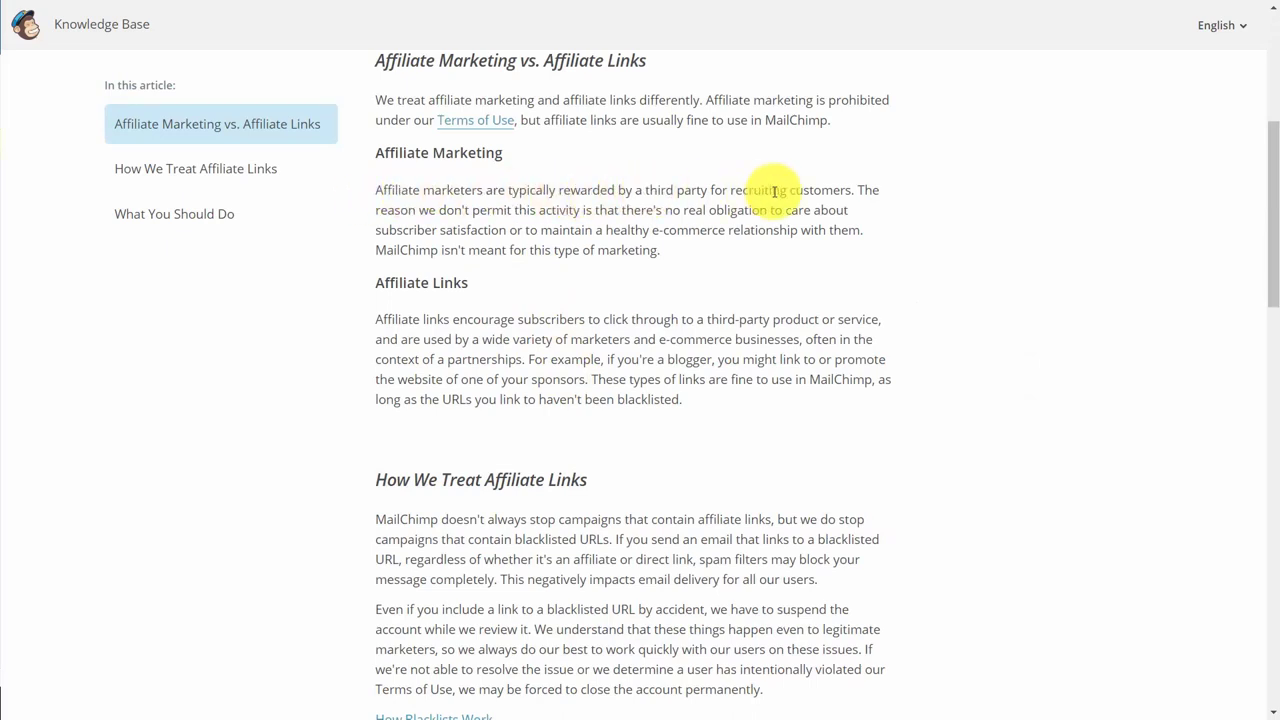
Scroll down through the About Prohibited Content help article.
scroll(820, 190, down, 1)
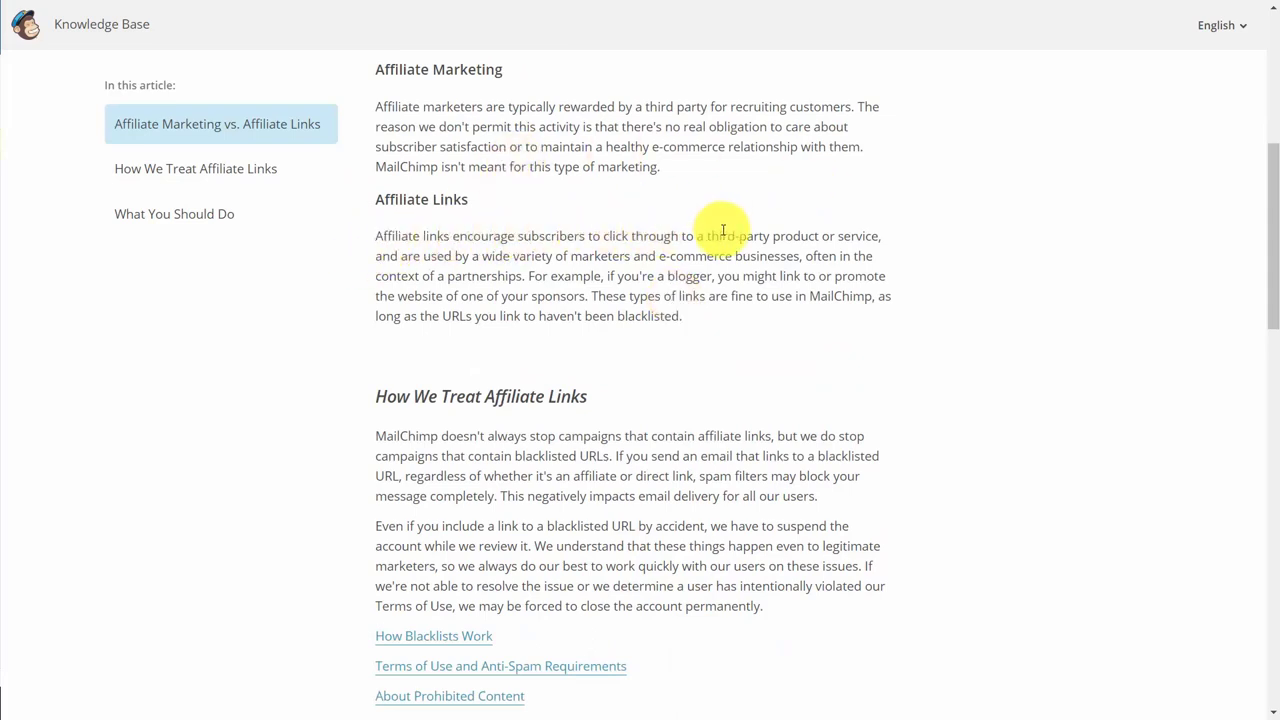
scroll(704, 313, down, 4)
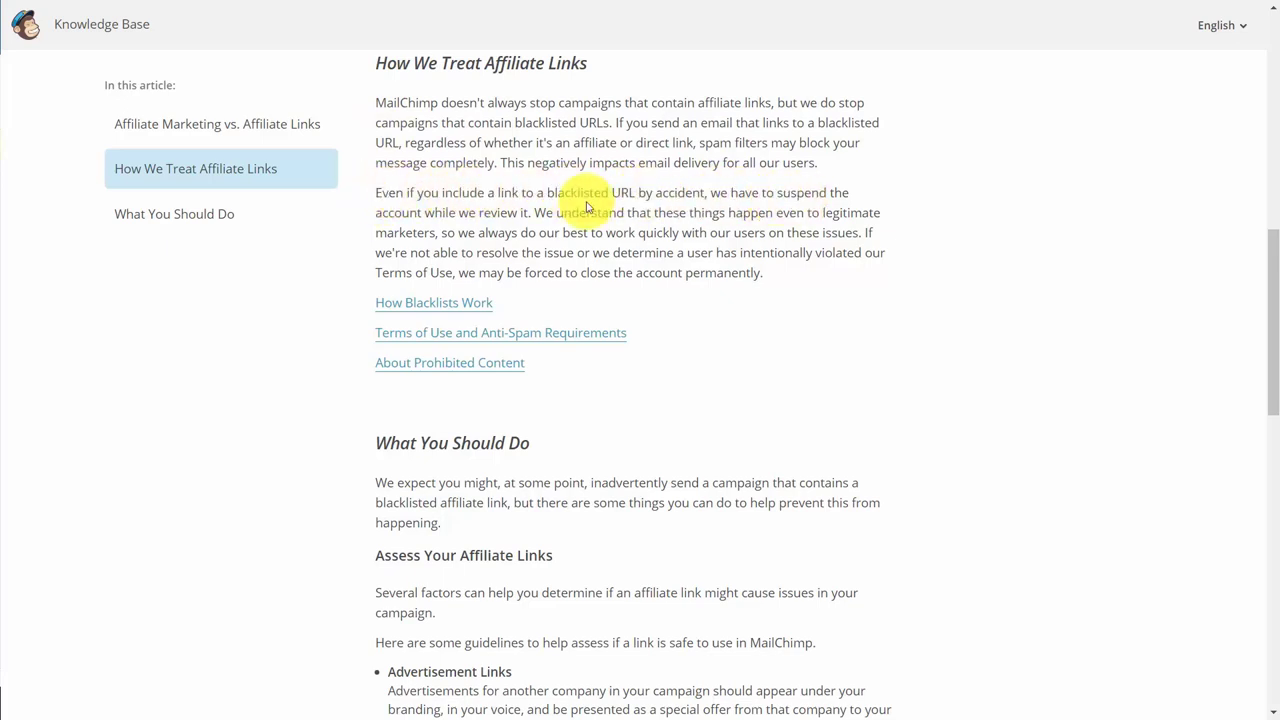
scroll(598, 203, down, 4)
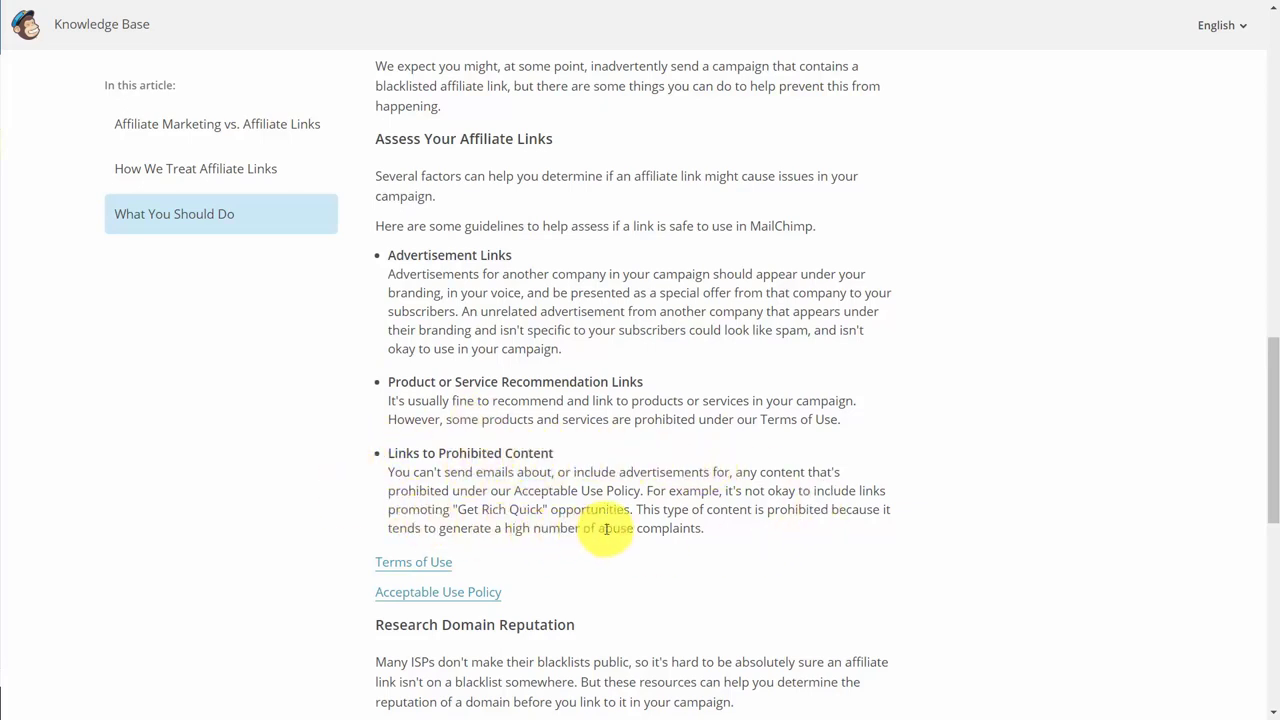
scroll(606, 528, down, 5)
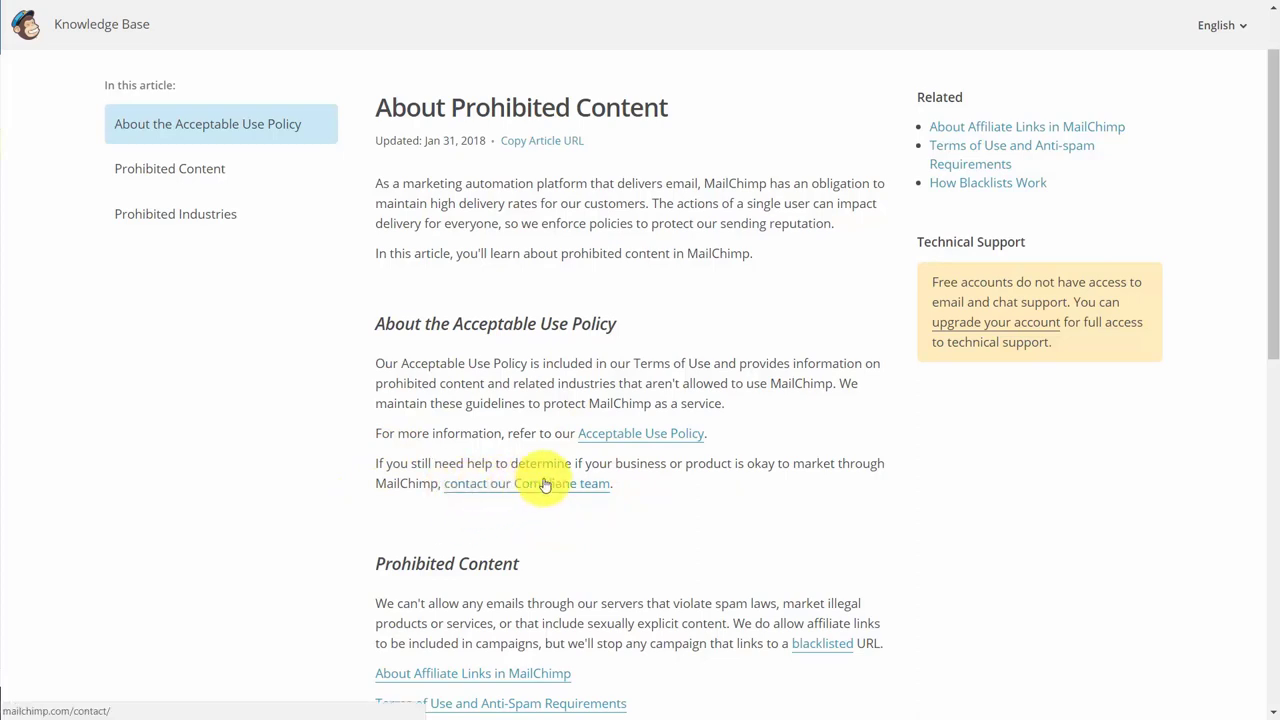
scroll(516, 376, down, 10)
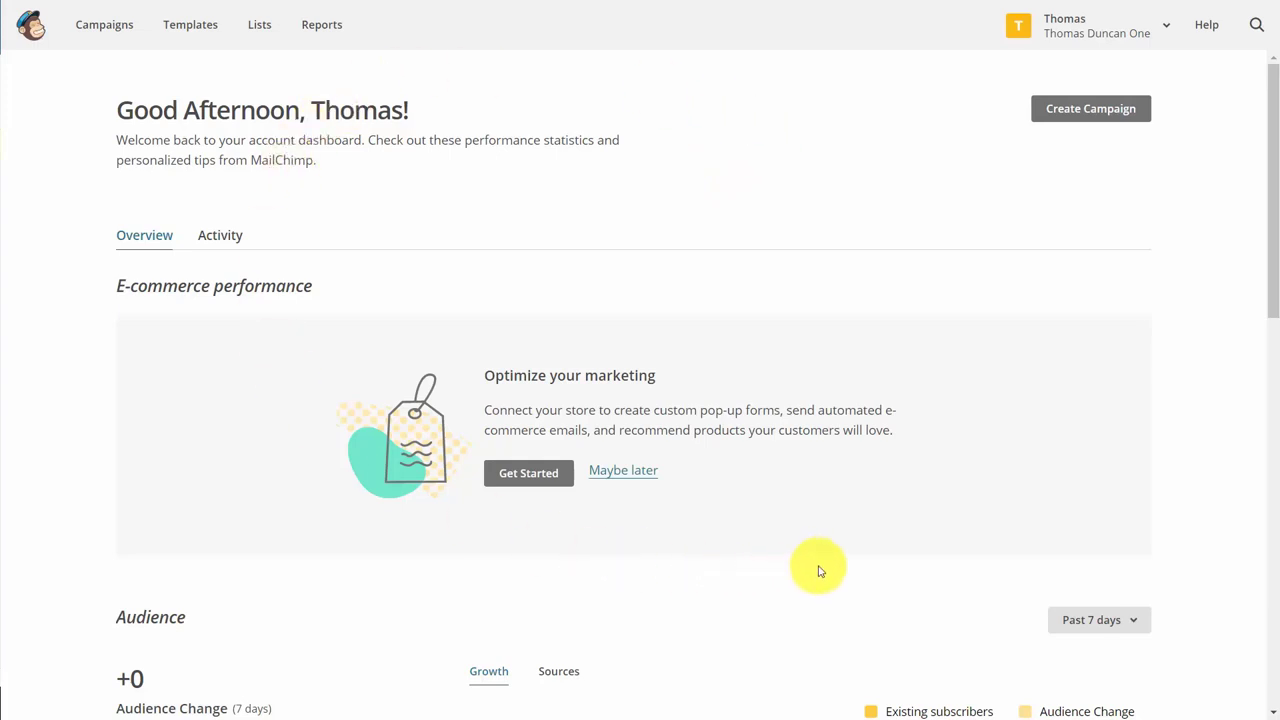
Open the Create List form from the Lists page.
click(262, 30)
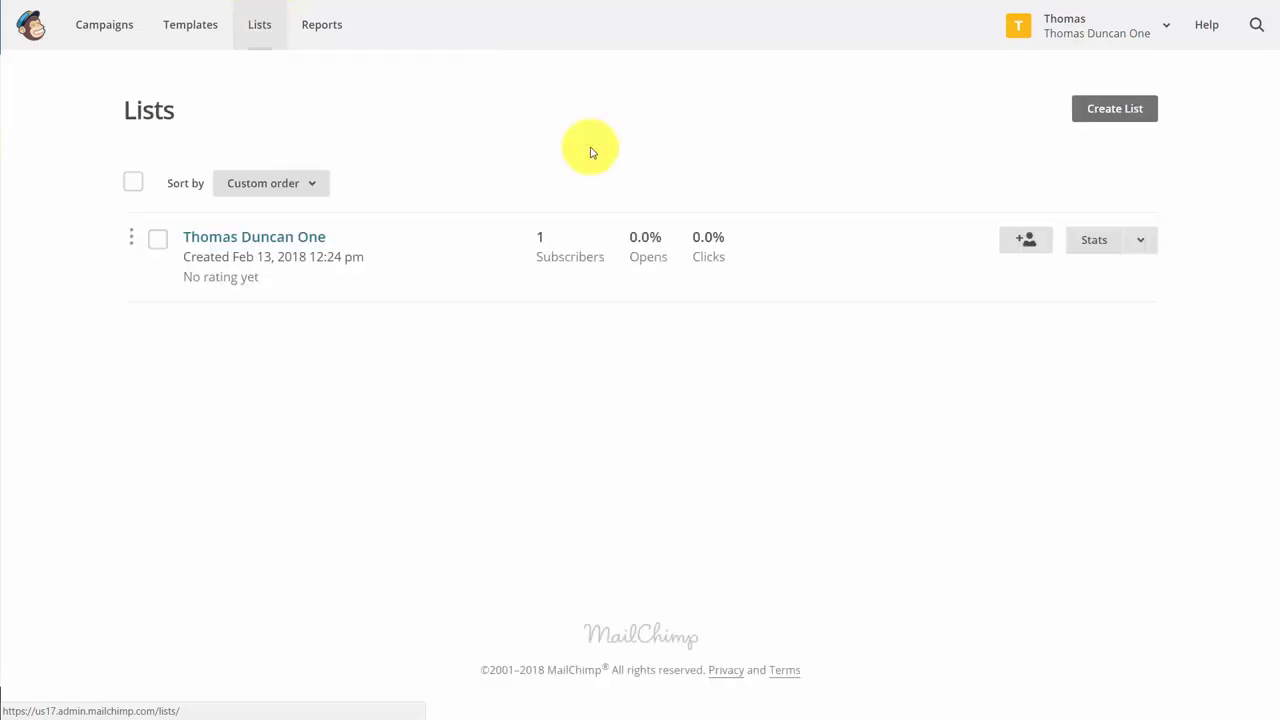
click(1110, 120)
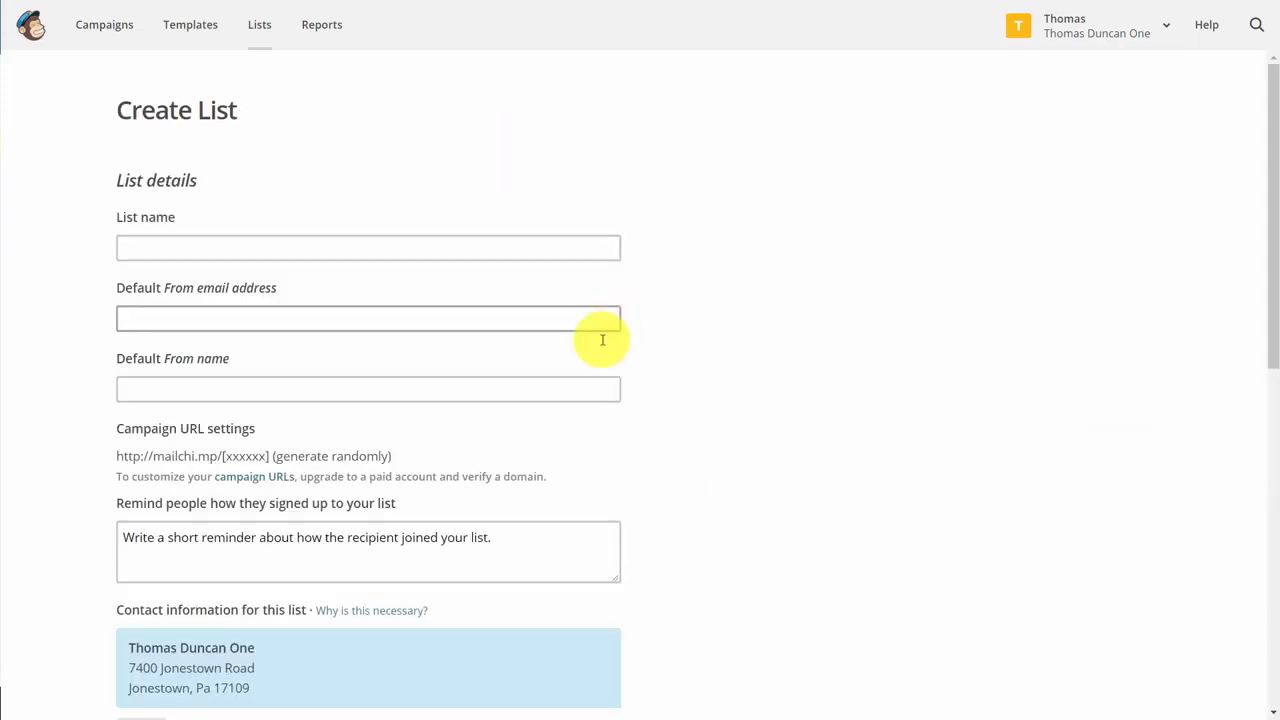
Name the list 'How to Work with Mailchimp' and paste in the default sender e-mail address.
click(303, 251)
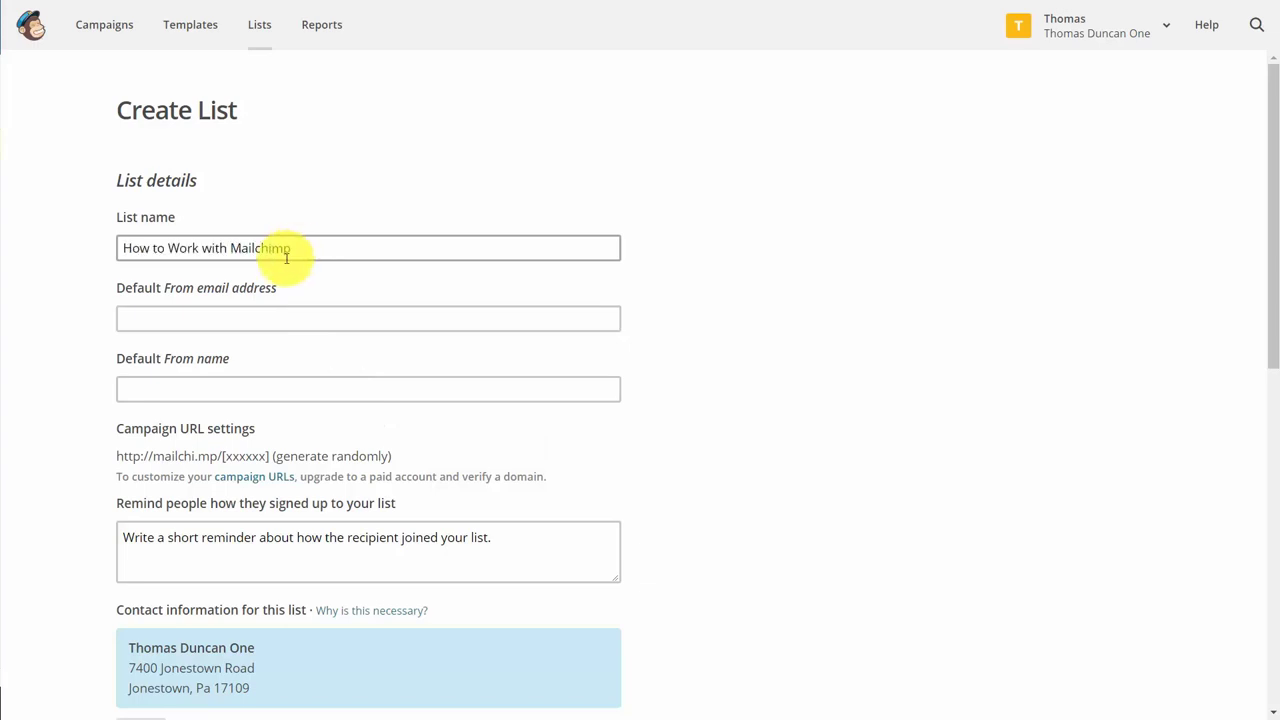
click(210, 318)
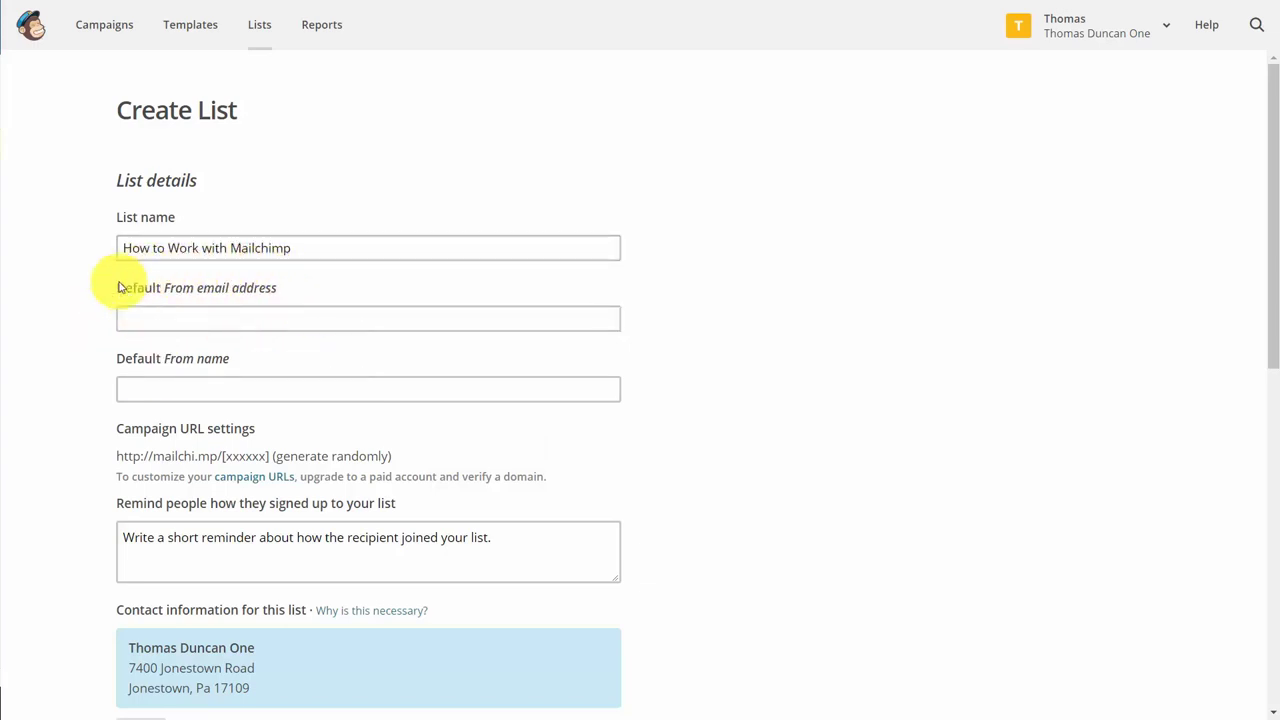
click(266, 320)
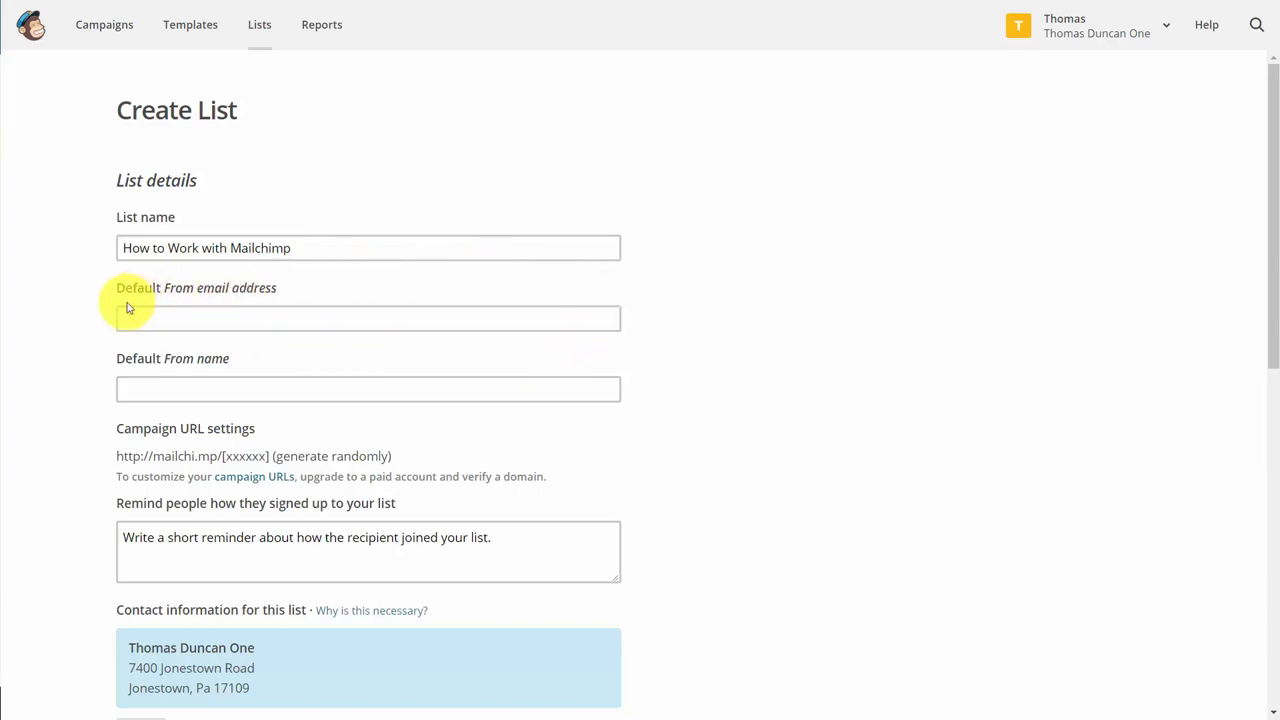
click(586, 314)
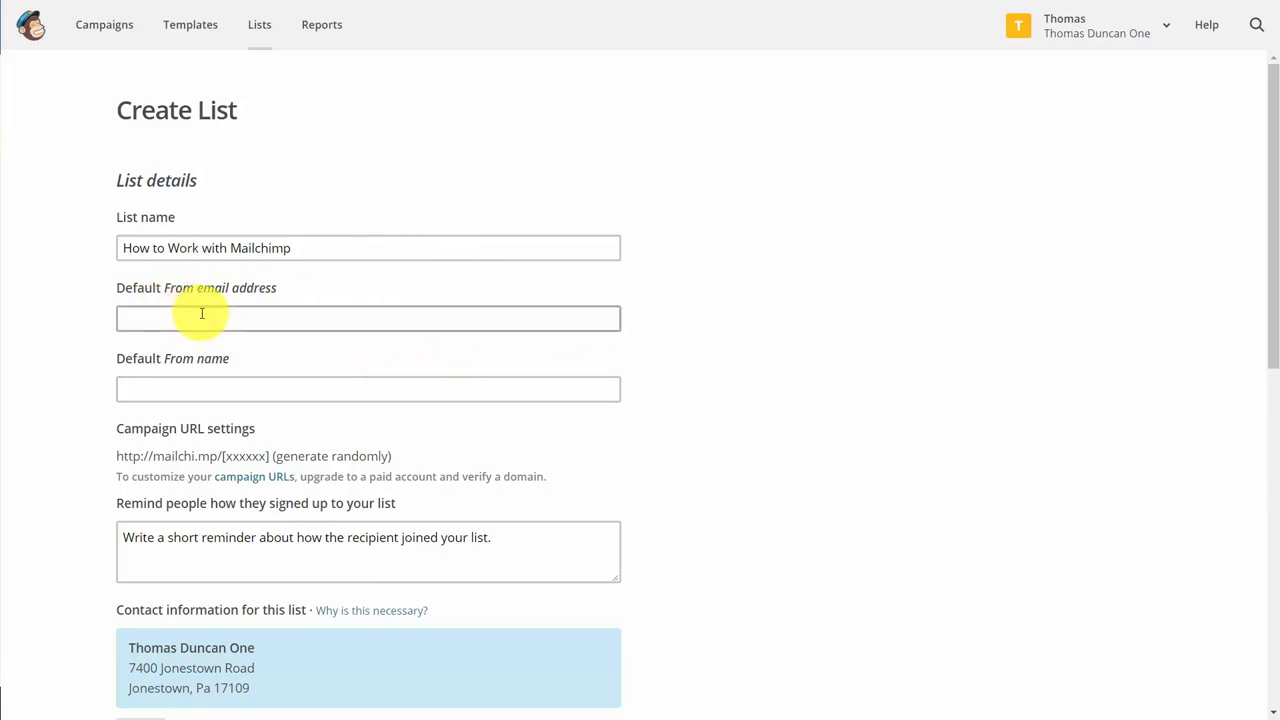
key(ctrl+v)
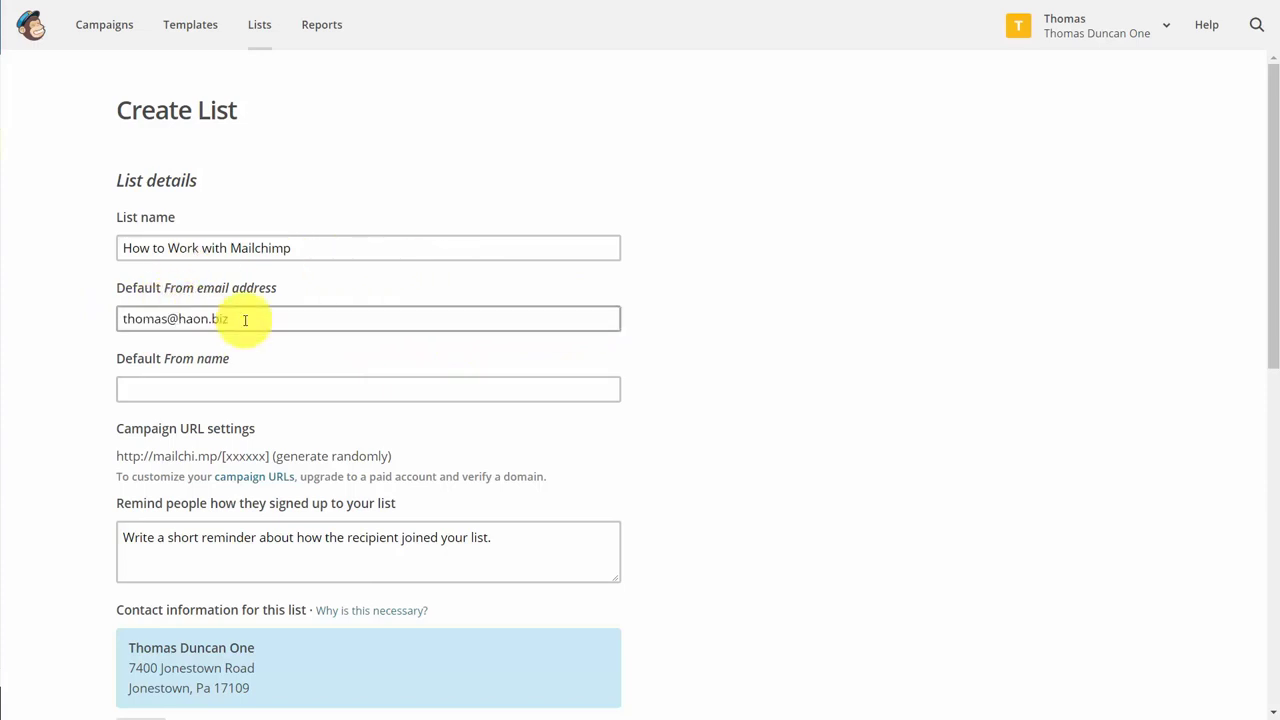
click(292, 270)
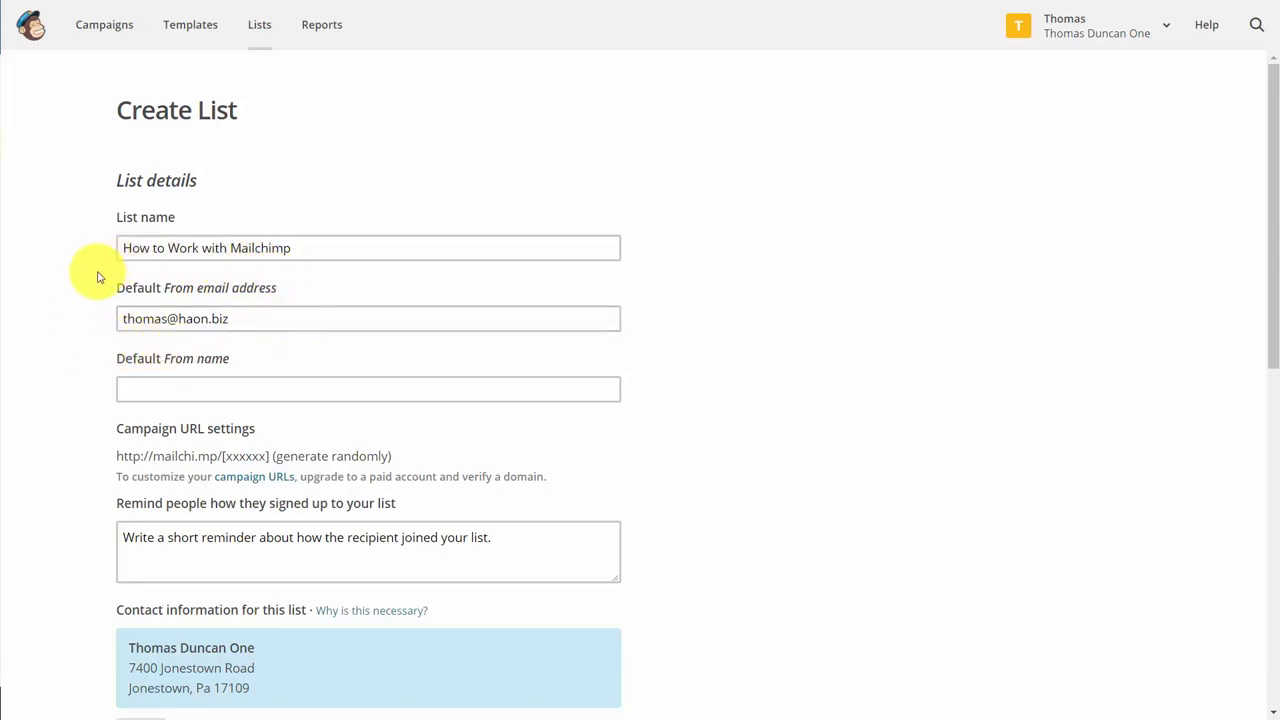
click(172, 319)
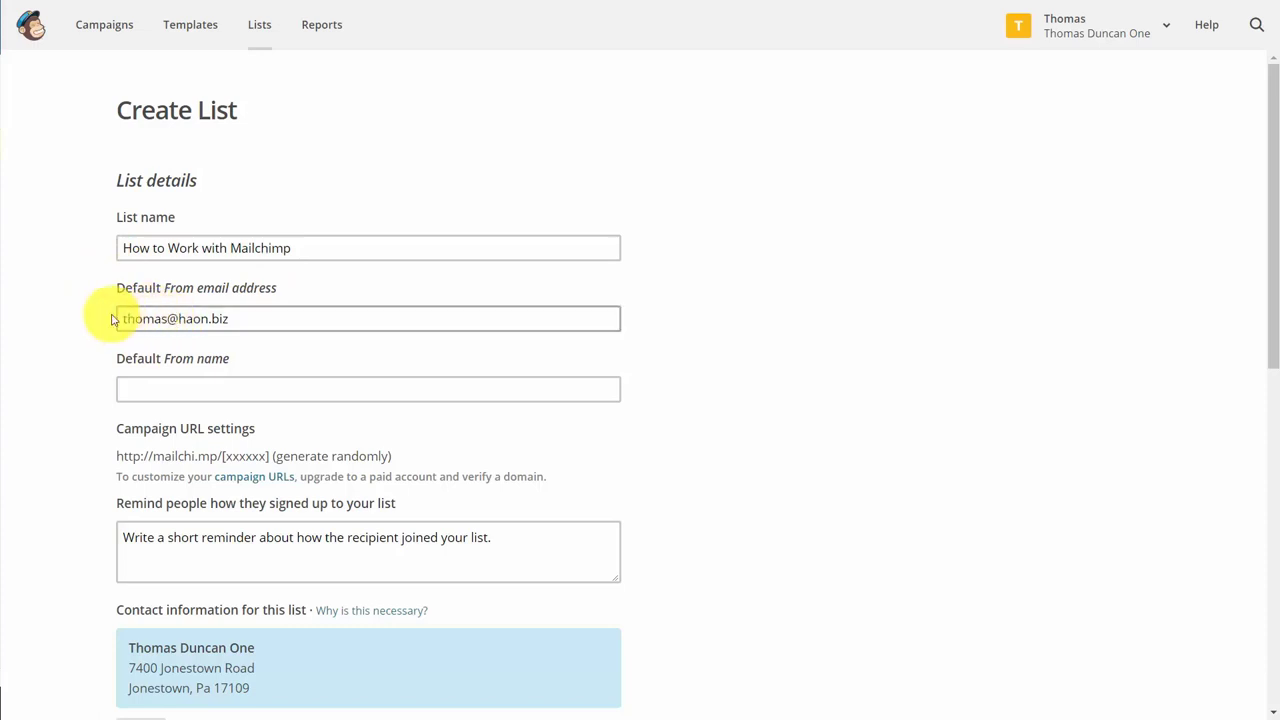
click(300, 285)
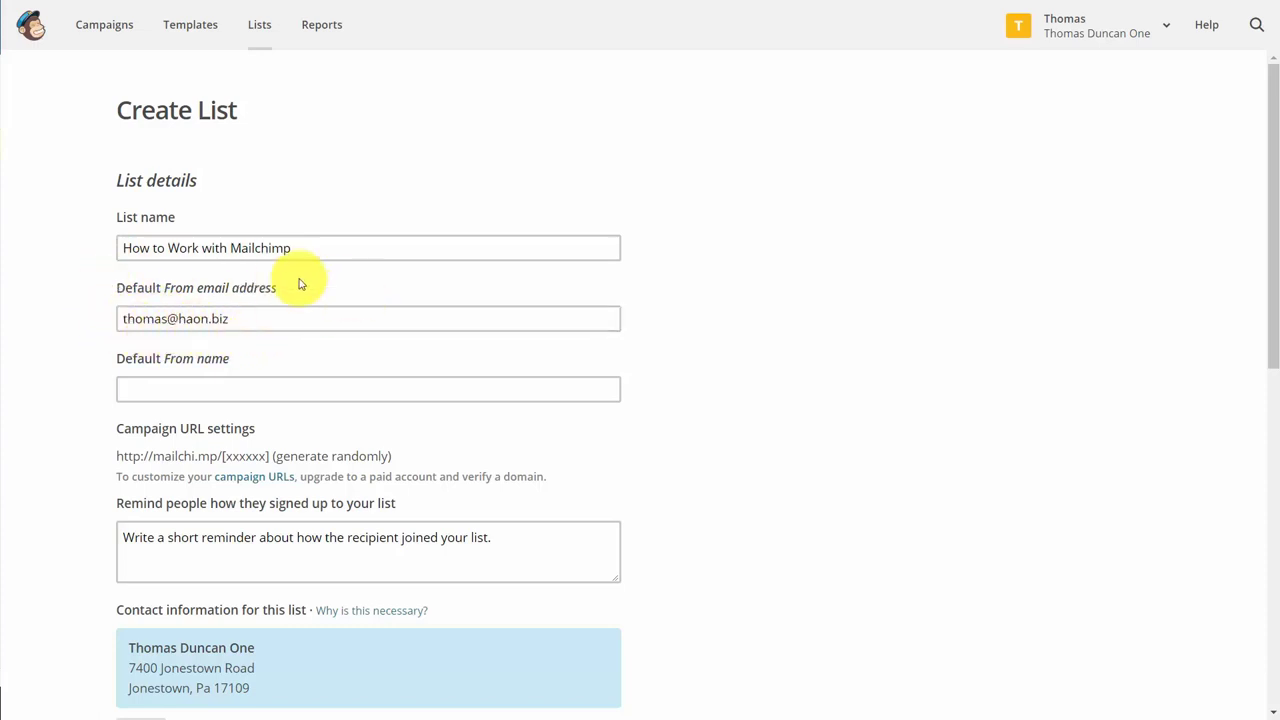
click(158, 313)
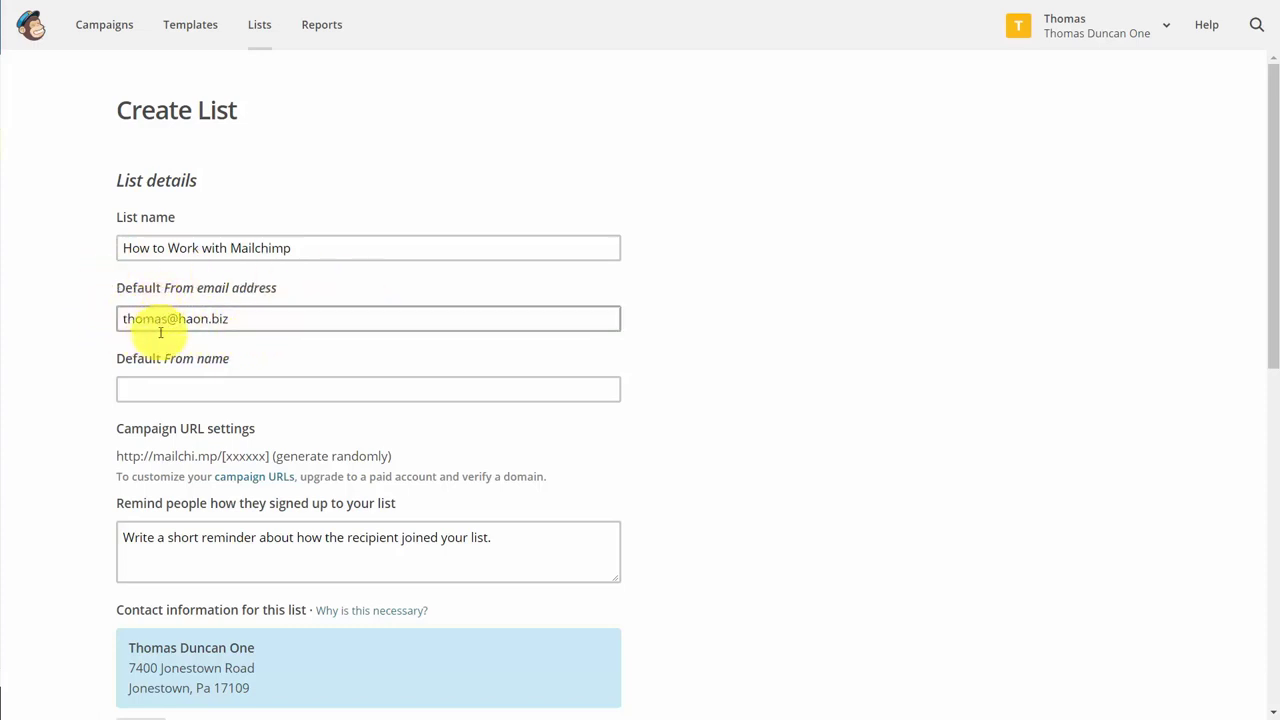
Enter the sender's name as the Default From name.
click(181, 388)
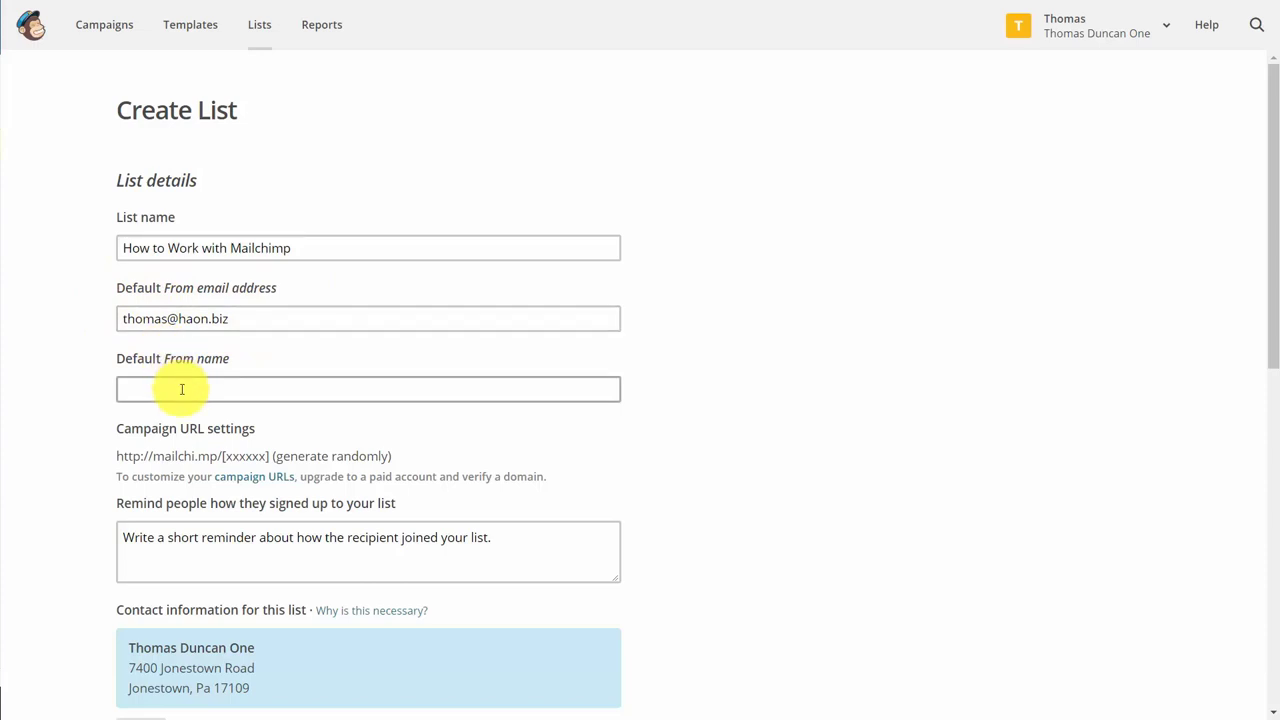
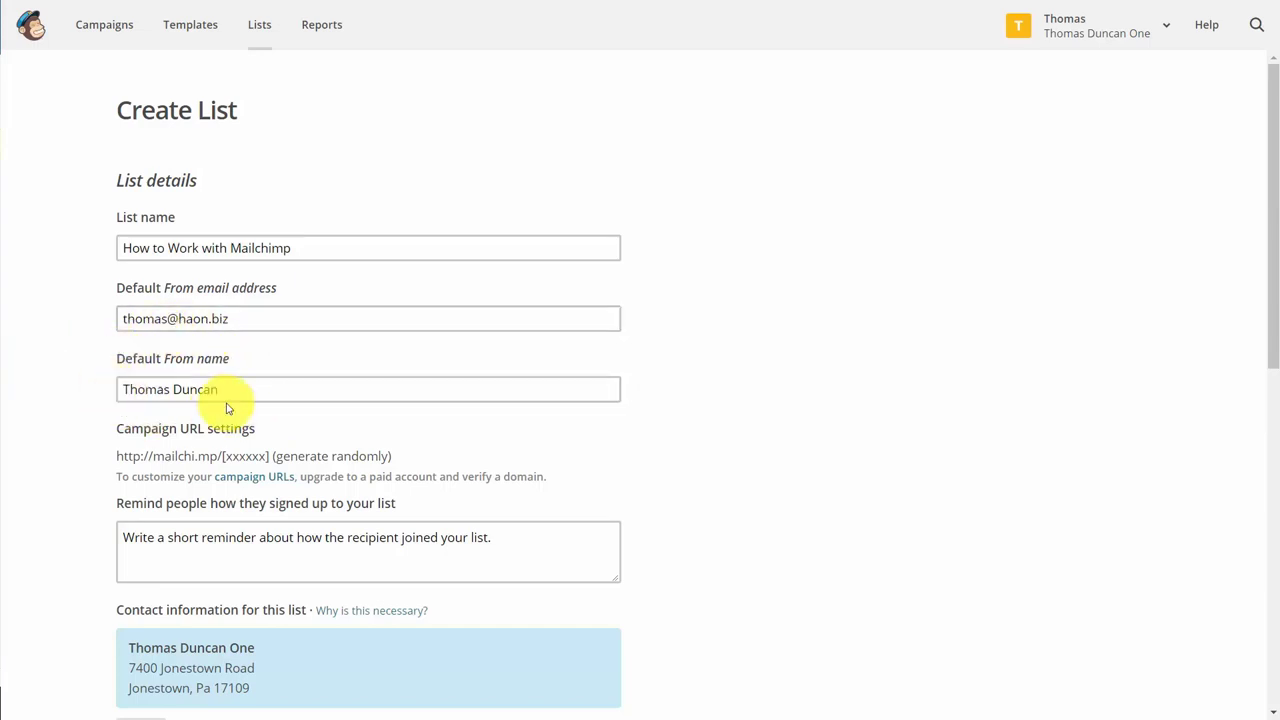
scroll(227, 408, down, 1)
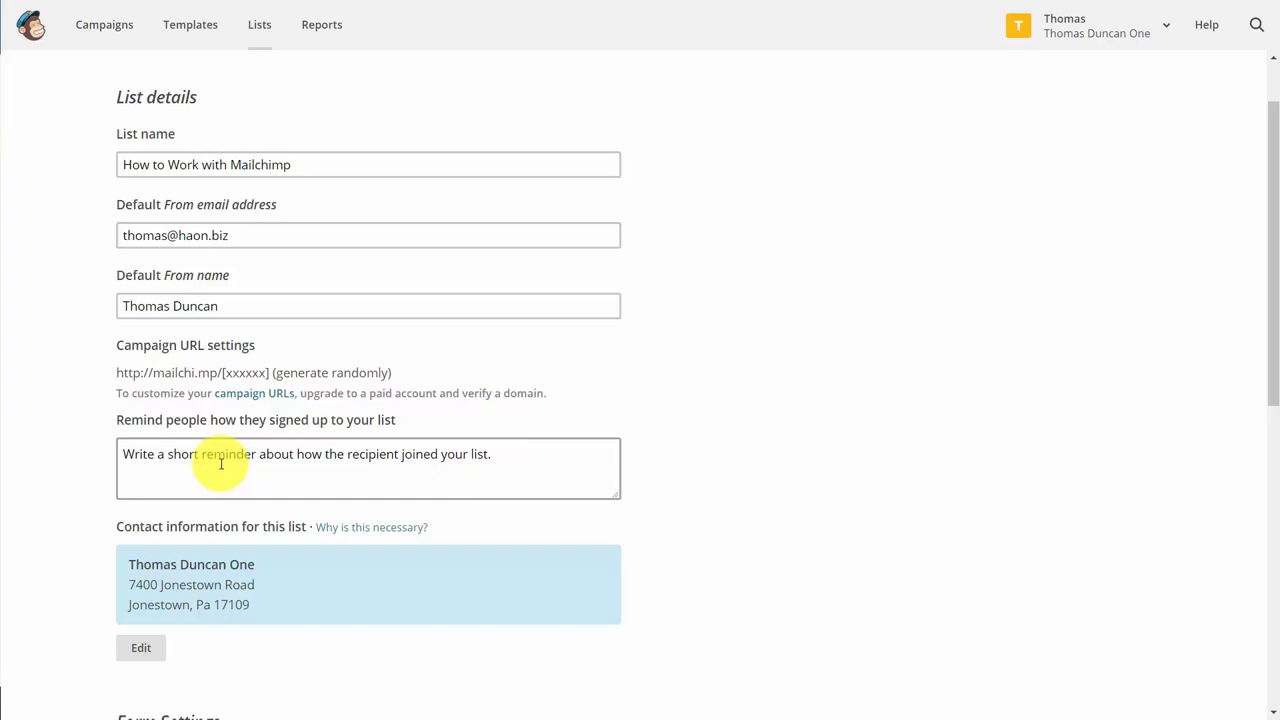
Set the signup reminder to 'Clients that purchased Mailchimp Tutorial Videos'.
click(221, 463)
text(Clients that purchased Mailchimp Tutorial Videos)
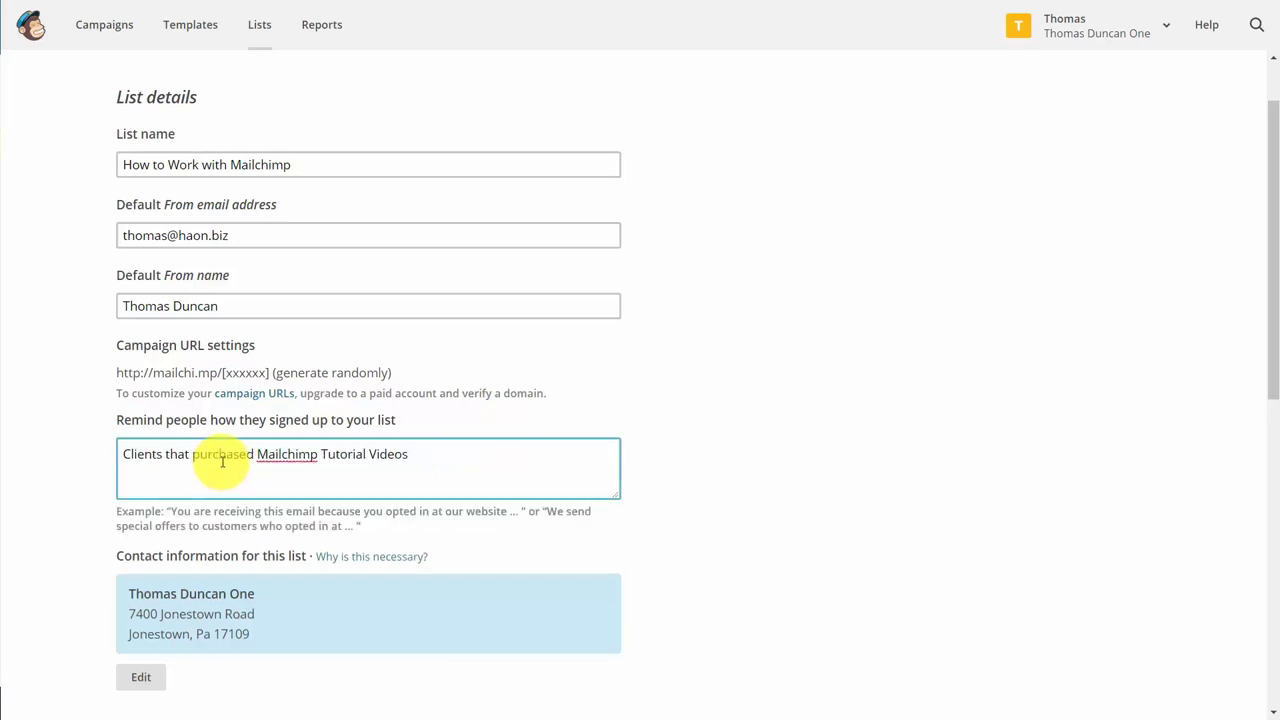
scroll(223, 462, down, 2)
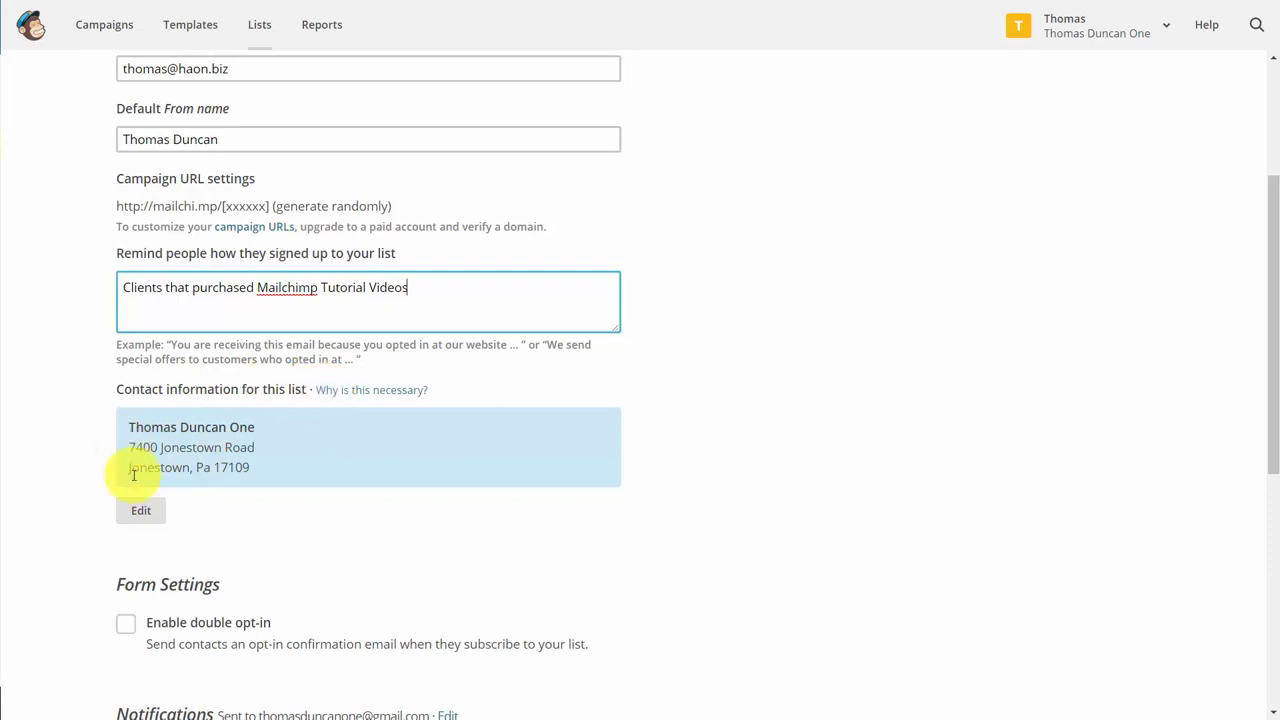
click(131, 516)
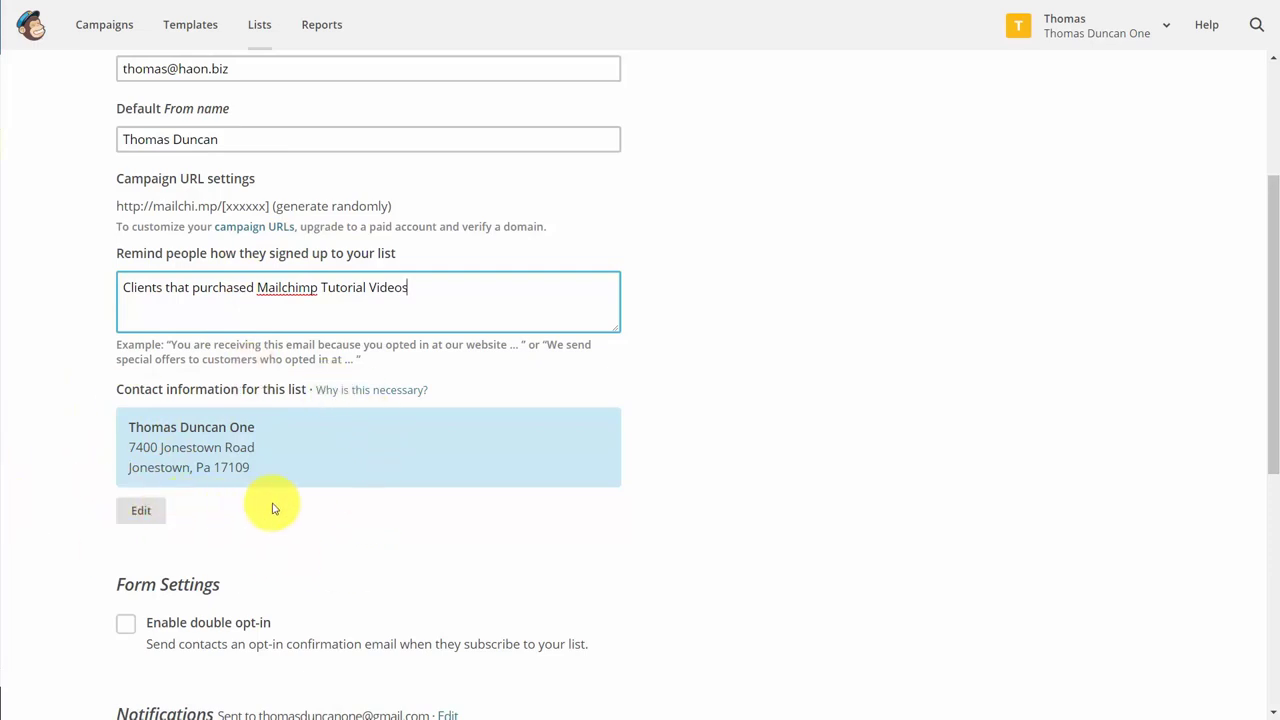
scroll(272, 509, down, 5)
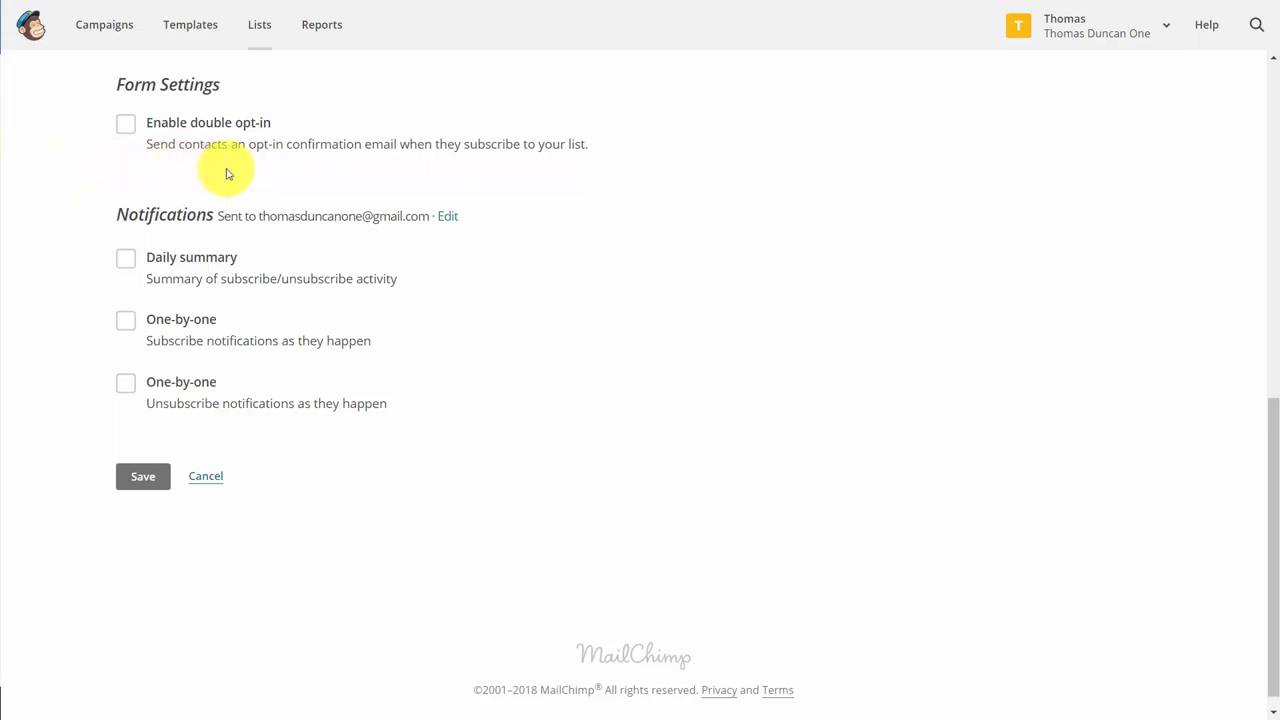
Enable double opt-in and Daily summary, then save the How To Work With Mailchimp list.
click(126, 124)
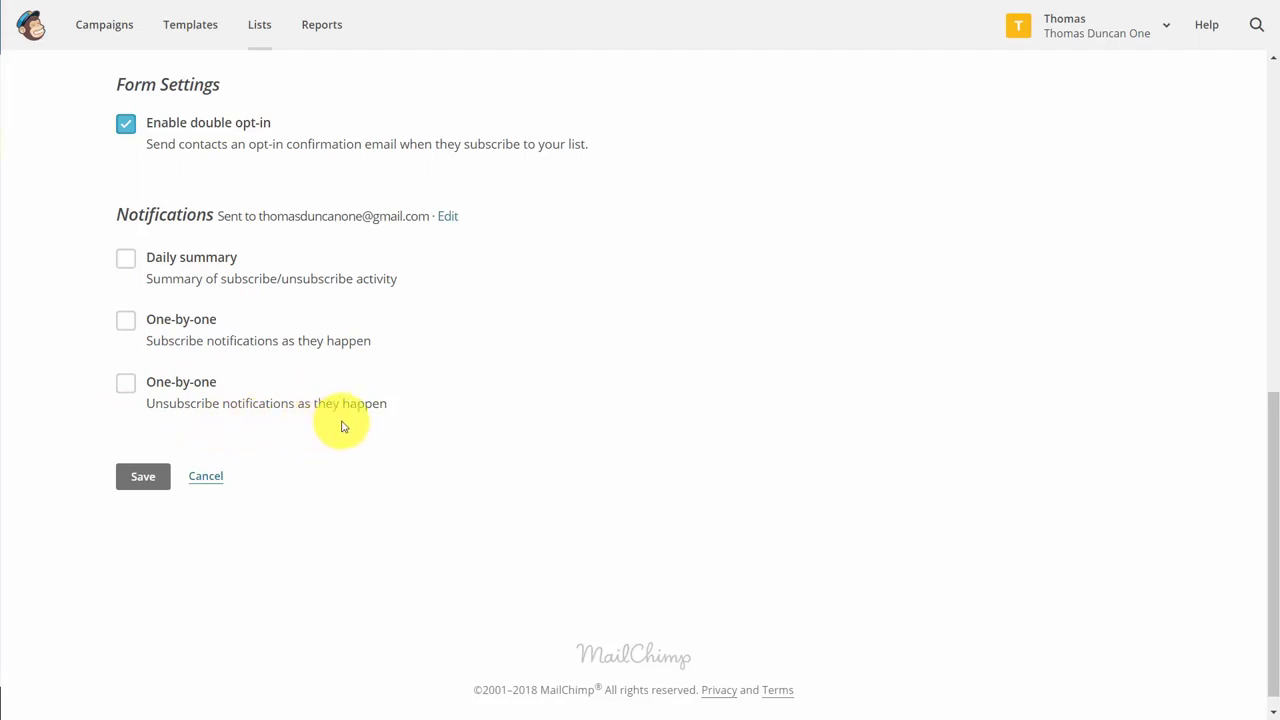
click(124, 261)
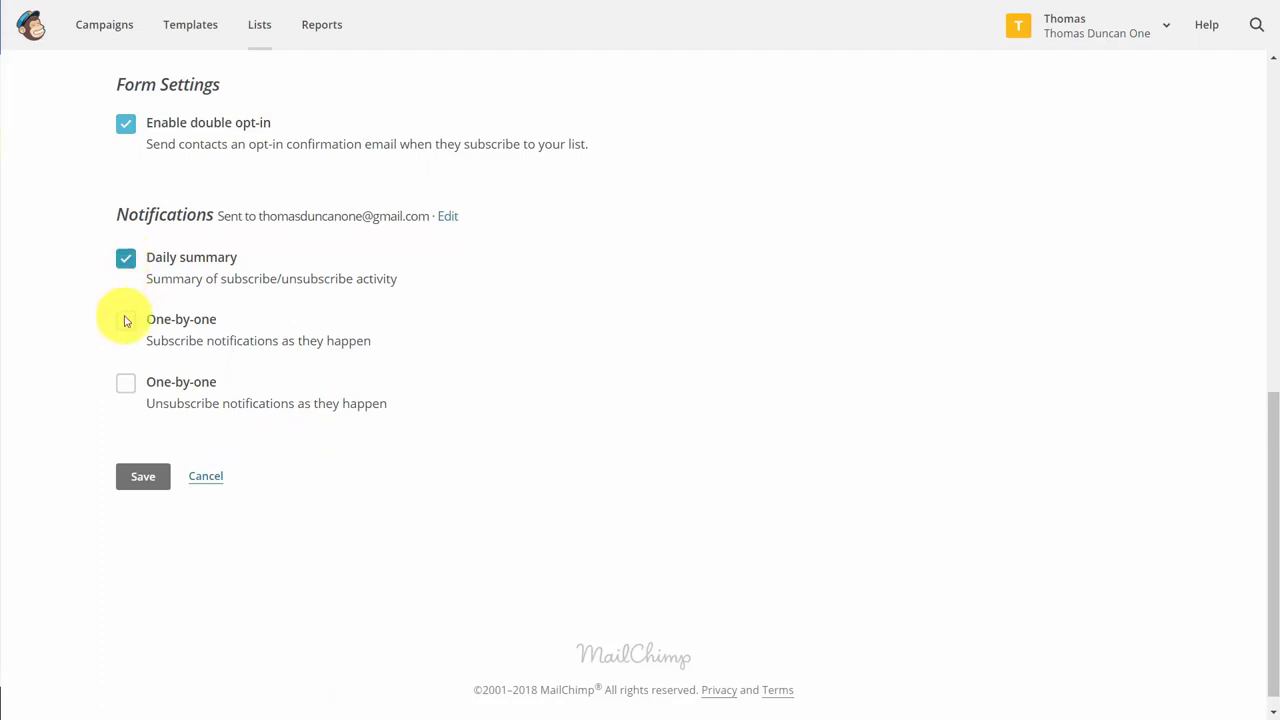
click(143, 469)
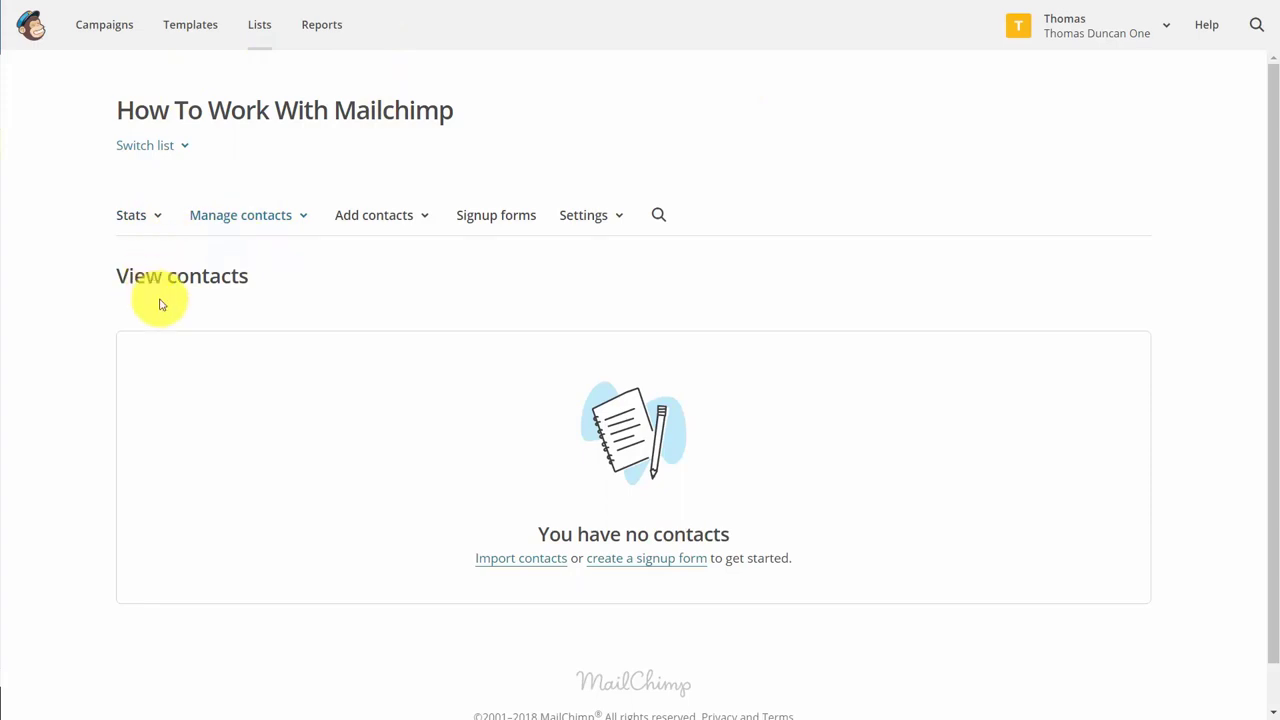
Start a contact import with Integrated service chosen as the source.
click(520, 558)
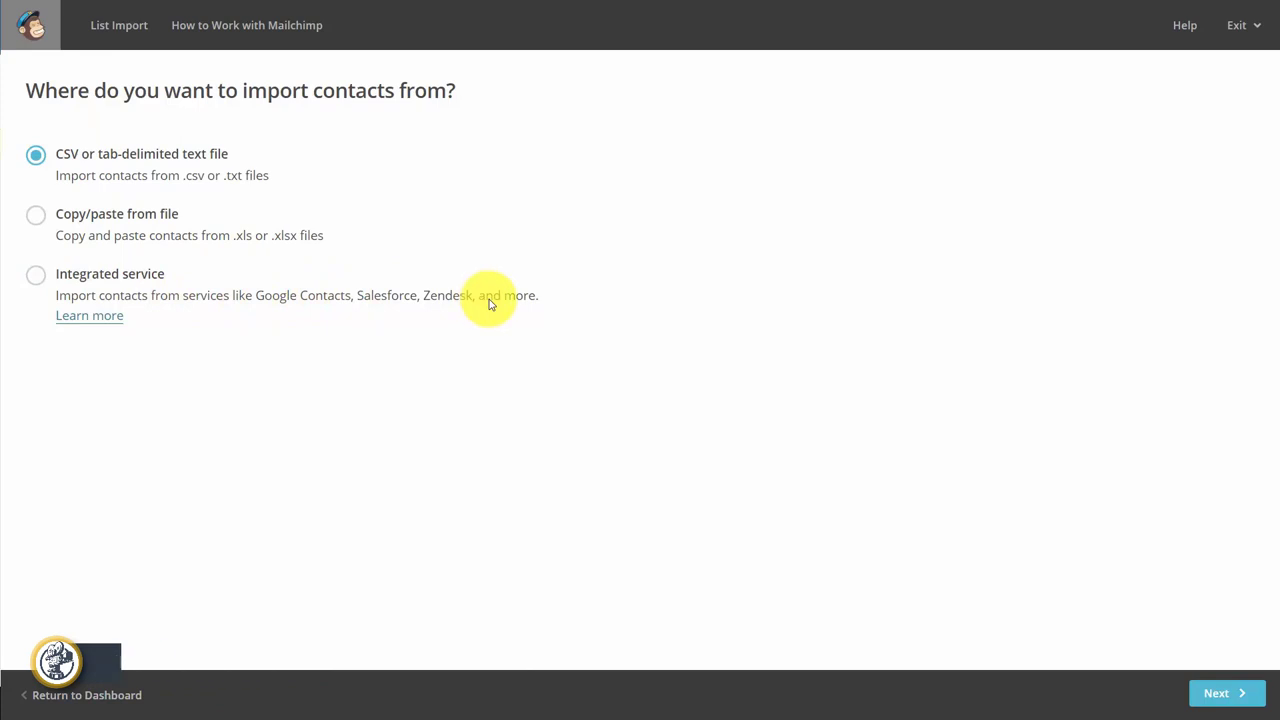
click(37, 277)
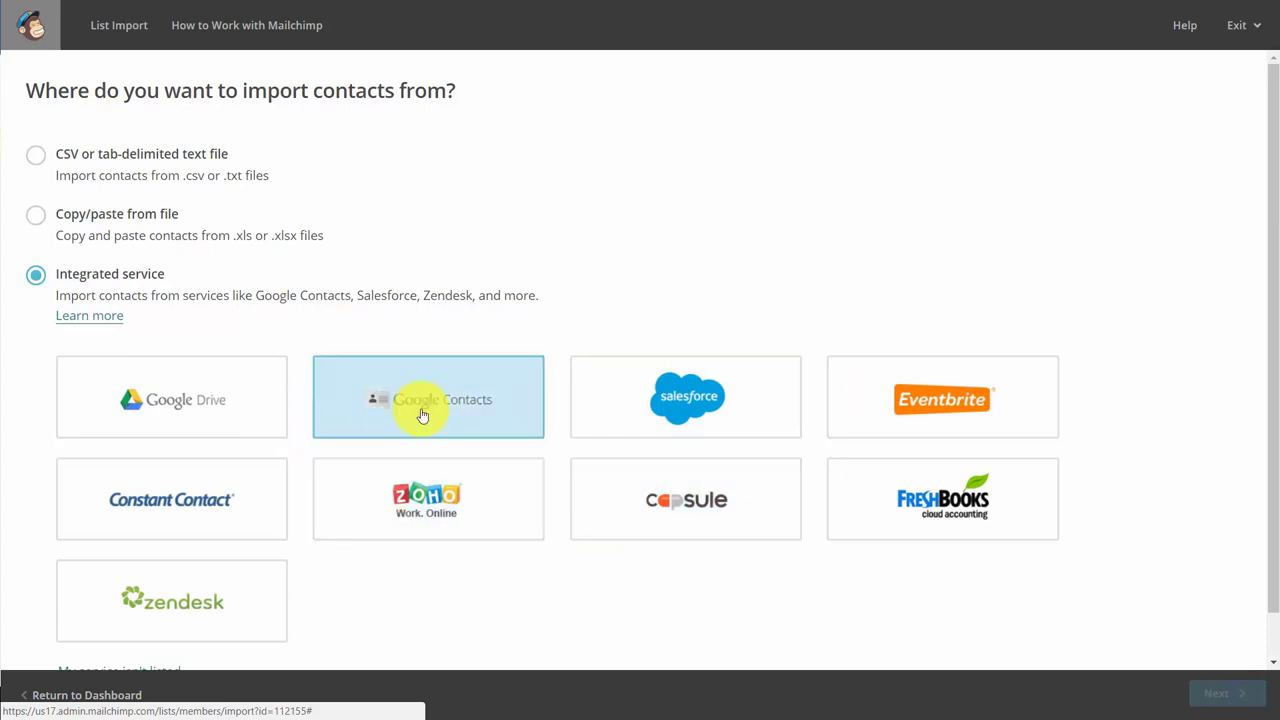
Authorize and allow Mailchimp's connection to the Eventbrite account.
click(948, 406)
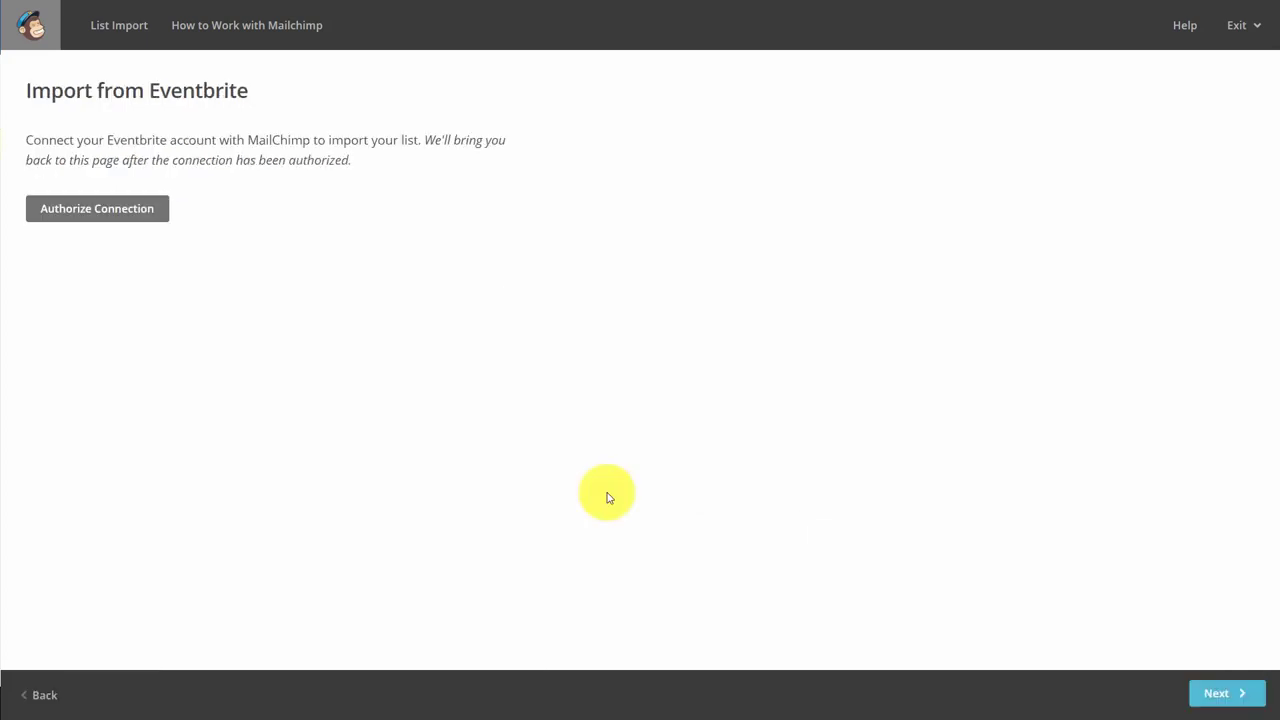
click(123, 217)
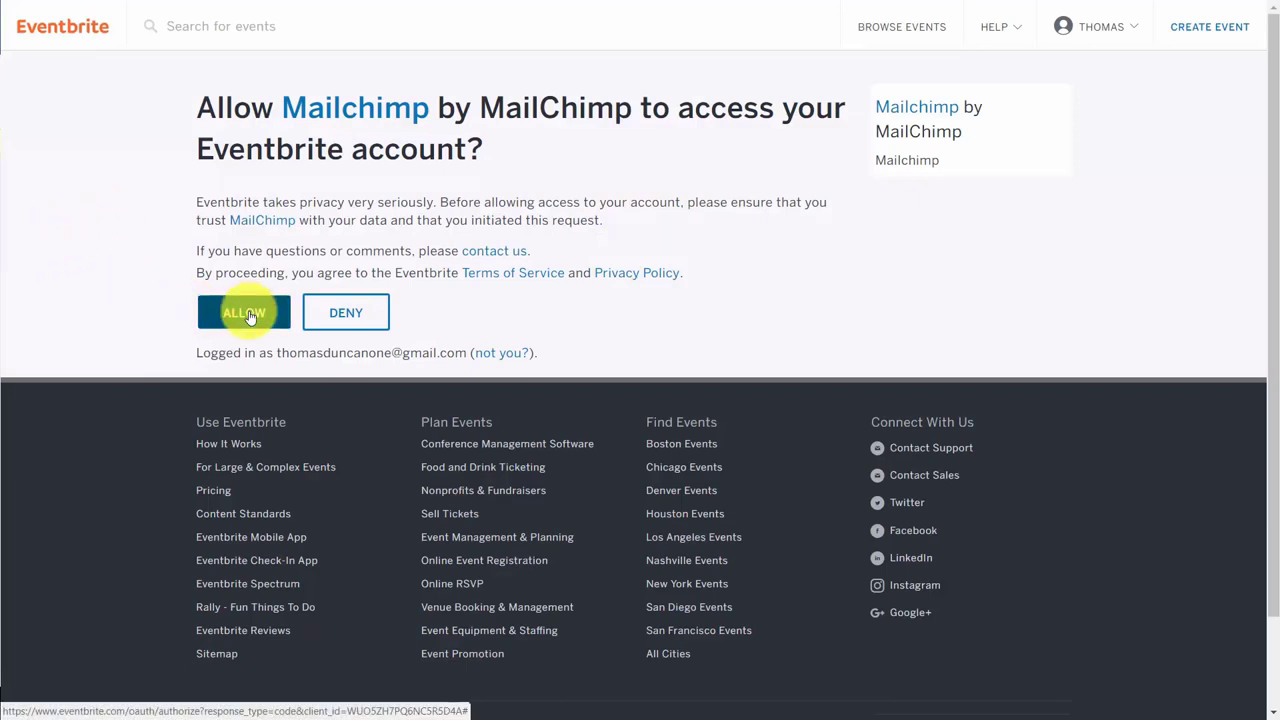
click(245, 313)
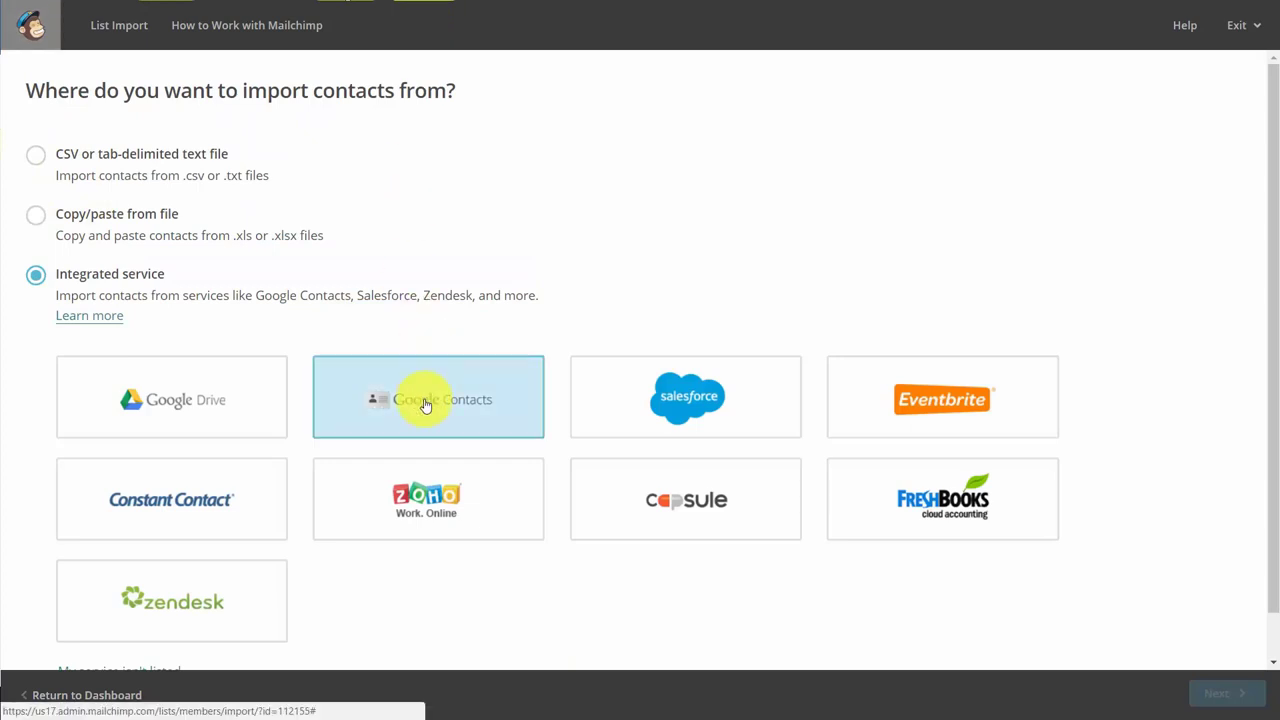
Connect Google Contacts, include First Name and Last Name, accept the billing-plan notice, and continue.
click(537, 409)
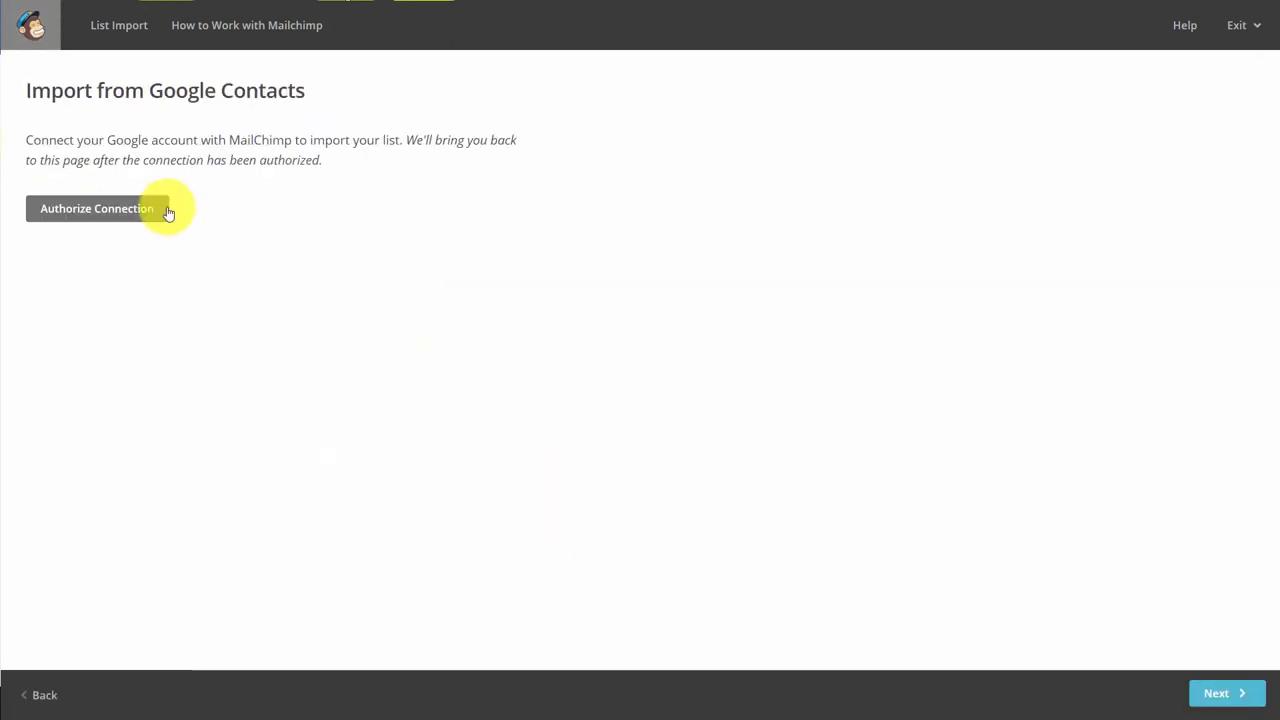
click(108, 224)
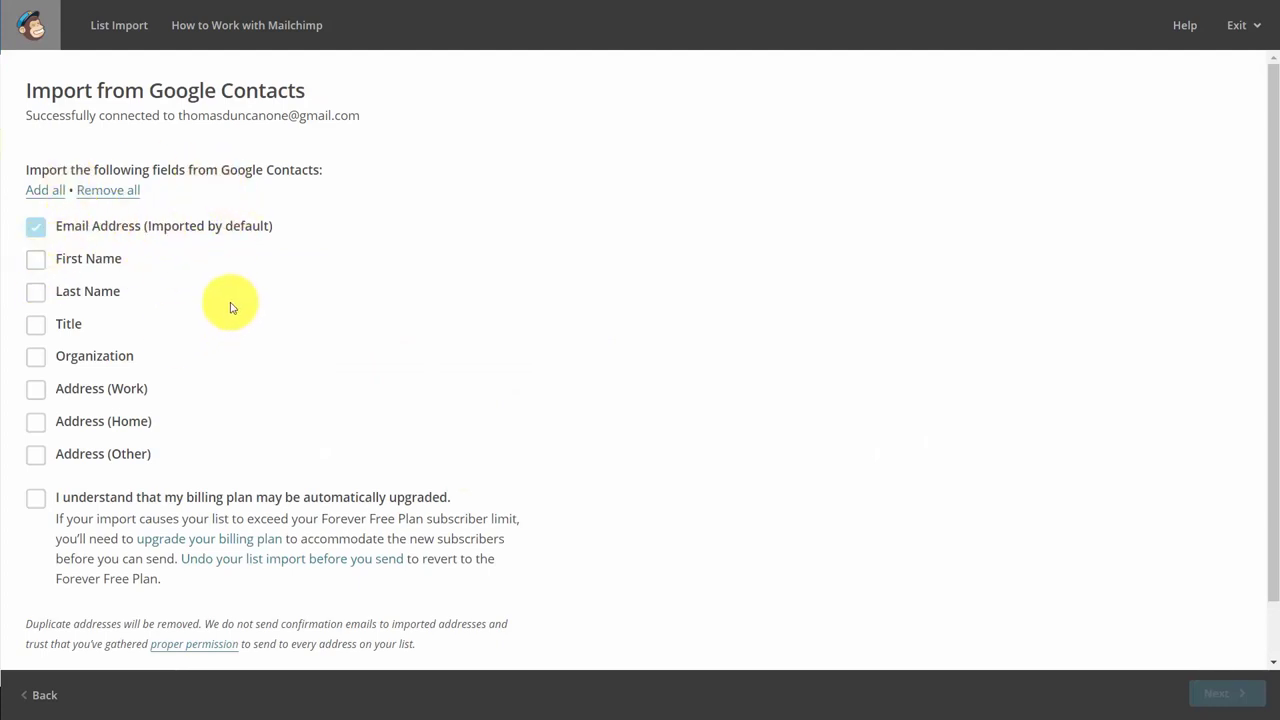
click(35, 262)
click(34, 294)
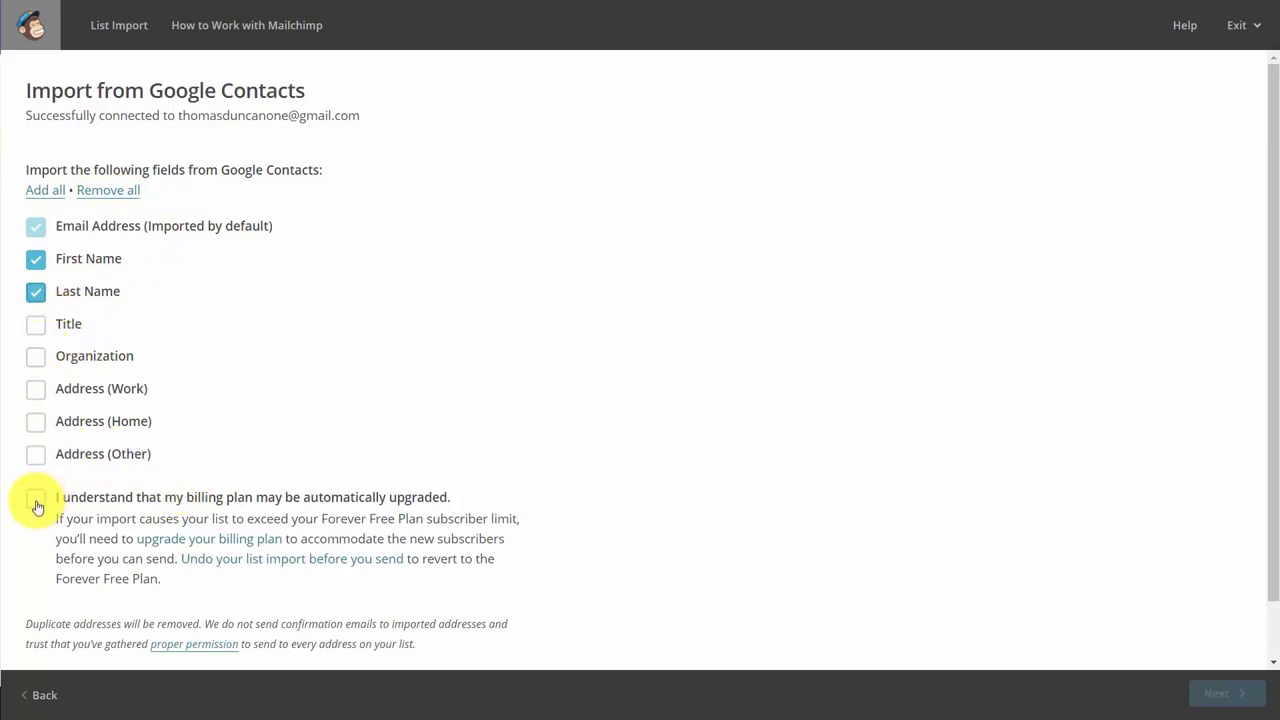
click(36, 502)
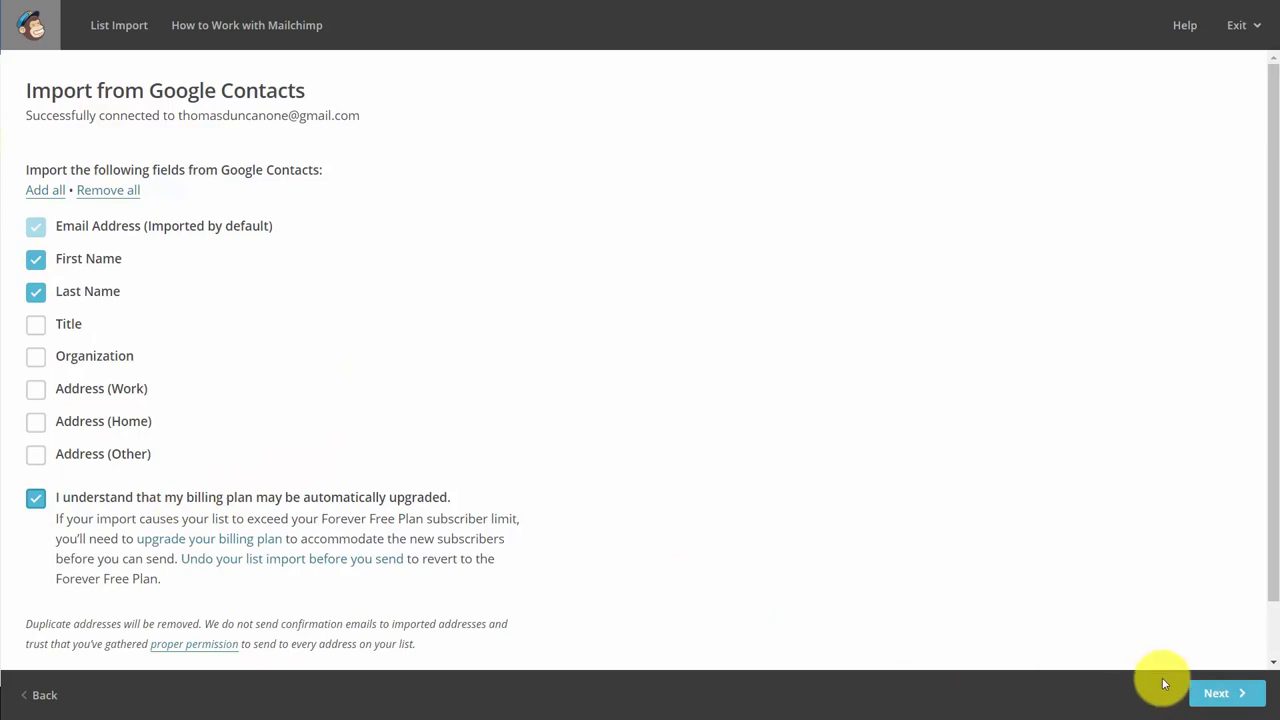
click(1195, 692)
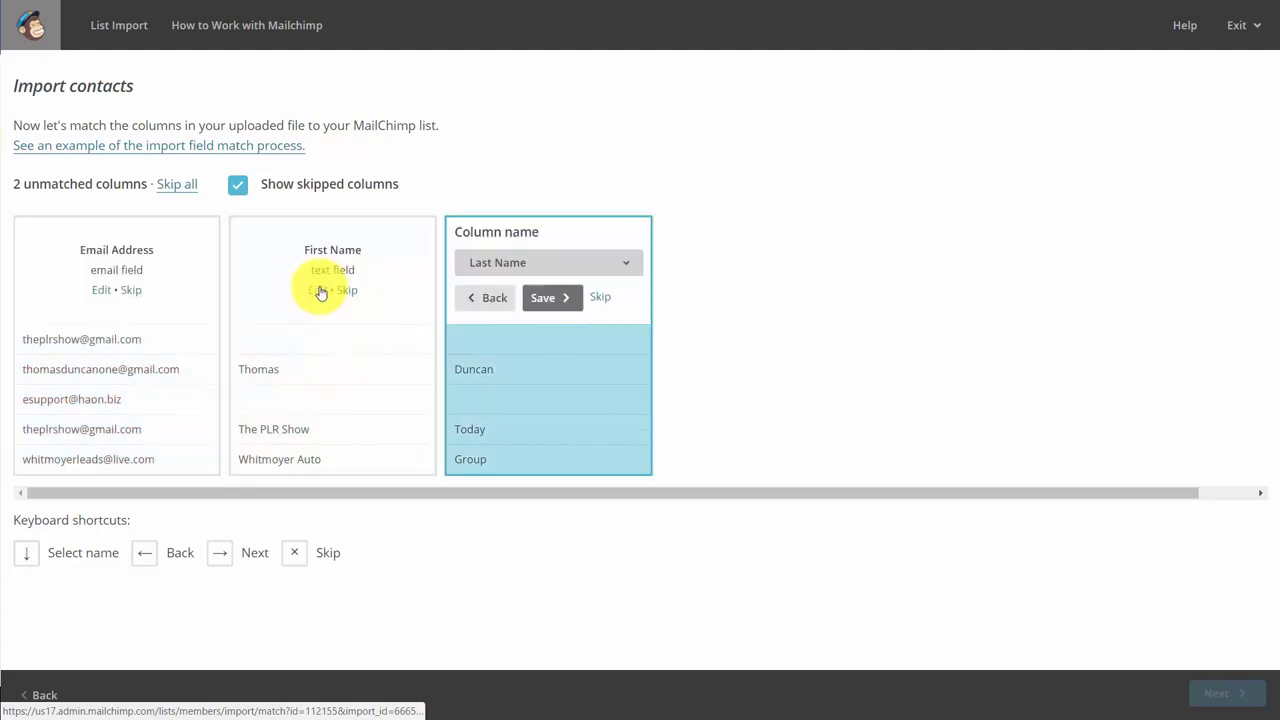
Save Last Name as the match for the third import column.
click(543, 300)
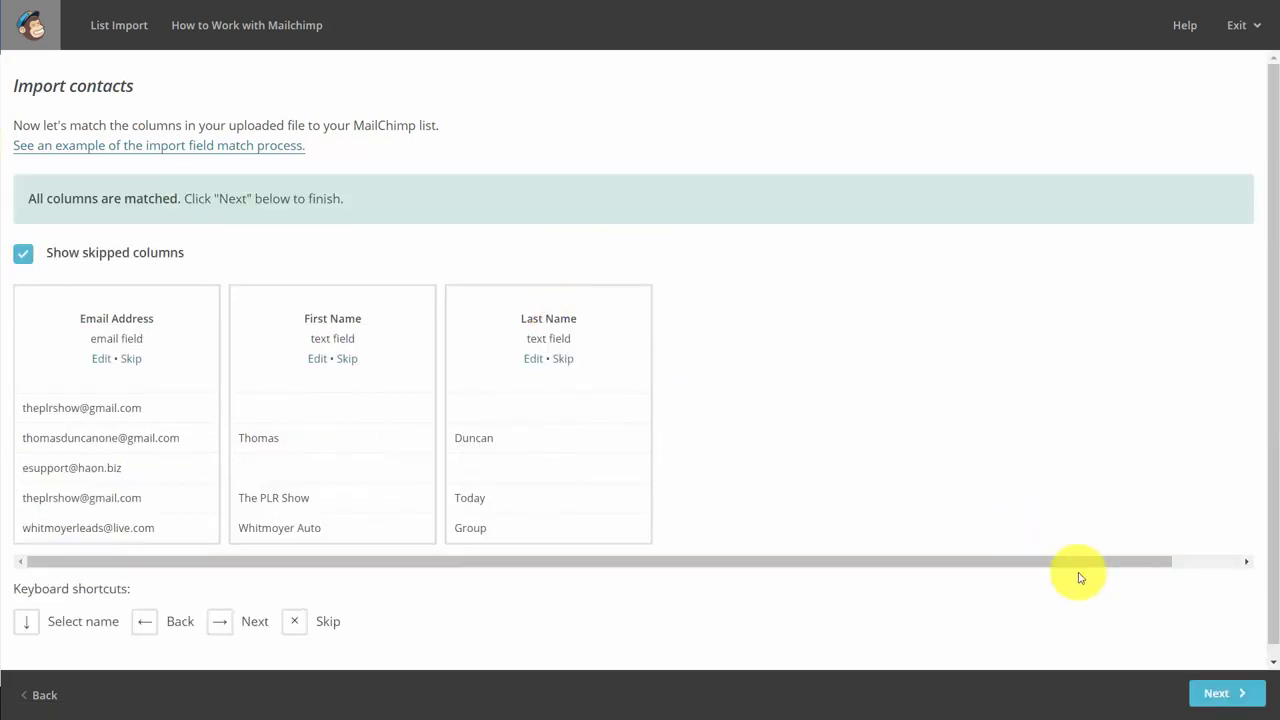
Proceed to the import review showing 3 of 3 Google Contacts columns as Subscribed.
click(1215, 695)
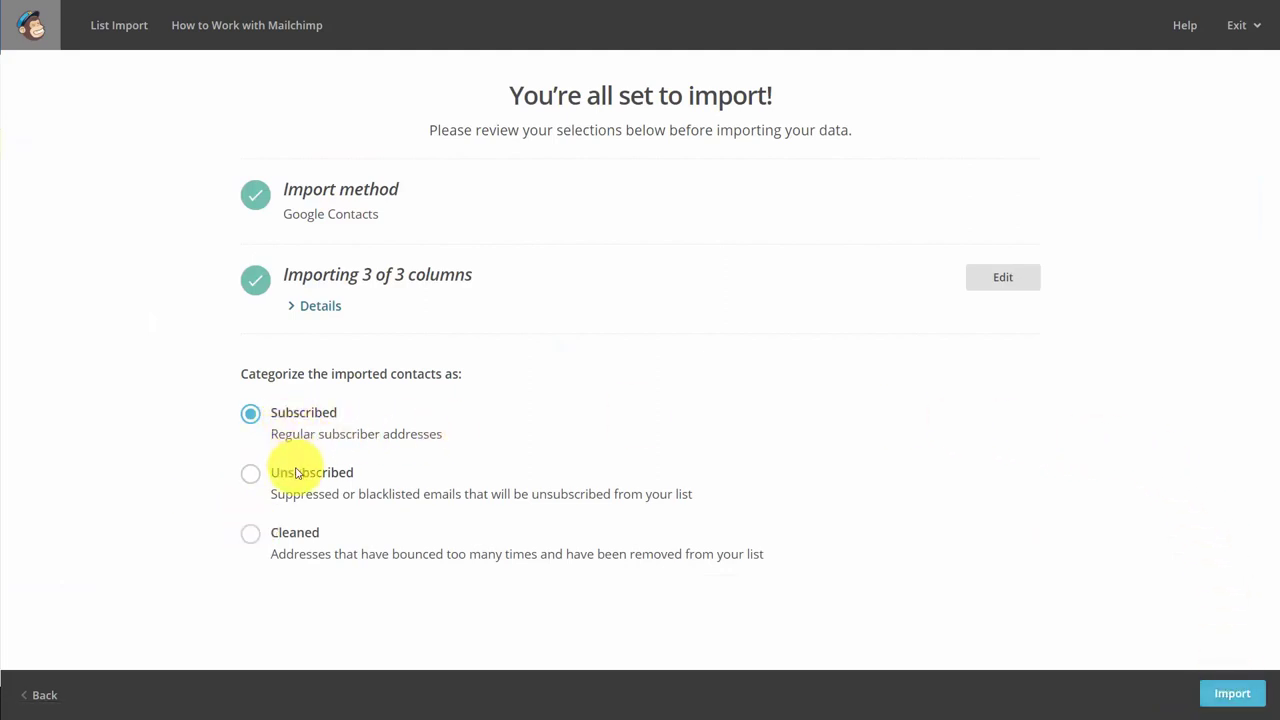
Import the 12 Google contacts into How To Work With Mailchimp and dismiss the results banner.
click(1226, 697)
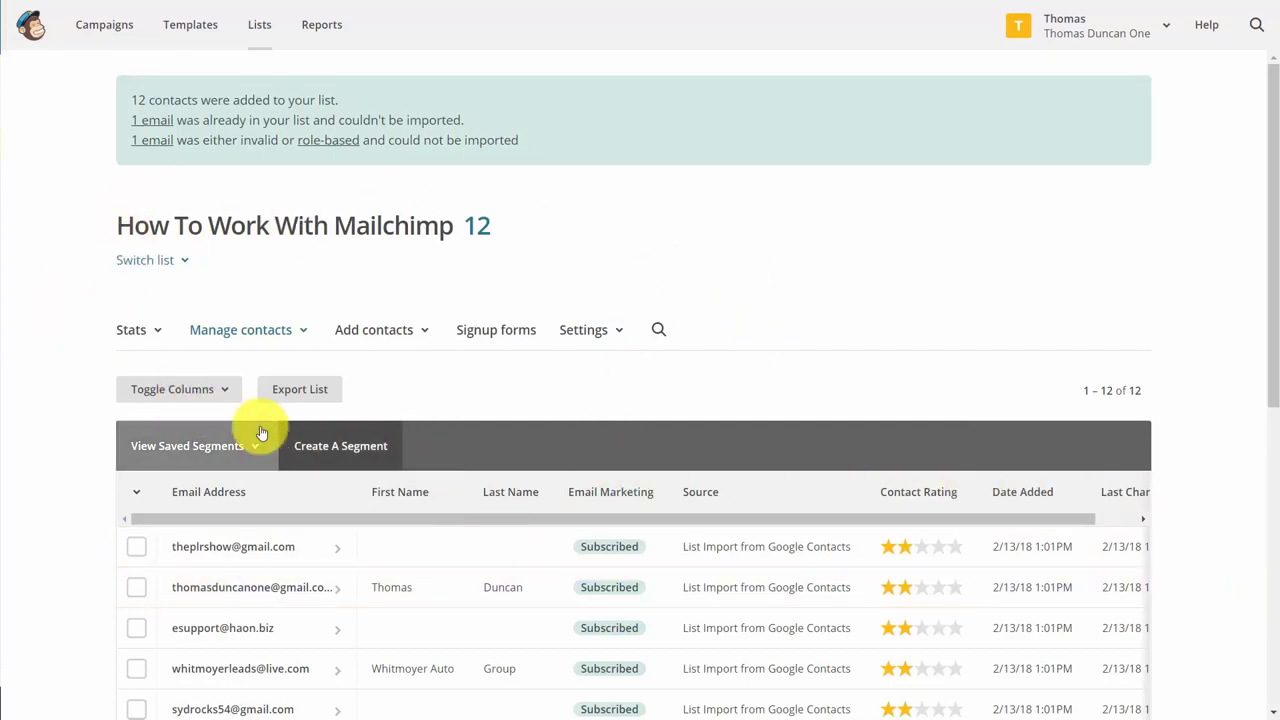
click(669, 151)
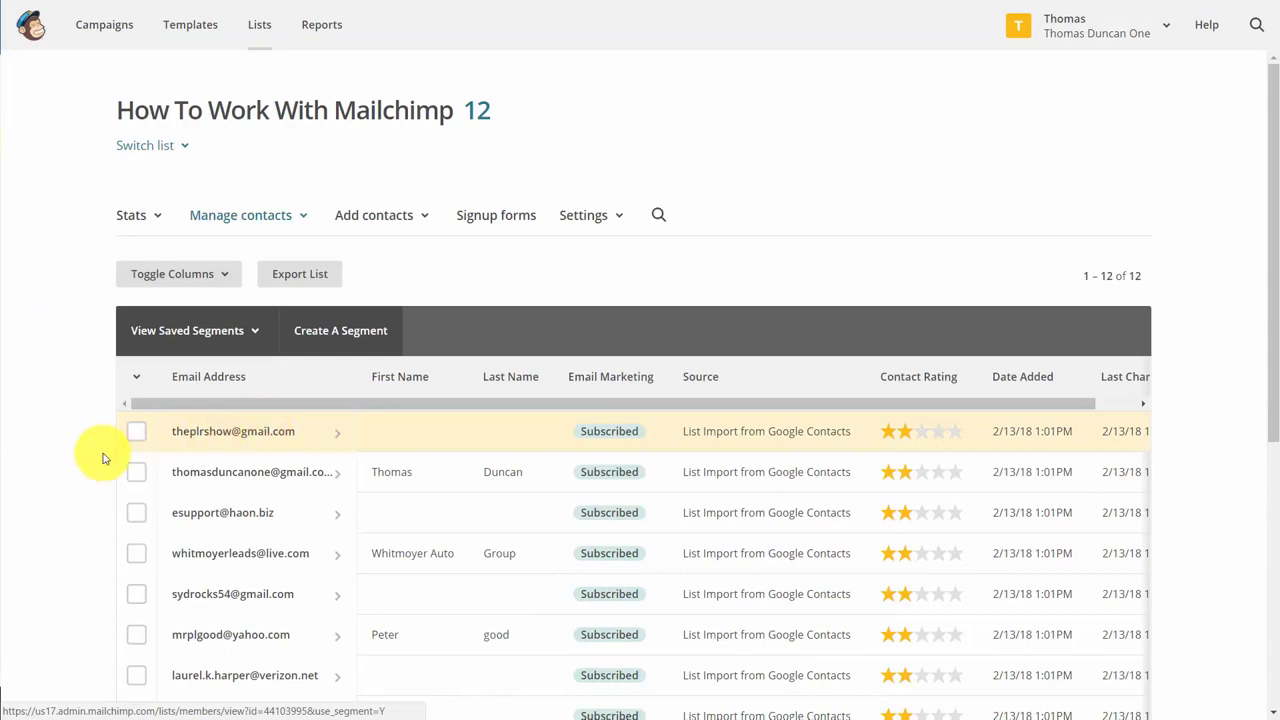
Start a new contact import from Add contacts, with CSV or tab-delimited text file as the source.
click(426, 217)
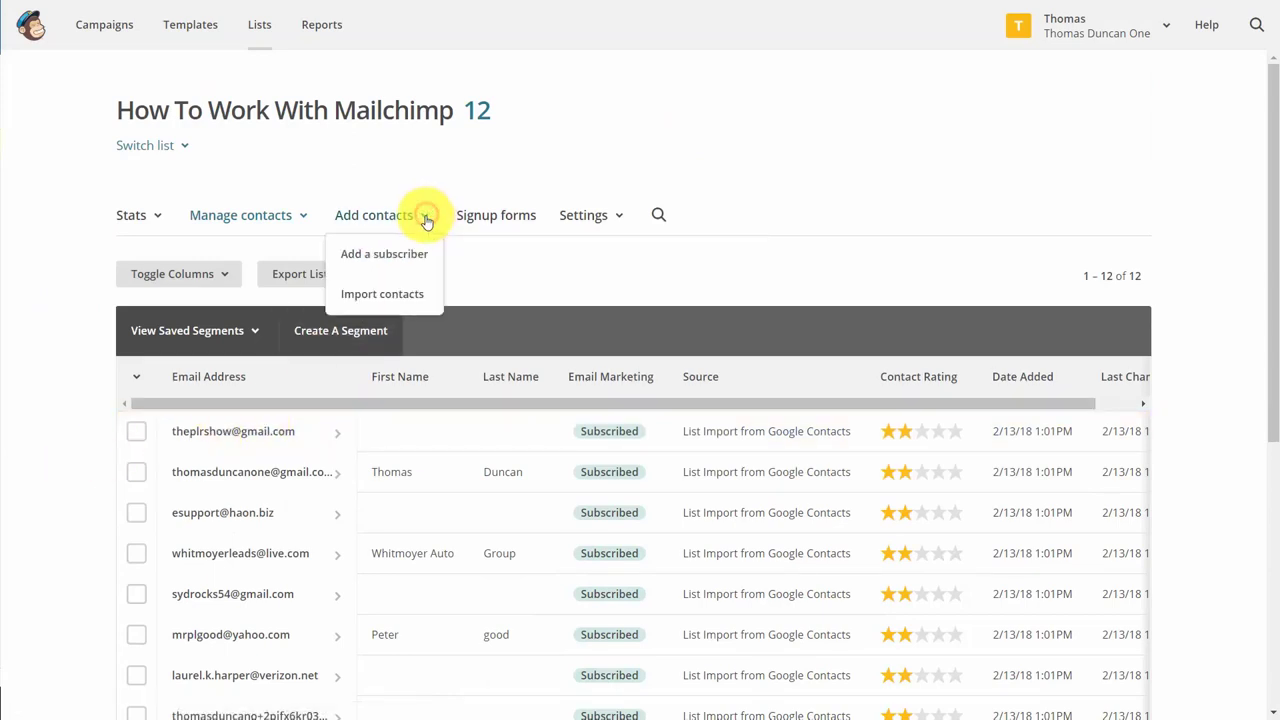
click(403, 300)
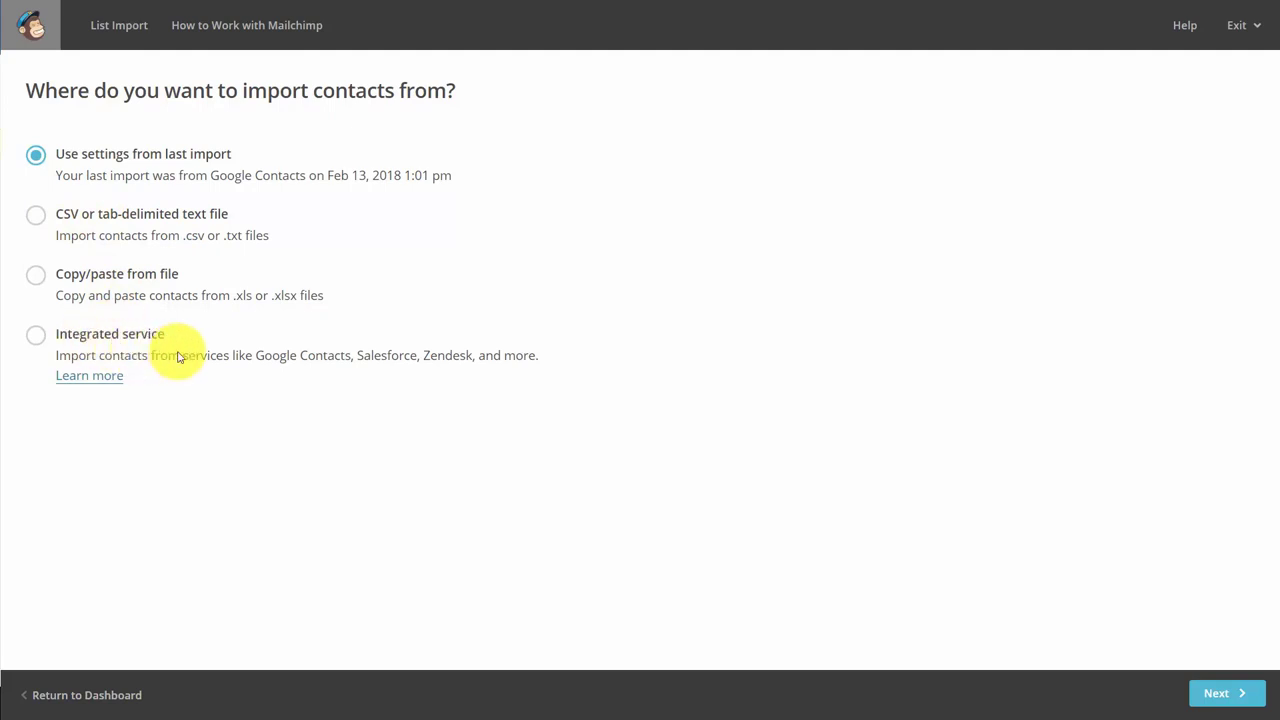
key(Down)
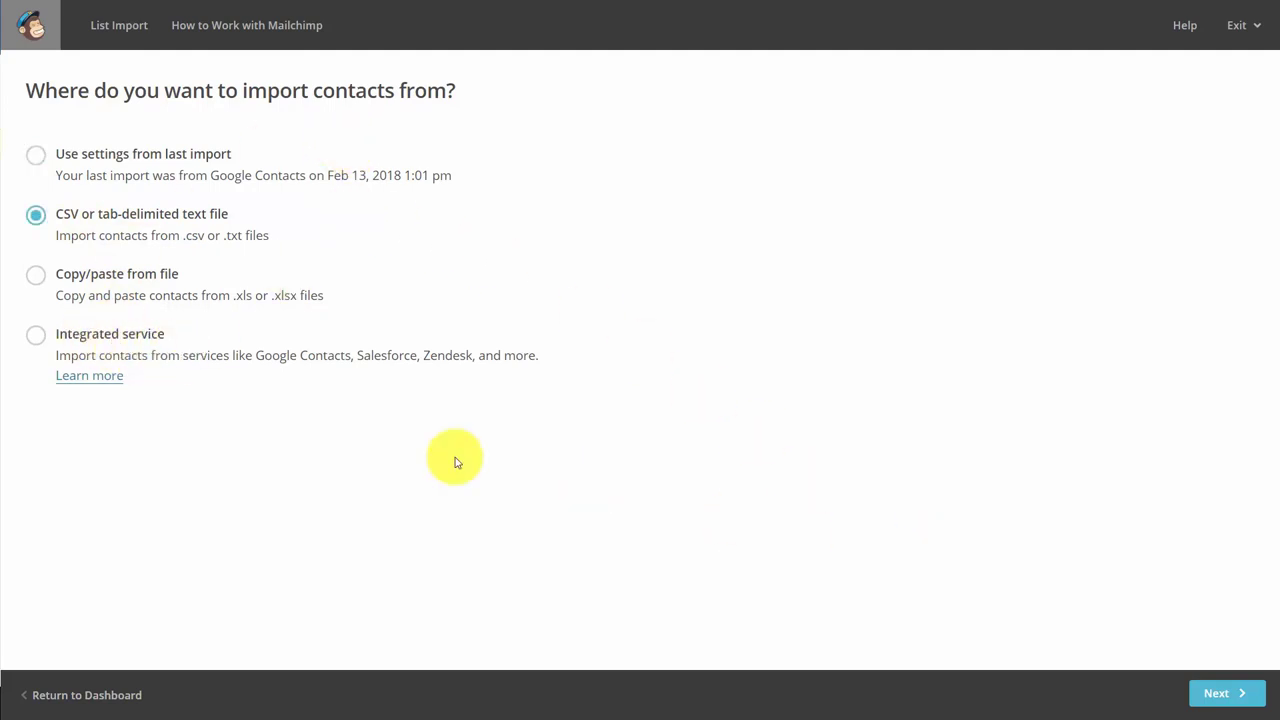
Upload the CSV file and import it, bringing the list to 103 subscribed contacts.
click(1216, 696)
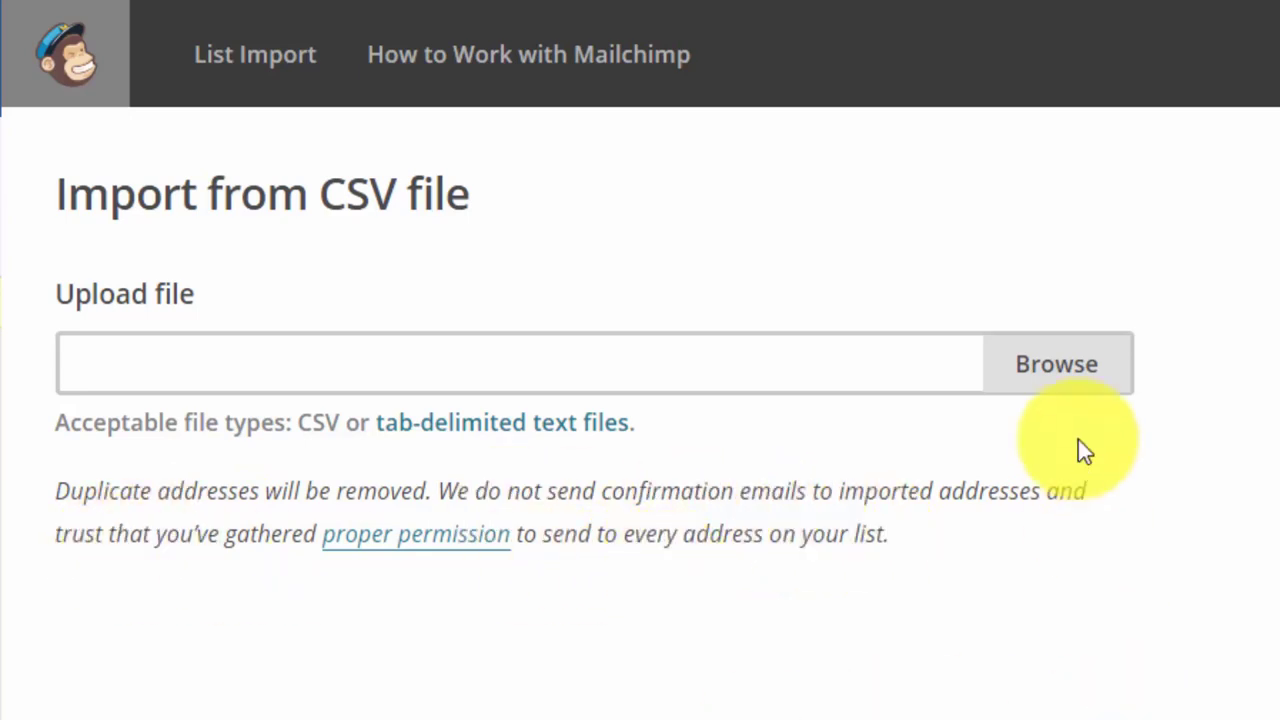
click(1090, 375)
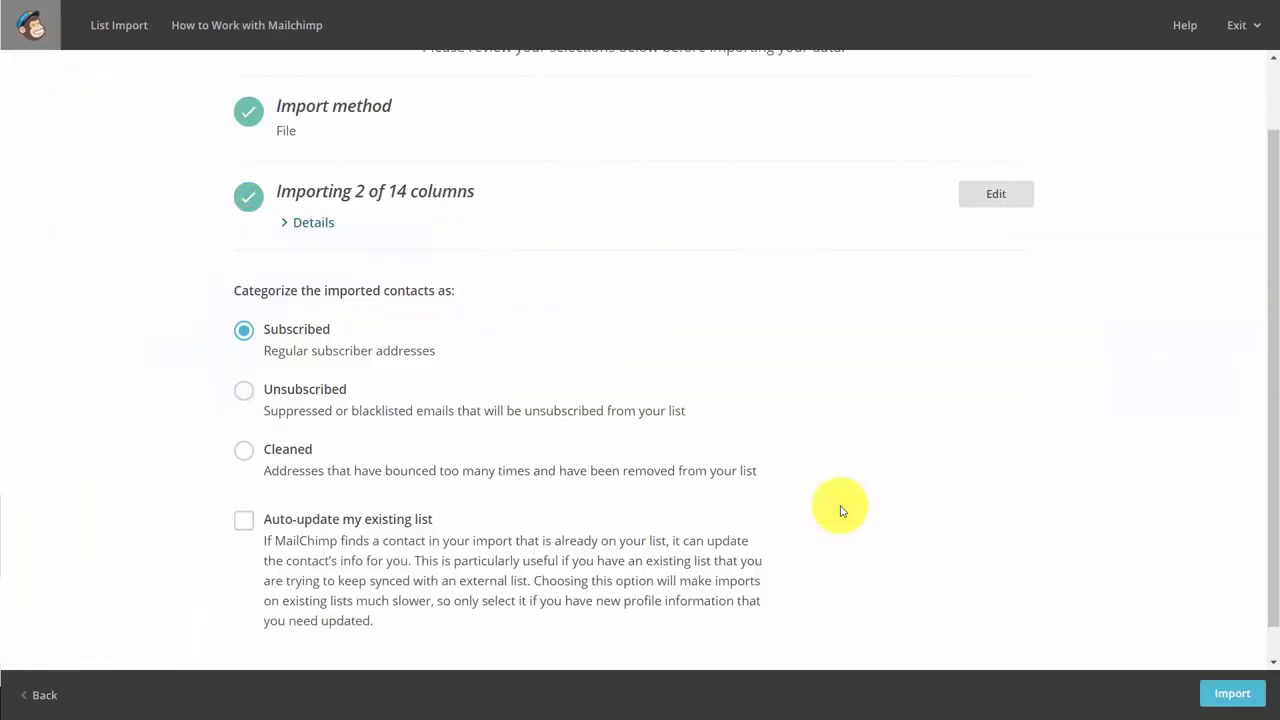
scroll(343, 380, up, 2)
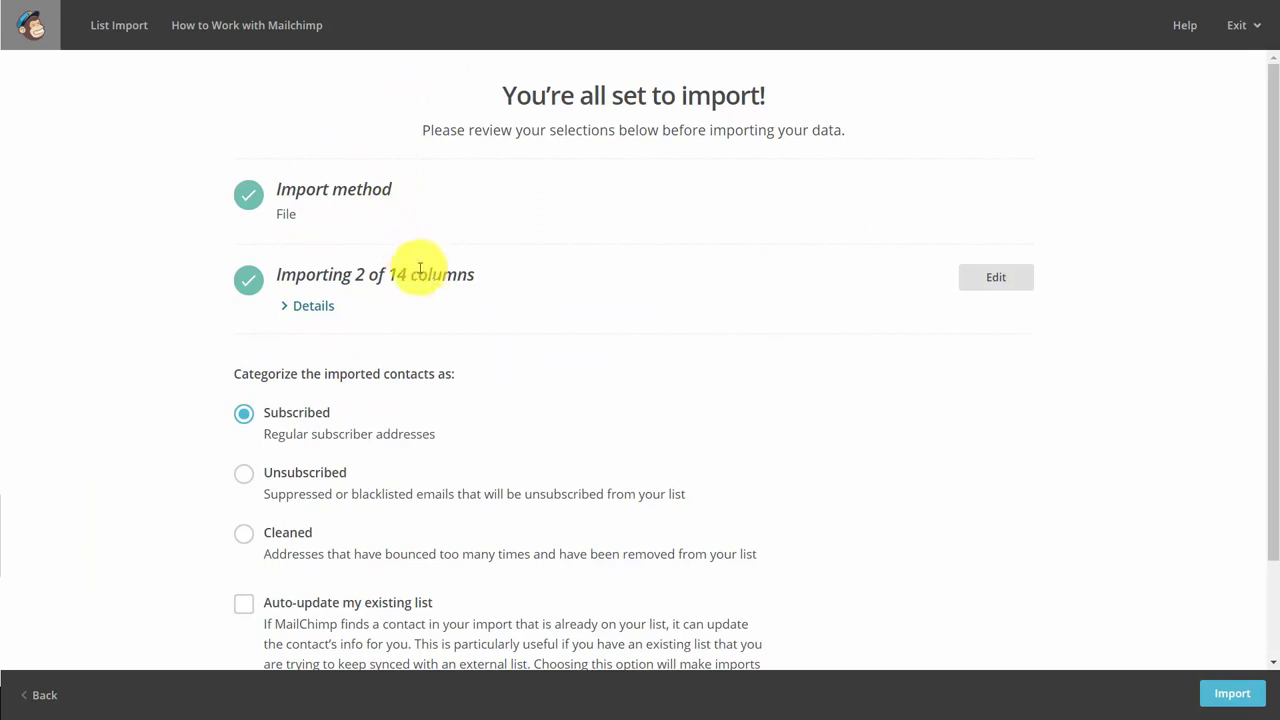
scroll(432, 283, down, 1)
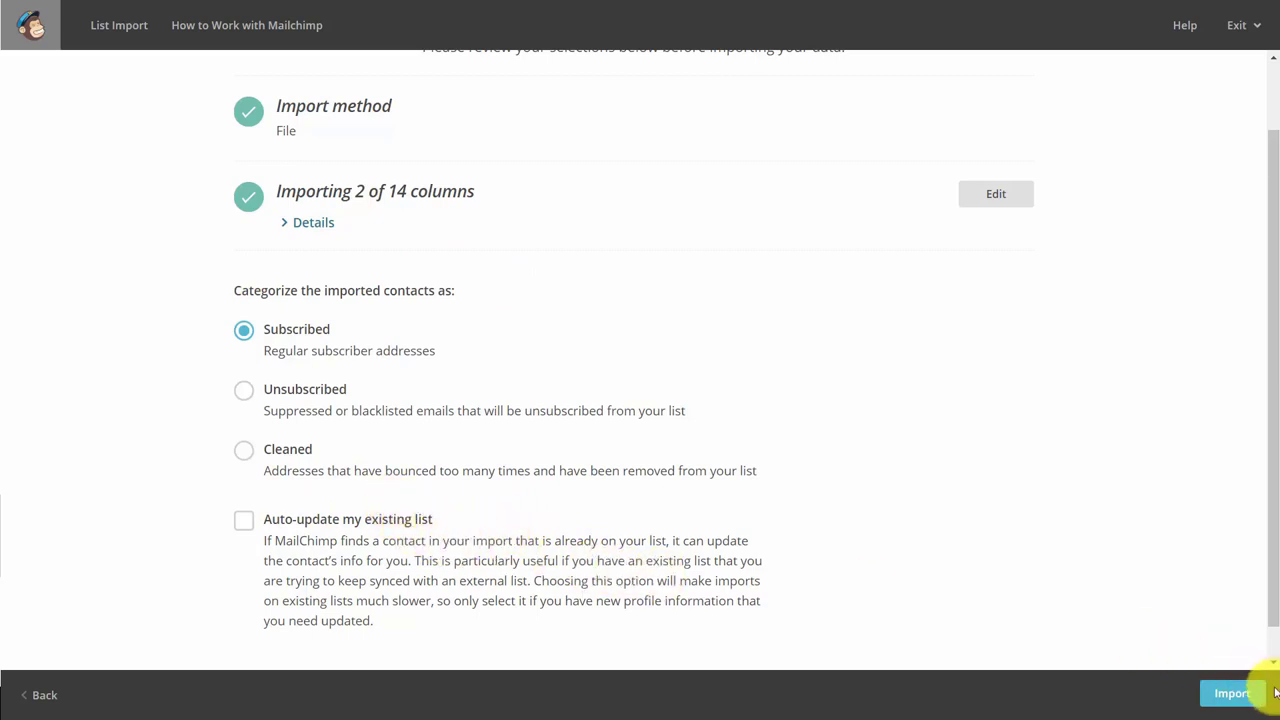
click(1246, 708)
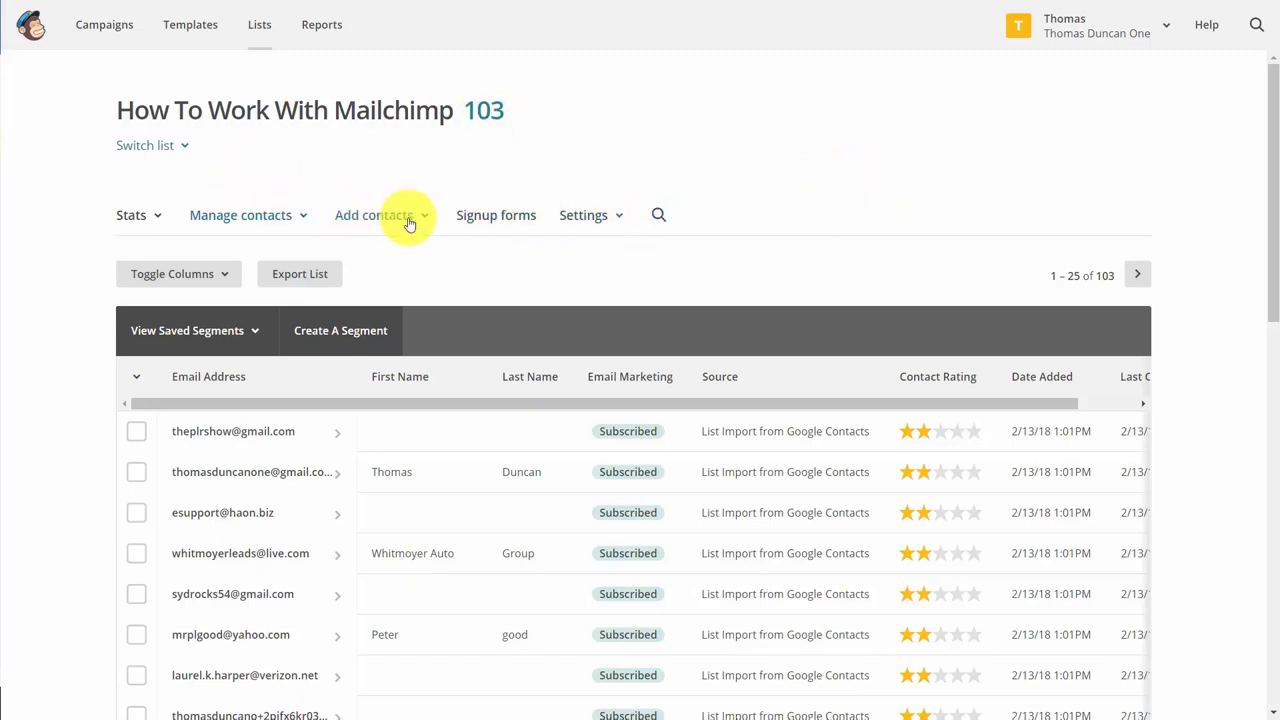
Browse the Signup forms options and select General forms to open the form builder.
click(497, 218)
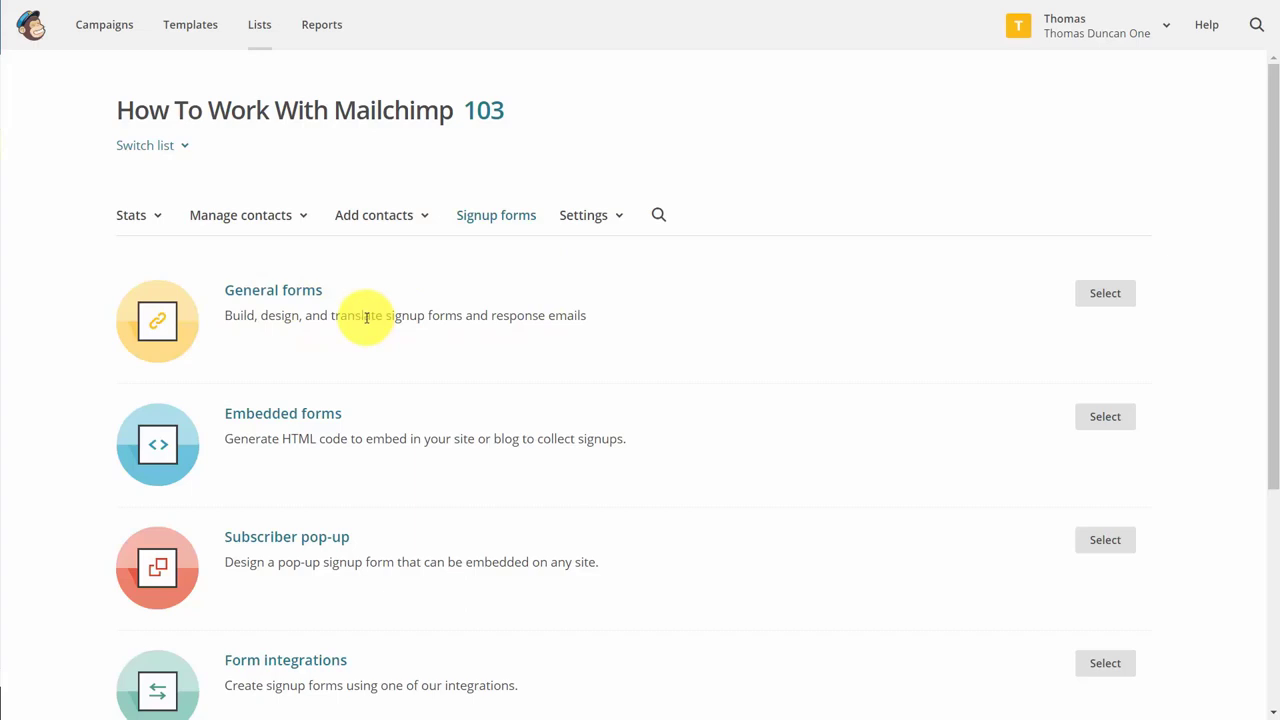
scroll(366, 300, down, 2)
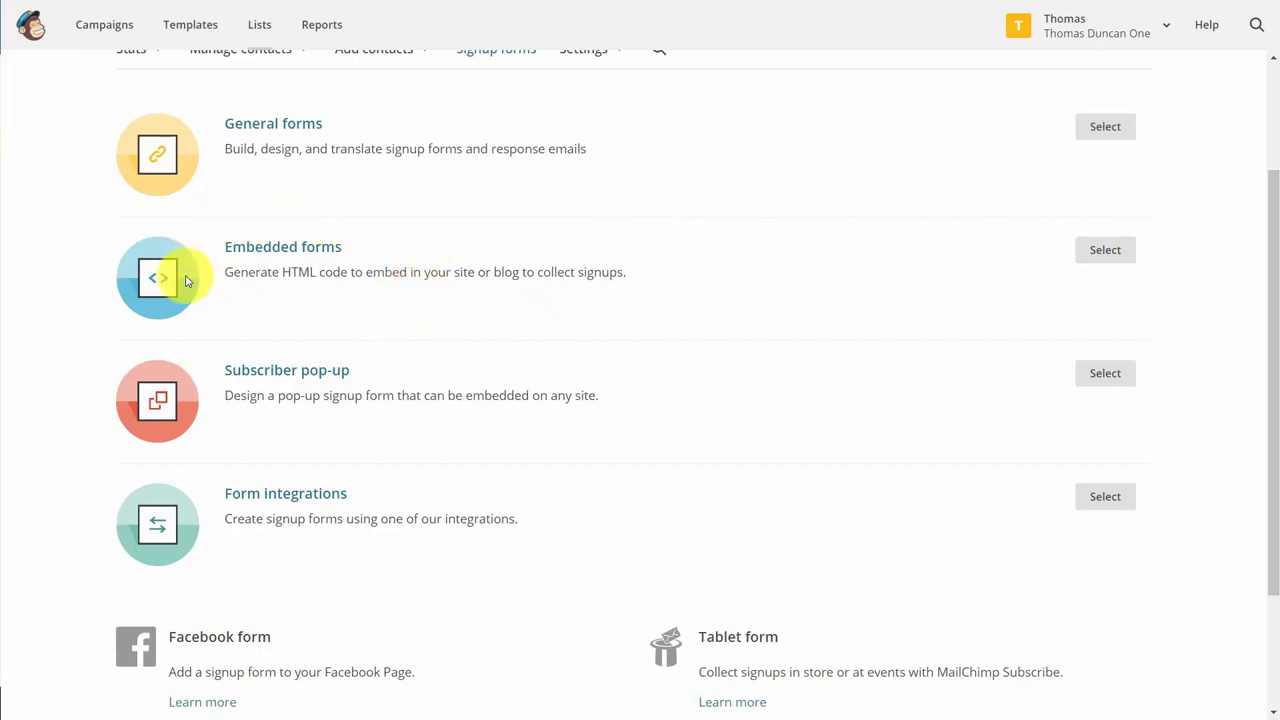
scroll(383, 297, down, 1)
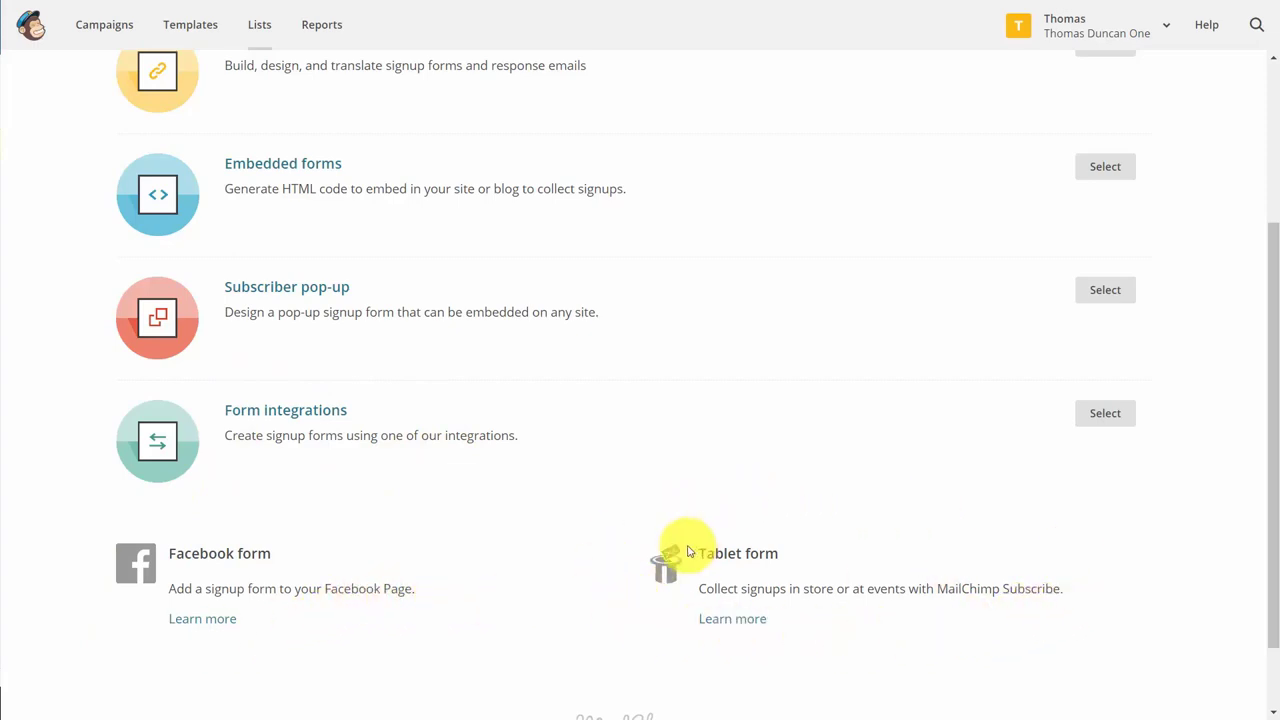
scroll(675, 557, up, 3)
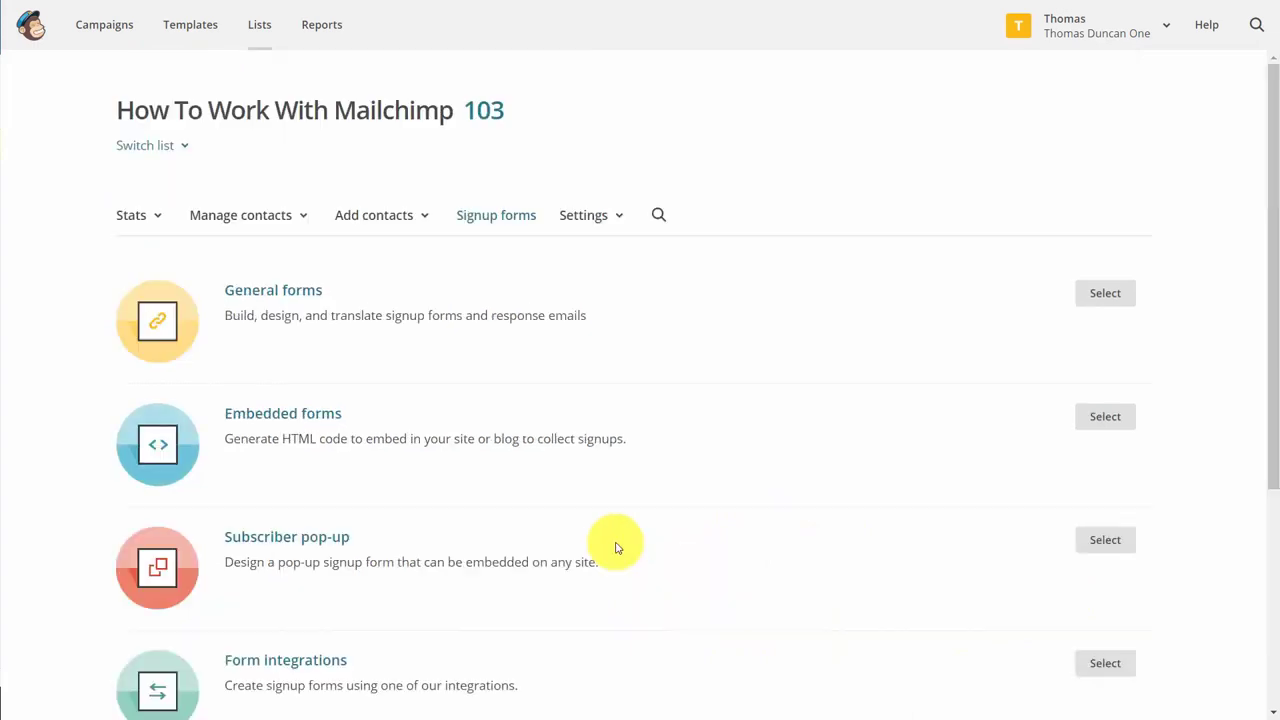
click(1100, 297)
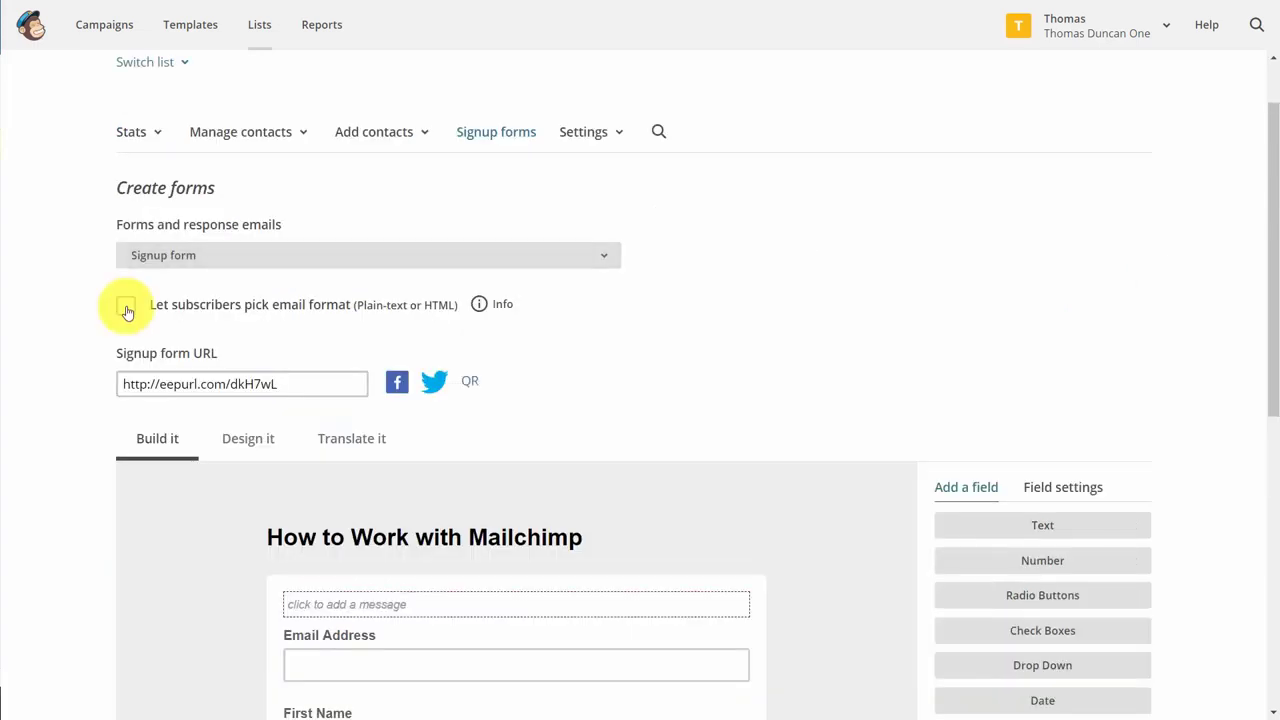
Let subscribers choose plain-text or HTML emails, and select the signup form URL.
click(126, 308)
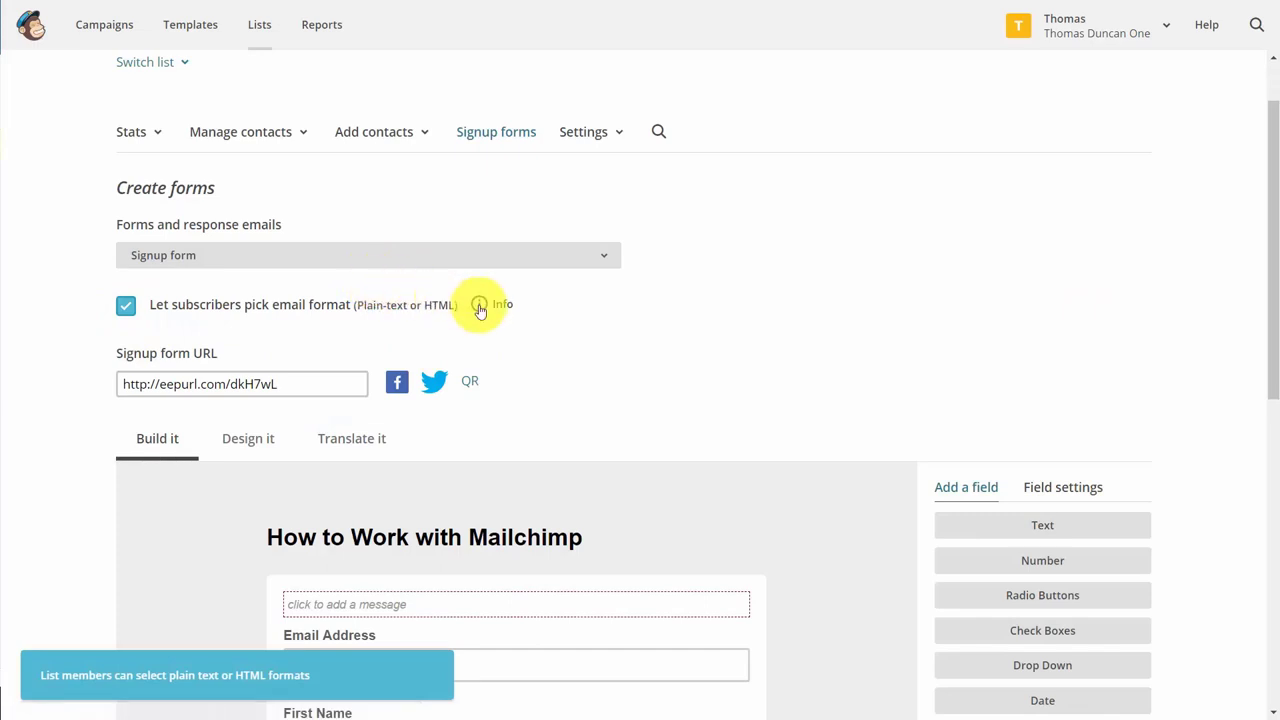
click(295, 385)
drag(128, 387, 122, 386)
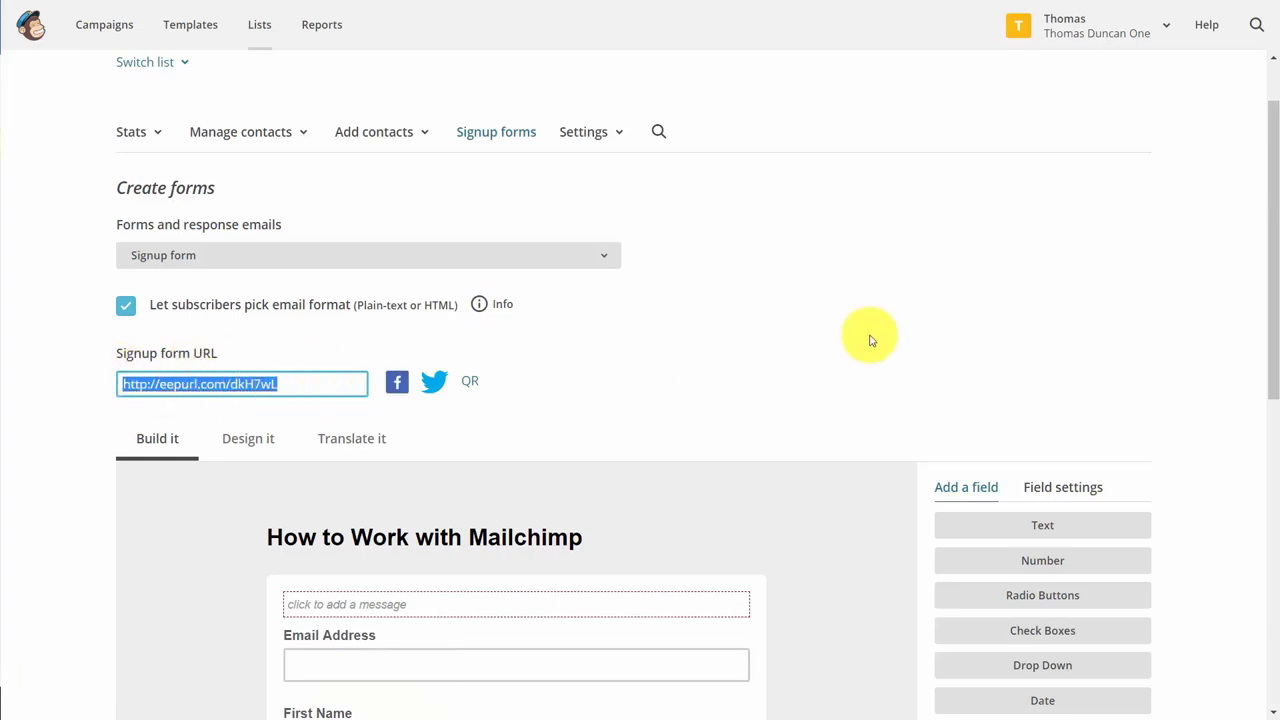
scroll(870, 340, down, 3)
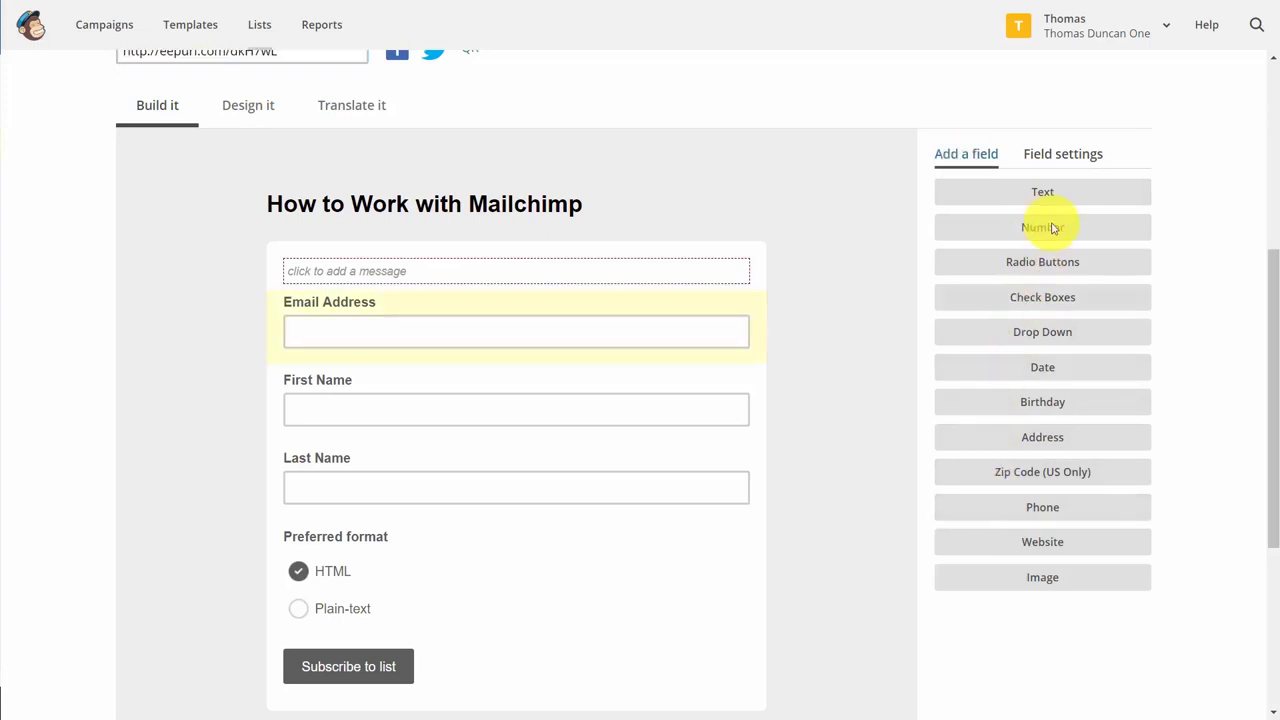
Switch between the Email Address field settings and the list of field types to add.
click(1060, 158)
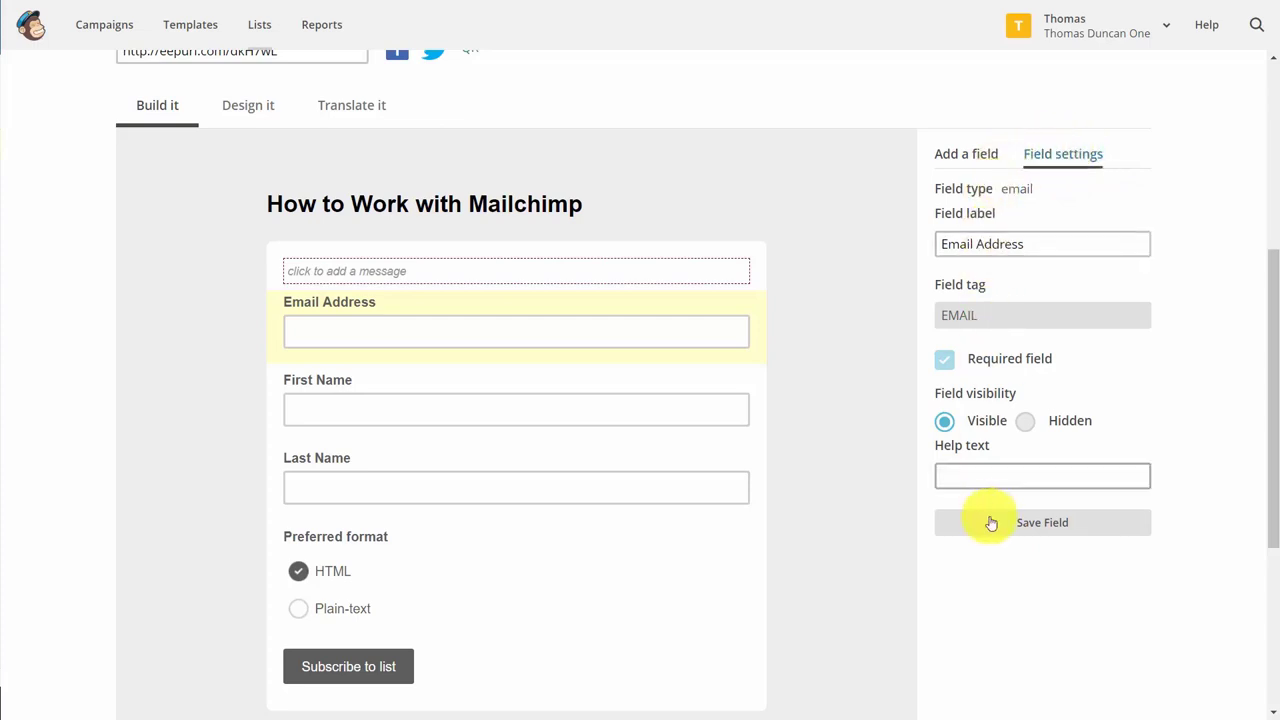
click(962, 155)
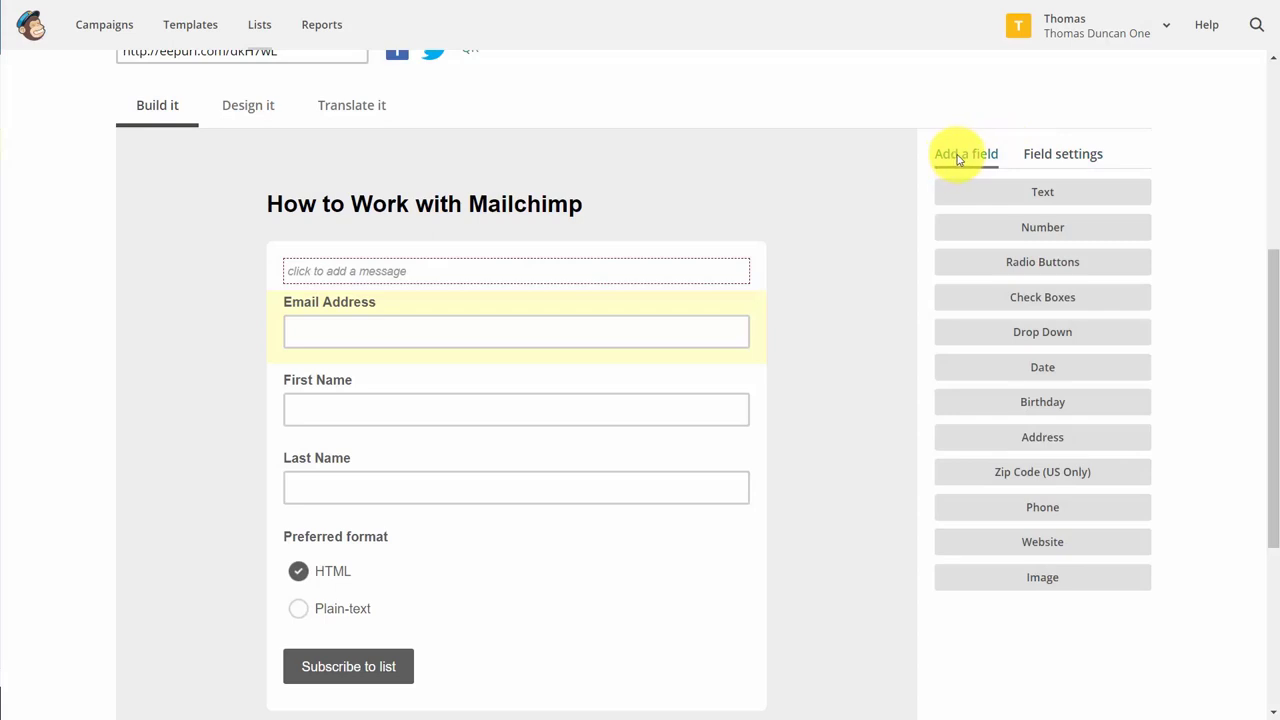
click(1063, 153)
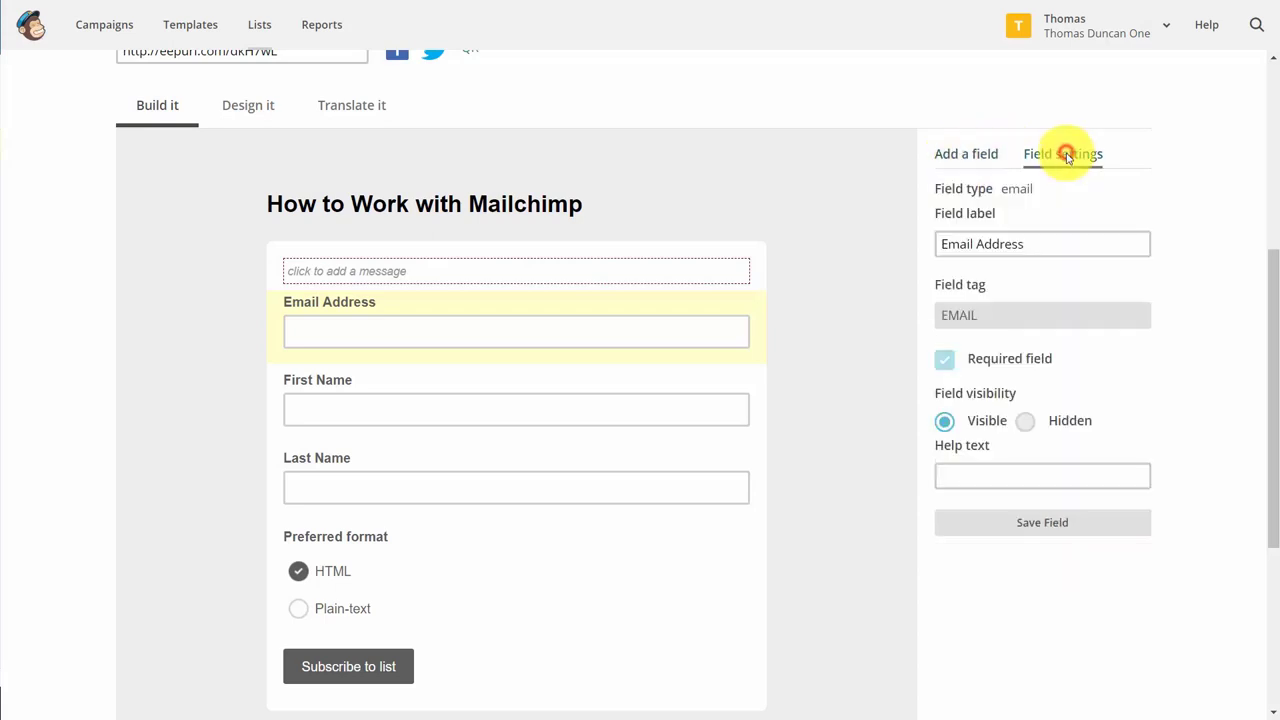
click(982, 158)
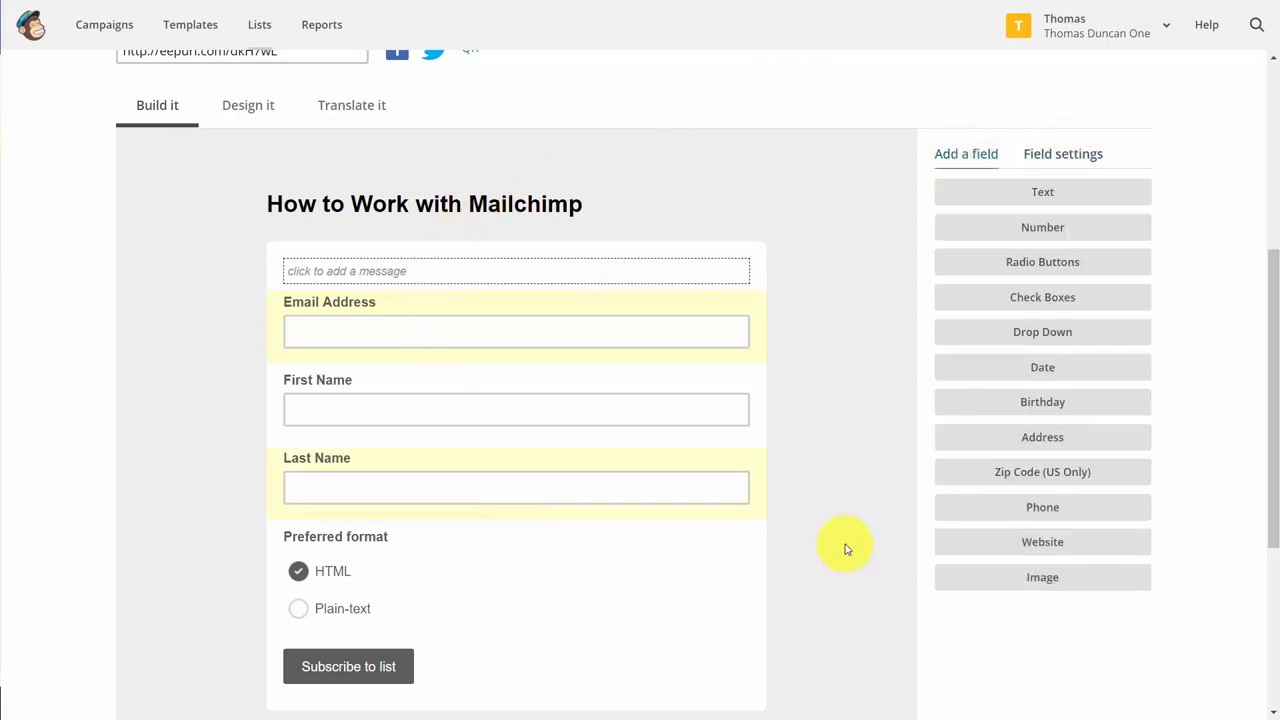
Review the form's design settings: Body default text, link style, then MonkeyRewards badge options.
click(250, 108)
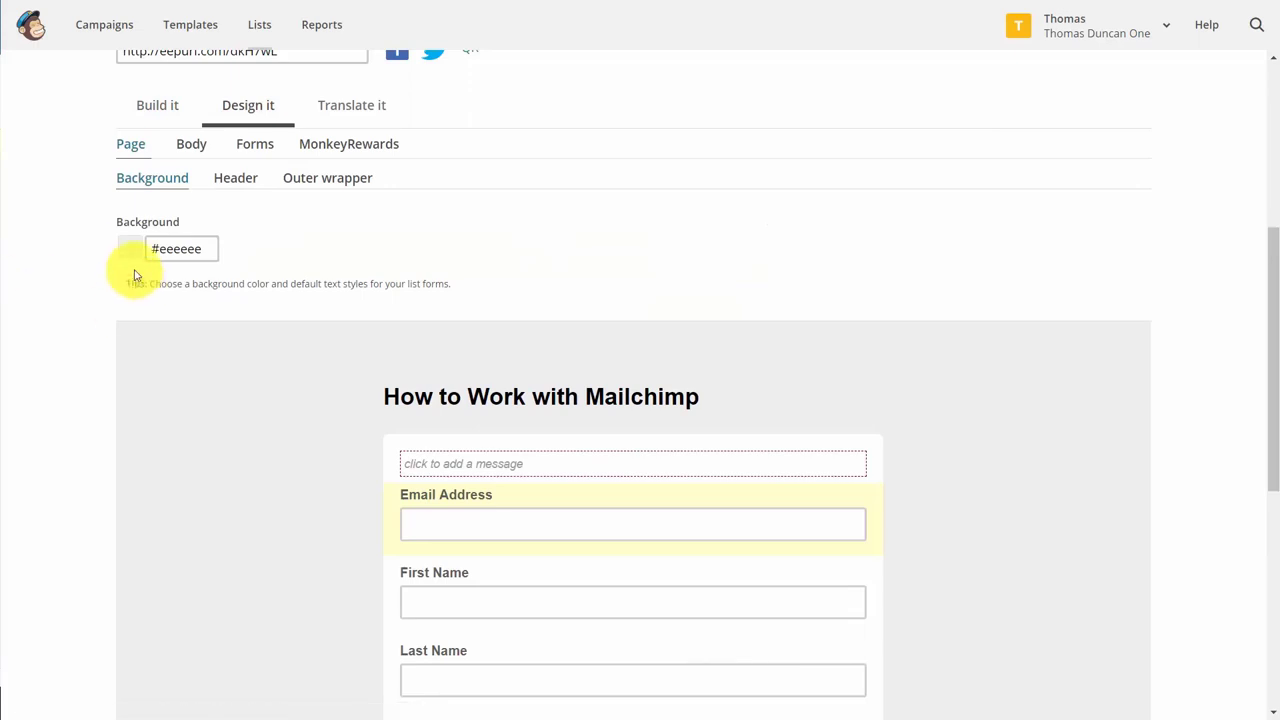
click(134, 247)
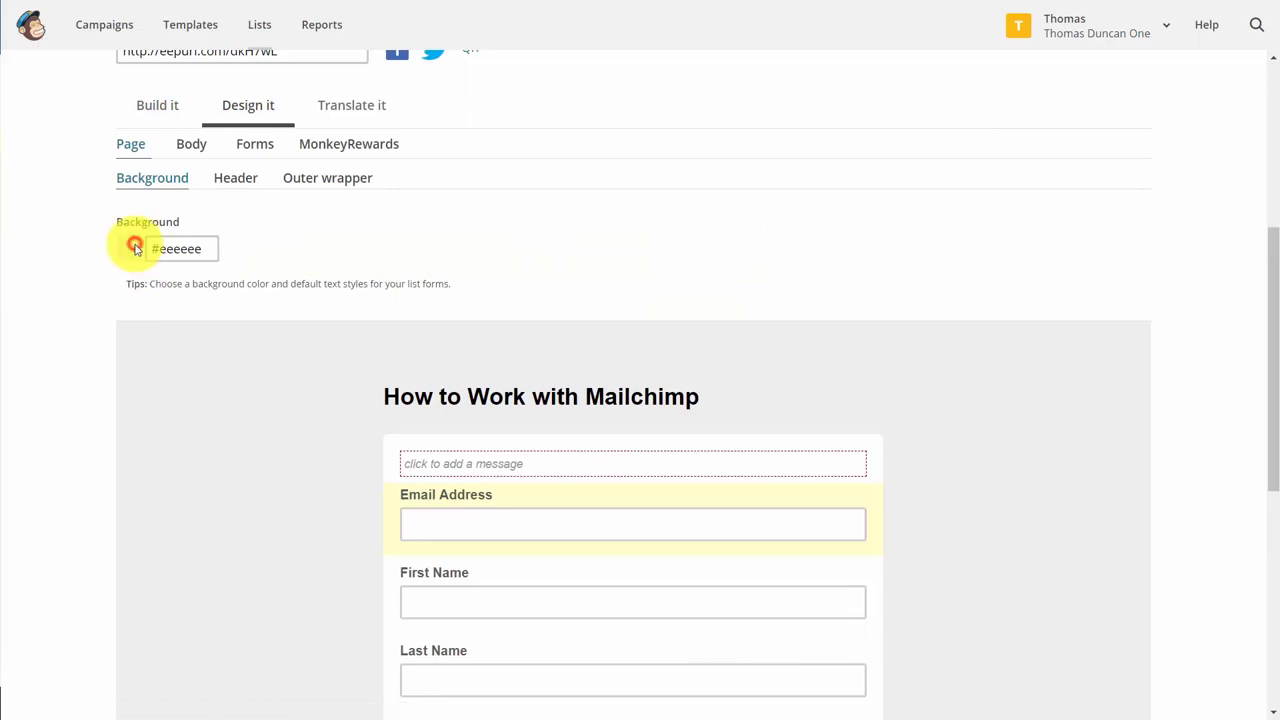
click(196, 146)
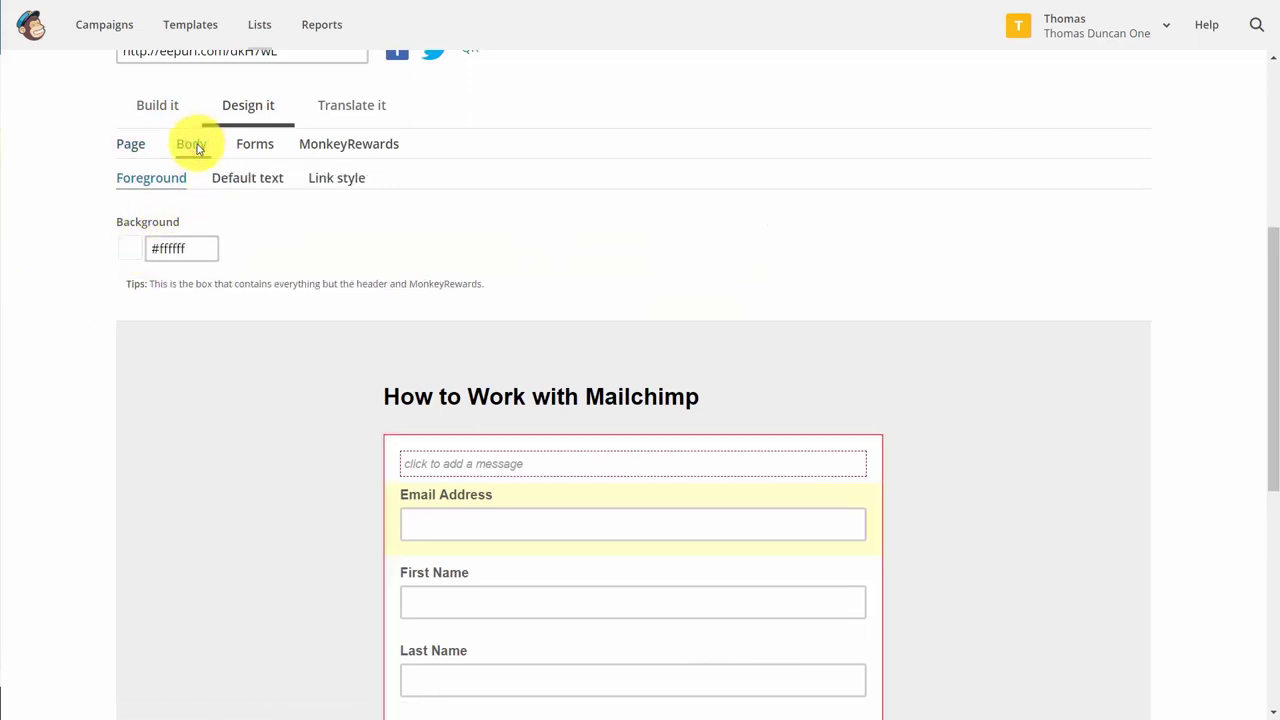
click(257, 178)
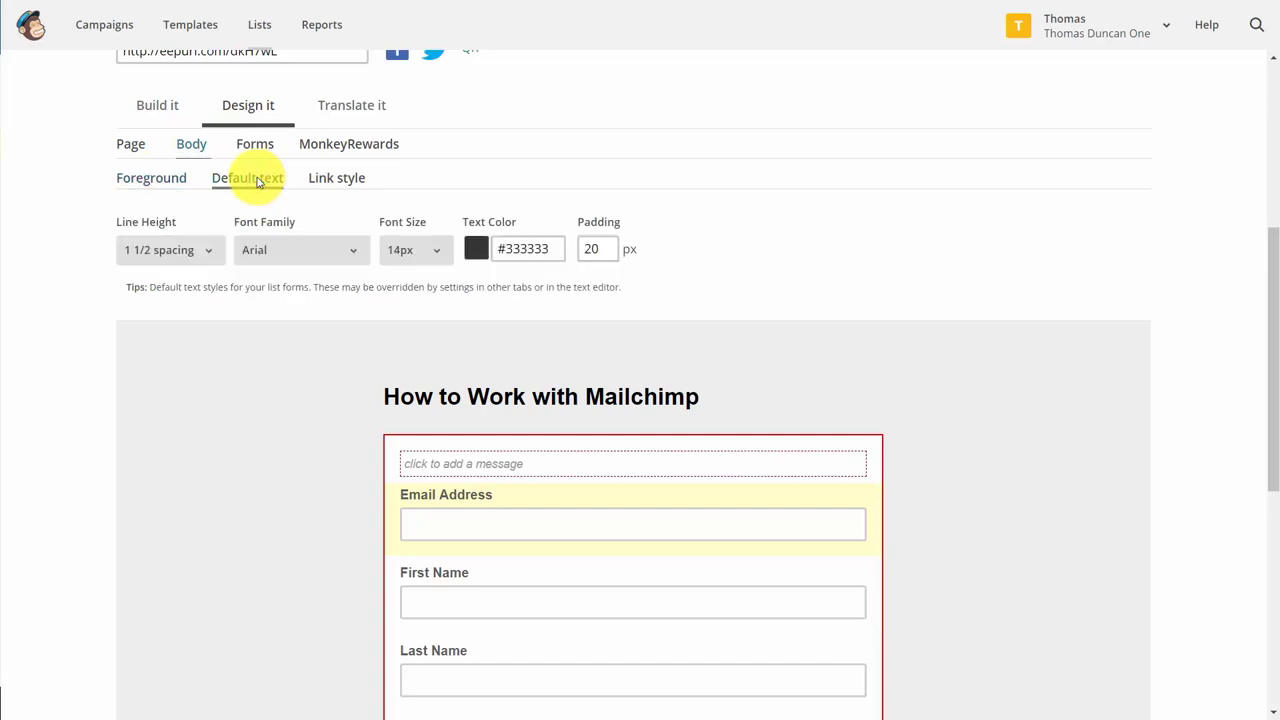
click(322, 180)
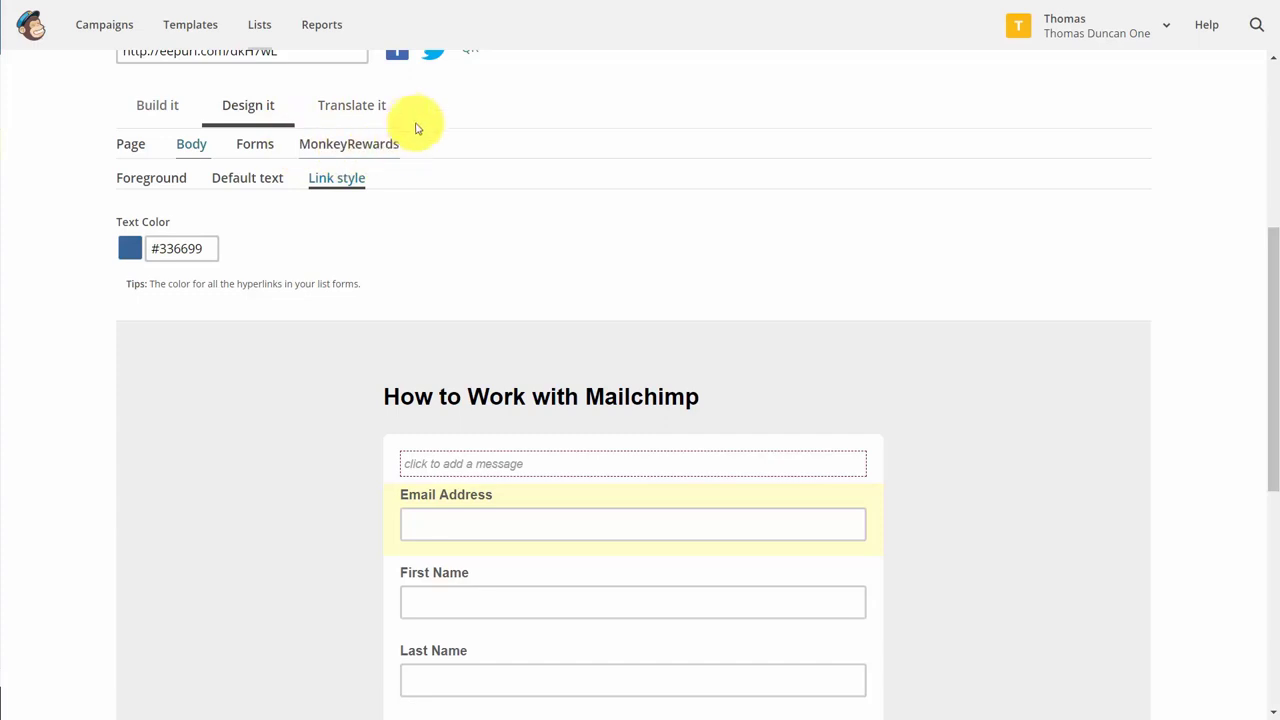
click(366, 157)
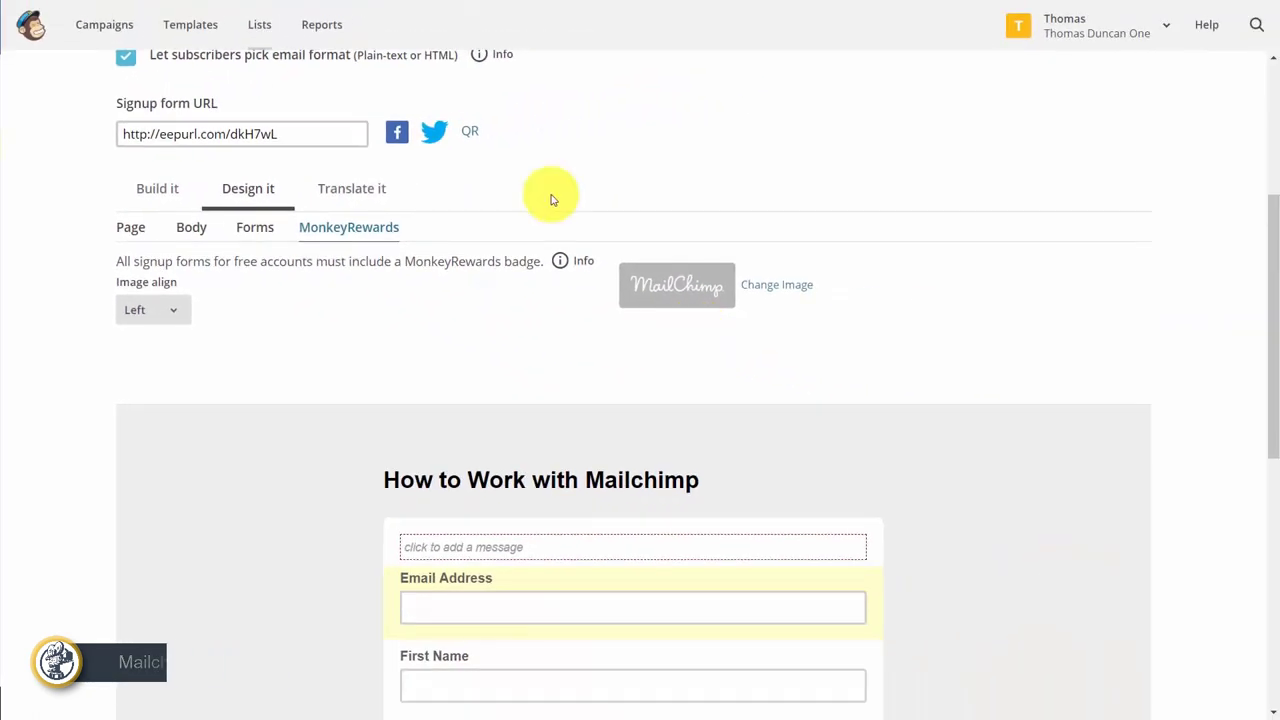
Turn on auto-translate in the form's translation settings and review the phrase table.
click(351, 188)
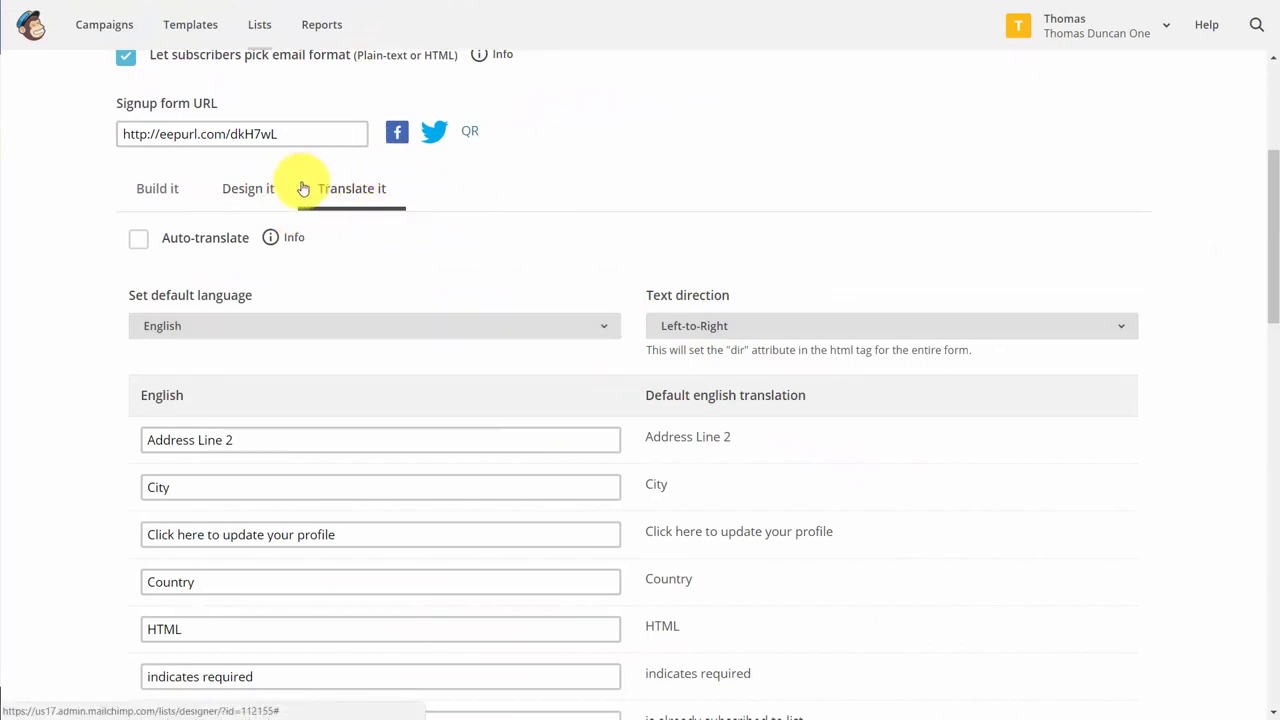
click(139, 245)
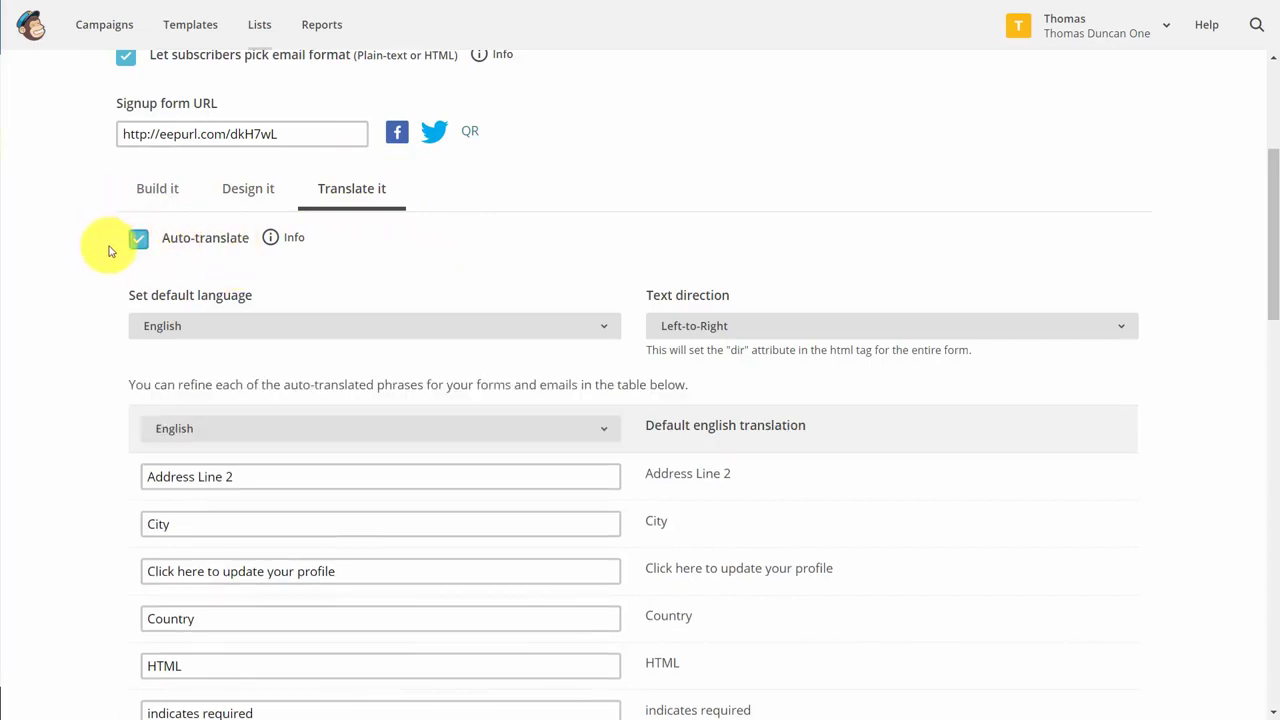
click(138, 240)
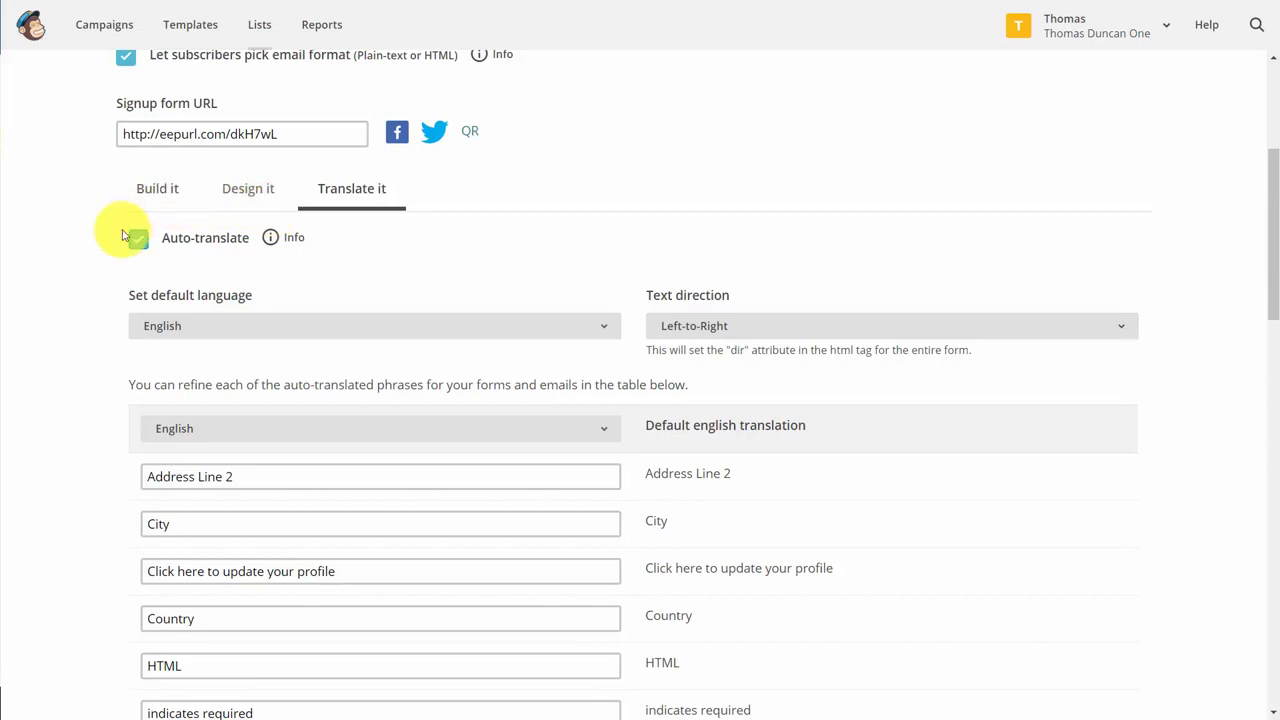
scroll(785, 451, down, 8)
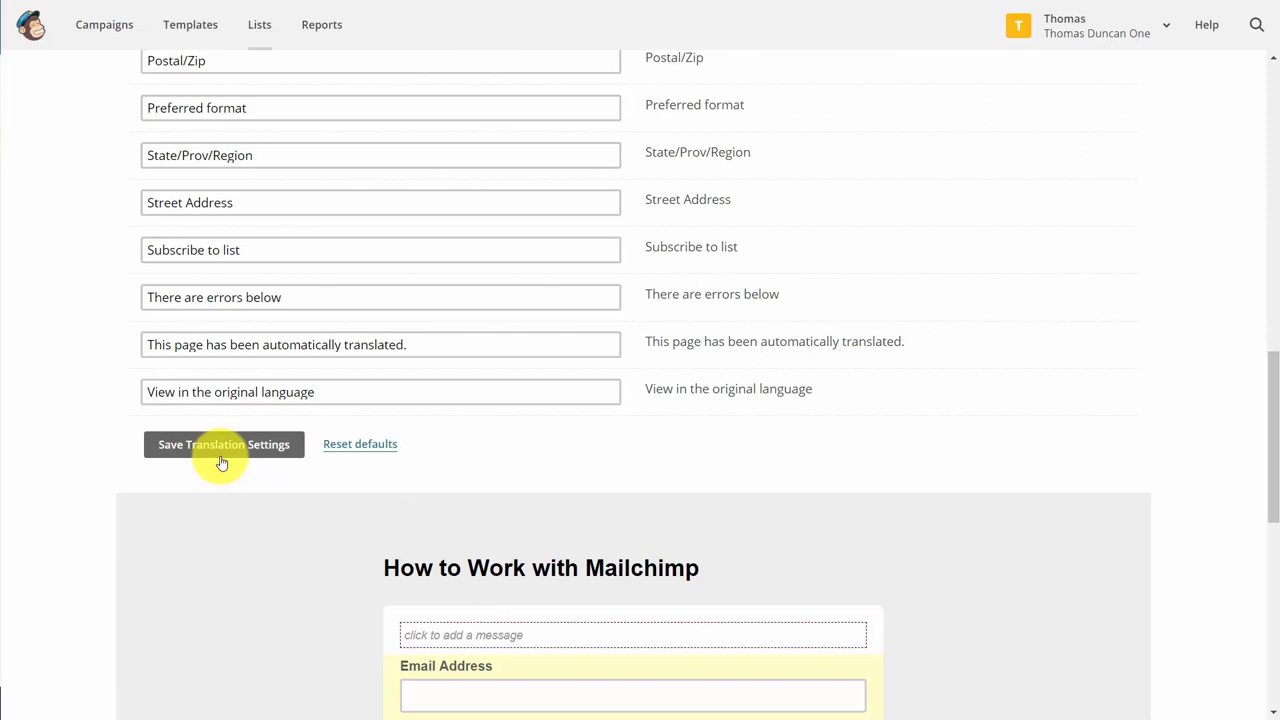
scroll(531, 437, up, 8)
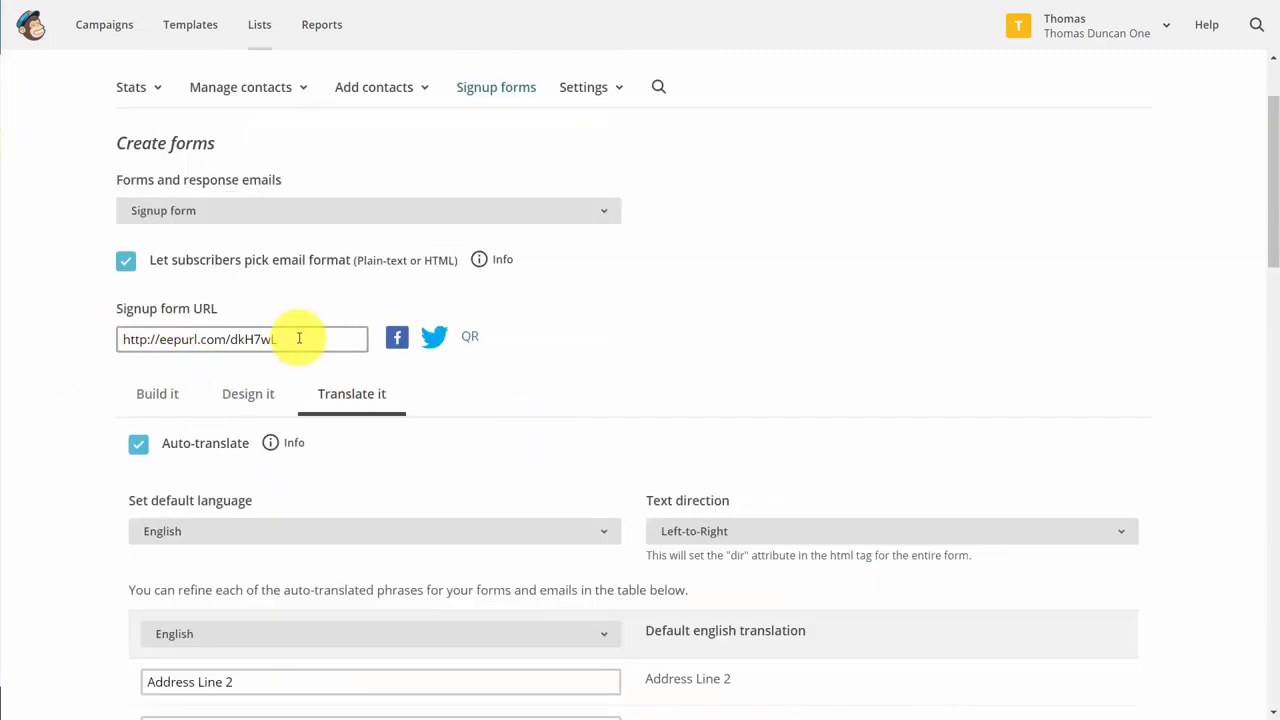
Select the signup form URL, then return to the Build it view.
drag(298, 338, 114, 338)
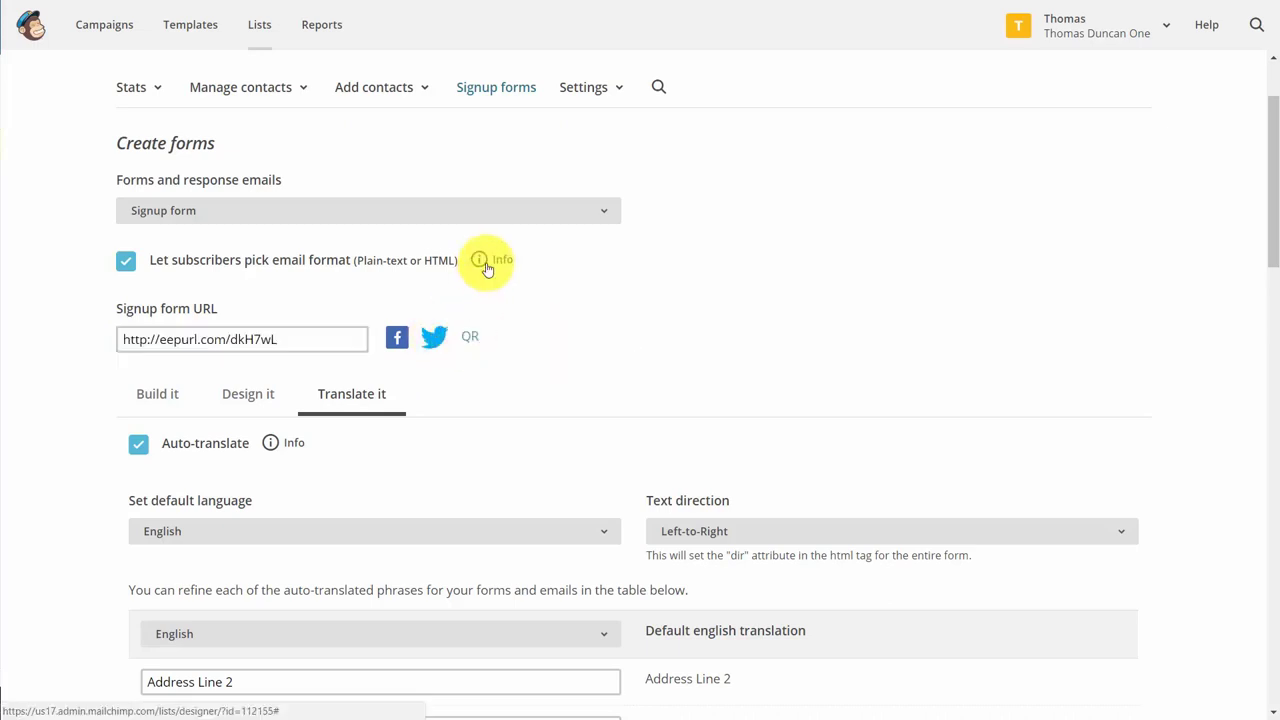
click(372, 340)
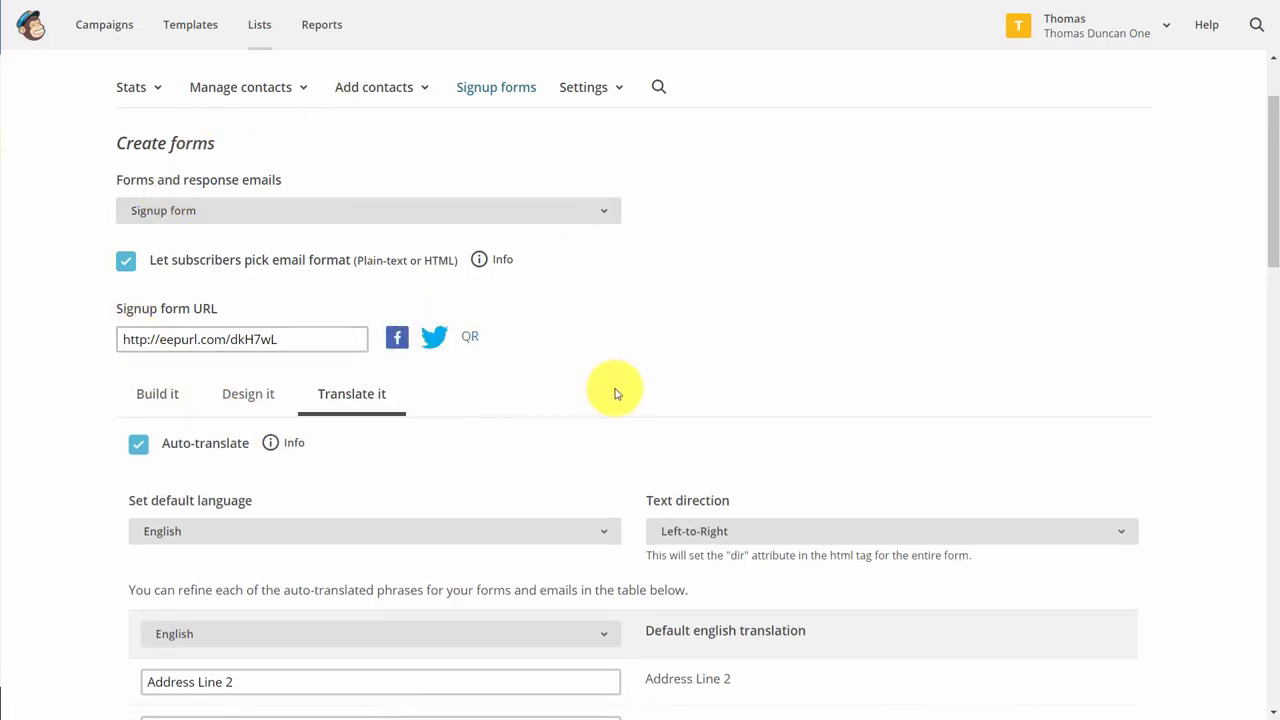
click(155, 420)
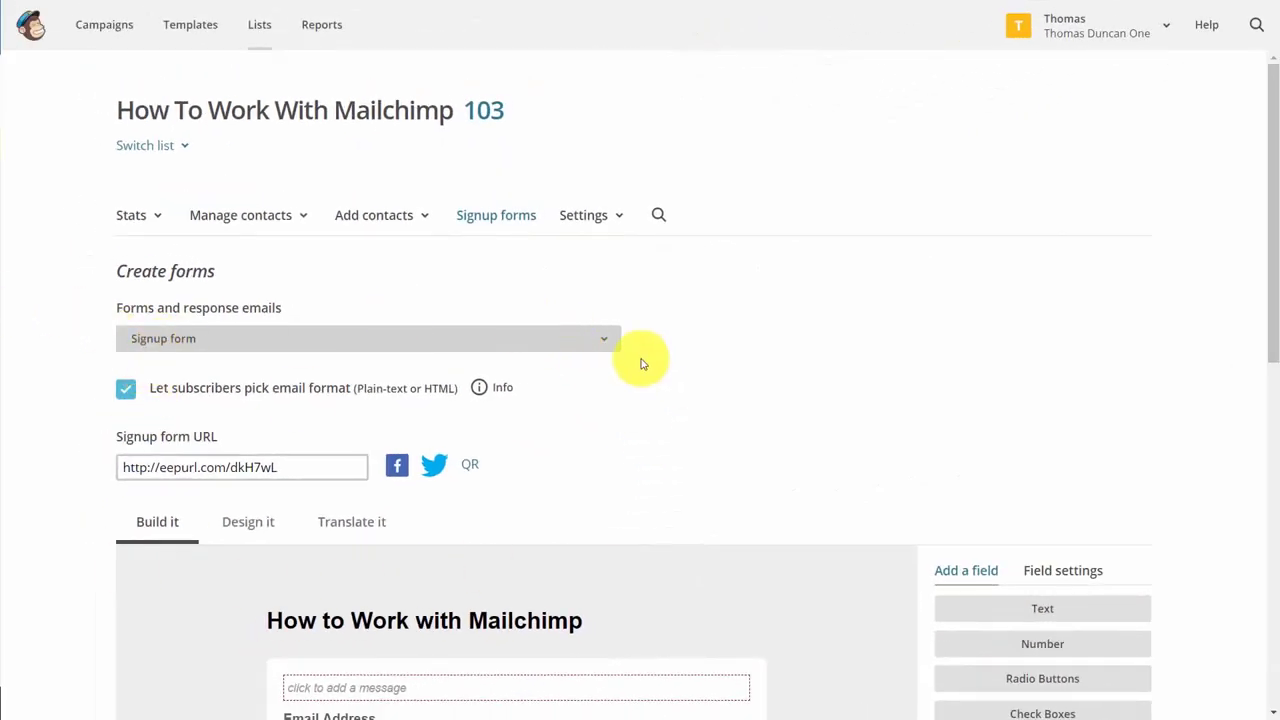
Switch to the Signup form with alerts and scroll its 'There are errors below' preview.
click(605, 345)
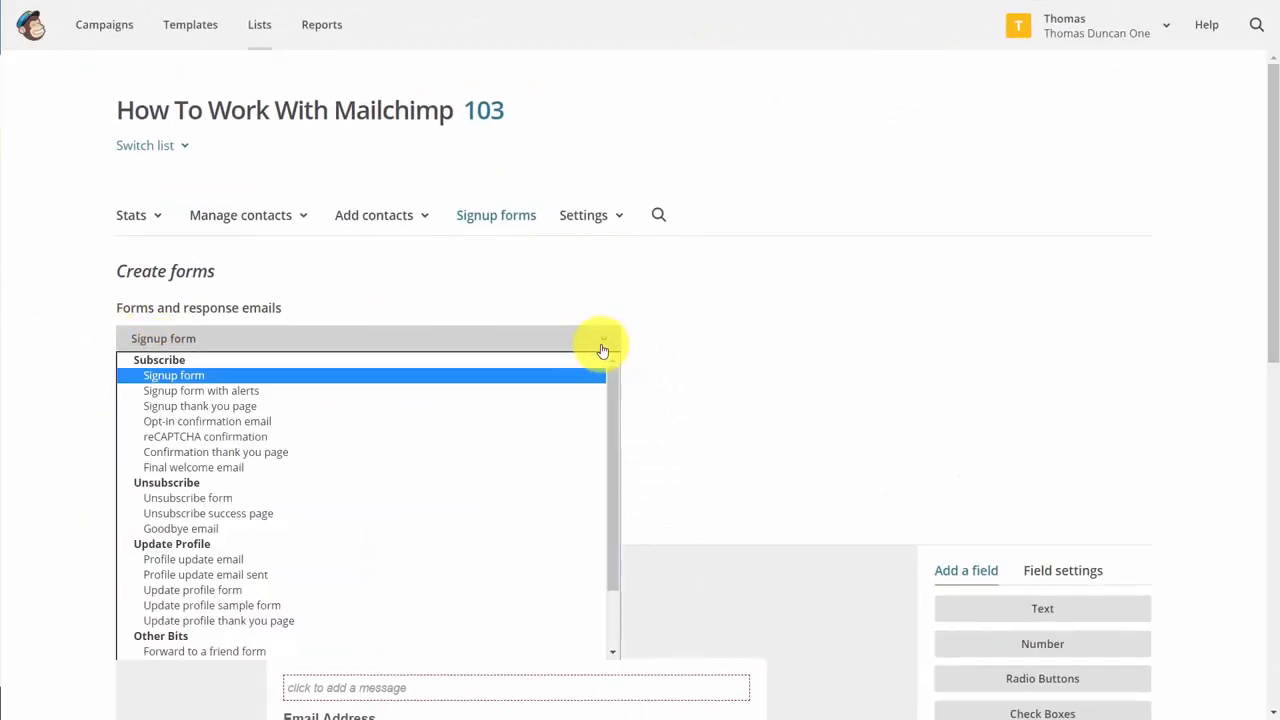
click(553, 393)
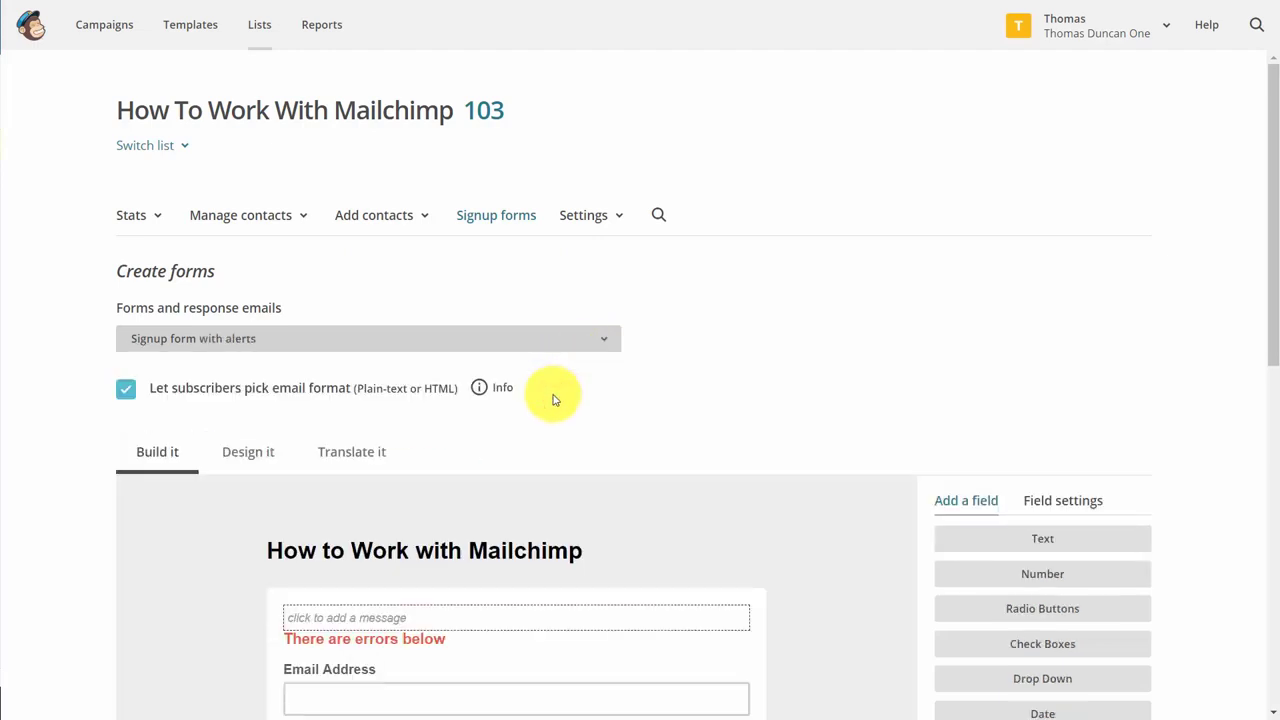
scroll(510, 385, down, 1)
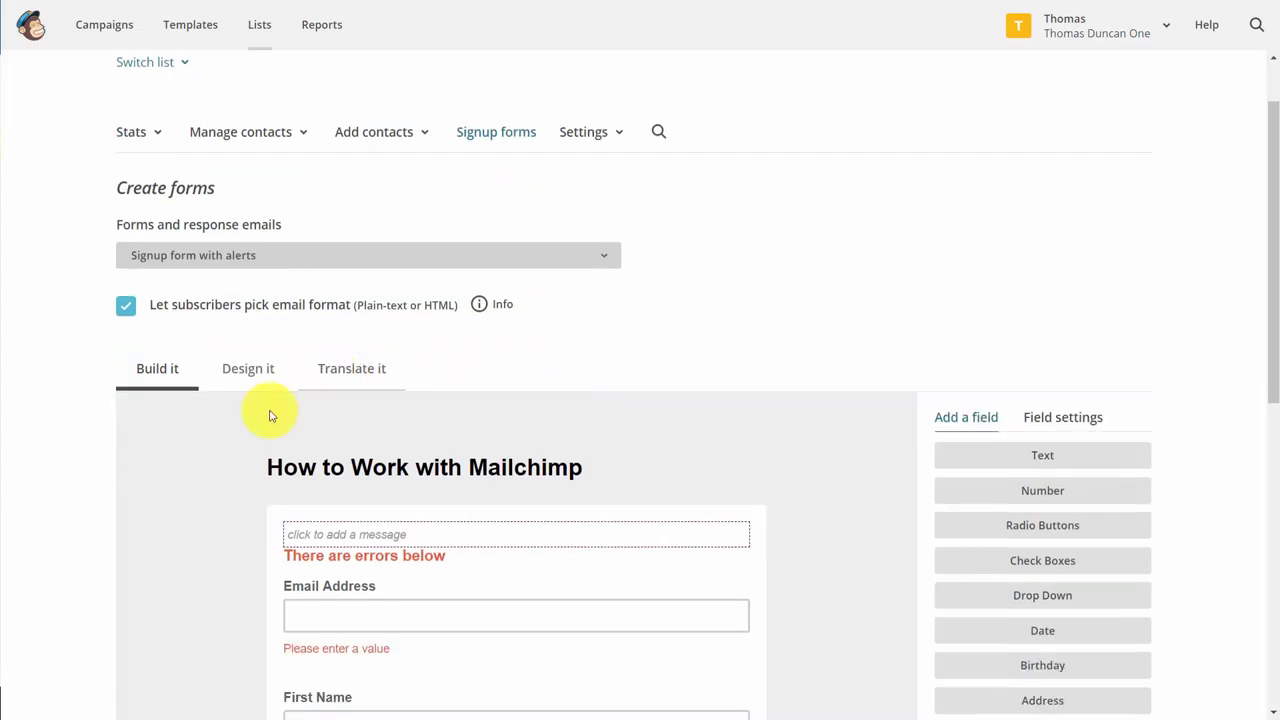
scroll(380, 596, down, 2)
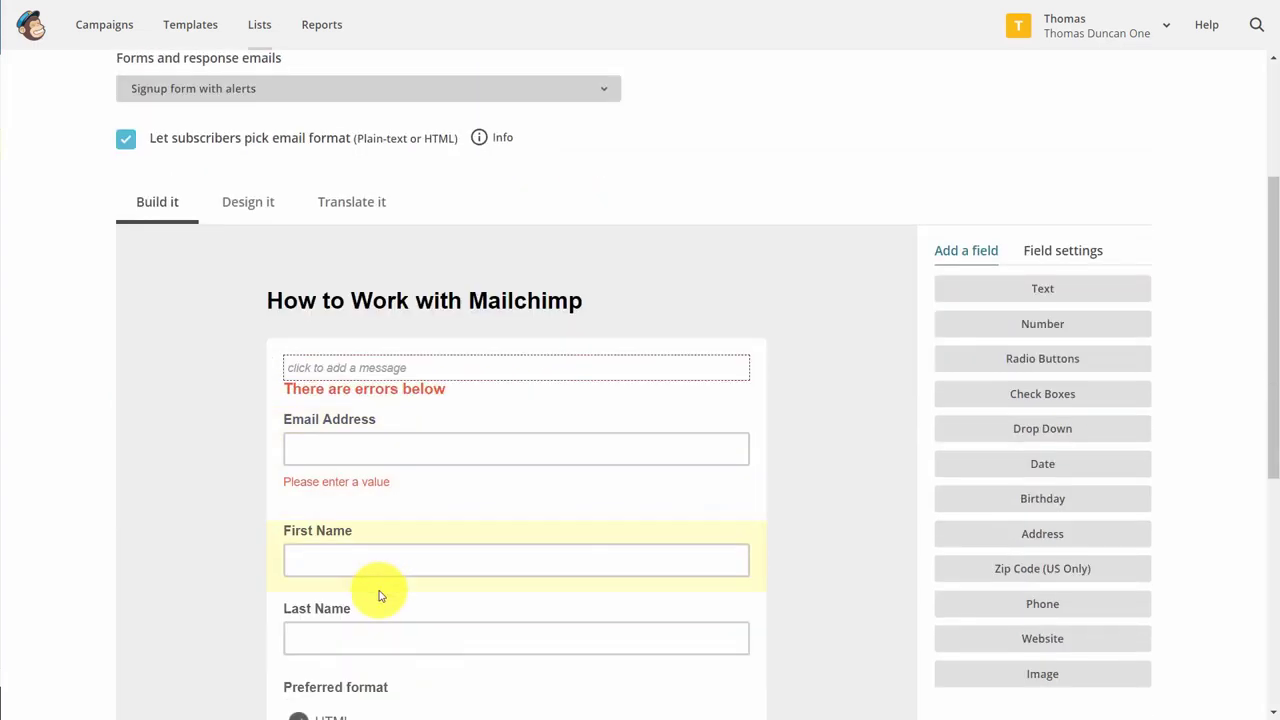
scroll(385, 580, up, 3)
click(574, 340)
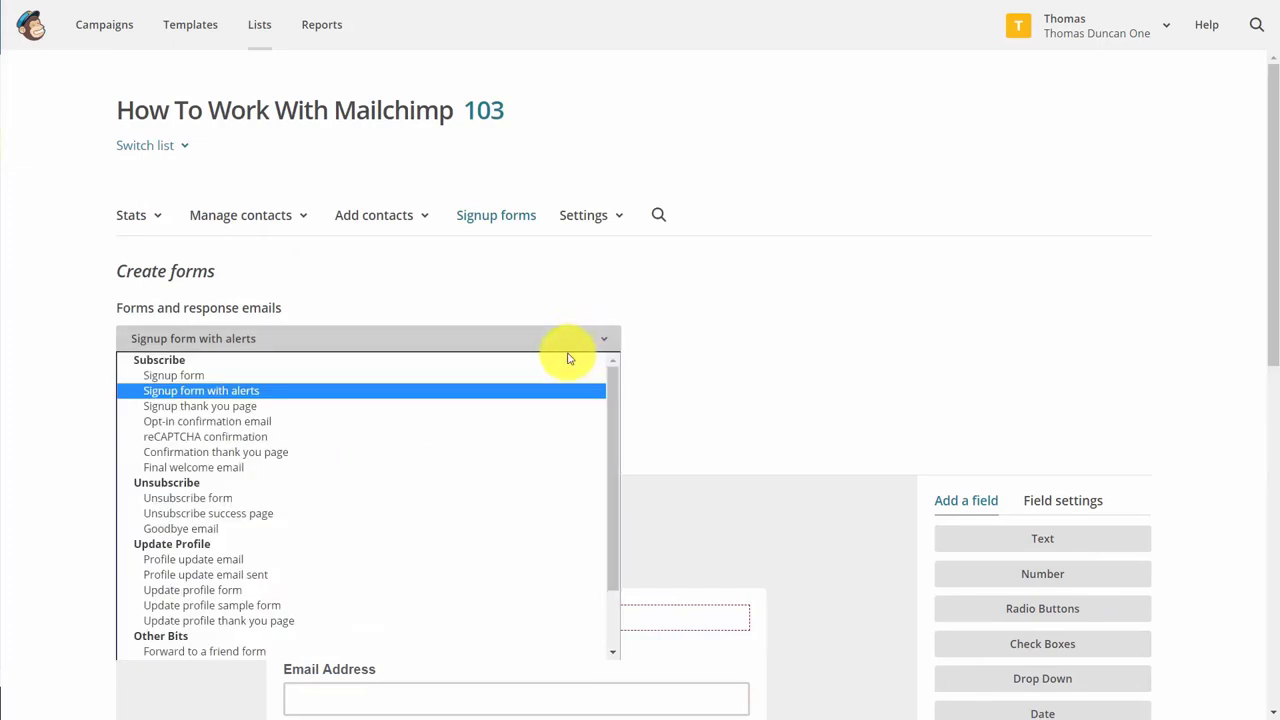
Choose the Signup thank you page and review its 'Almost finished...' confirmation message.
click(543, 406)
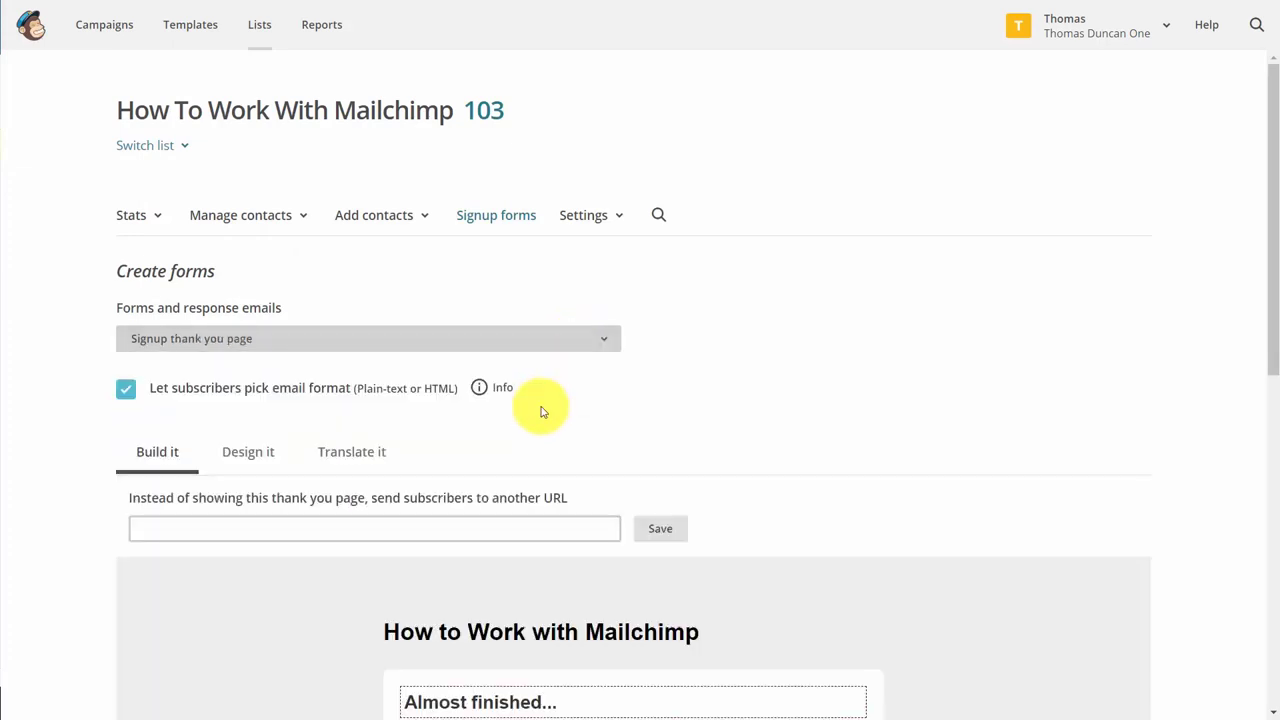
scroll(541, 411, down, 1)
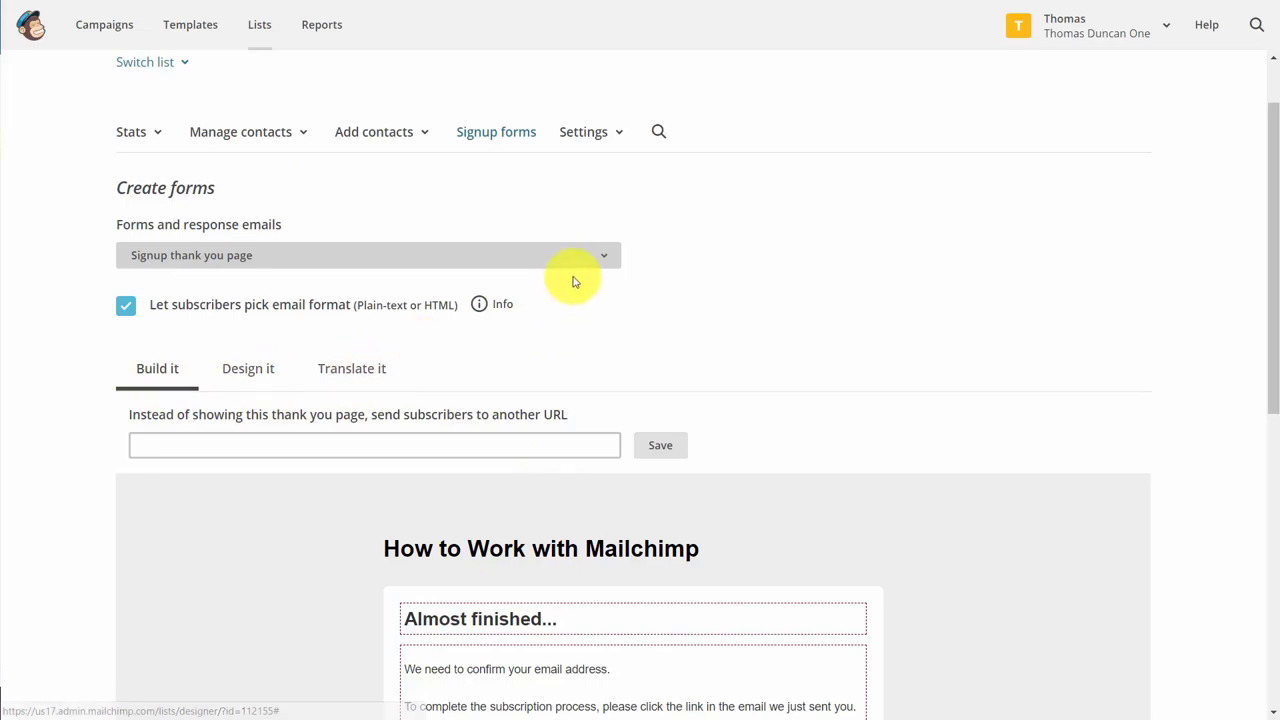
click(575, 262)
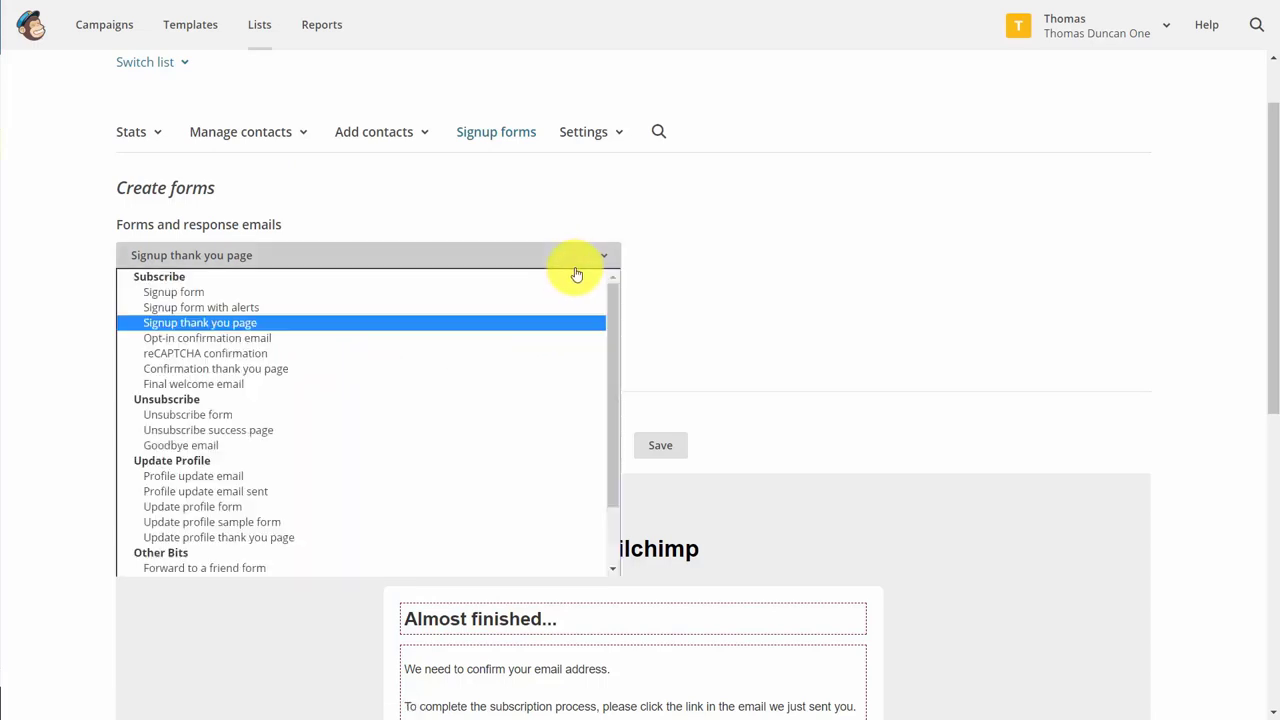
Look over the Opt-in confirmation email, then switch to the reCAPTCHA 'Confirm Humanity' page.
click(541, 339)
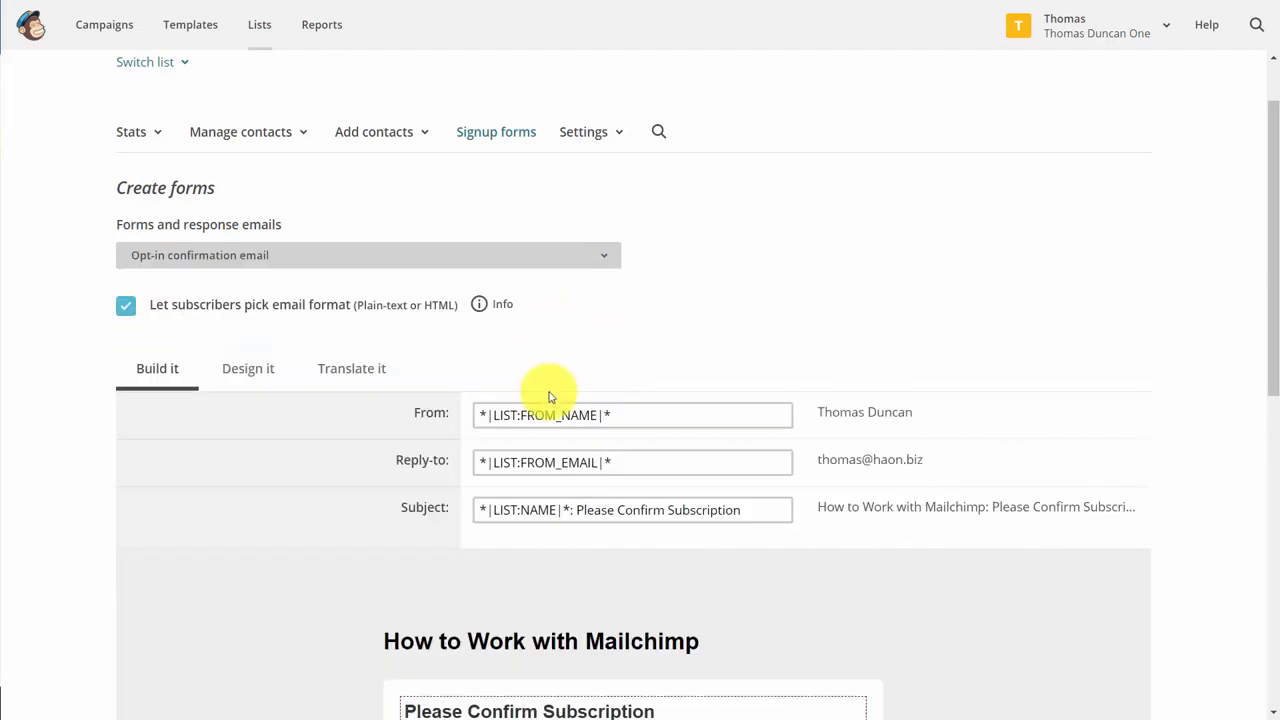
scroll(550, 398, down, 3)
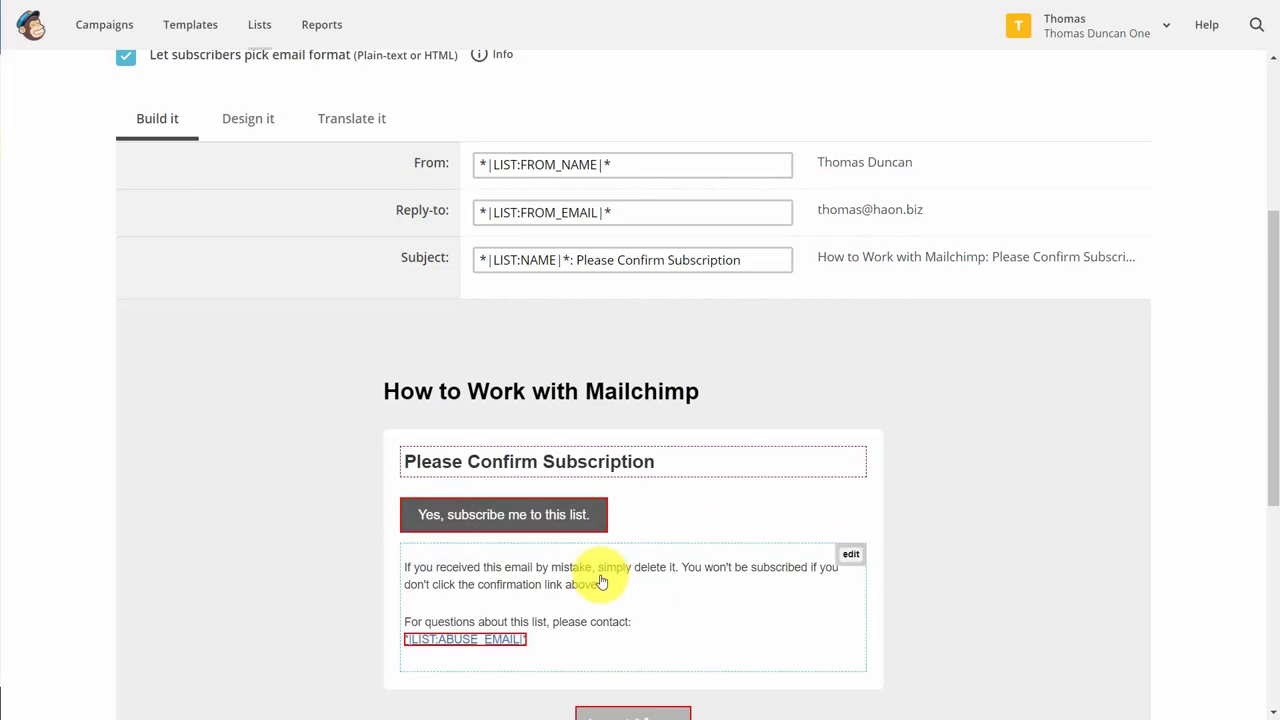
scroll(601, 582, down, 1)
scroll(603, 578, up, 1)
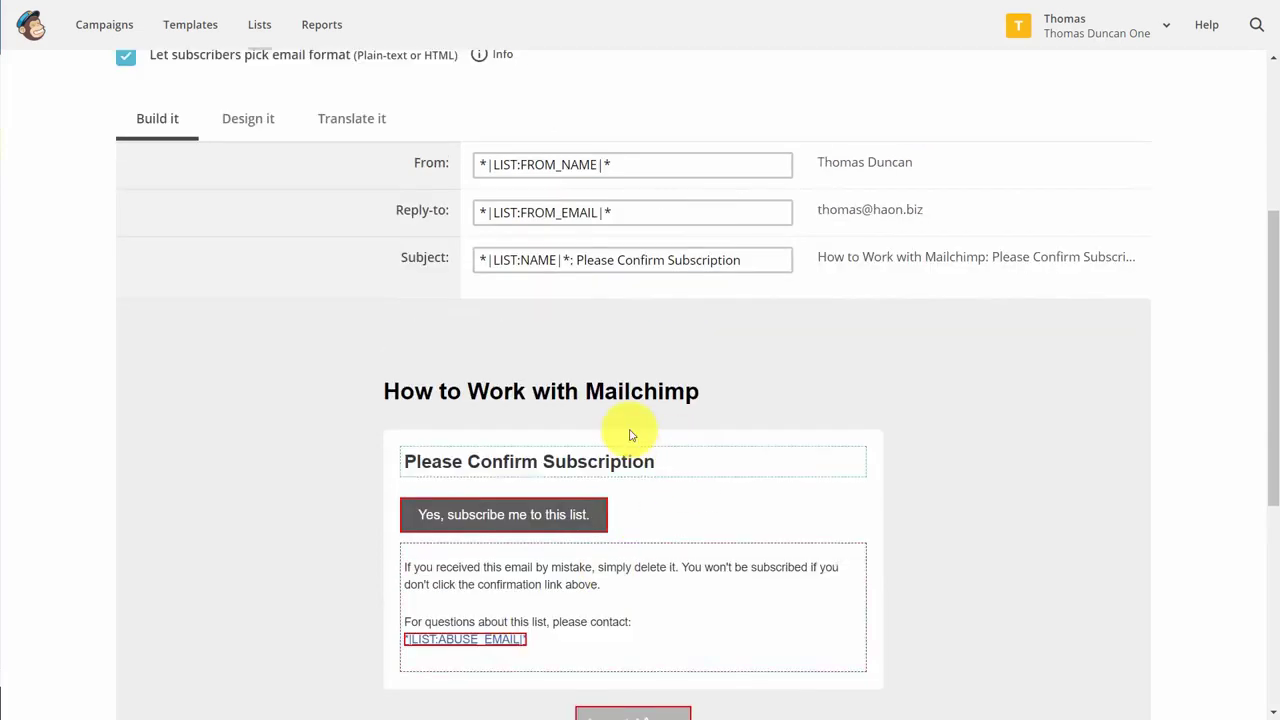
scroll(540, 481, up, 2)
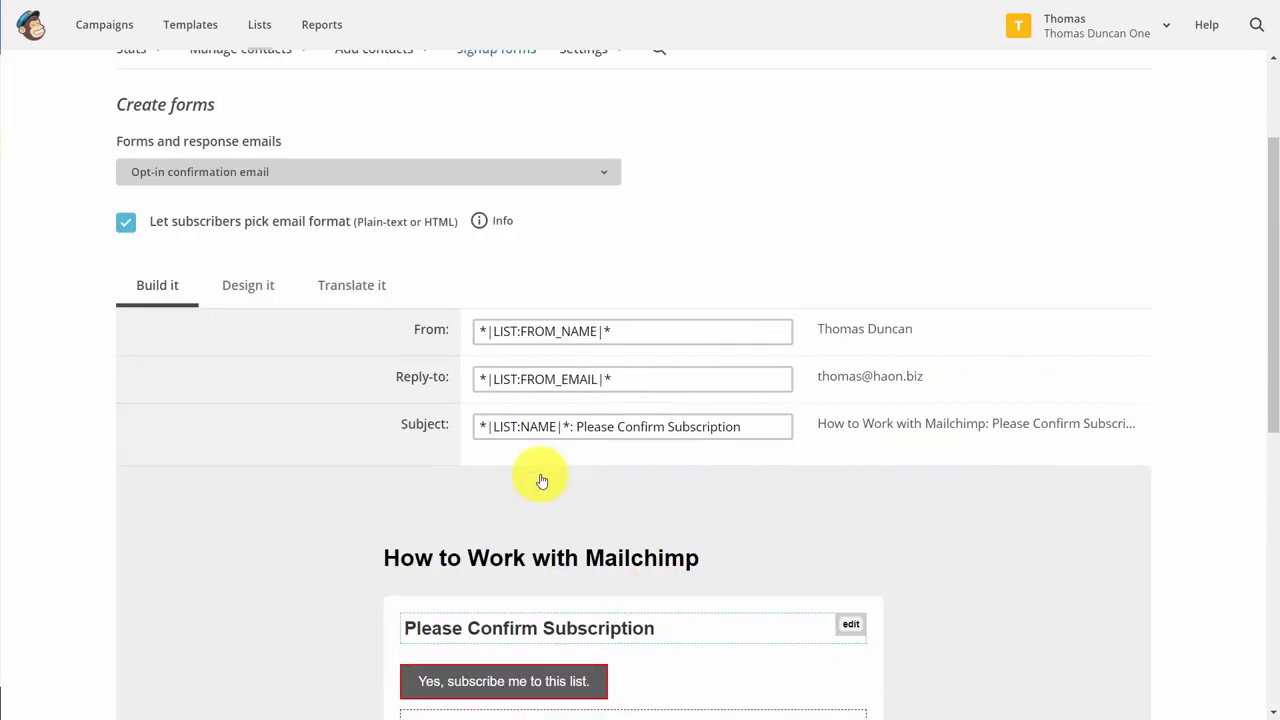
click(500, 168)
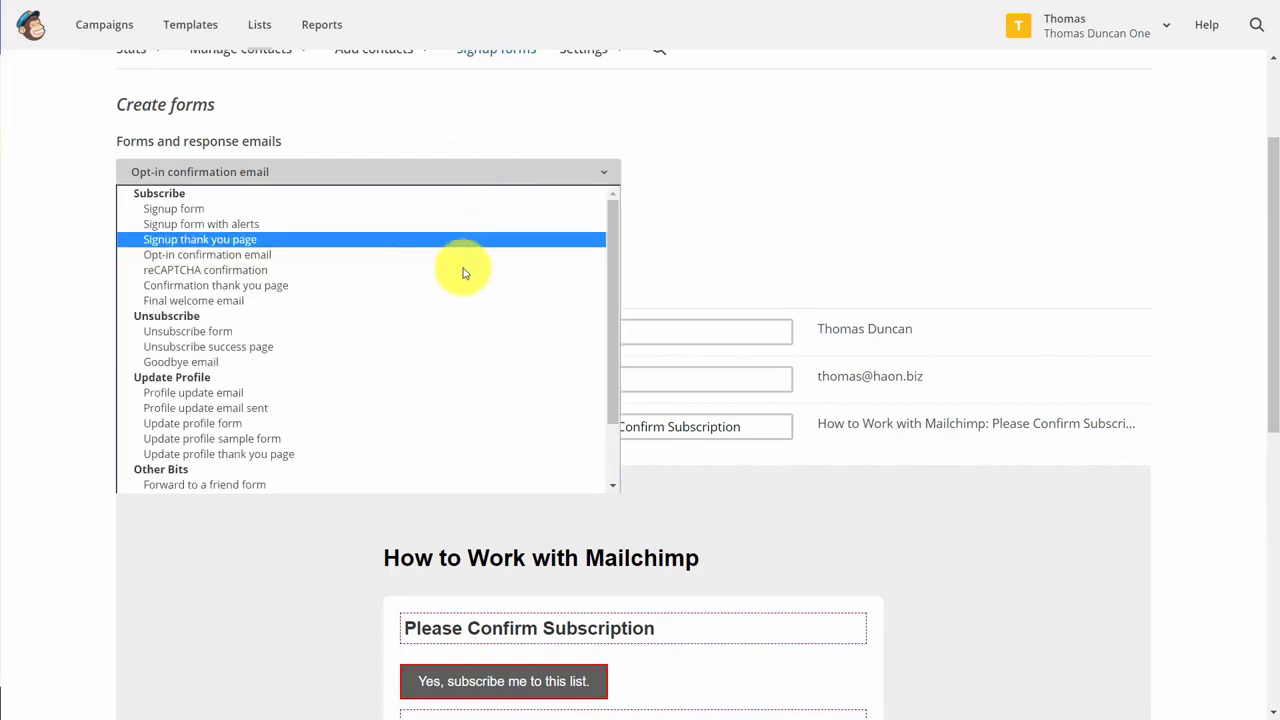
click(463, 269)
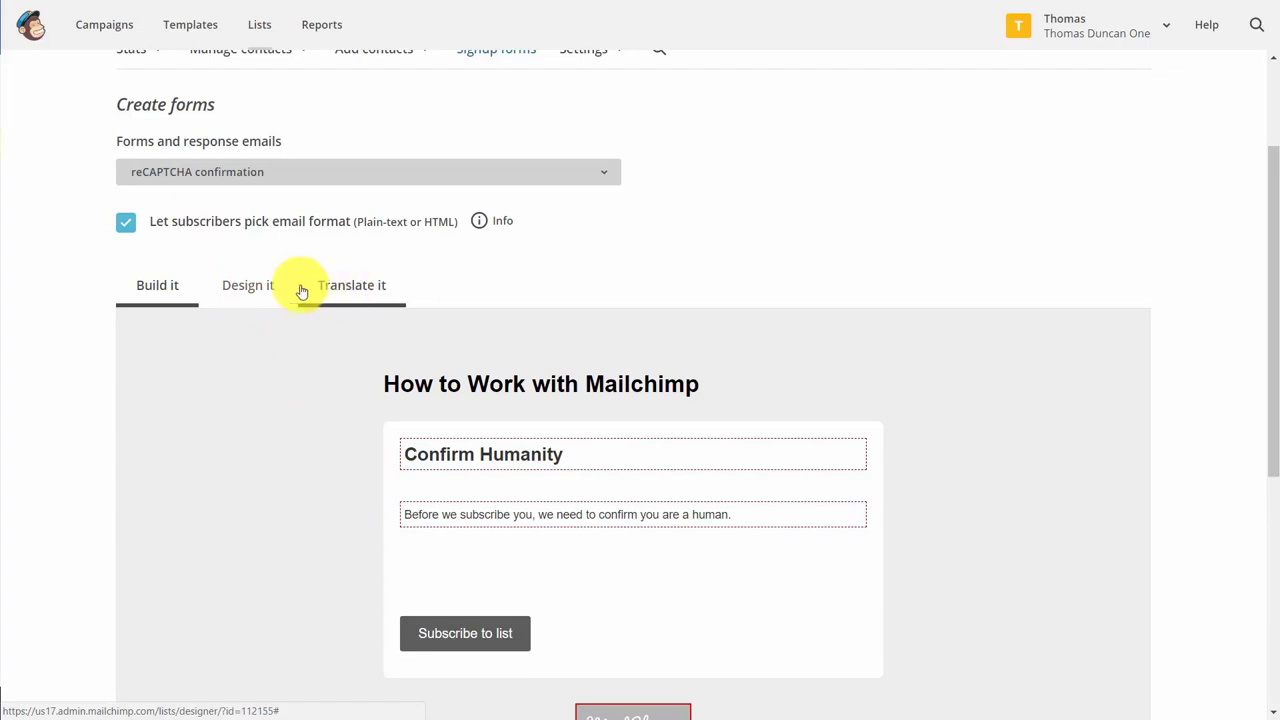
Switch the form builder to the 'Confirmation thank you page' headed 'Subscription Confirmed'.
click(455, 175)
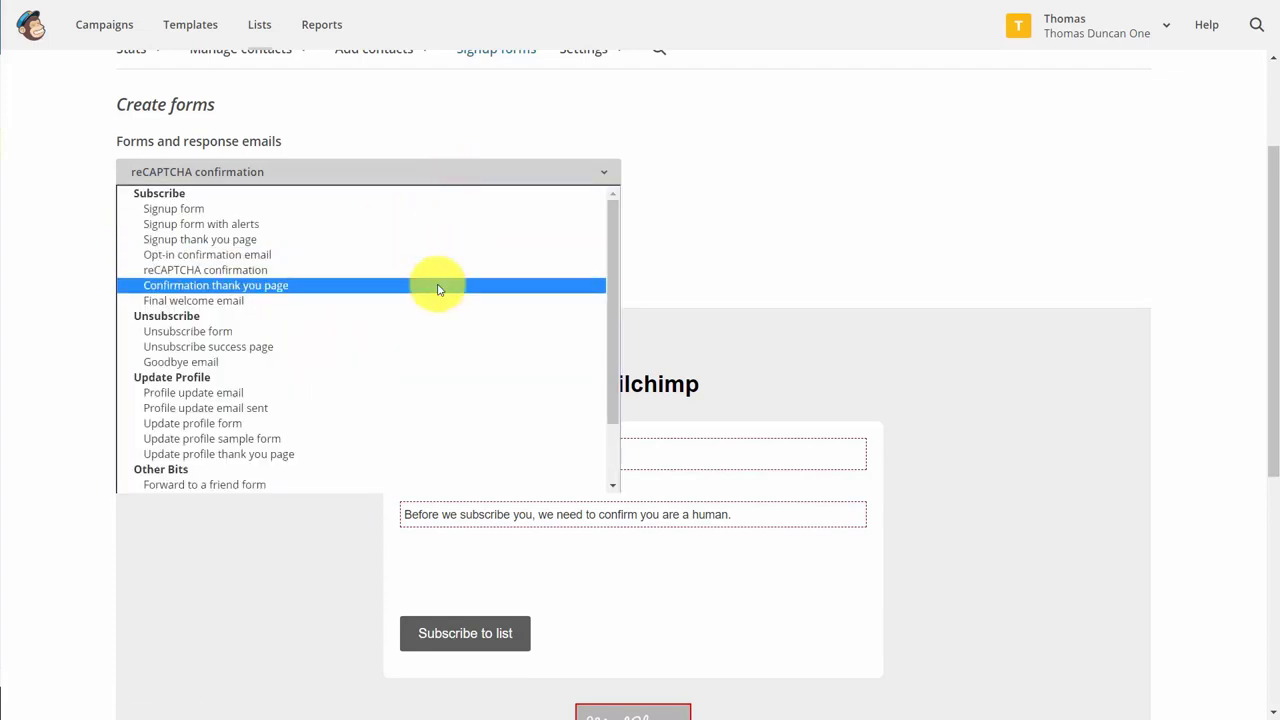
click(437, 287)
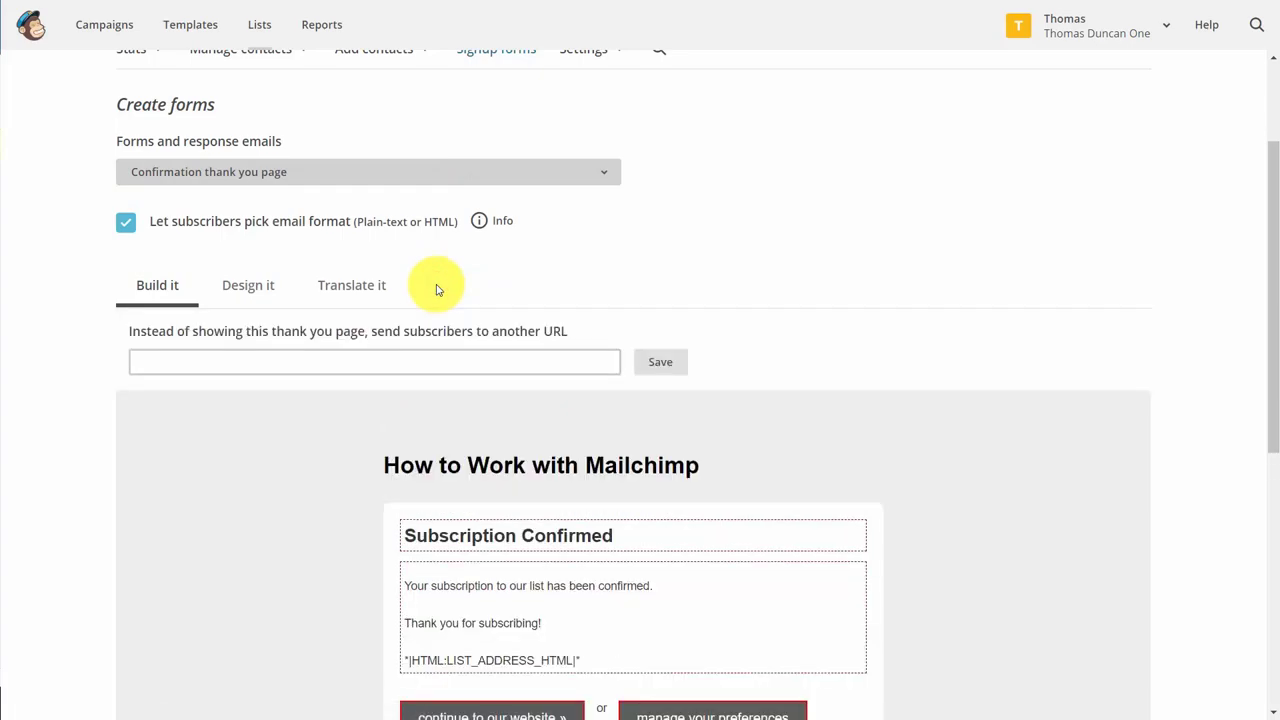
scroll(436, 289, down, 1)
scroll(436, 289, down, 1)
scroll(429, 277, up, 1)
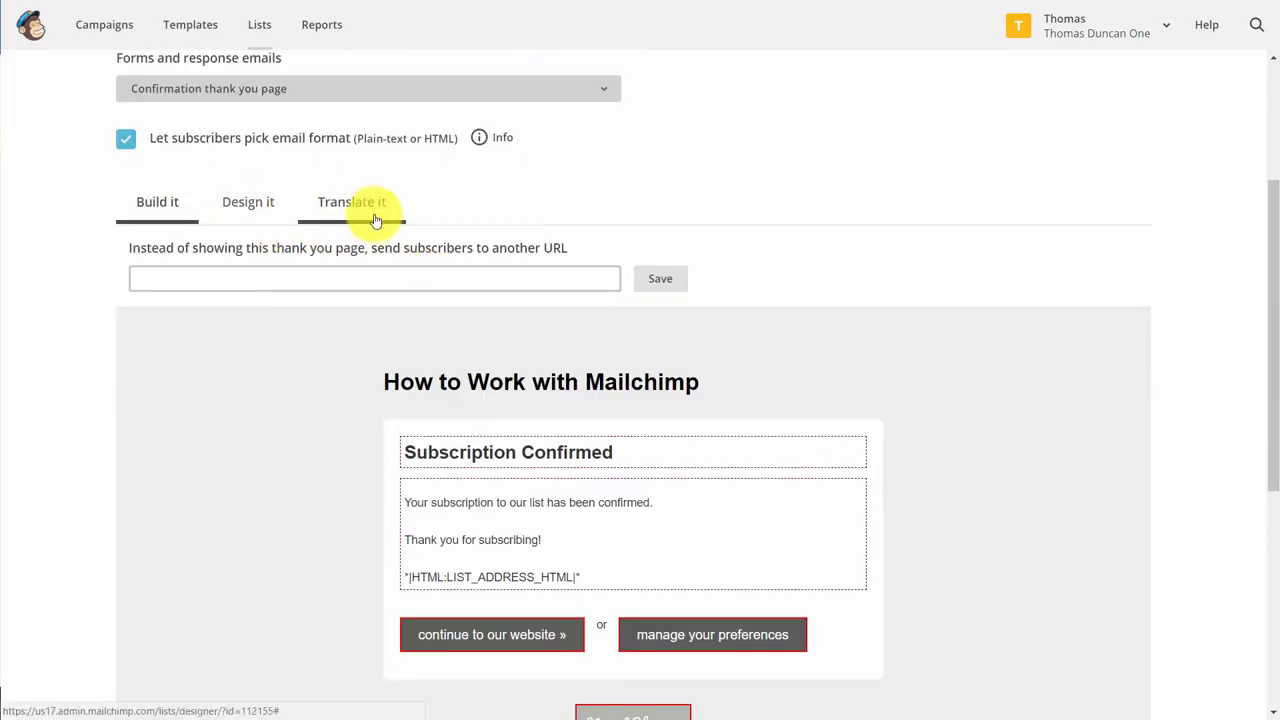
mouse_move(843, 491)
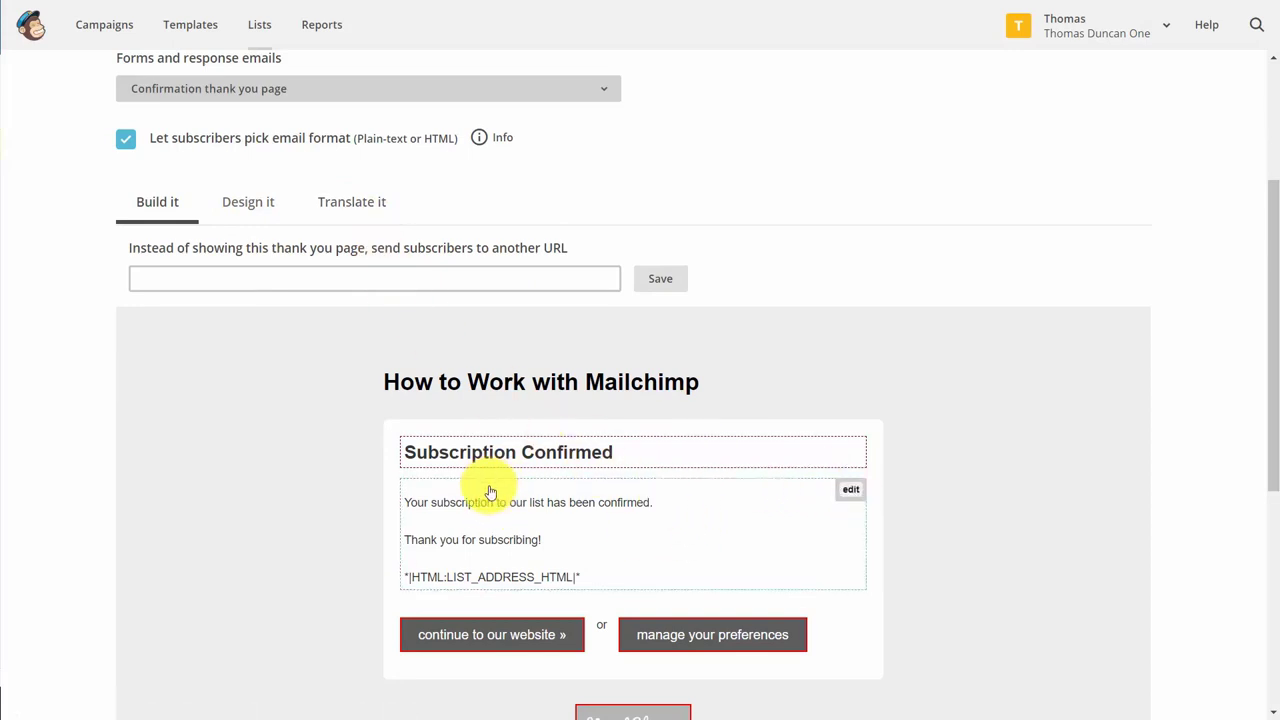
Browse the other available forms and response emails, then scroll down to the page footer.
click(522, 89)
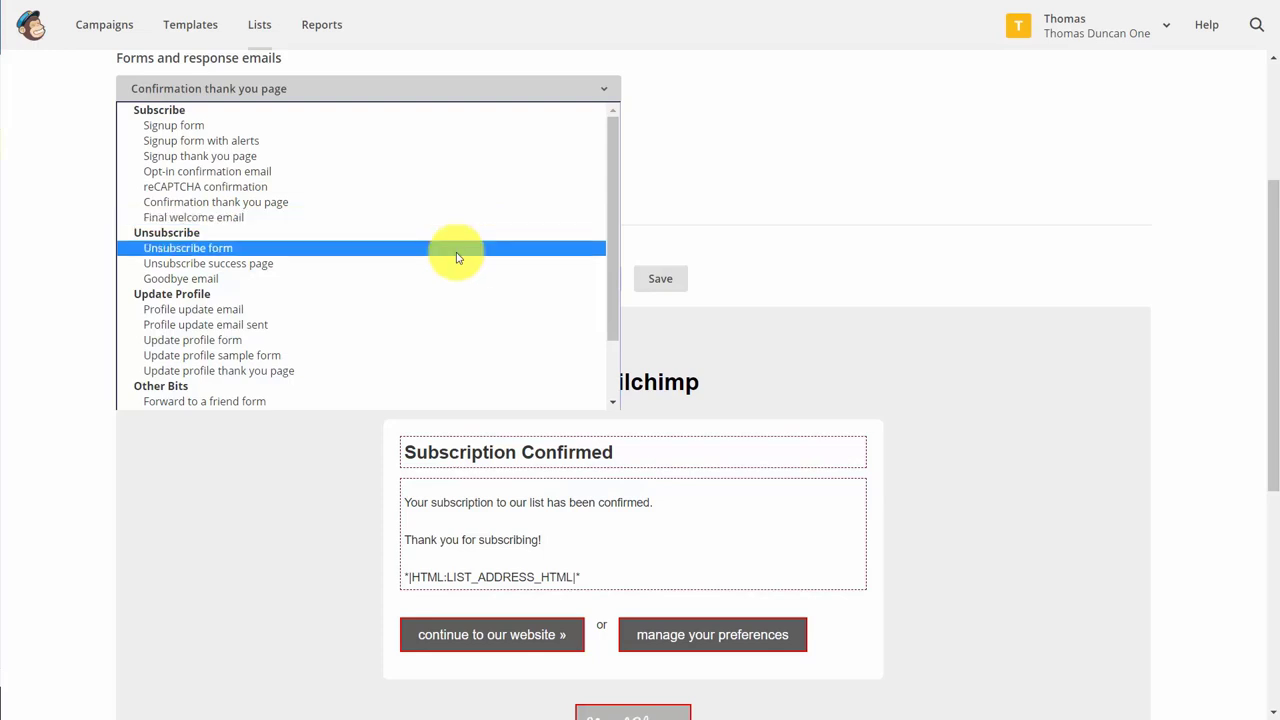
scroll(450, 276, down, 2)
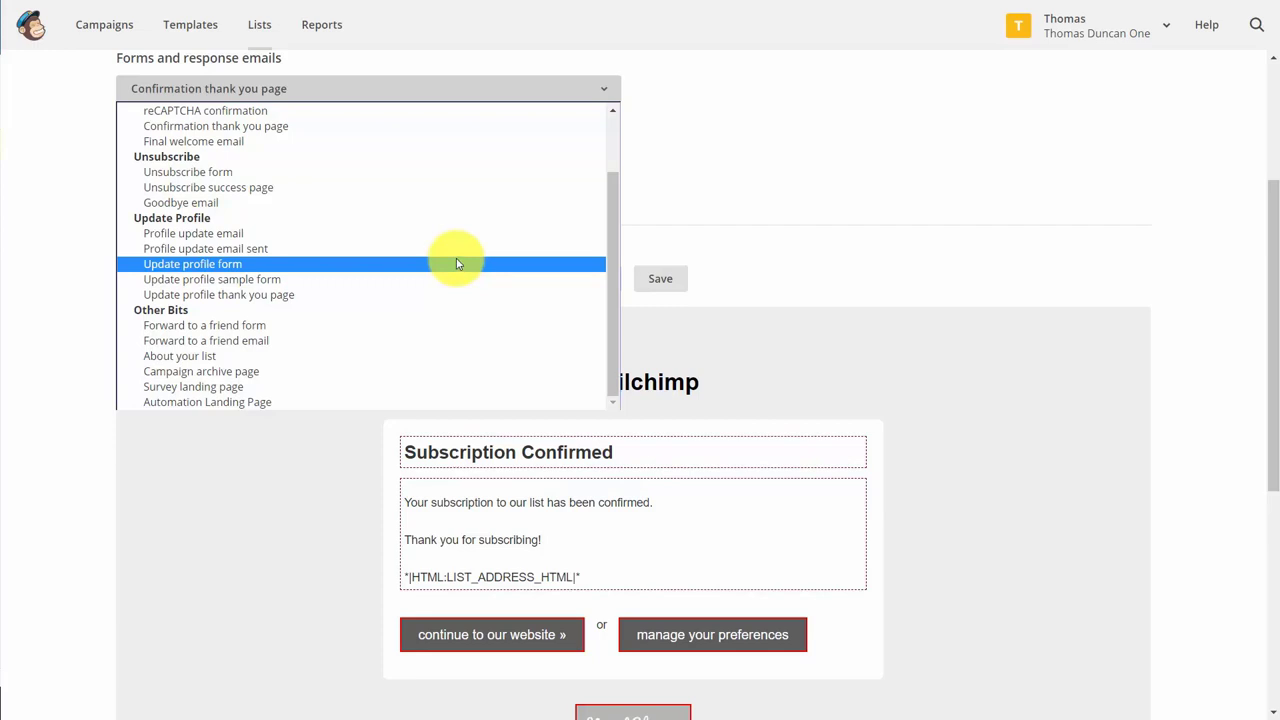
scroll(612, 352, down, 3)
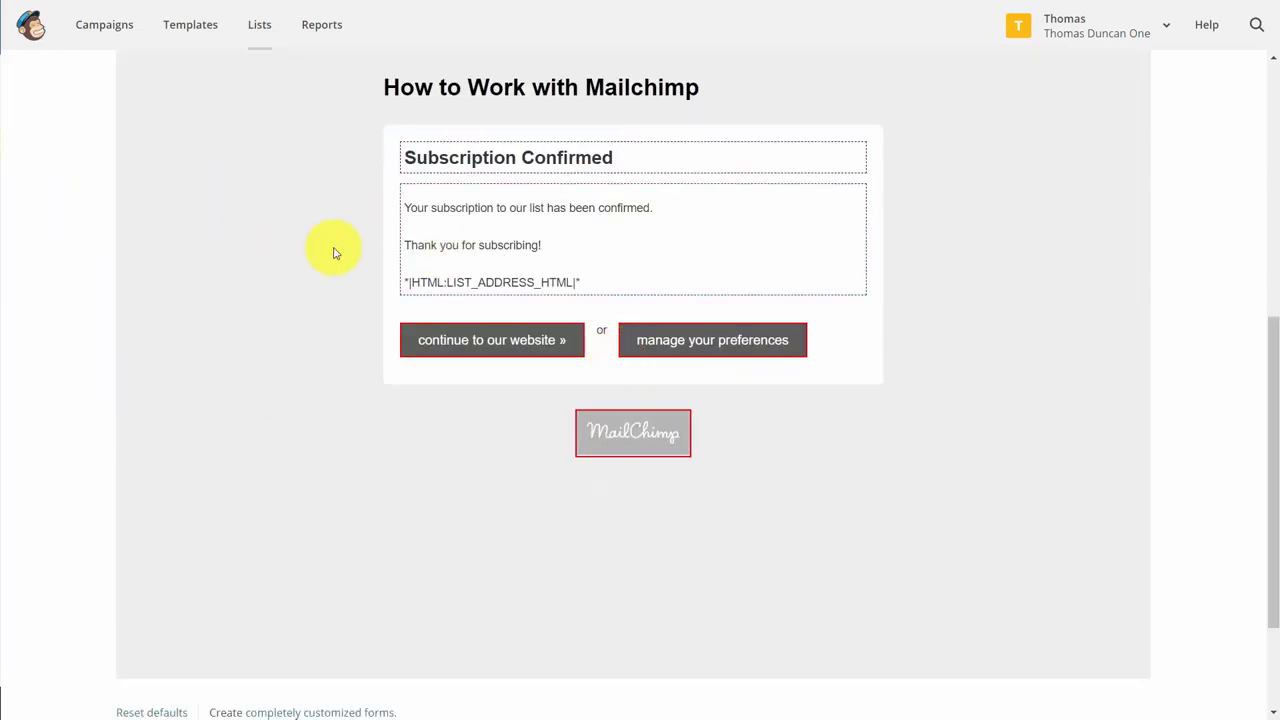
scroll(335, 253, down, 2)
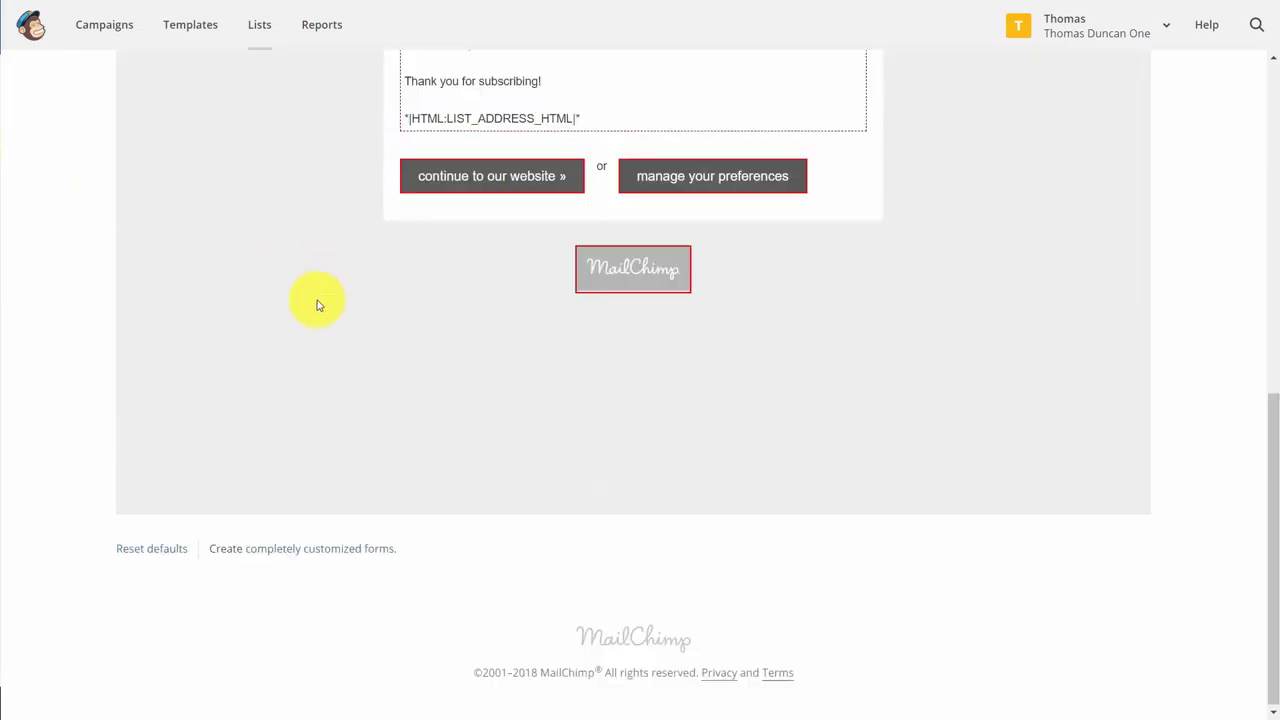
Reset the forms to their defaults and select the signup form URL text.
click(152, 555)
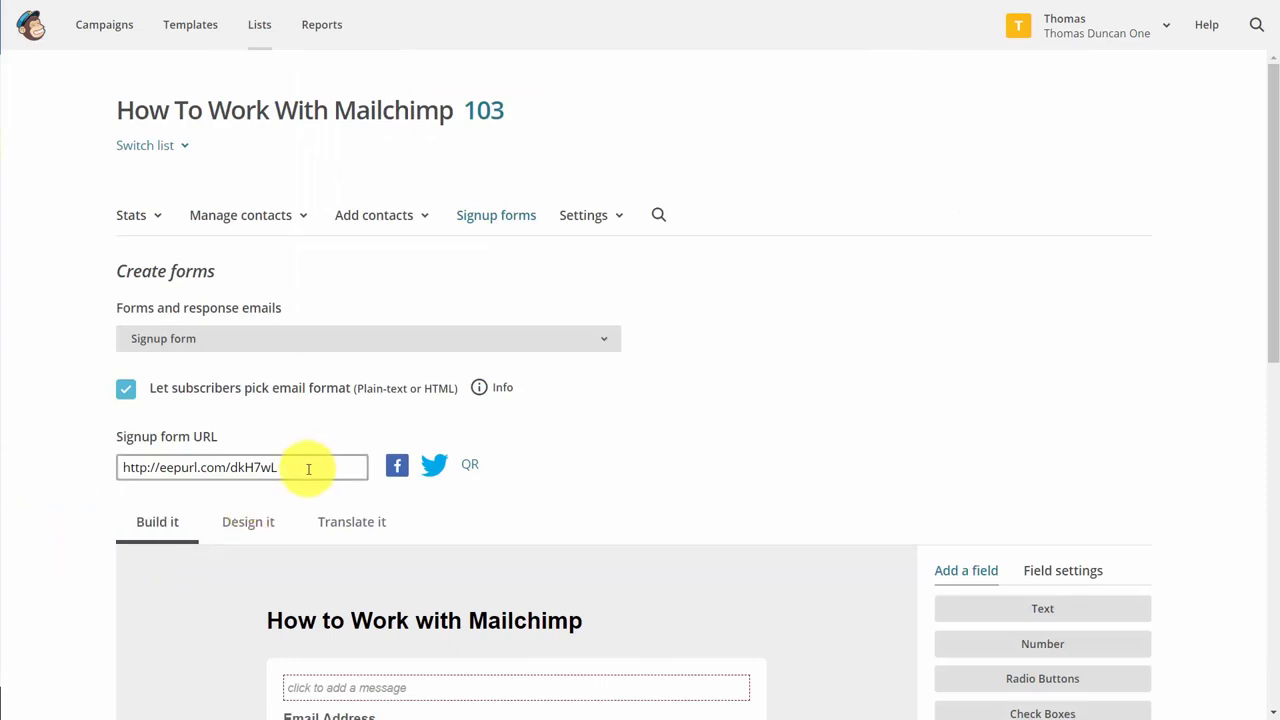
drag(307, 468, 118, 471)
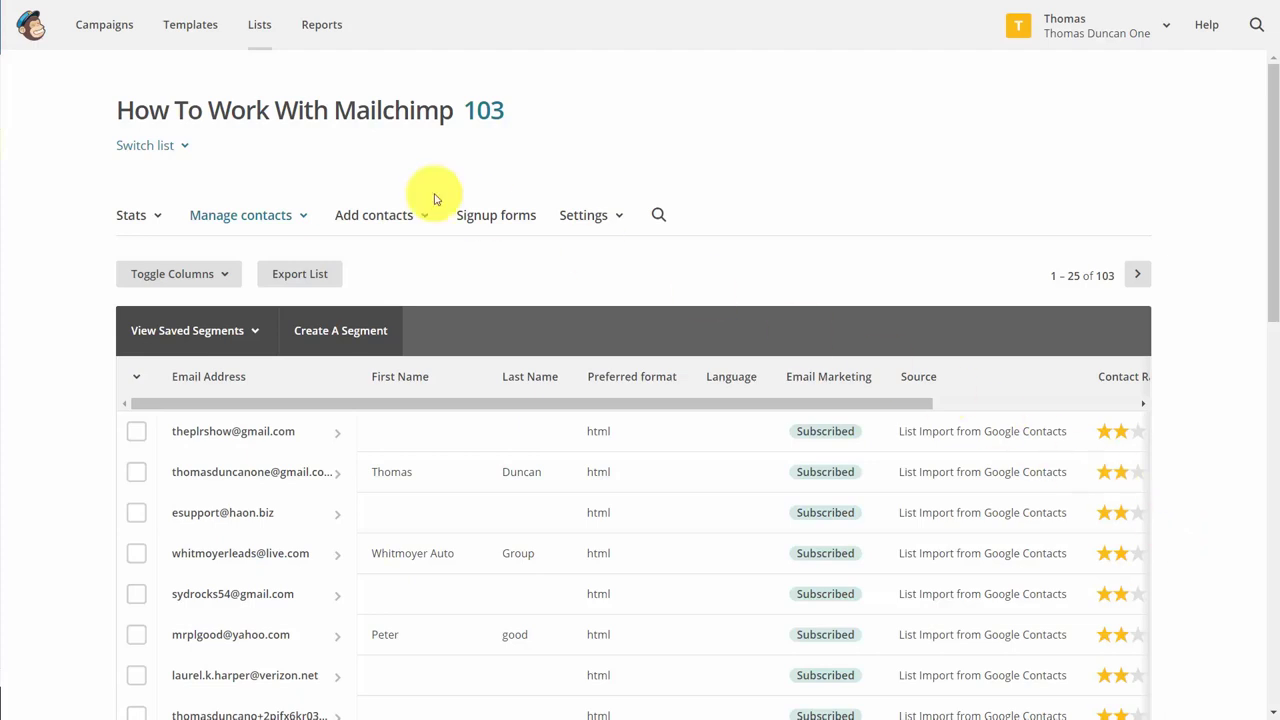
Make an empty copy of the 1-subscriber list with 'Replicate list' under a new name.
click(261, 27)
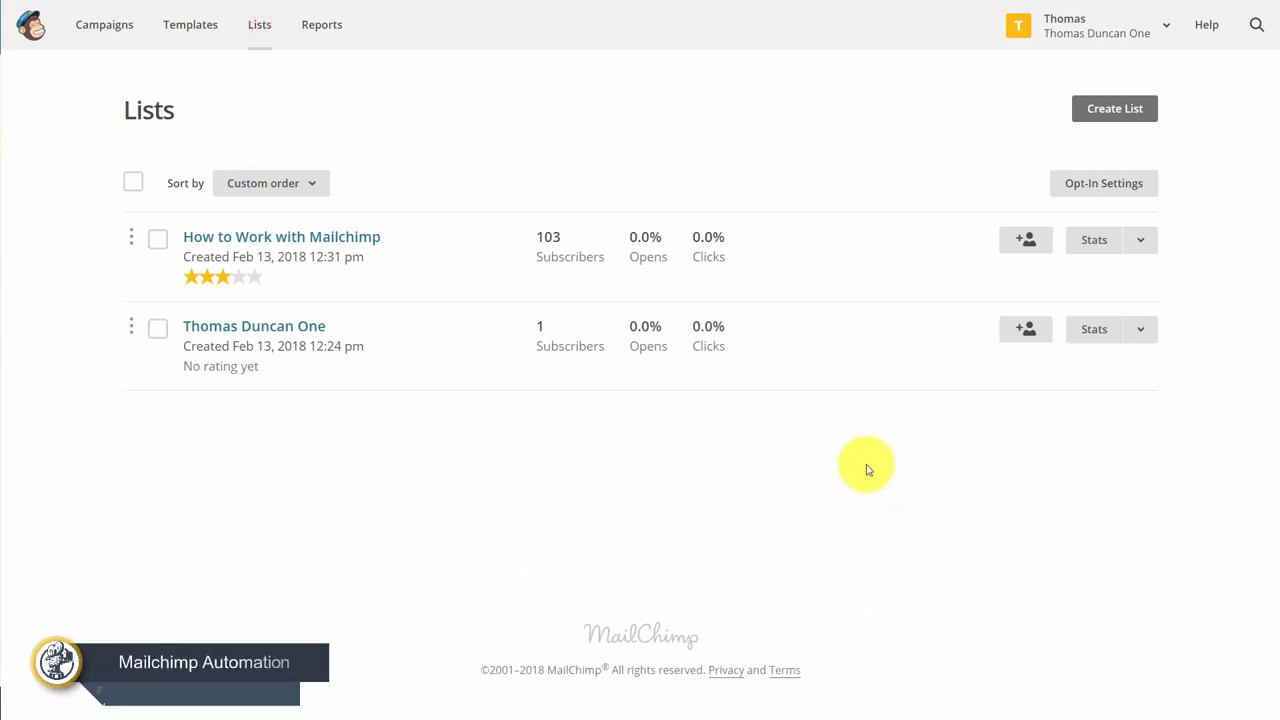
click(1140, 330)
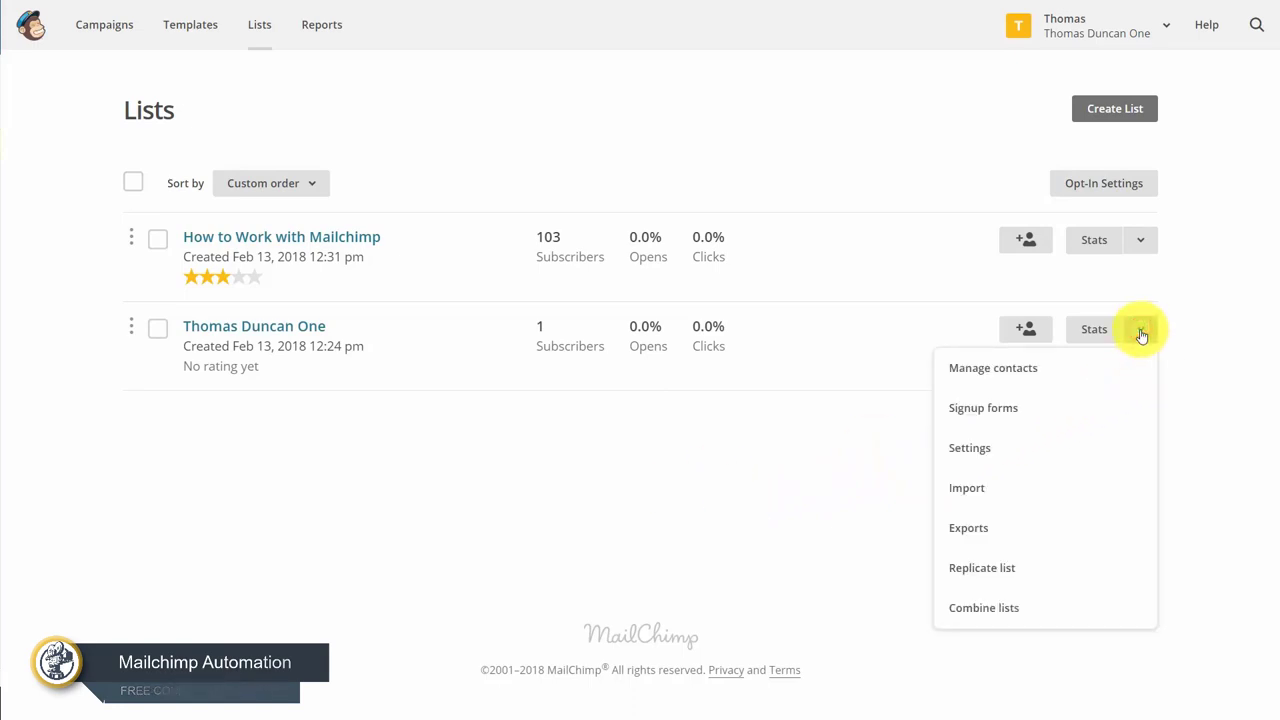
click(987, 568)
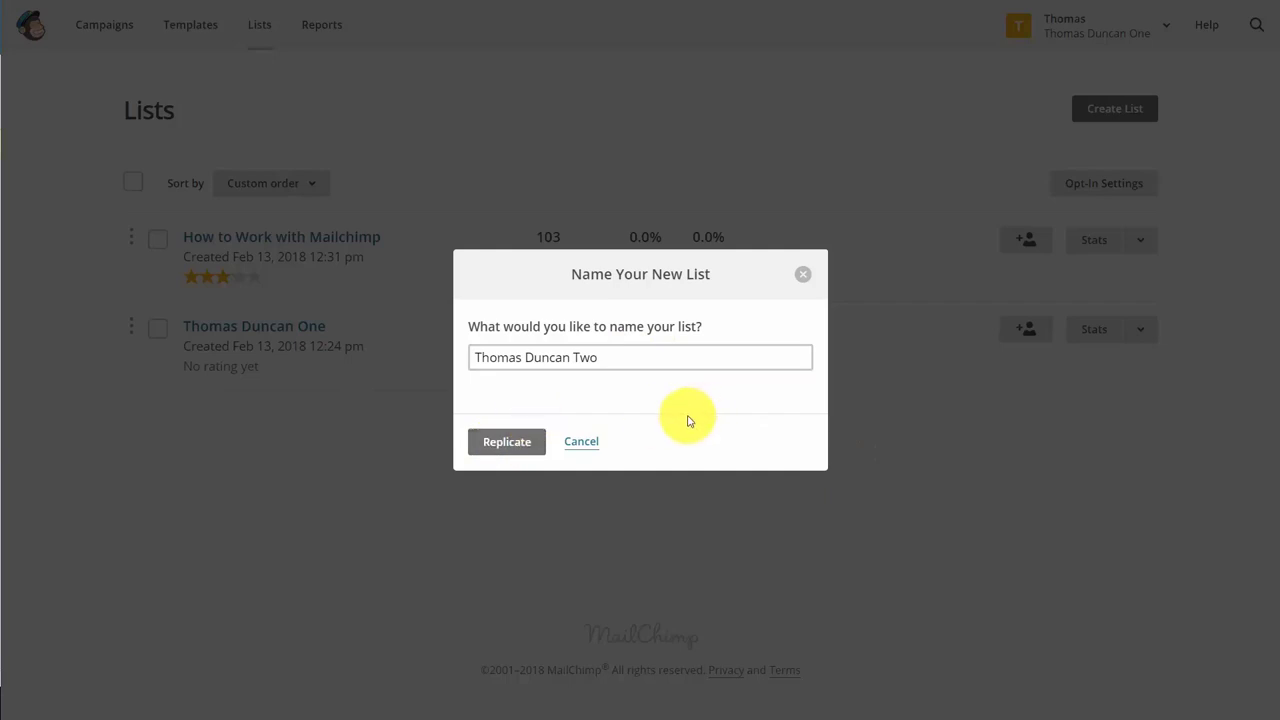
click(497, 445)
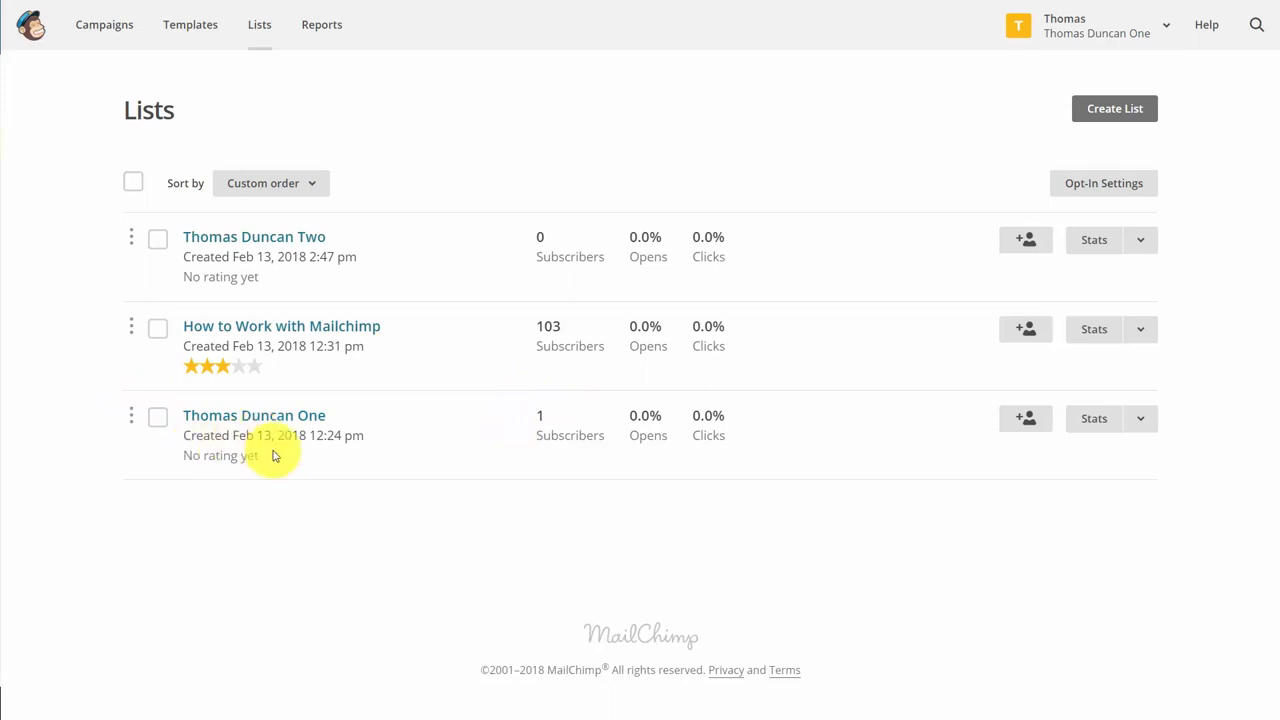
Combine the original 1-subscriber list into 'How to Work with Mailchimp', confirming with CONFIRM.
click(1137, 424)
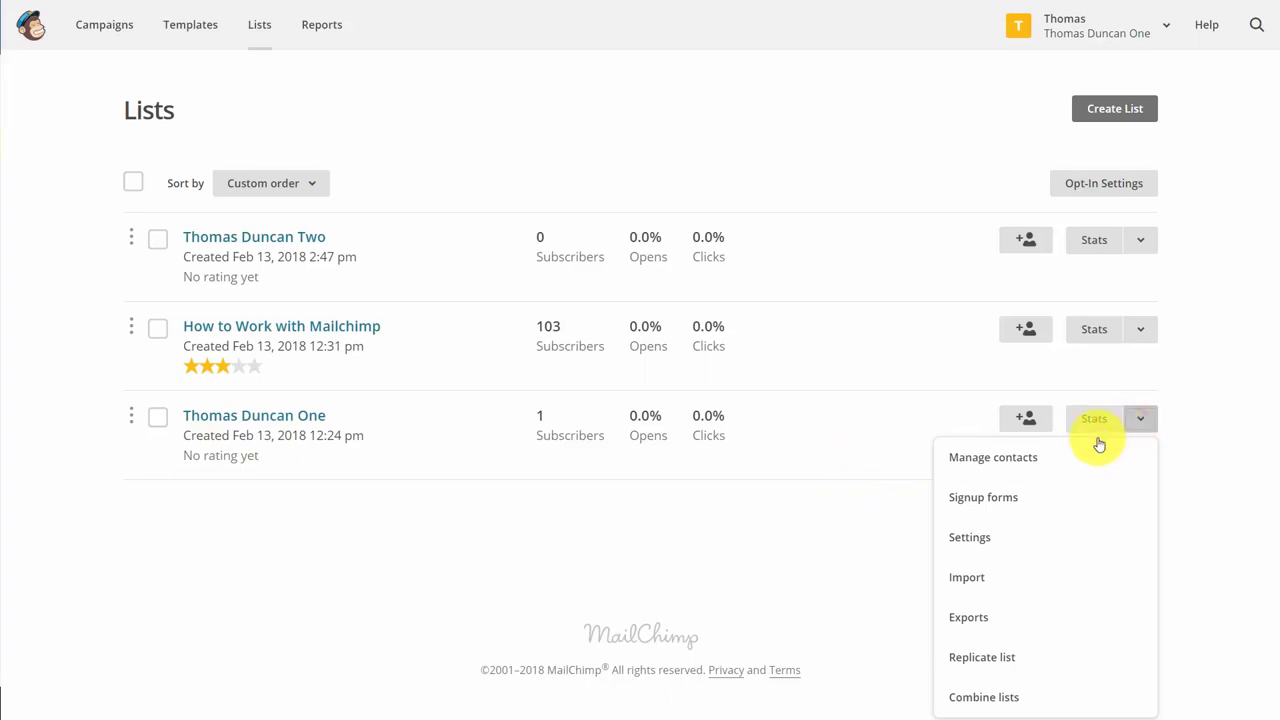
click(986, 697)
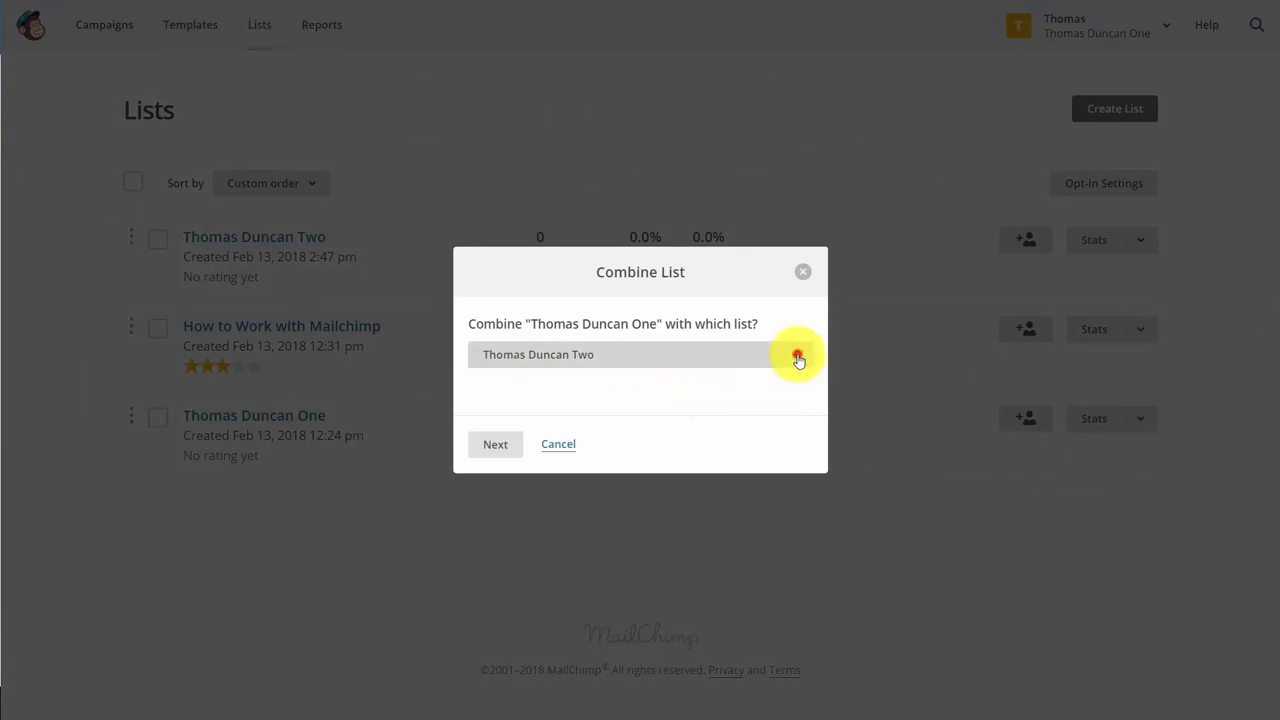
click(798, 358)
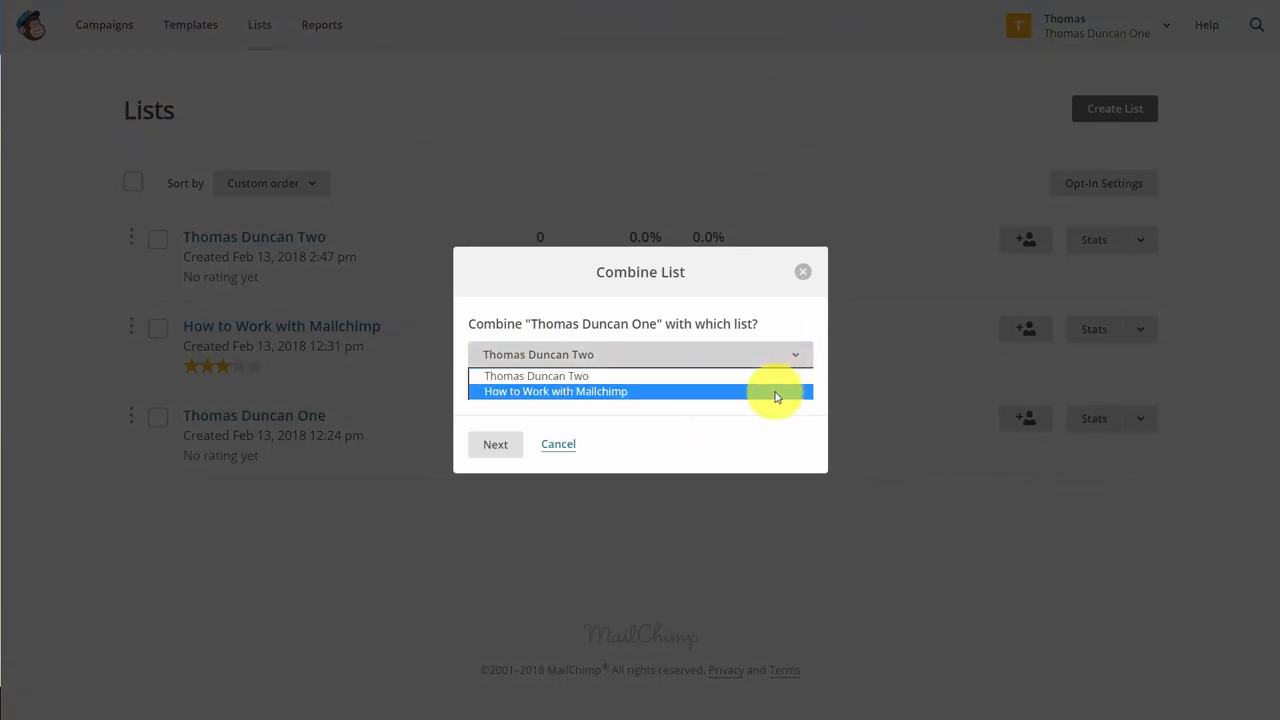
click(776, 395)
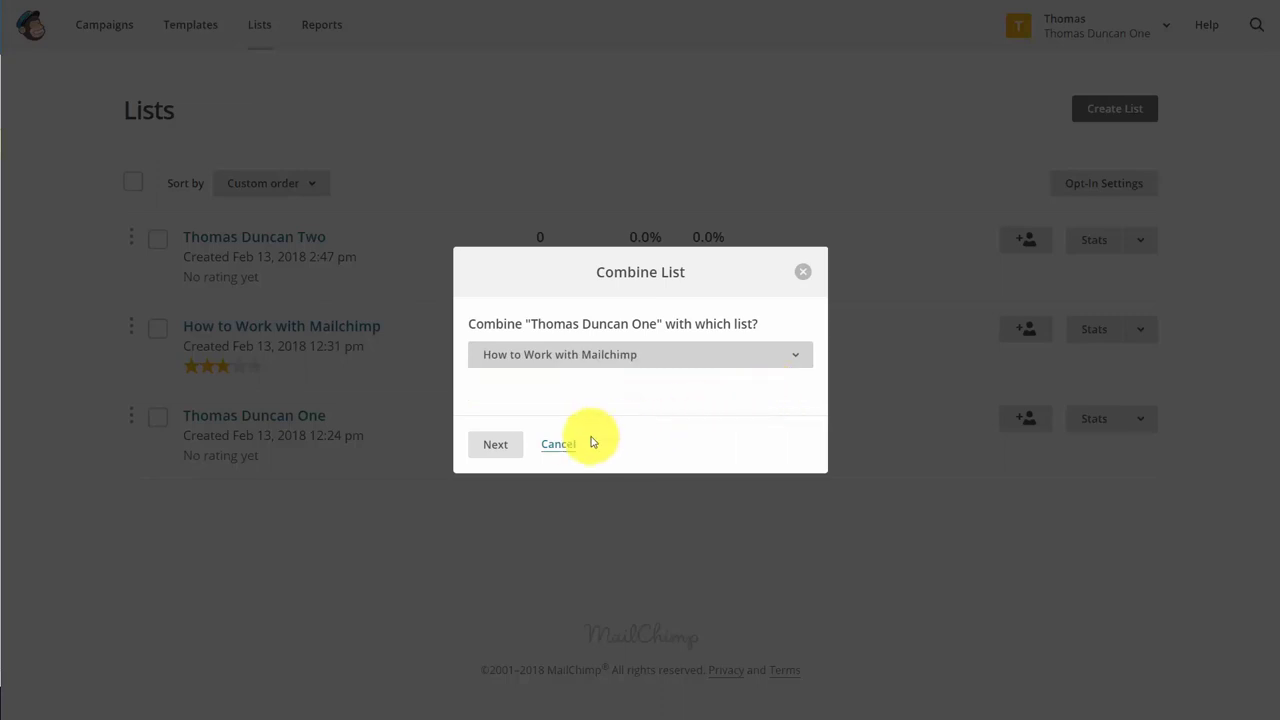
click(507, 447)
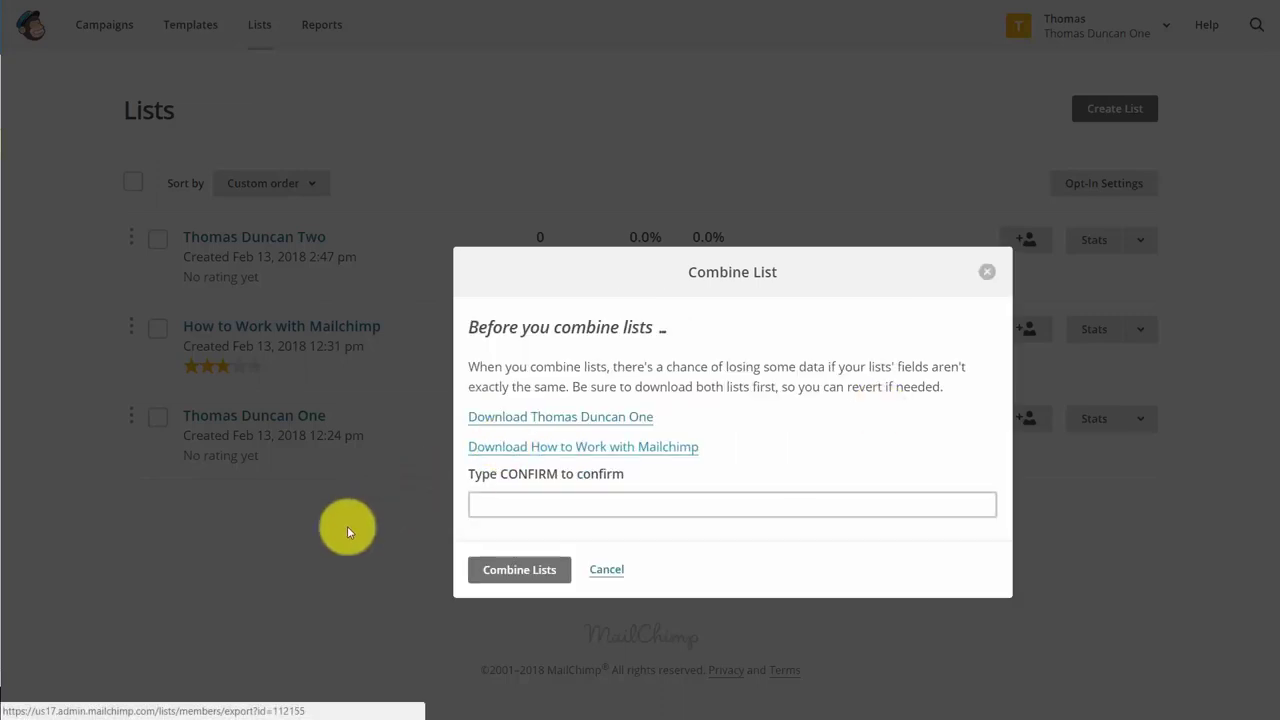
click(539, 508)
text(CONFIRM)
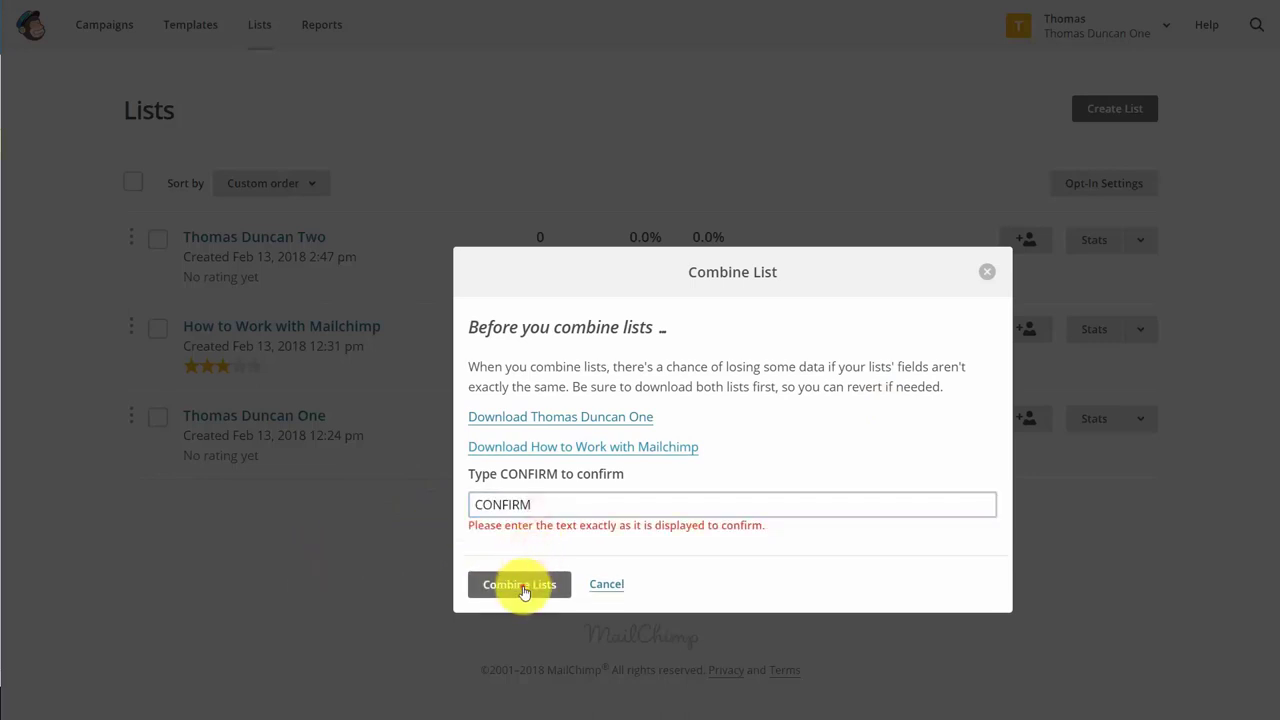
click(522, 588)
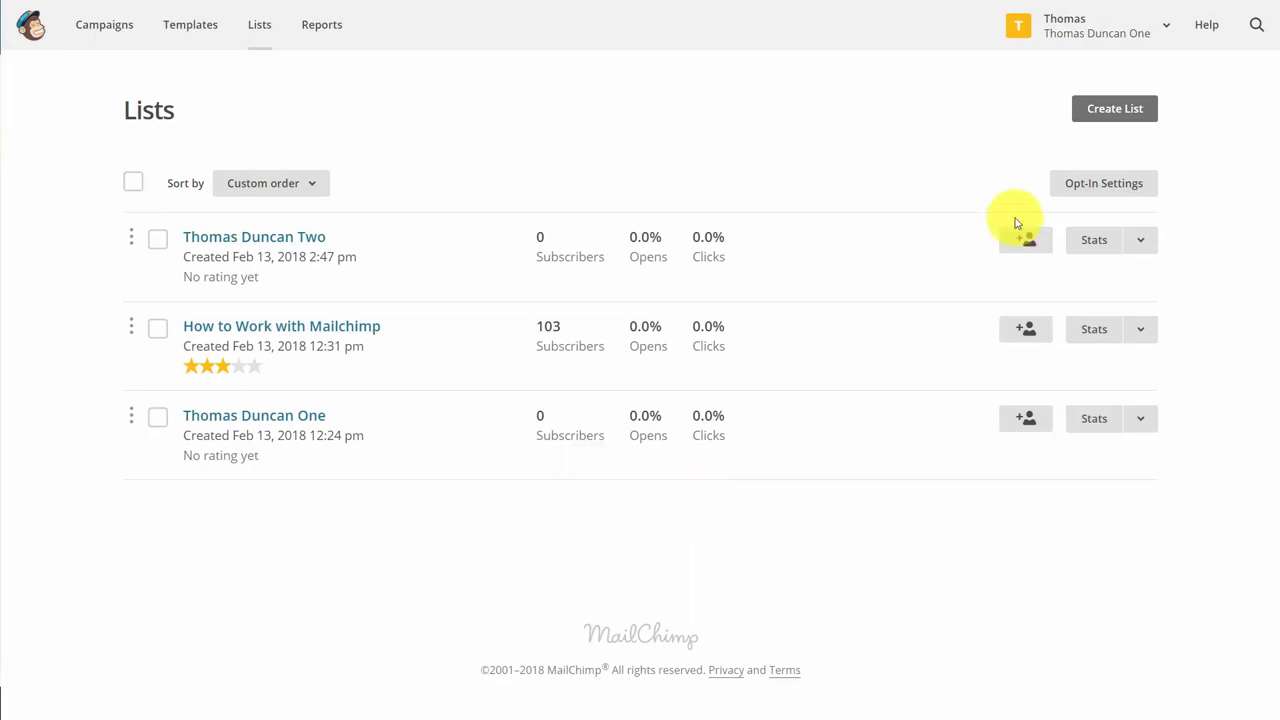
Go to the account Profile page and look over basic info, password and notification settings.
click(1167, 28)
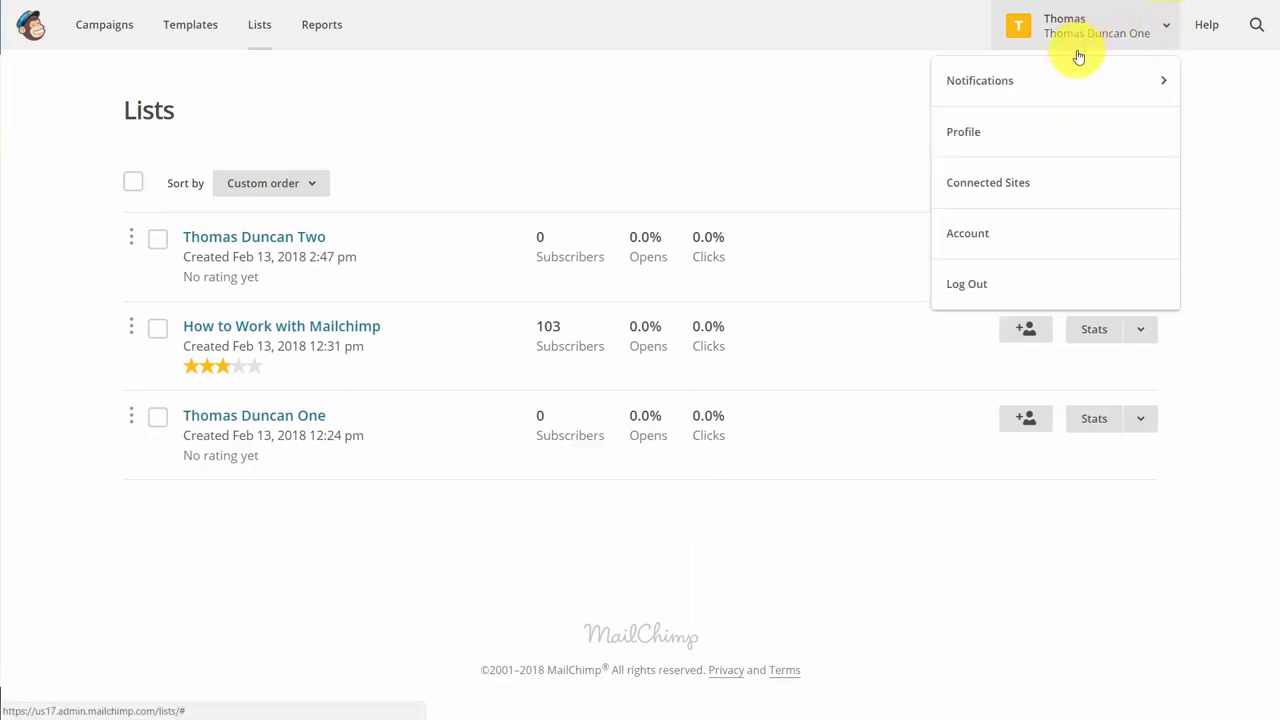
click(970, 137)
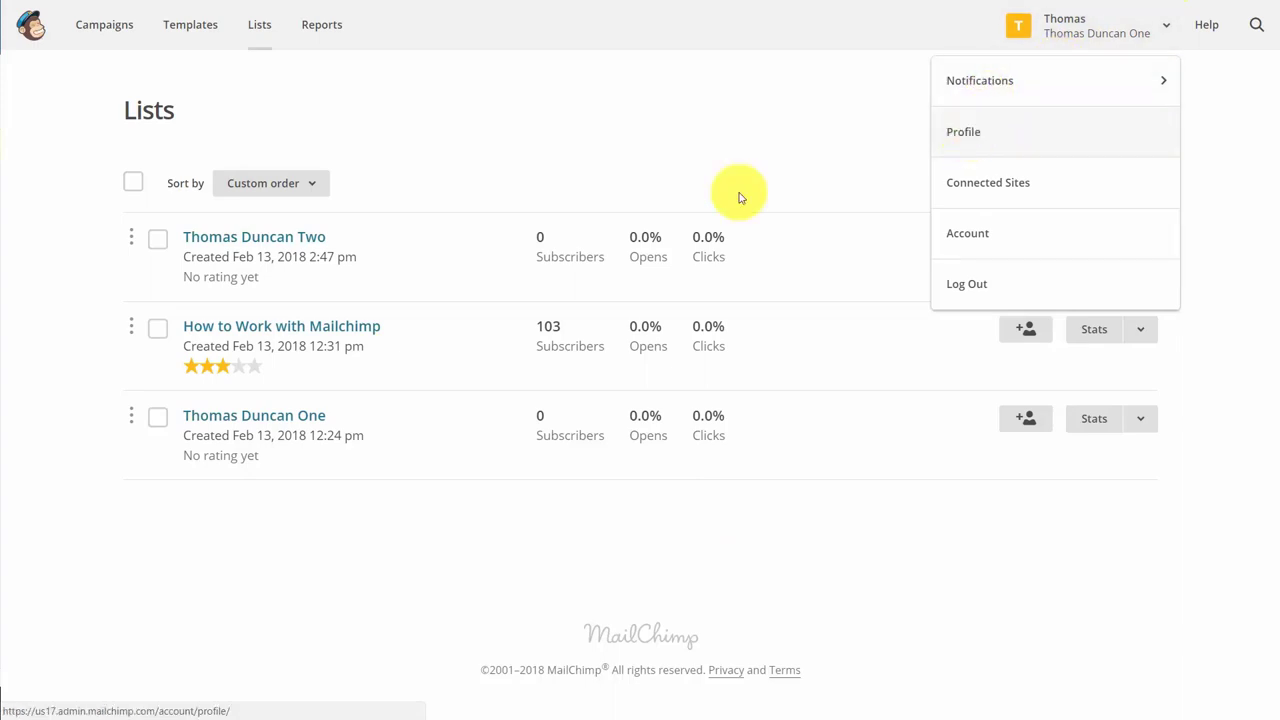
scroll(849, 194, down, 2)
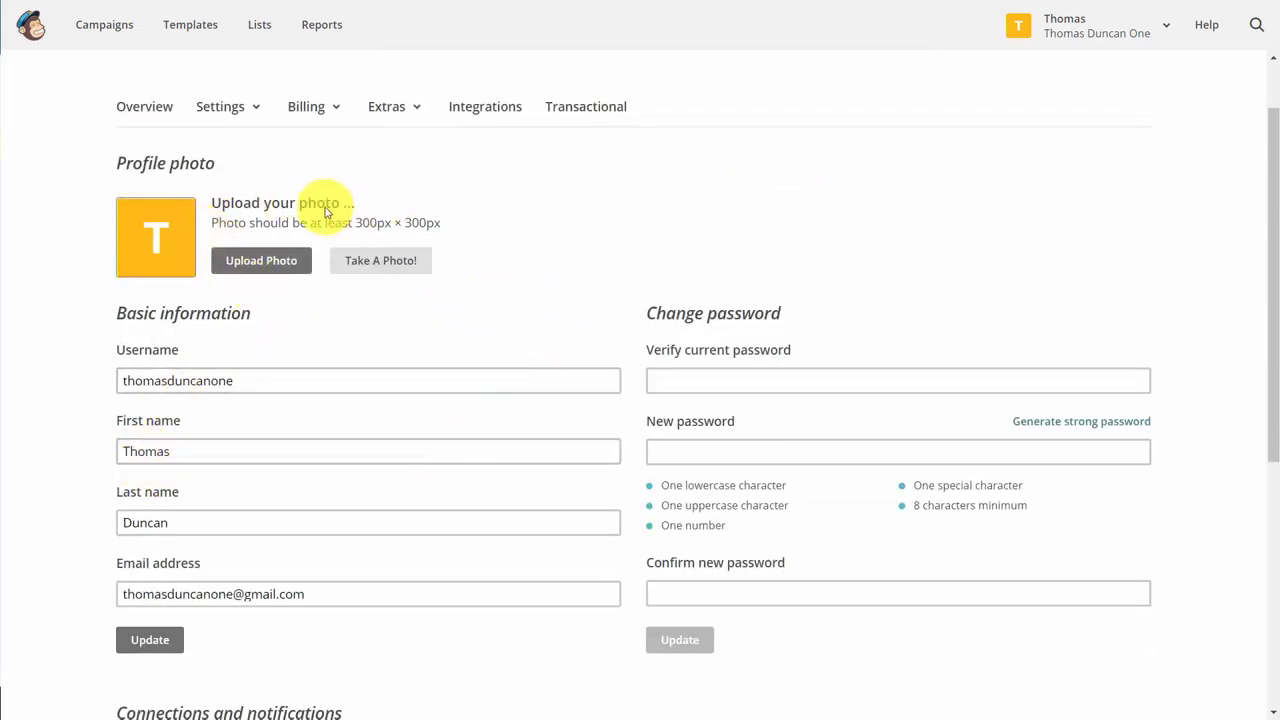
scroll(333, 346, down, 3)
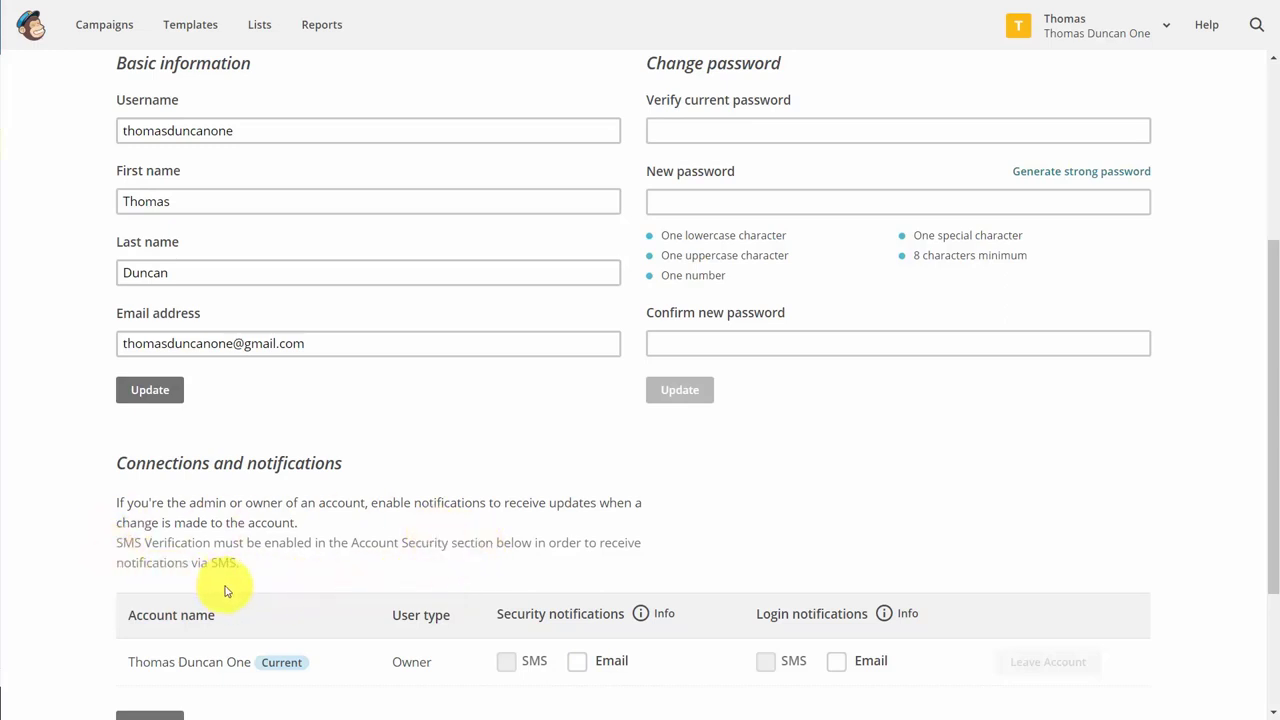
scroll(225, 591, up, 3)
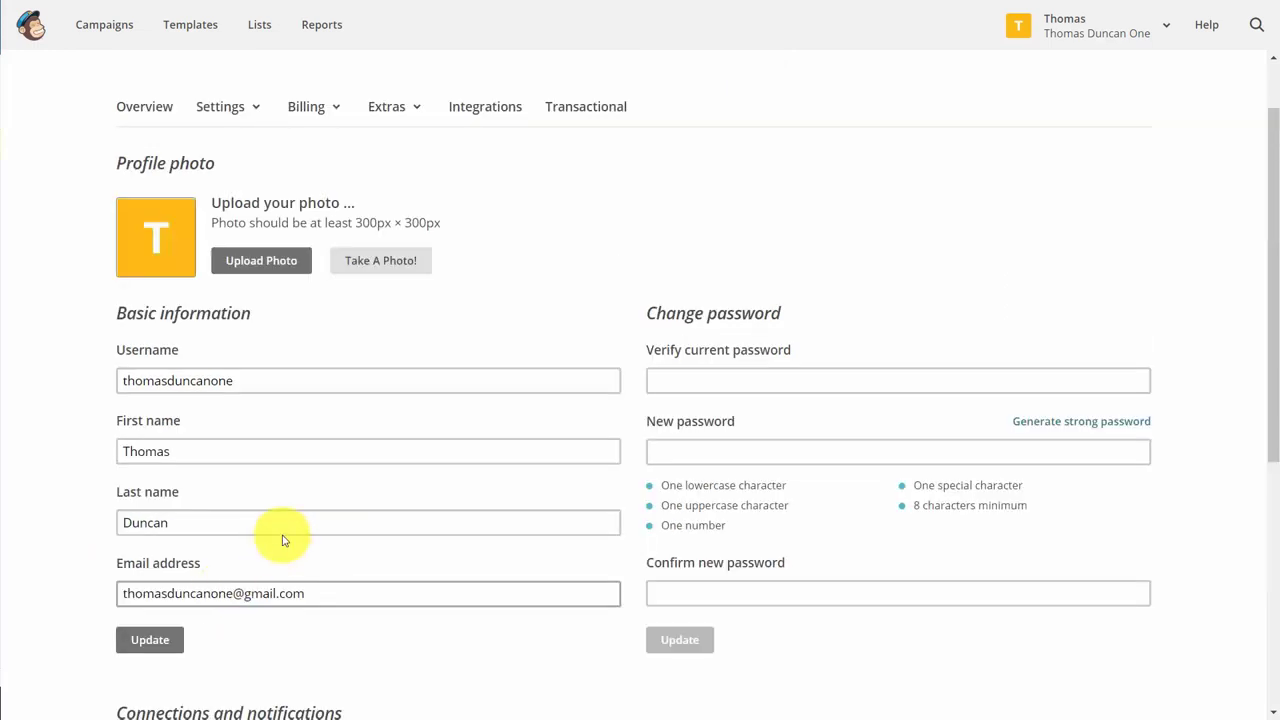
Mark the account as a marketing agency in account details and save it.
click(258, 108)
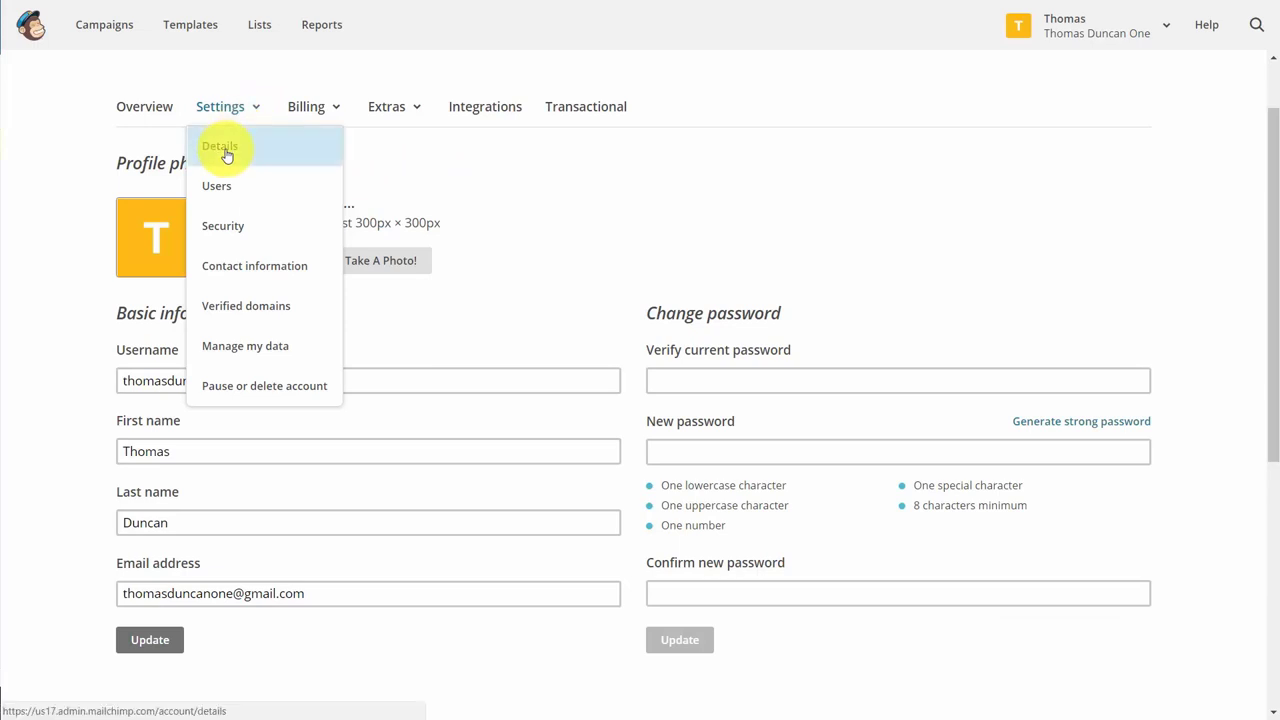
click(222, 148)
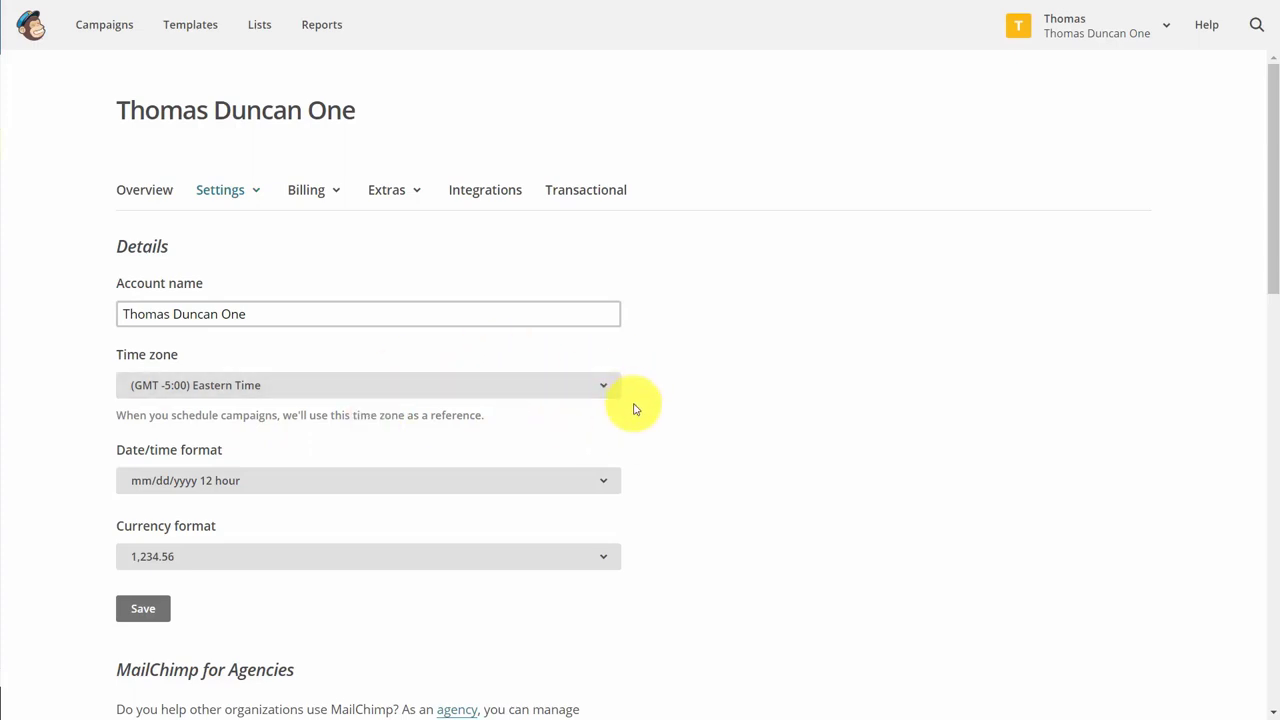
scroll(534, 400, down, 3)
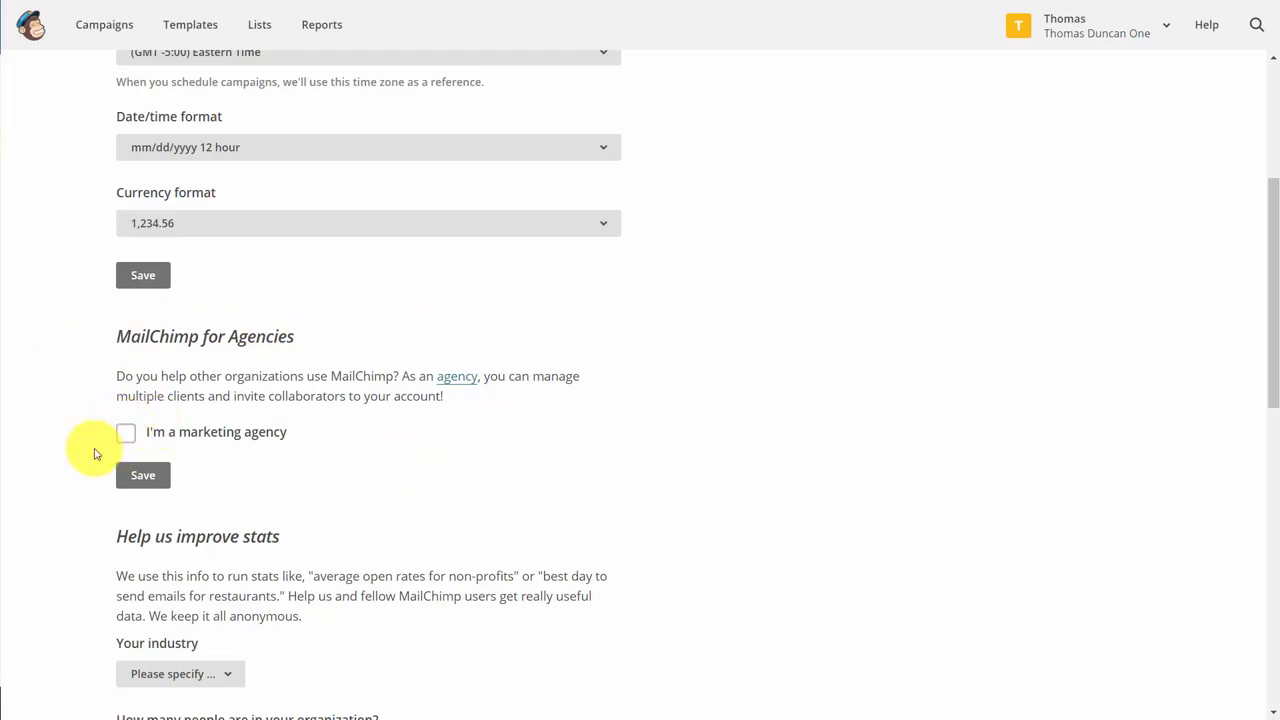
click(125, 432)
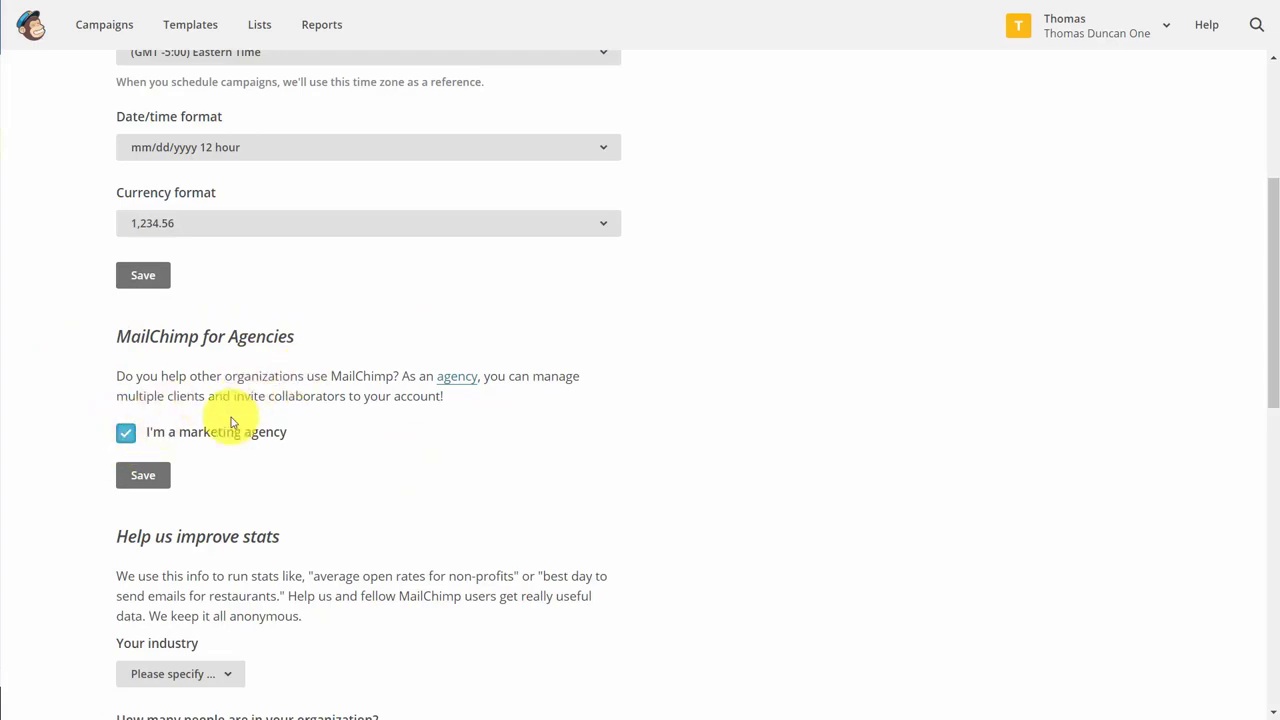
click(142, 478)
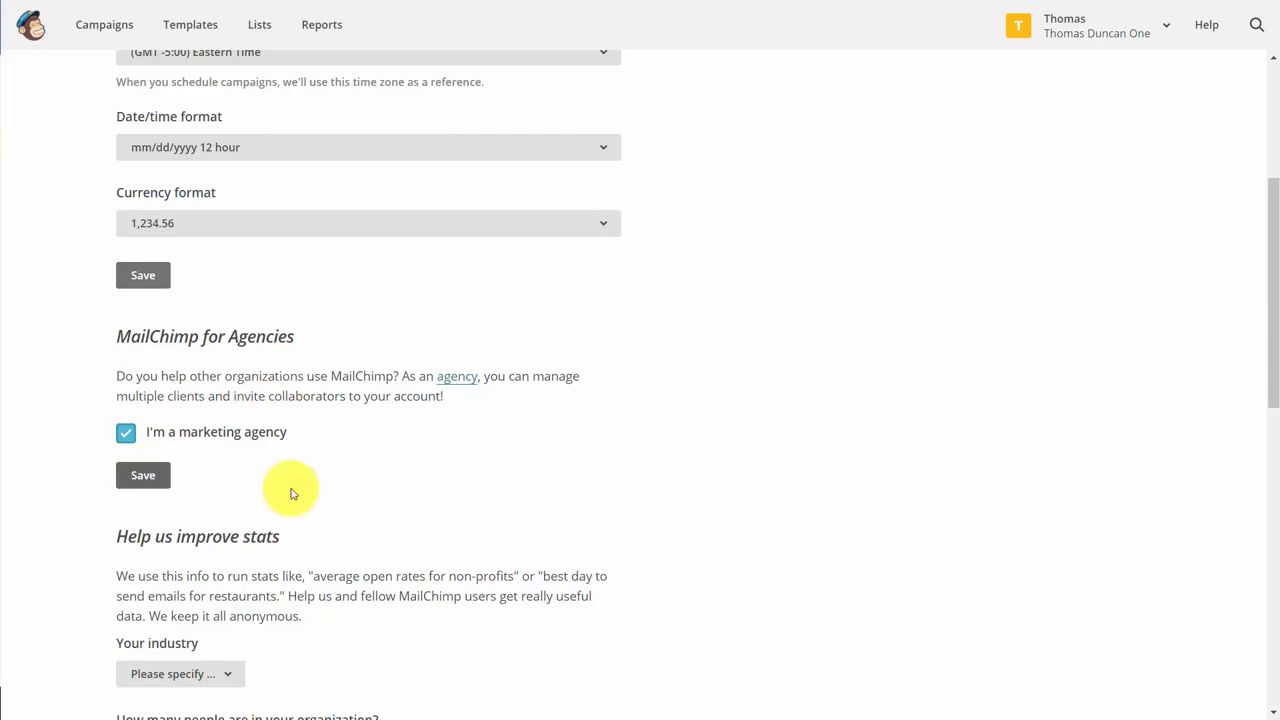
Save industry Marketing and Advertising, size 1-5 people and age 6-10 years.
scroll(292, 493, down, 3)
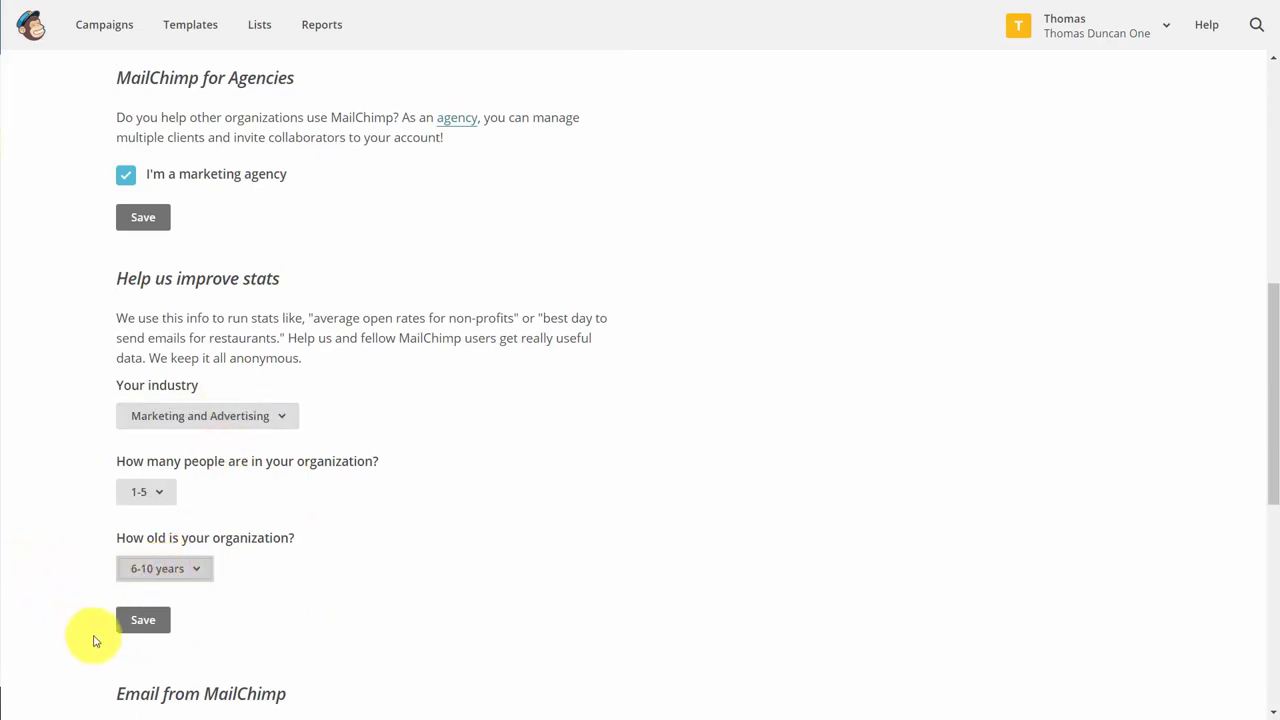
click(143, 624)
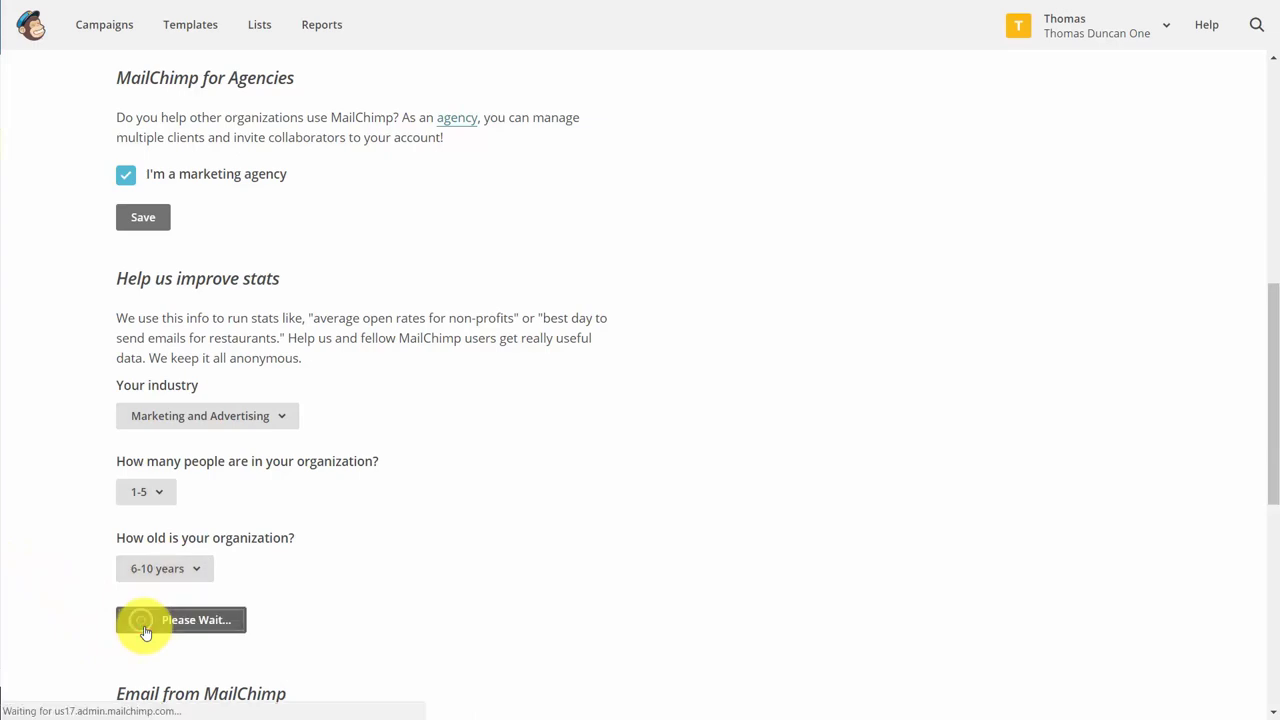
scroll(346, 517, down, 6)
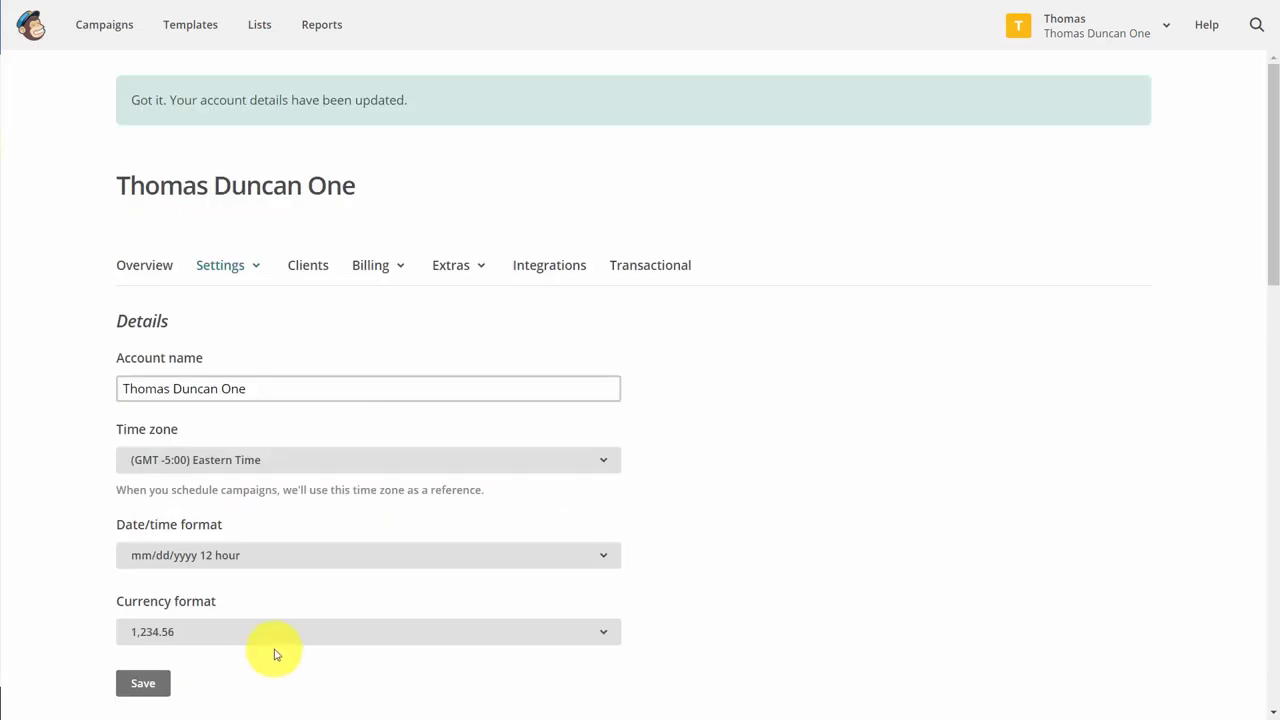
click(251, 266)
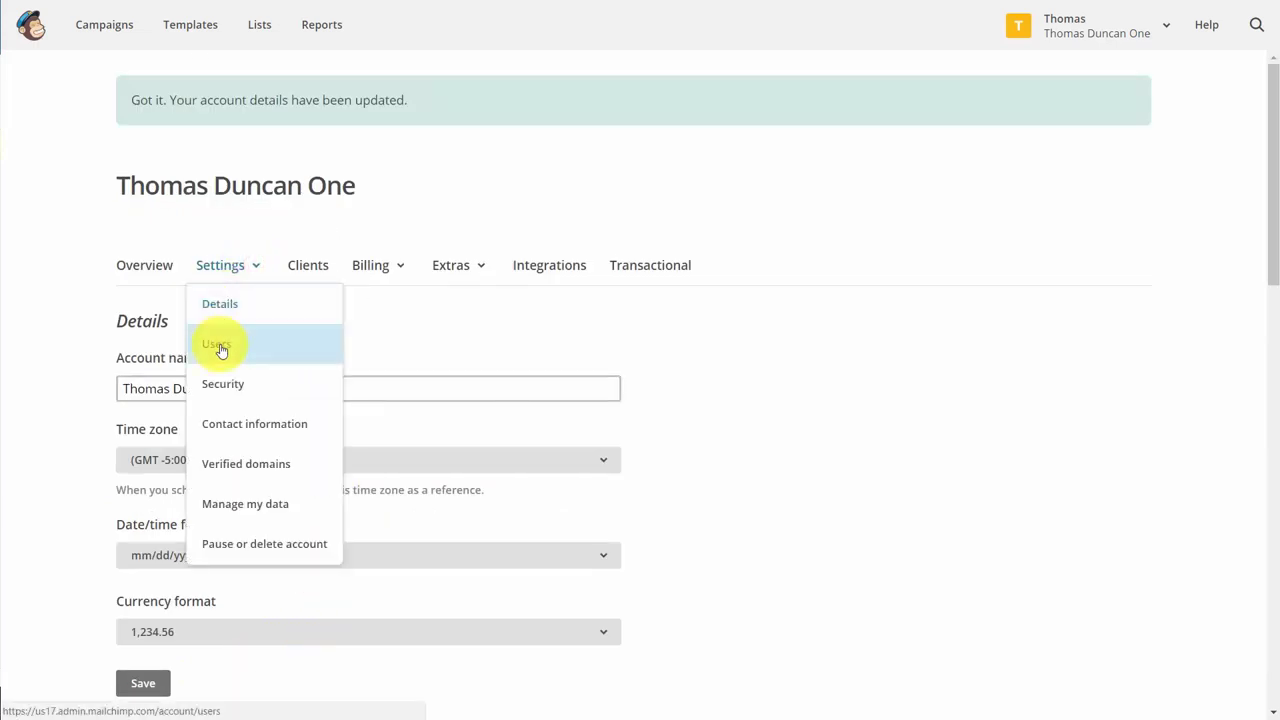
Invite another e-mail address to the account with Manager access from the Users page.
click(221, 349)
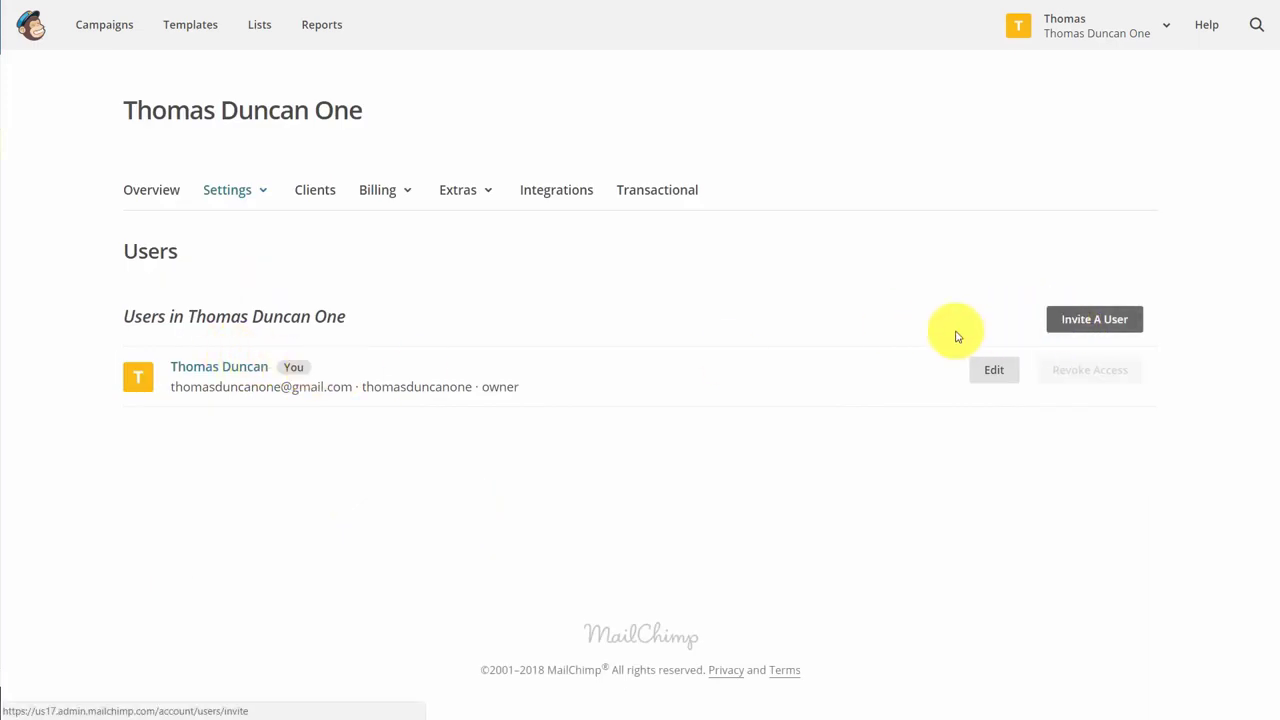
click(1077, 326)
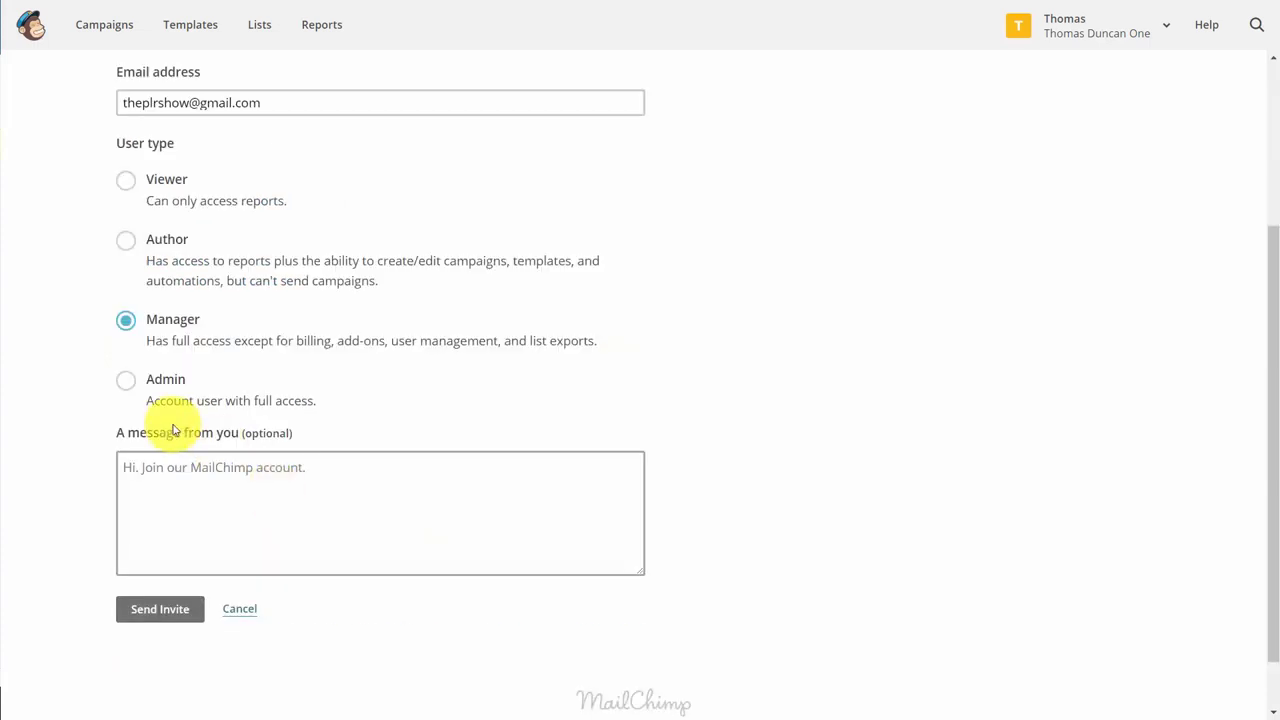
click(152, 620)
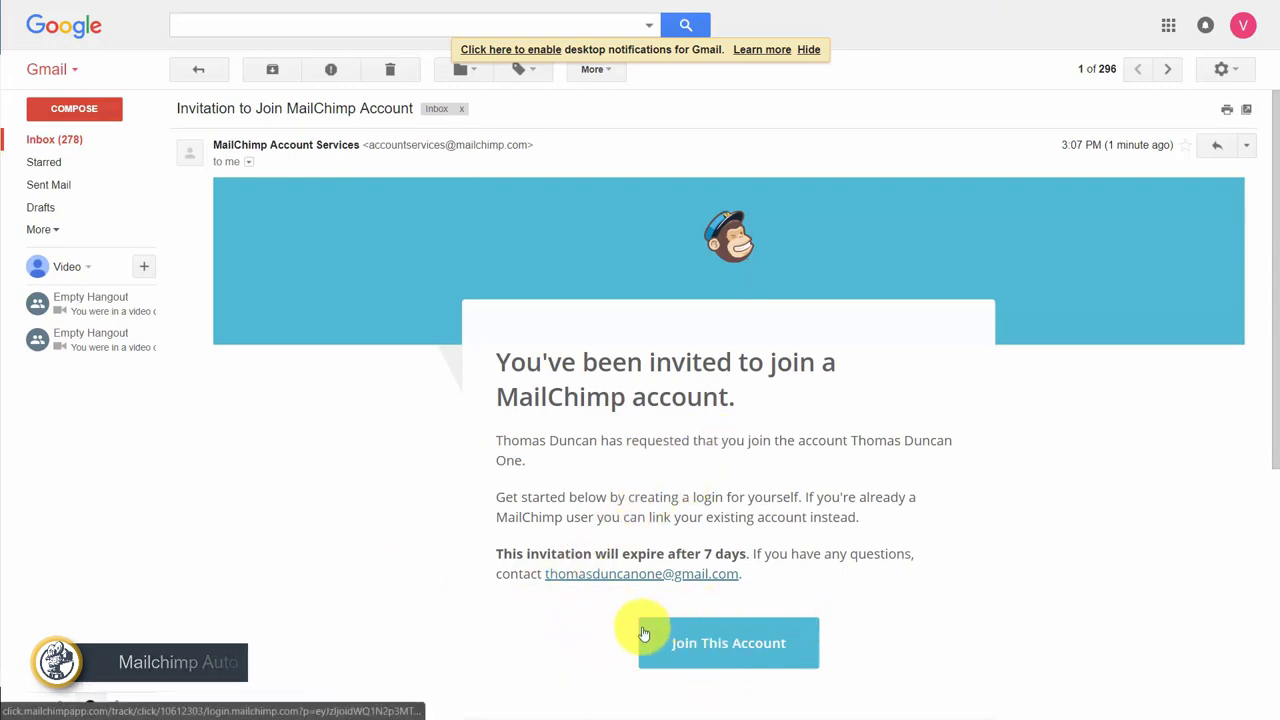
Accept the Gmail invitation with Join This Account to join the Mailchimp account.
click(716, 648)
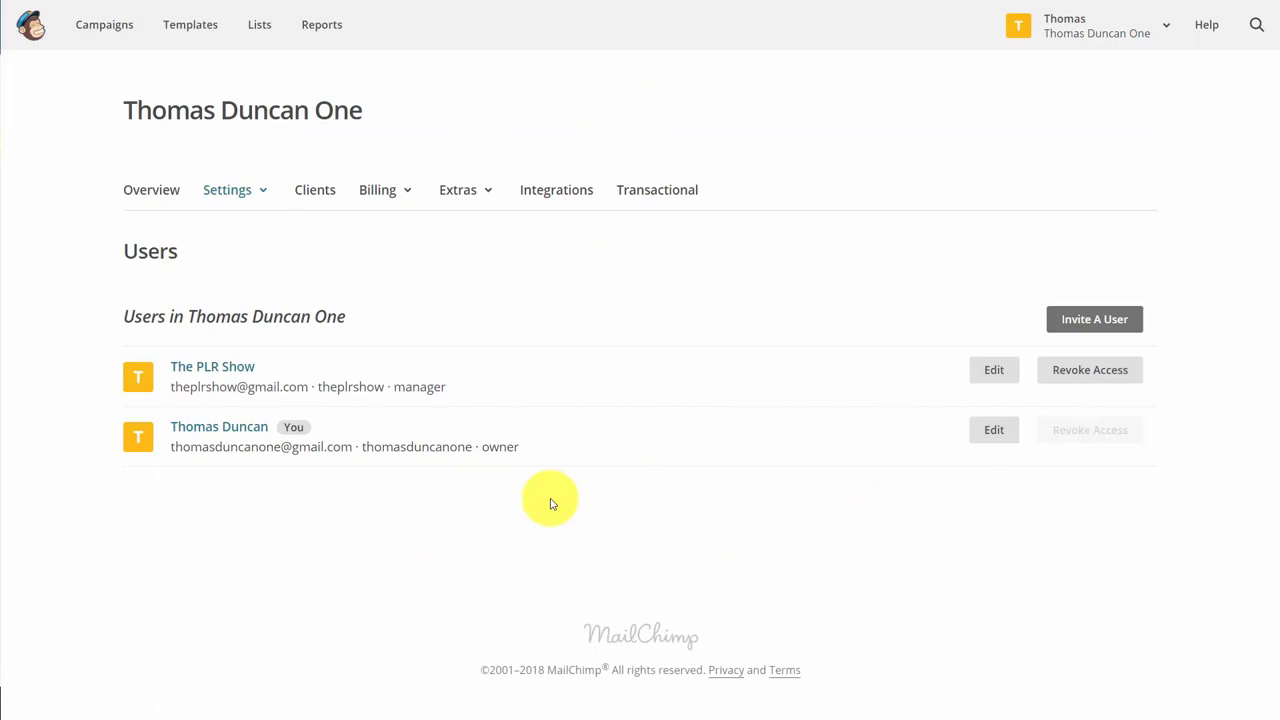
Review the two-factor authentication options on the Account security settings page.
click(263, 193)
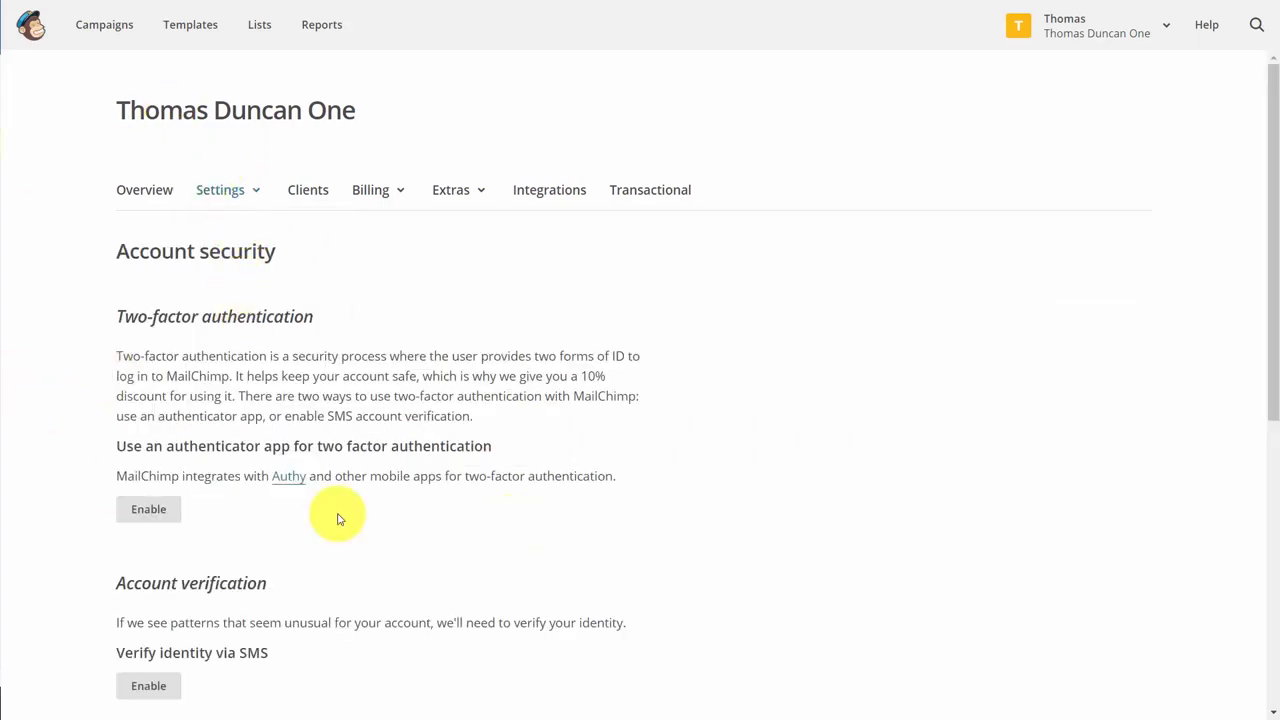
scroll(336, 512, down, 3)
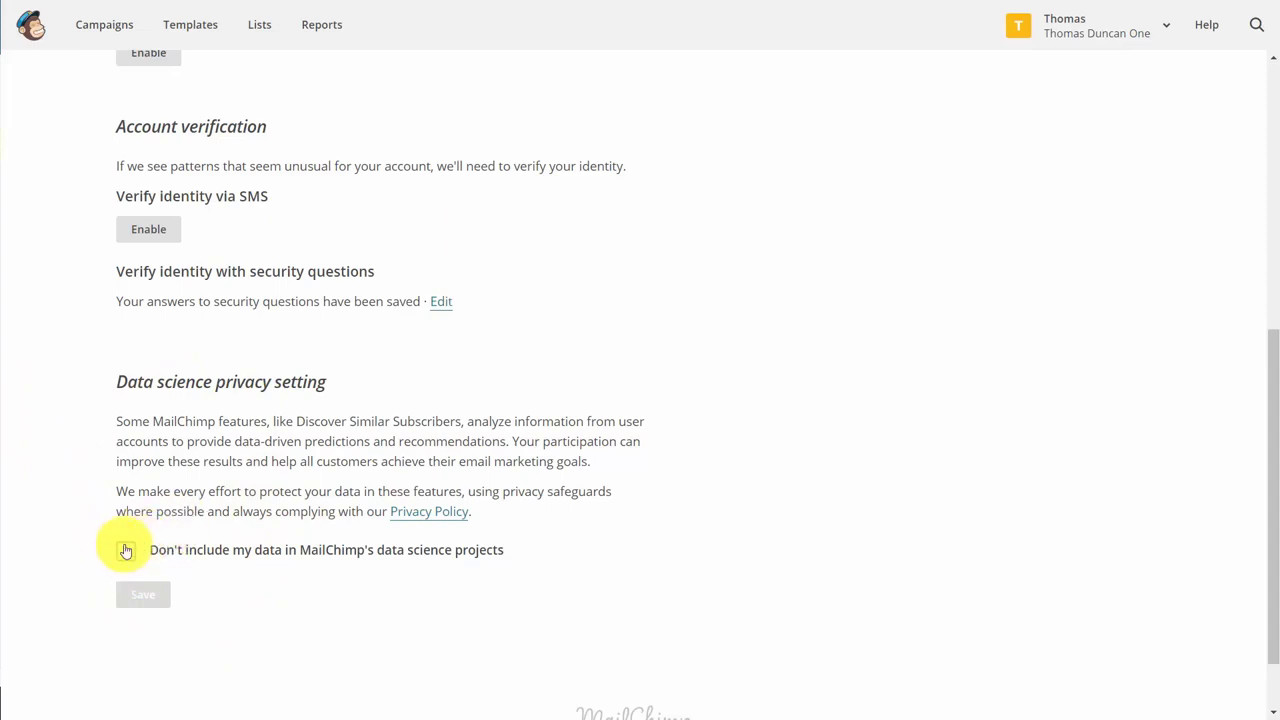
scroll(246, 325, up, 5)
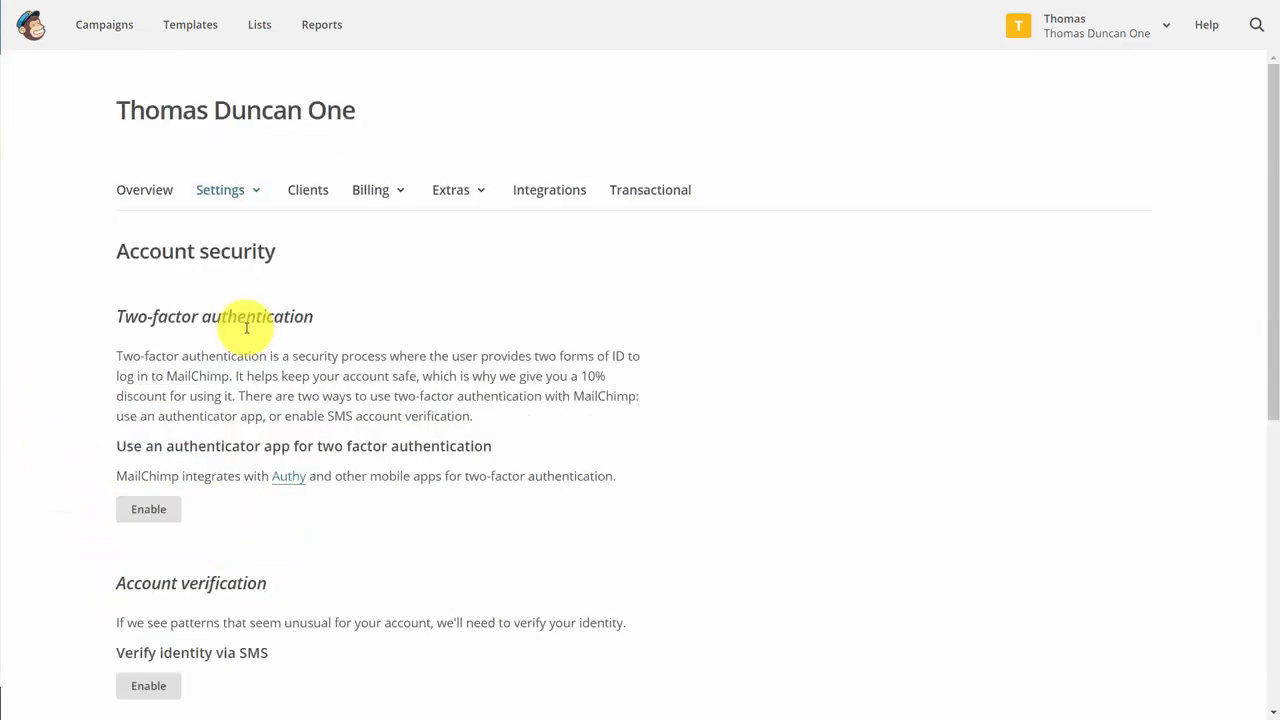
click(258, 191)
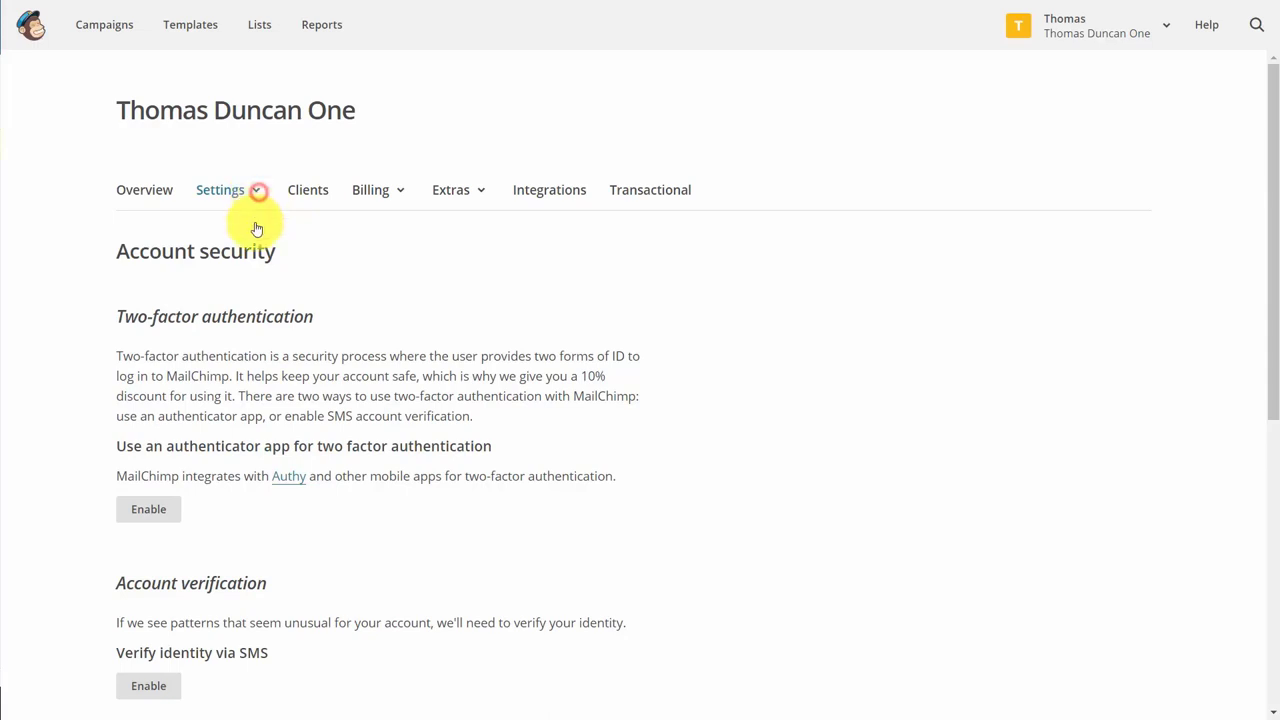
Look over Contact information, then show Verified domains listing haon.biz as not yet authenticated.
click(246, 352)
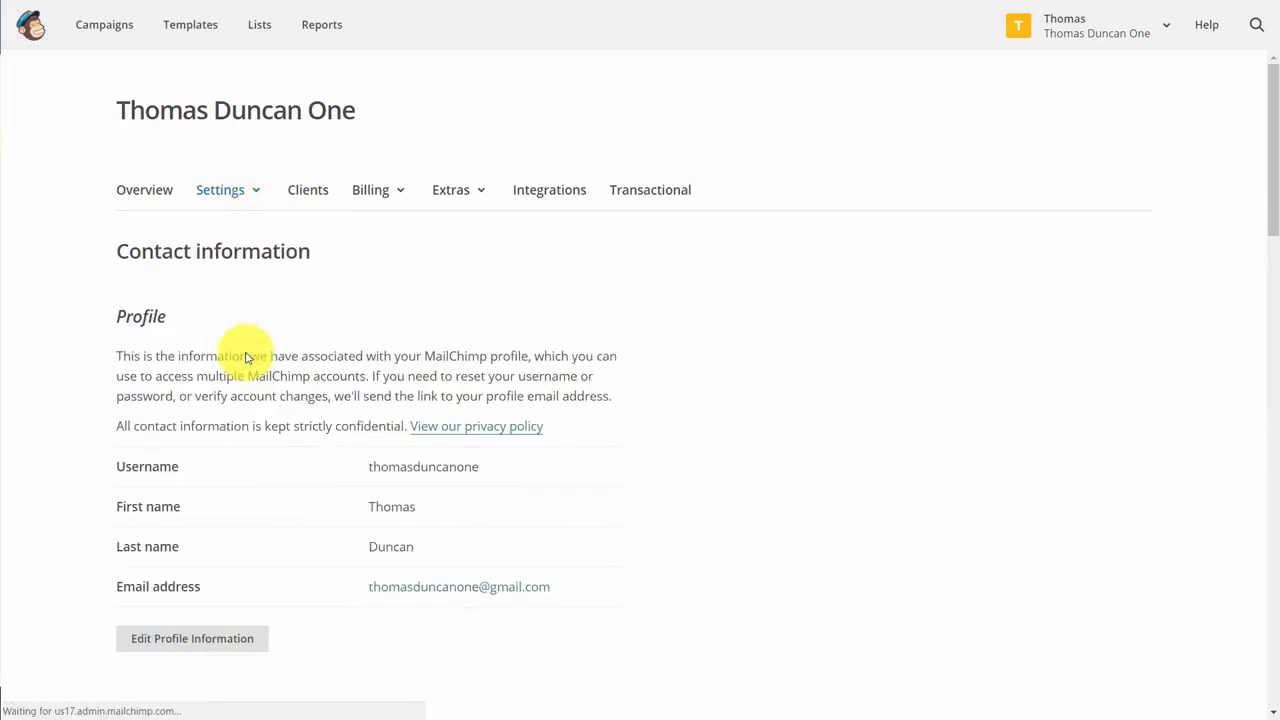
scroll(246, 356, down, 4)
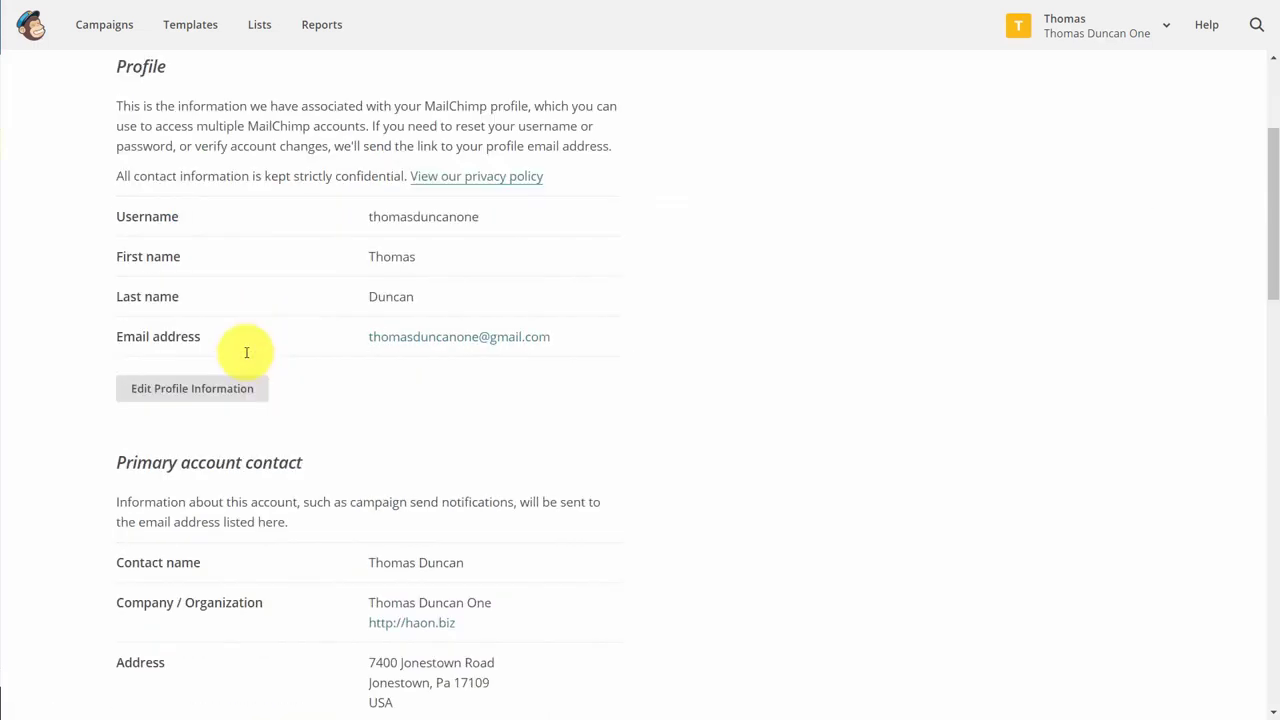
scroll(246, 352, up, 4)
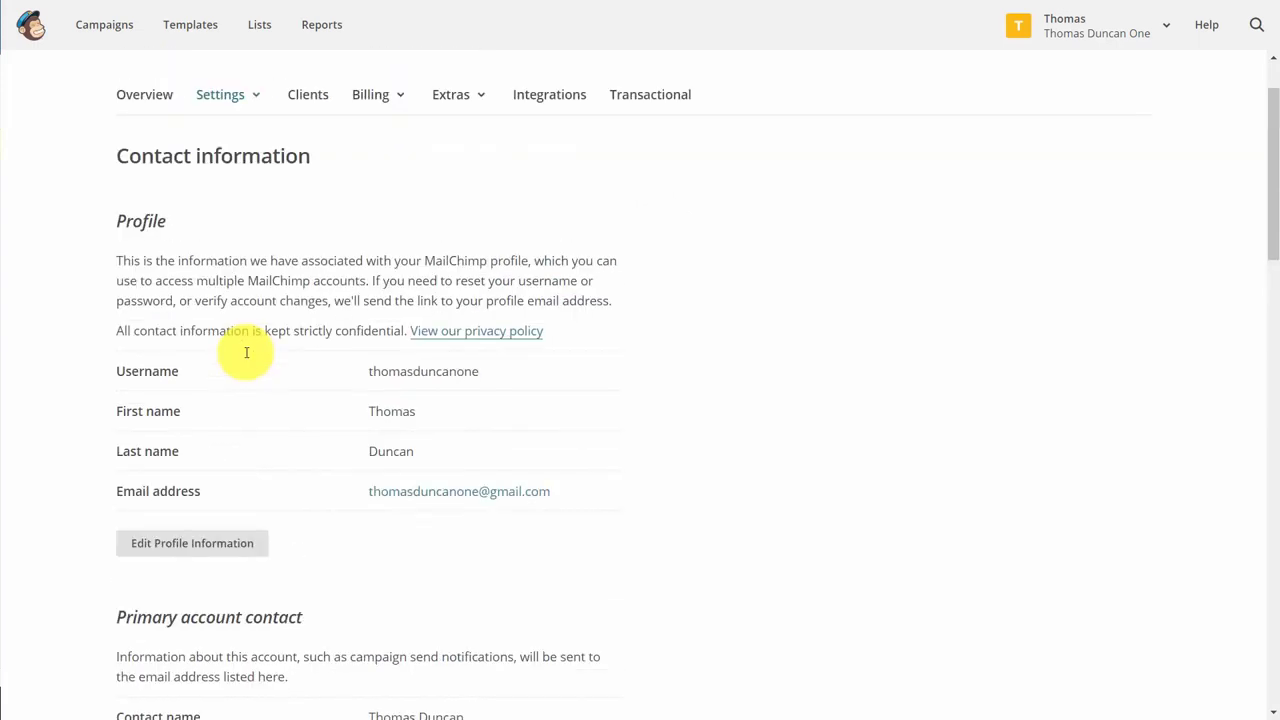
click(247, 200)
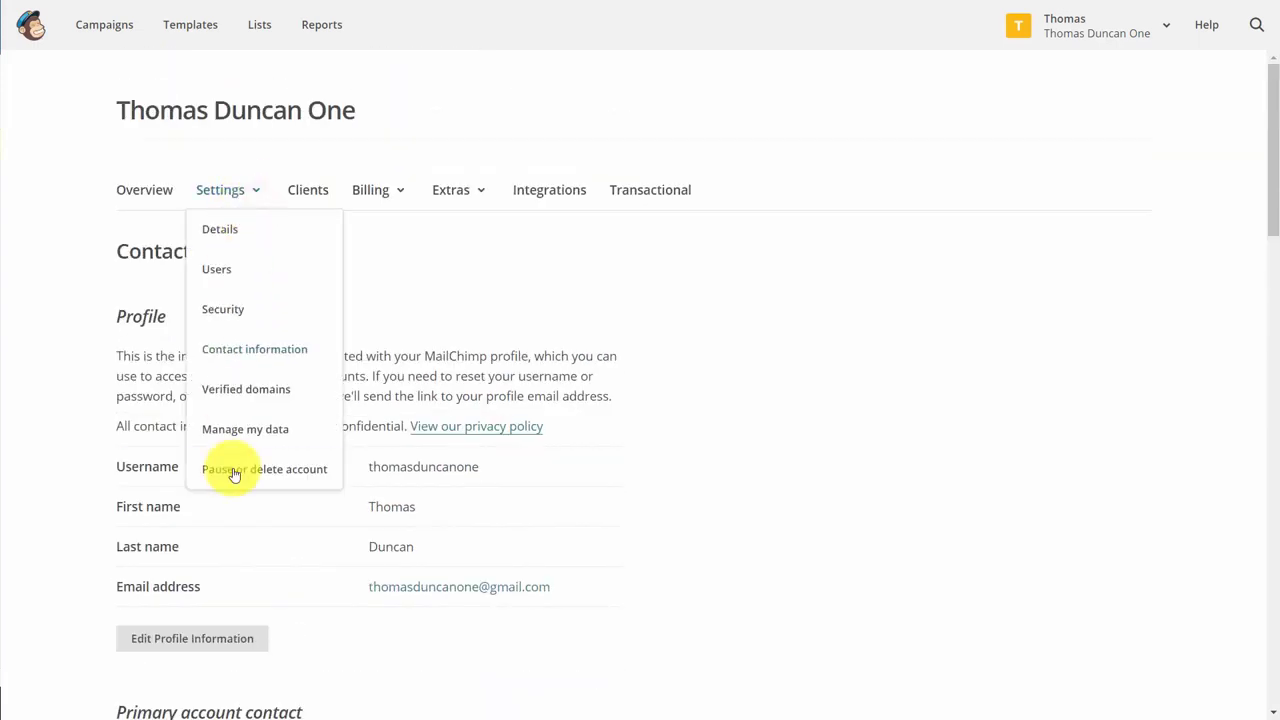
click(237, 395)
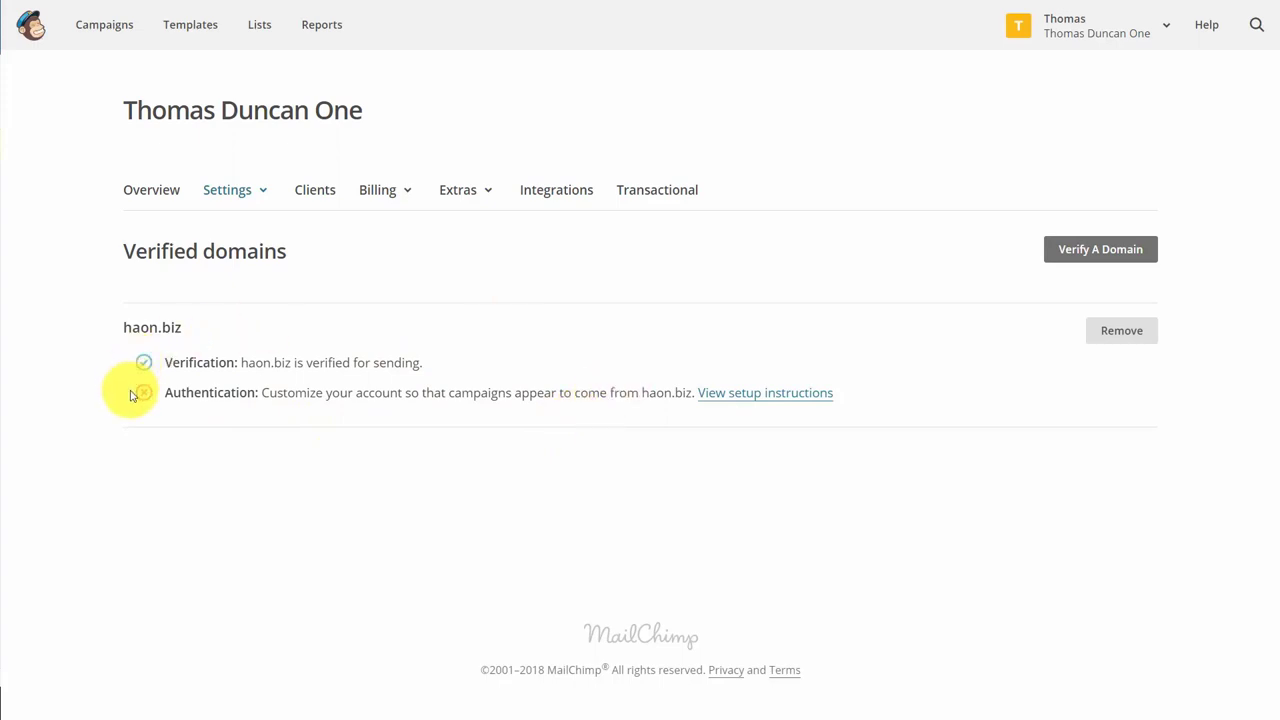
Go to the Manage my data page from the account Settings menu.
click(254, 198)
click(245, 428)
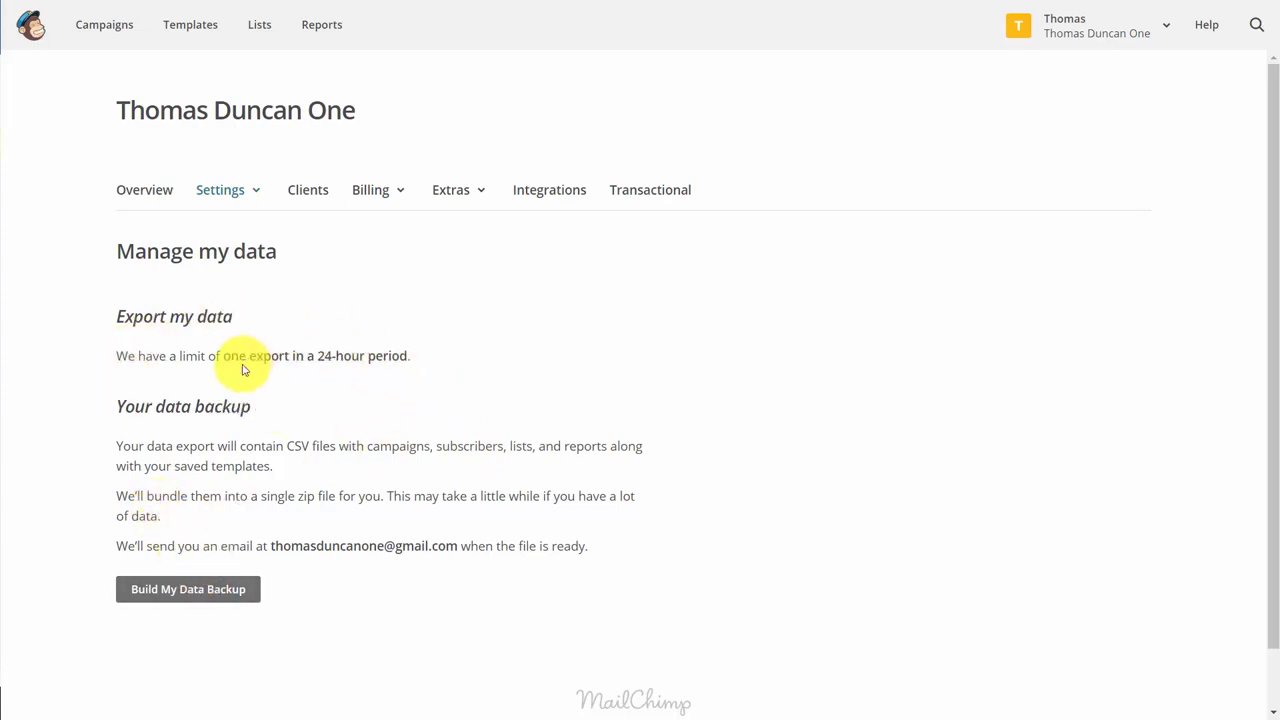
Start building the account data backup, then go to the Pause or delete account settings page.
click(172, 590)
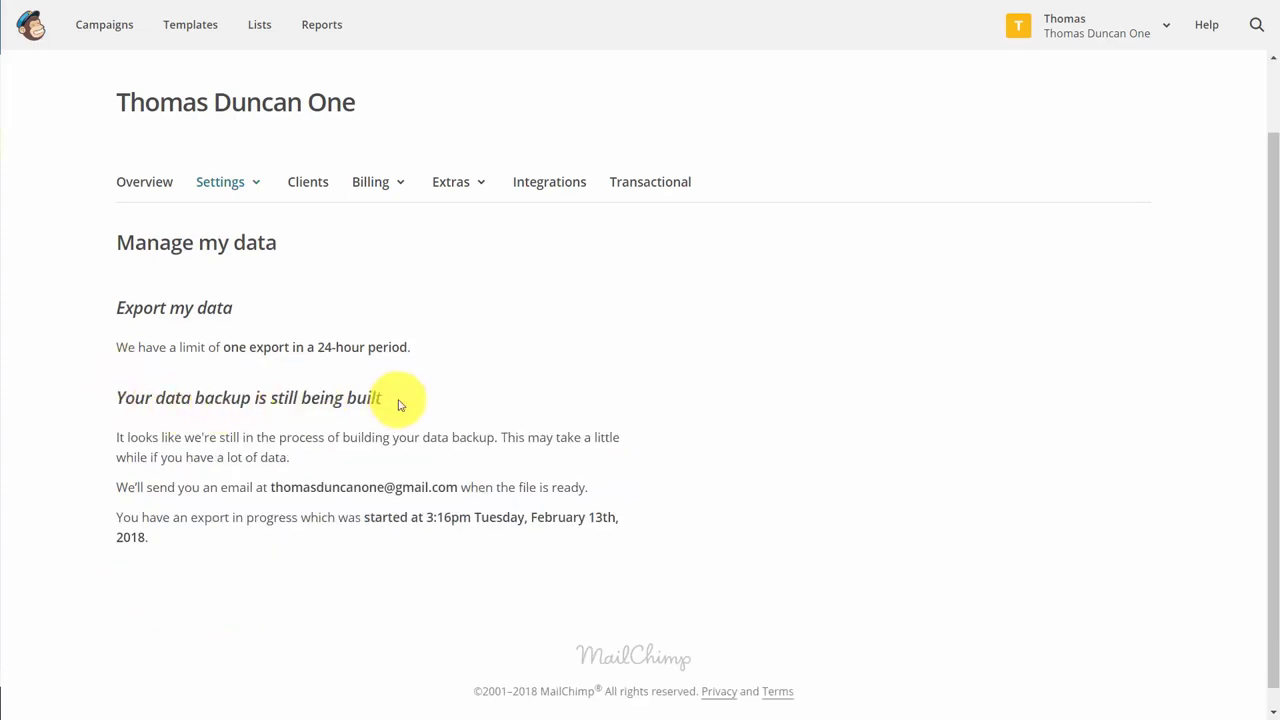
click(259, 187)
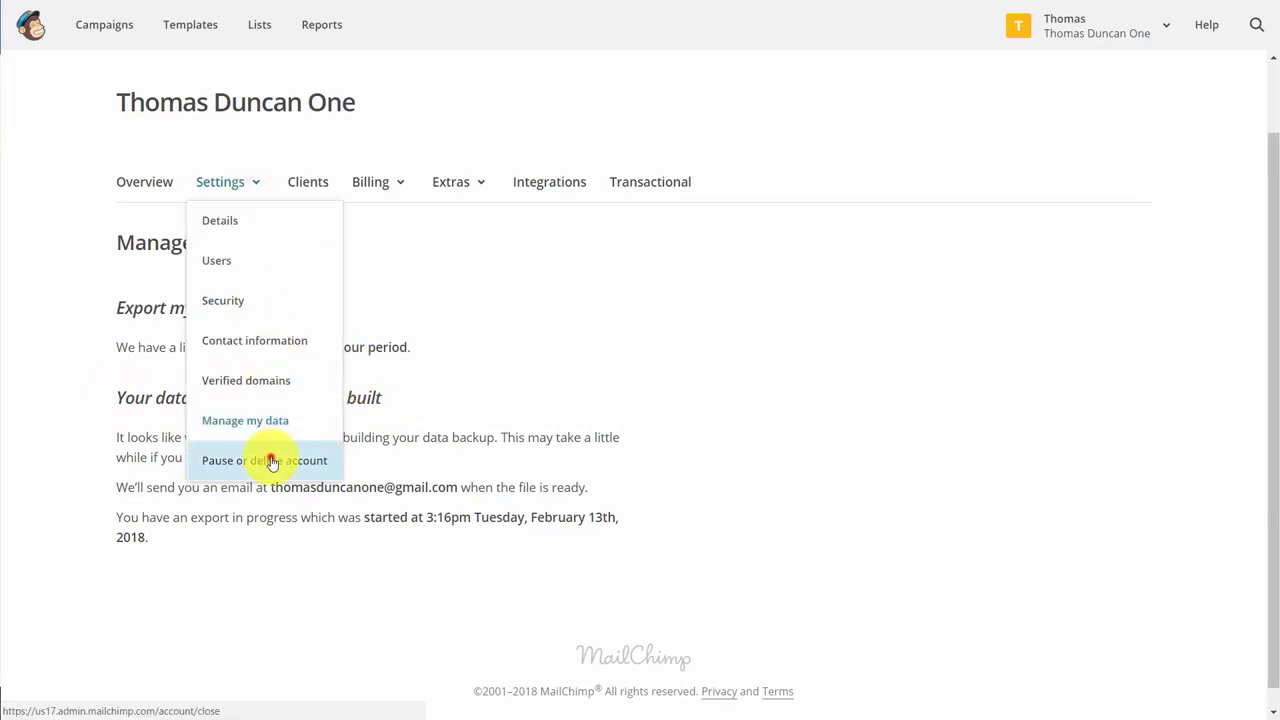
click(270, 460)
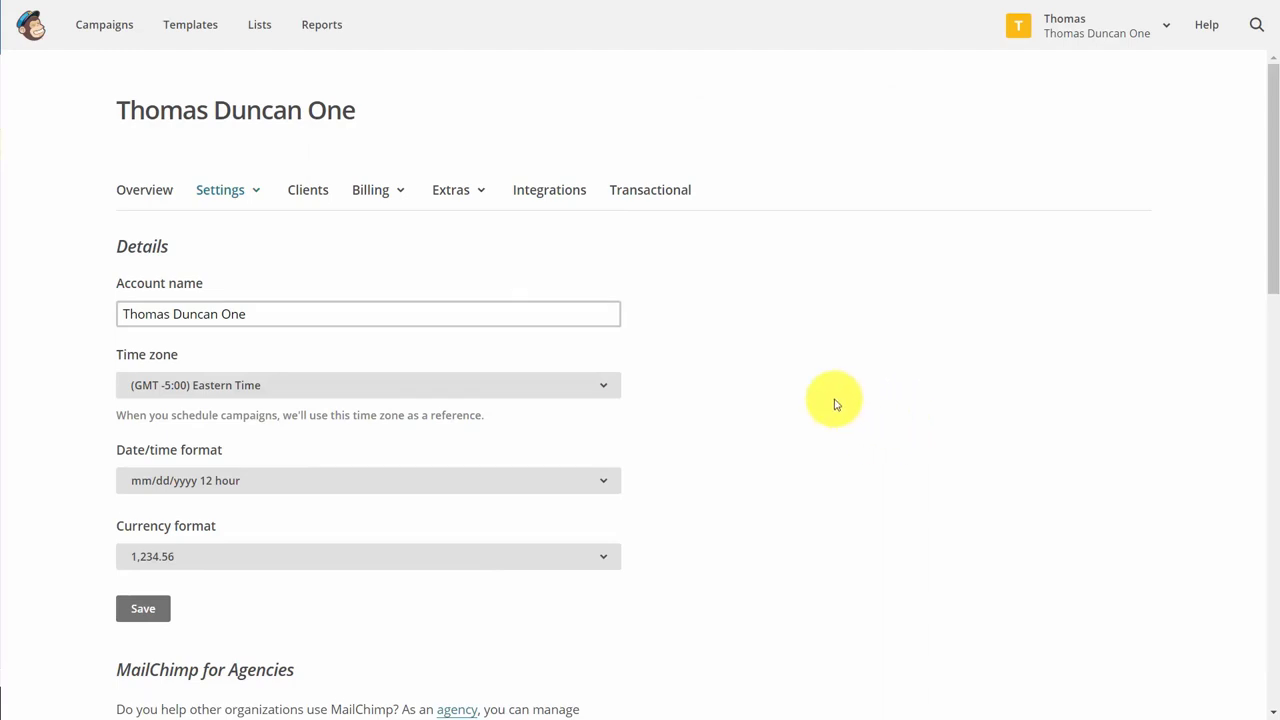
Browse the account's connected integrations on the Integrations tab.
click(552, 195)
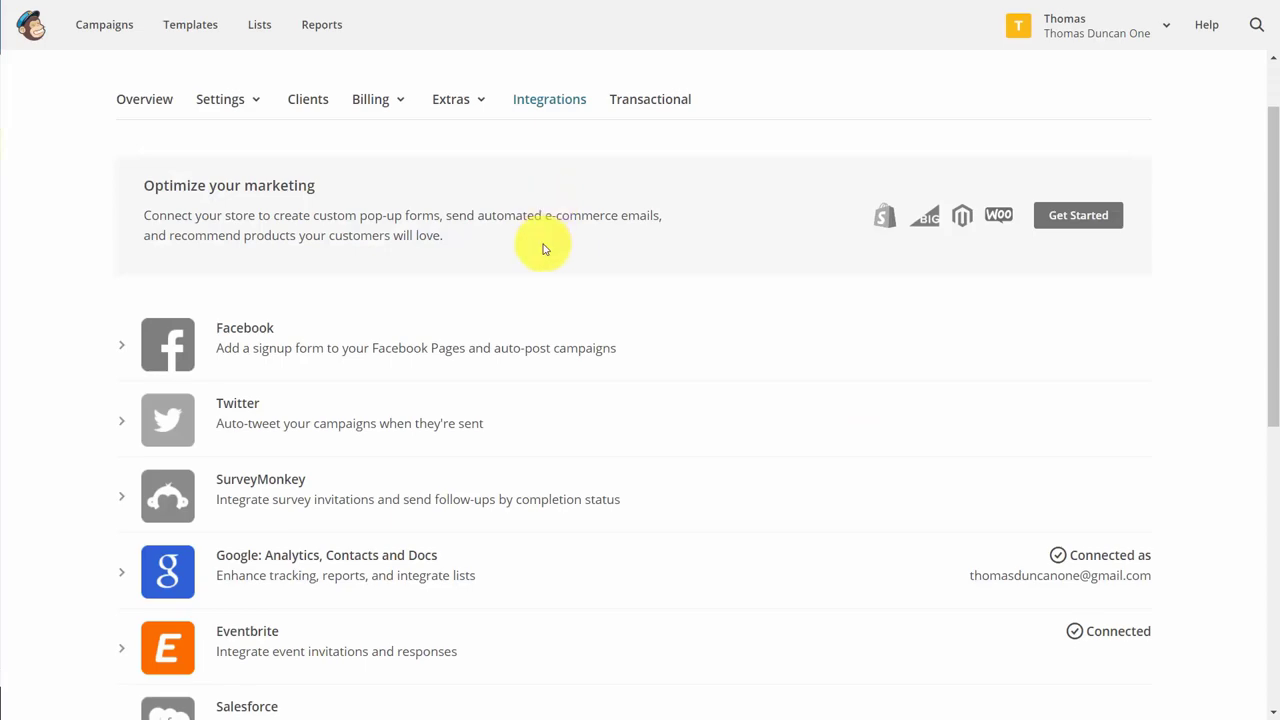
scroll(545, 250, down, 5)
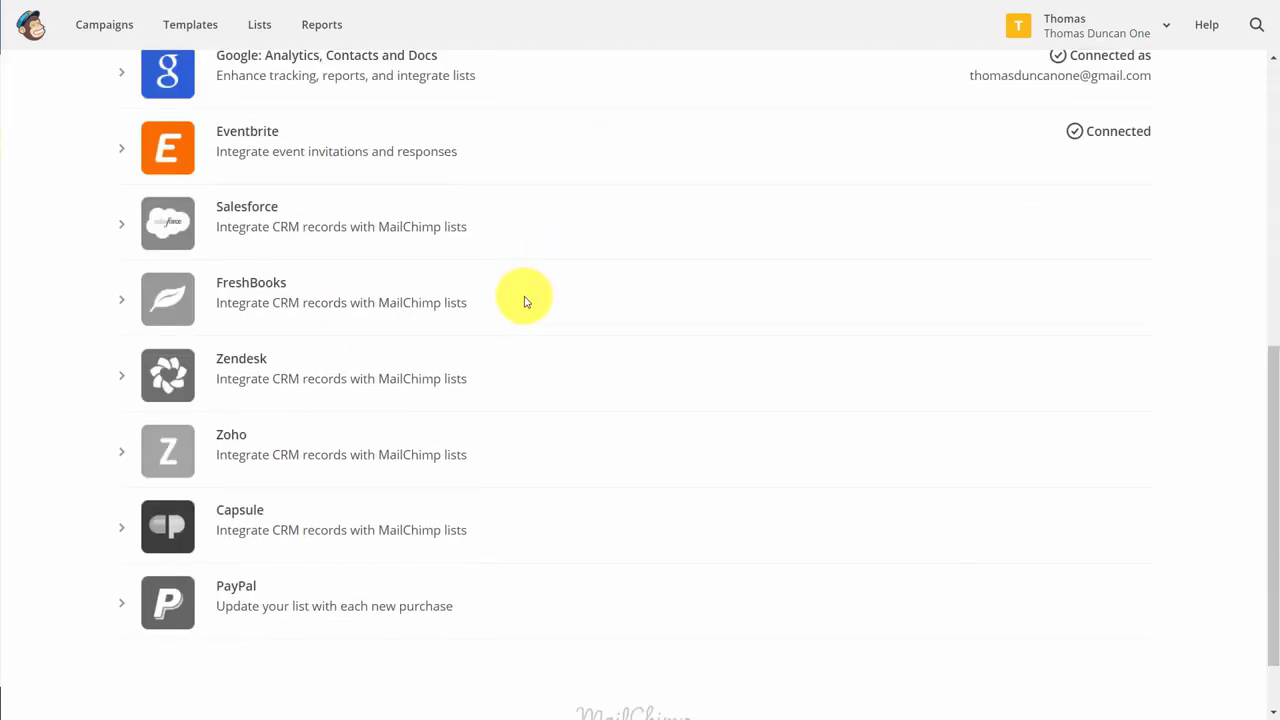
scroll(480, 260, up, 1)
scroll(449, 514, up, 5)
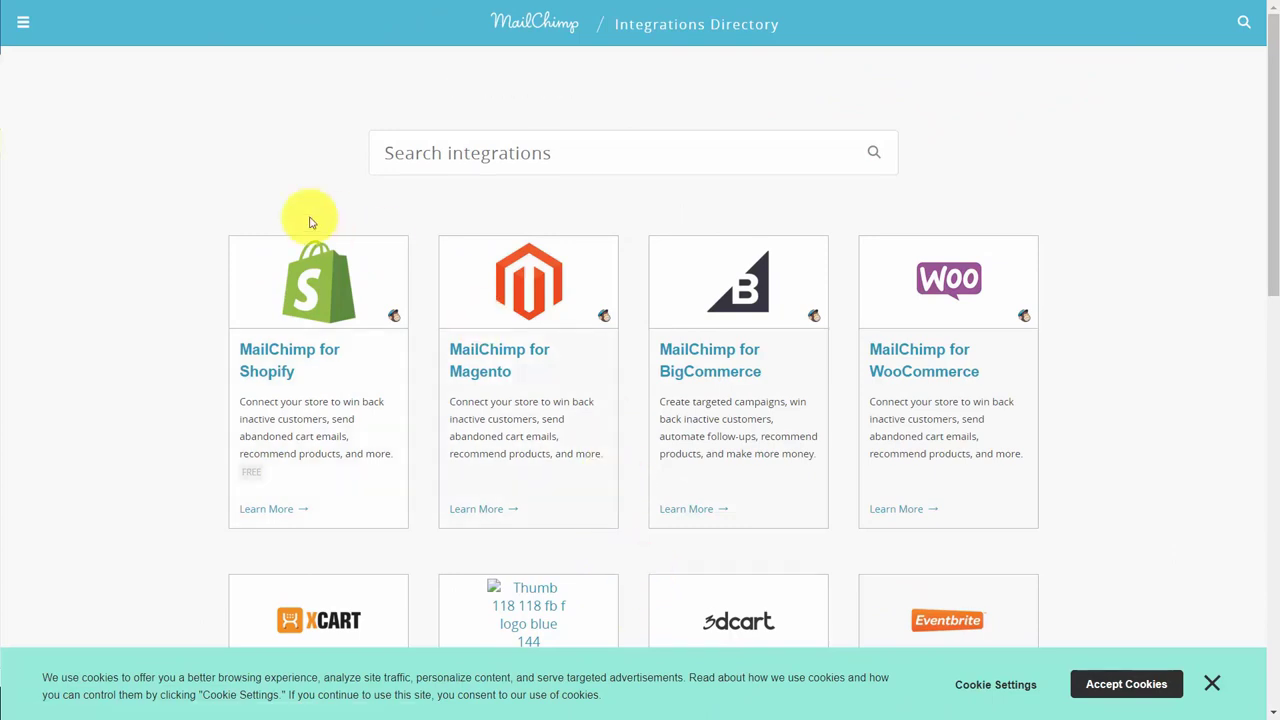
Scroll through the Integrations Directory and move to its third page of results.
click(491, 148)
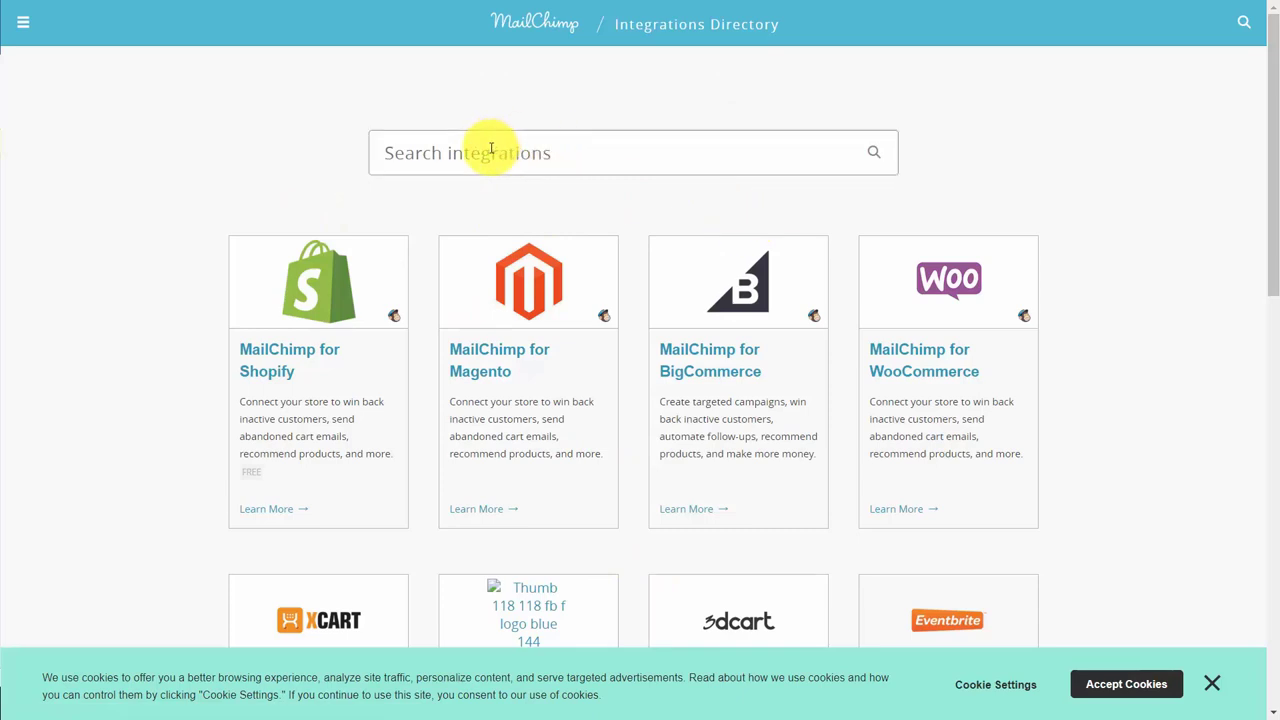
scroll(617, 552, down, 10)
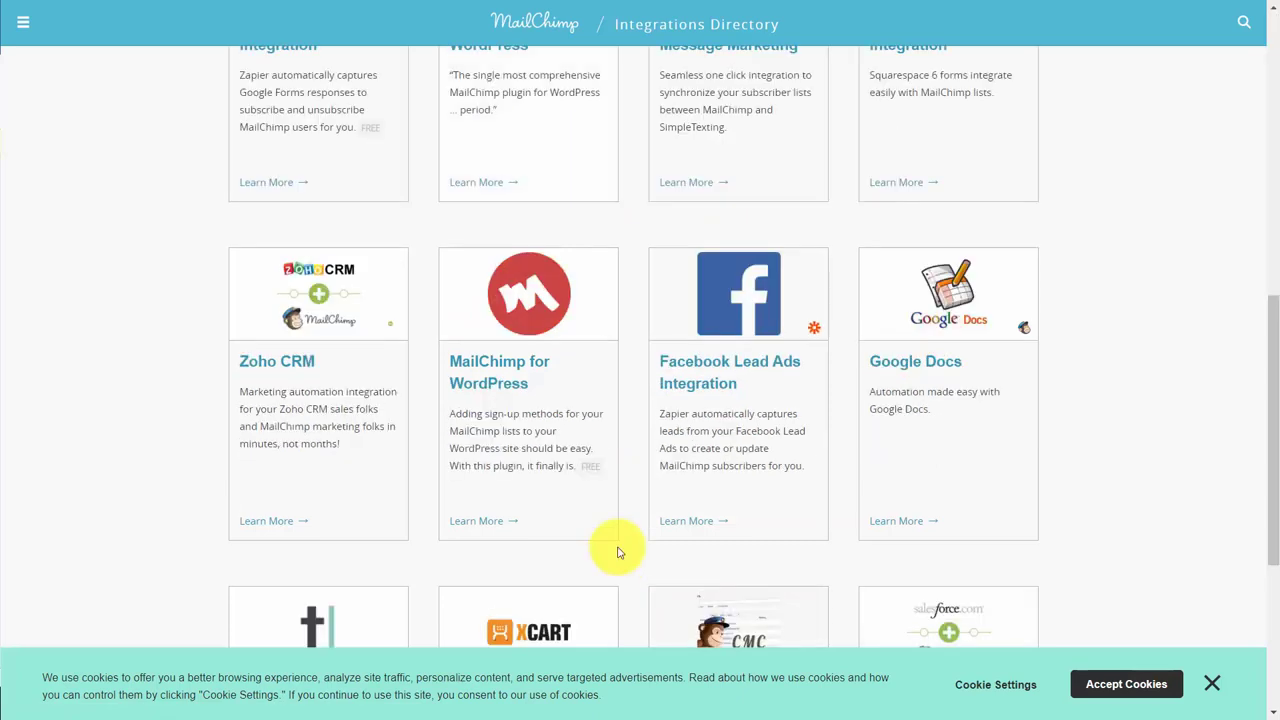
scroll(545, 185, down, 2)
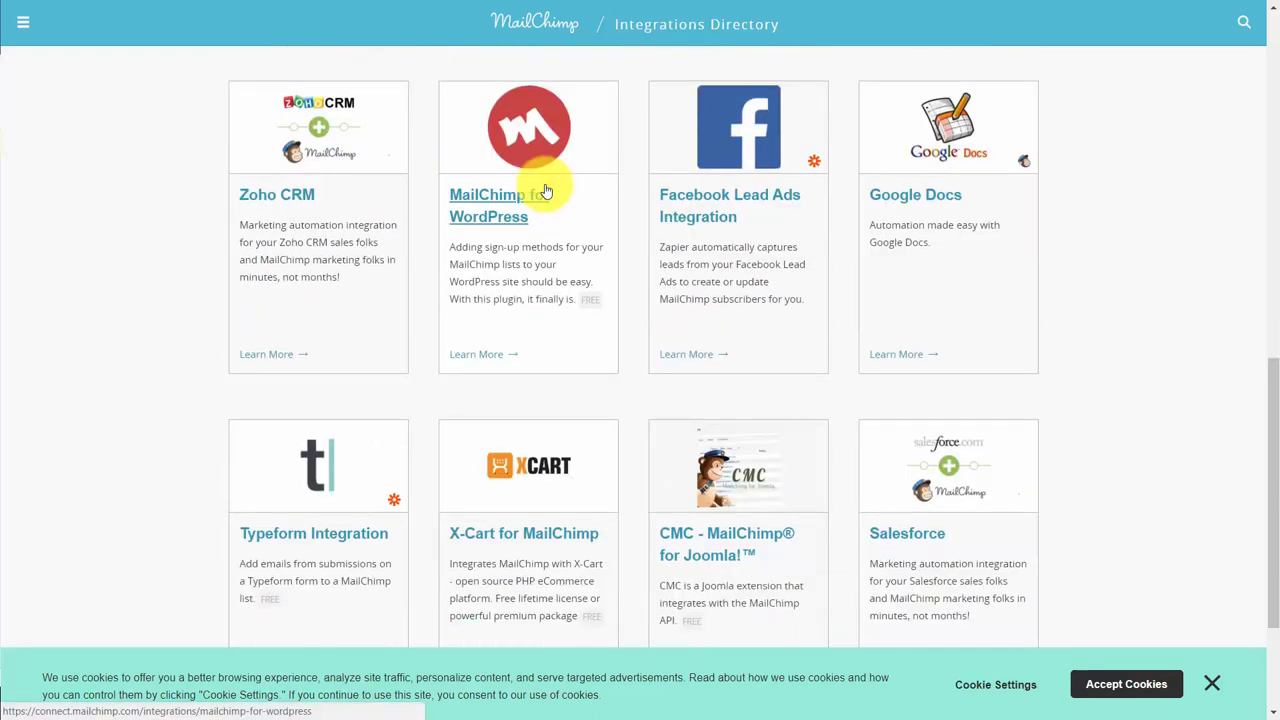
scroll(540, 188, down, 2)
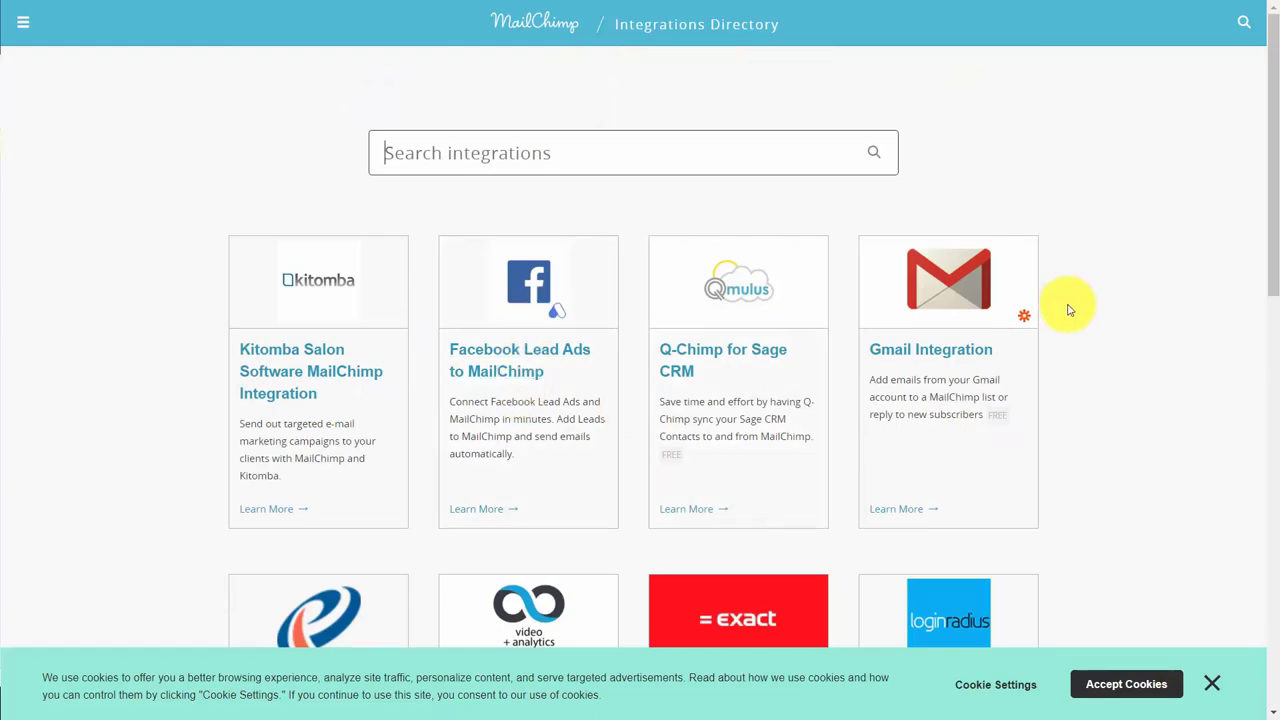
scroll(1068, 310, down, 9)
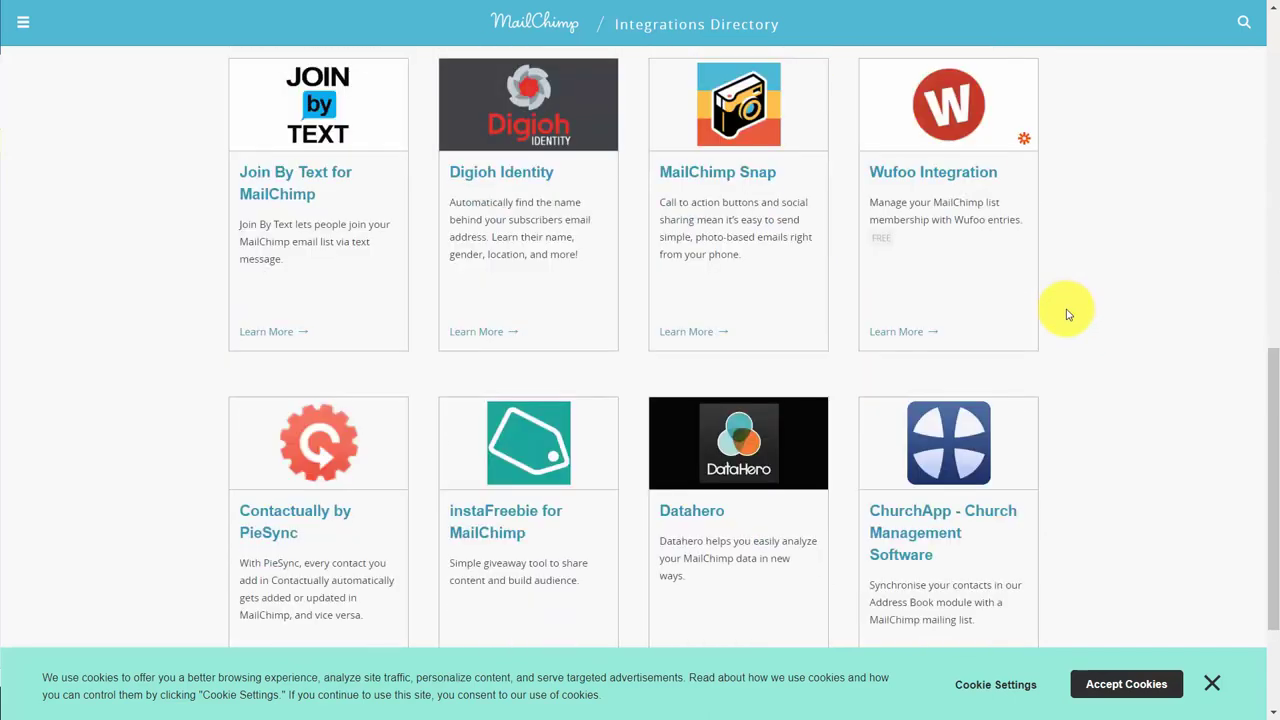
scroll(1068, 315, down, 2)
click(648, 597)
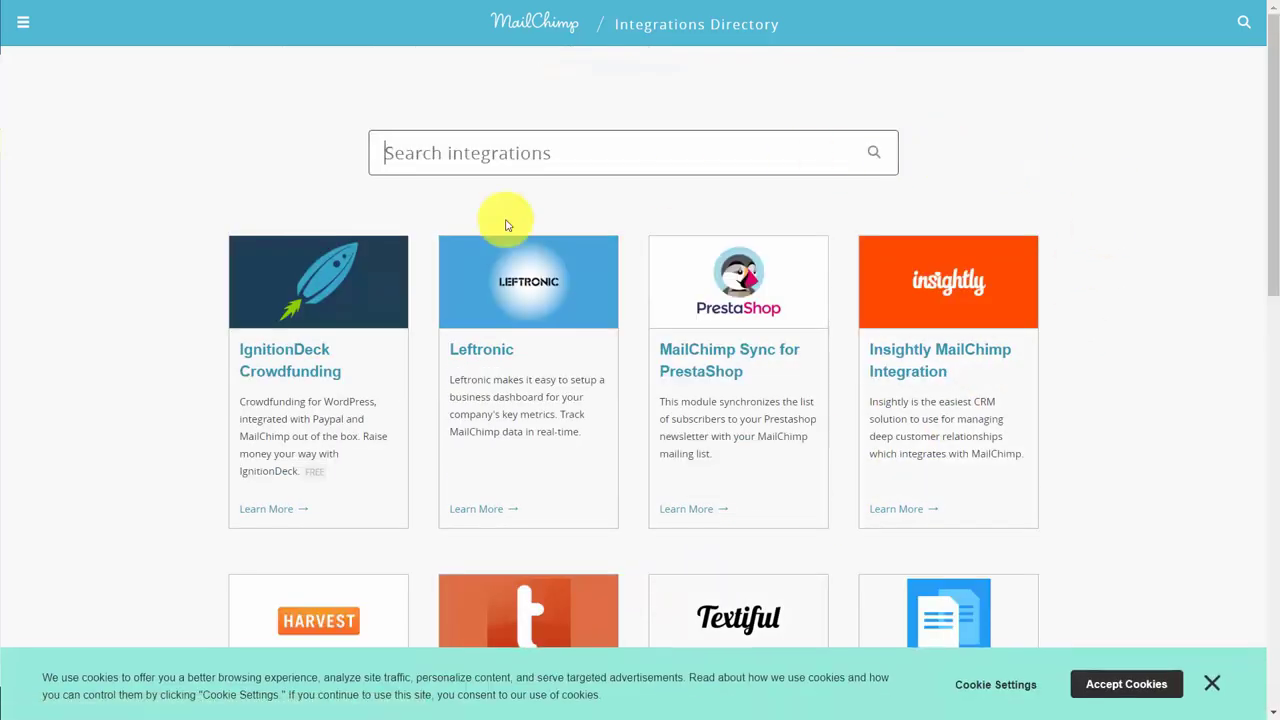
scroll(713, 548, down, 7)
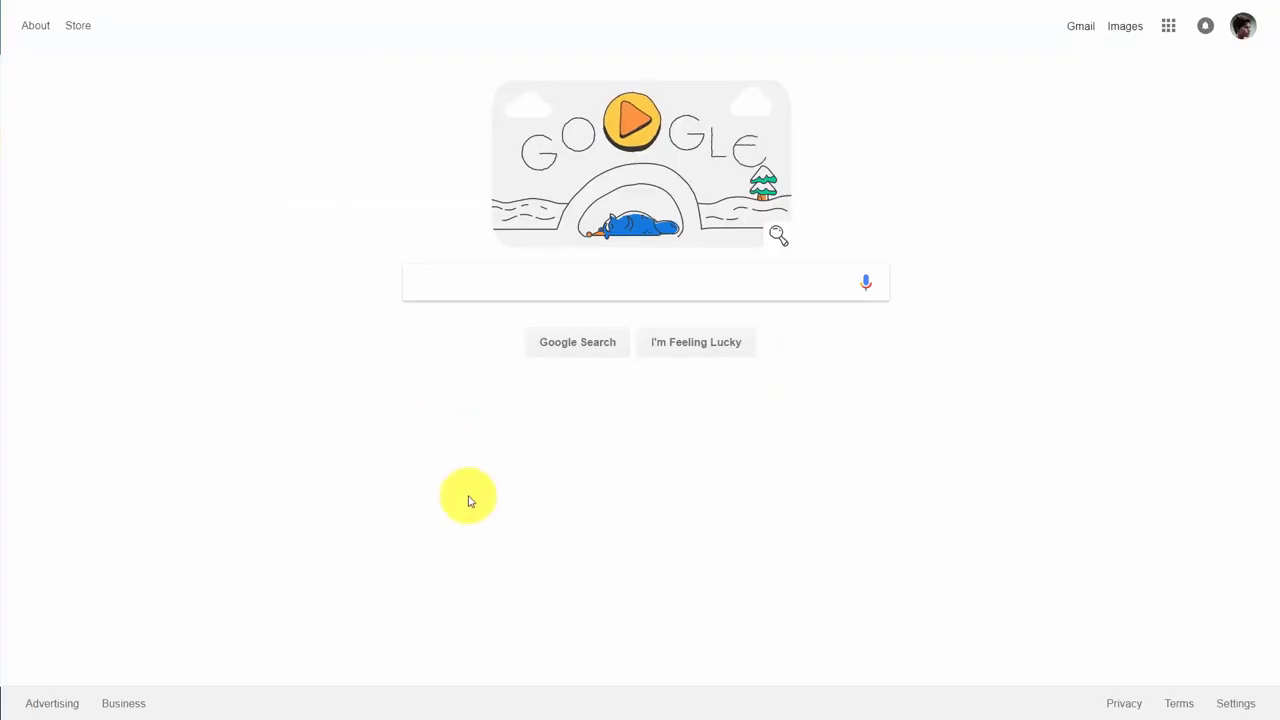
Google 'mailchimp zapier integration' and open Zapier's MailChimp Integrations page from the results.
click(446, 279)
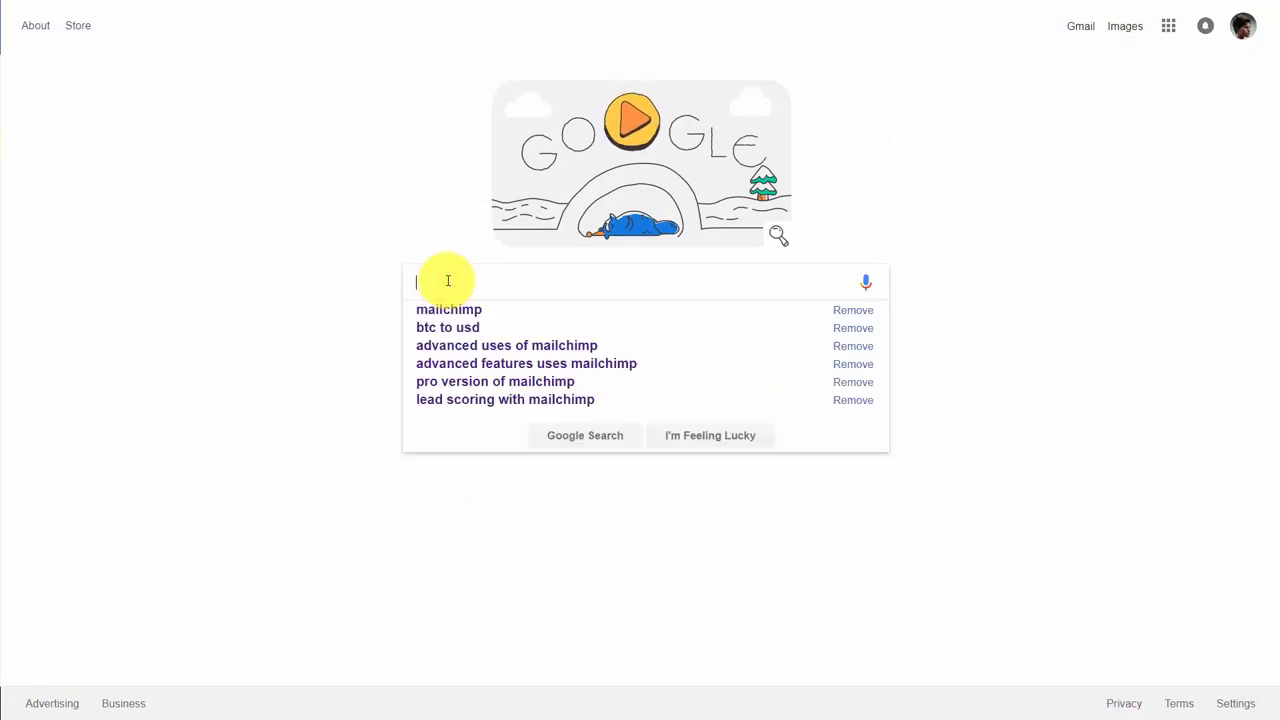
text(mailchimp za)
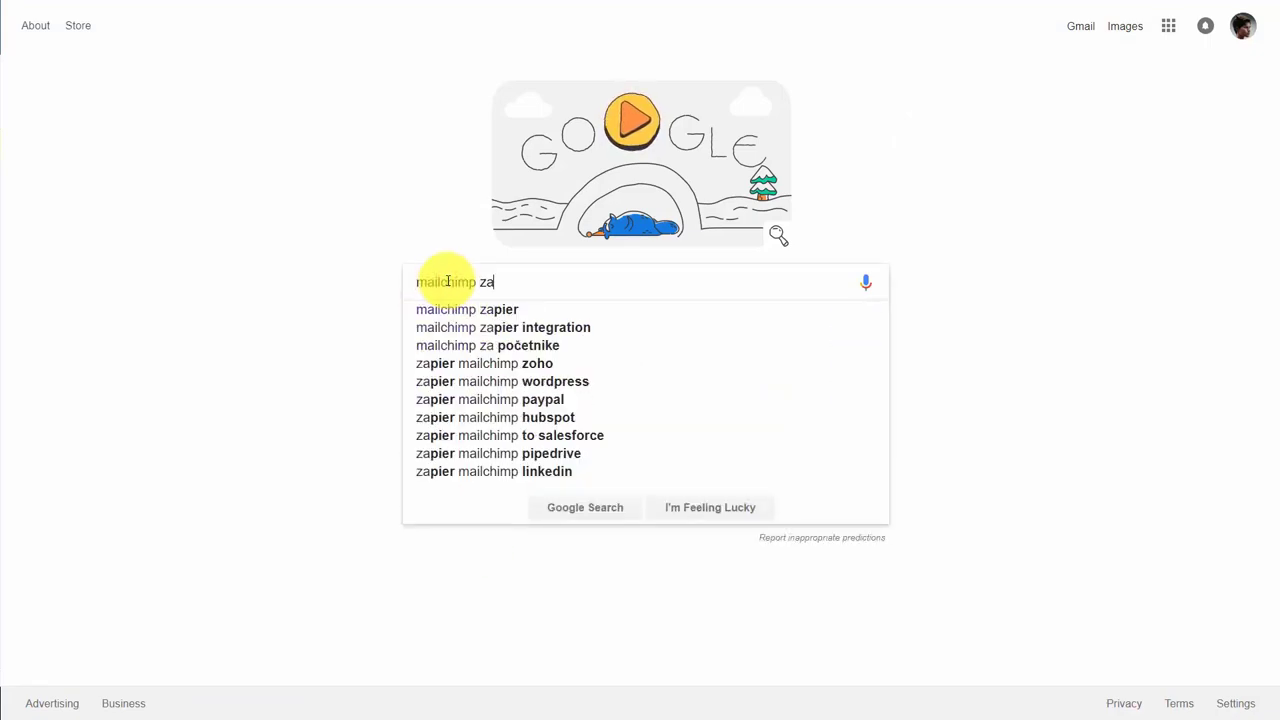
text(pie)
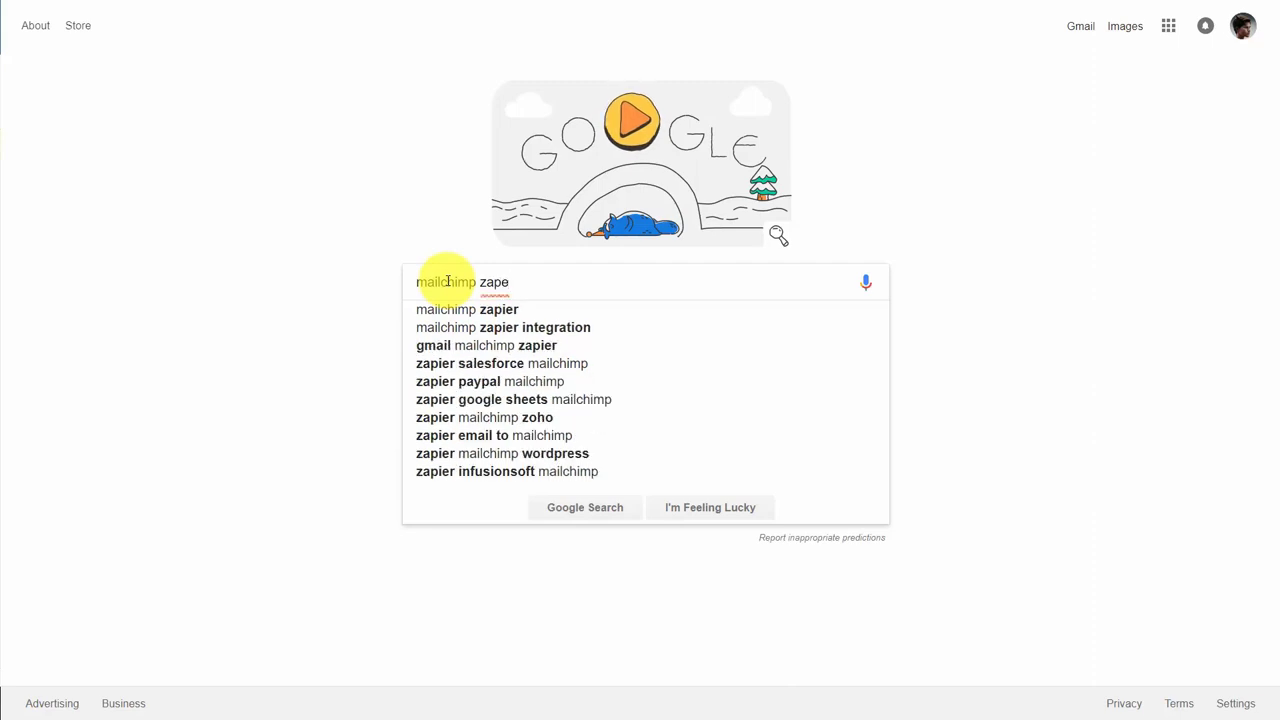
text(r)
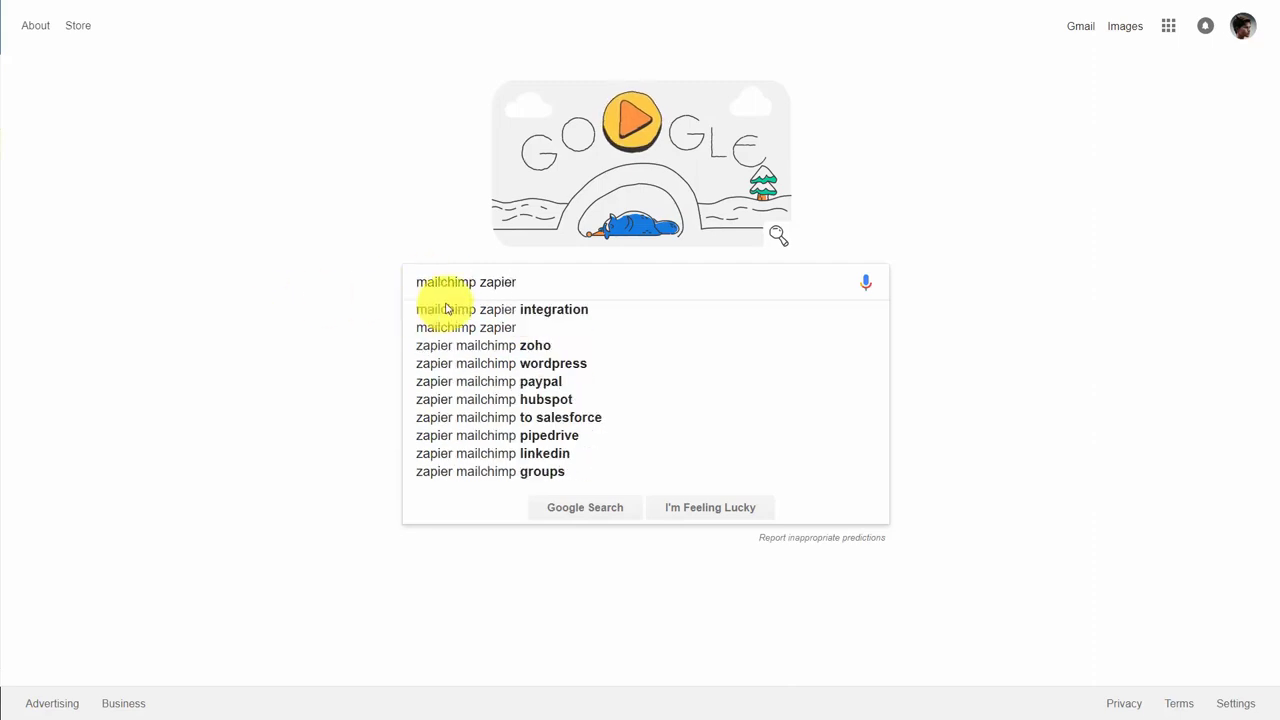
click(447, 309)
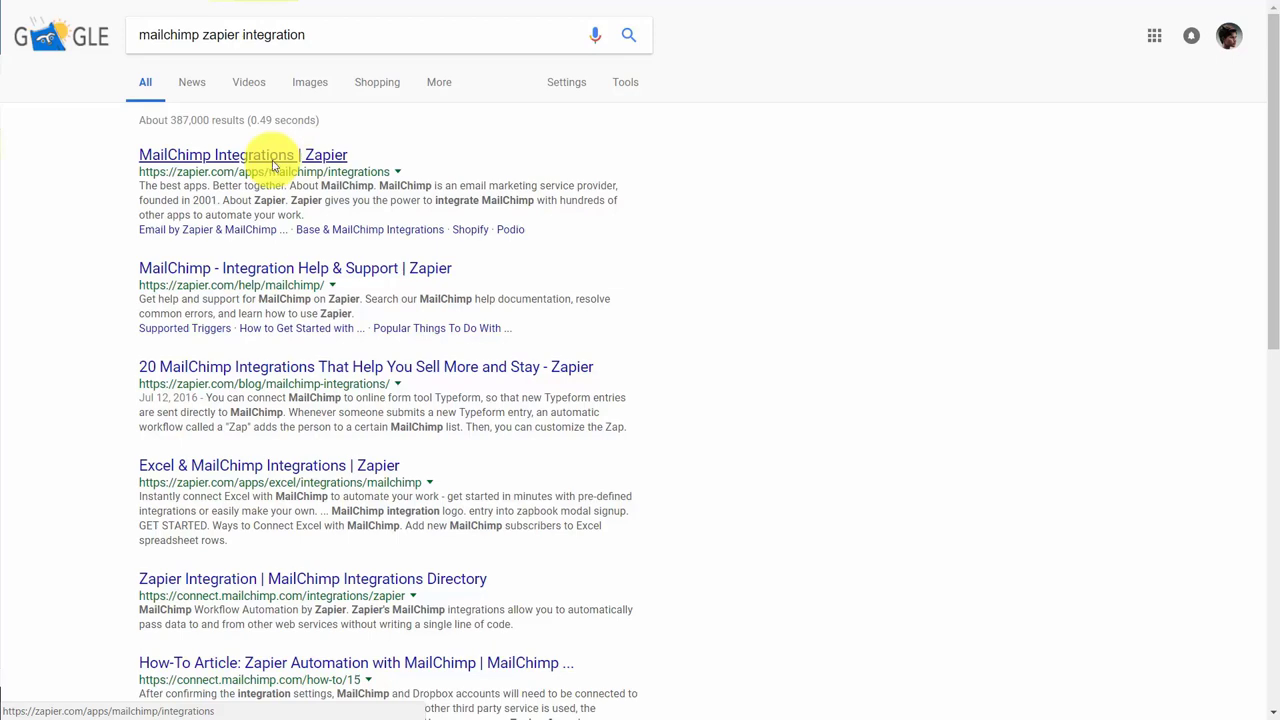
click(272, 160)
scroll(272, 165, down, 3)
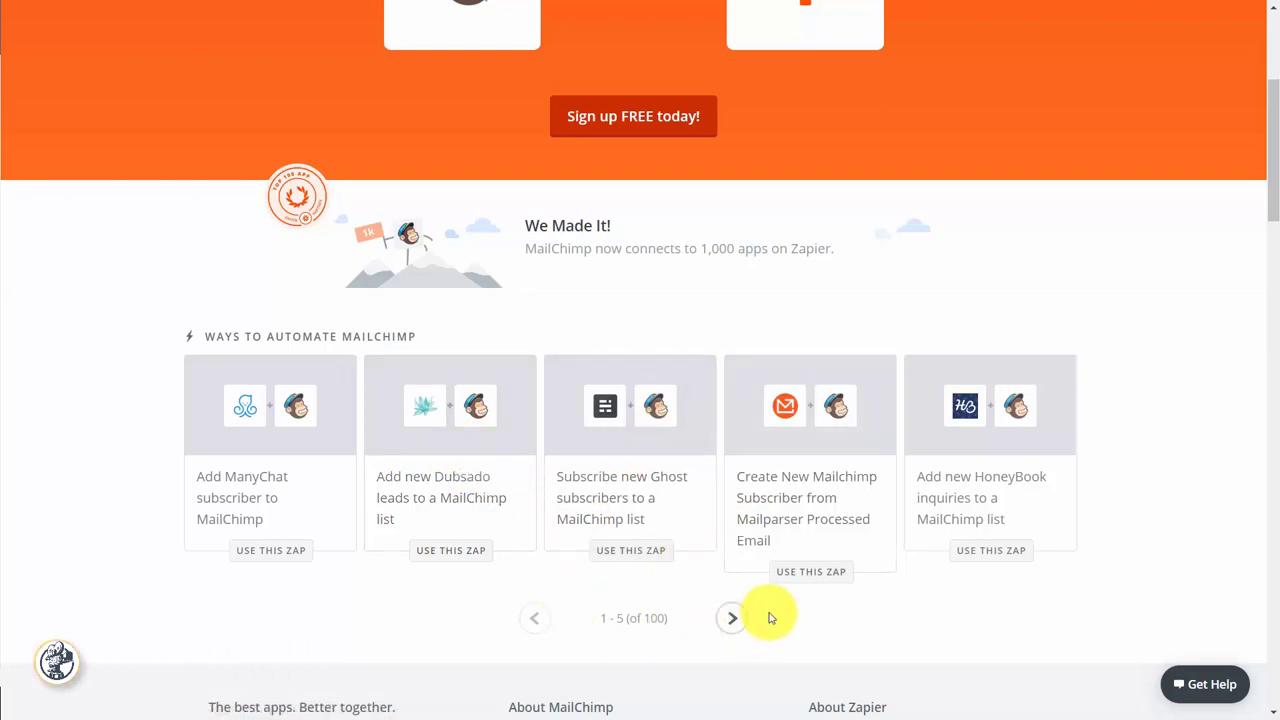
Jump to MailChimp zaps 96–100, then go to Zapier's Explore workflow ideas page.
click(710, 610)
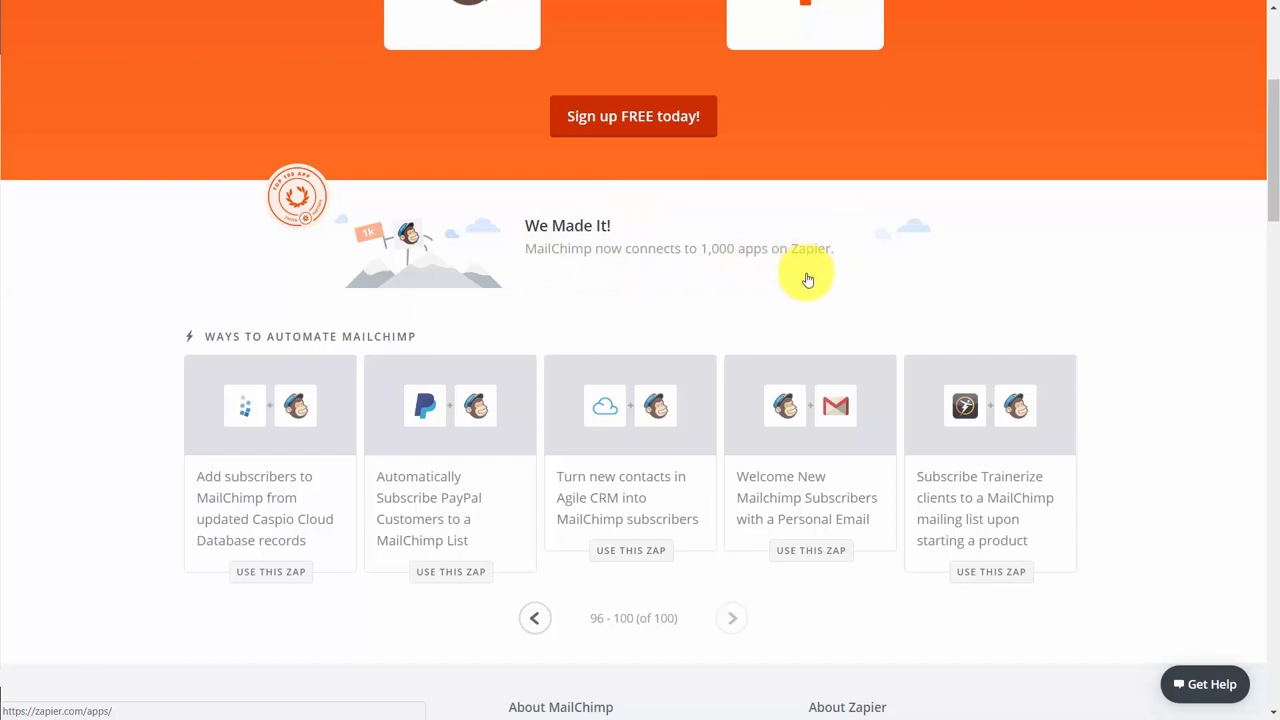
click(647, 119)
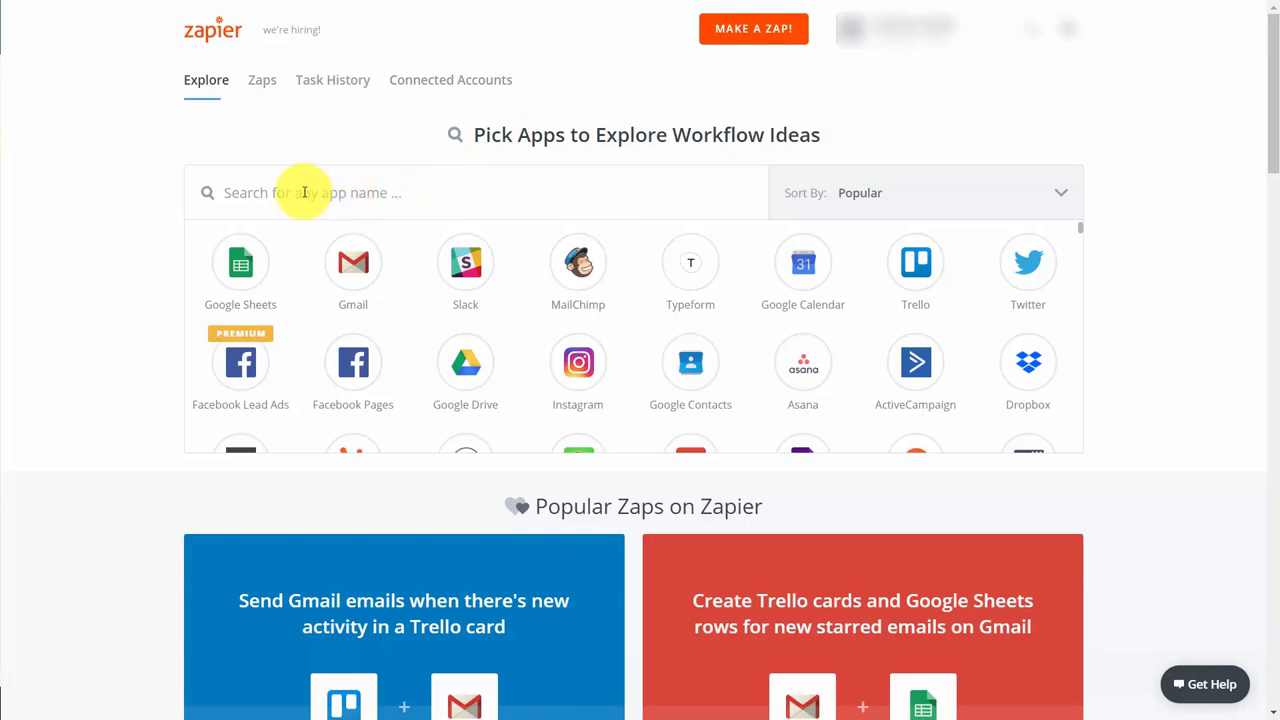
Pick MailChimp and GoToWebinar as apps and review the Perfect Matches zaps linking them.
text(mailchimp)
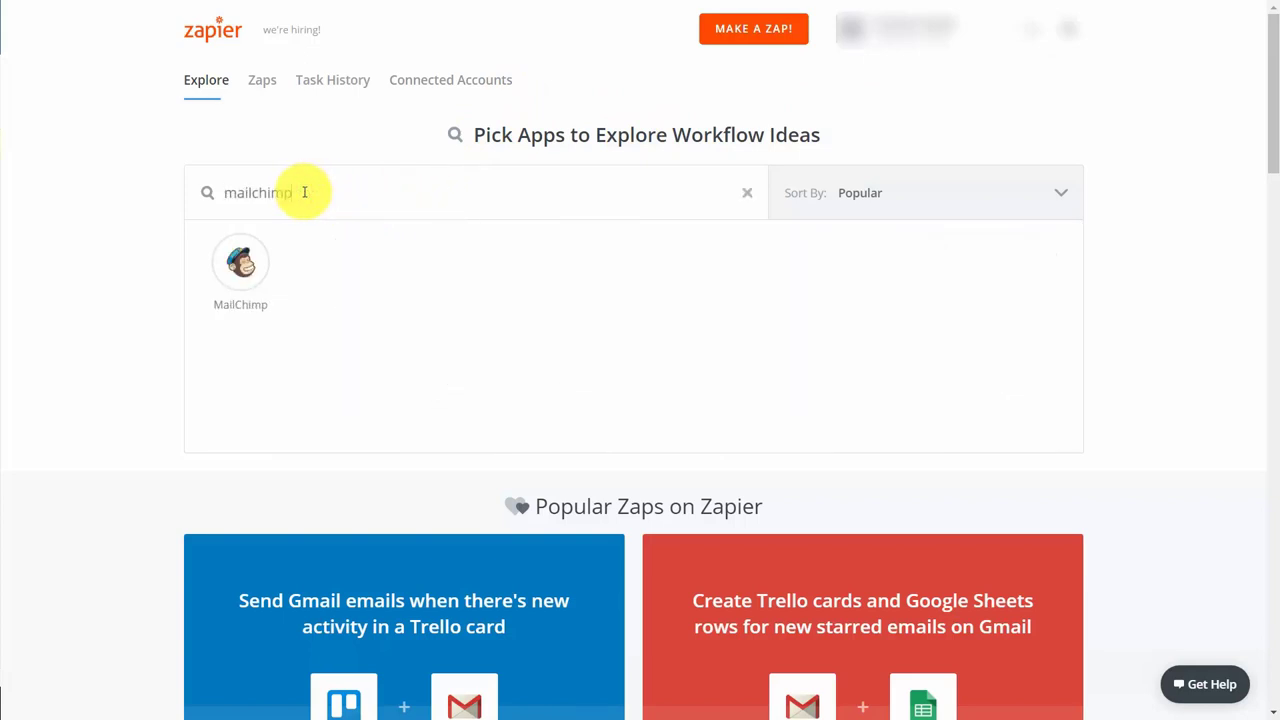
click(233, 272)
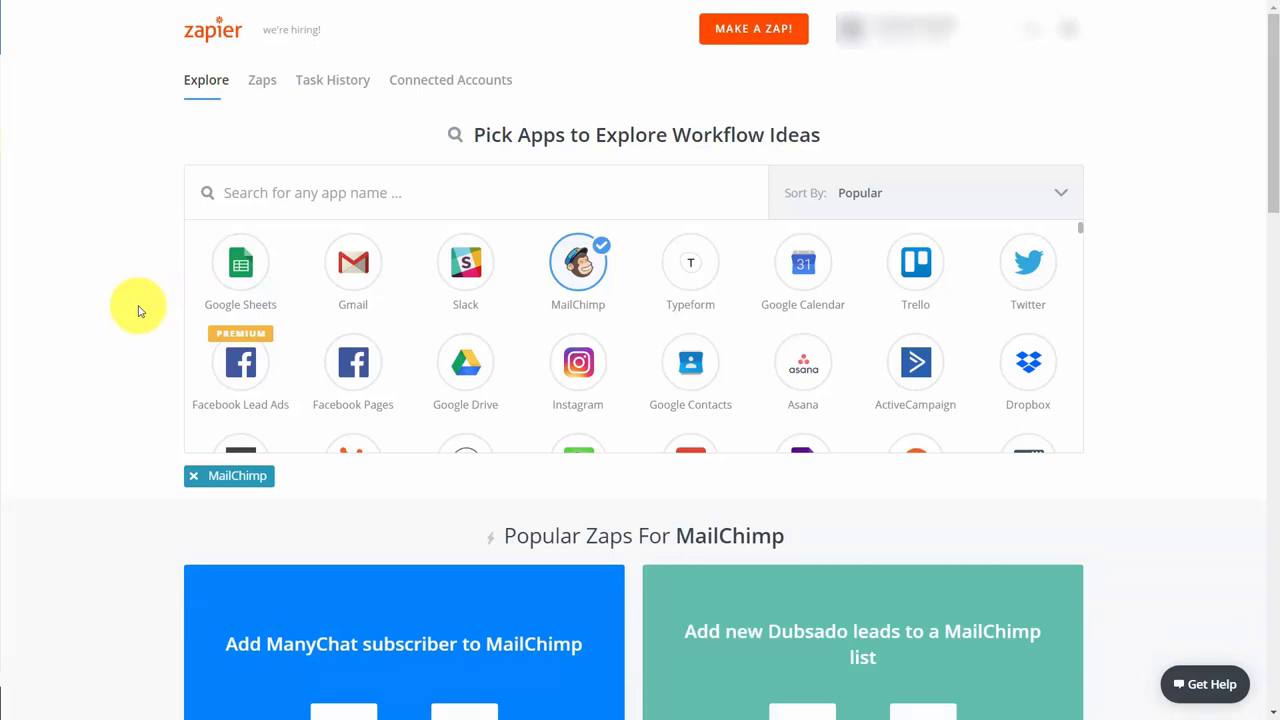
click(271, 204)
text(gotowebinar)
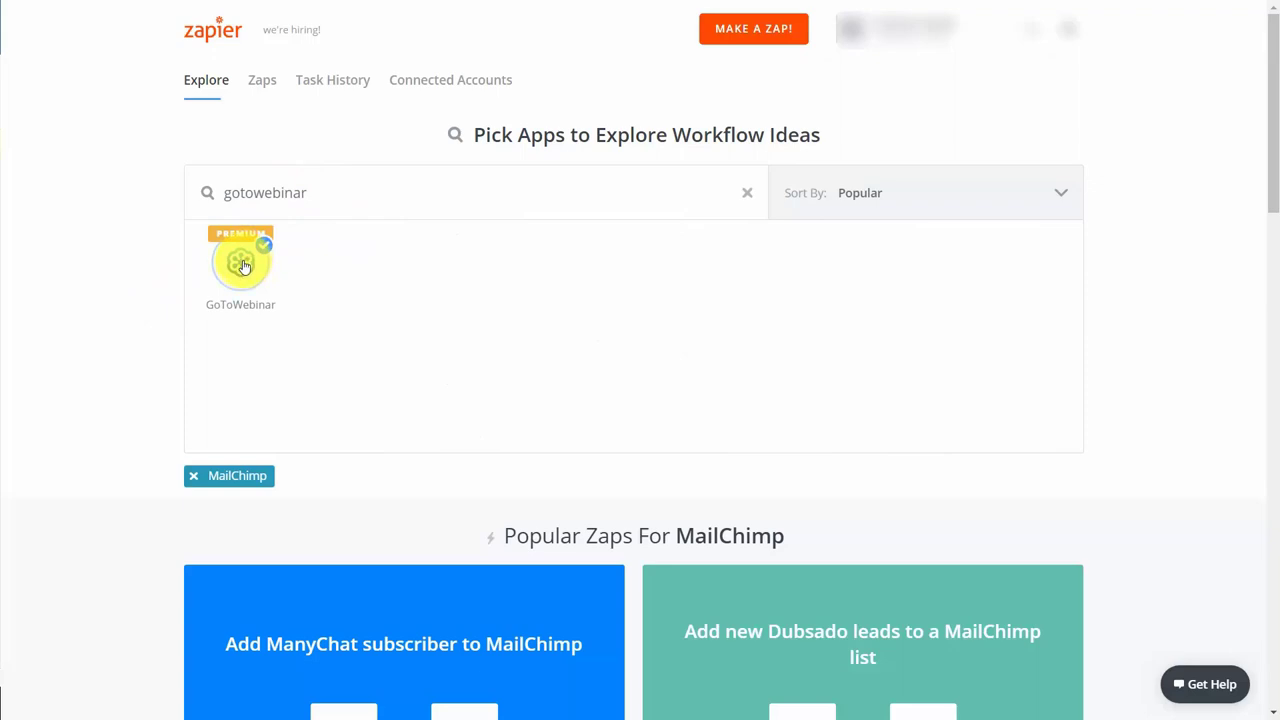
click(243, 265)
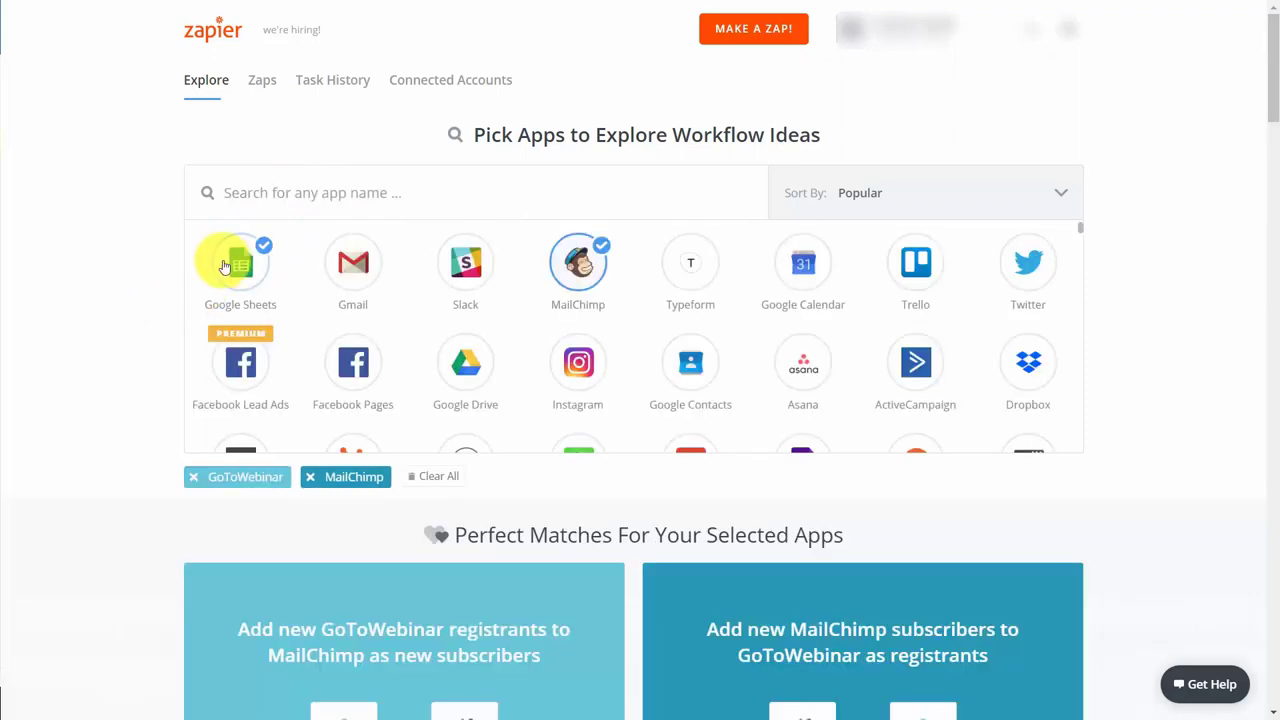
scroll(207, 258, down, 2)
scroll(137, 277, down, 3)
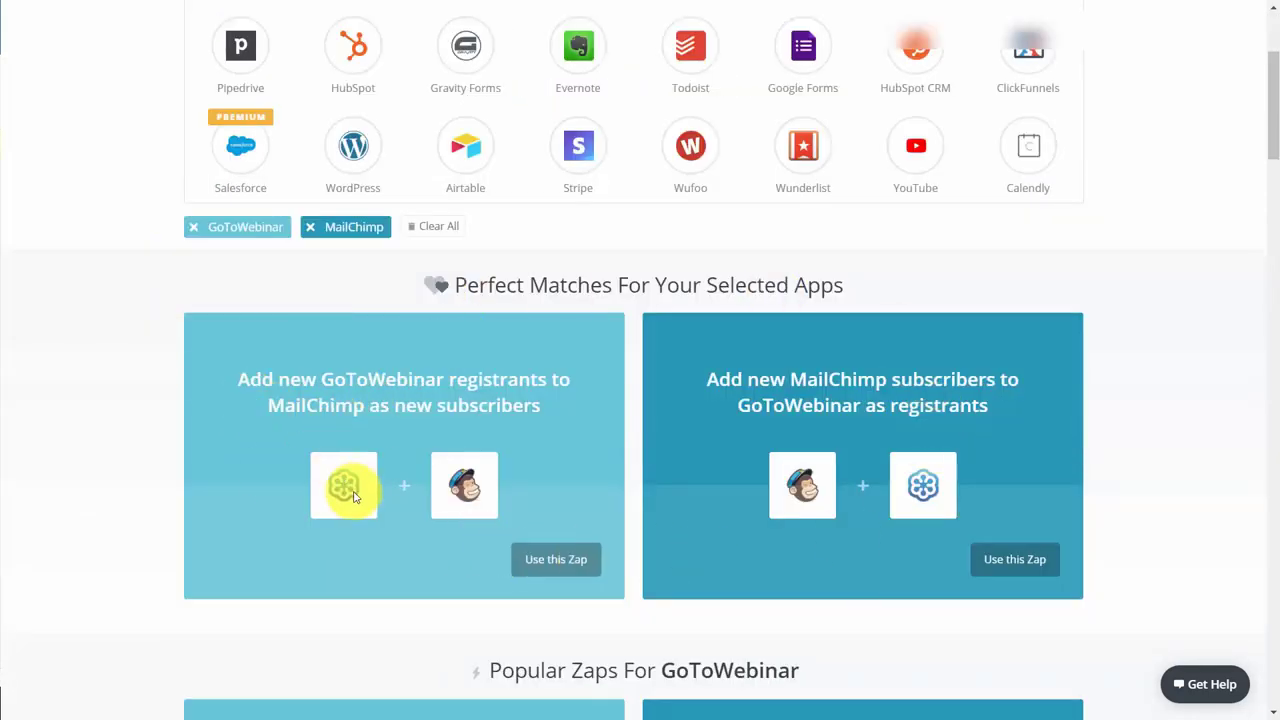
scroll(352, 500, up, 3)
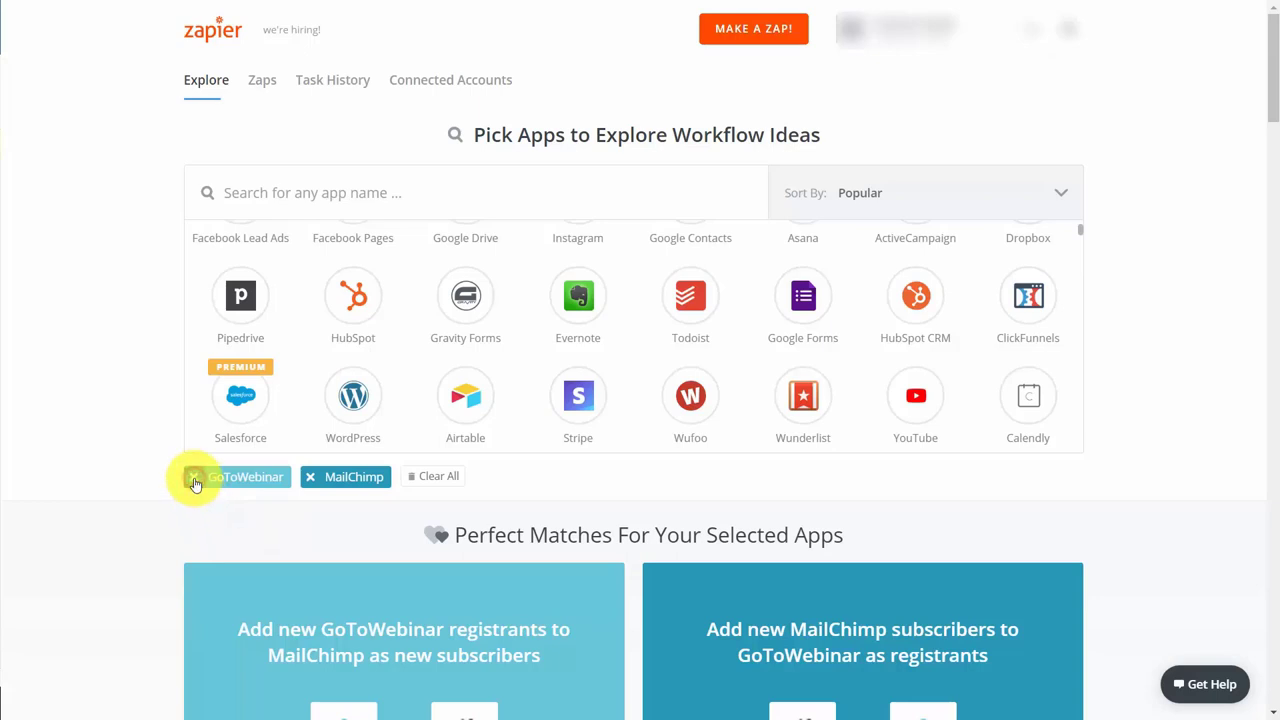
Remove GoToWebinar from the picks so only popular MailChimp zaps are listed.
click(195, 479)
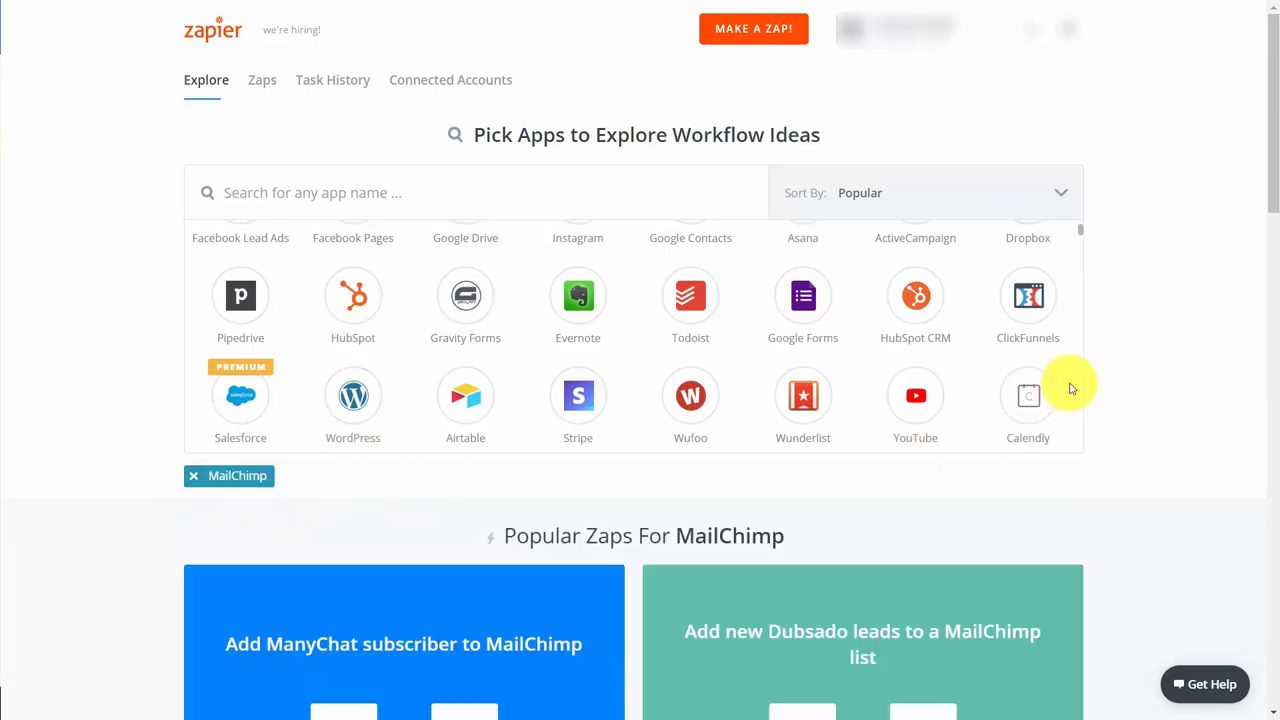
click(1163, 352)
scroll(1163, 352, down, 10)
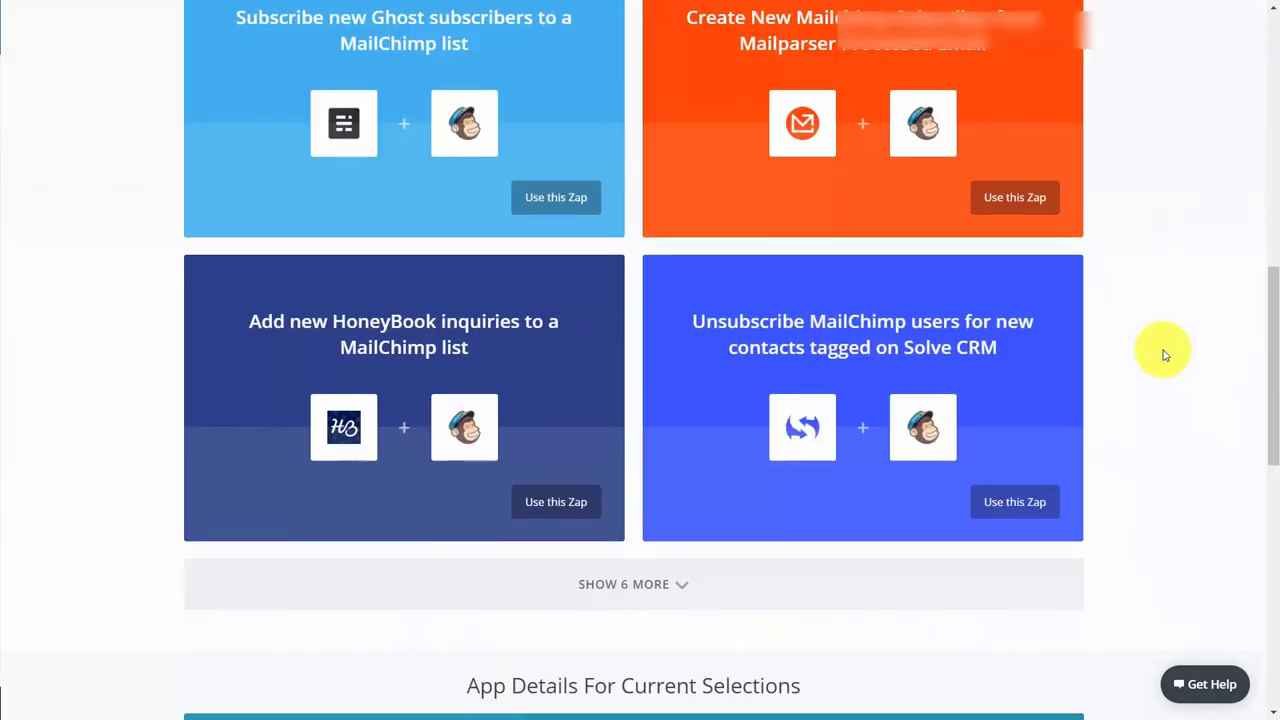
scroll(1163, 352, down, 5)
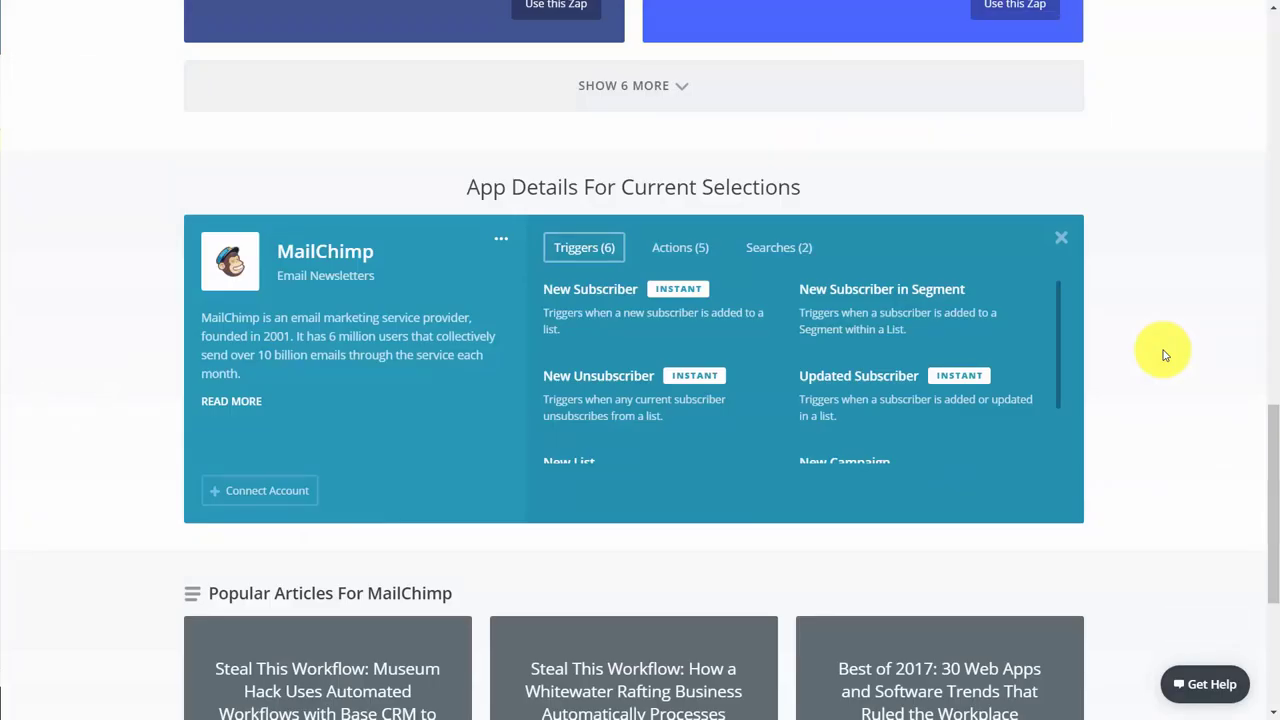
Show 6 and then 12 more MailChimp zaps, and open the GoToWebinar registrants zap.
click(684, 88)
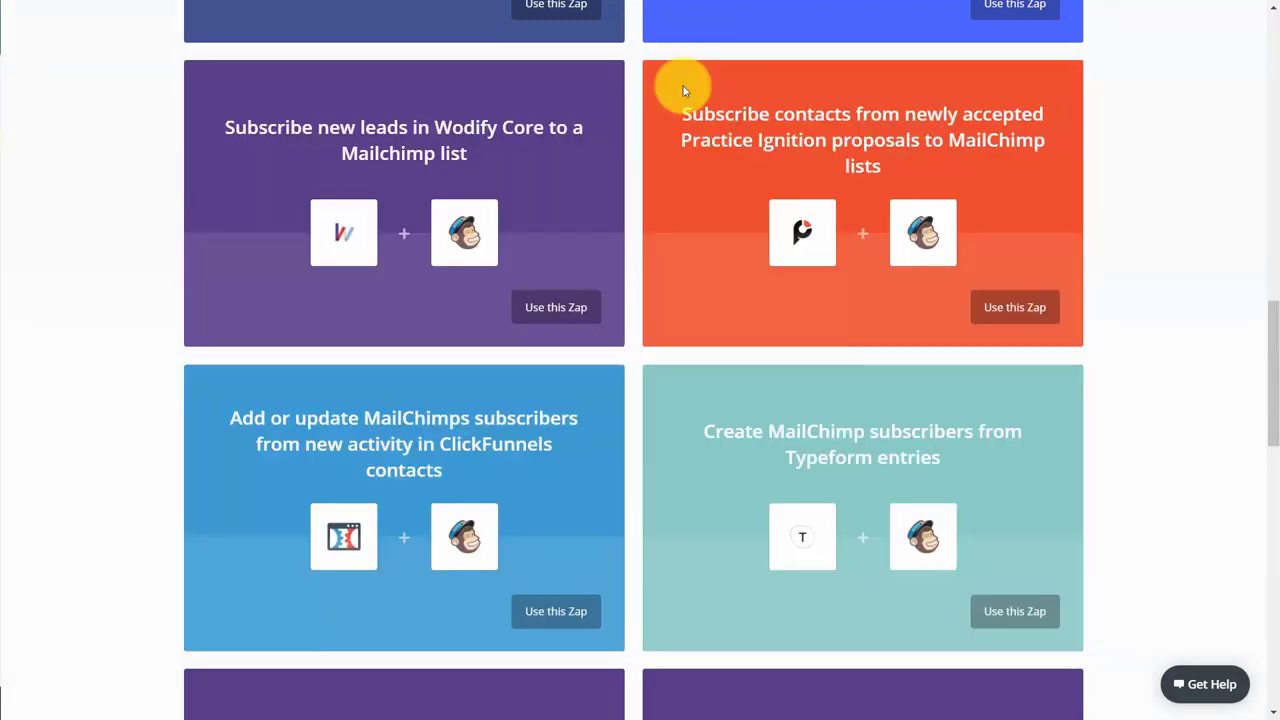
scroll(673, 145, down, 7)
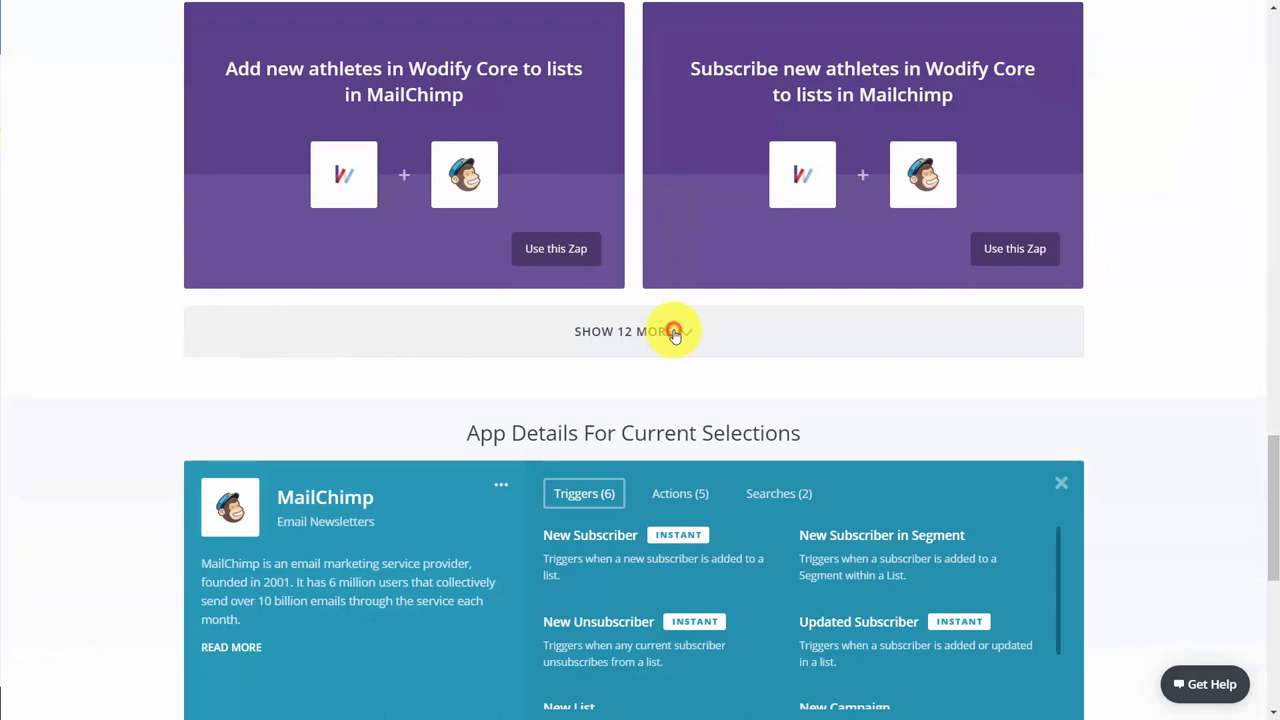
click(674, 333)
scroll(674, 331, down, 9)
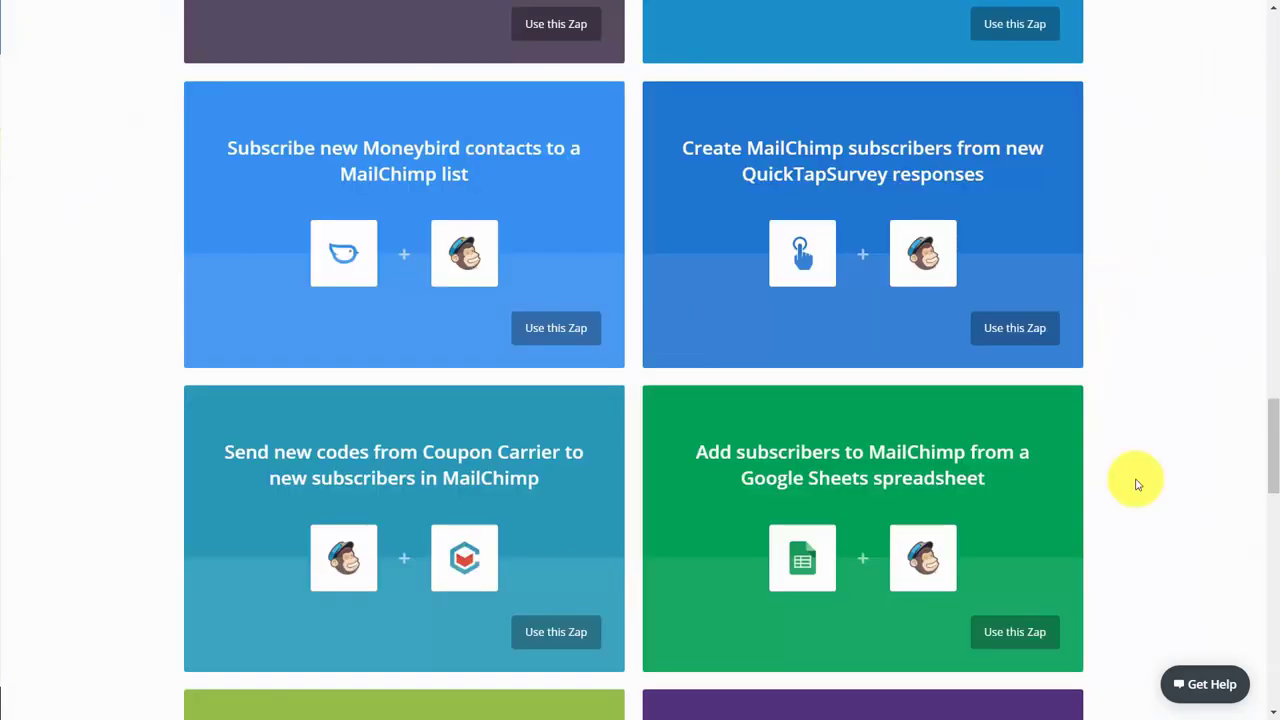
scroll(1137, 485, up, 20)
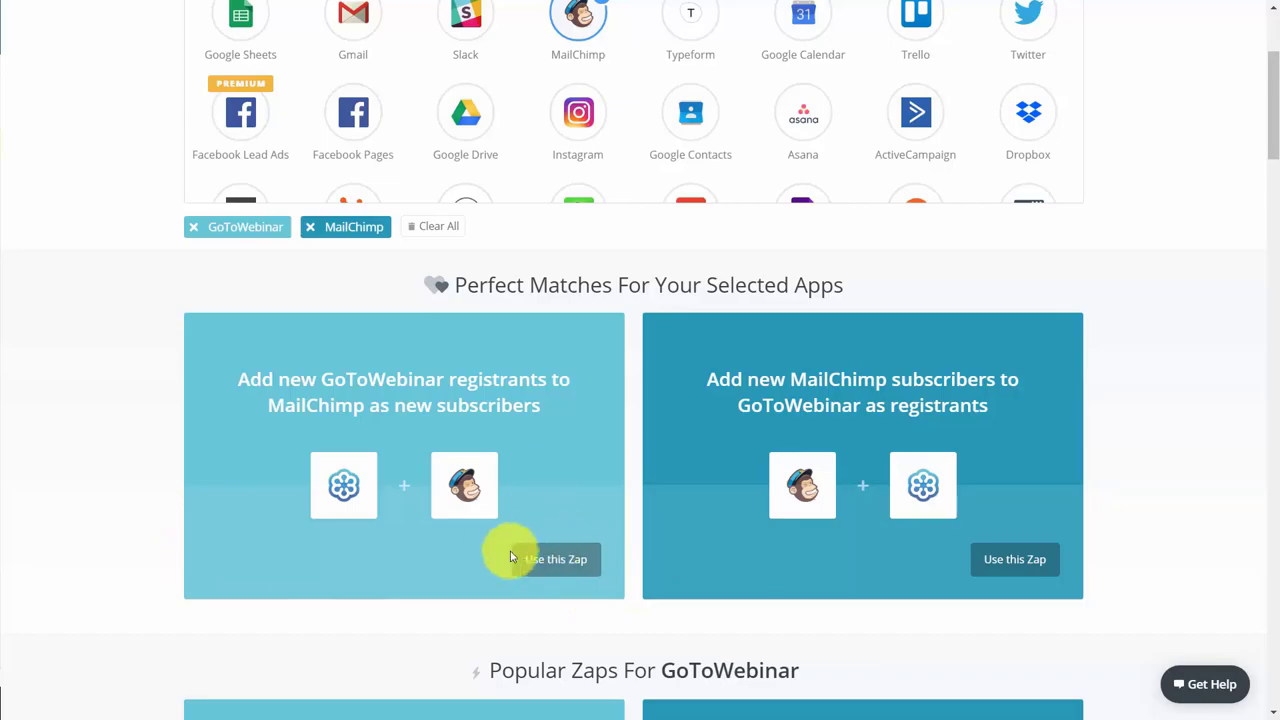
click(557, 543)
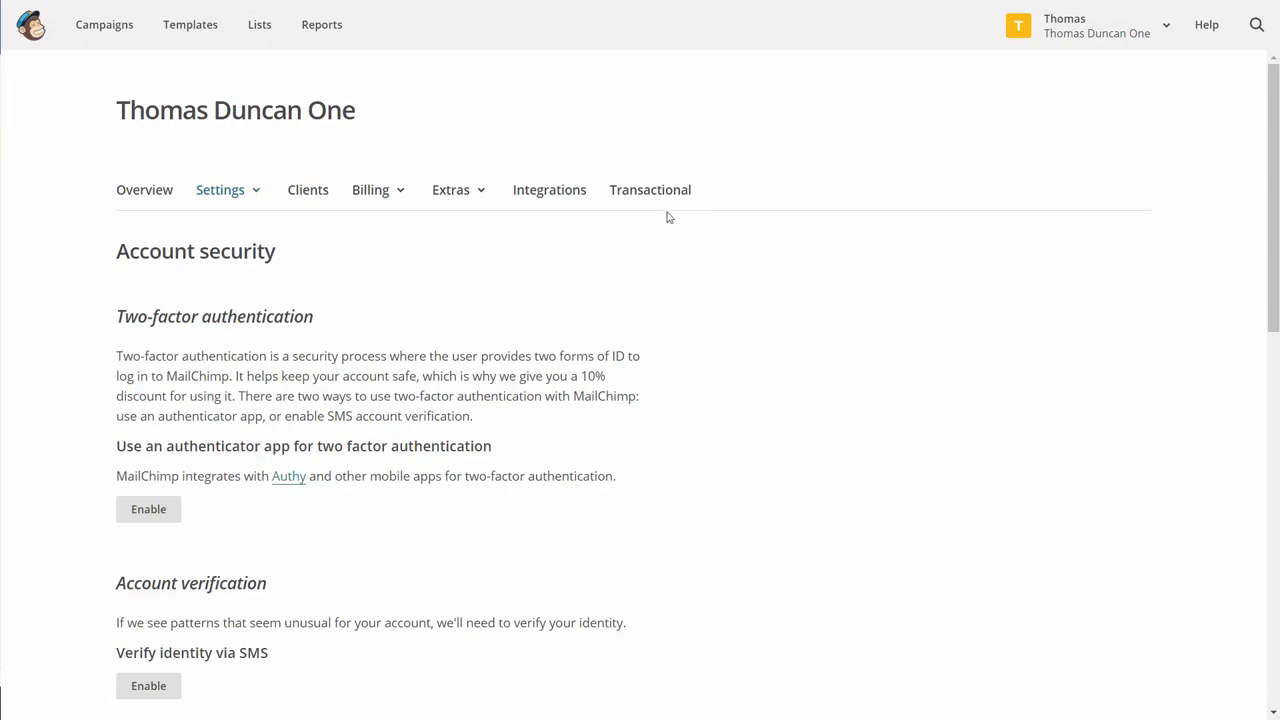
Submit the authenticator app's six-digit code to enable two-factor authentication.
click(257, 196)
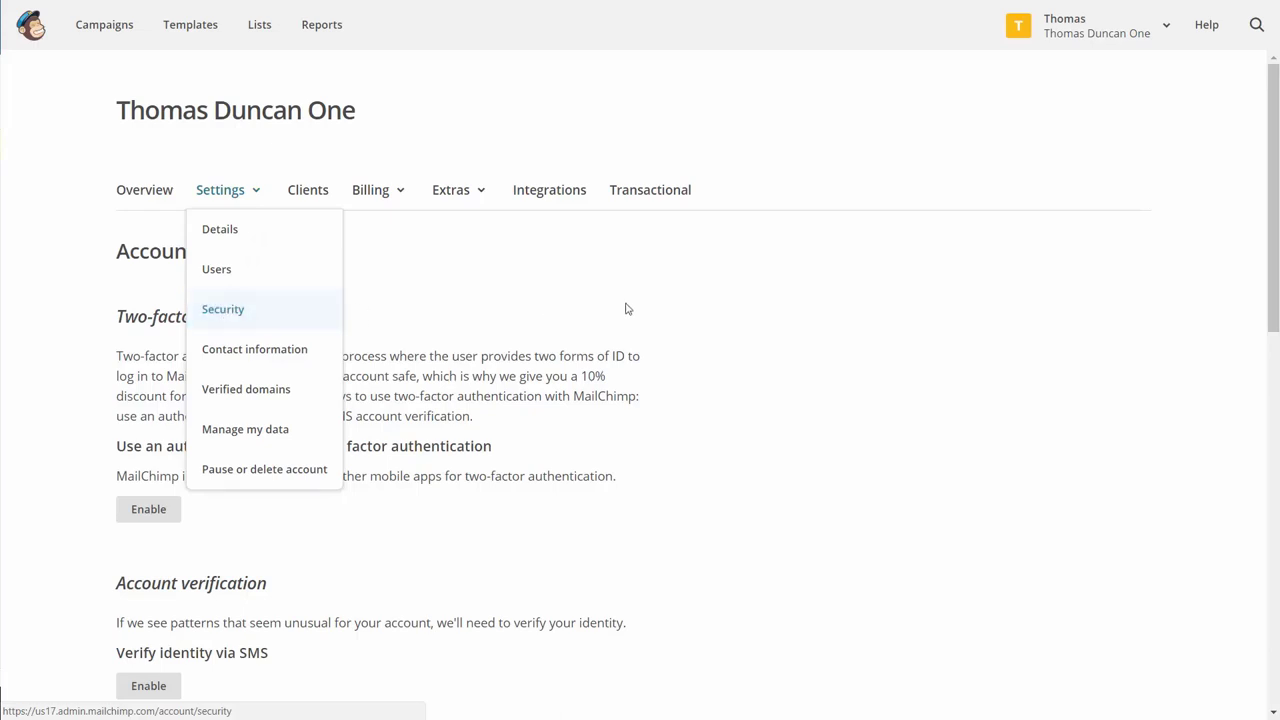
click(320, 210)
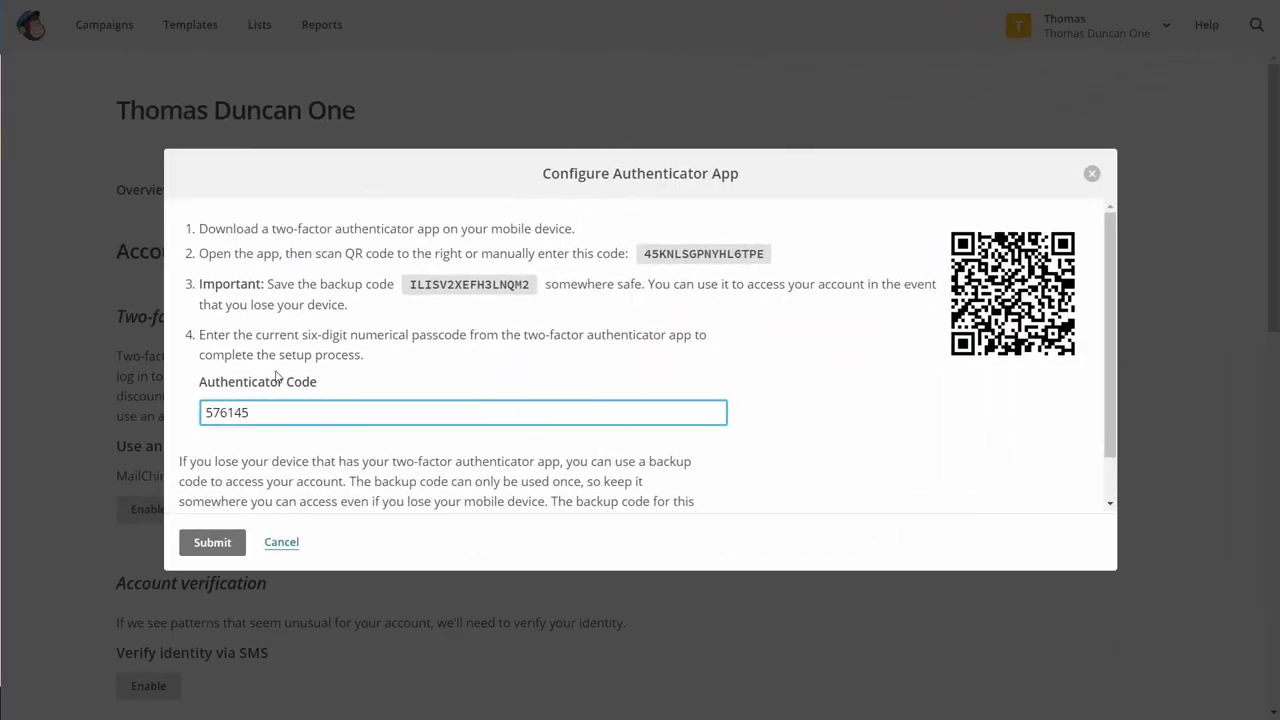
click(204, 549)
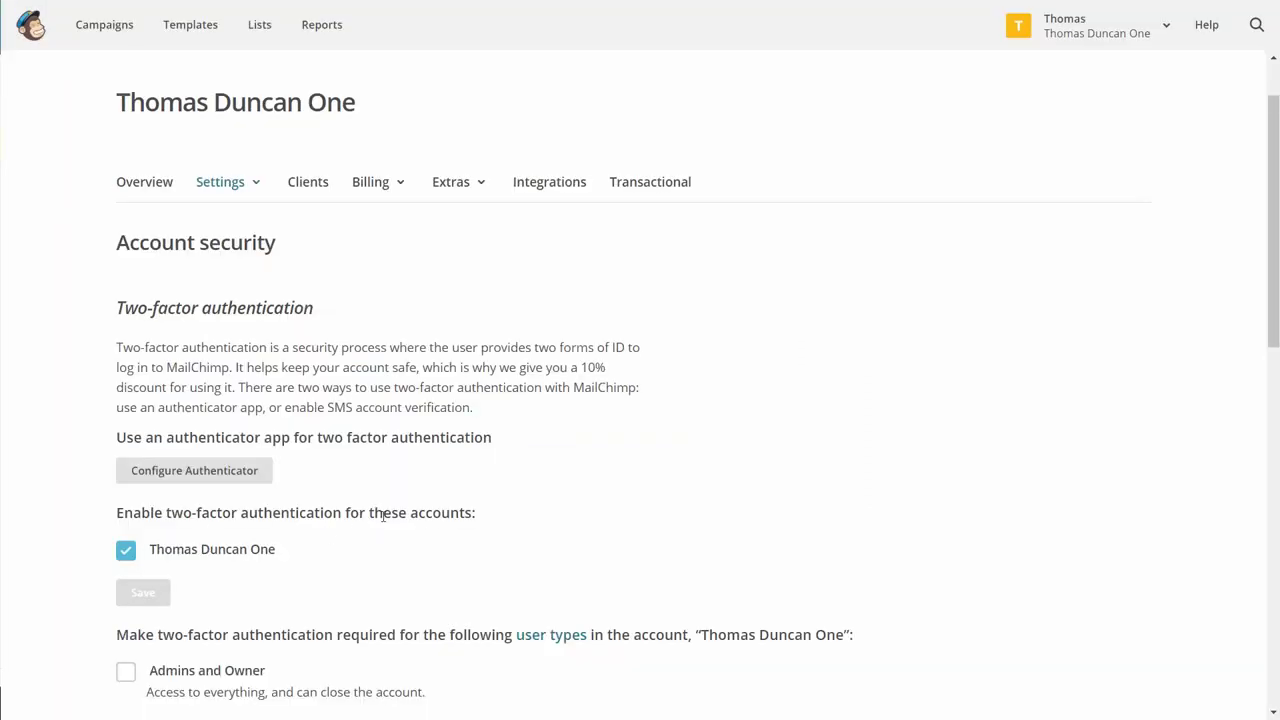
Require two-factor for Managers, Authors and Viewers, leaving Admins and Owner exempt, and save.
scroll(430, 458, down, 2)
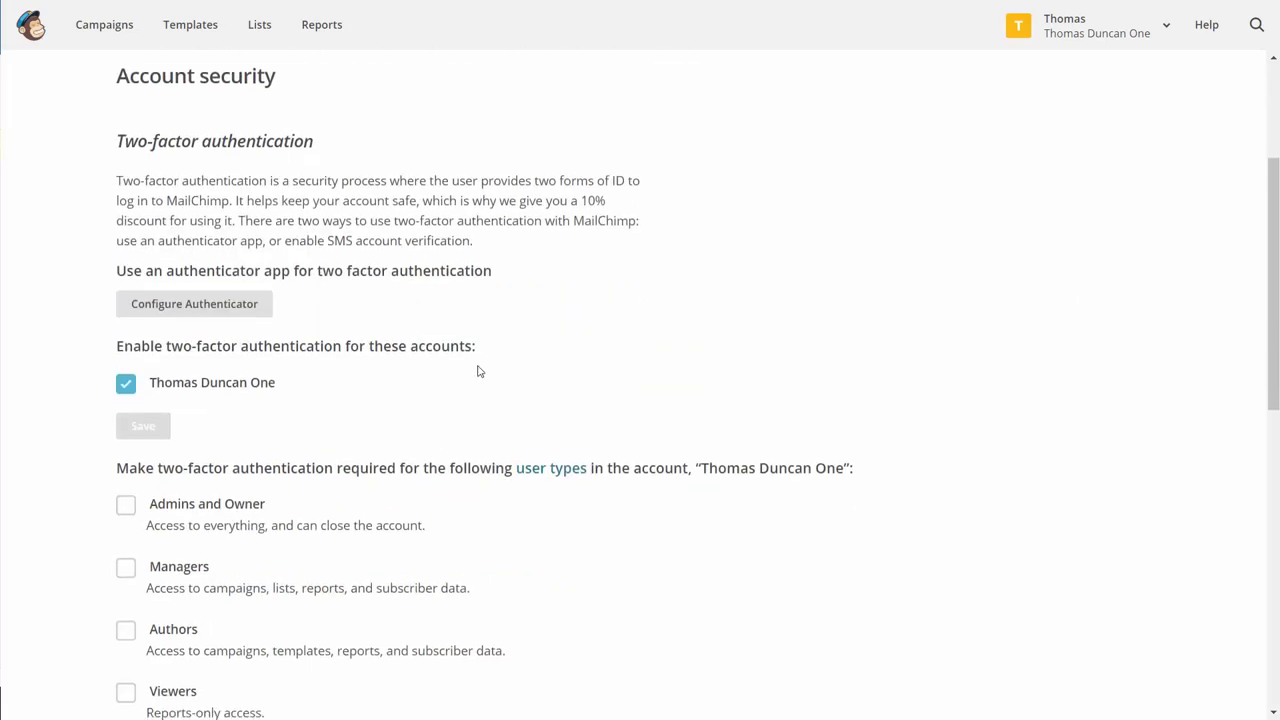
scroll(478, 372, down, 1)
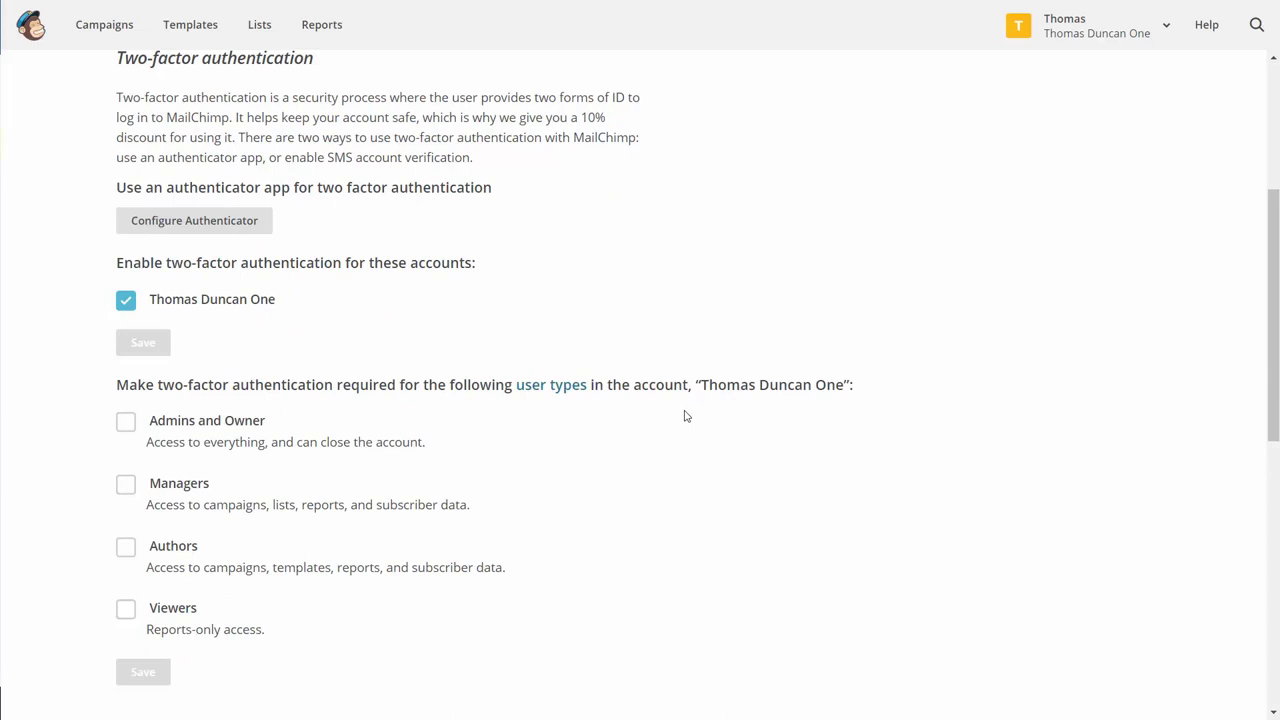
click(537, 569)
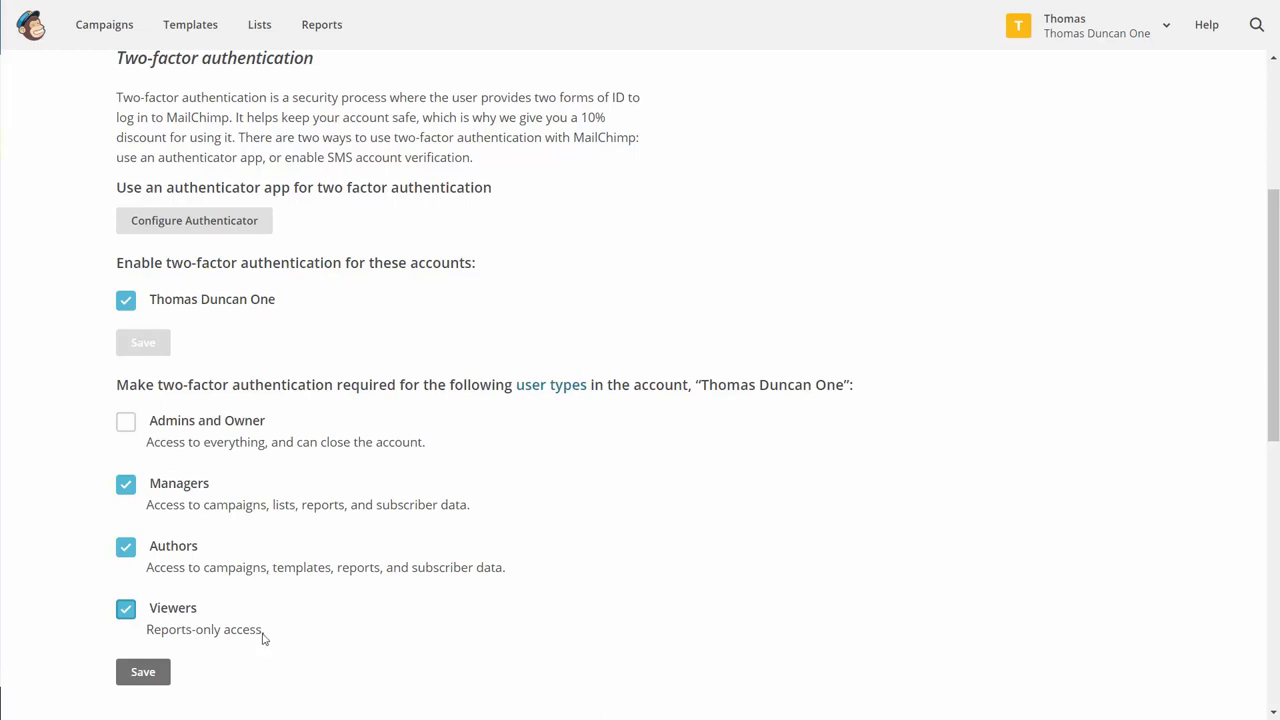
scroll(263, 637, down, 2)
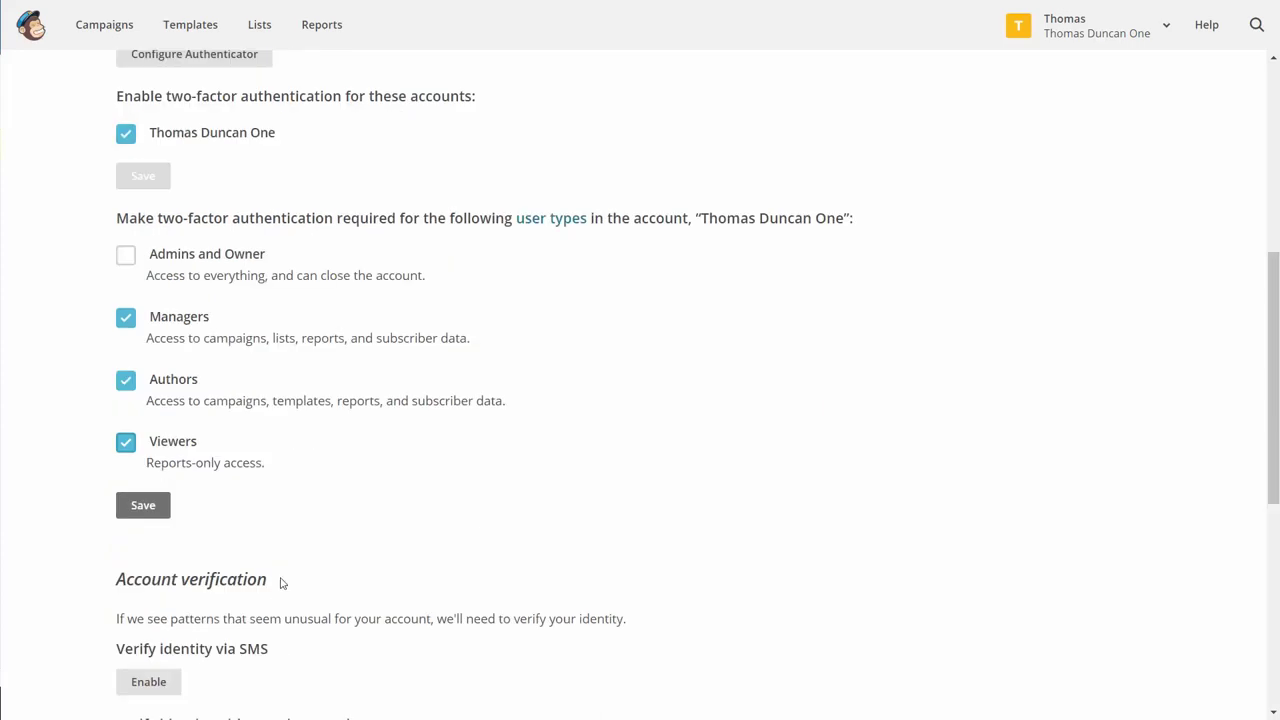
click(143, 507)
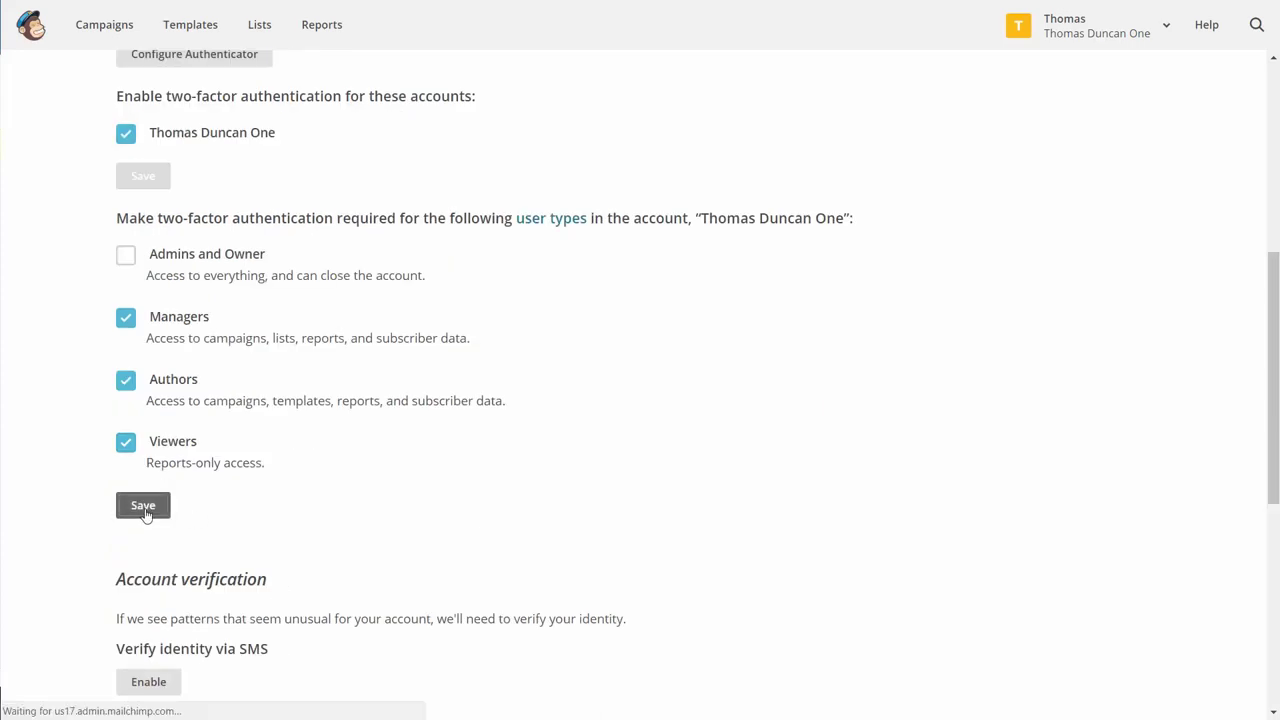
scroll(455, 447, down, 3)
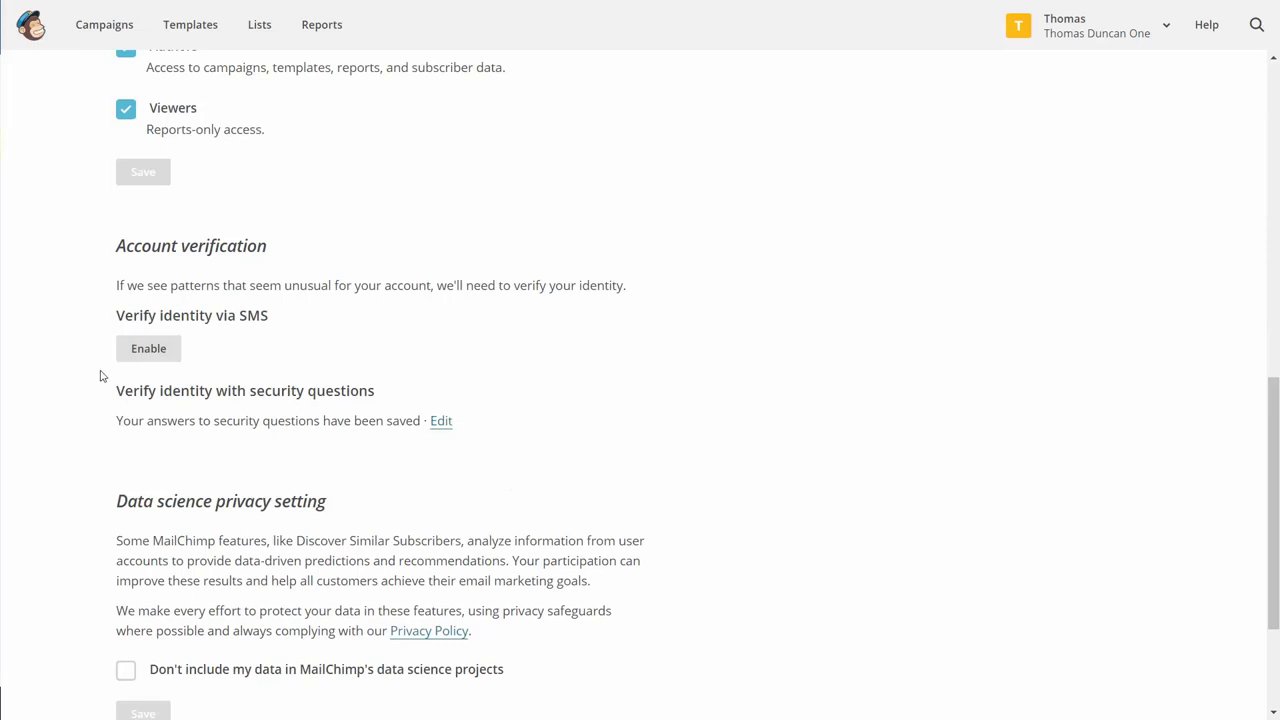
Verify the account's mobile phone number with the SMS code, then edit the security question answers.
click(155, 357)
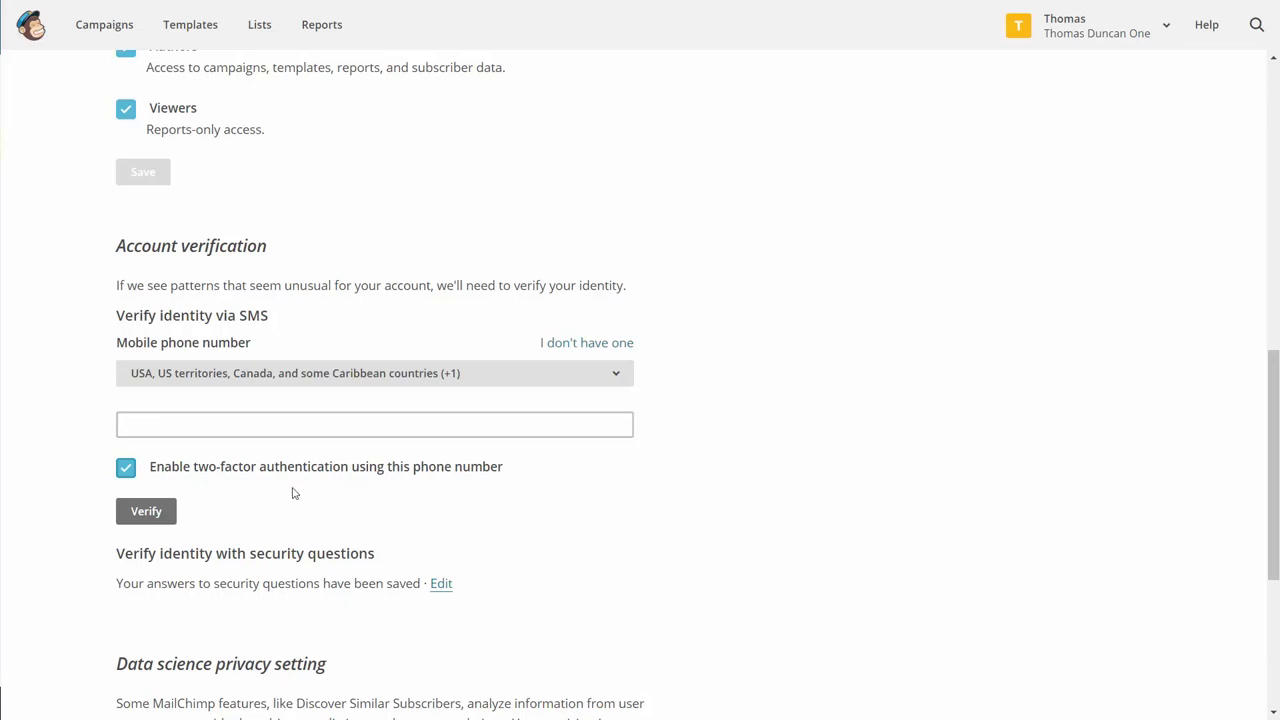
click(185, 421)
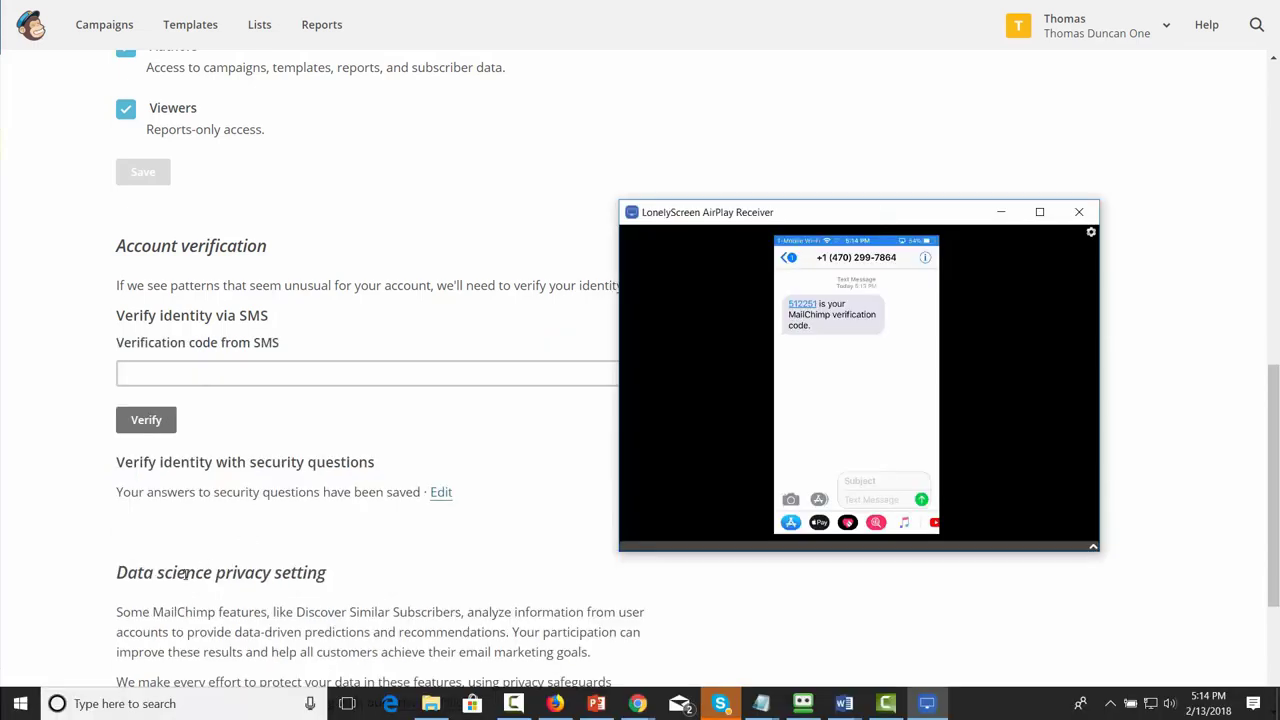
click(211, 376)
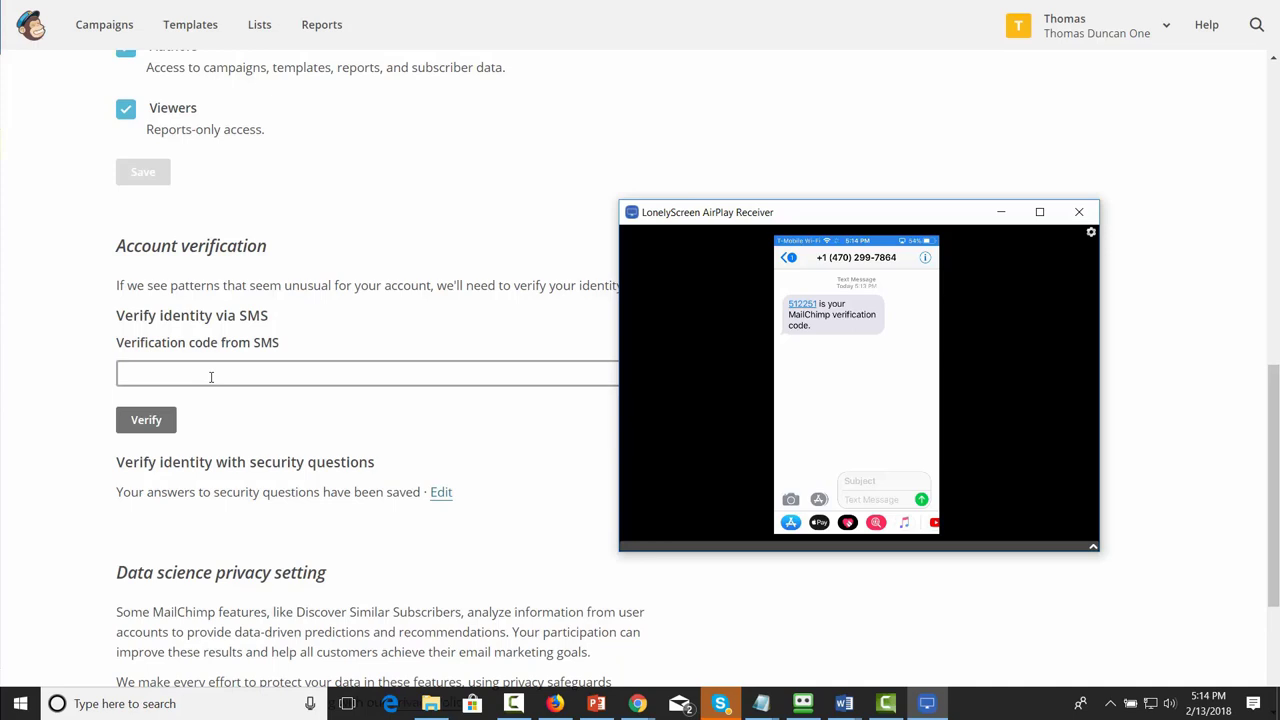
click(136, 426)
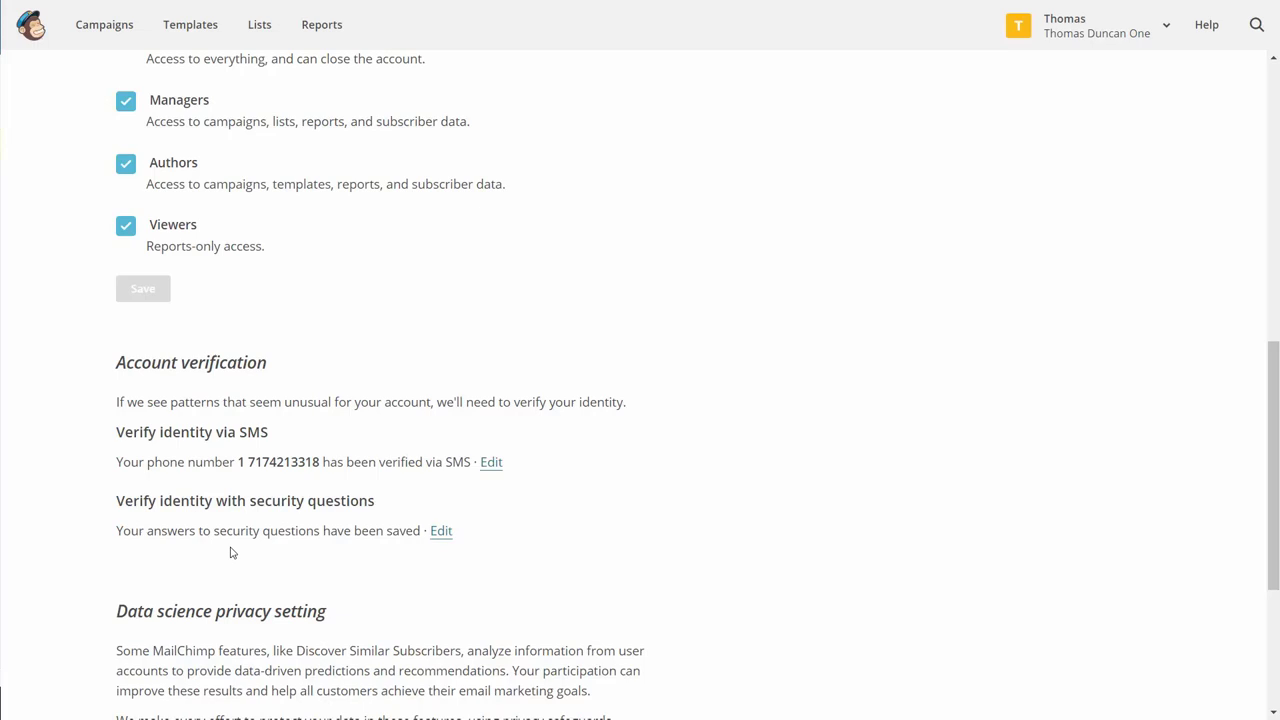
click(441, 533)
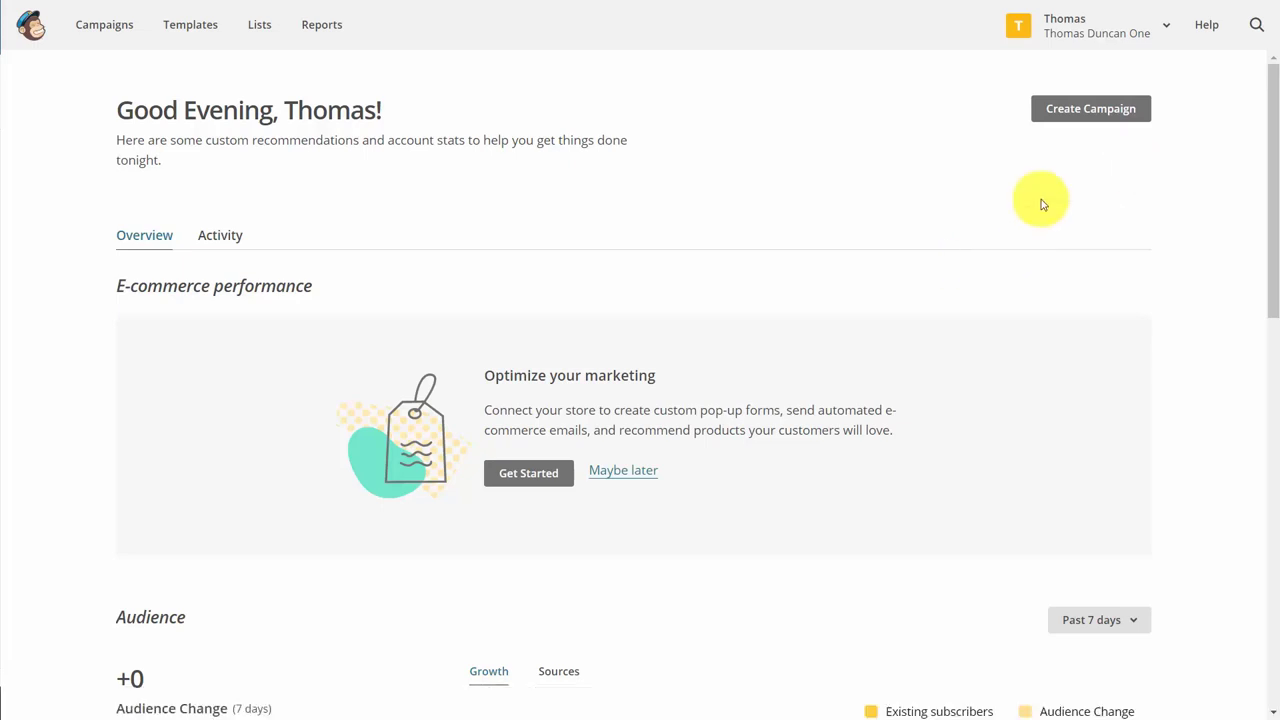
Go to Profile > Settings > Verified domains from the account menu.
click(1171, 29)
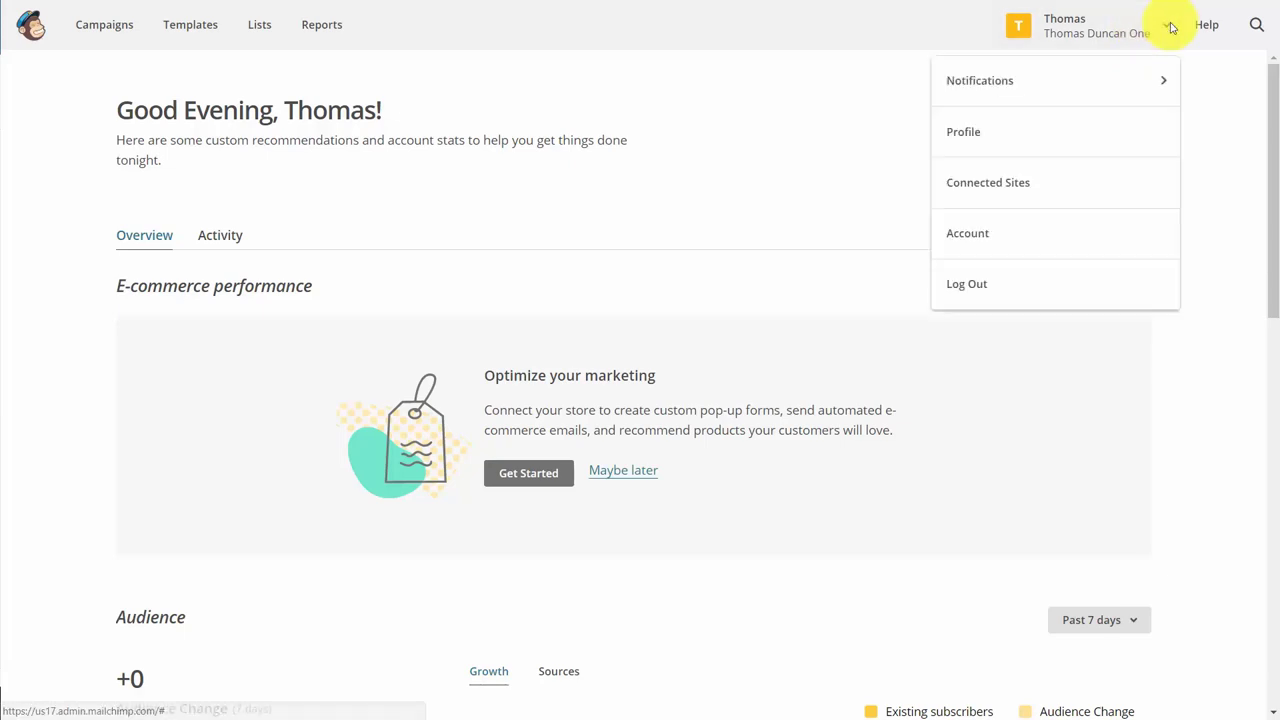
click(968, 137)
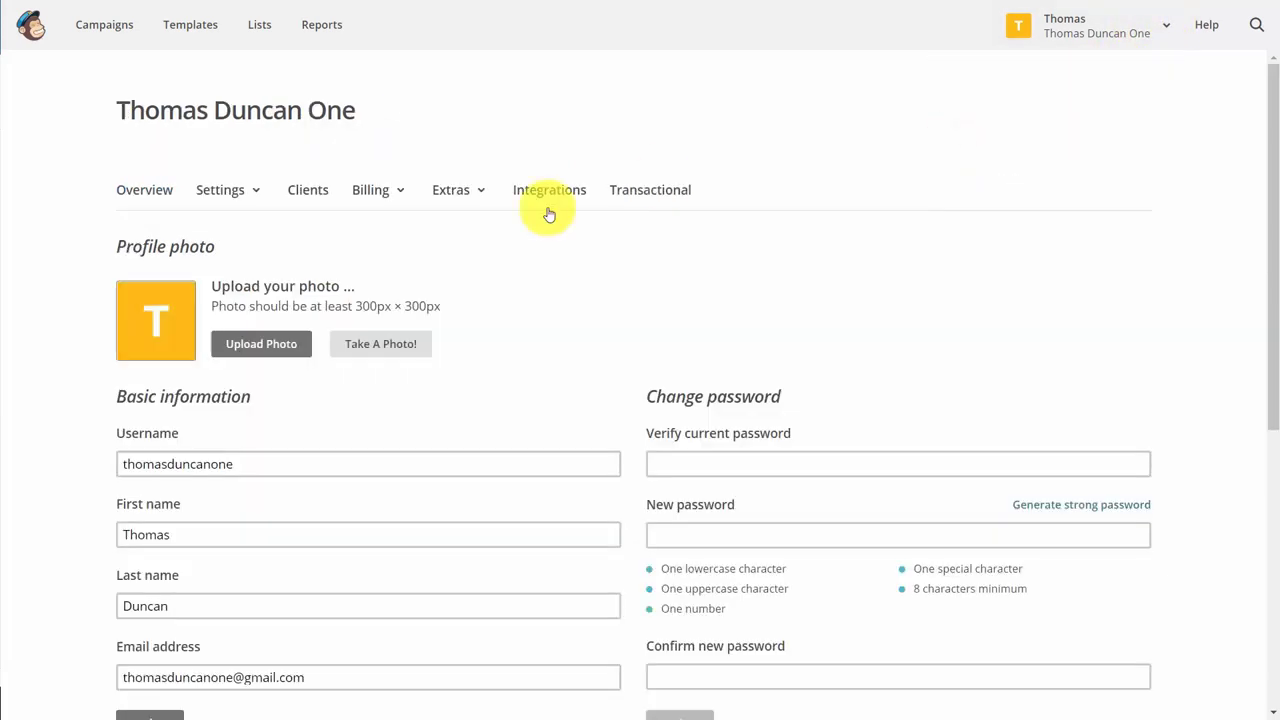
click(250, 193)
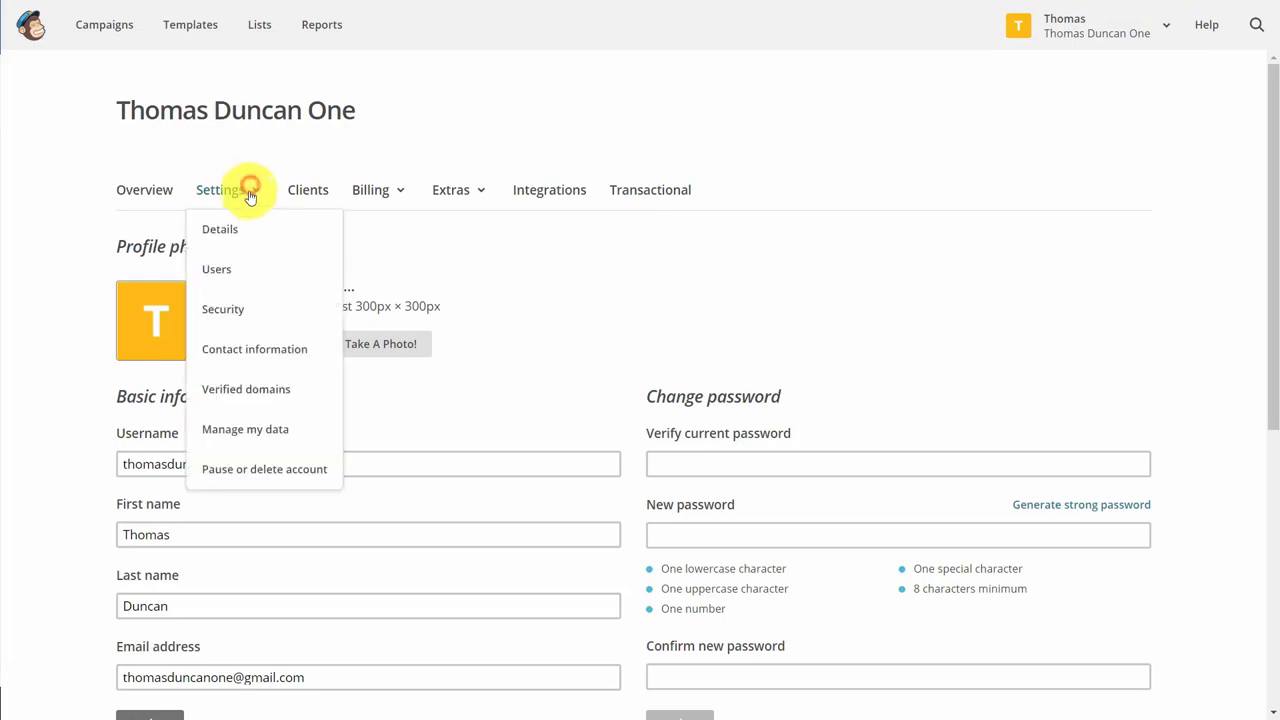
click(255, 396)
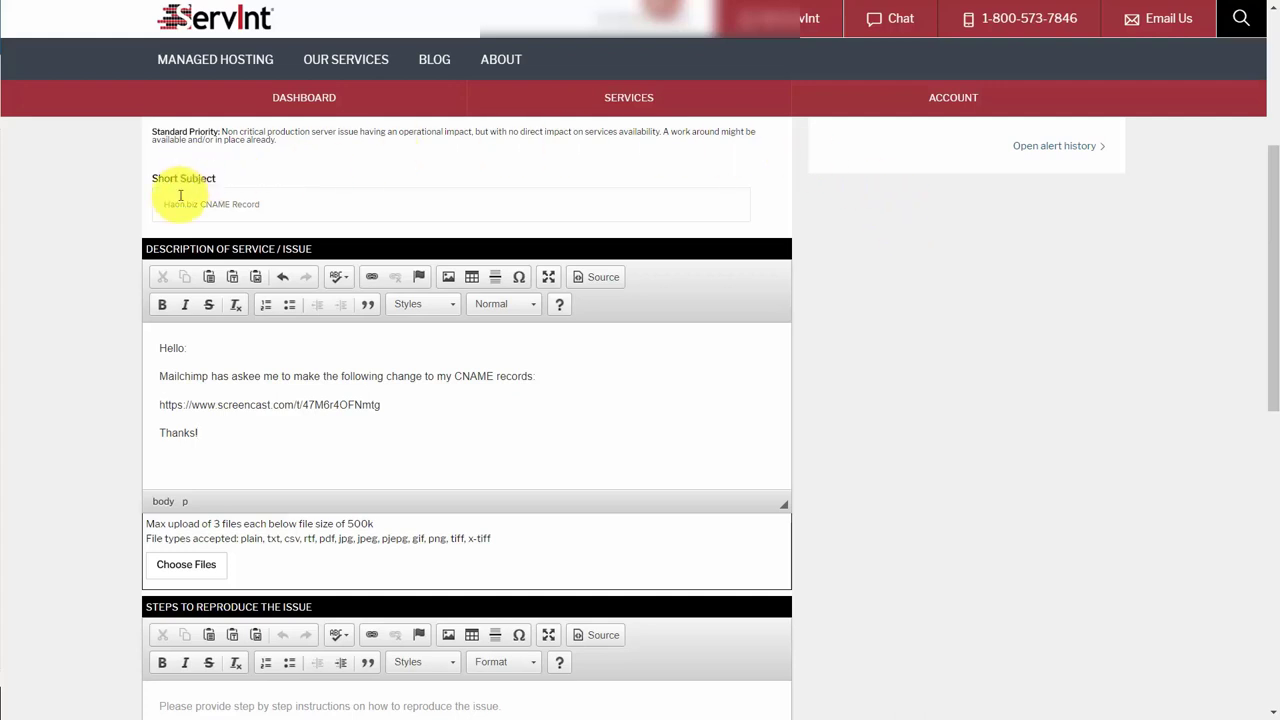
Continue writing the ServInt ticket description requesting the CNAME record change.
click(324, 460)
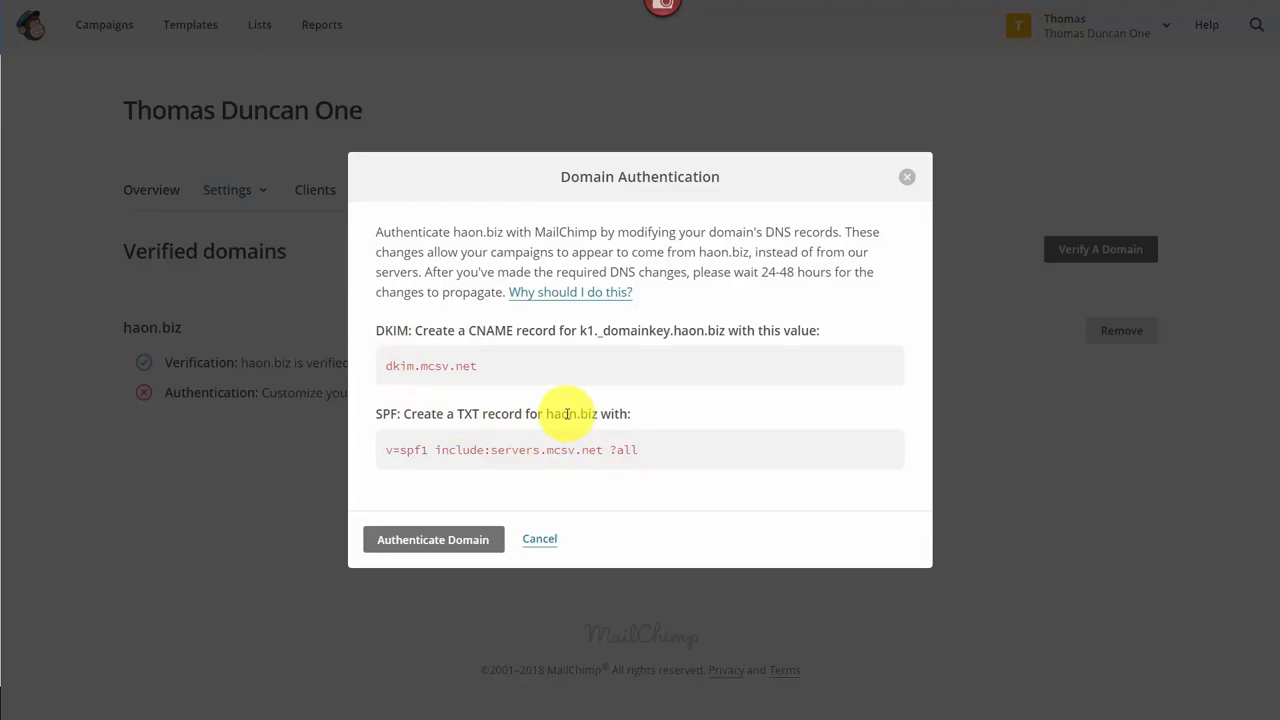
Start a new CNAME record in the DNS records table.
key(ctrl+Tab)
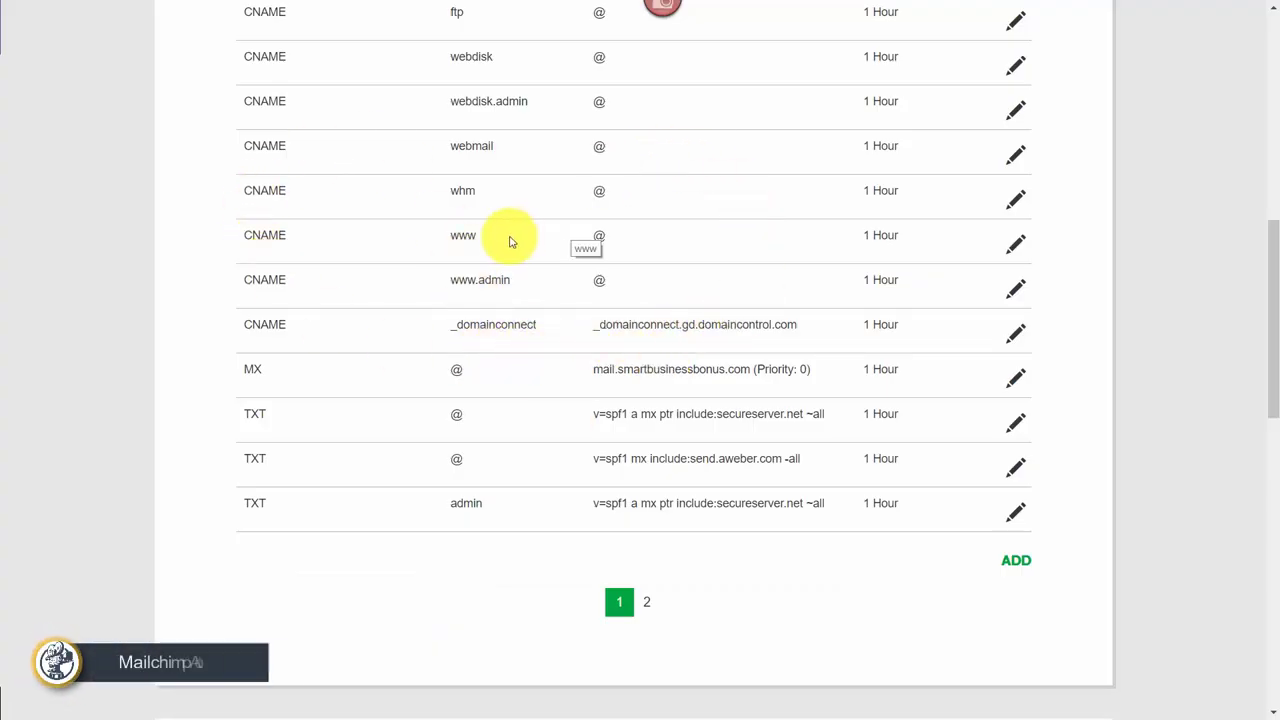
click(1016, 562)
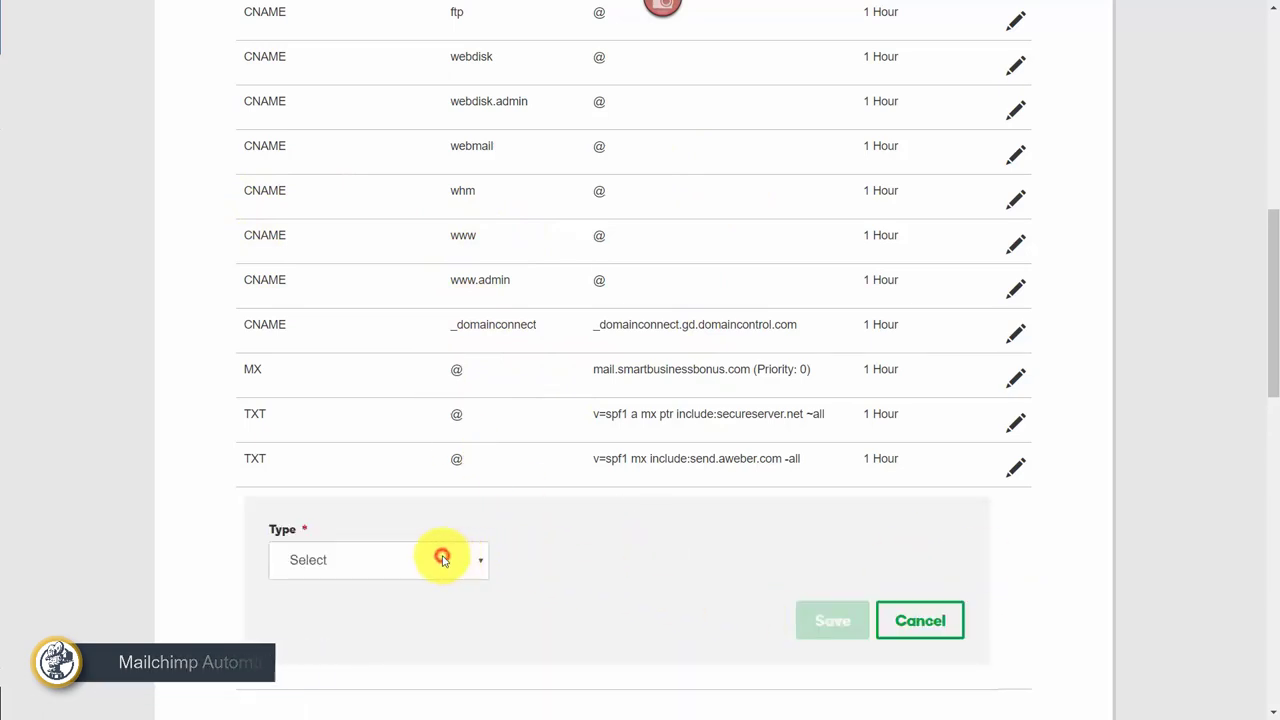
click(444, 560)
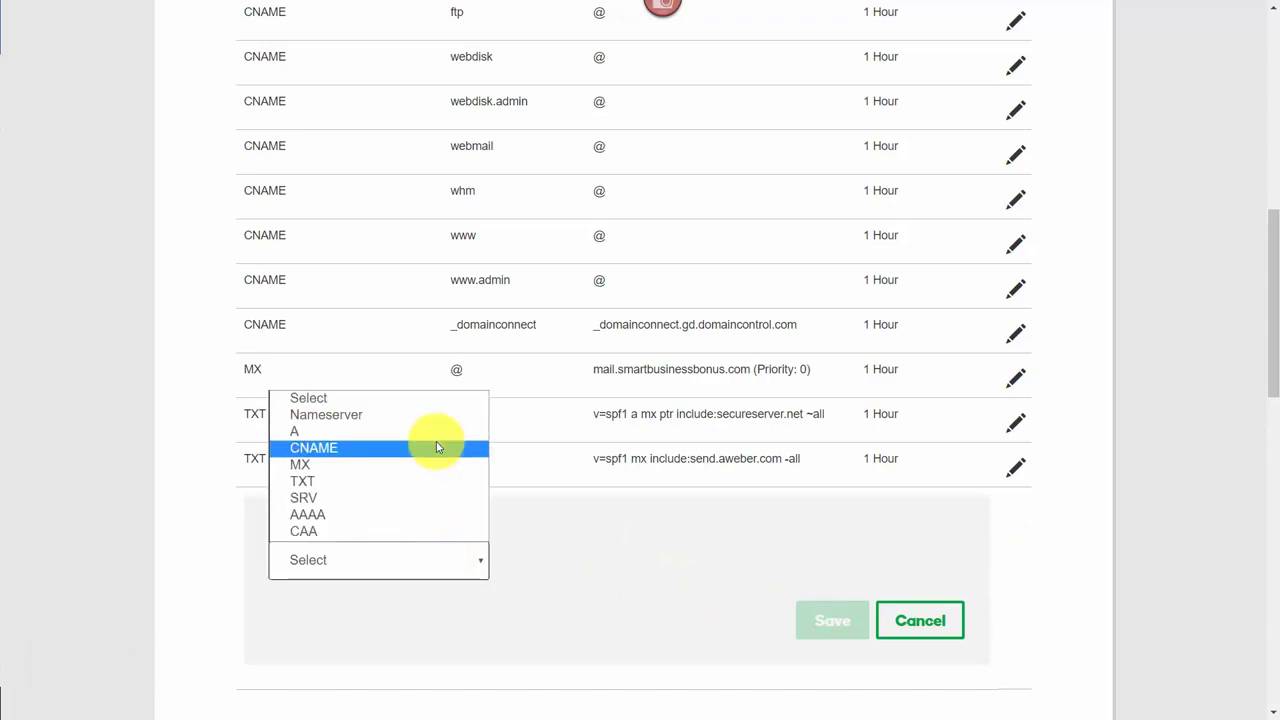
click(436, 447)
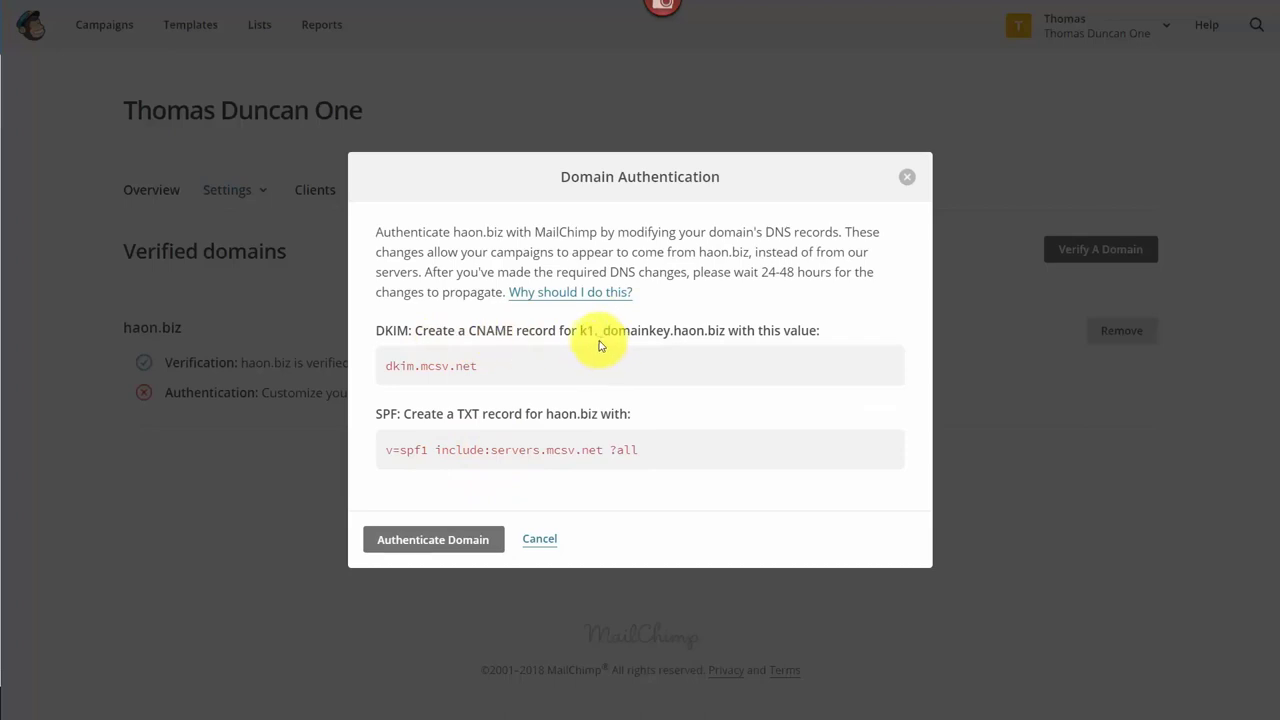
Copy the DKIM host name k1._domainkey.haon.biz from Mailchimp's Domain Authentication dialog.
drag(581, 330, 735, 332)
right_click(735, 332)
click(748, 343)
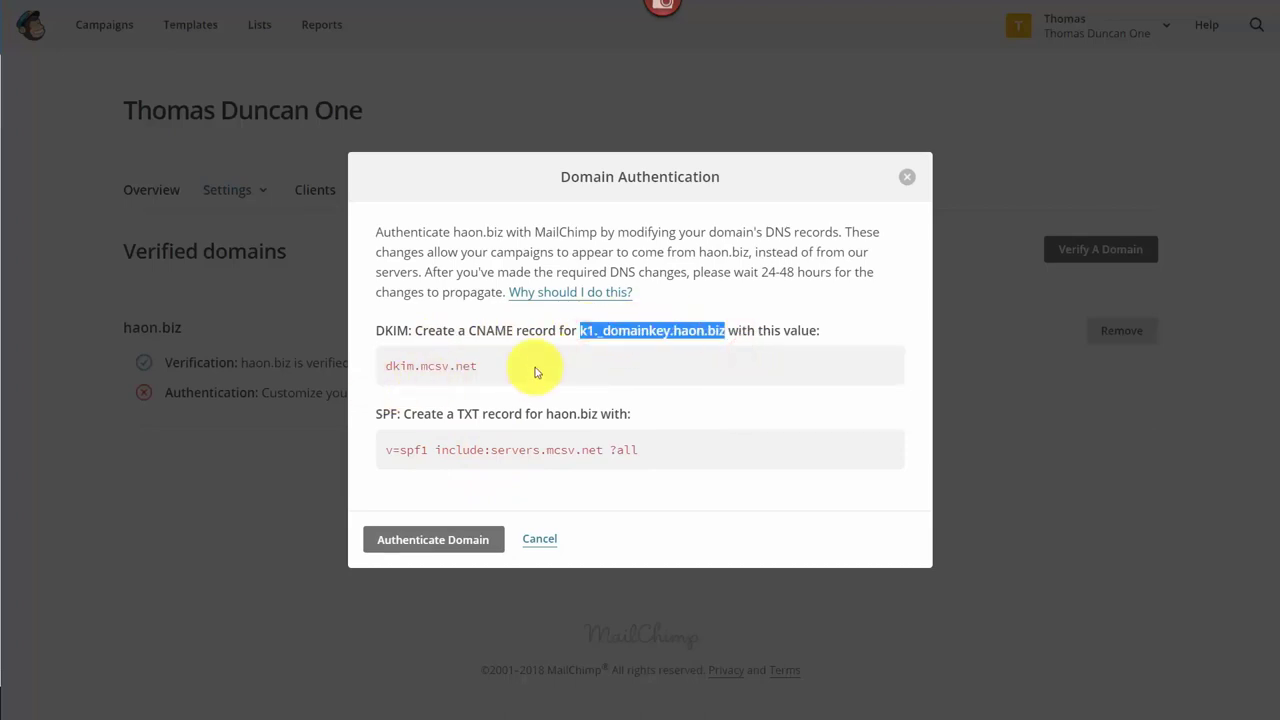
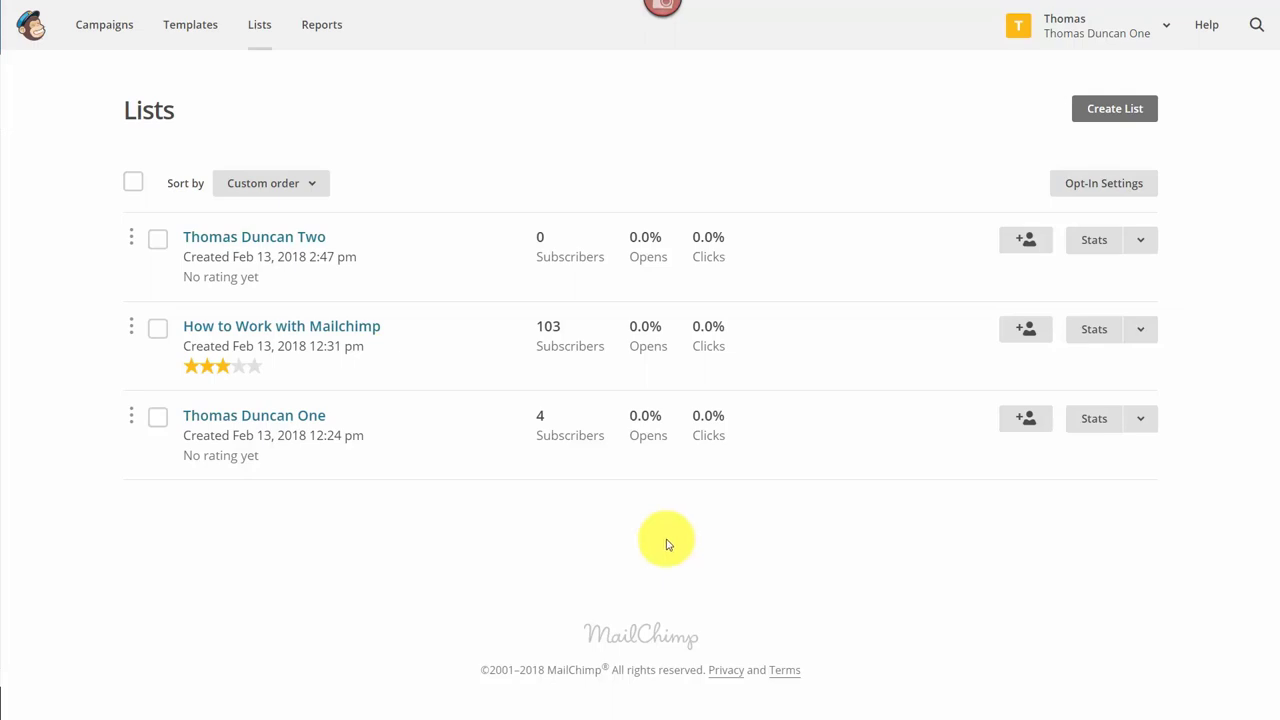
Create a regular email campaign named 'Learning to Work with Mailchimp' and open its setup page.
click(117, 25)
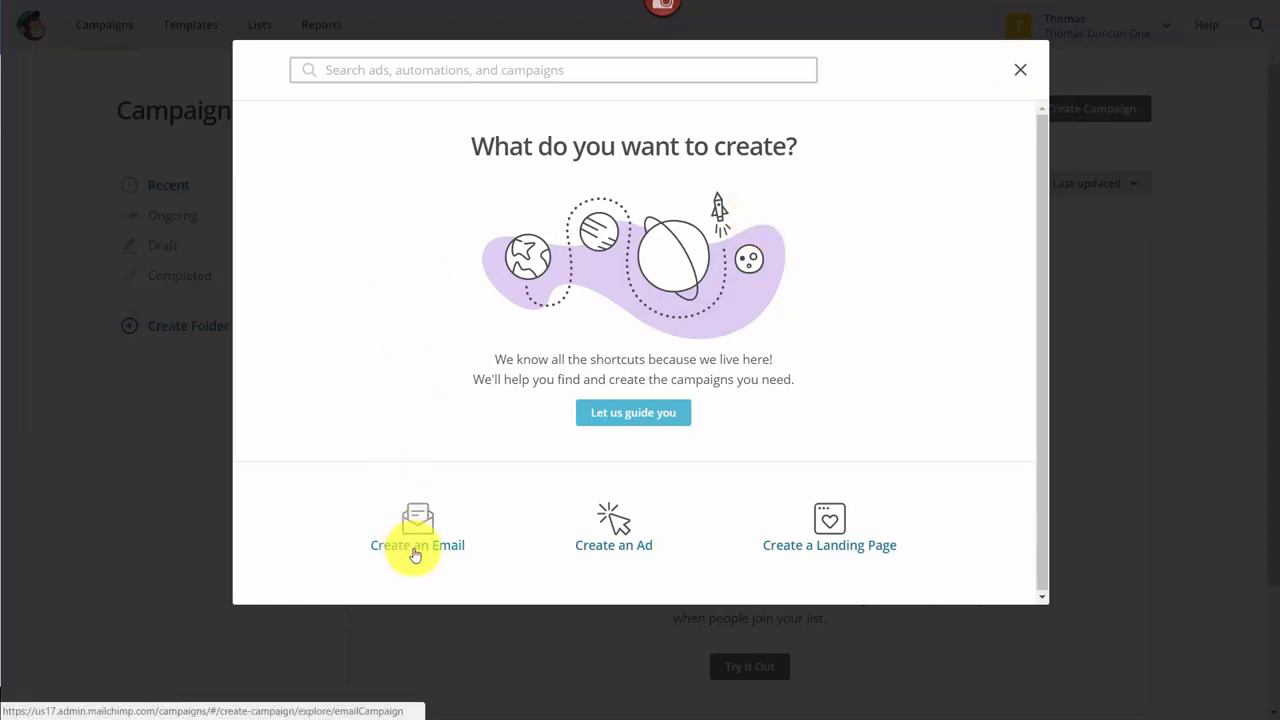
click(415, 553)
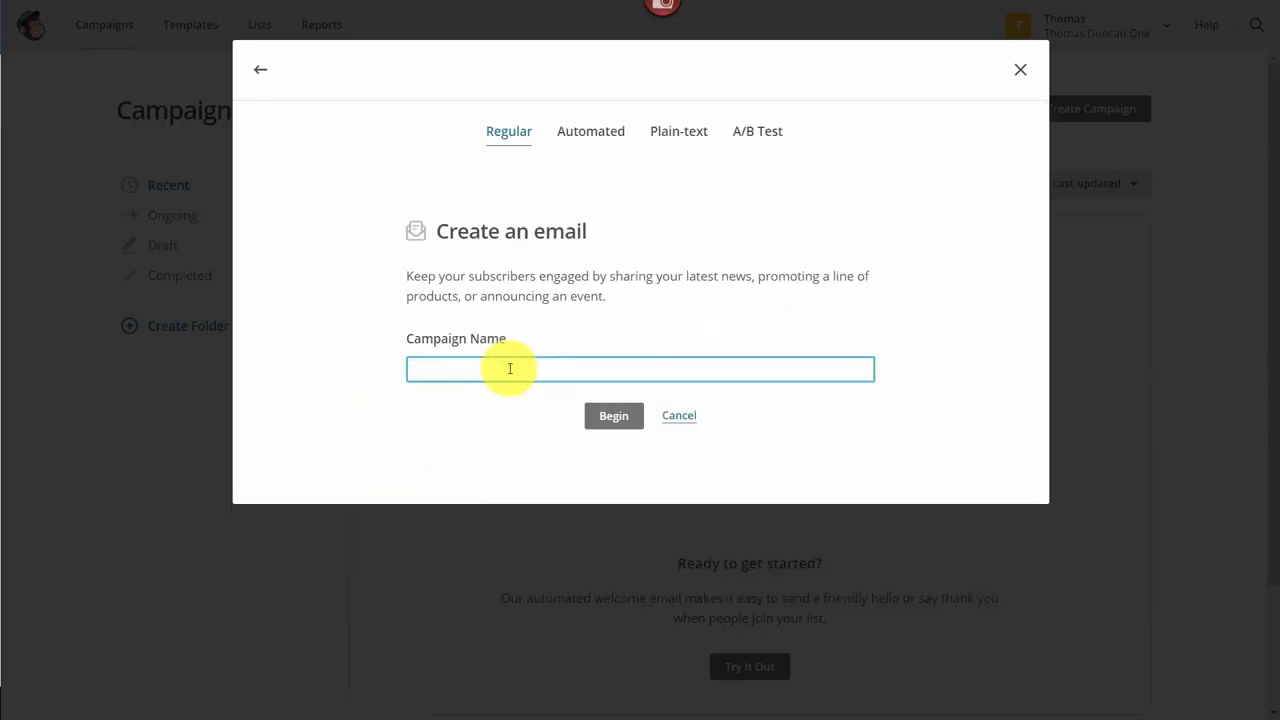
text(Learning to Work with Mailchimp)
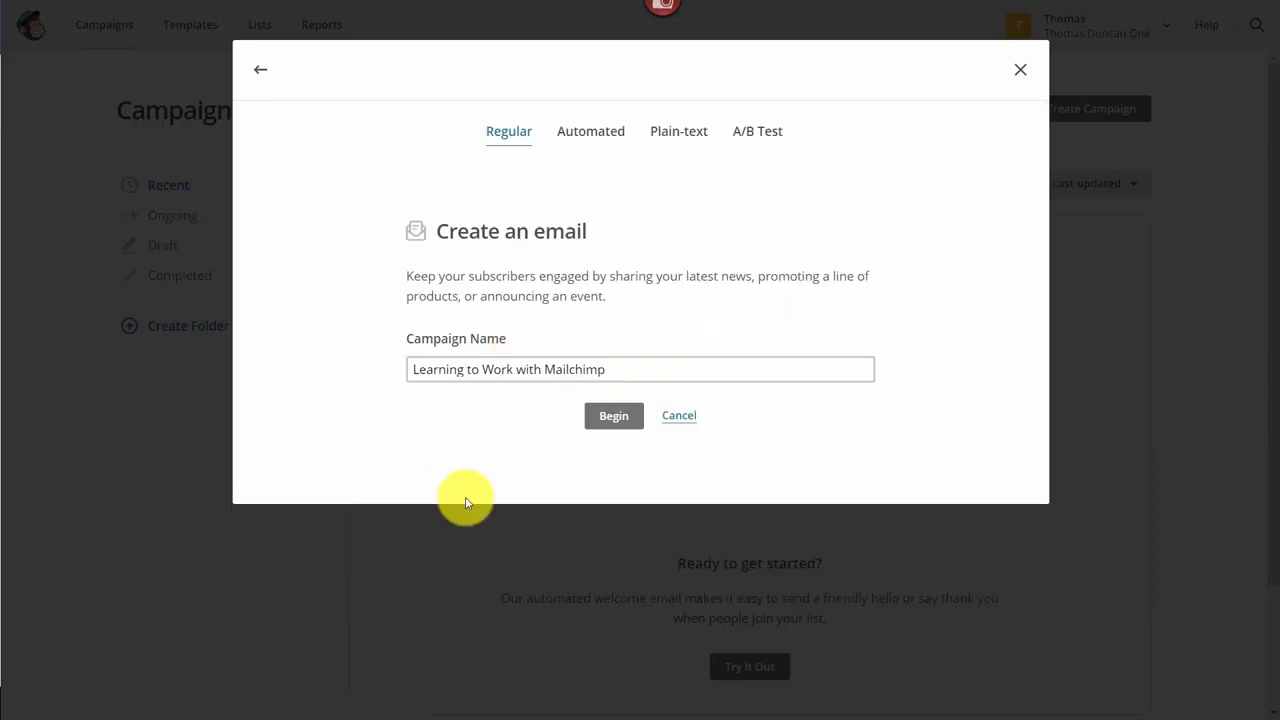
click(600, 420)
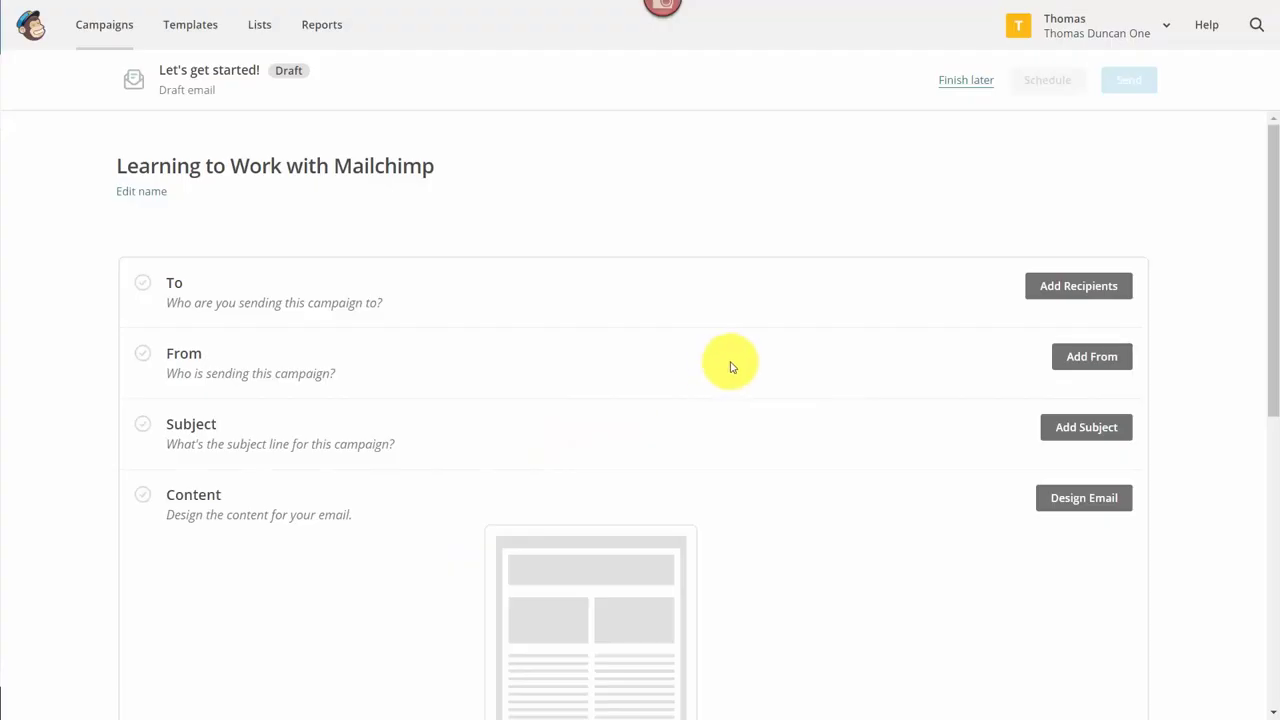
Send to all 4 contacts of the list, personalising the To field with the *|FNAME|* merge tag.
click(1052, 290)
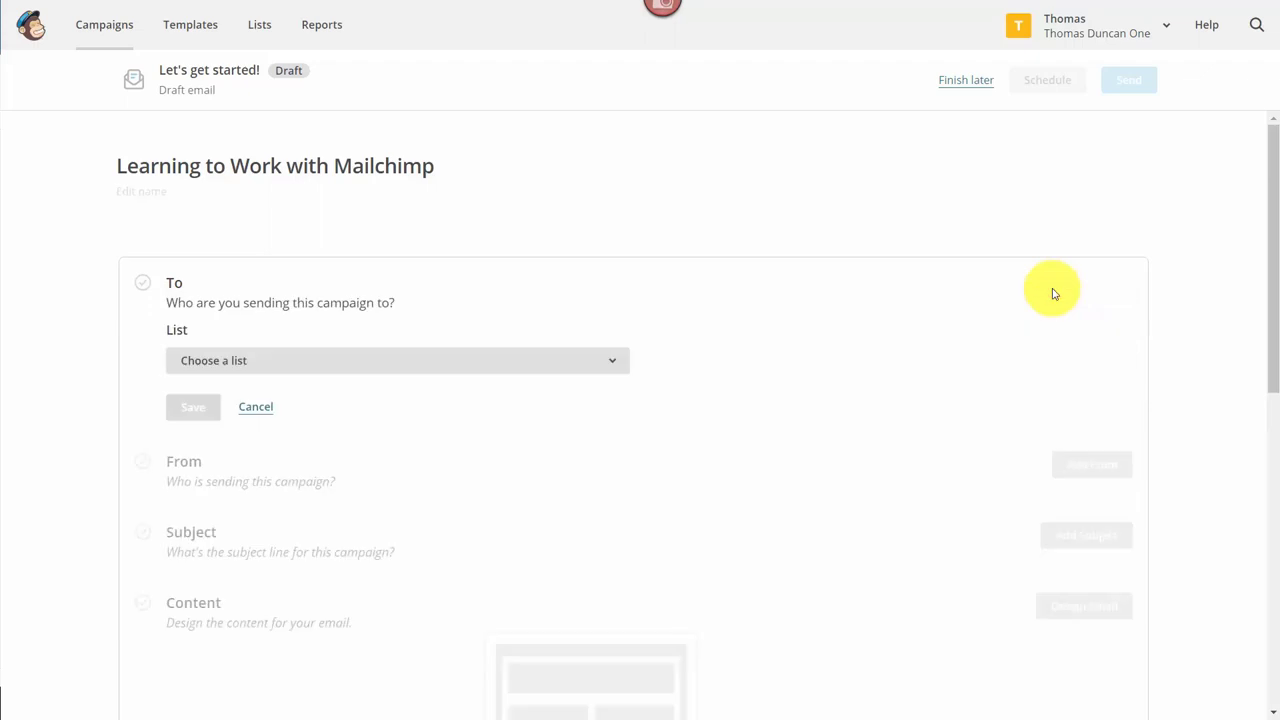
click(612, 362)
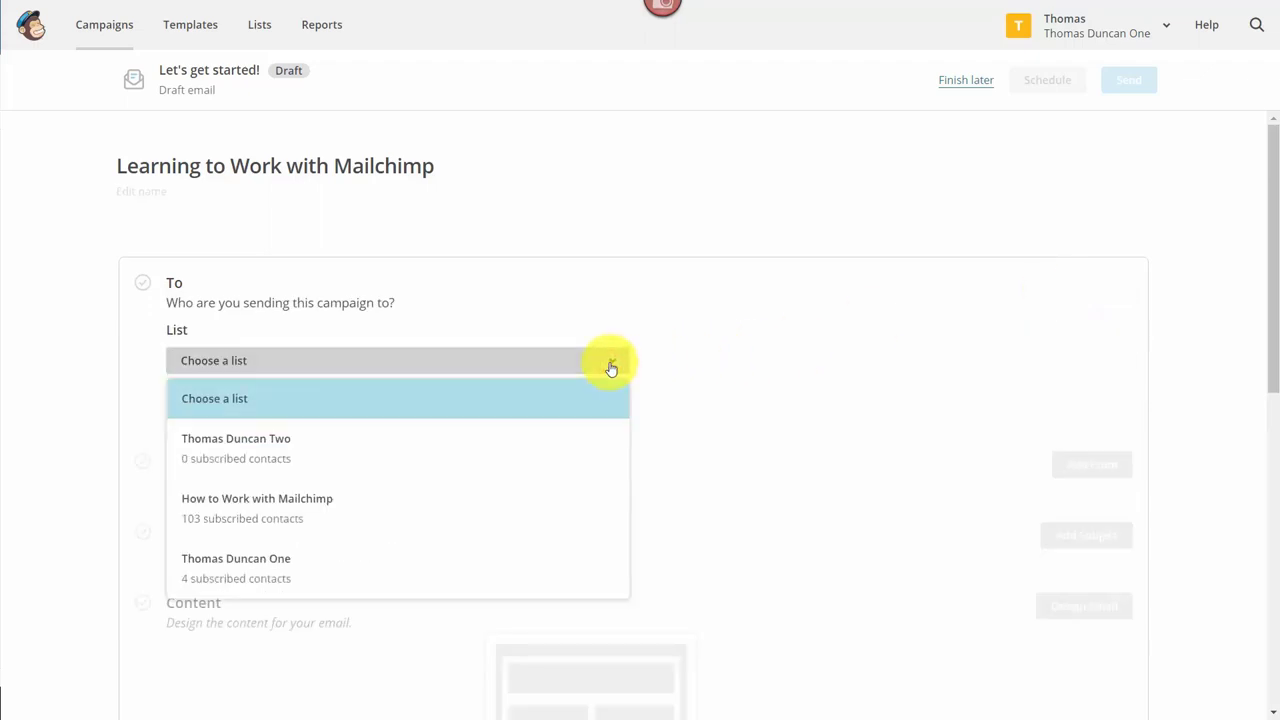
click(324, 562)
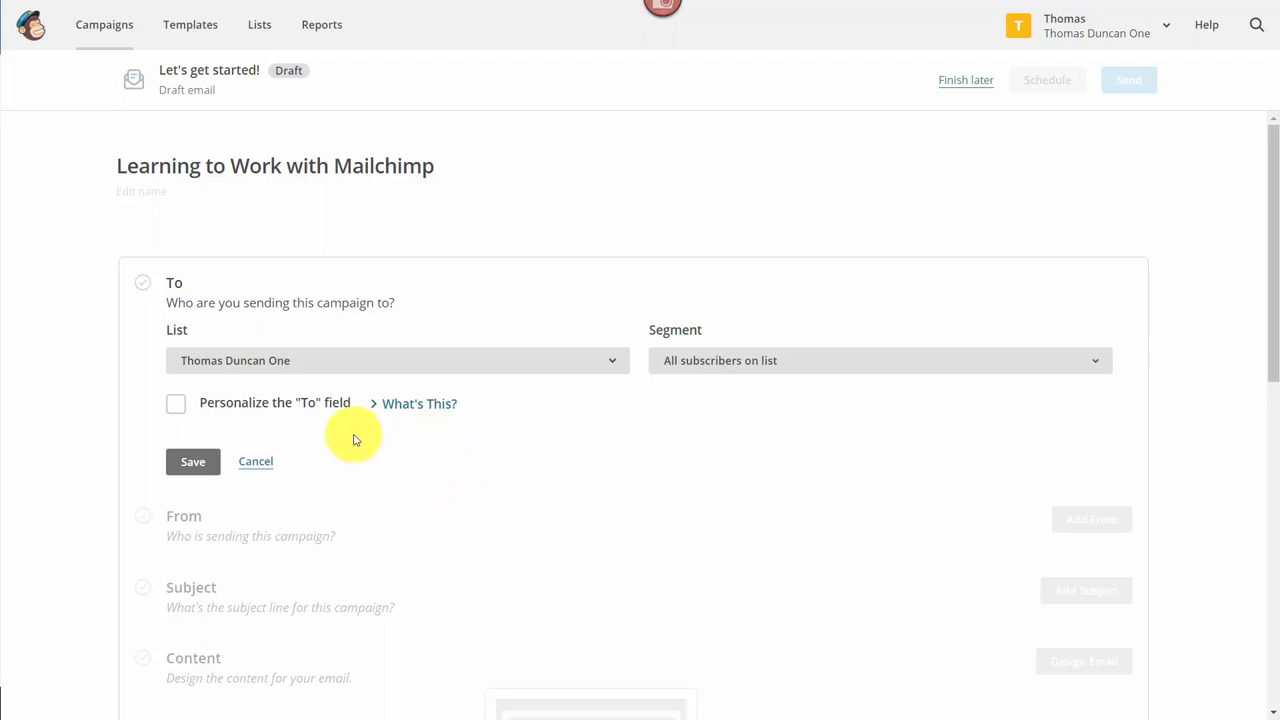
click(175, 406)
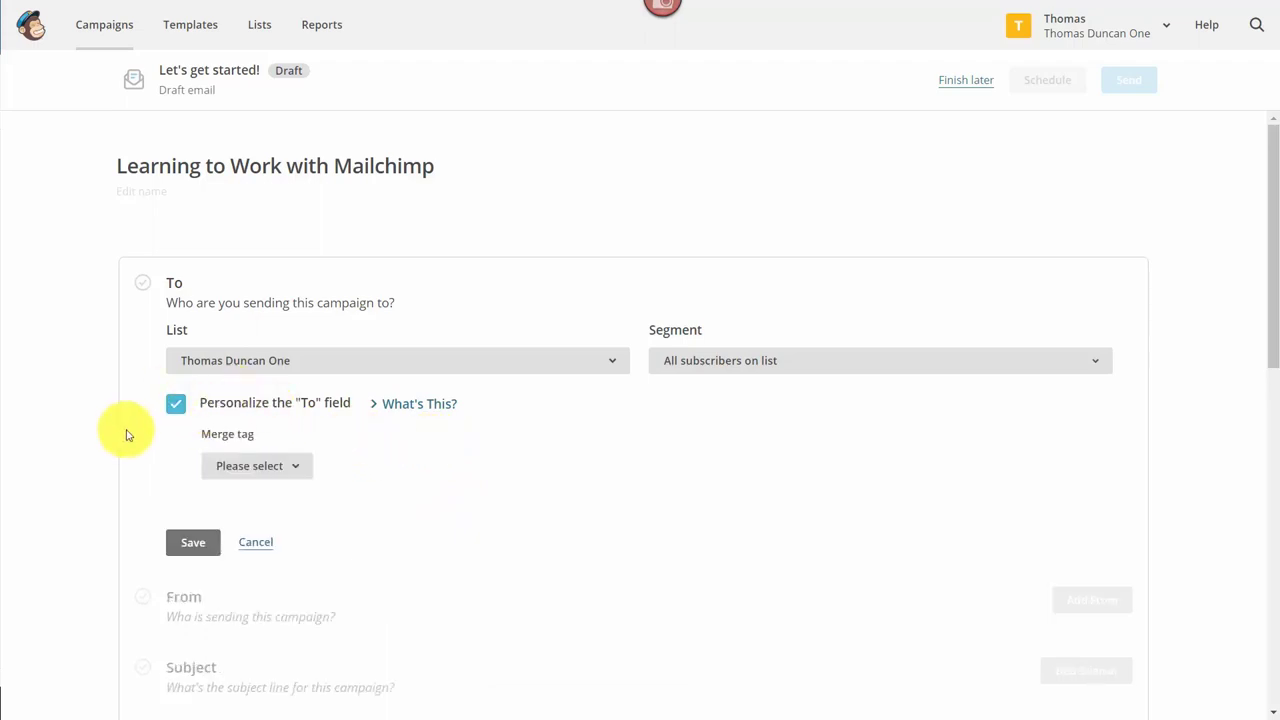
click(306, 470)
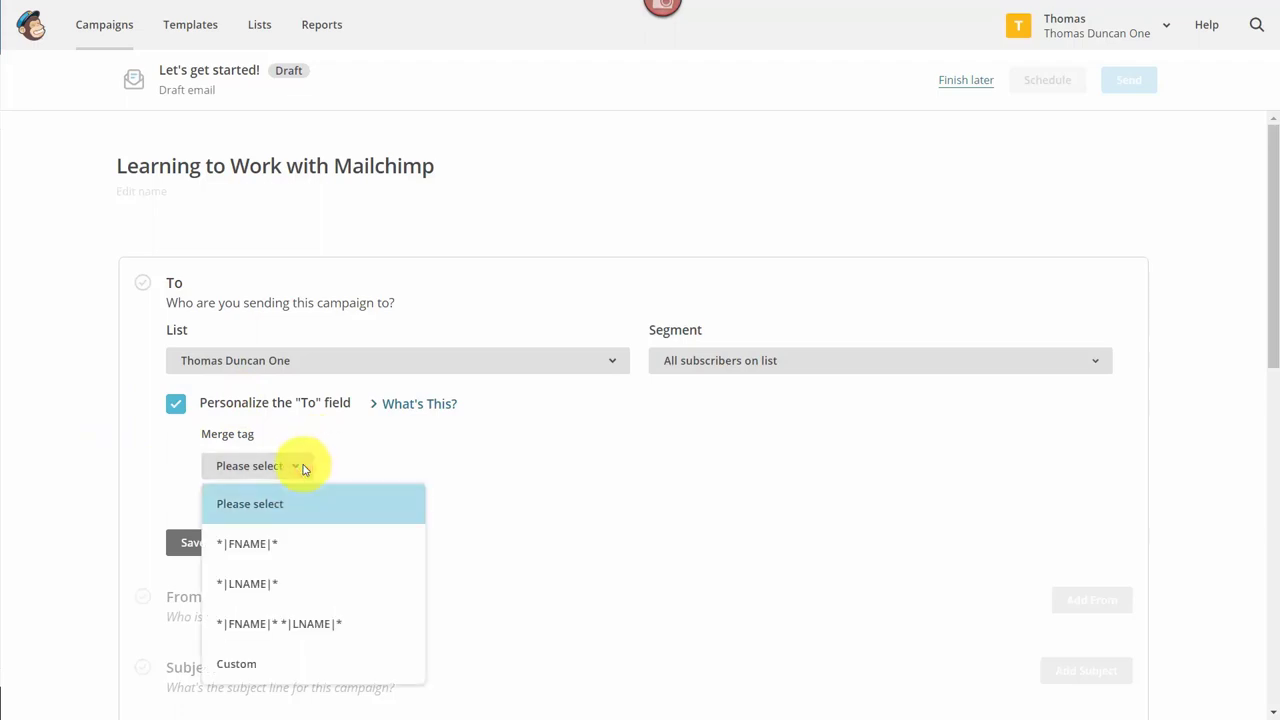
click(254, 550)
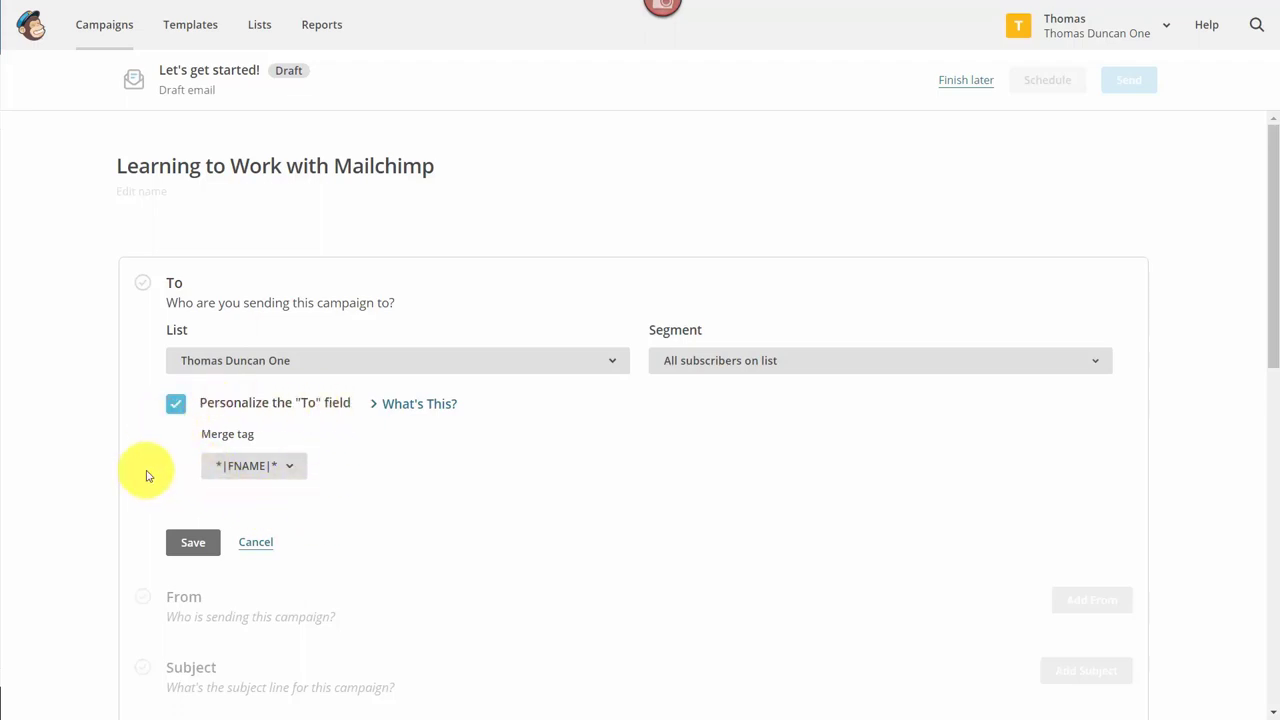
click(294, 468)
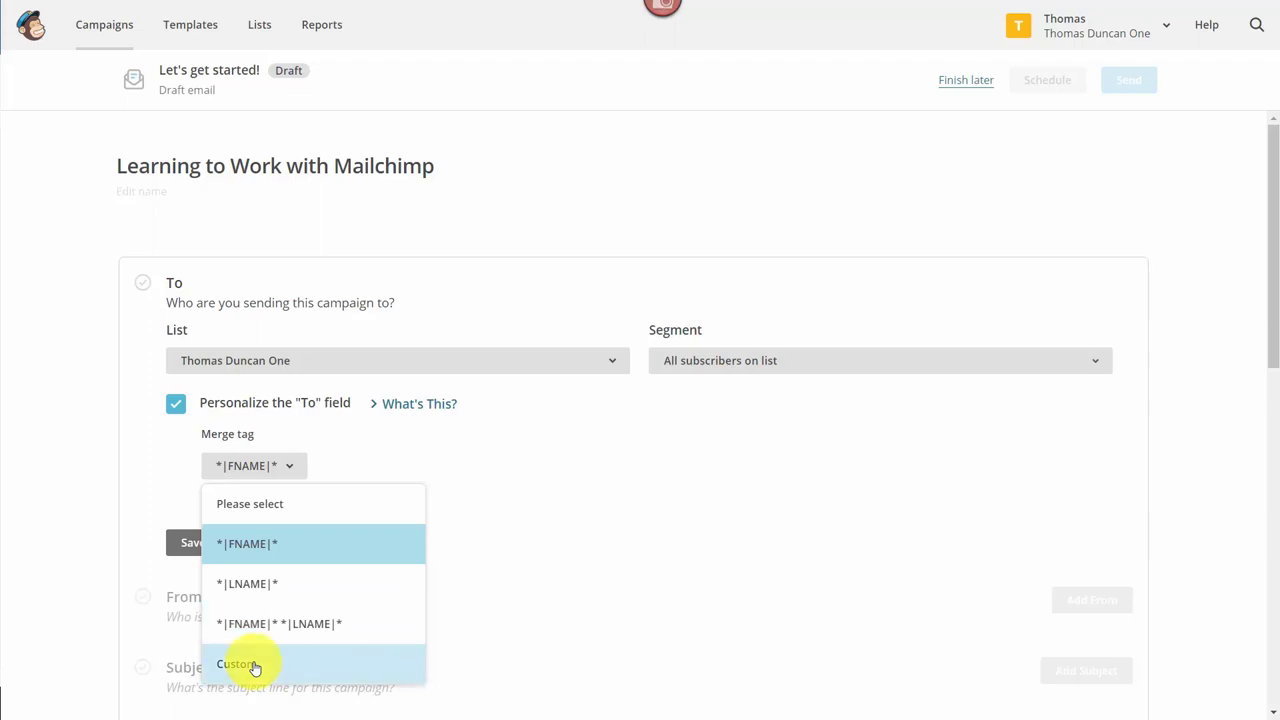
click(266, 549)
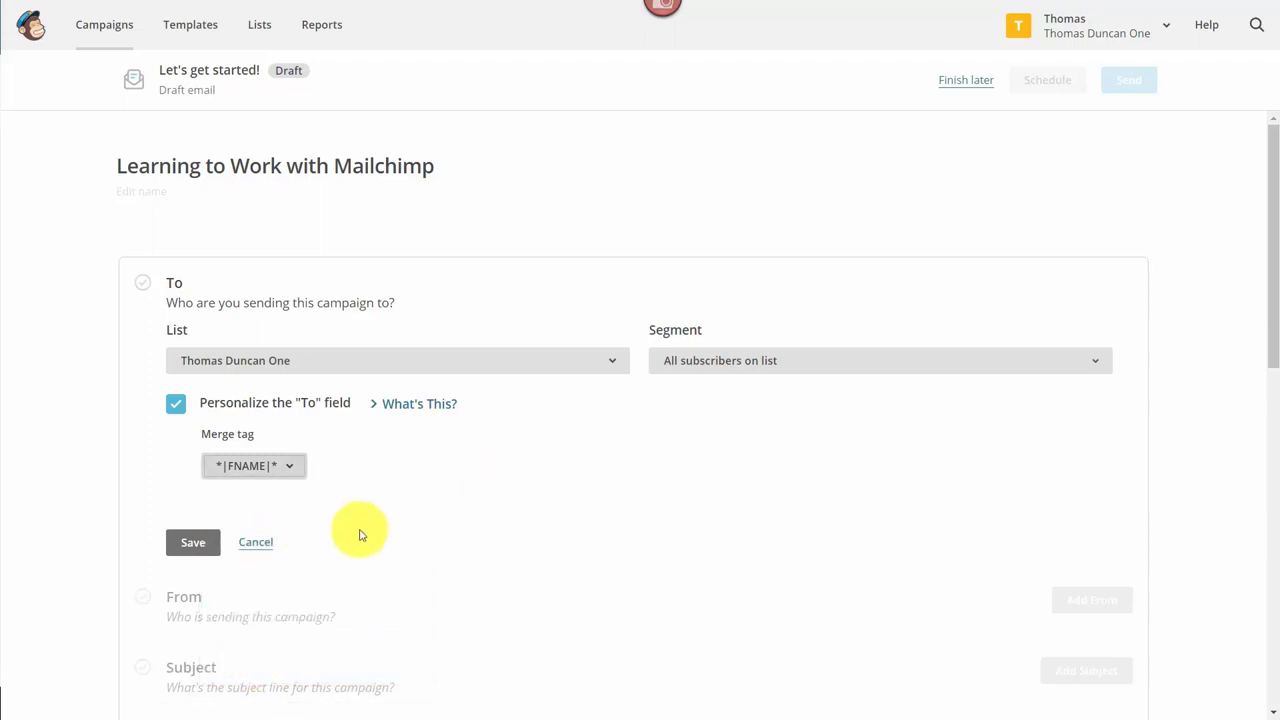
click(205, 545)
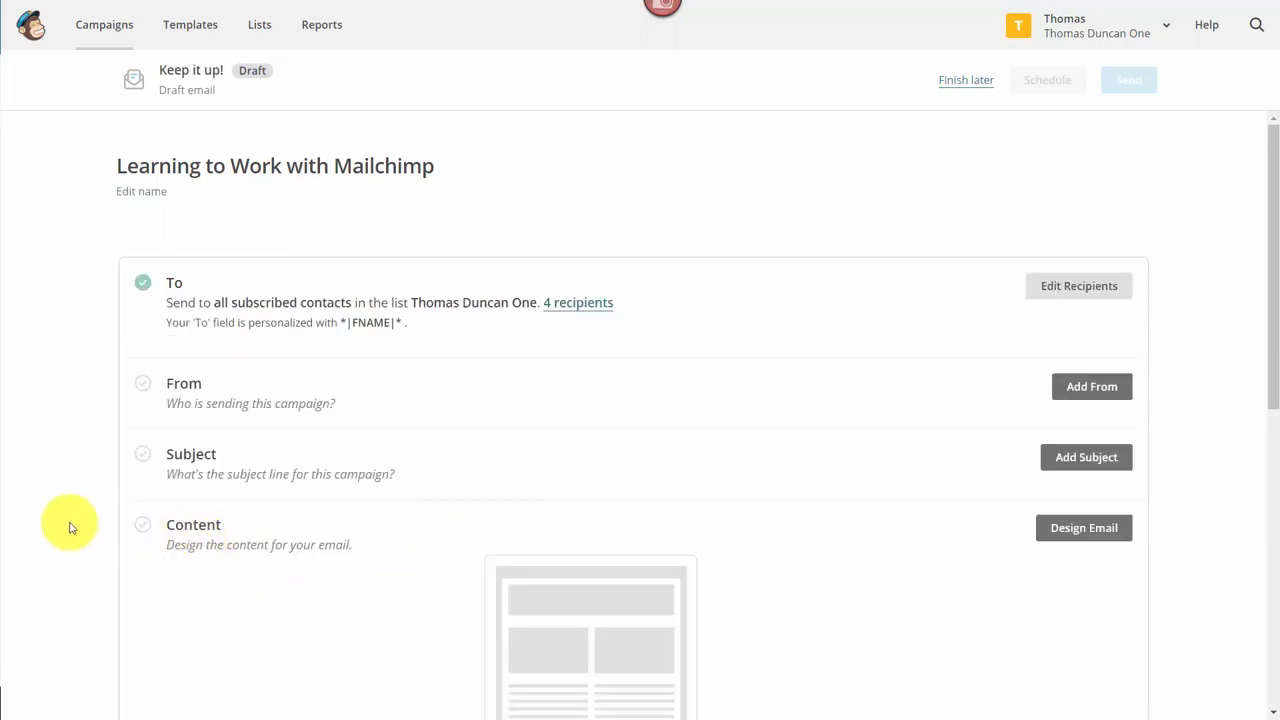
Replace the sender's e-mail address with the new one and save the sender details.
click(1100, 394)
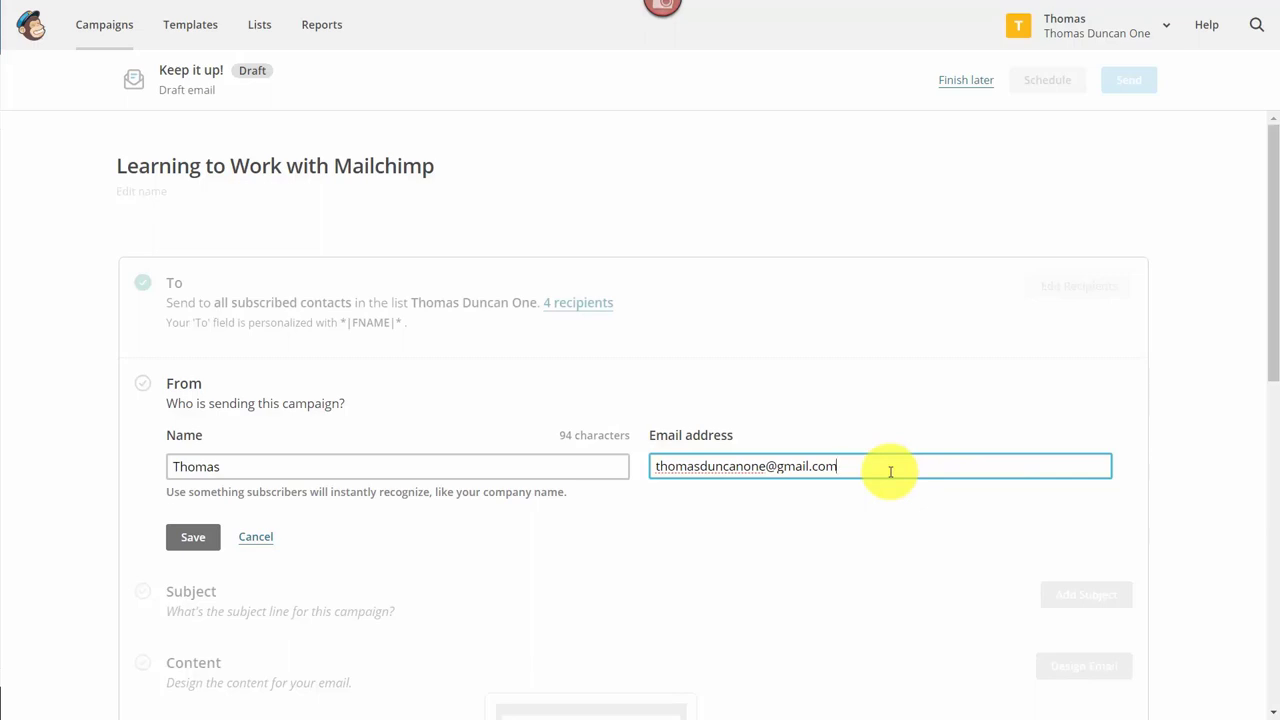
triple_click(880, 466)
key(ctrl+v)
click(192, 540)
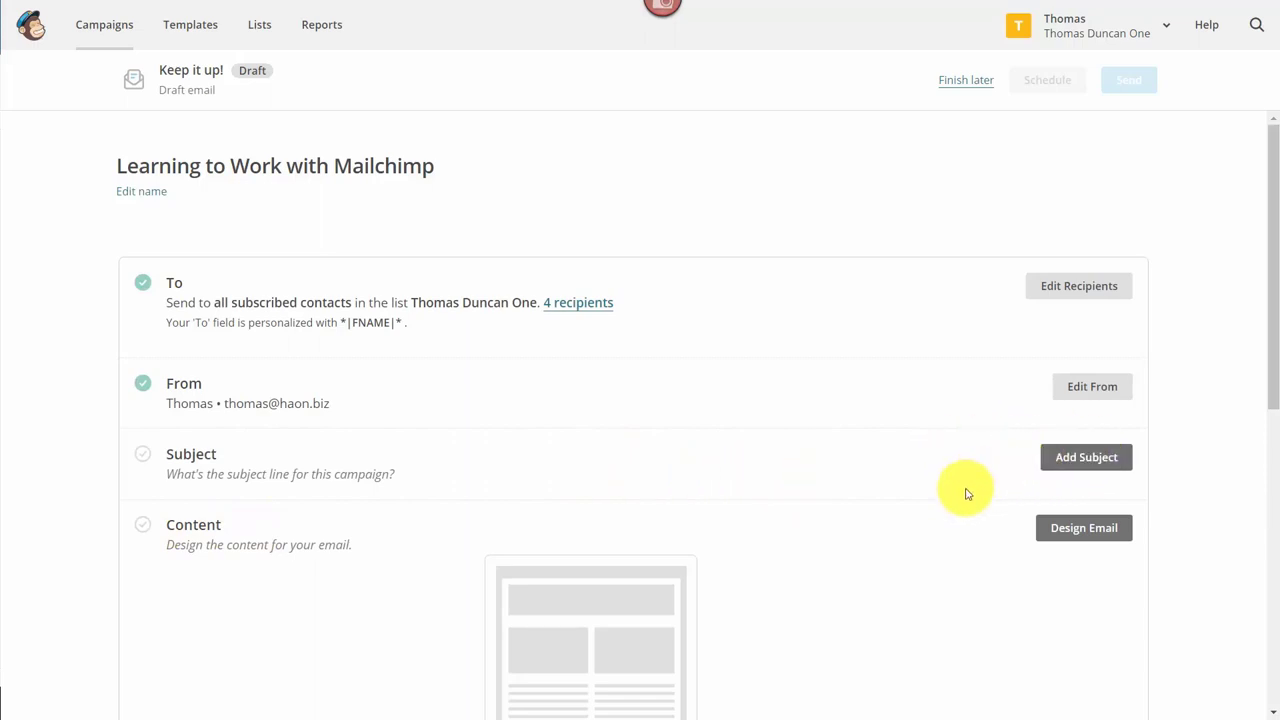
Set the subject 'How To Learn to Use Mailchimp' with its preview text line and save.
click(583, 474)
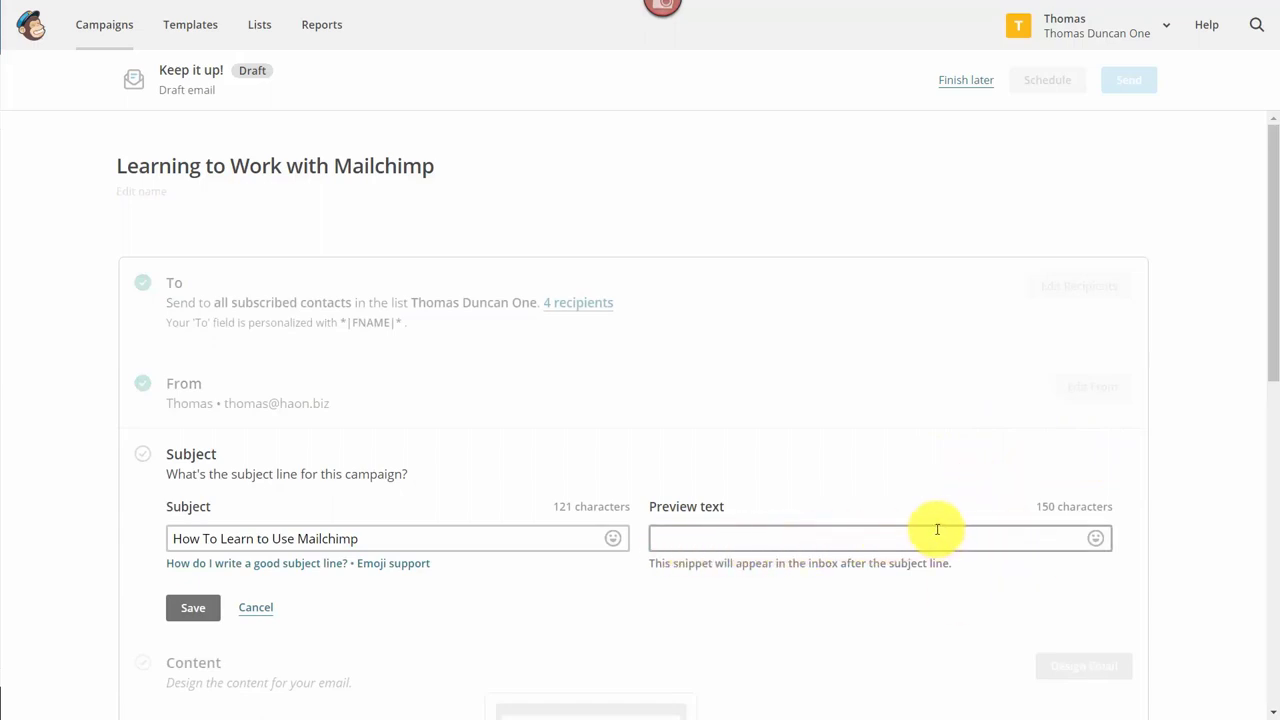
click(782, 542)
text(Where to get tutorial videos showing the nuts and bolts of Mailchimp)
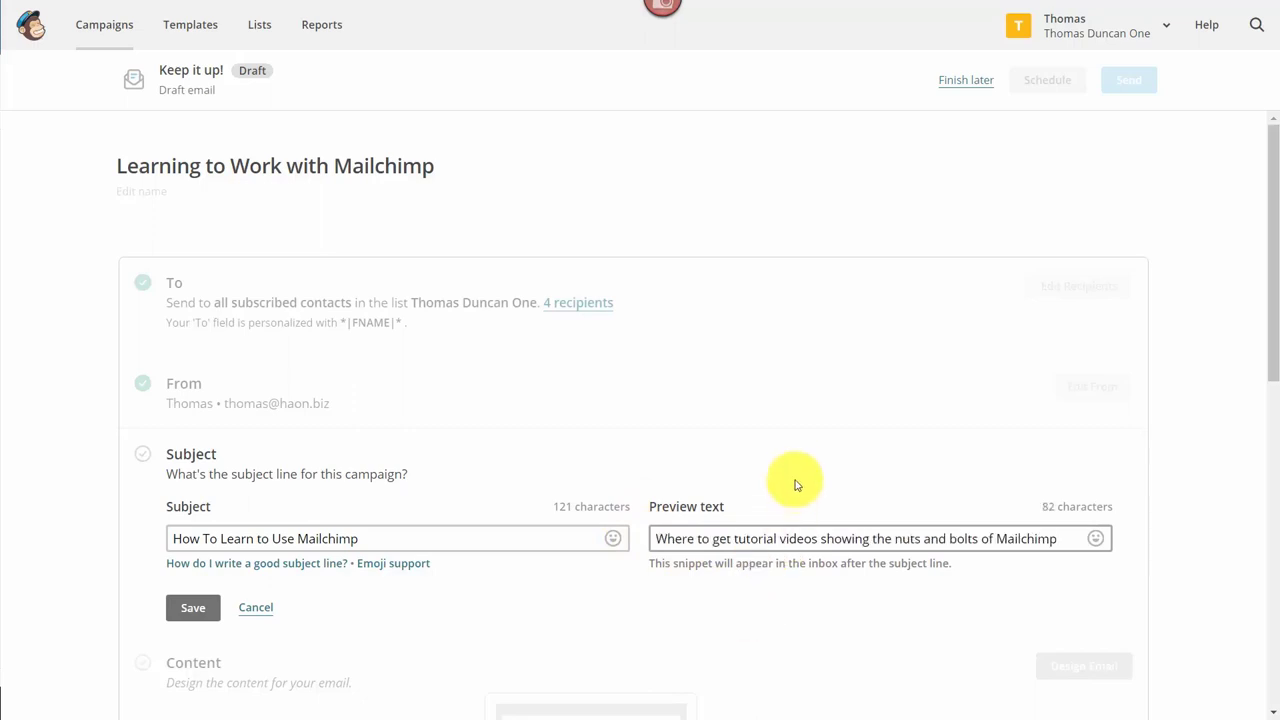
click(190, 609)
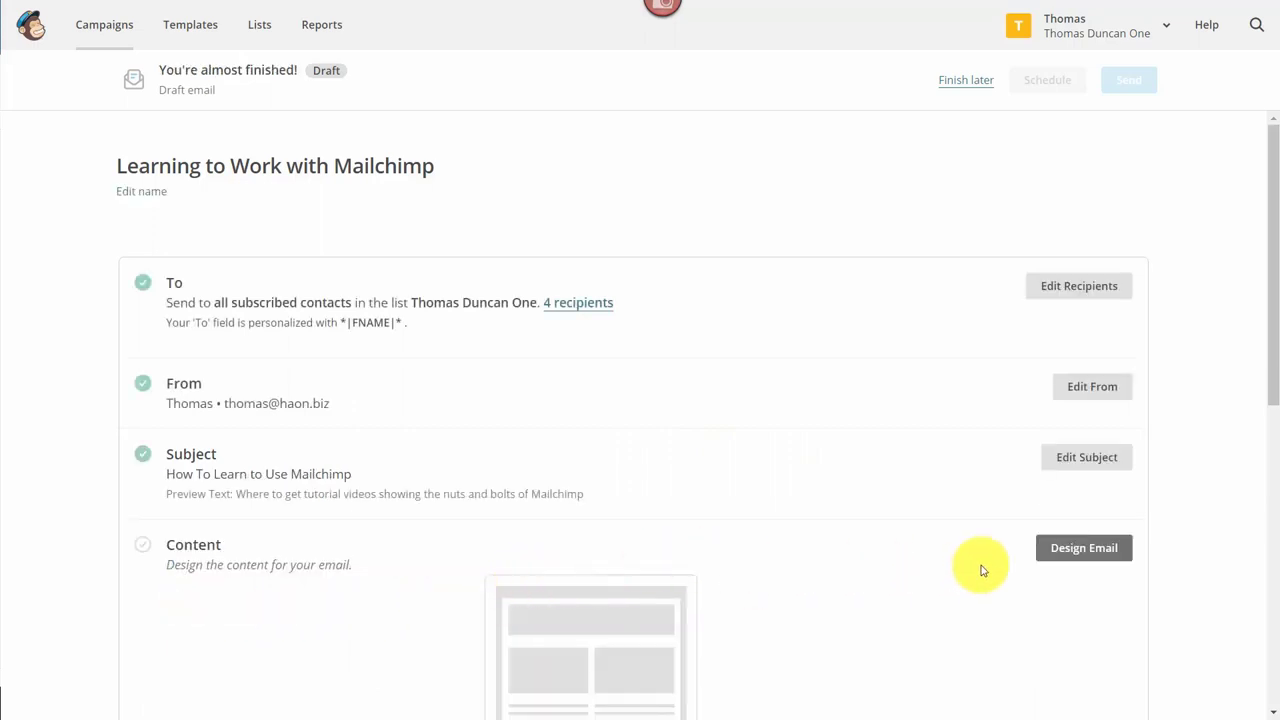
Start designing the email using the Simple Text layout.
click(1059, 551)
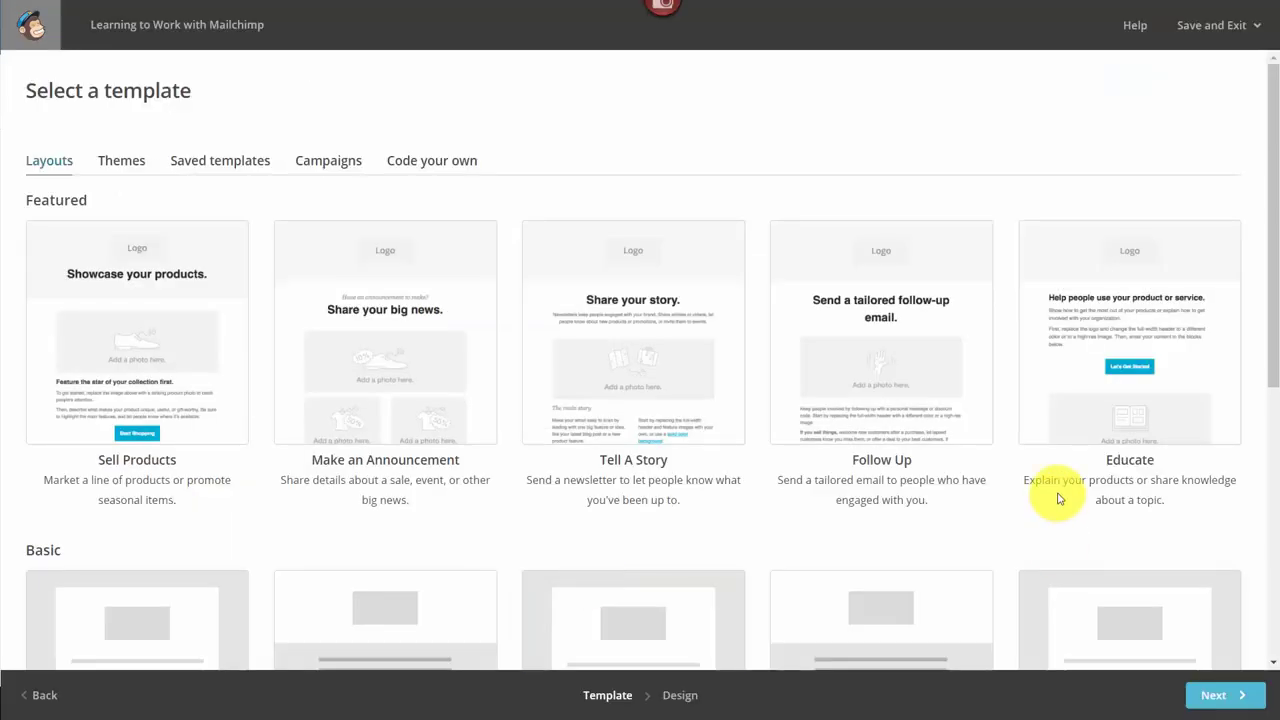
scroll(1059, 498, down, 5)
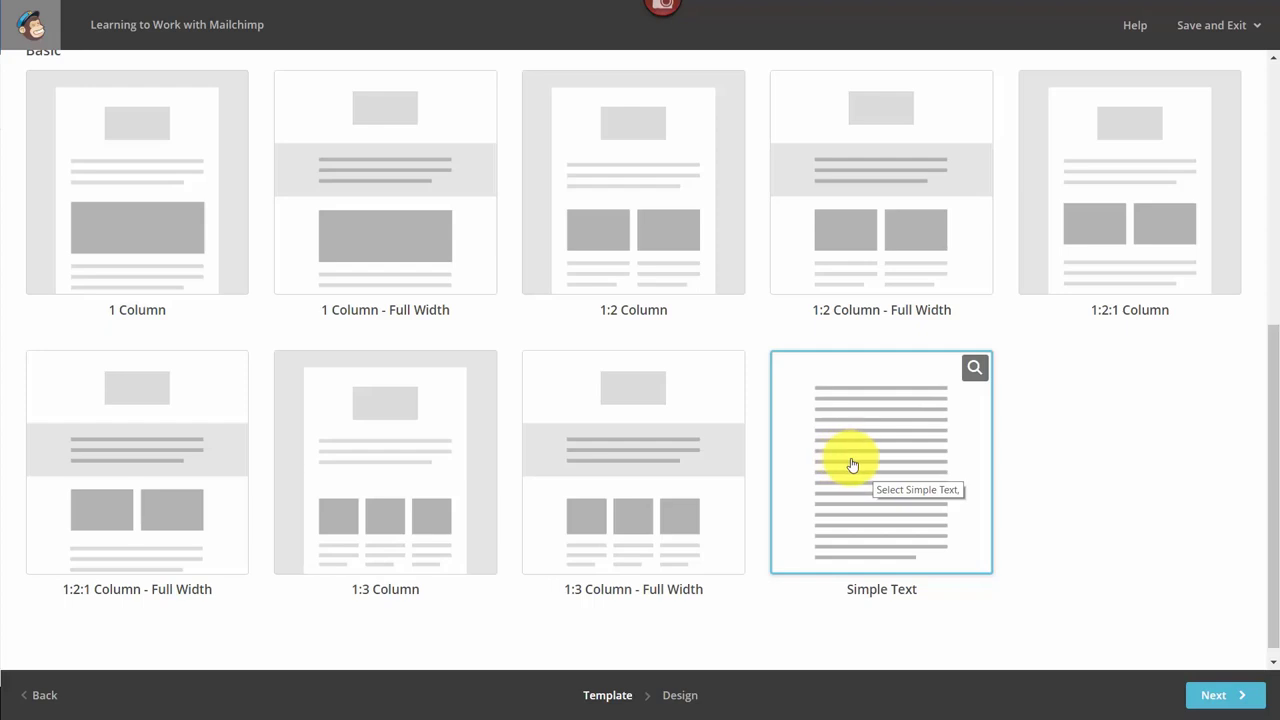
click(852, 465)
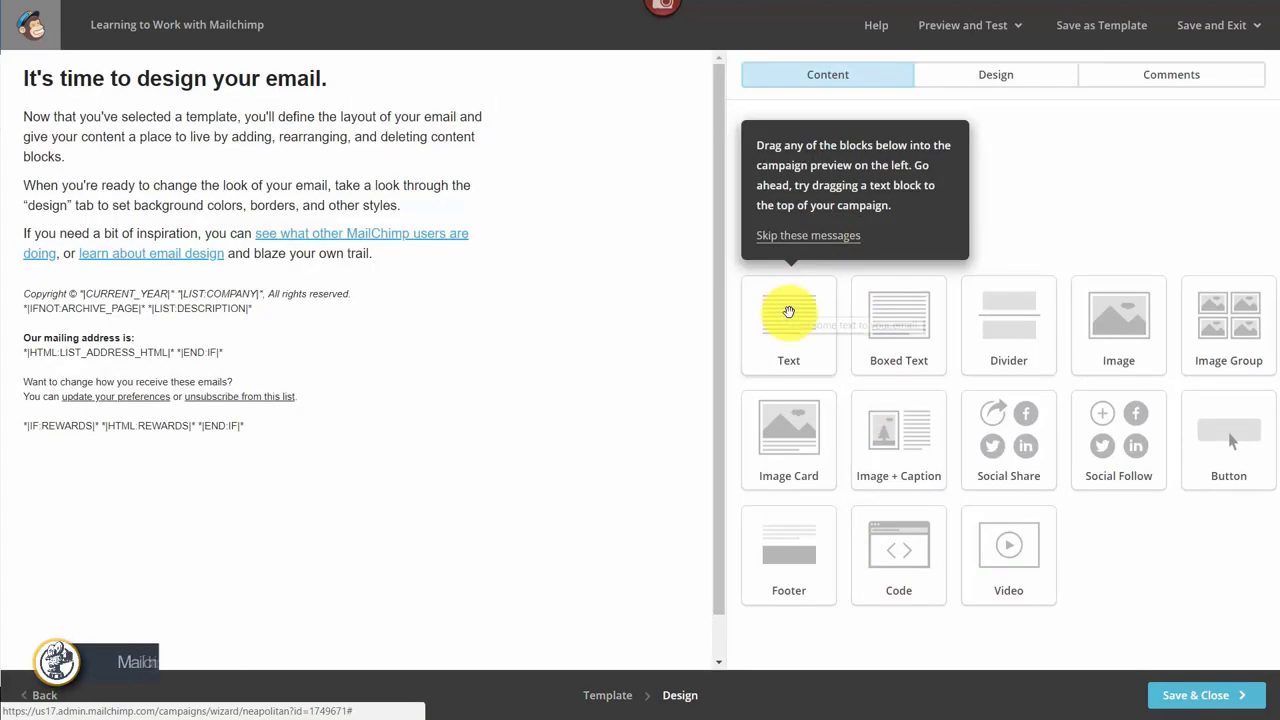
Add a one-column text block reading 'Now is time for Mailchimp' and save it.
drag(787, 311, 200, 250)
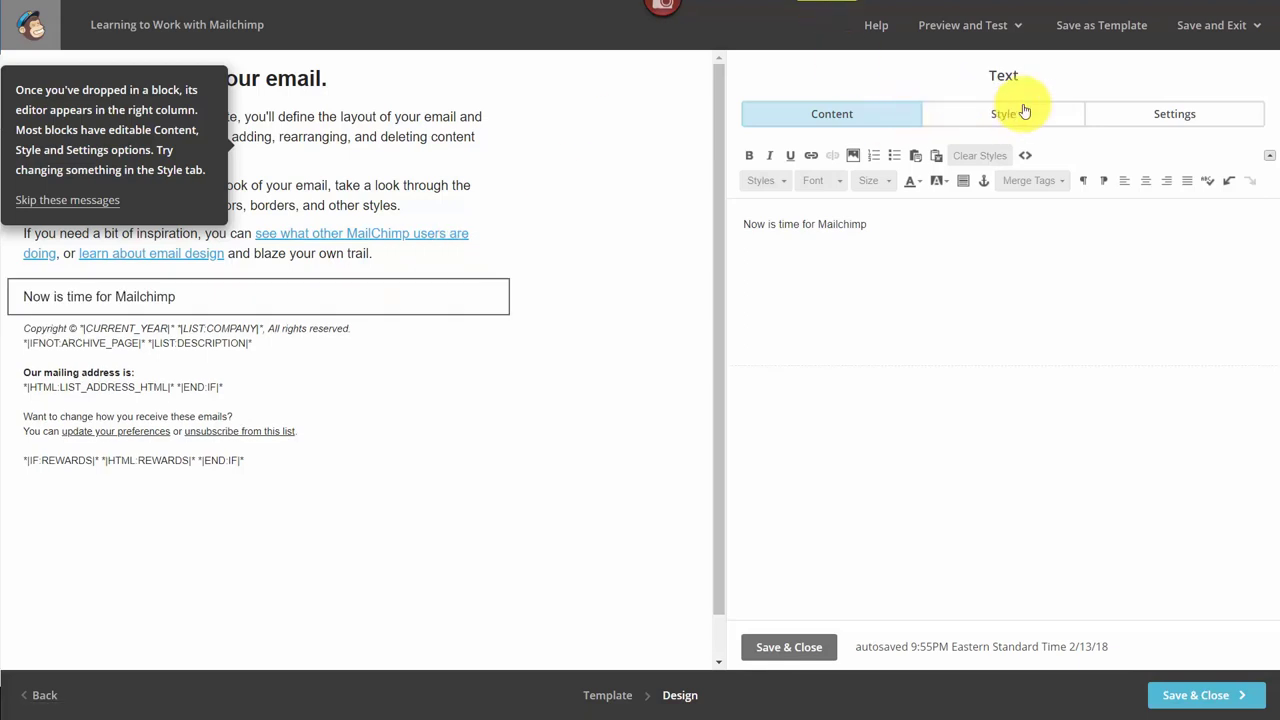
click(1008, 116)
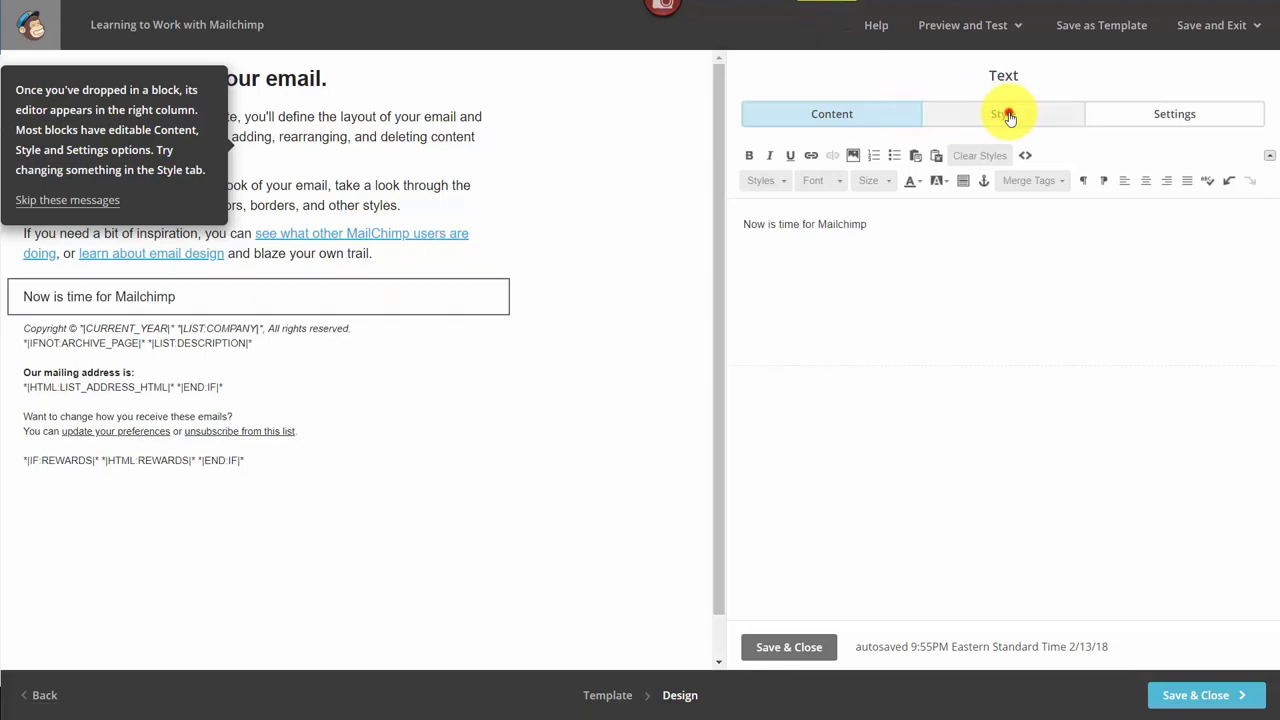
click(889, 120)
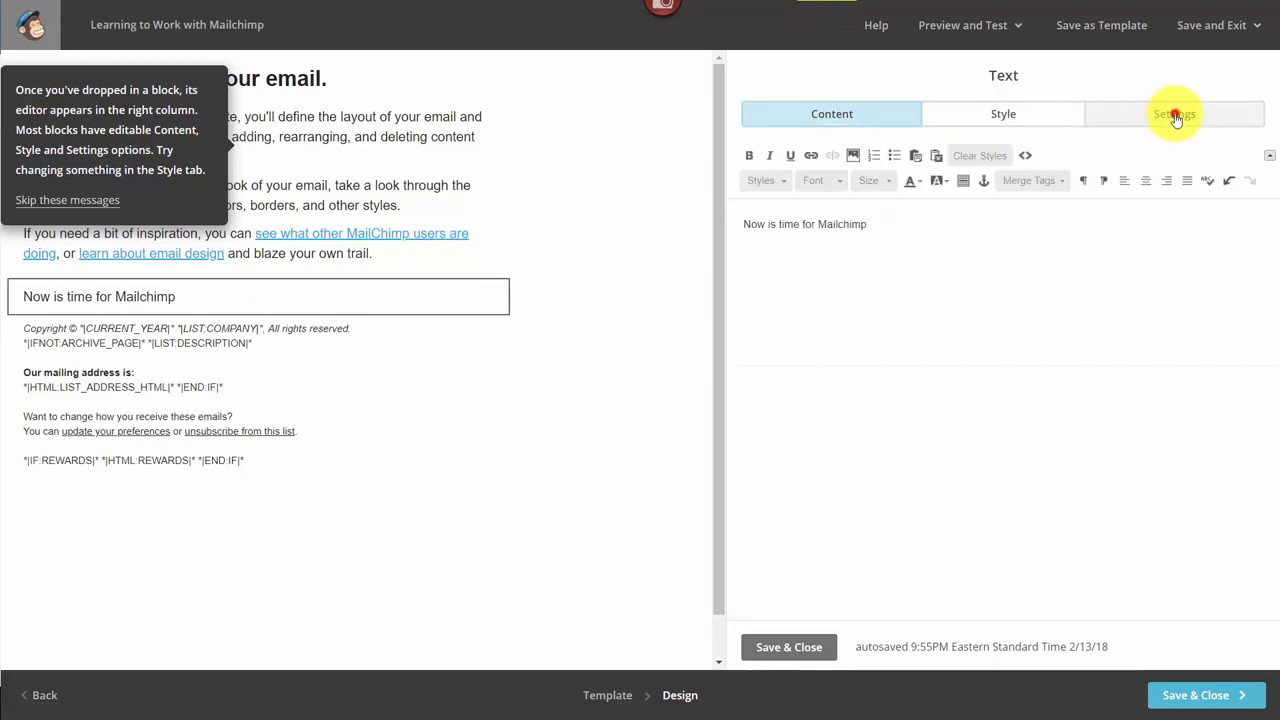
click(1176, 116)
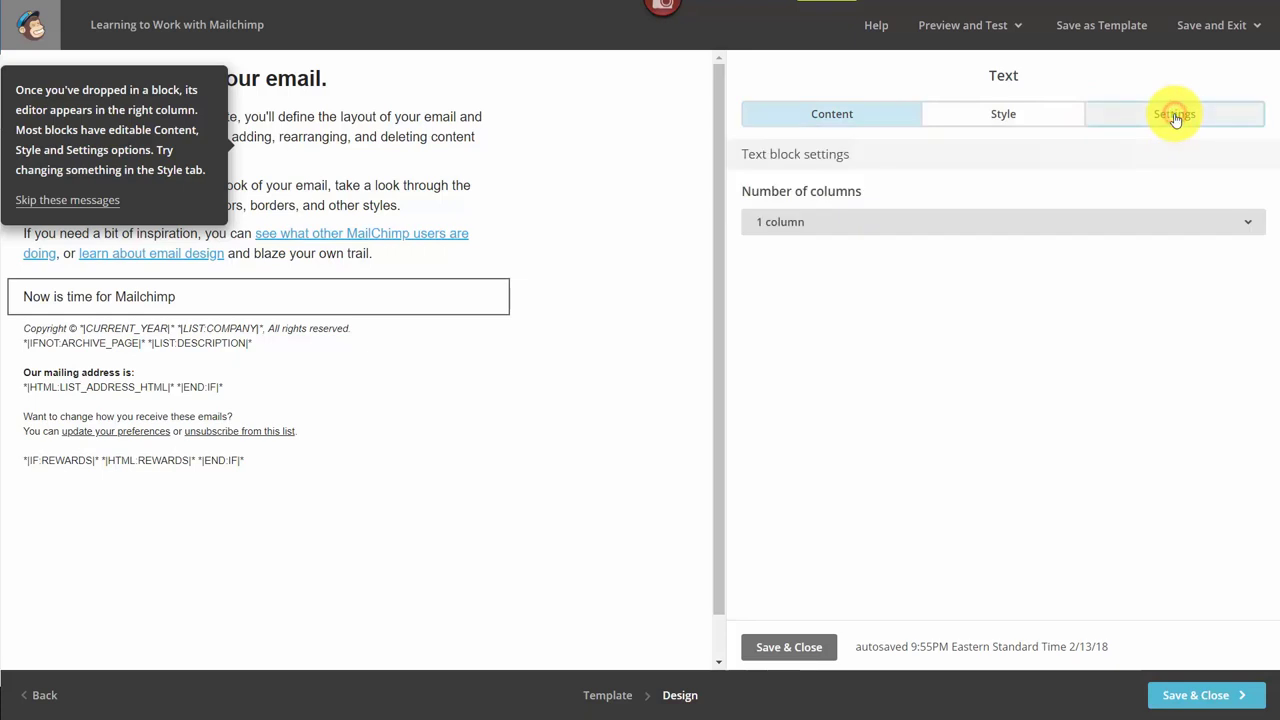
click(1155, 231)
click(1152, 234)
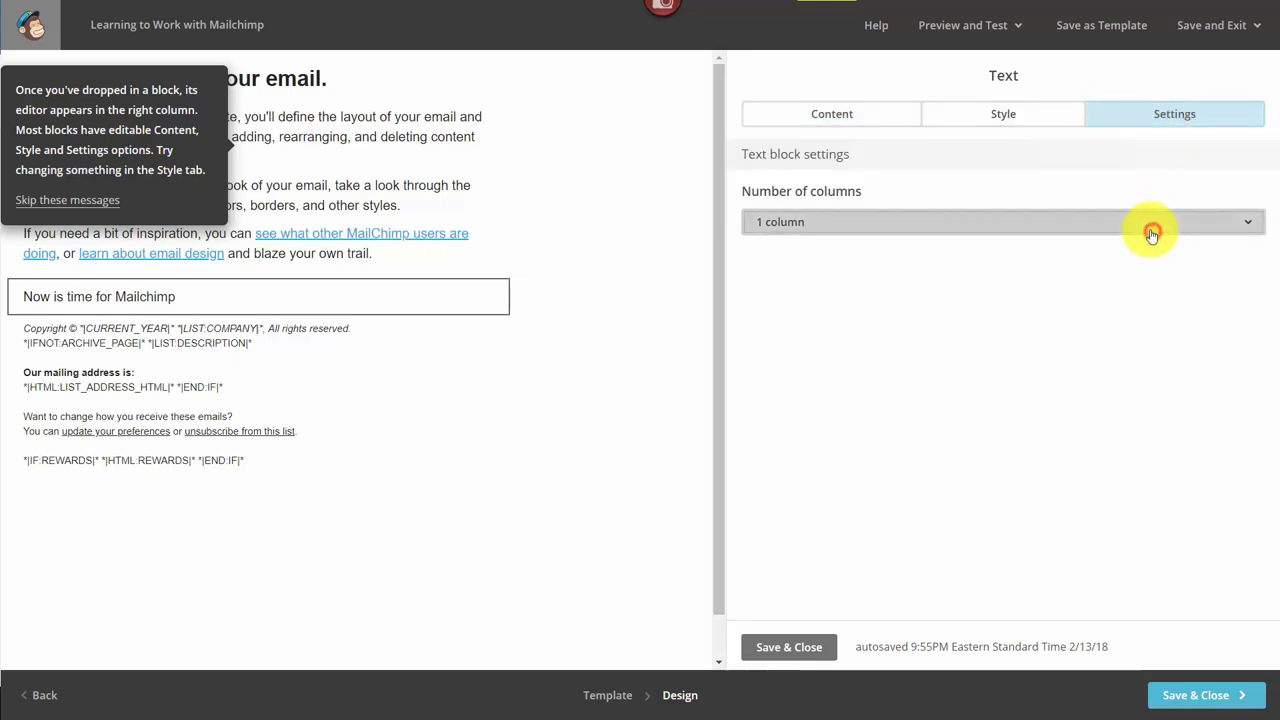
click(873, 128)
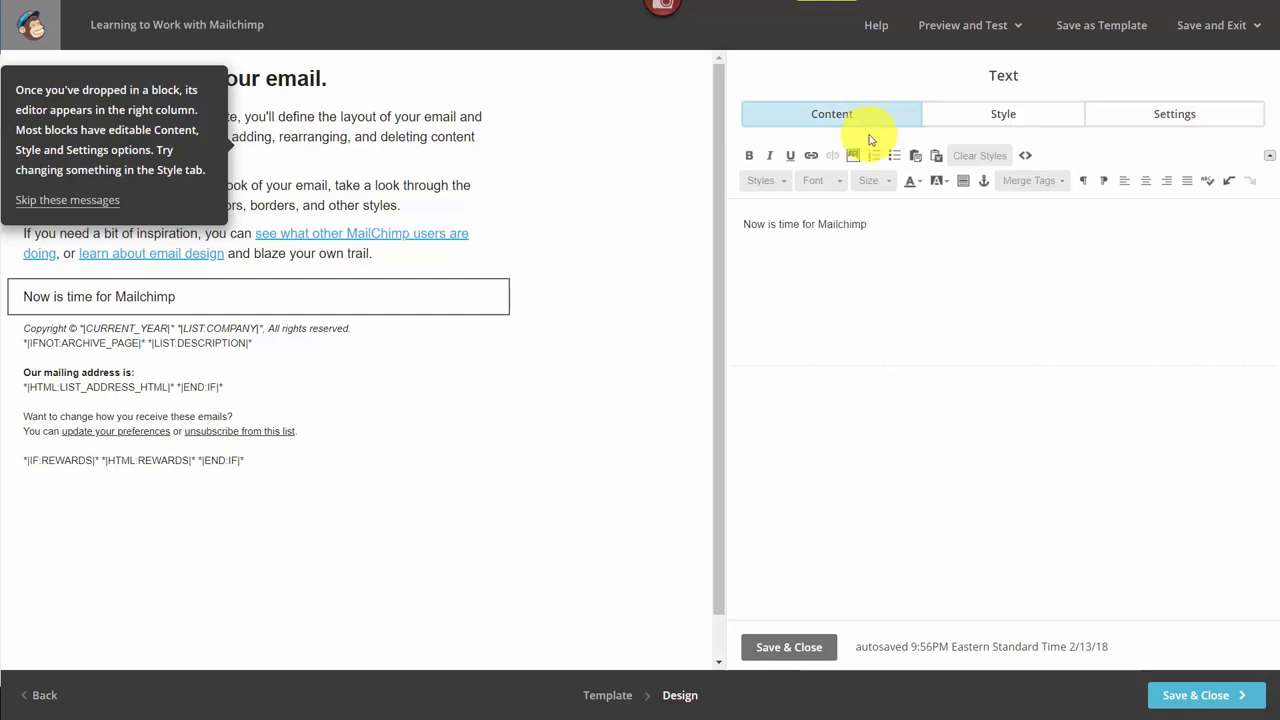
click(789, 647)
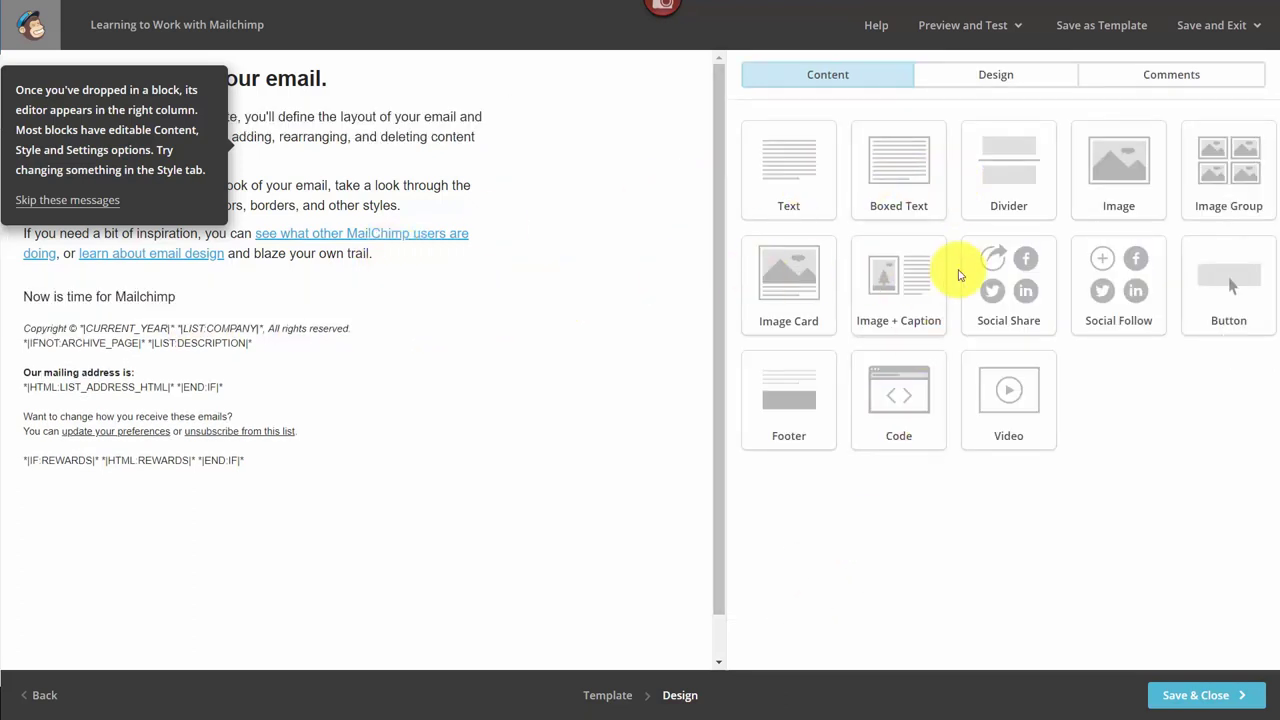
Delete the text block and footer block, dismiss the tip, and save the design.
mouse_move(248, 266)
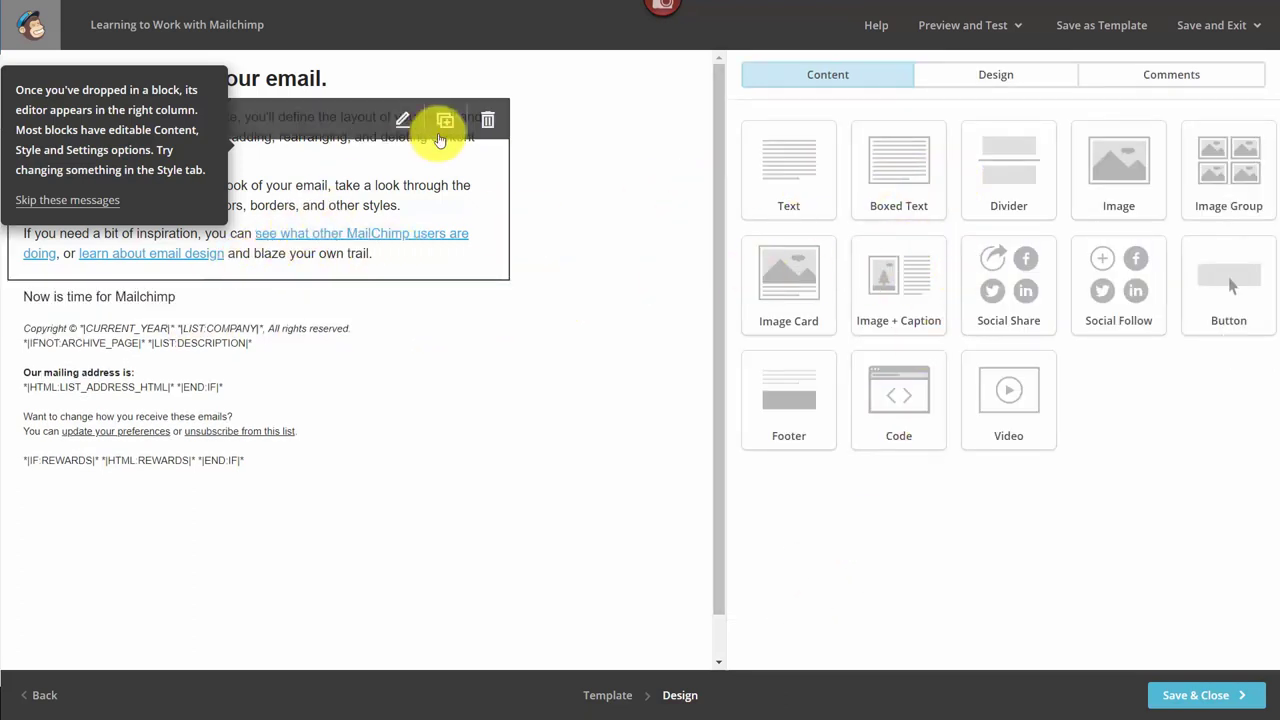
click(487, 124)
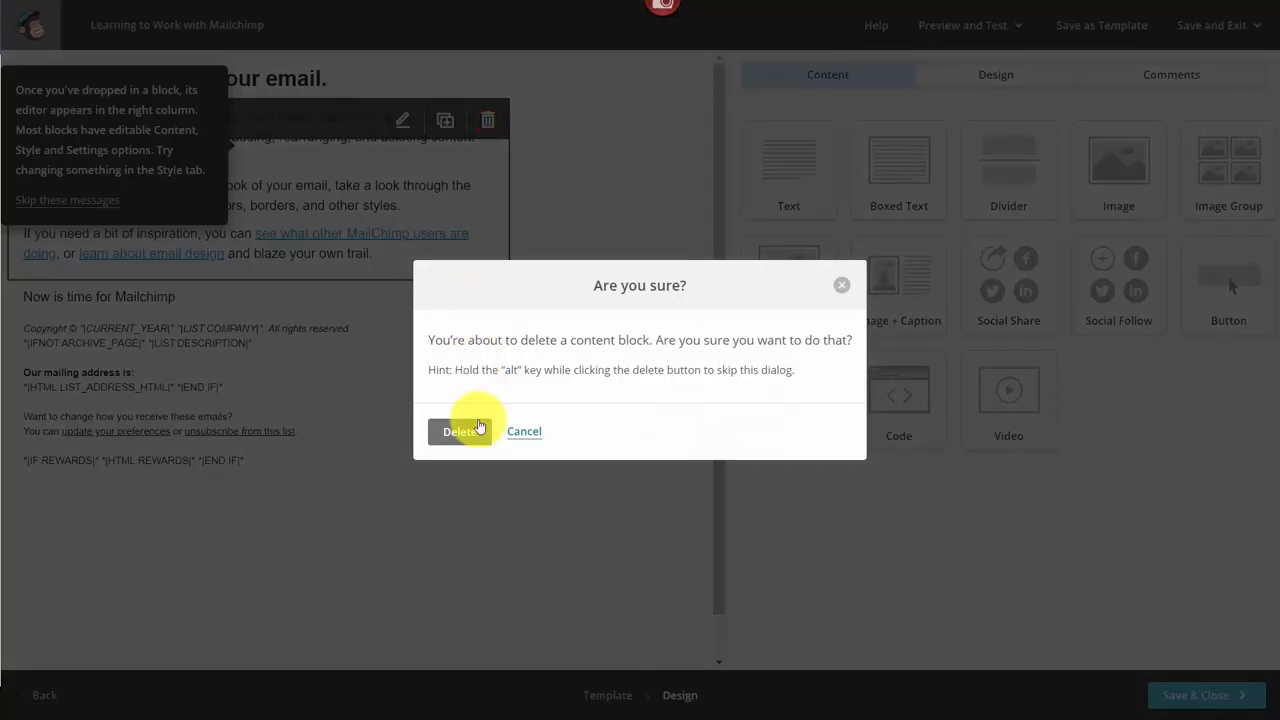
click(460, 432)
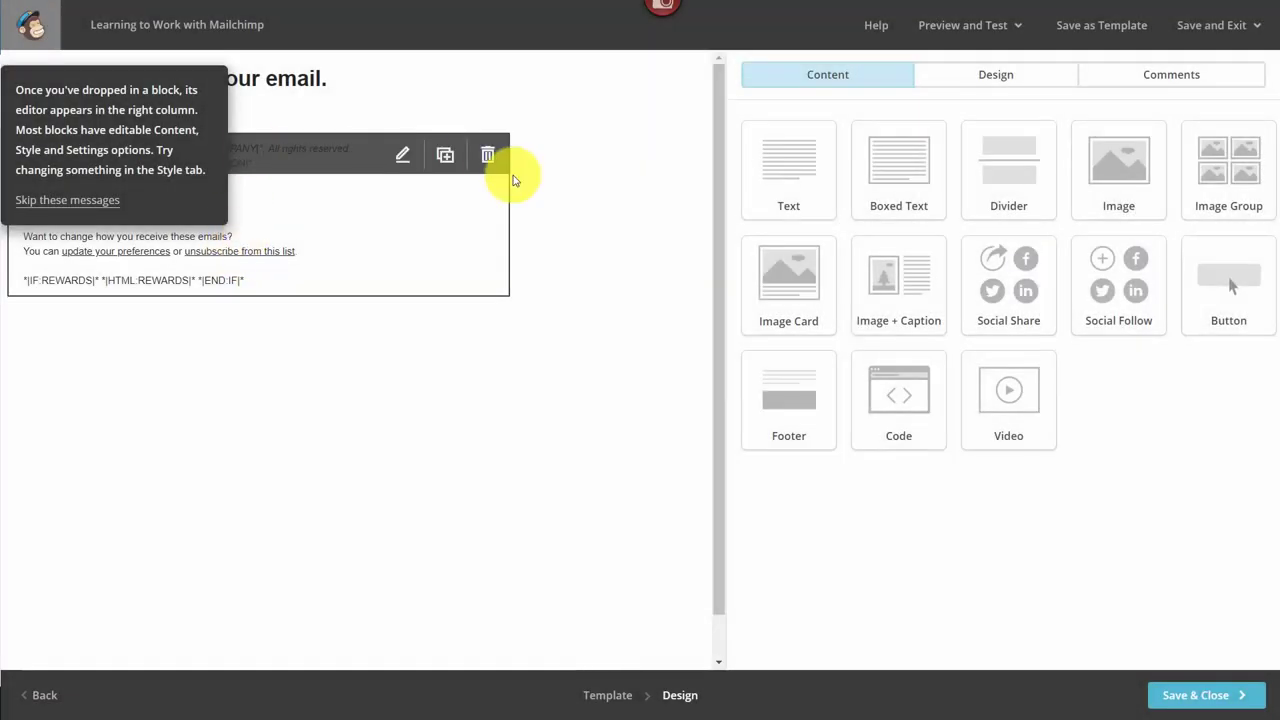
mouse_move(486, 177)
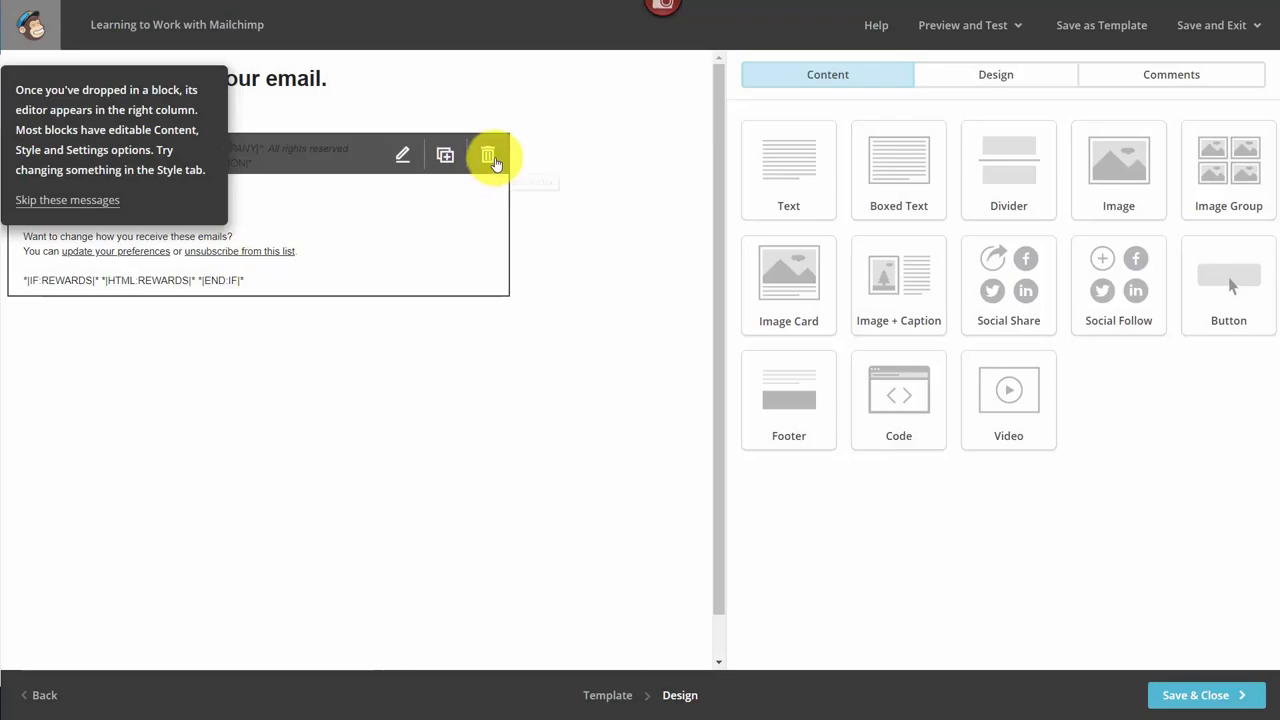
click(489, 157)
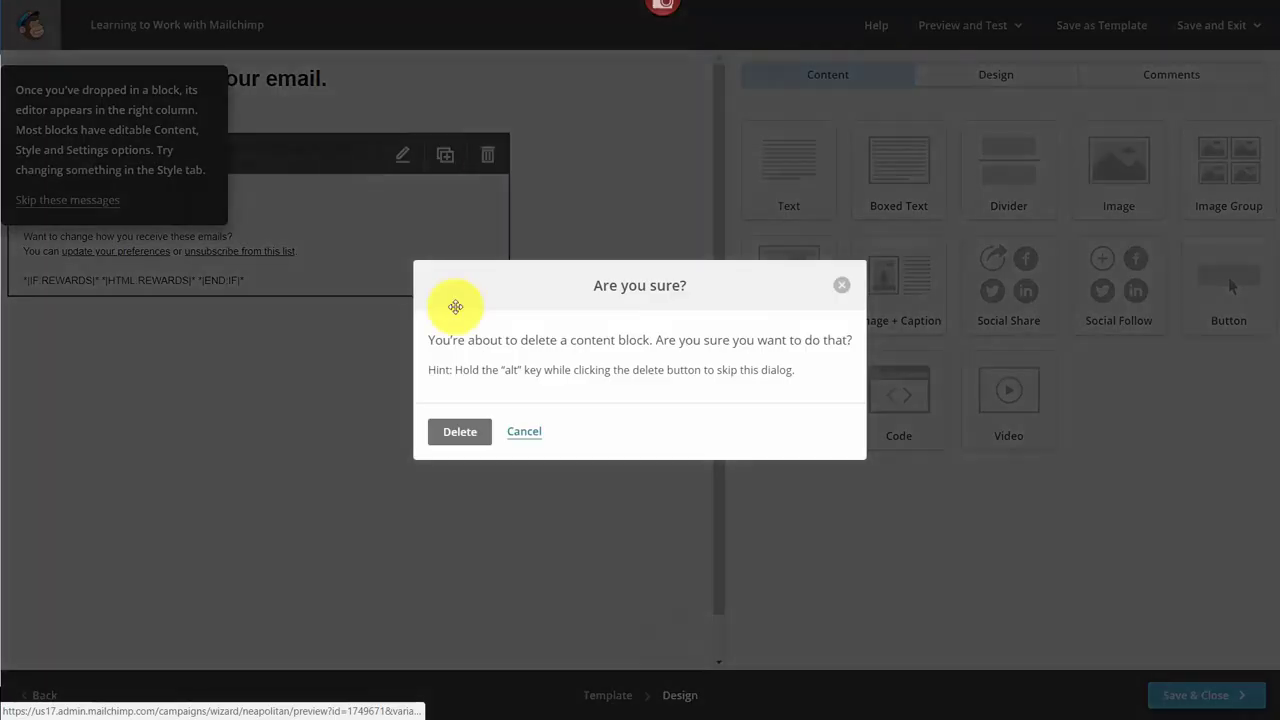
click(460, 430)
click(574, 526)
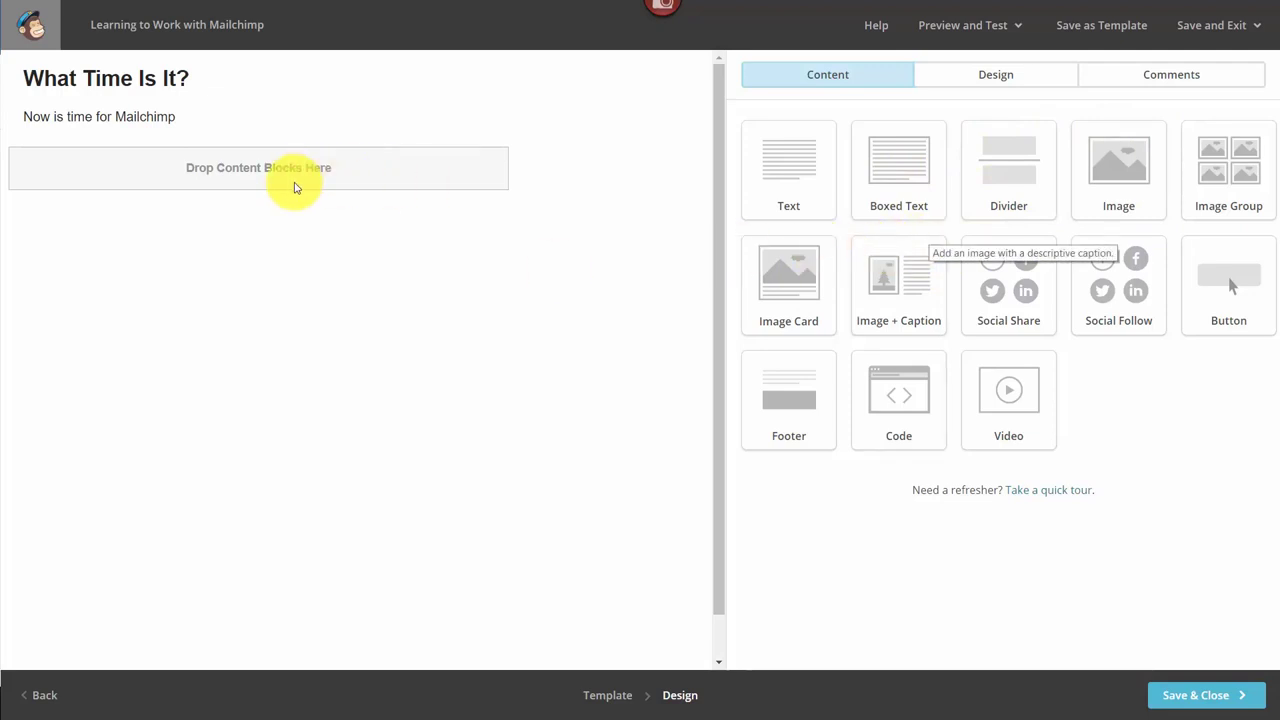
click(1196, 705)
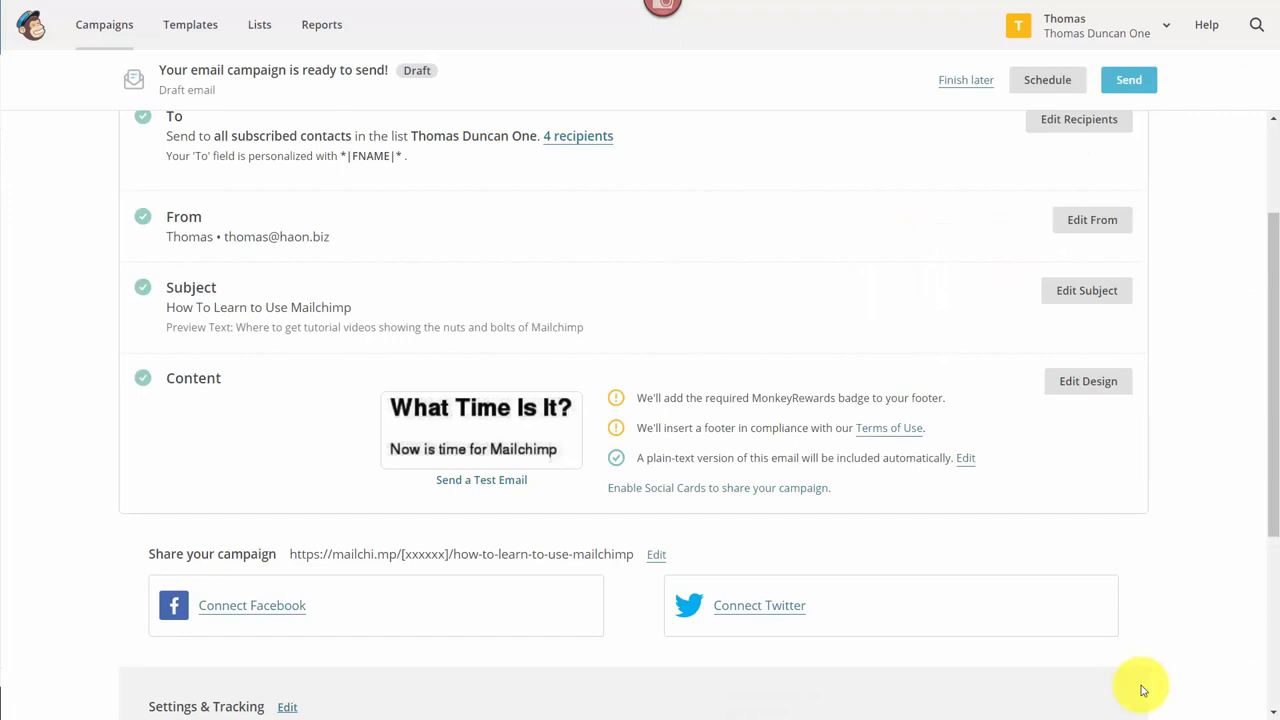
Open the test-email options and review the account users, personal message and comment notification sections.
click(486, 481)
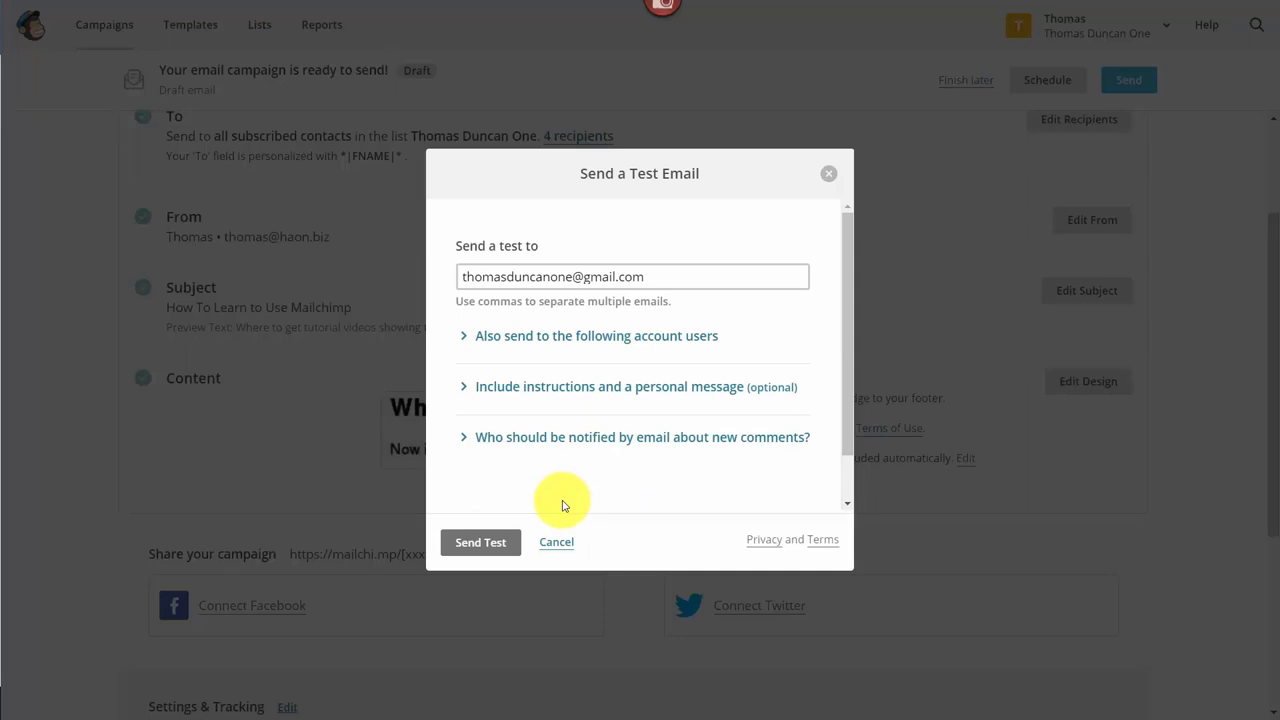
click(464, 343)
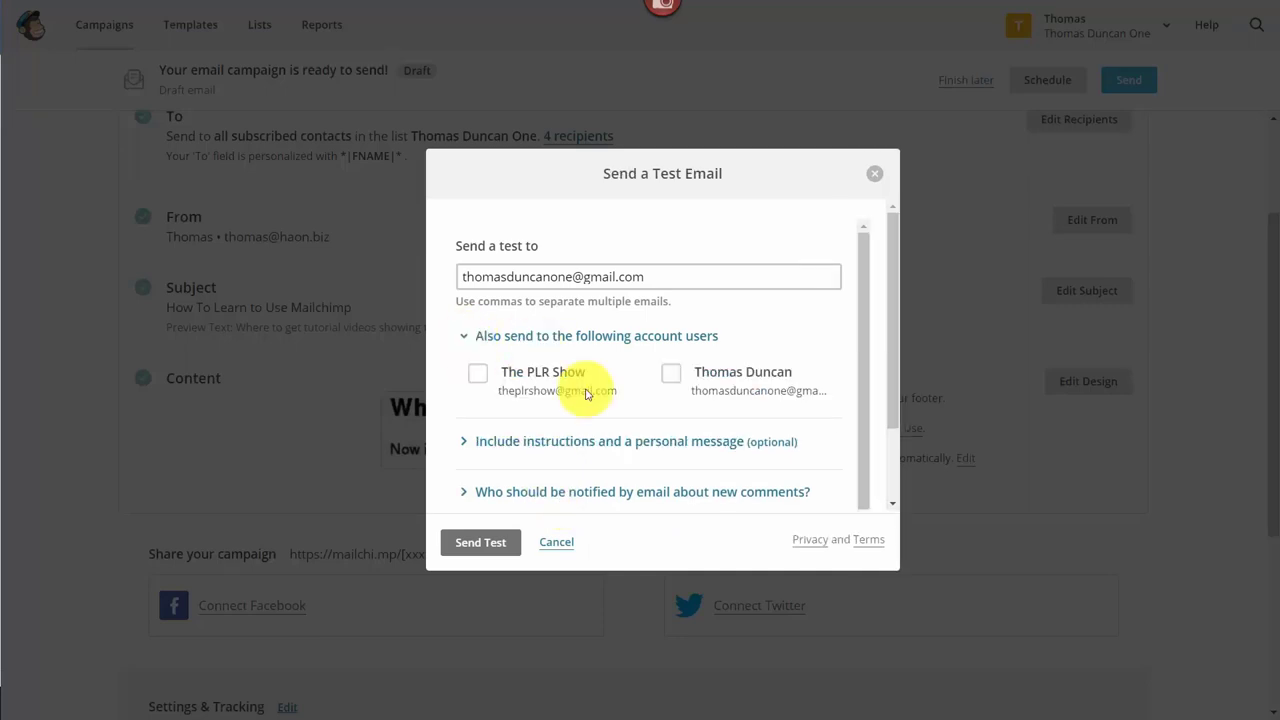
click(467, 340)
click(464, 390)
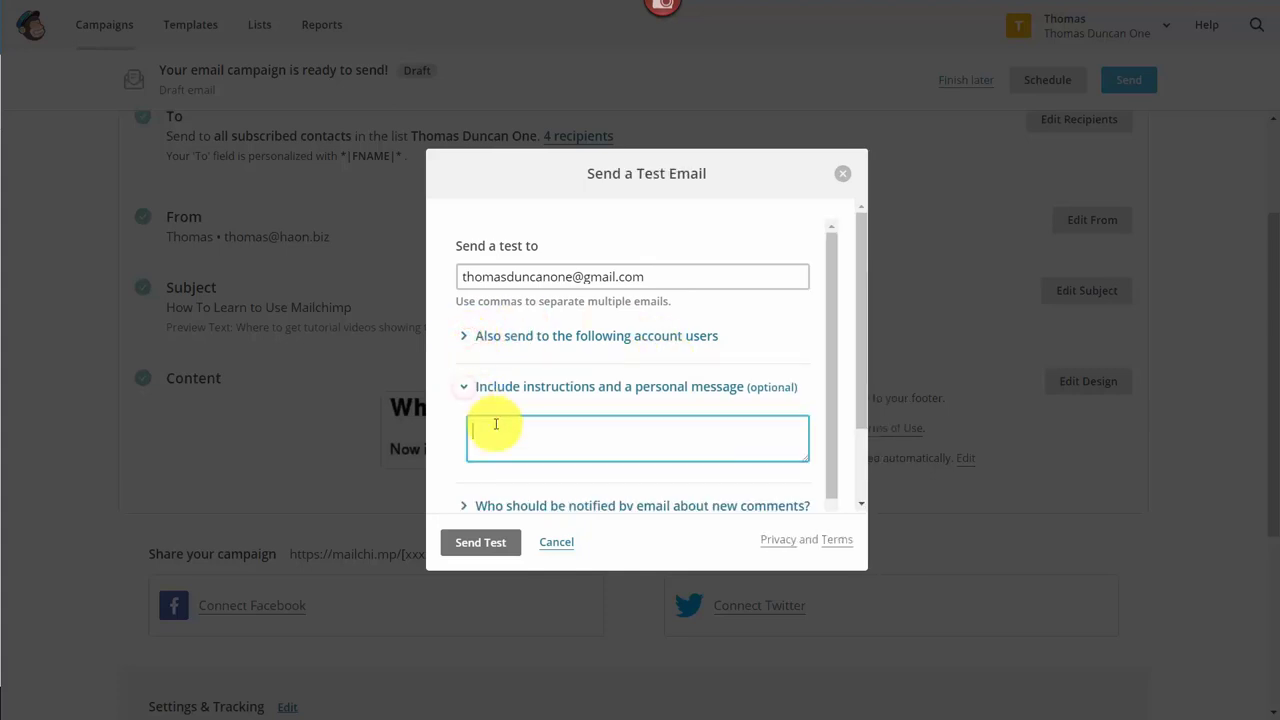
click(467, 440)
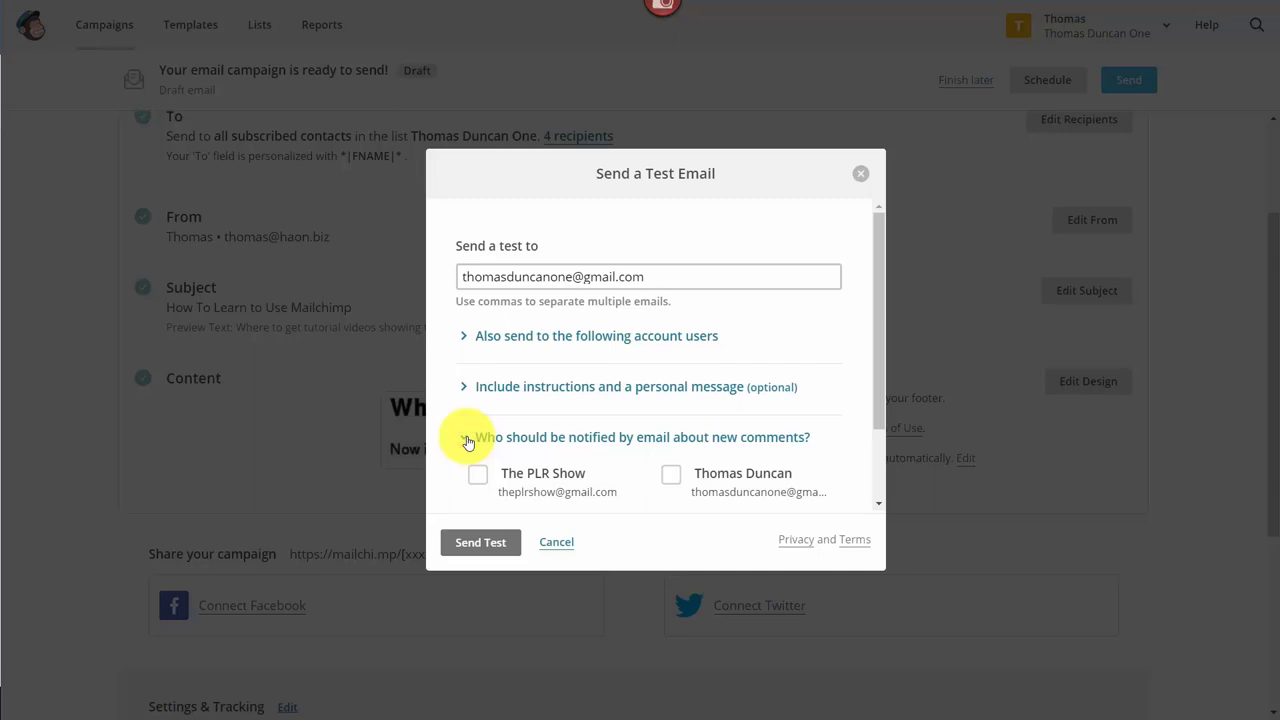
click(467, 440)
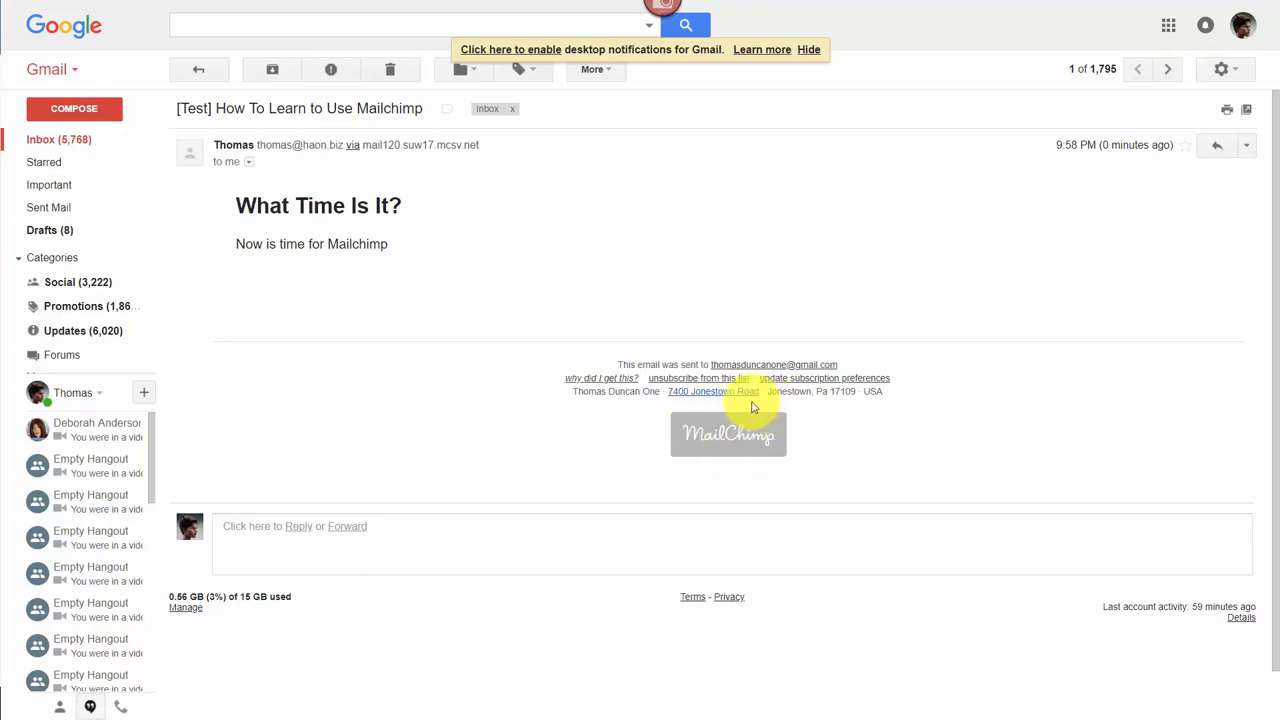
Return from Gmail to the Mailchimp campaign summary.
key(ctrl+Tab)
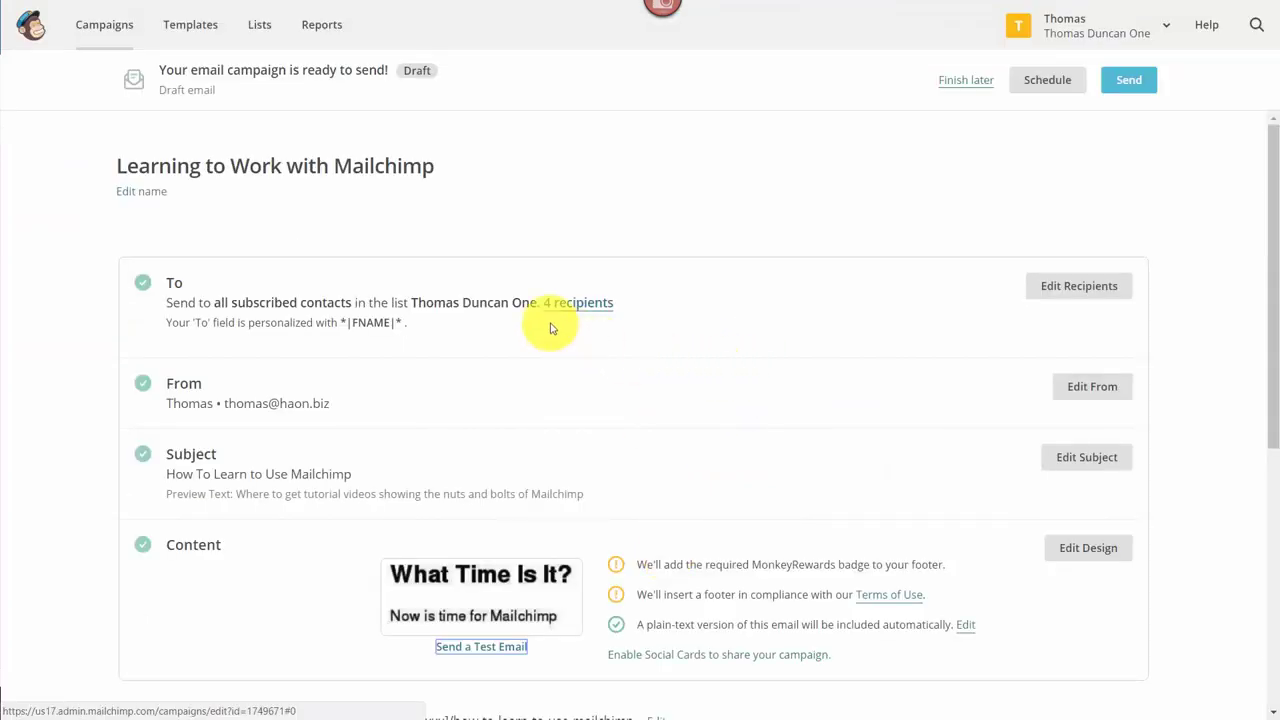
Review the campaign's delivery date and time options, then close them without scheduling.
click(1038, 92)
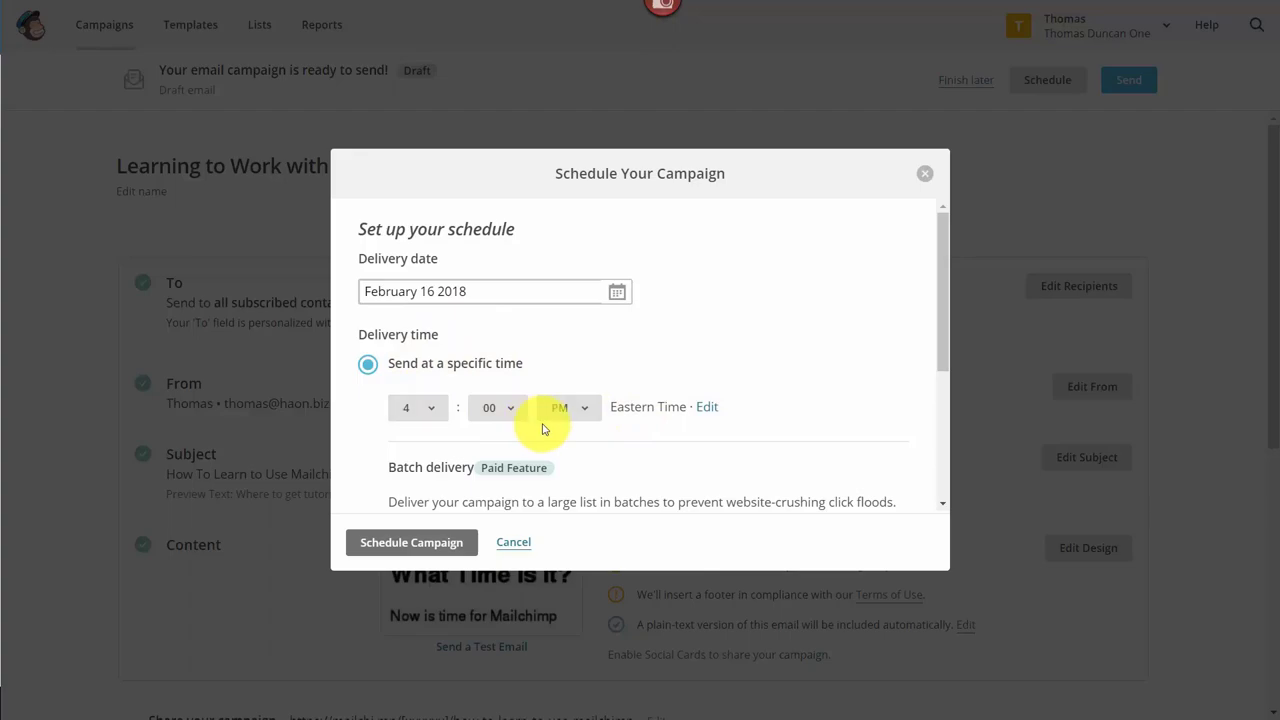
key(Escape)
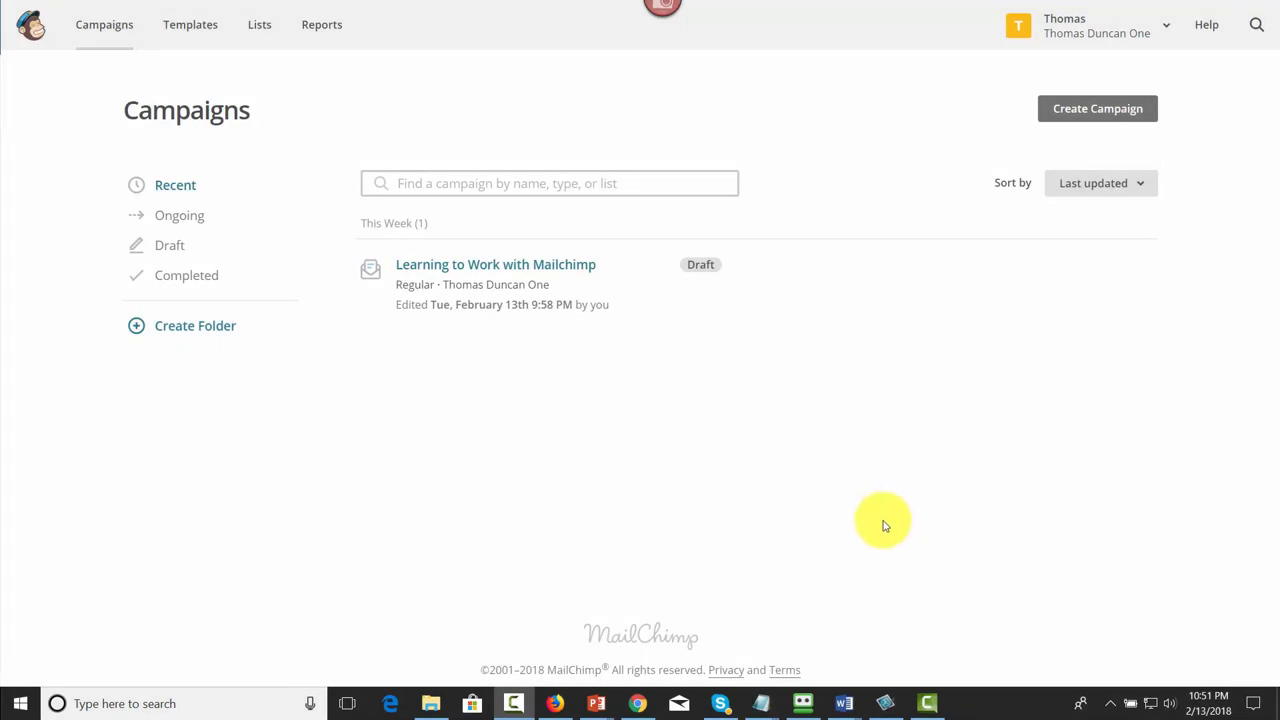
Begin a new email campaign and browse the Automated subscriber activity, e-commerce and date-based types.
click(1088, 112)
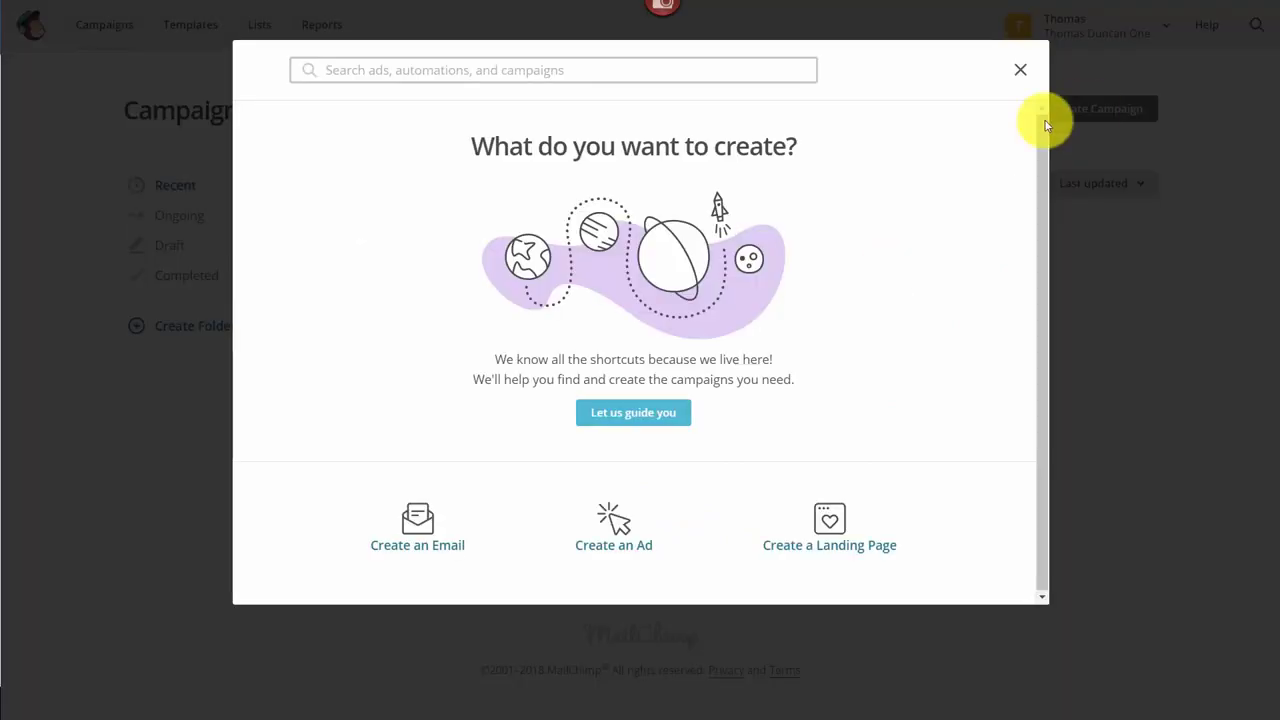
click(415, 550)
text(Getting Mailchimp to Work for You)
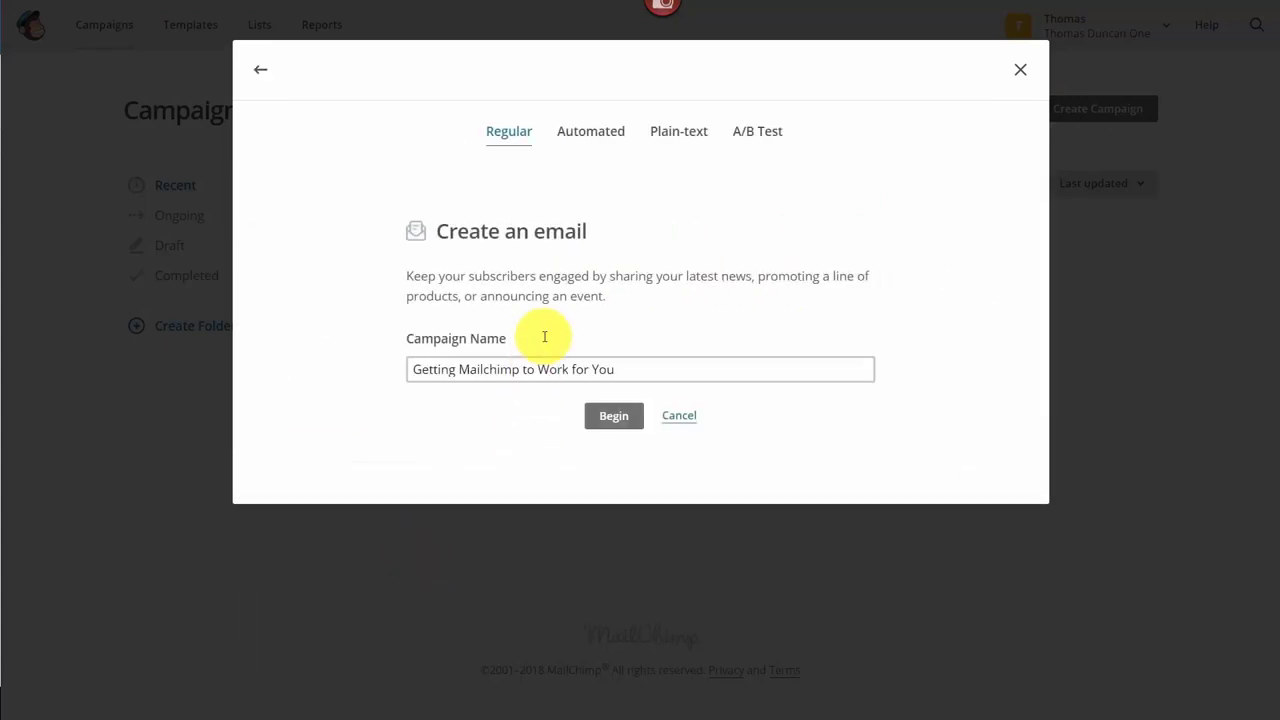
click(600, 139)
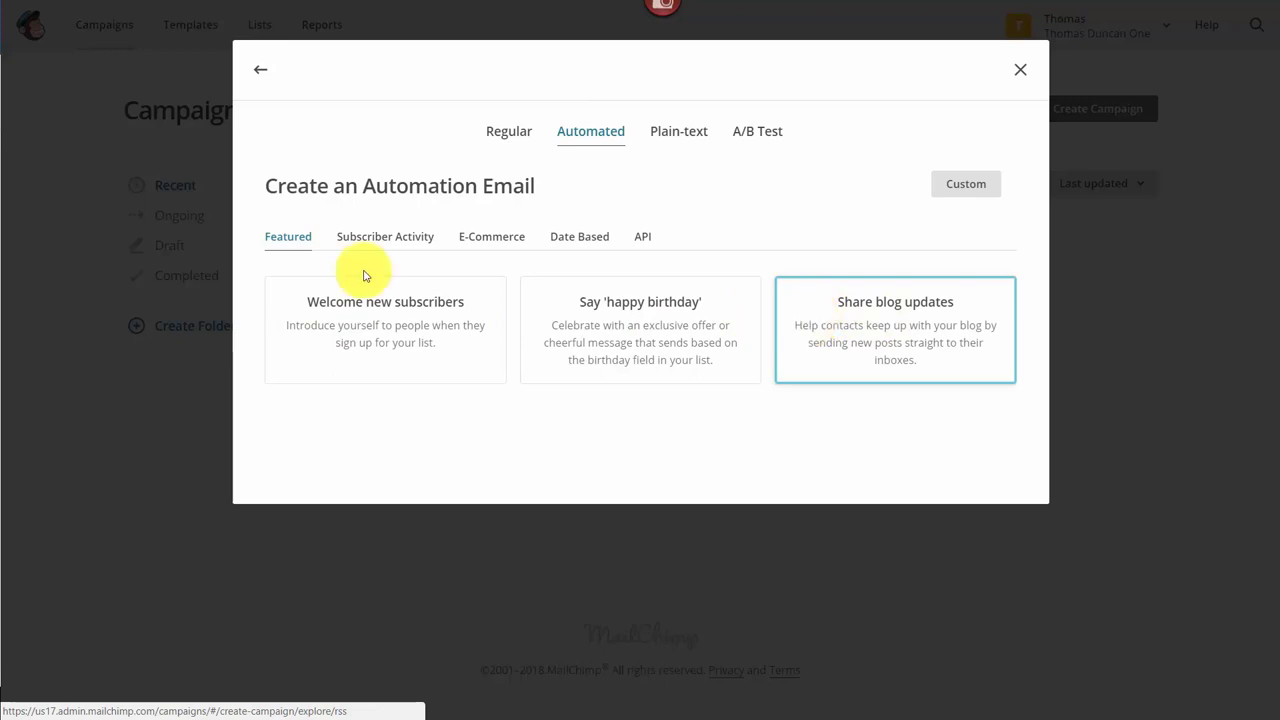
click(382, 238)
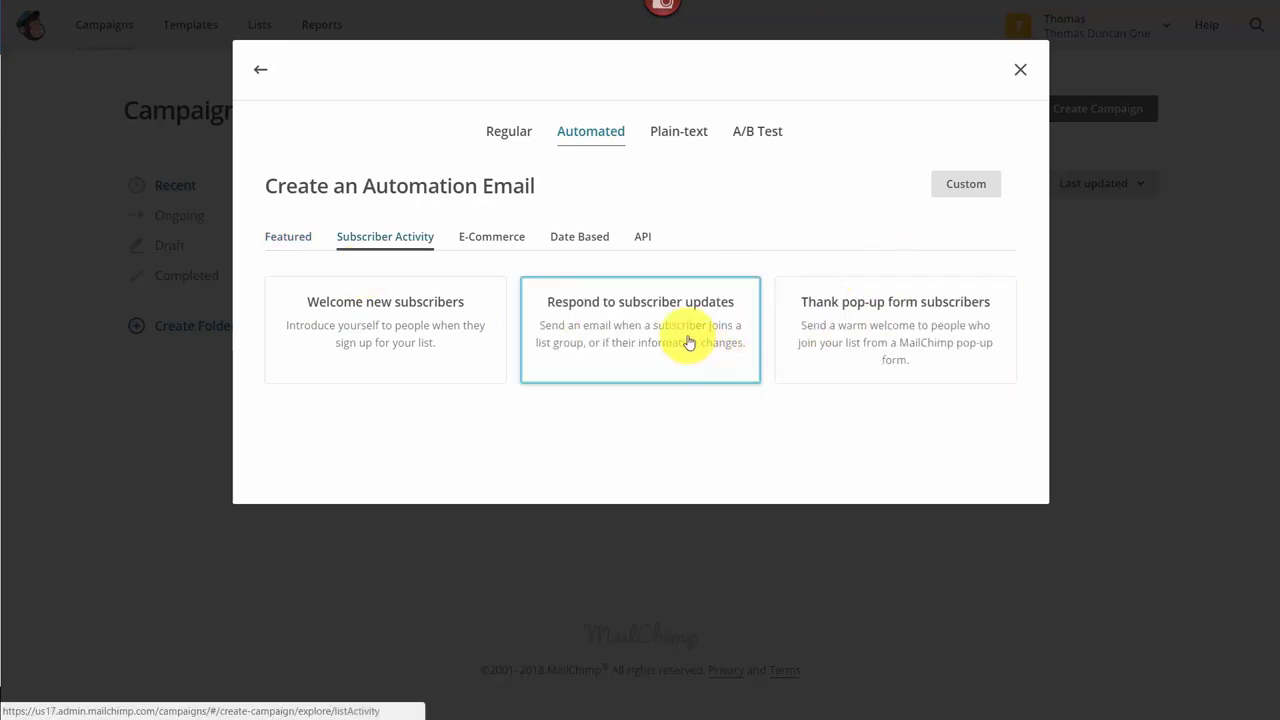
click(498, 242)
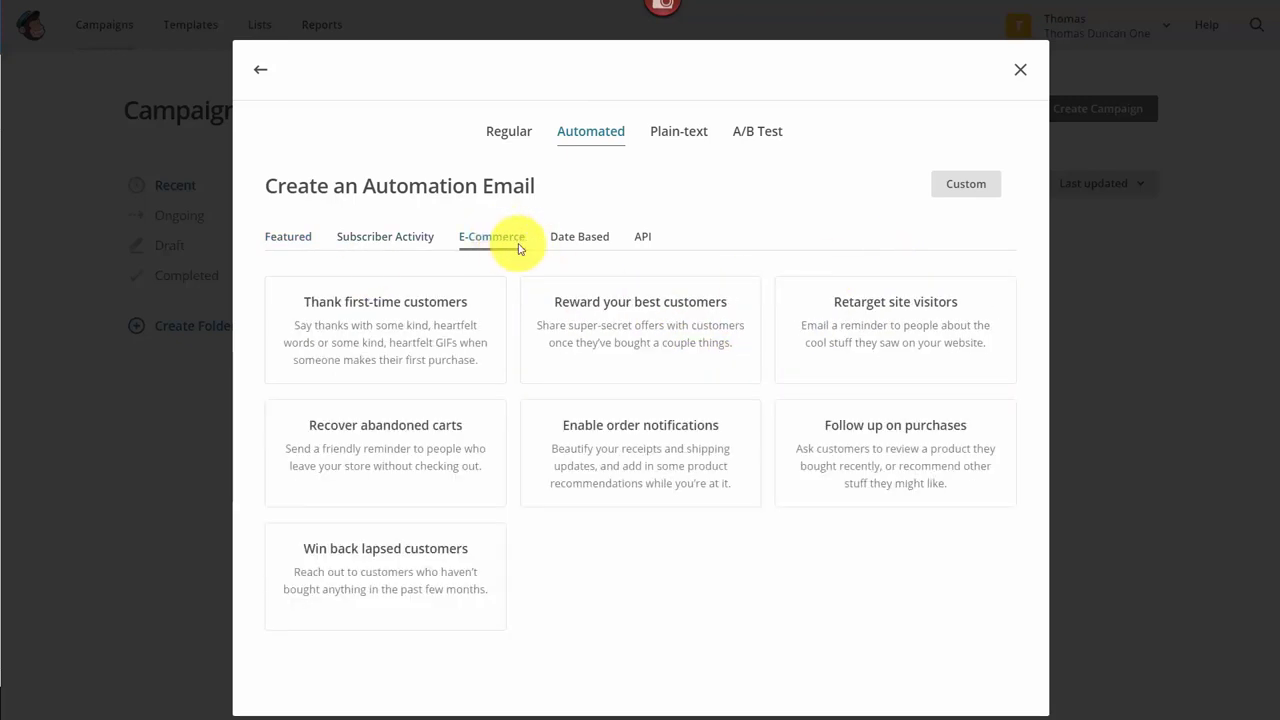
click(576, 240)
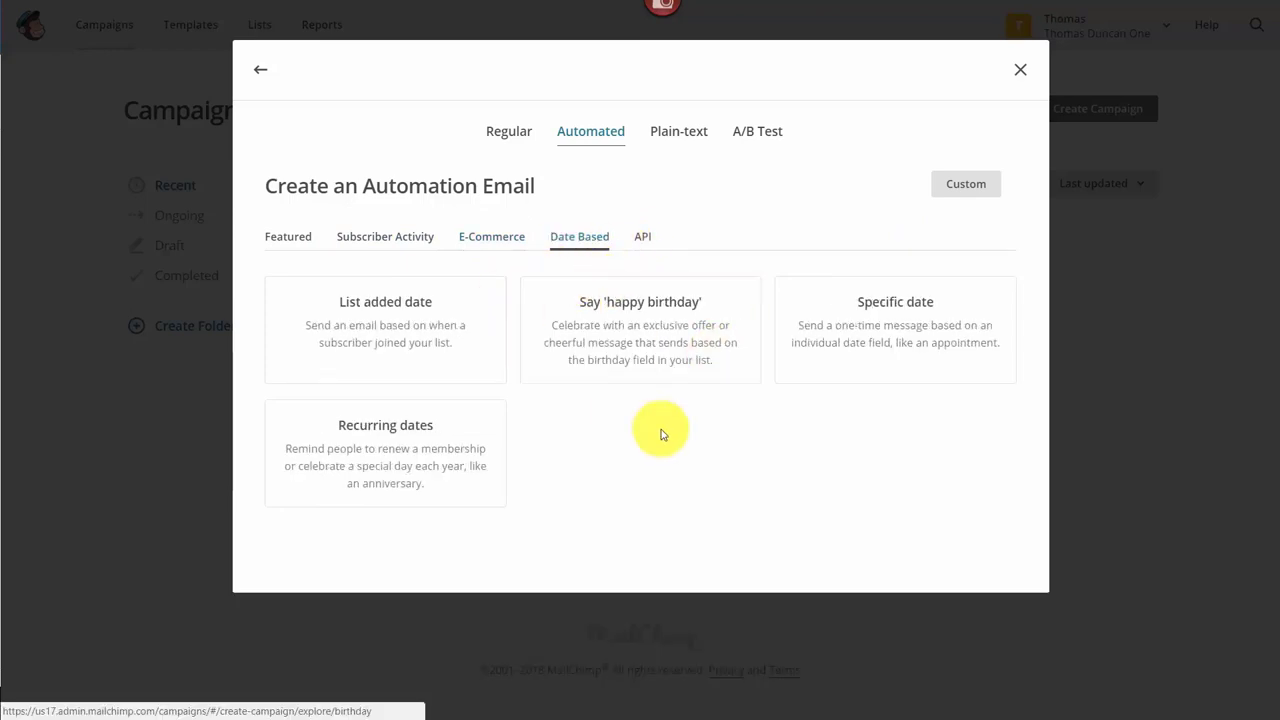
Create a custom automation named 'Onging Mailchimp Videos' for the four-subscriber list.
click(961, 189)
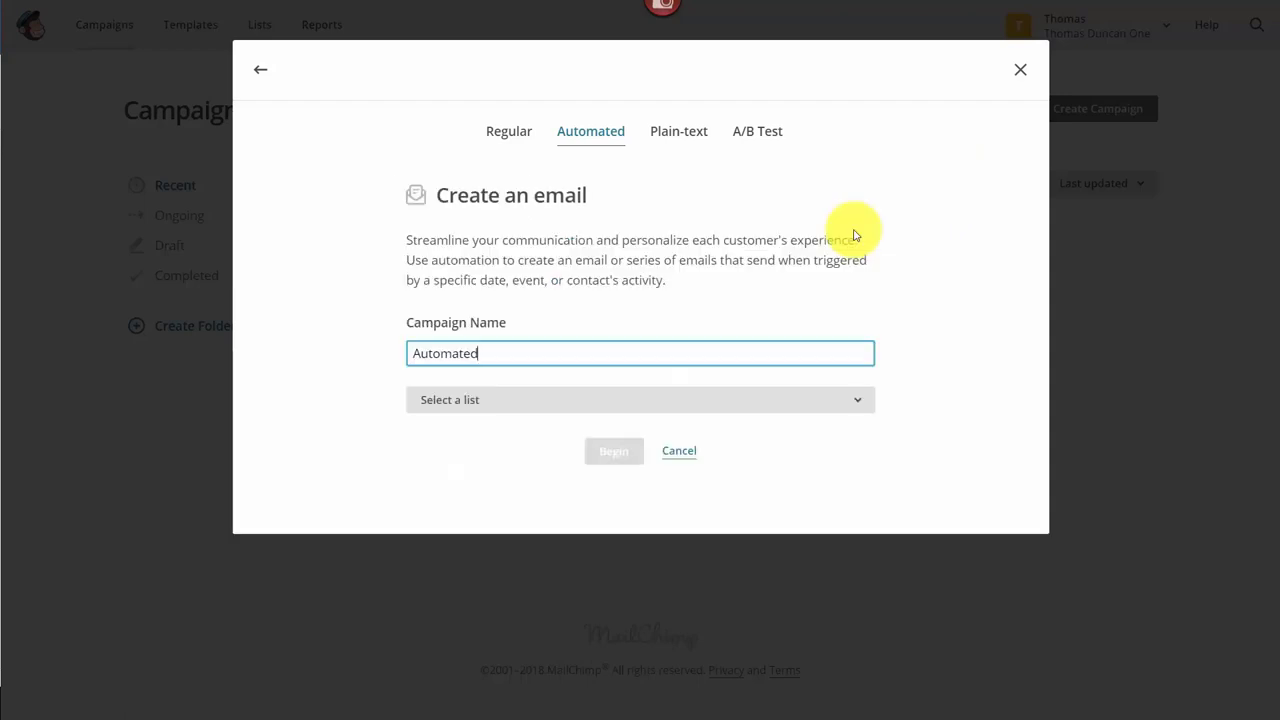
double_click(476, 365)
text(Onging Mailchimp Videos)
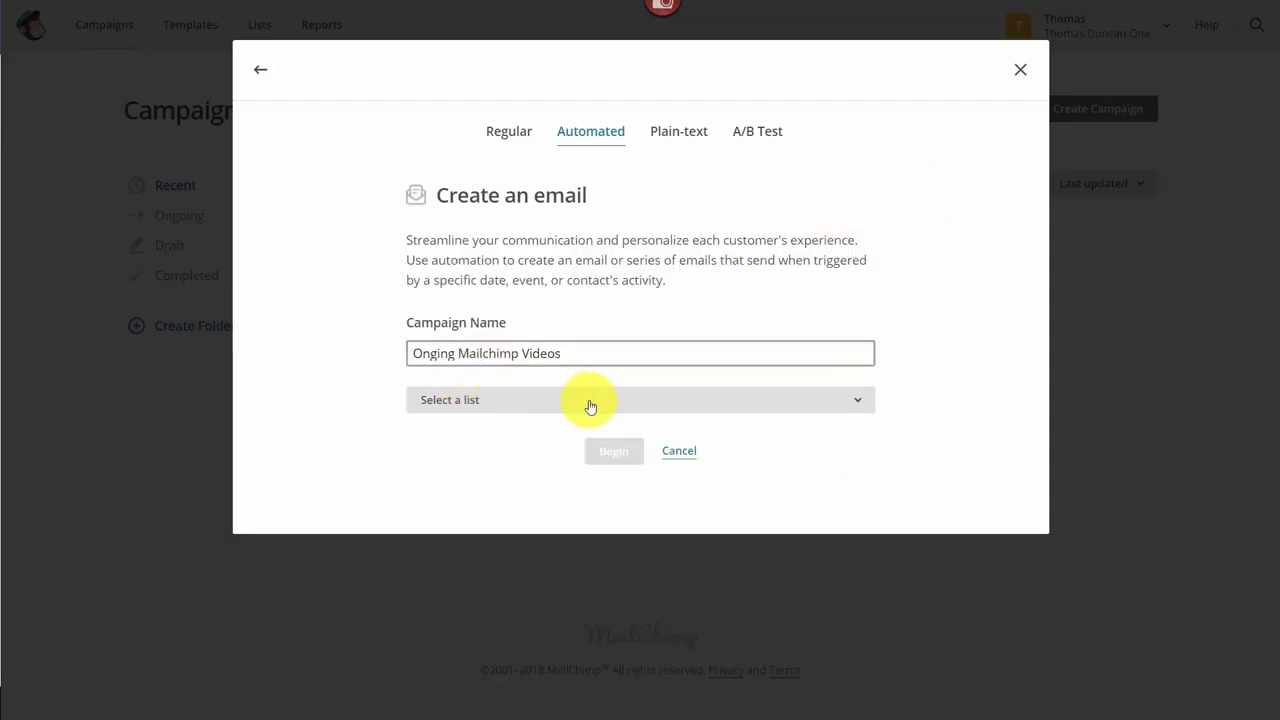
click(693, 414)
click(776, 409)
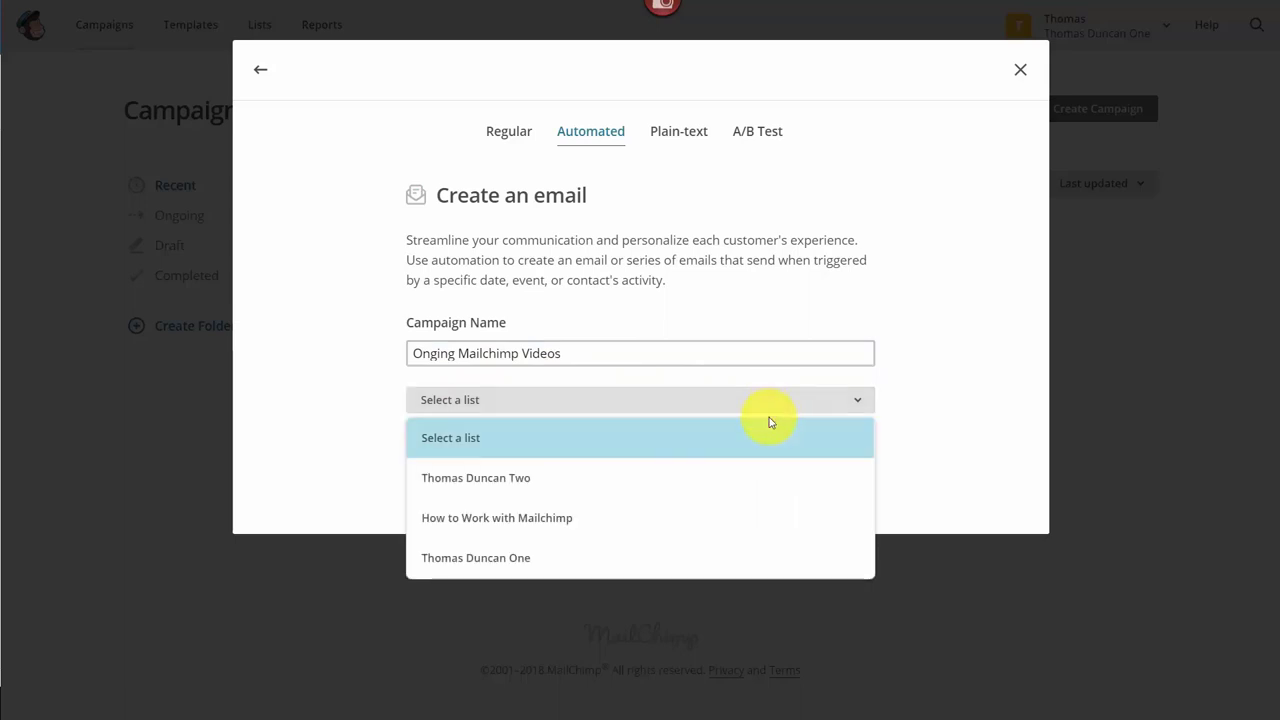
click(523, 557)
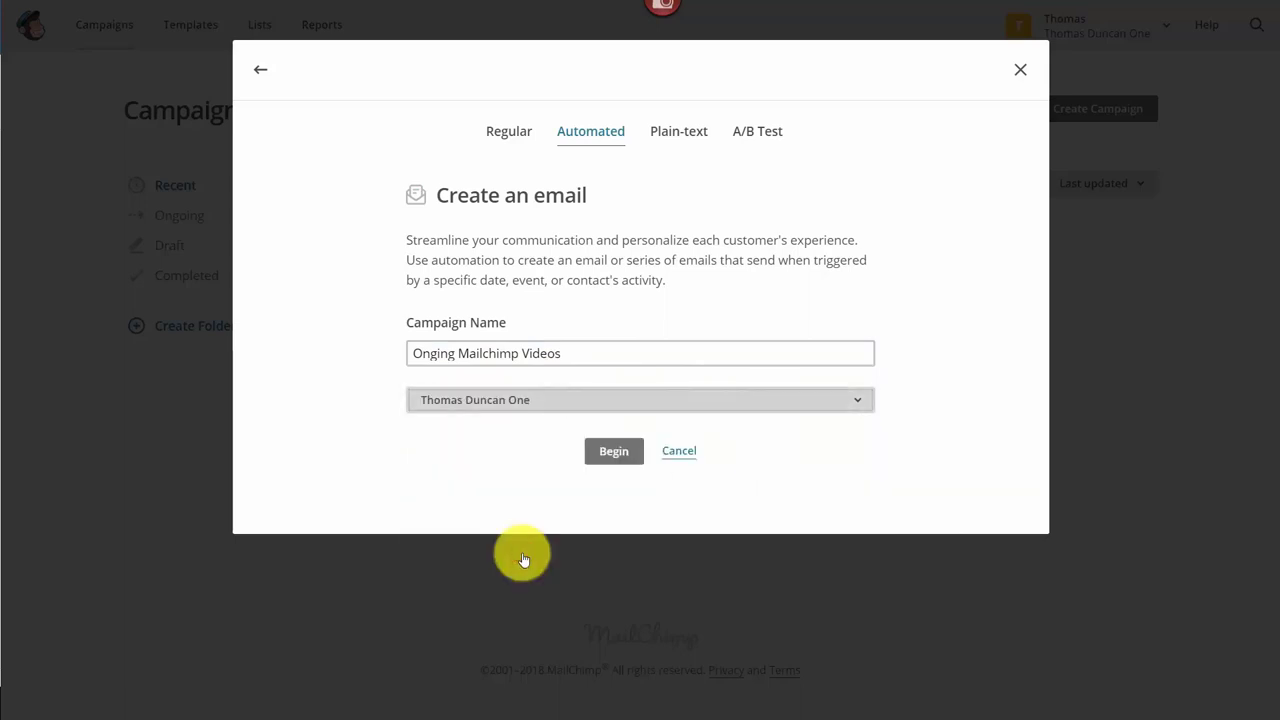
click(612, 453)
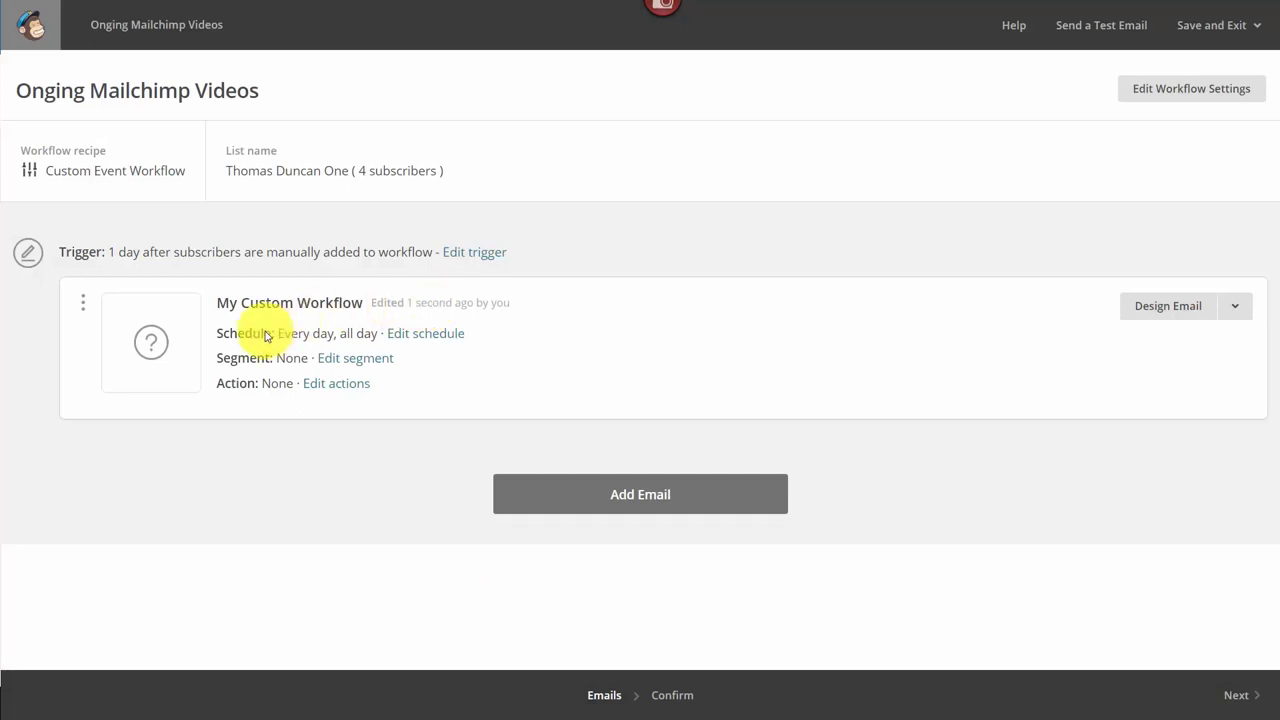
Set the trigger to list signup, sending 1 day after subscribers join or are imported.
click(476, 256)
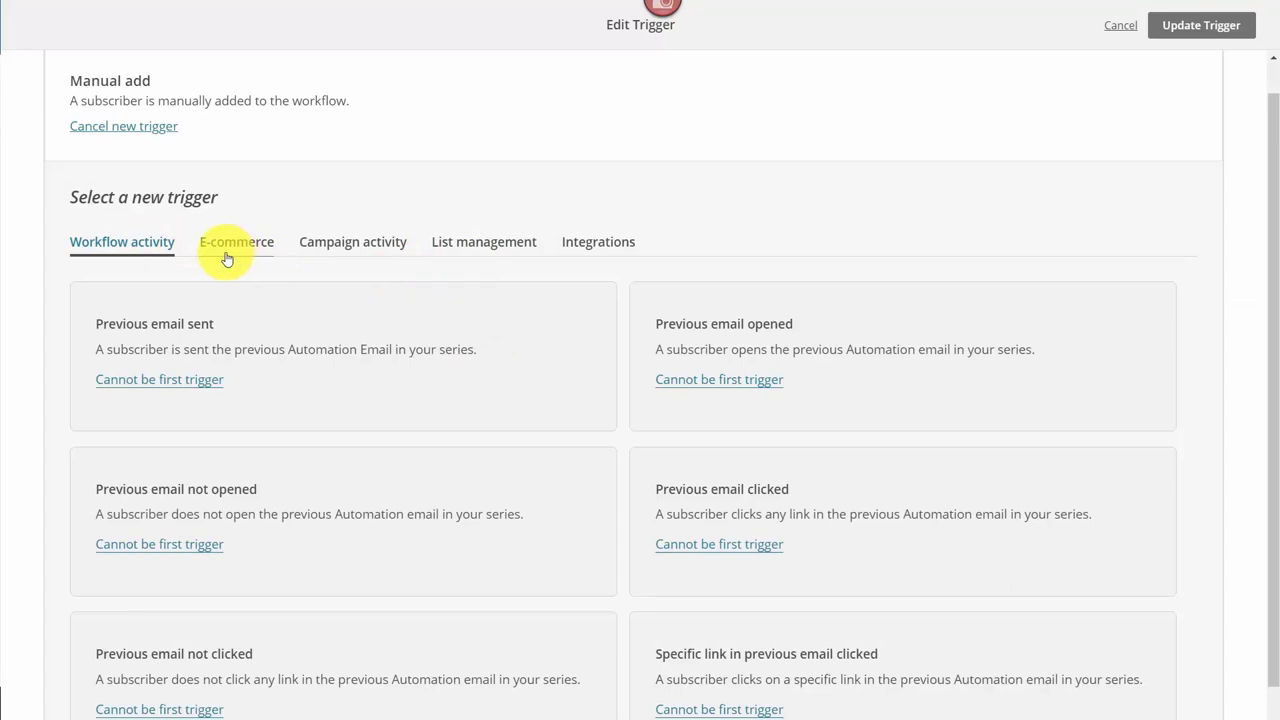
click(467, 248)
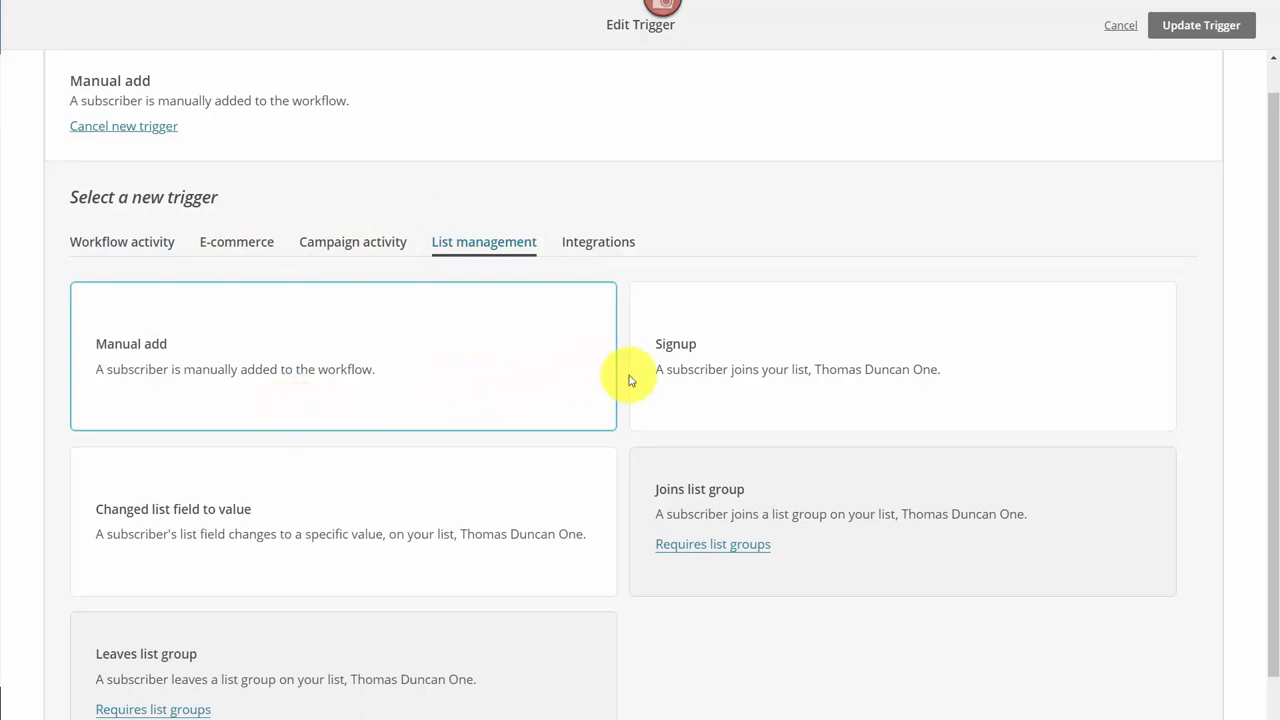
click(688, 354)
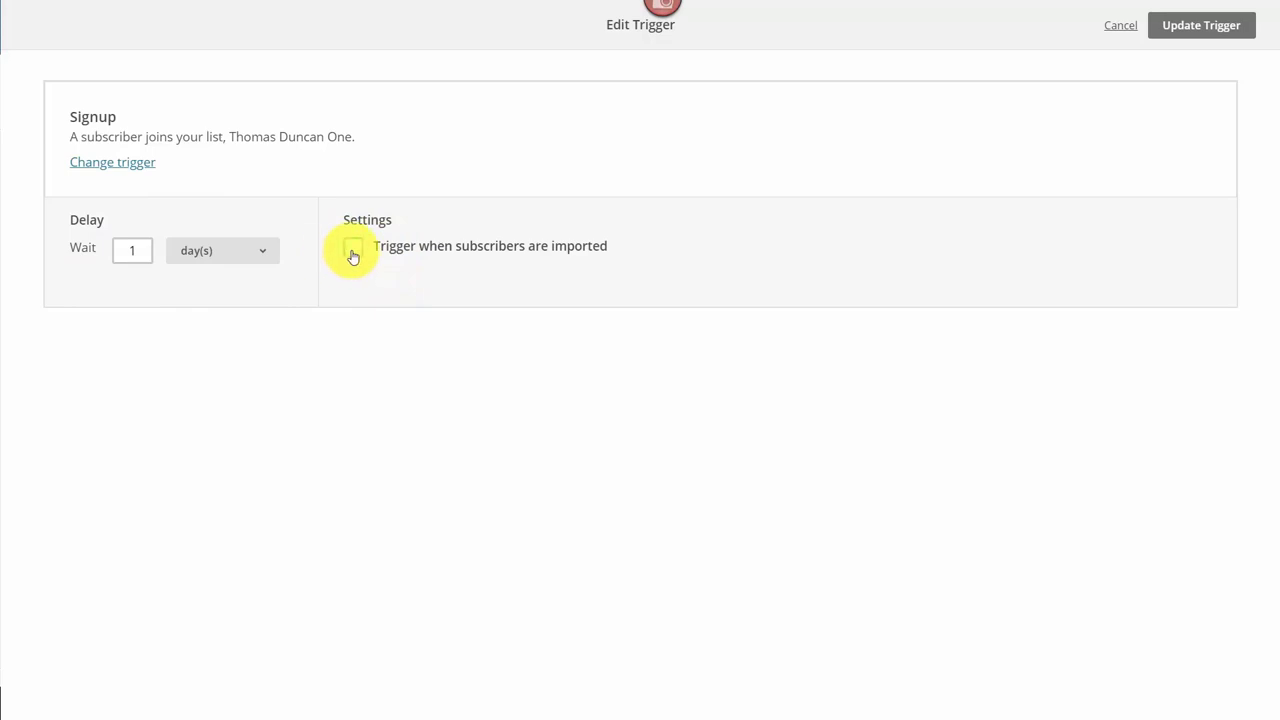
click(1215, 42)
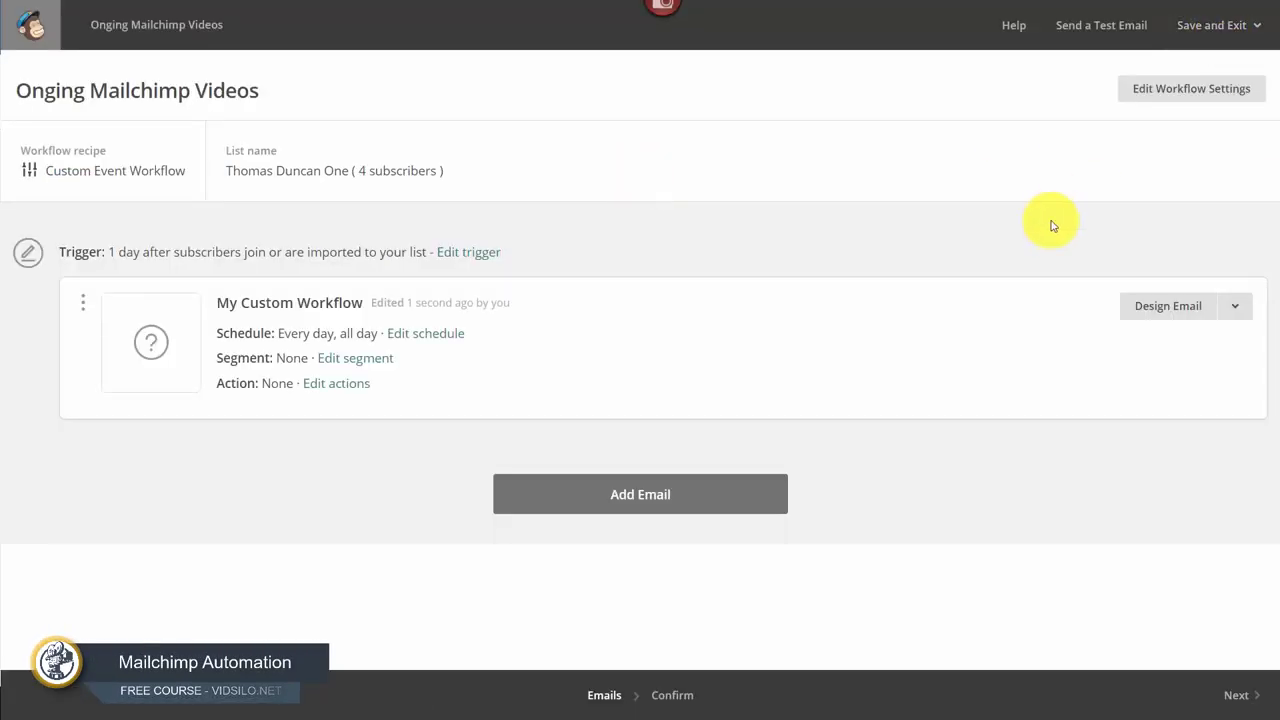
Start designing the first workflow email using the Simple Text layout.
click(1149, 308)
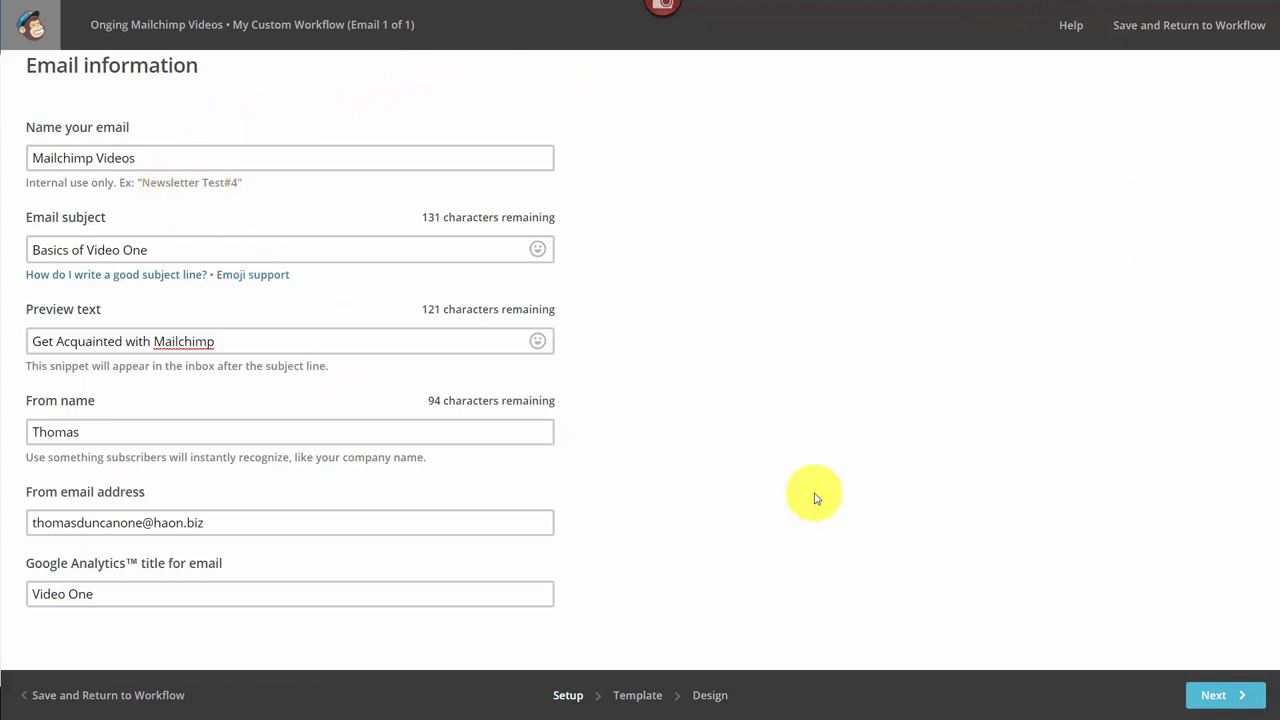
key(Return)
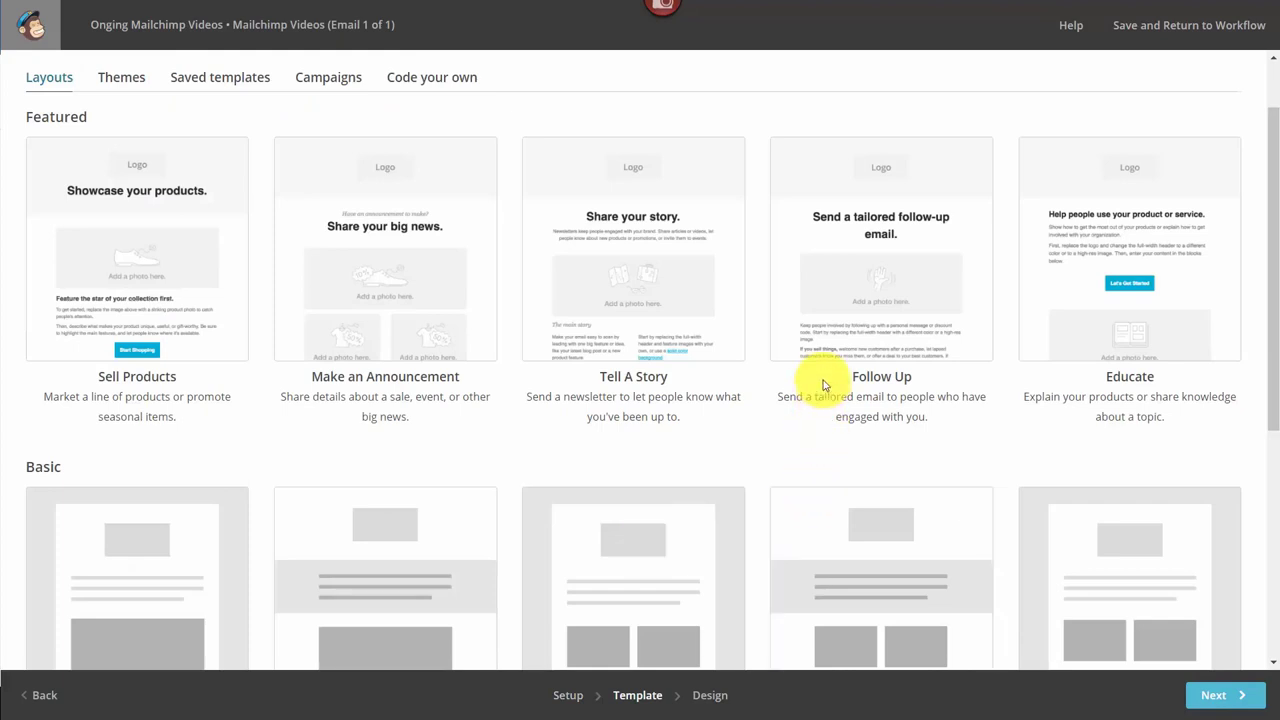
scroll(823, 385, down, 5)
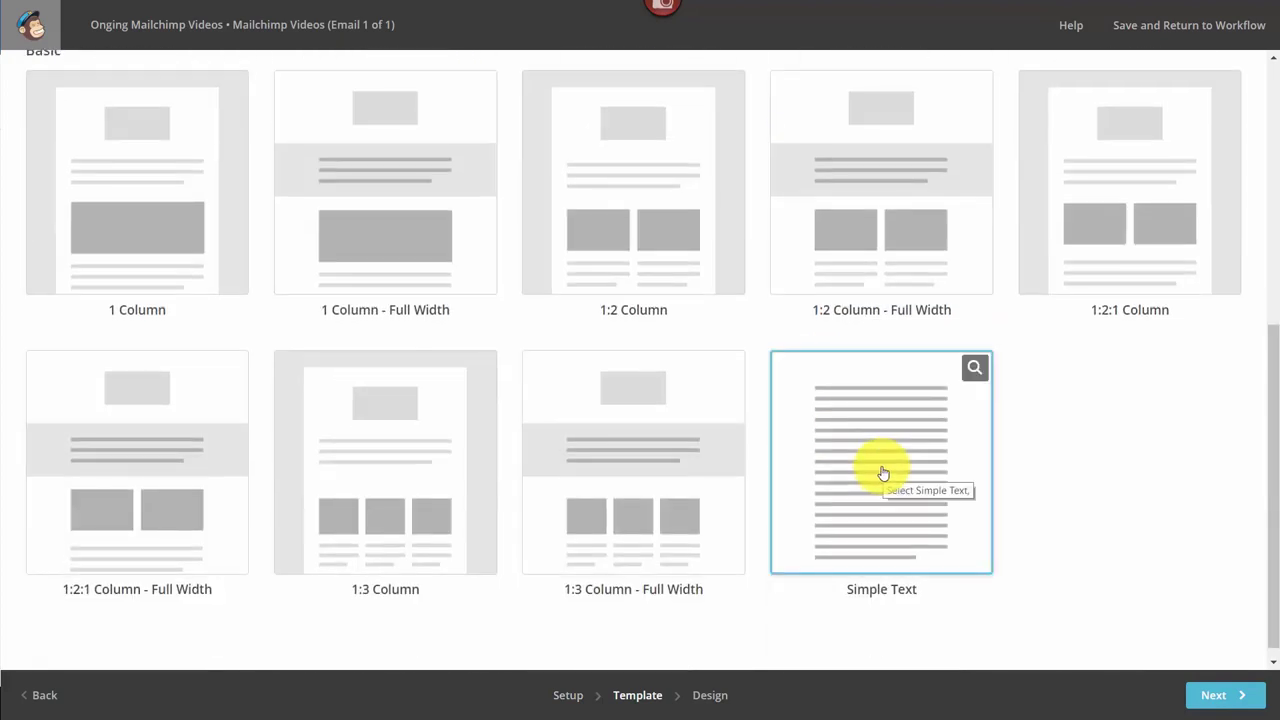
click(811, 586)
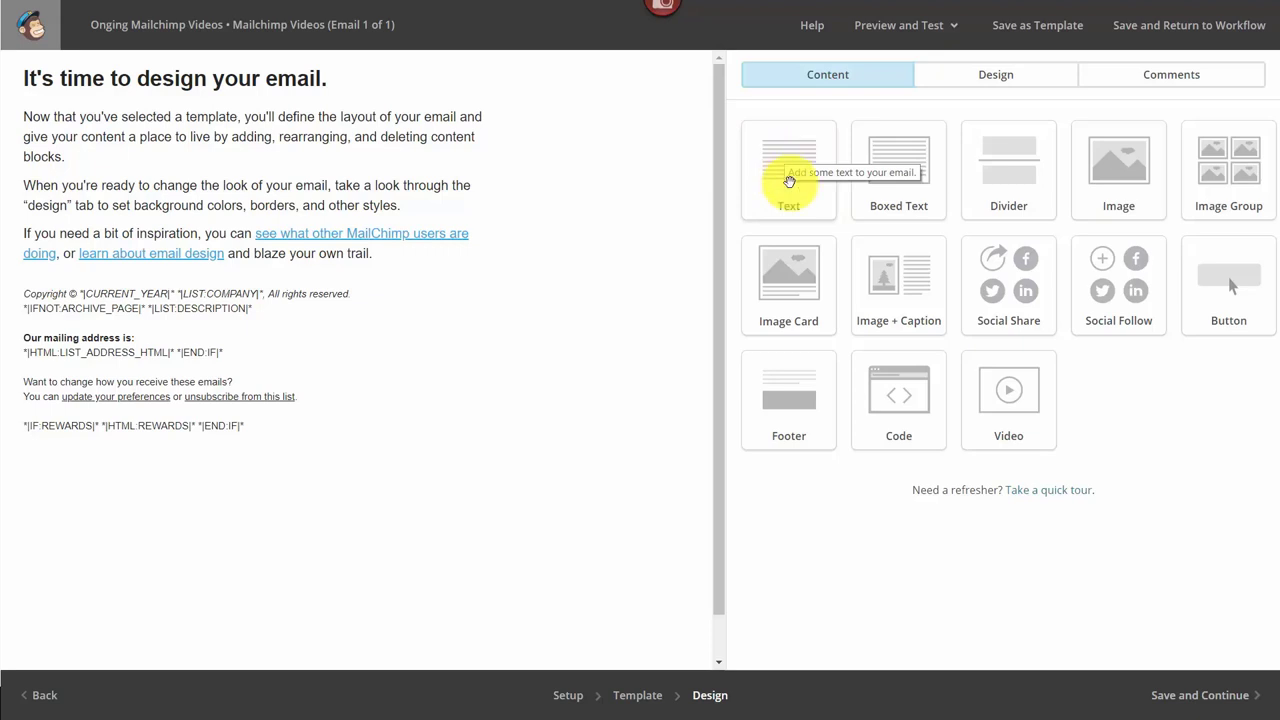
Add a Text block holding the pasted accounting article, without its title line.
drag(789, 160, 286, 177)
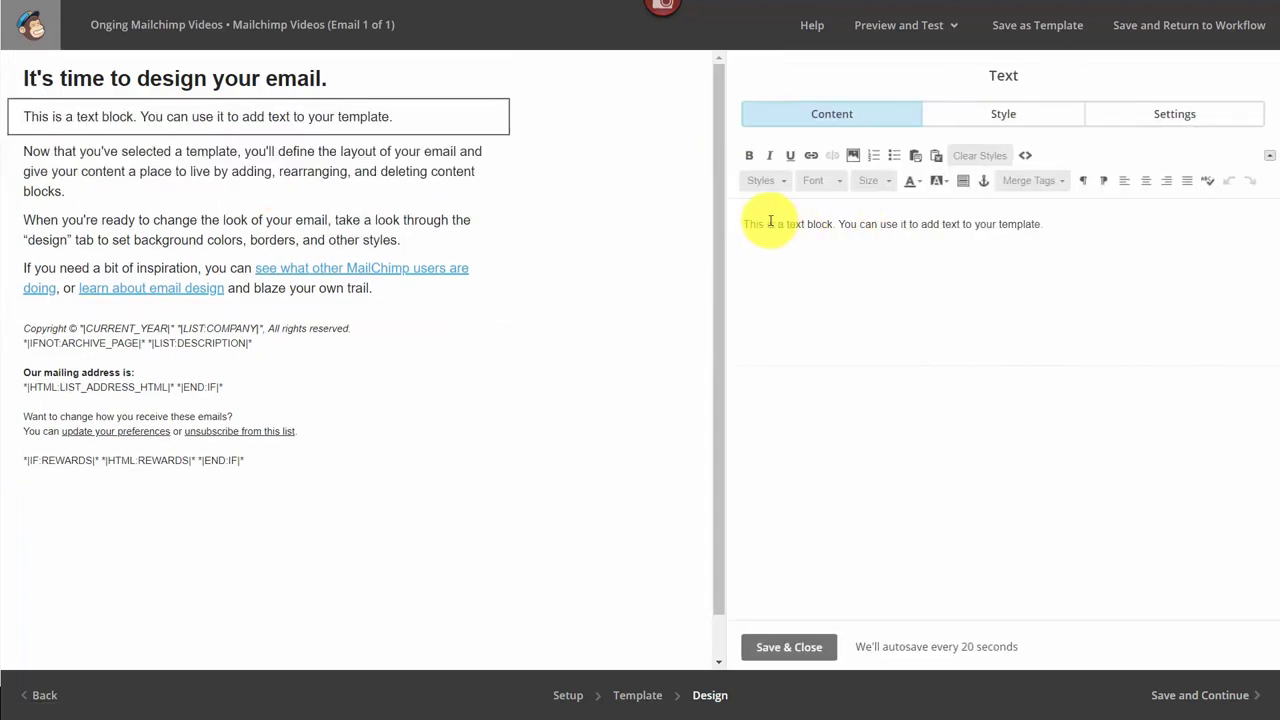
drag(744, 223, 1050, 224)
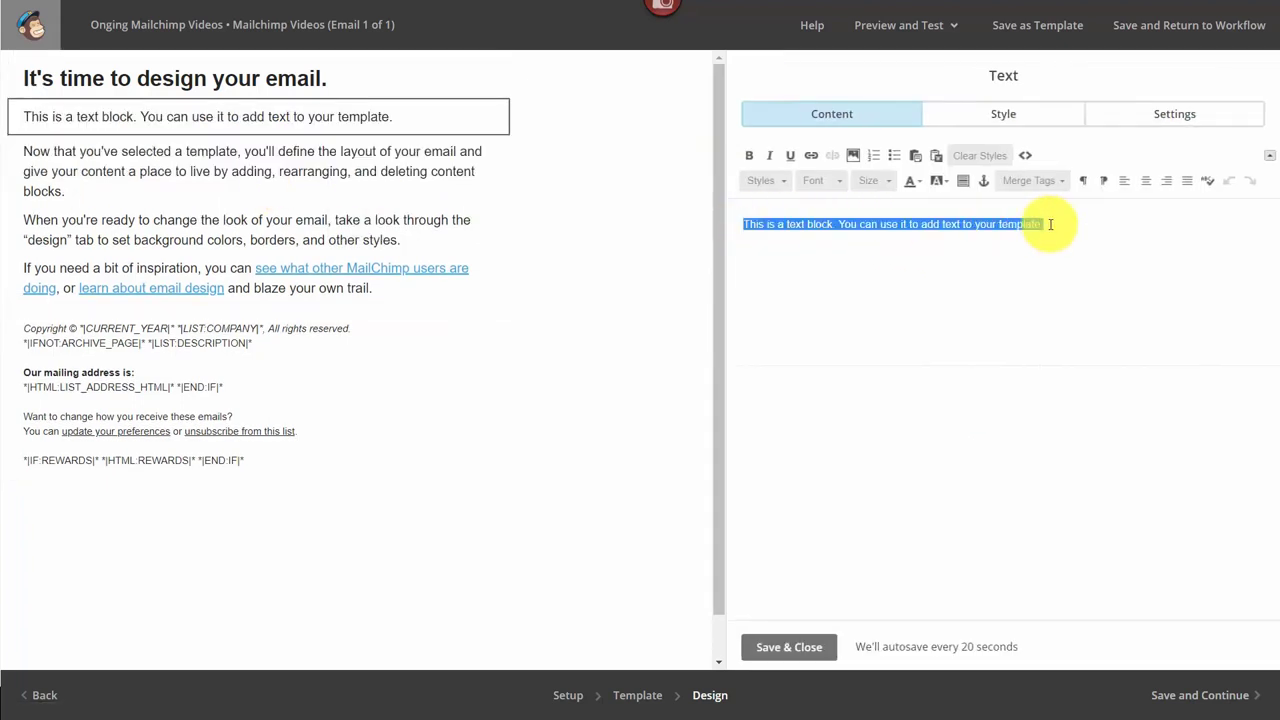
key(ctrl+v)
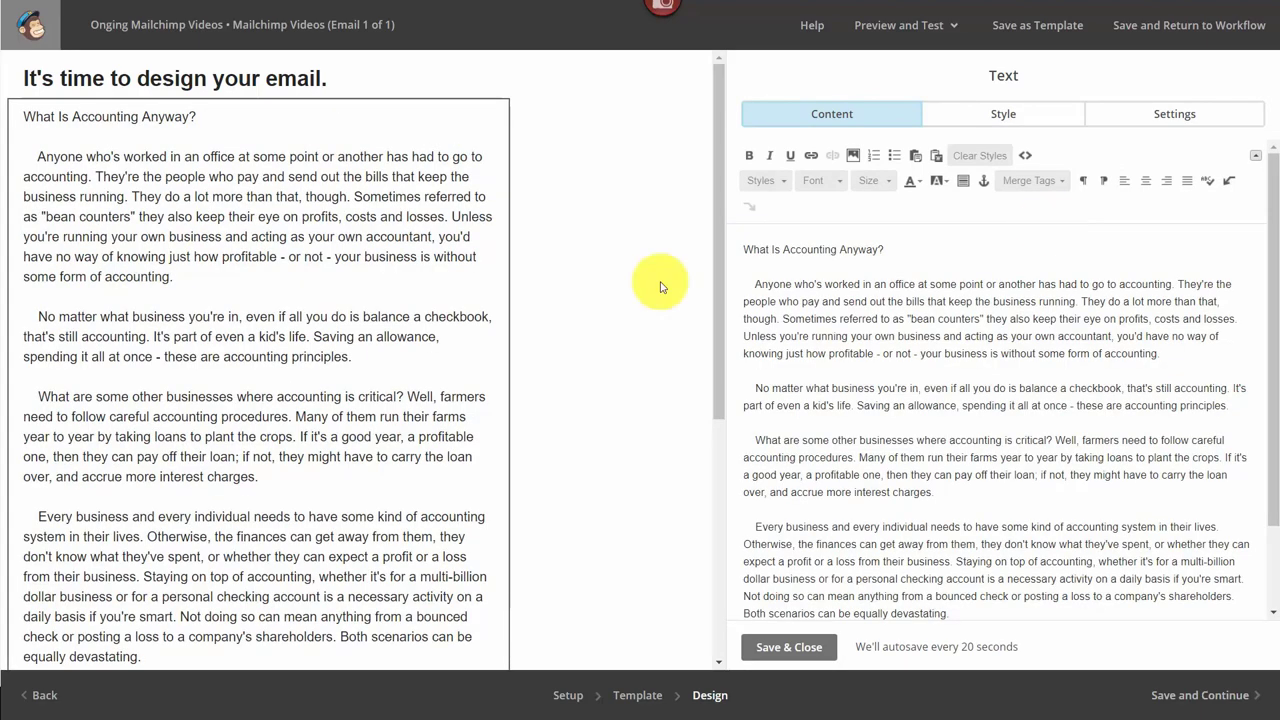
key(Delete)
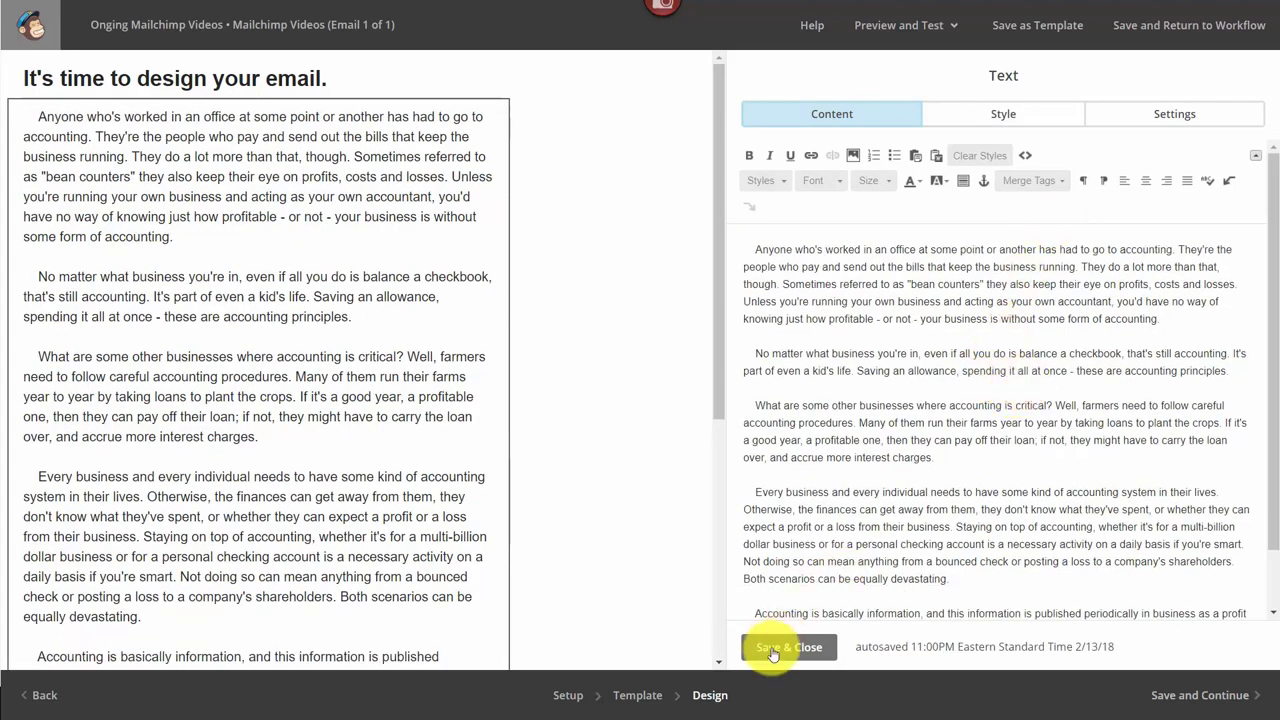
click(778, 647)
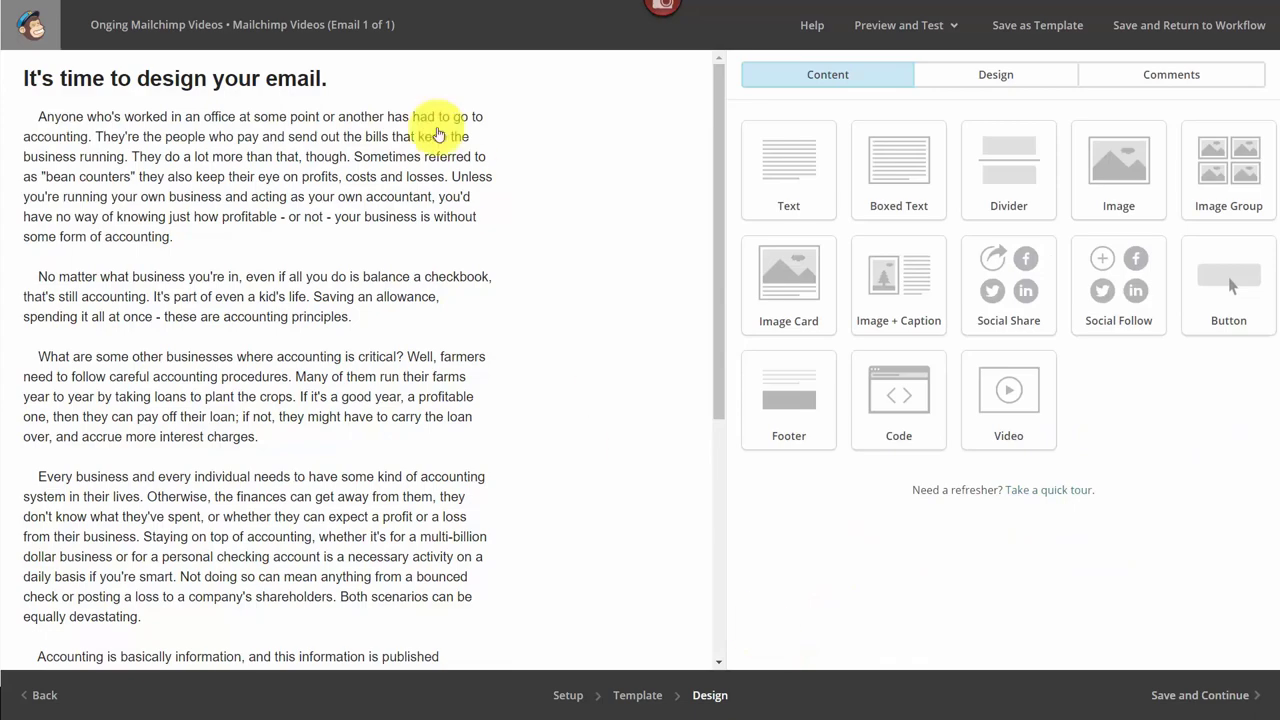
Delete the heading block and save the email back to the workflow.
mouse_move(343, 77)
click(490, 79)
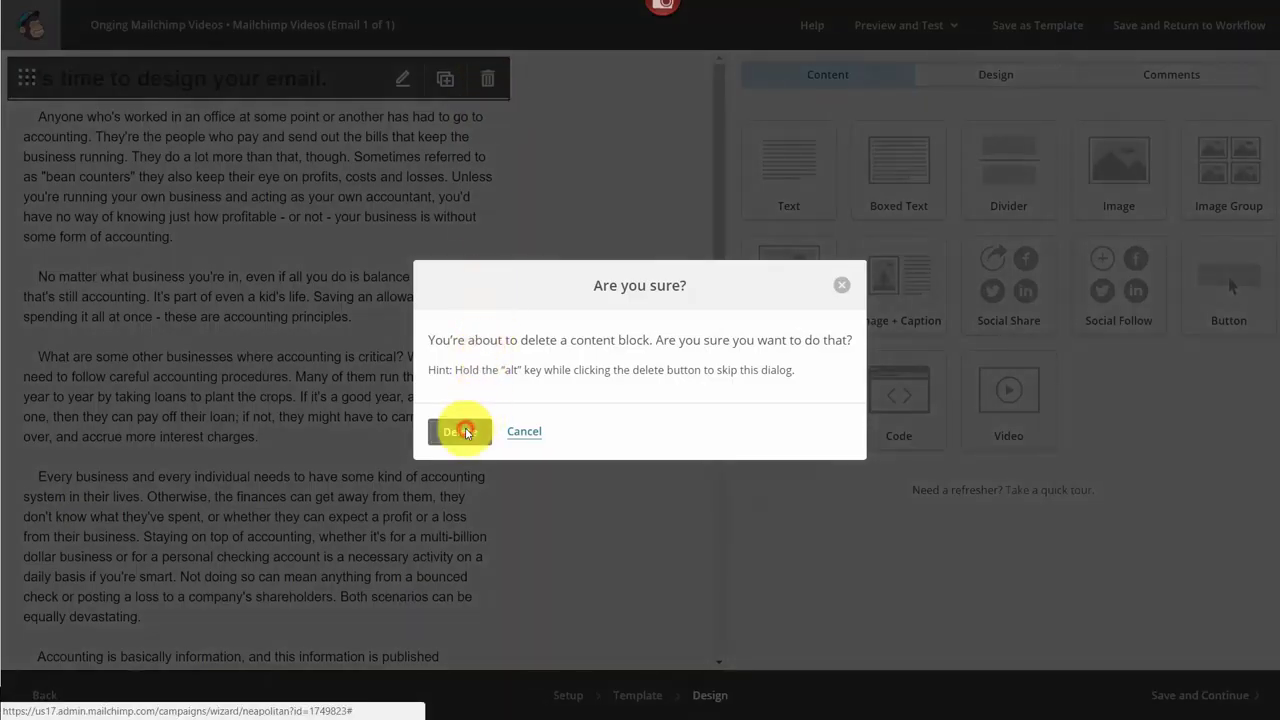
click(466, 432)
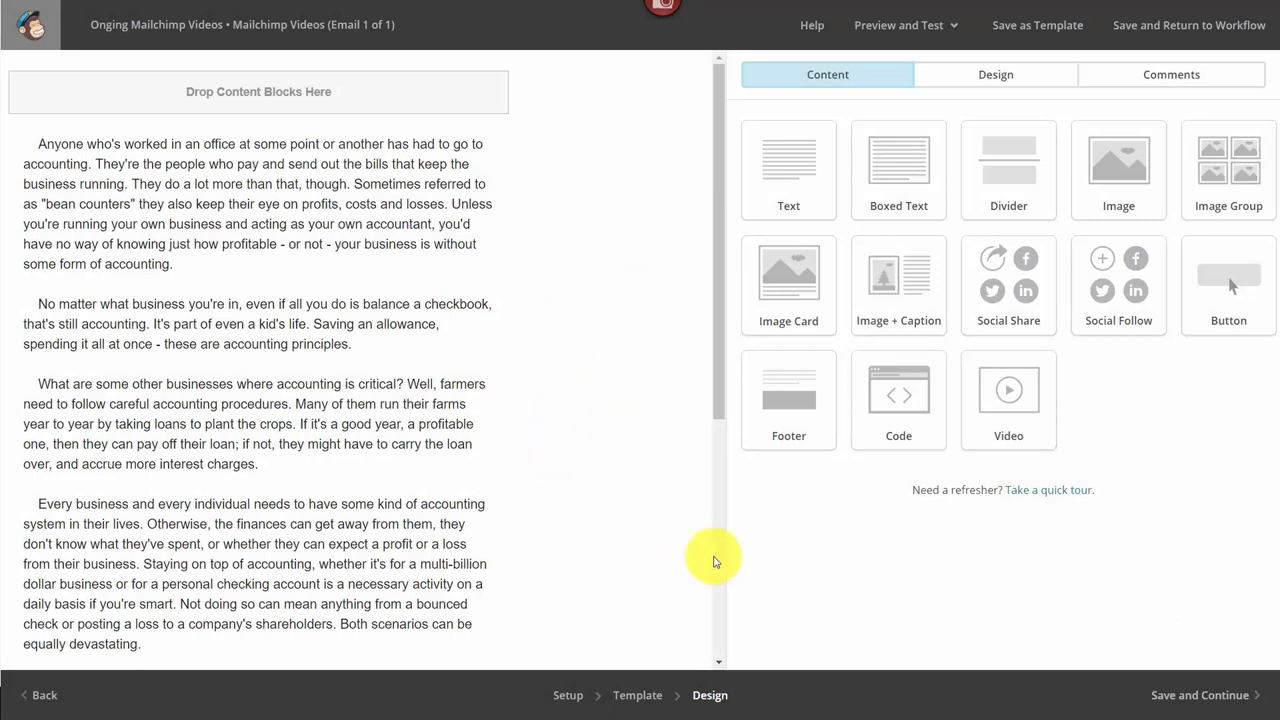
click(1215, 697)
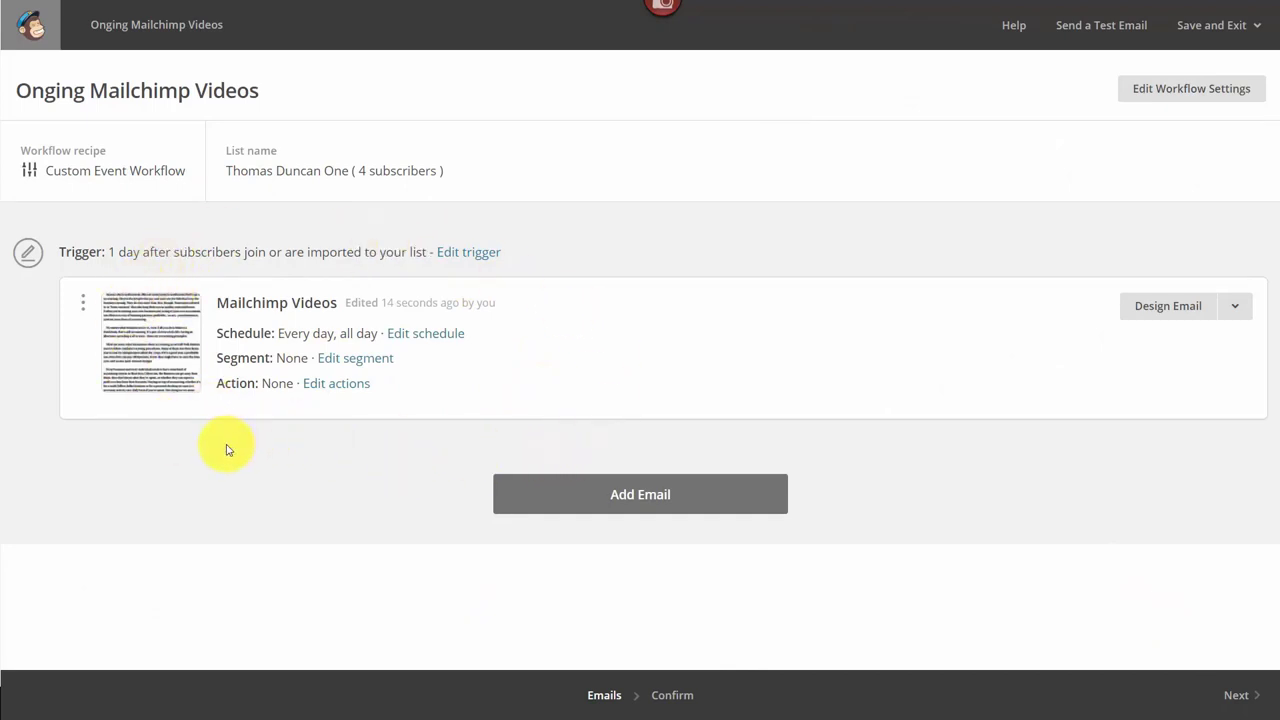
Add a second email to the workflow and give it the Simple Text layout.
click(633, 503)
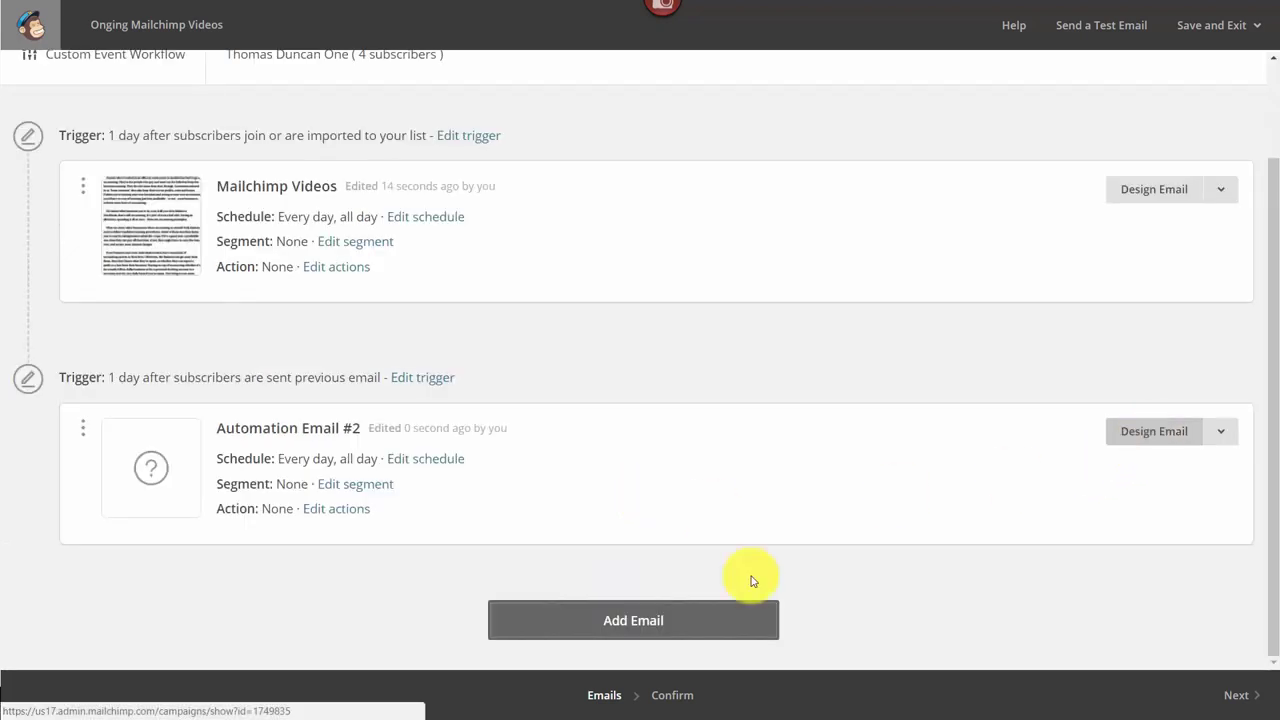
click(1149, 441)
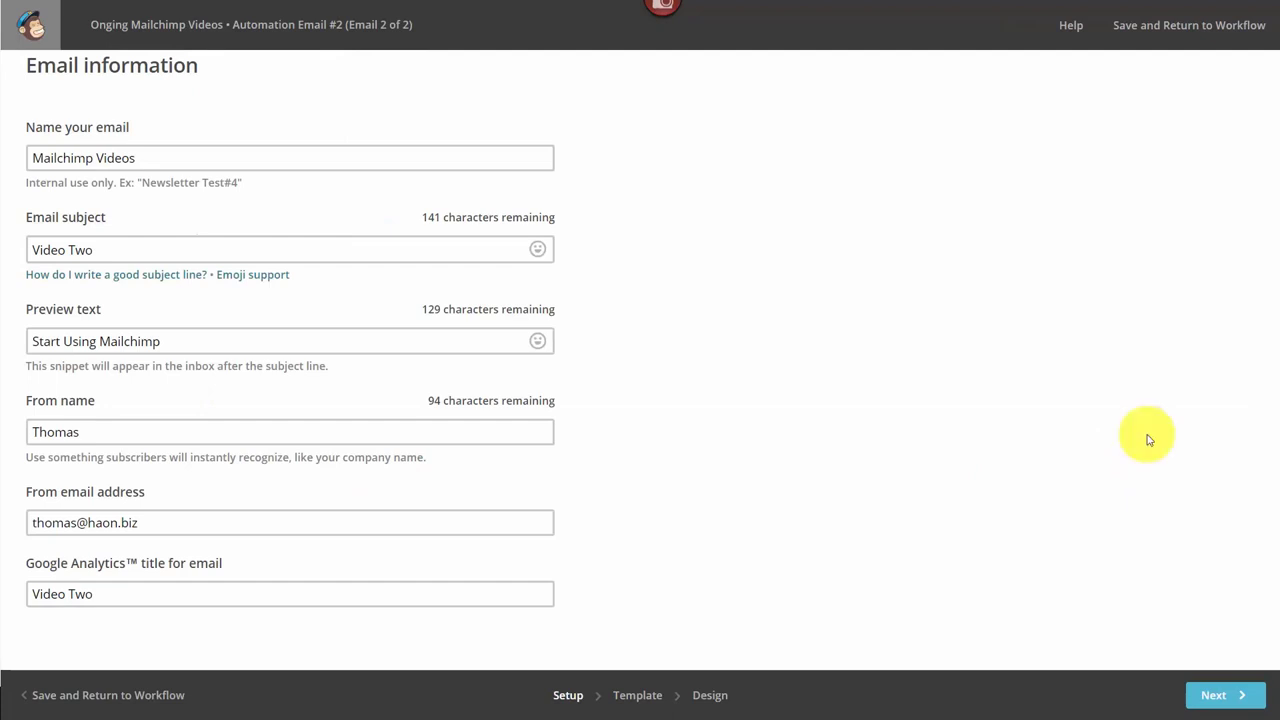
click(1208, 697)
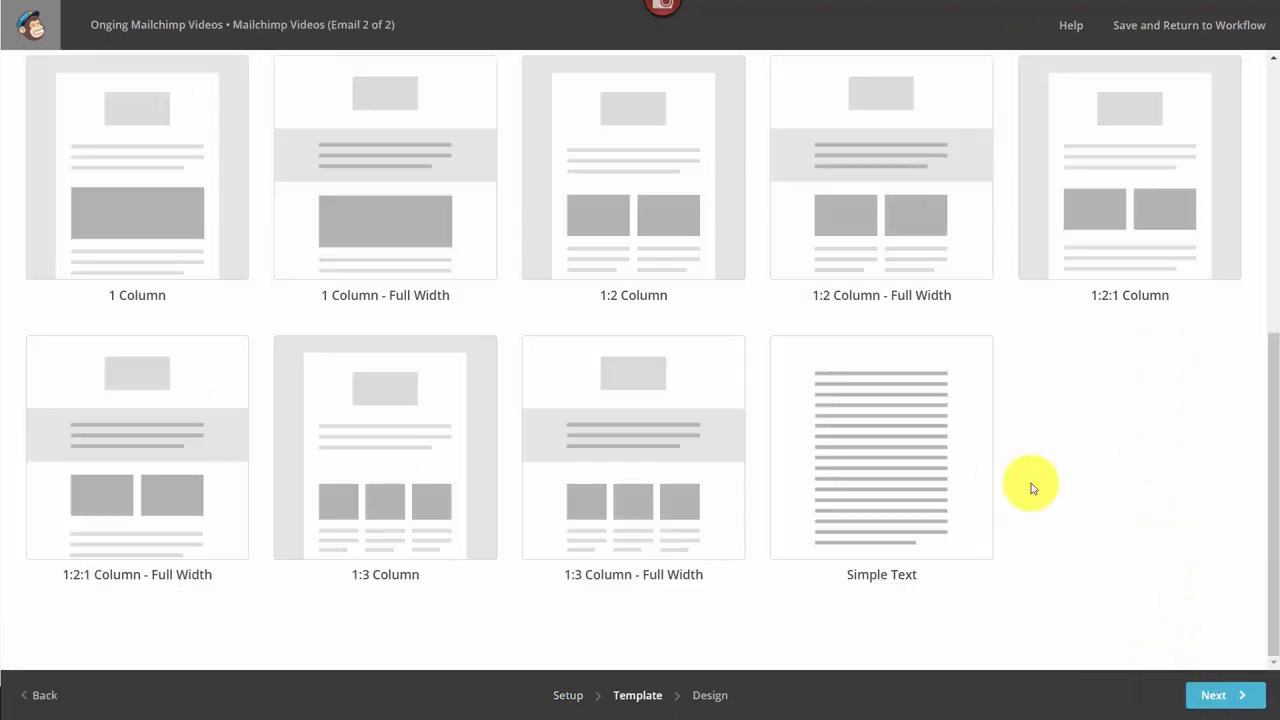
click(872, 440)
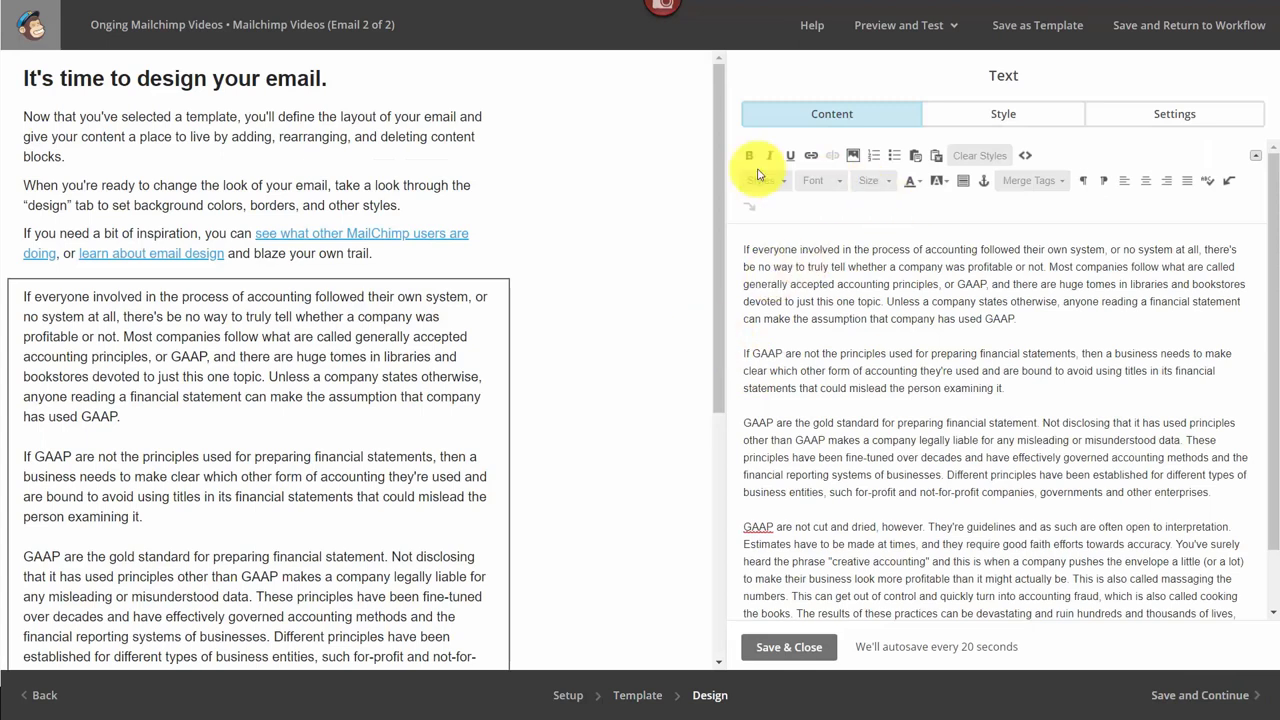
Remove the intro text and footer blocks, then save the second email.
click(487, 120)
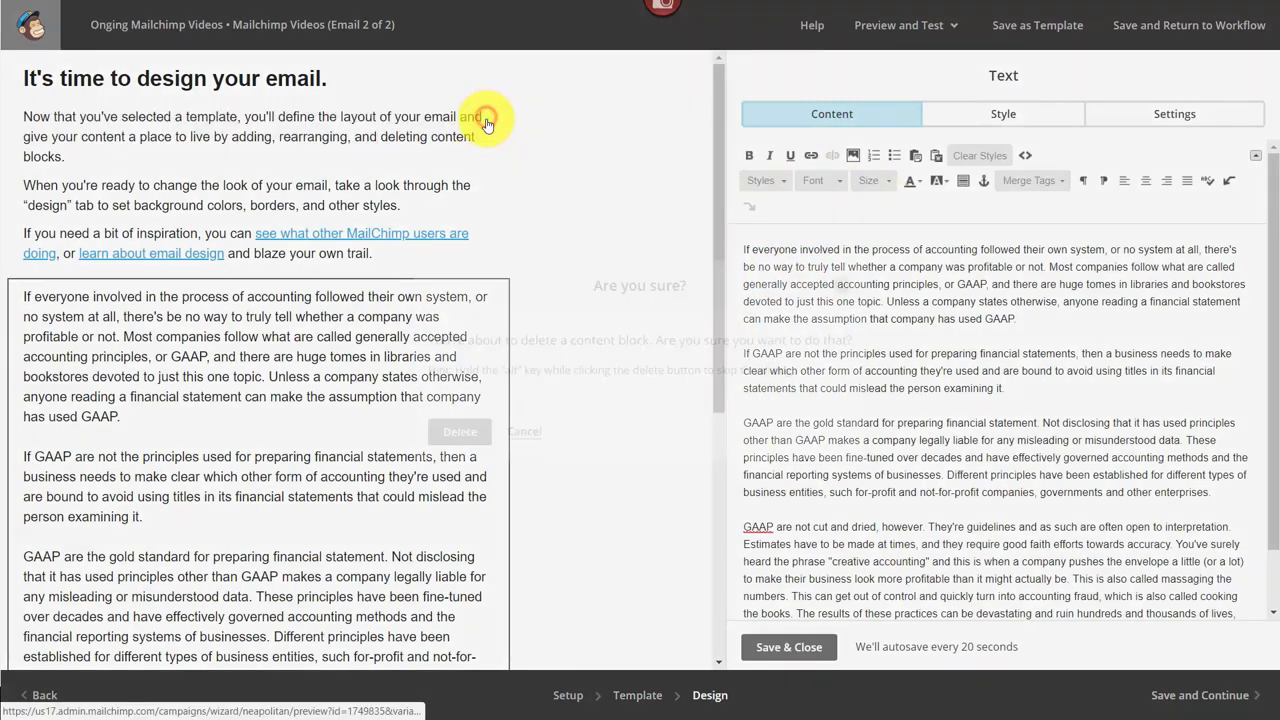
click(540, 511)
scroll(490, 420, down, 4)
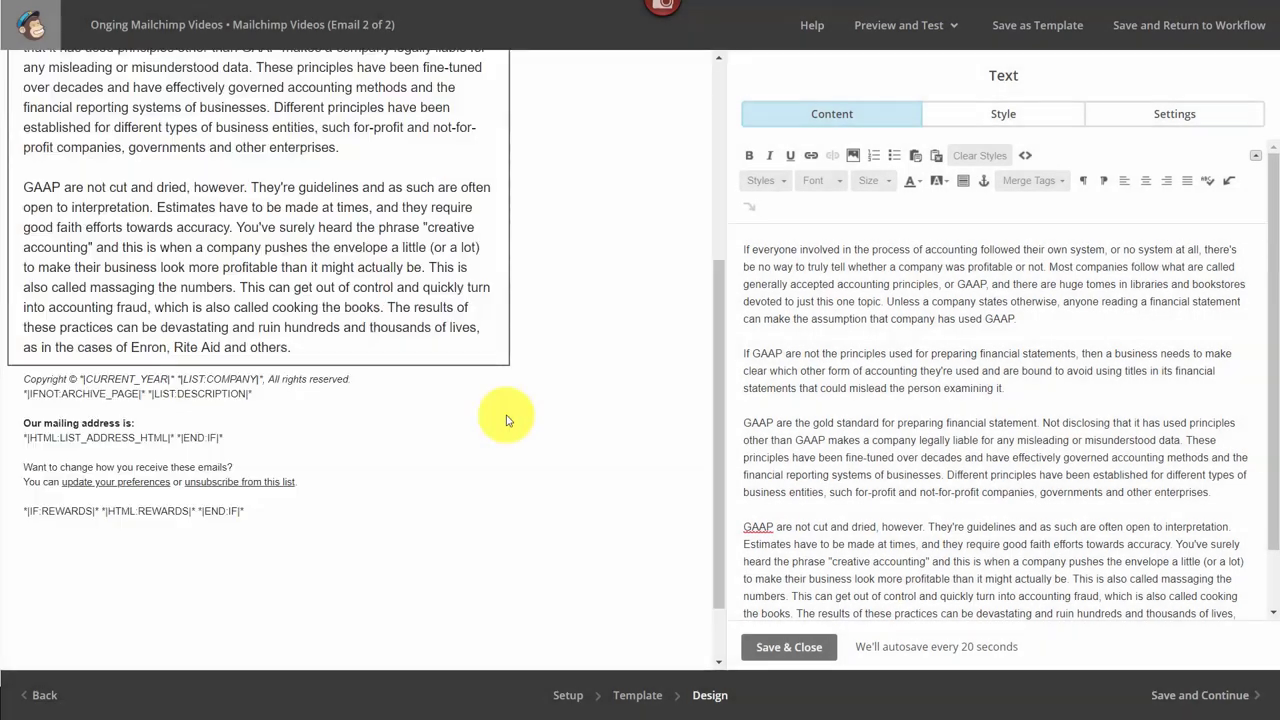
click(482, 317)
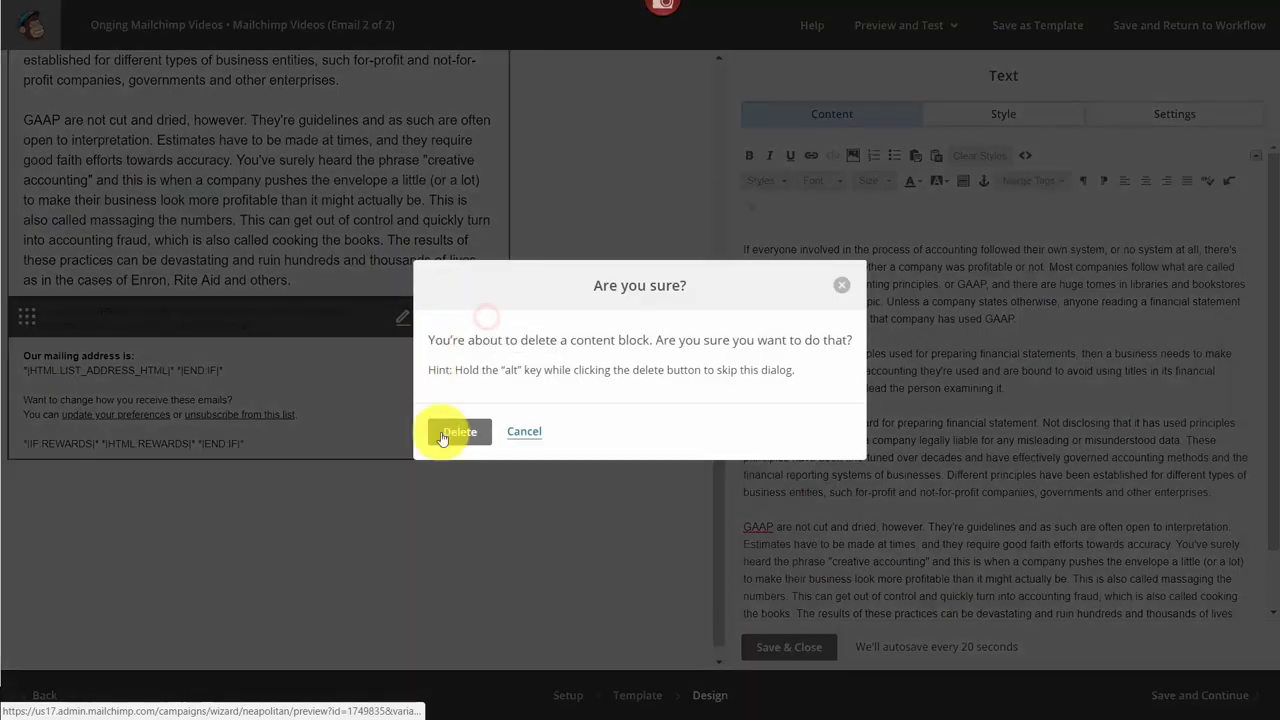
click(443, 432)
scroll(445, 445, up, 3)
scroll(443, 434, up, 2)
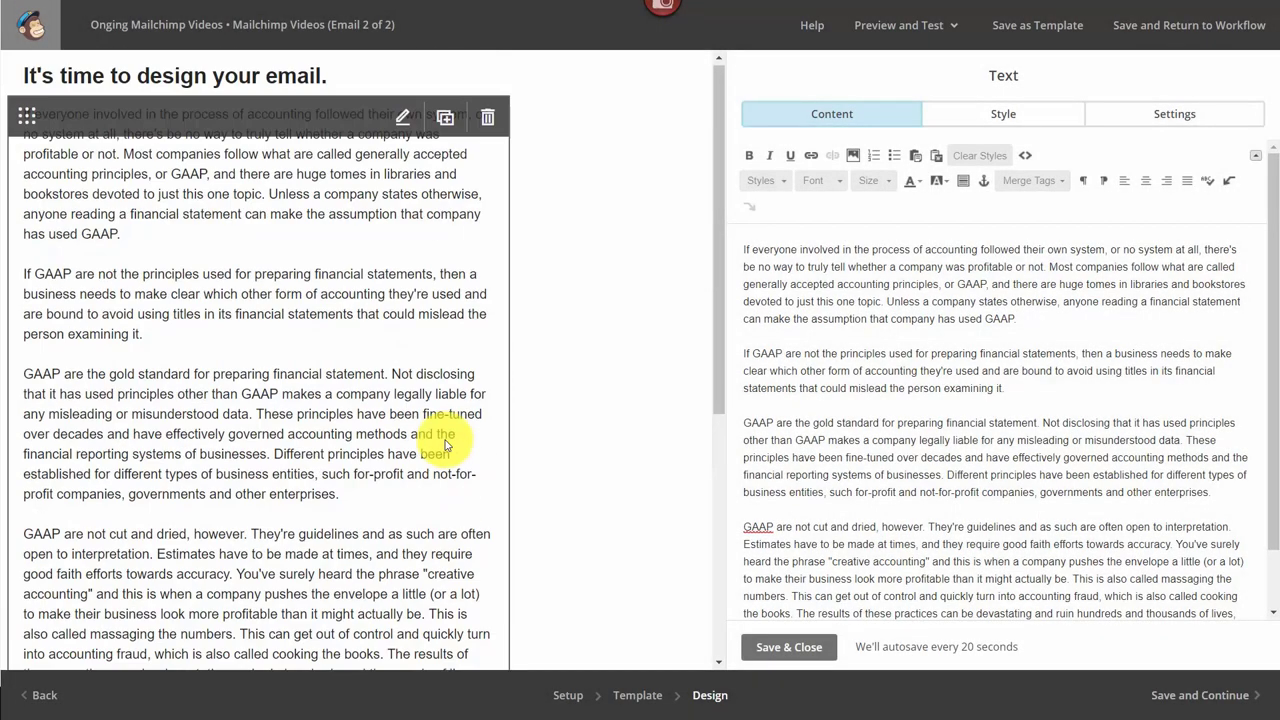
scroll(443, 434, down, 4)
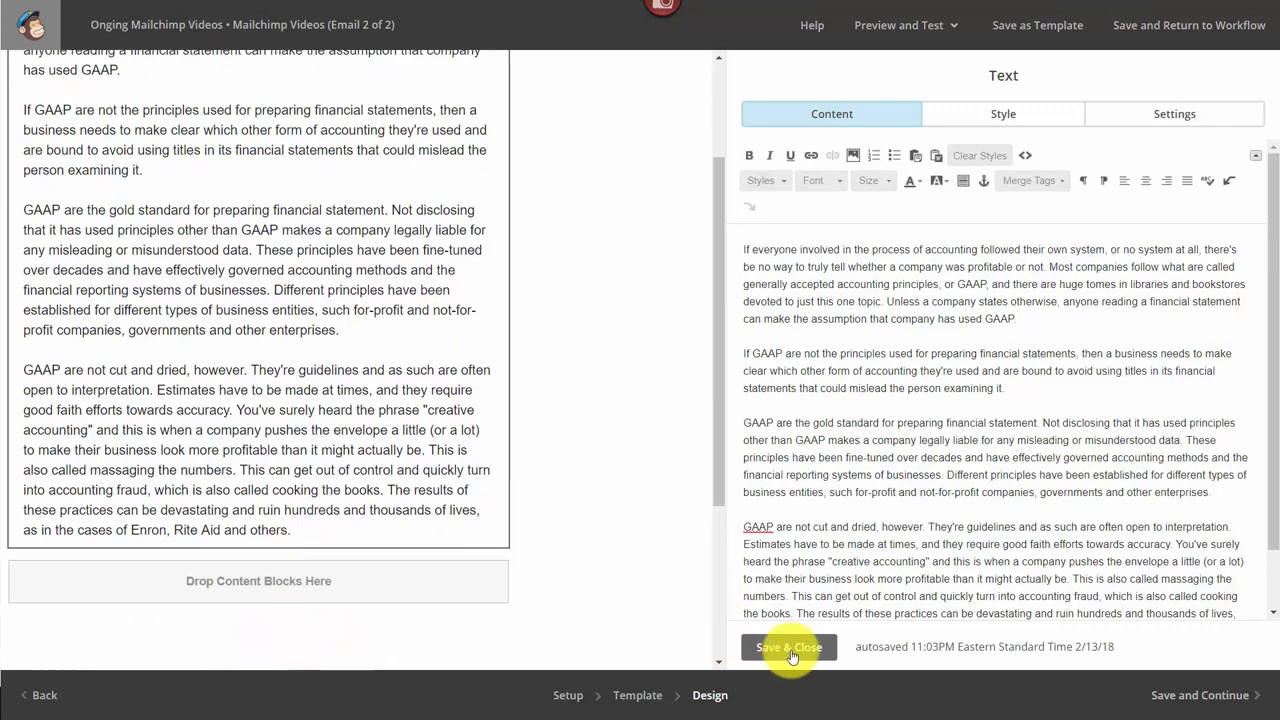
click(790, 648)
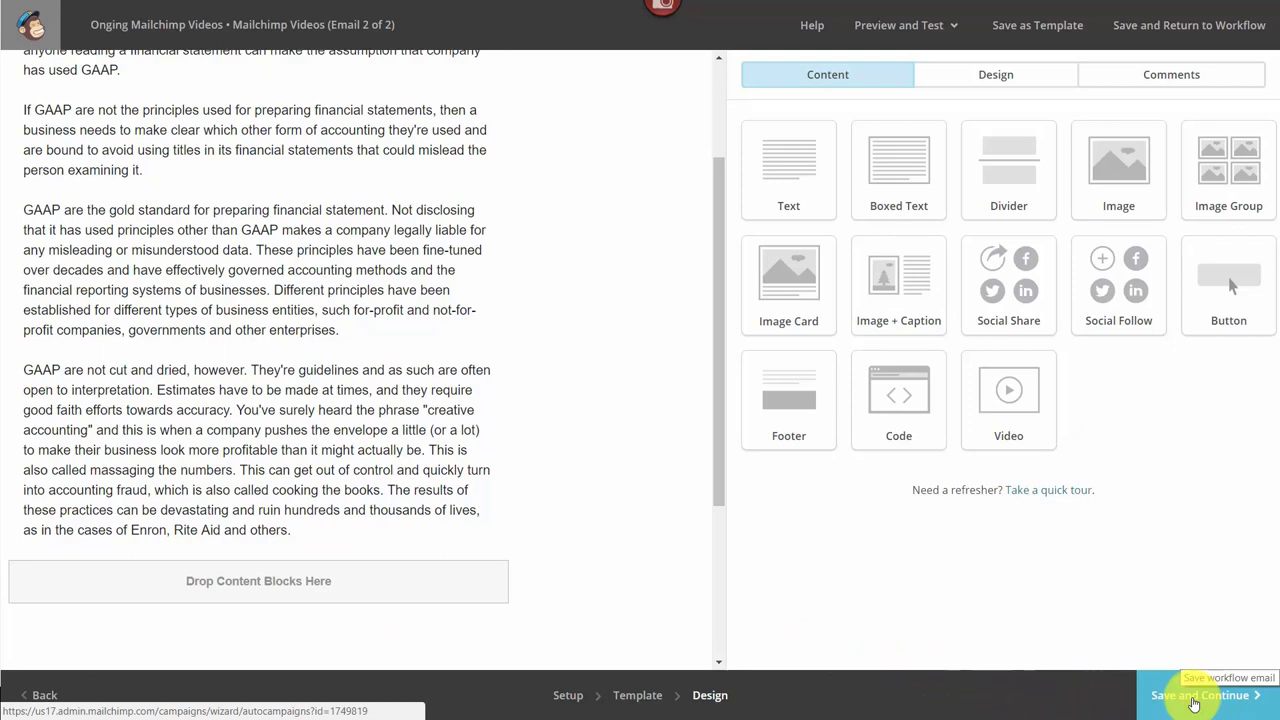
click(1193, 705)
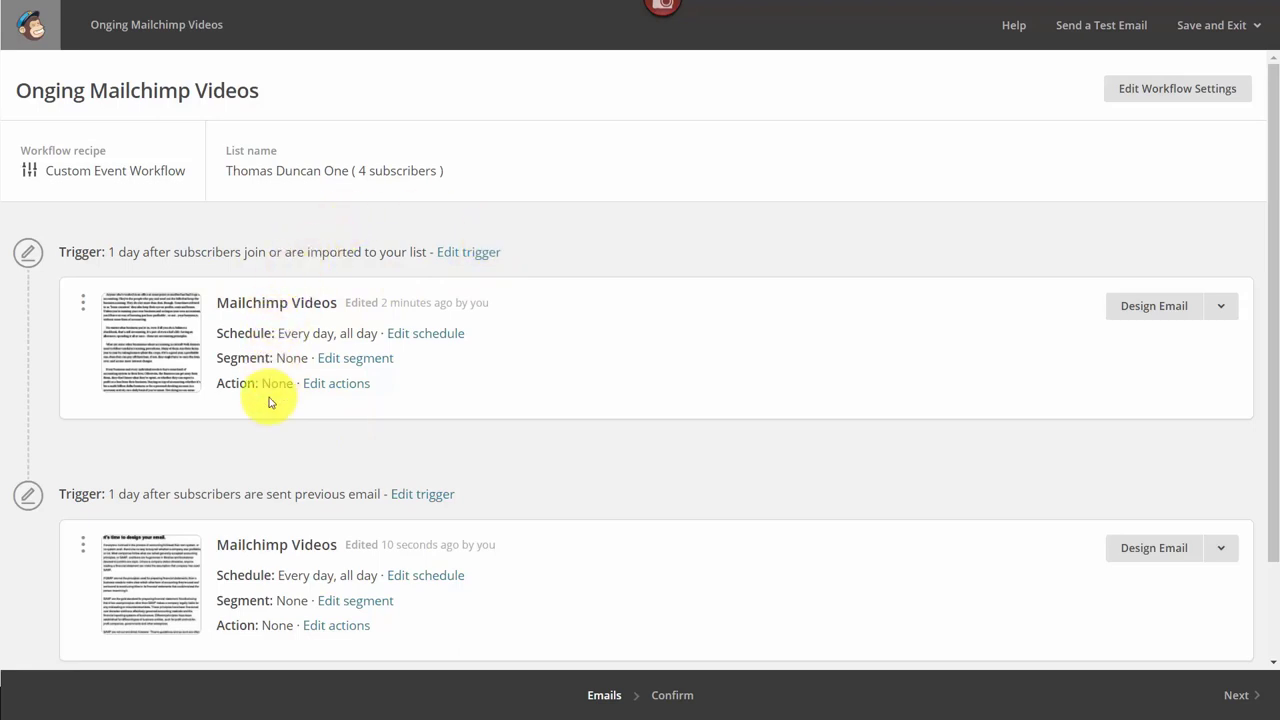
click(411, 337)
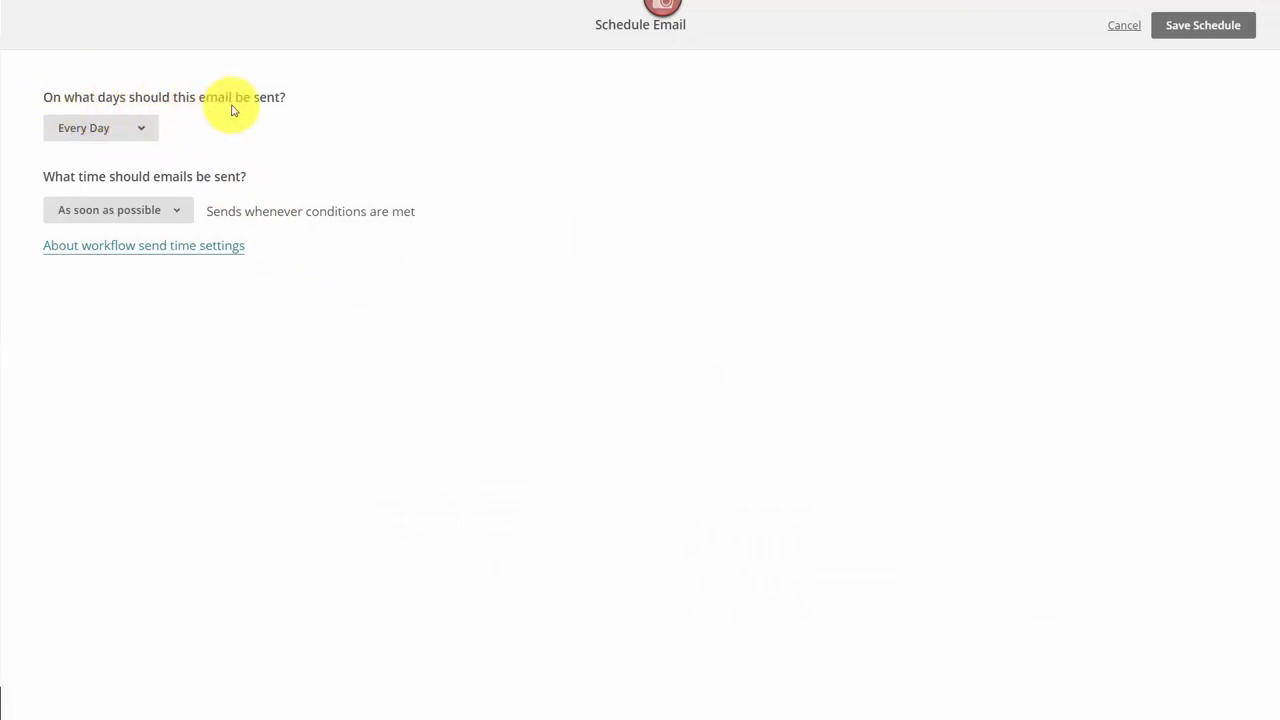
click(139, 130)
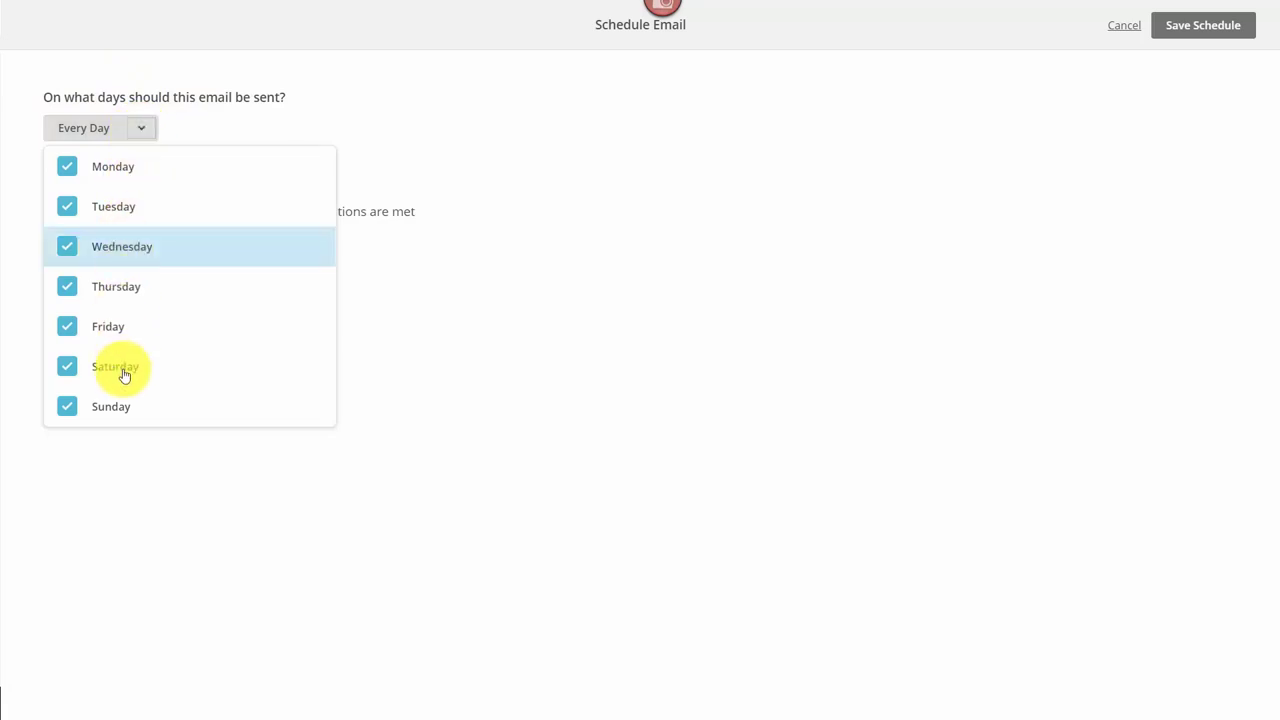
click(509, 370)
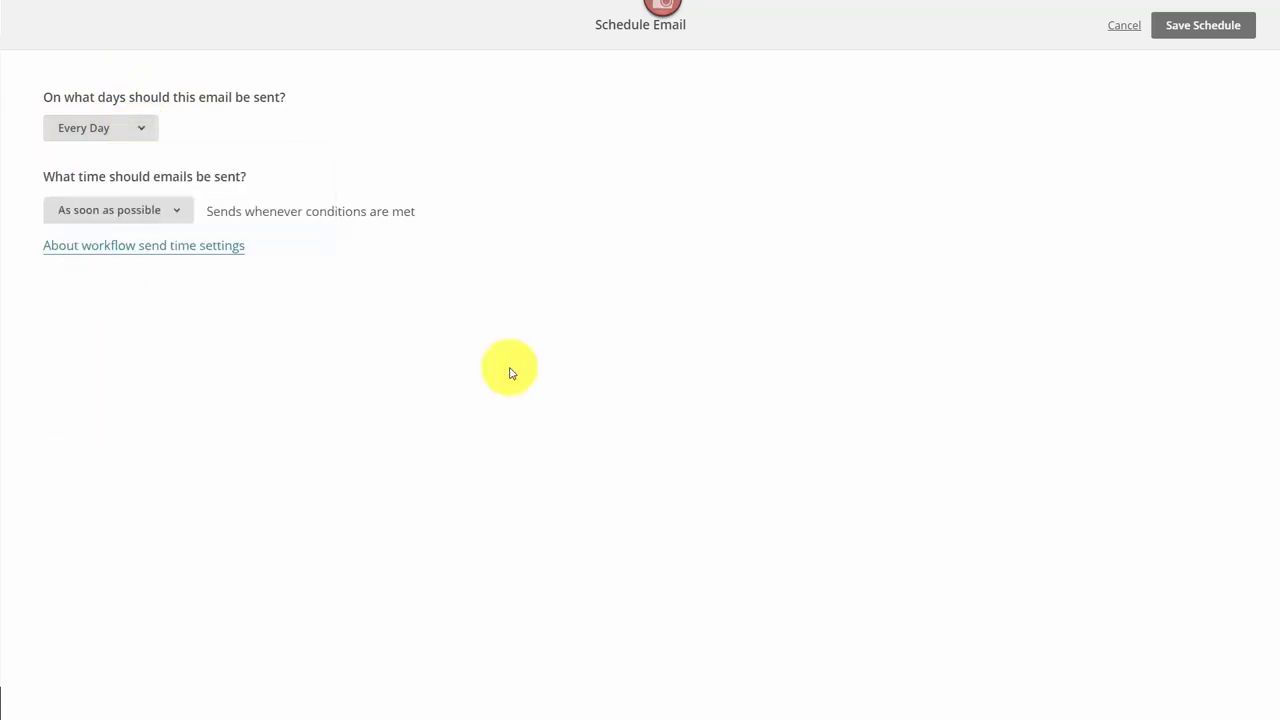
click(178, 210)
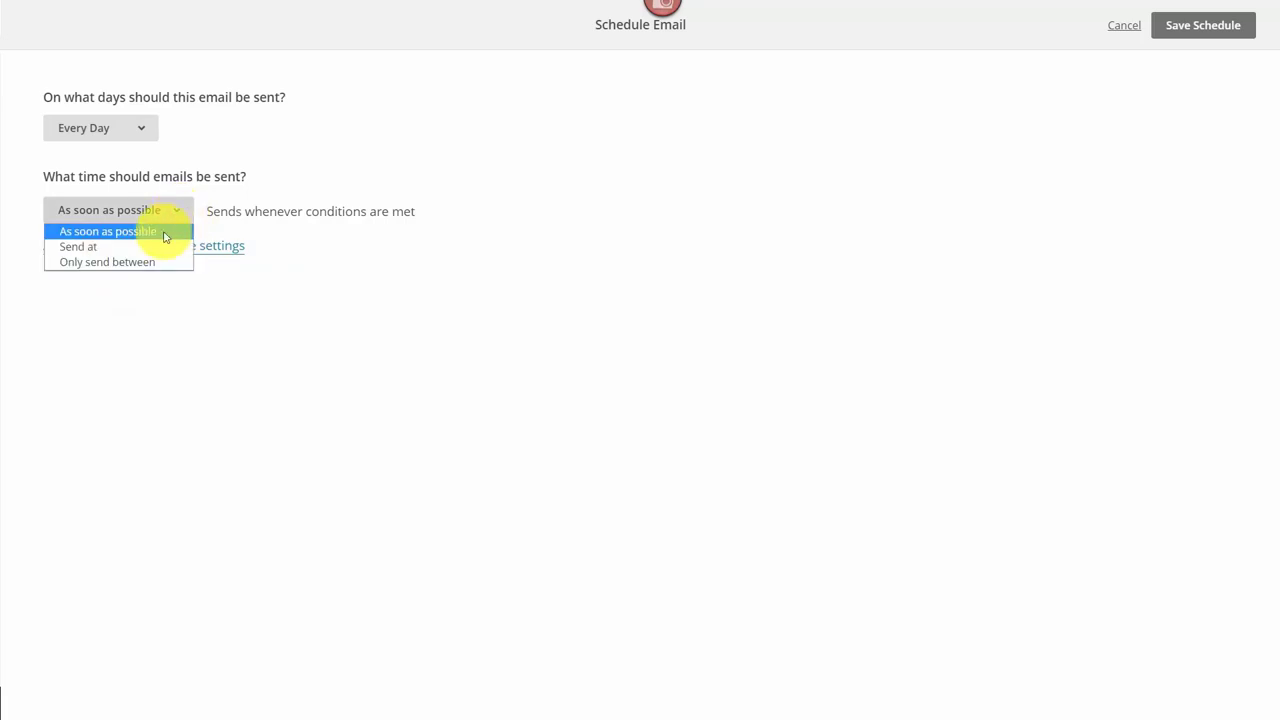
click(154, 246)
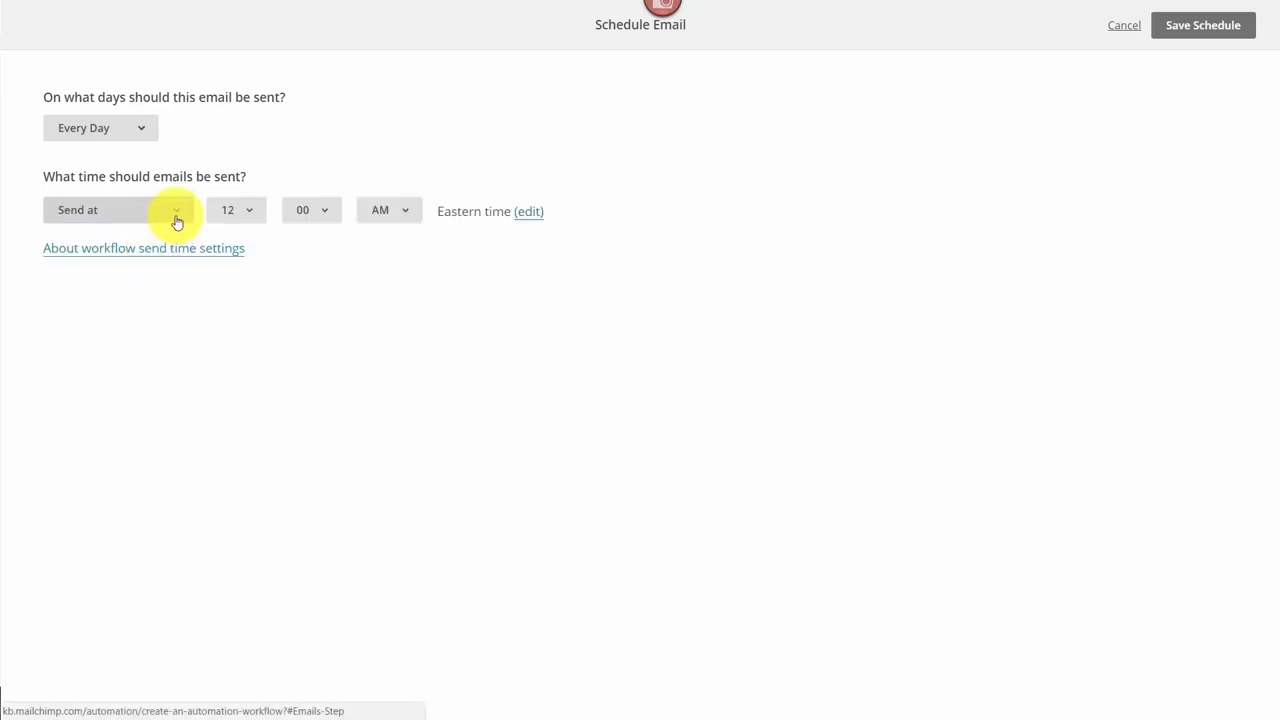
click(176, 213)
click(146, 263)
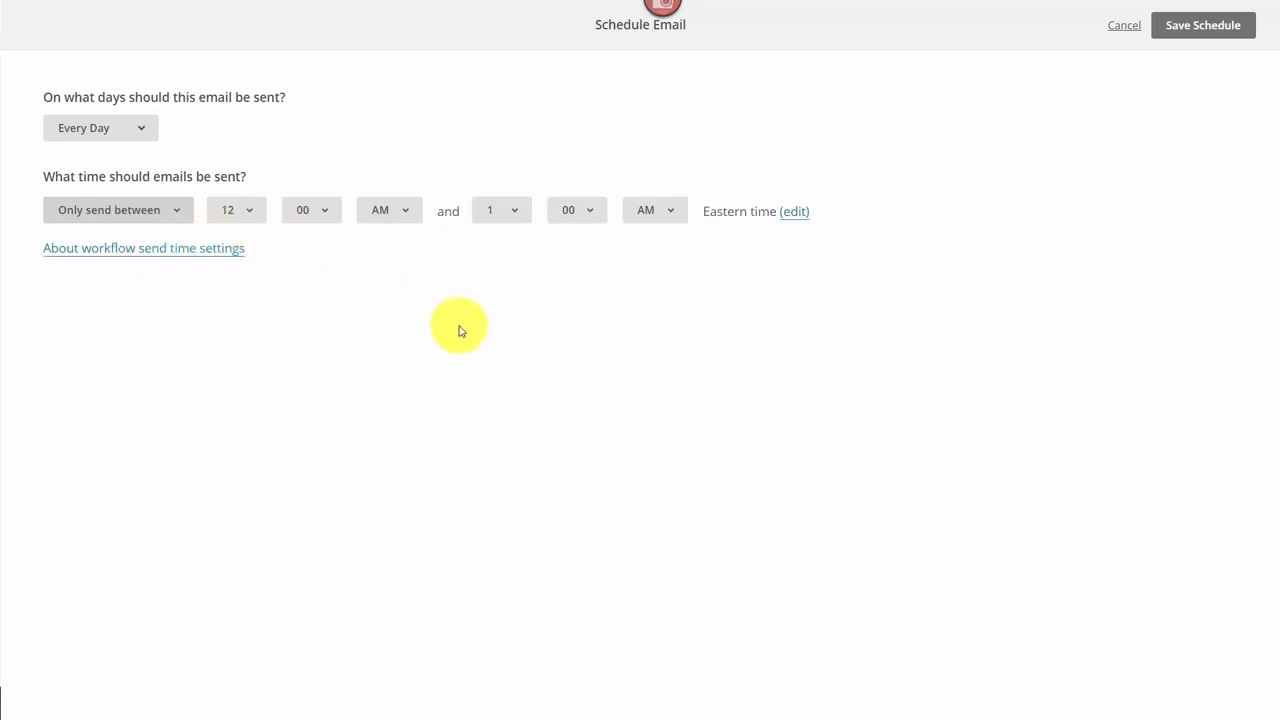
key(Escape)
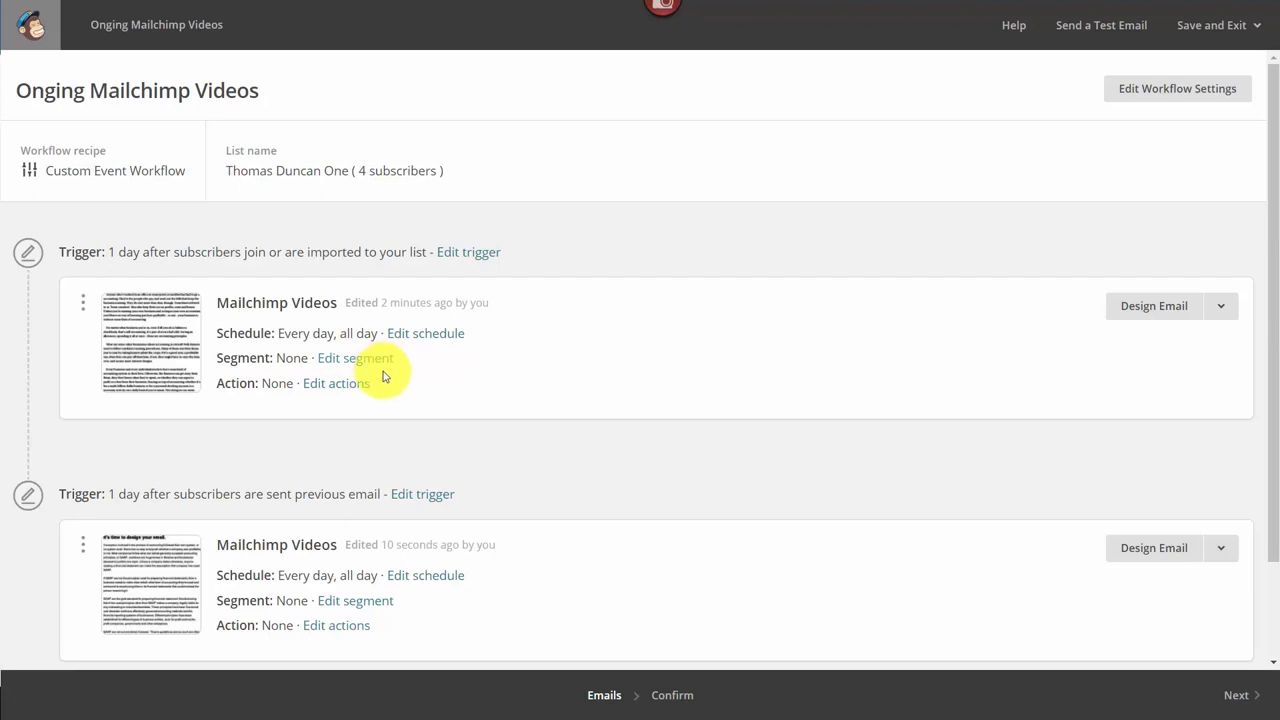
Open the first email's post-sending settings and enable a list action after sending.
click(333, 388)
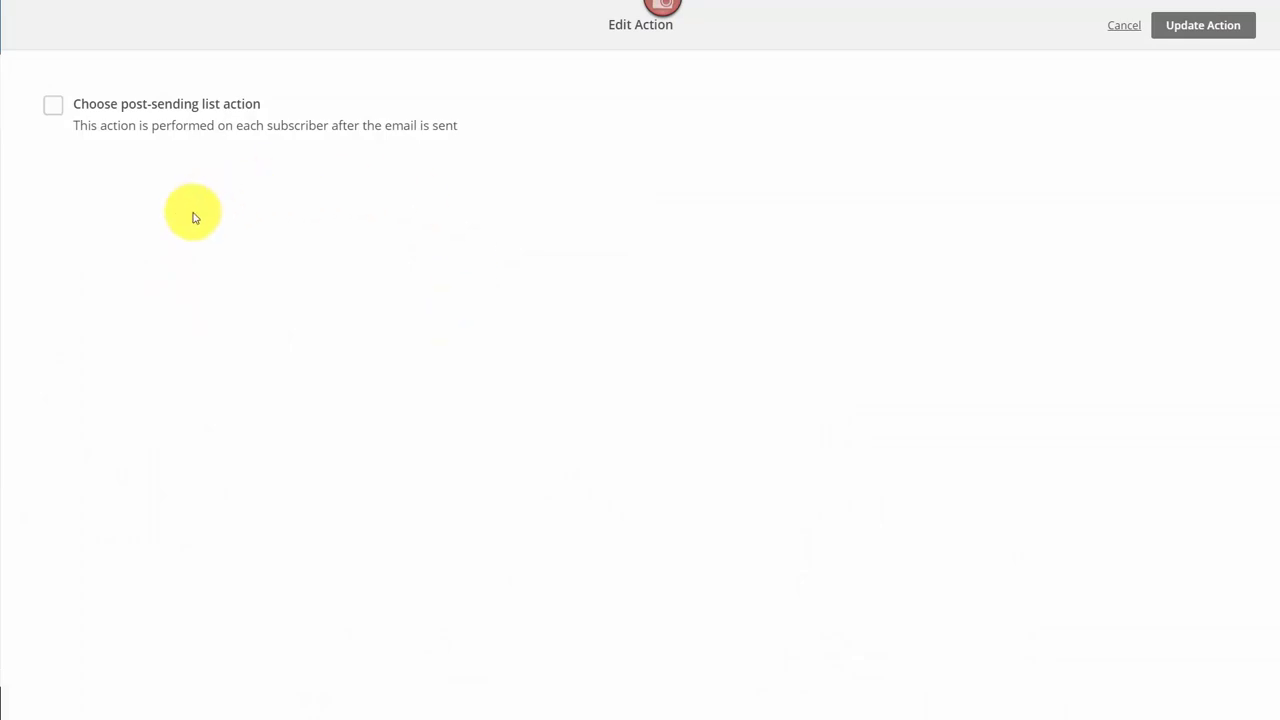
click(53, 105)
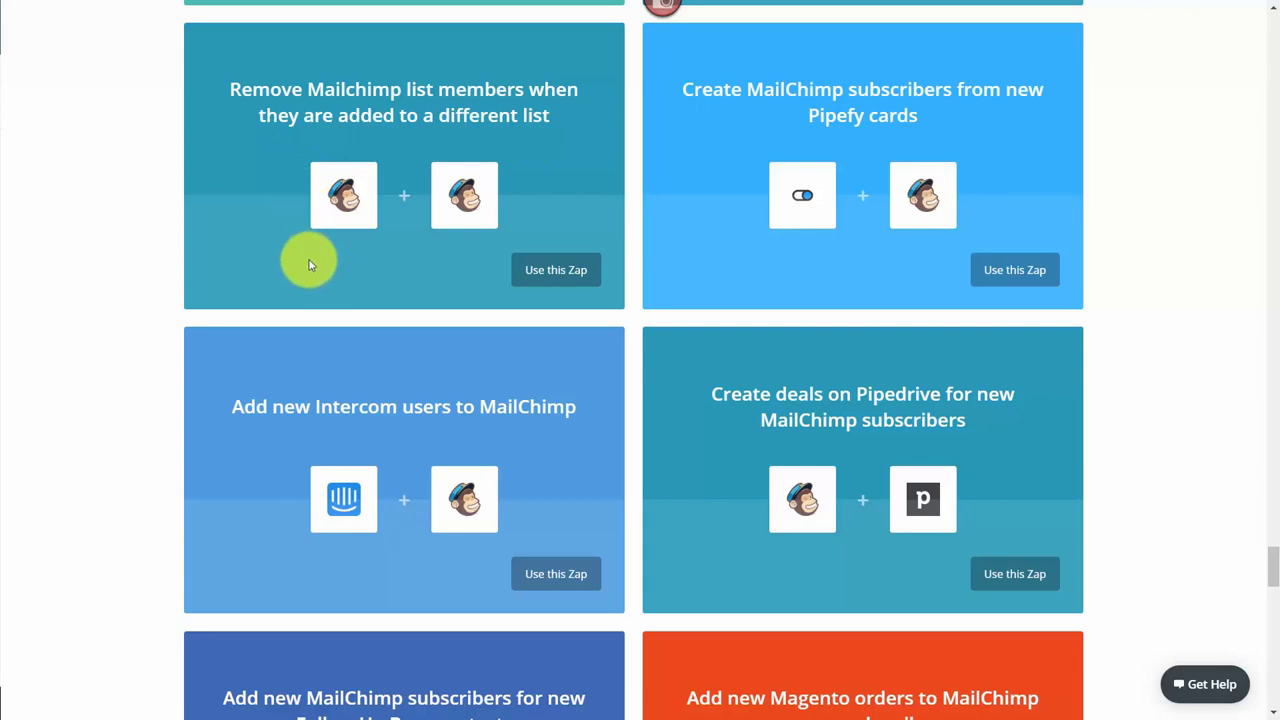
Create a zap from the template removing Mailchimp members added to another list.
click(553, 272)
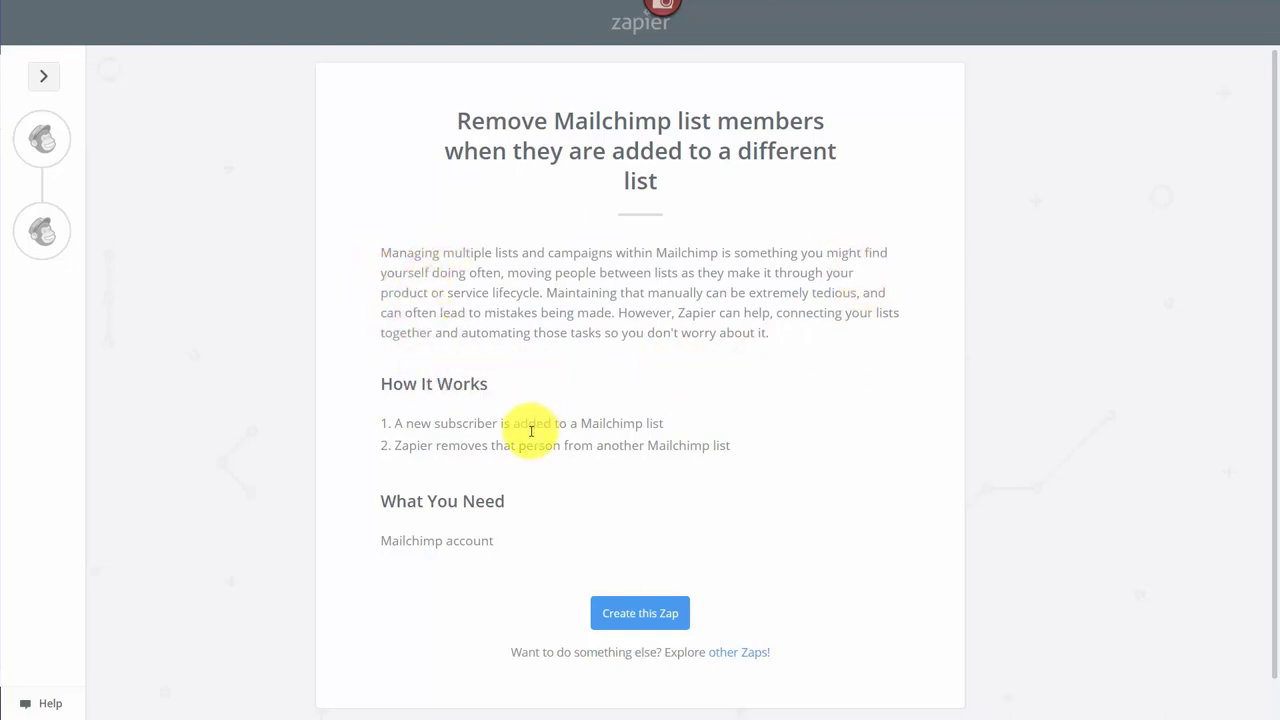
click(616, 614)
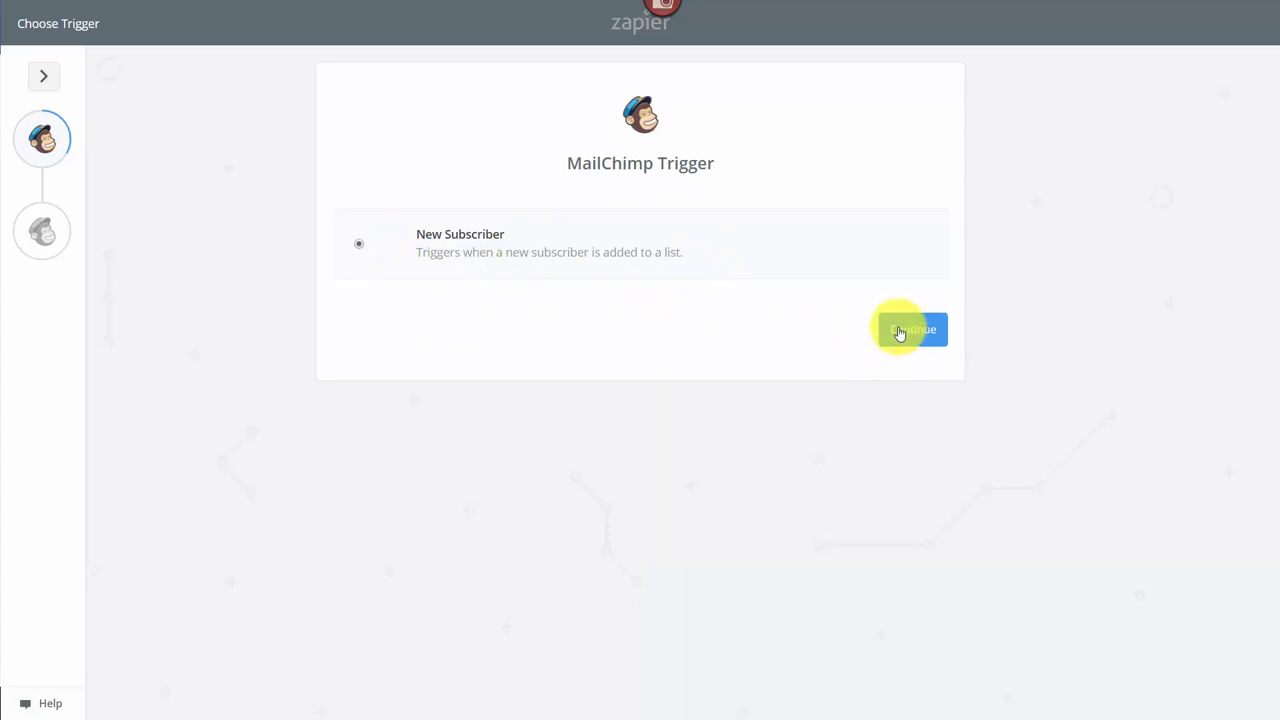
Keep New Subscriber as the trigger, then connect and test the MailChimp account.
click(899, 332)
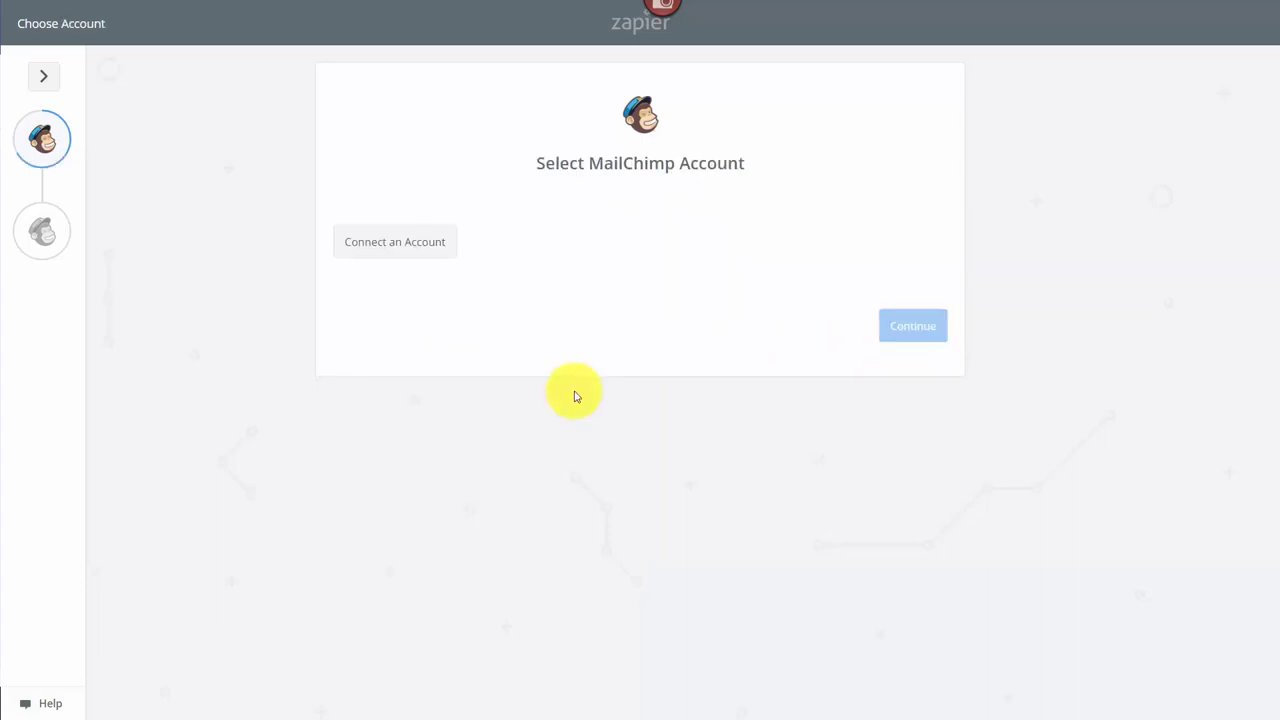
click(432, 250)
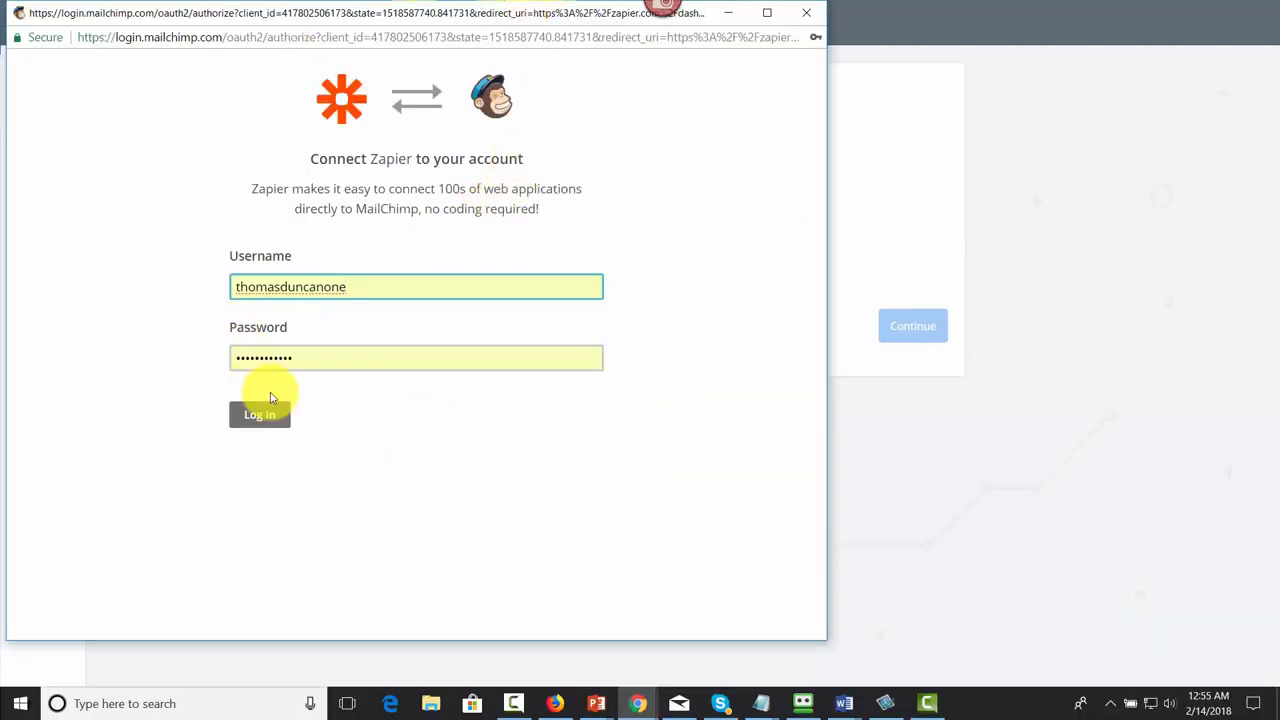
click(264, 410)
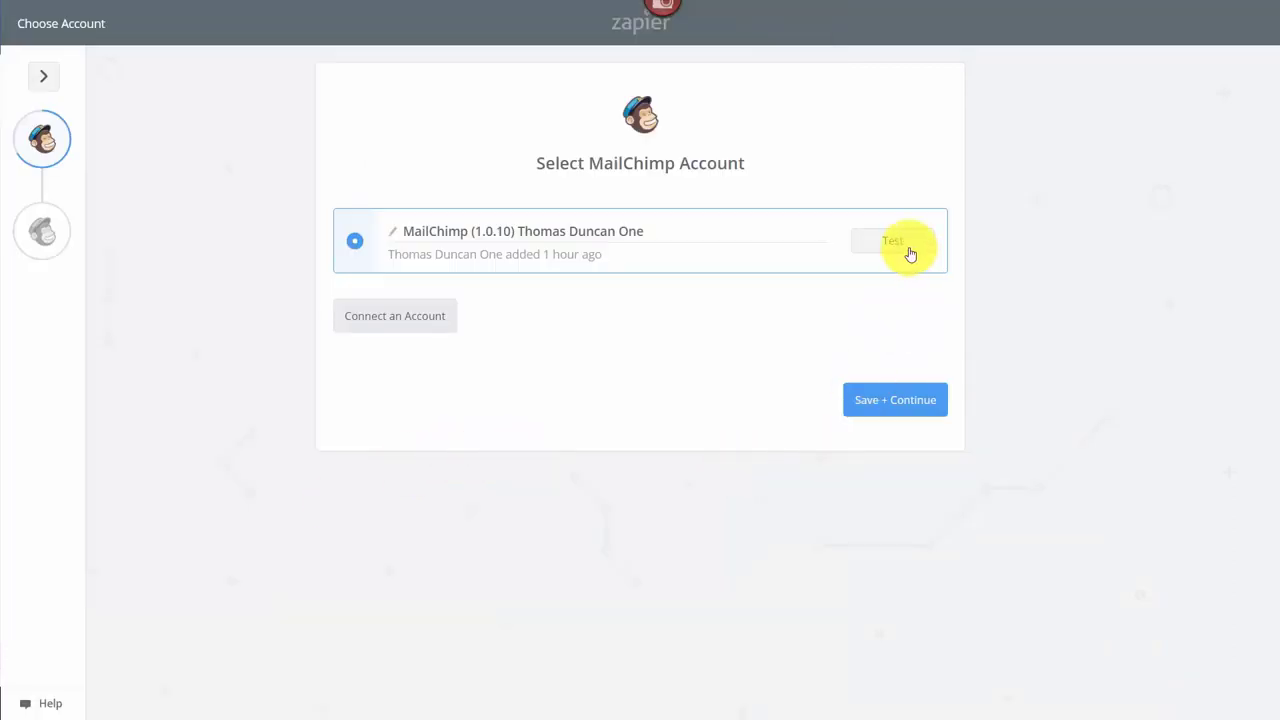
click(887, 242)
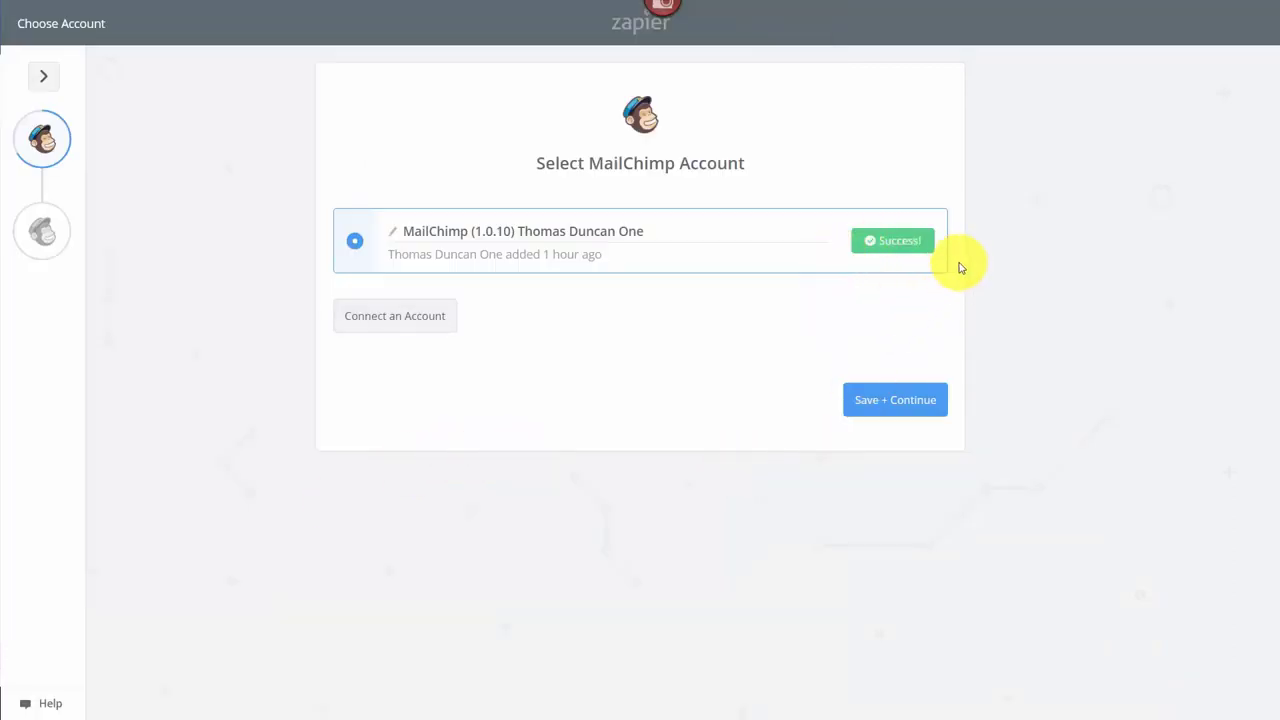
click(879, 402)
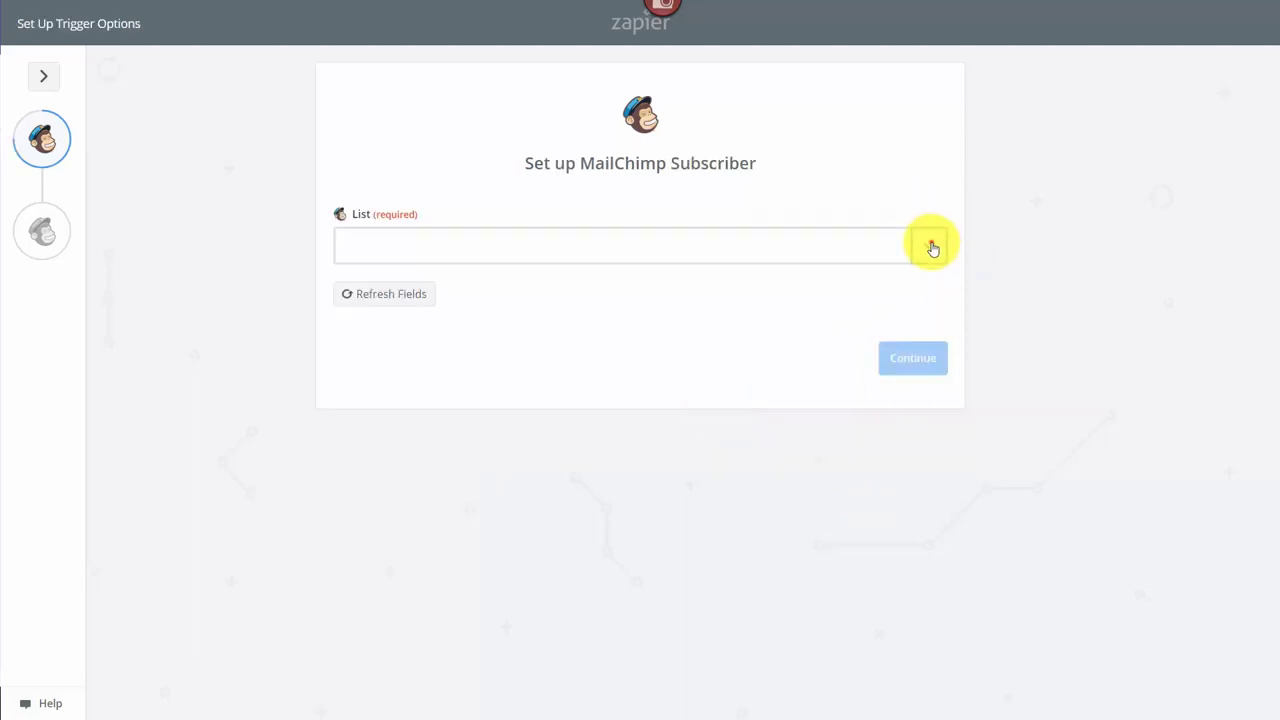
Point the trigger at the account's first subscriber list and test it with a sample subscriber.
click(932, 247)
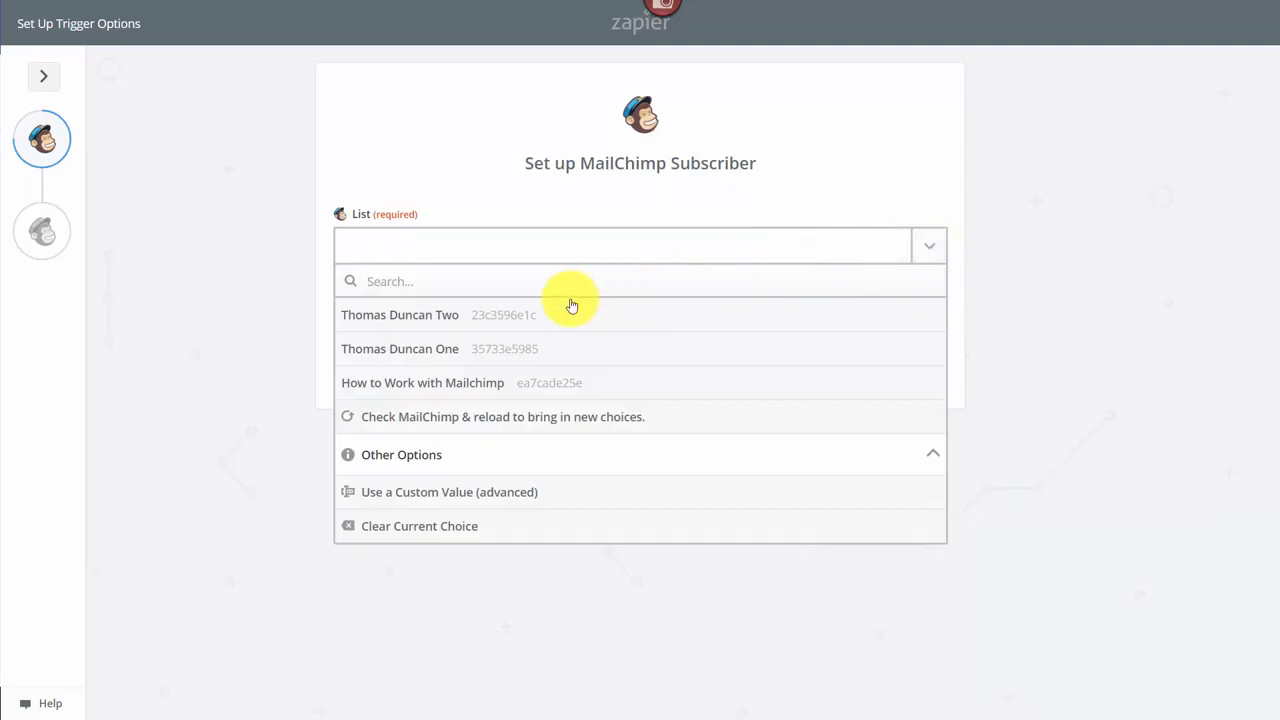
click(433, 352)
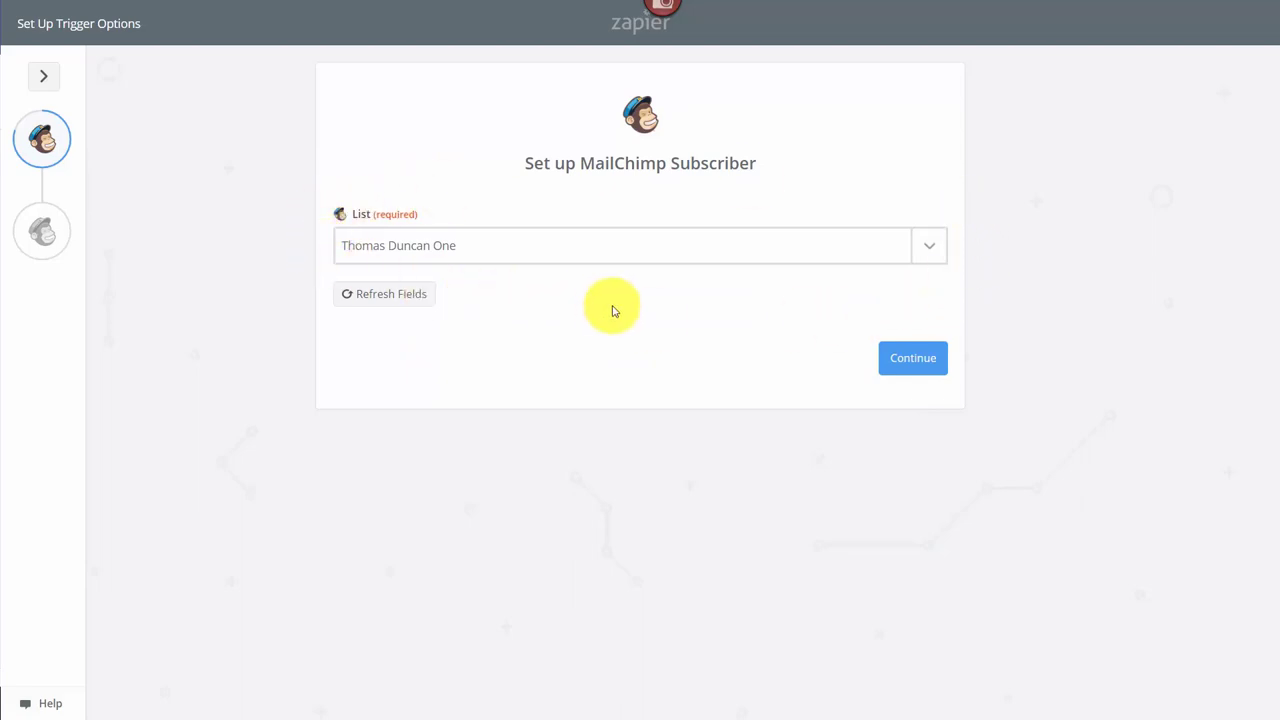
click(911, 372)
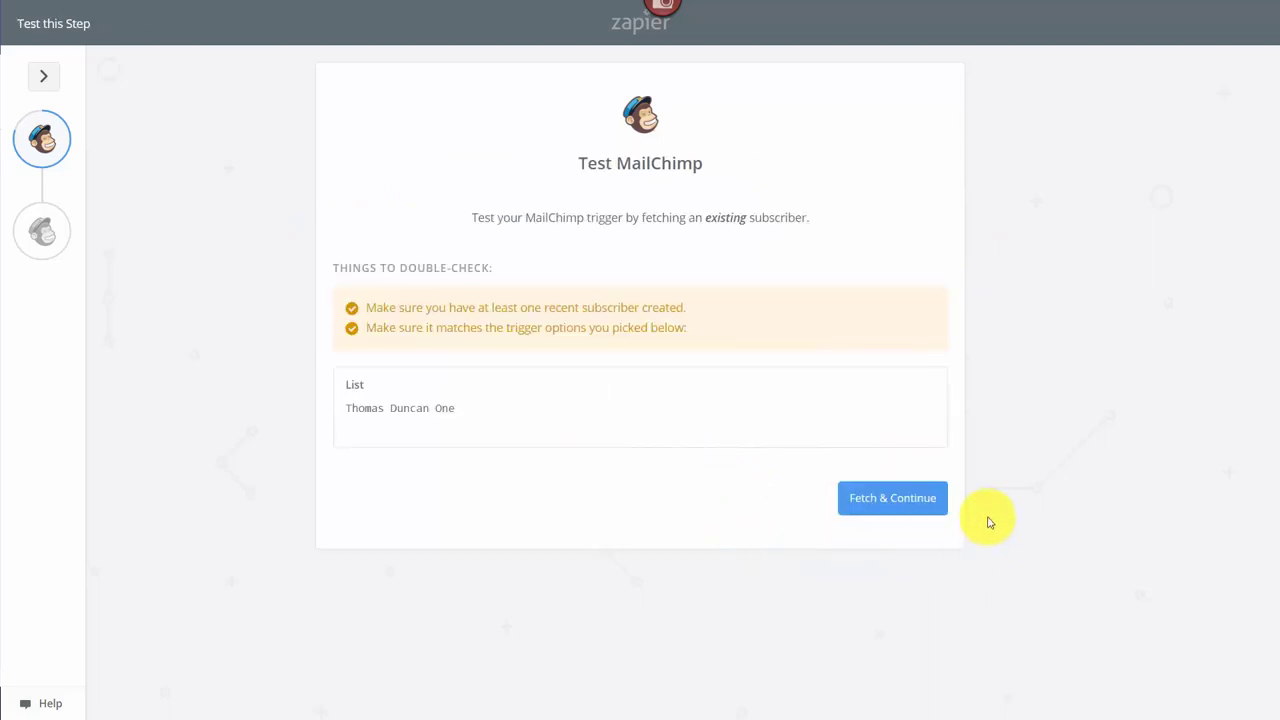
click(899, 509)
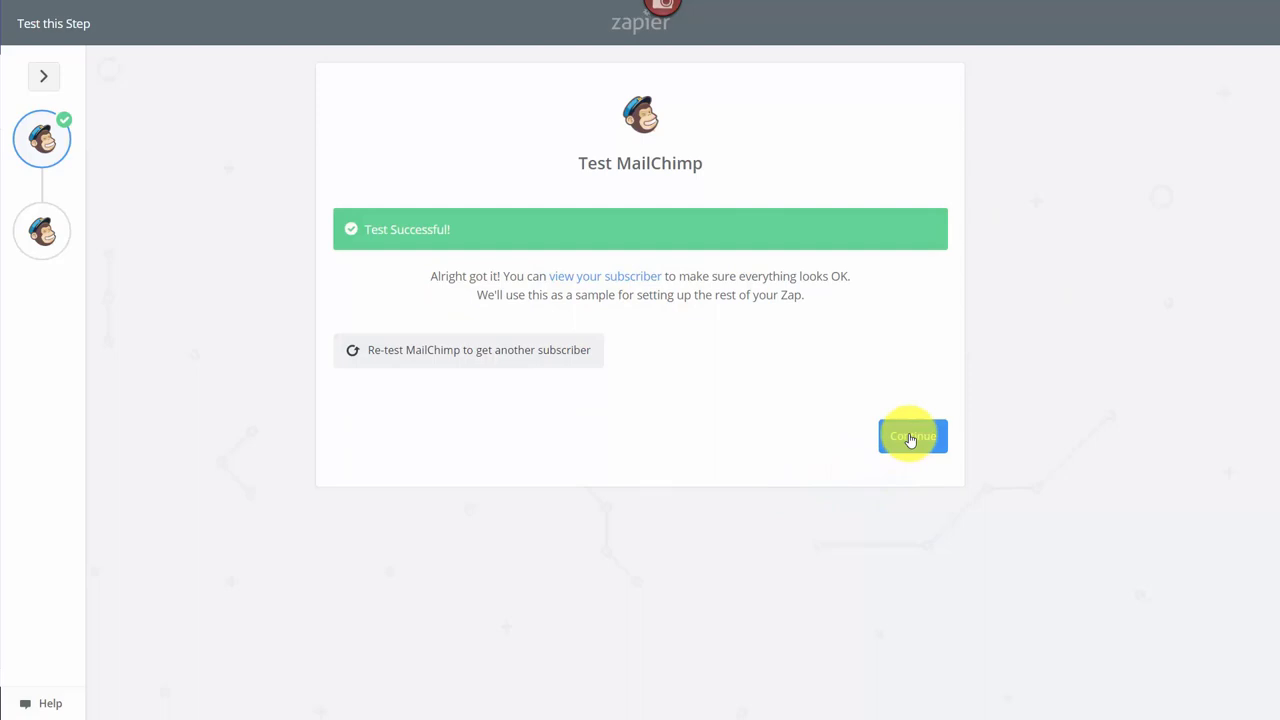
click(910, 437)
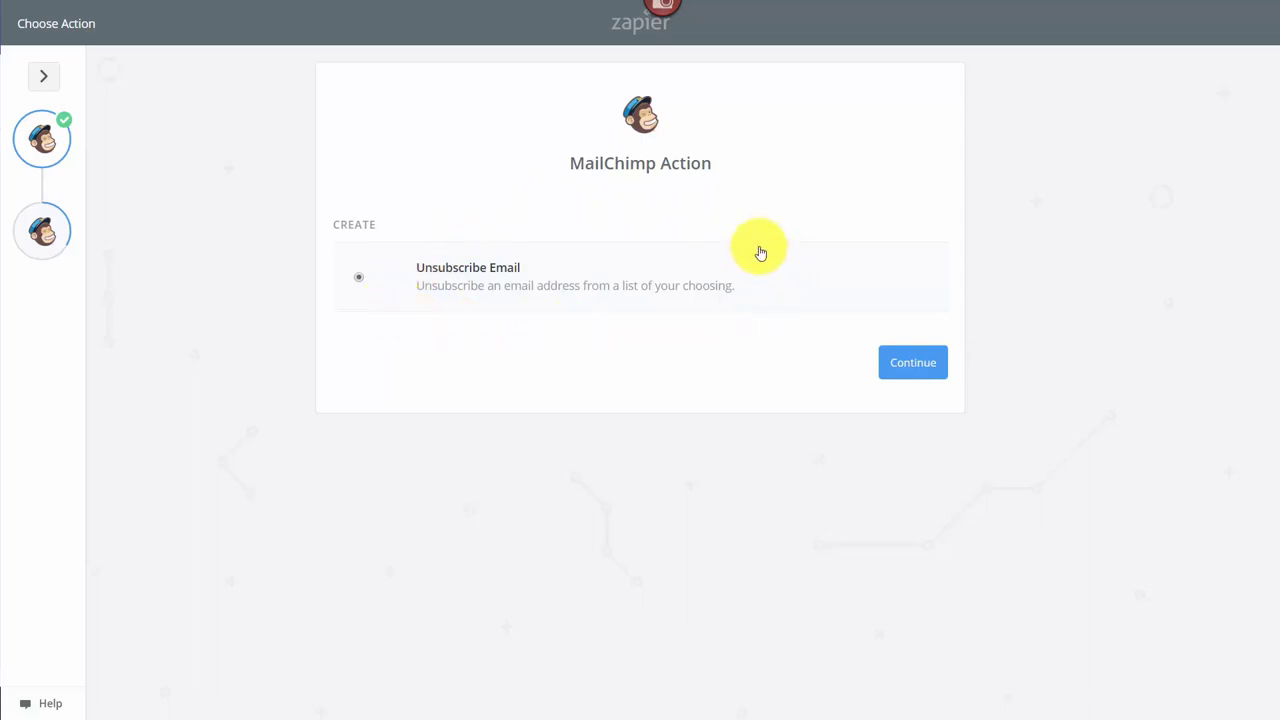
Set the Unsubscribe Email action to the account's second list and finish the zap.
click(904, 371)
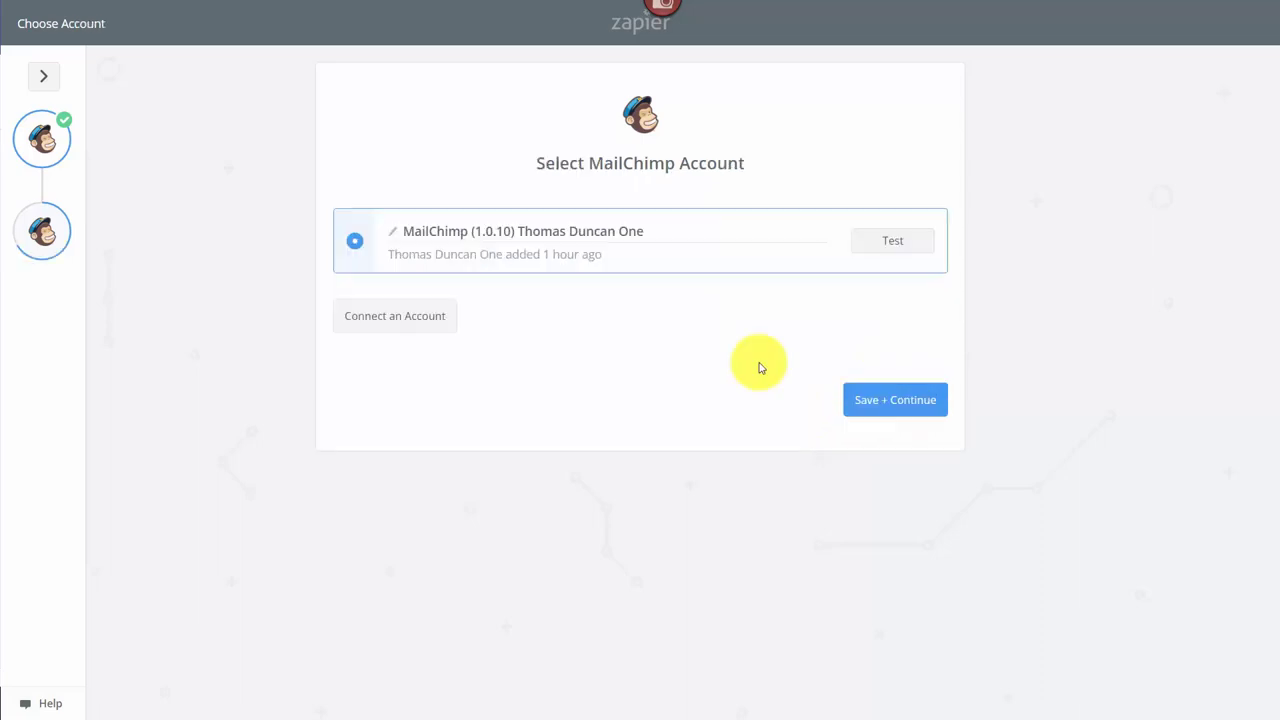
click(879, 405)
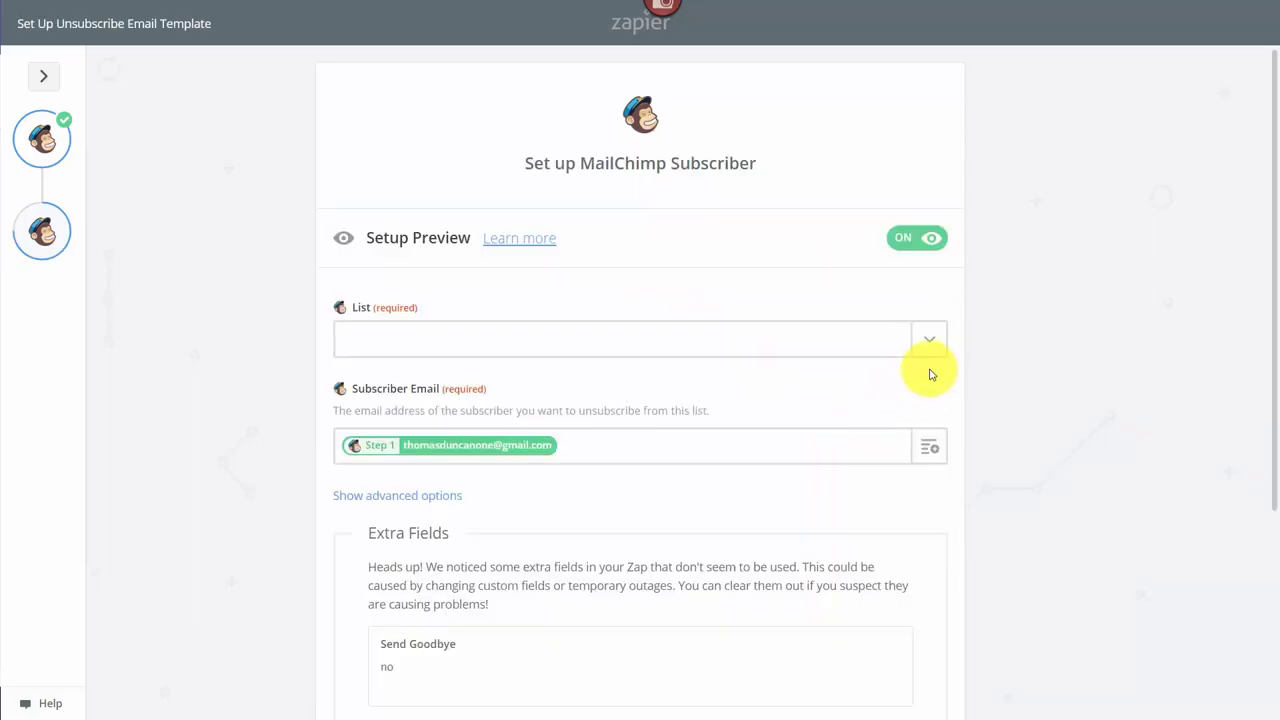
click(930, 343)
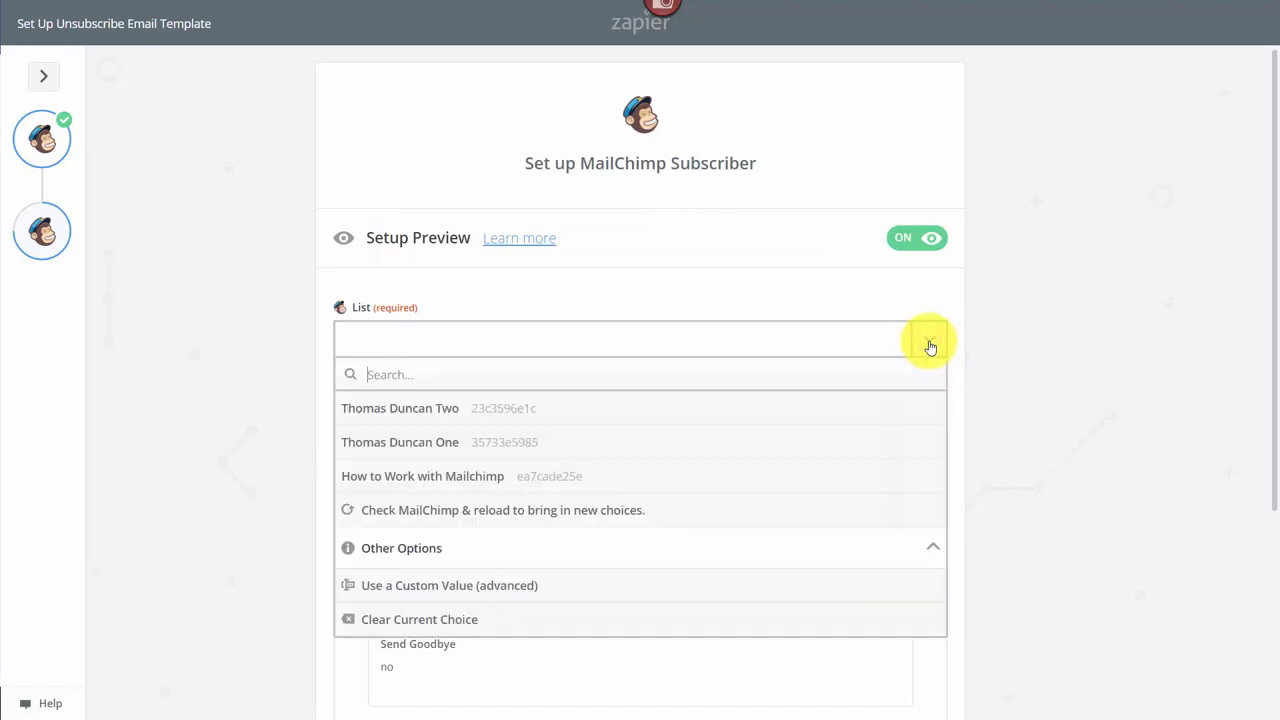
click(845, 406)
scroll(845, 468, down, 3)
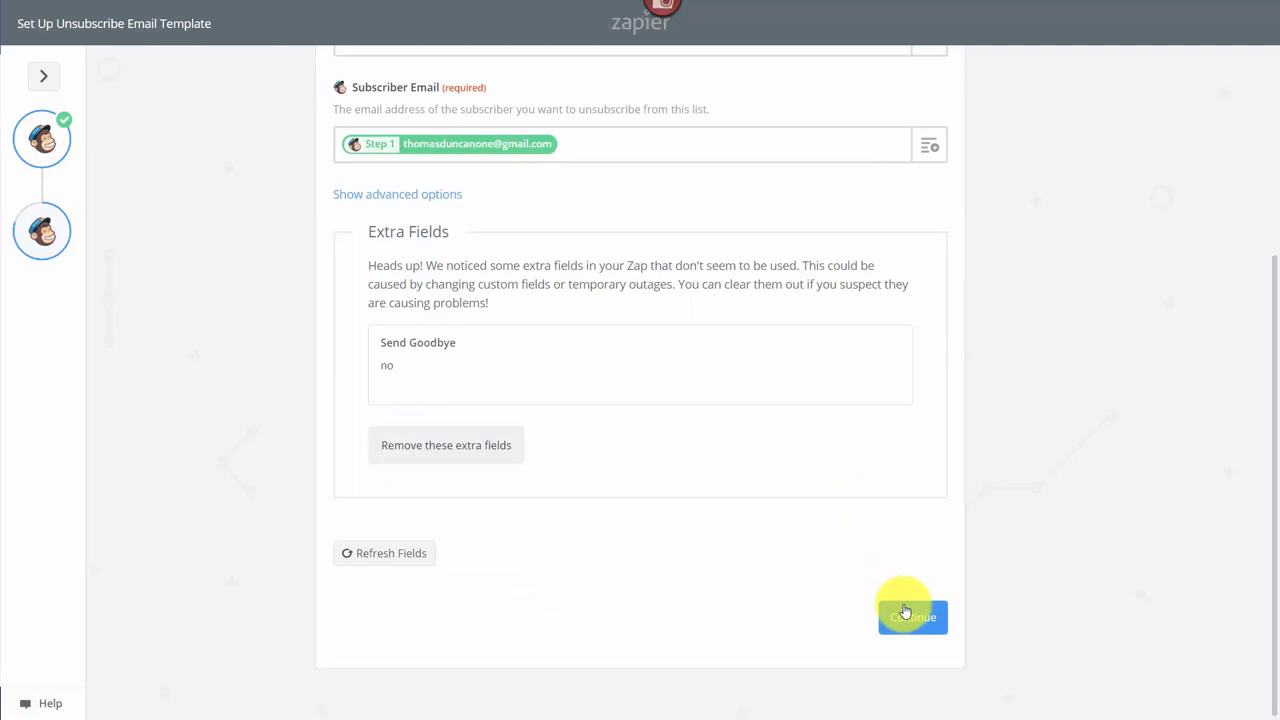
click(905, 612)
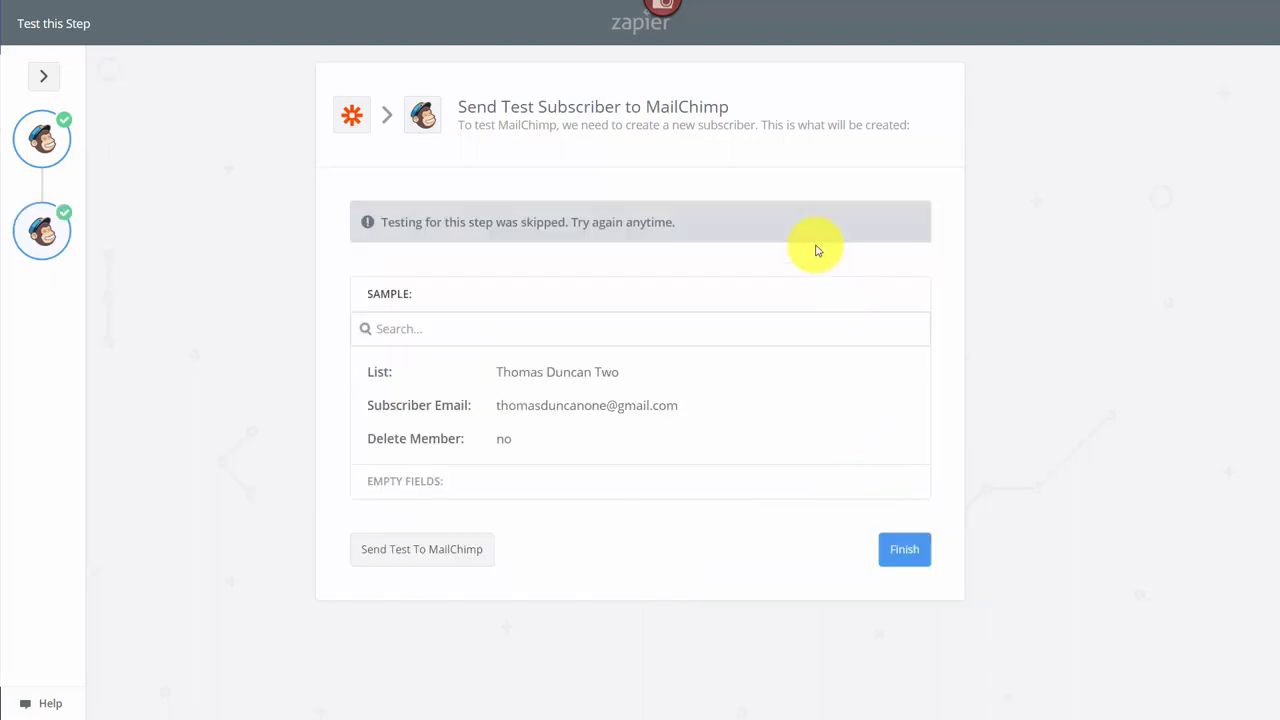
click(888, 554)
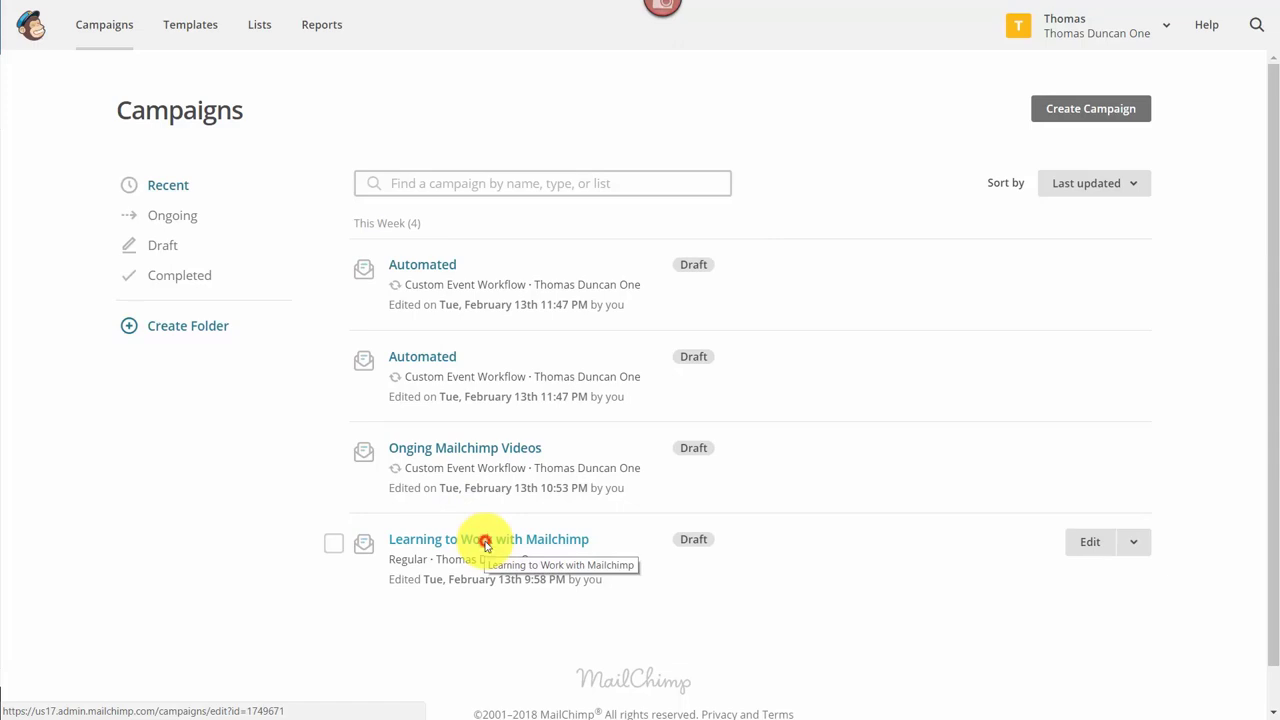
Open the Learning to Work with Mailchimp campaign's Settings & Tracking options.
click(485, 542)
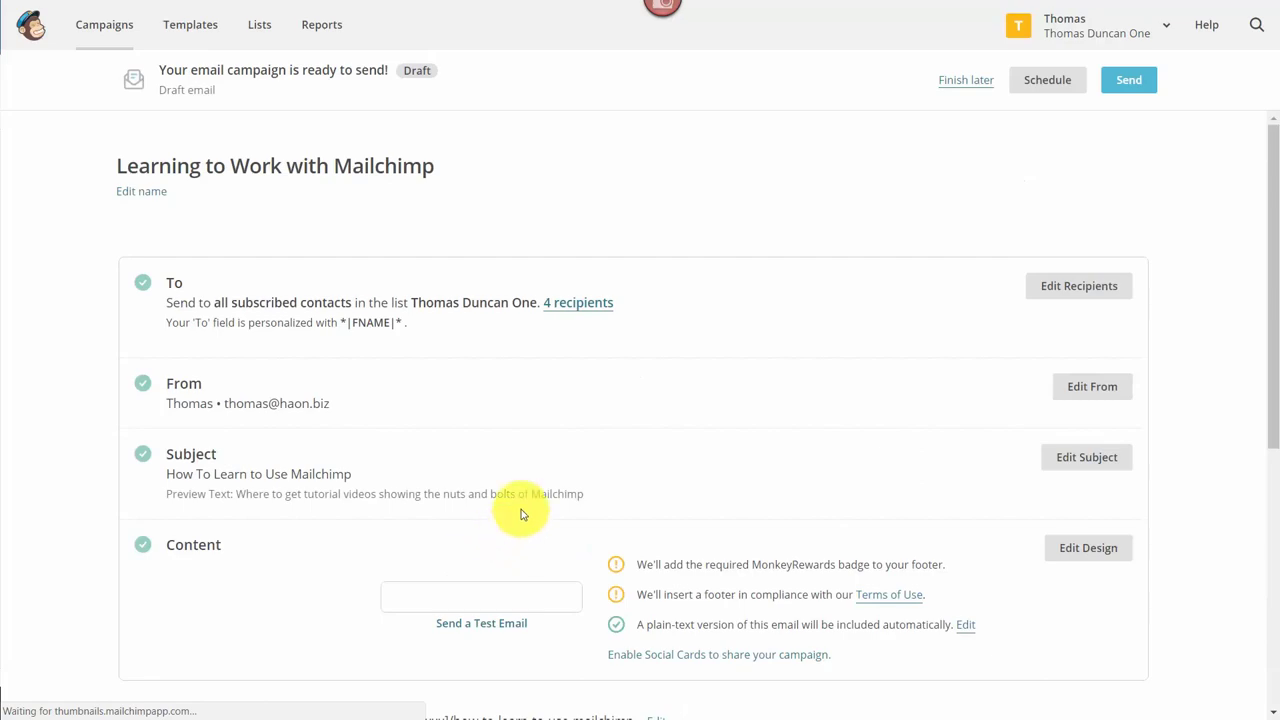
scroll(563, 434, down, 3)
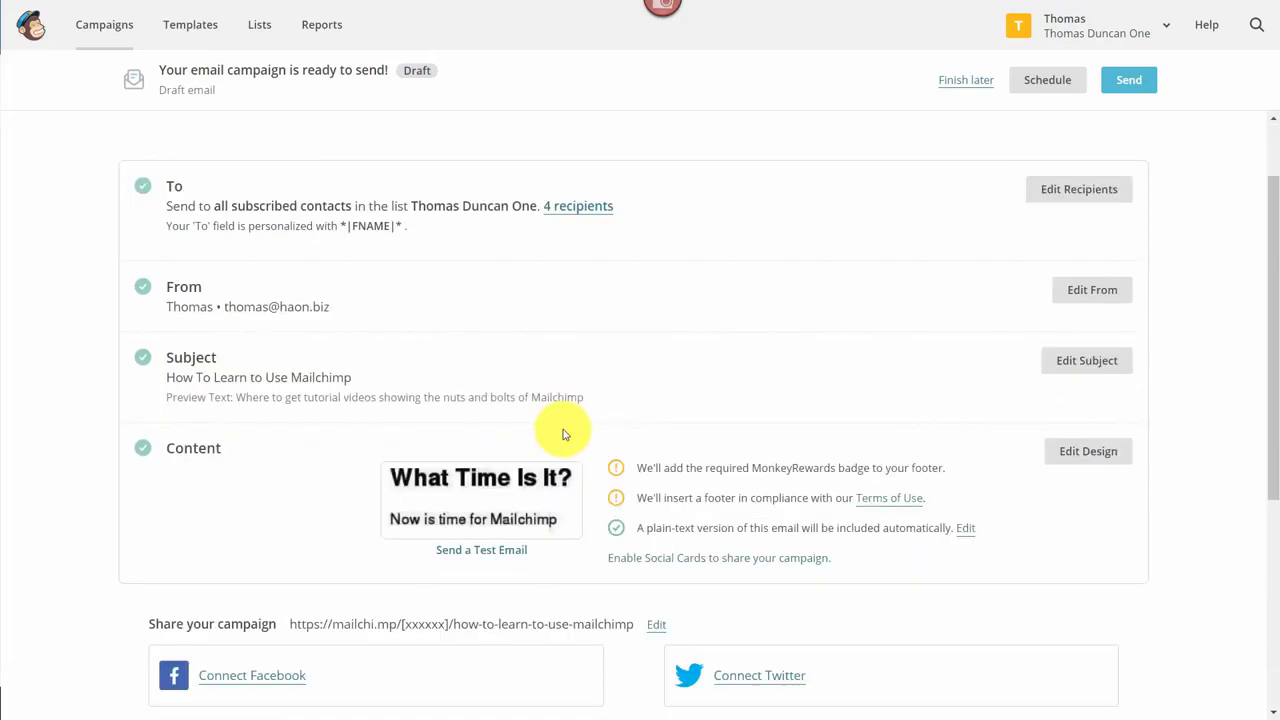
scroll(563, 434, down, 2)
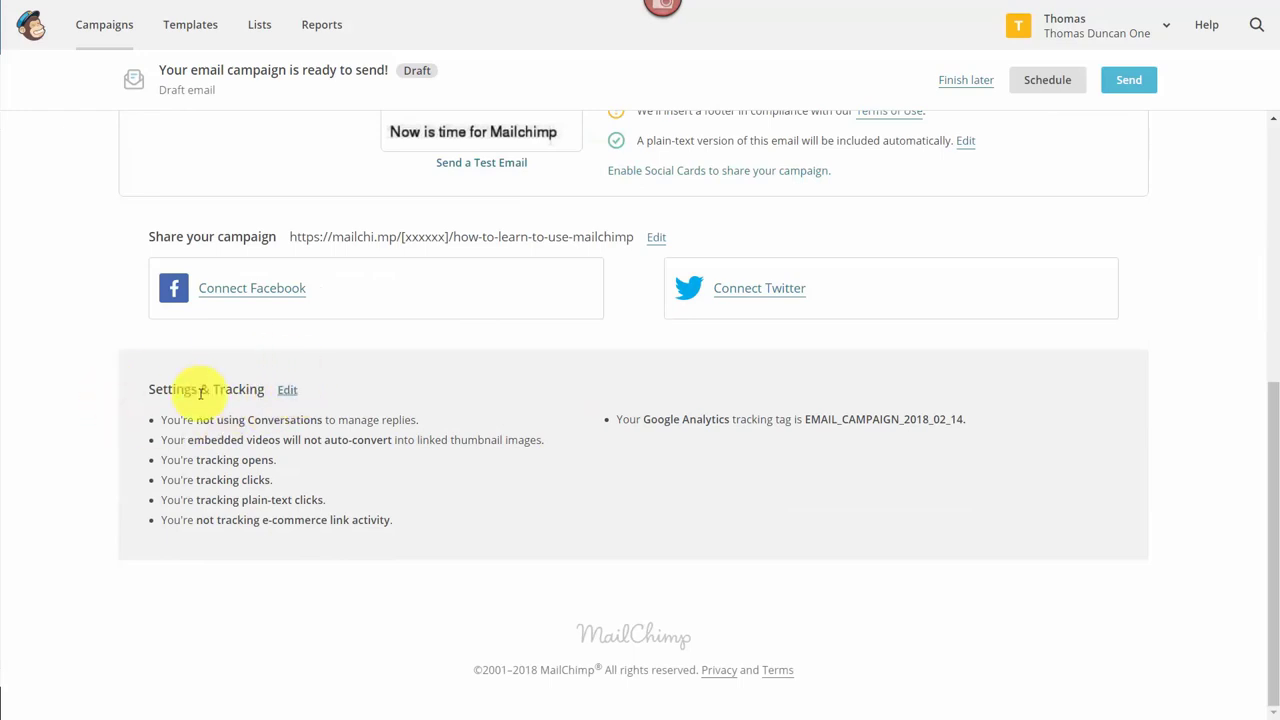
click(287, 391)
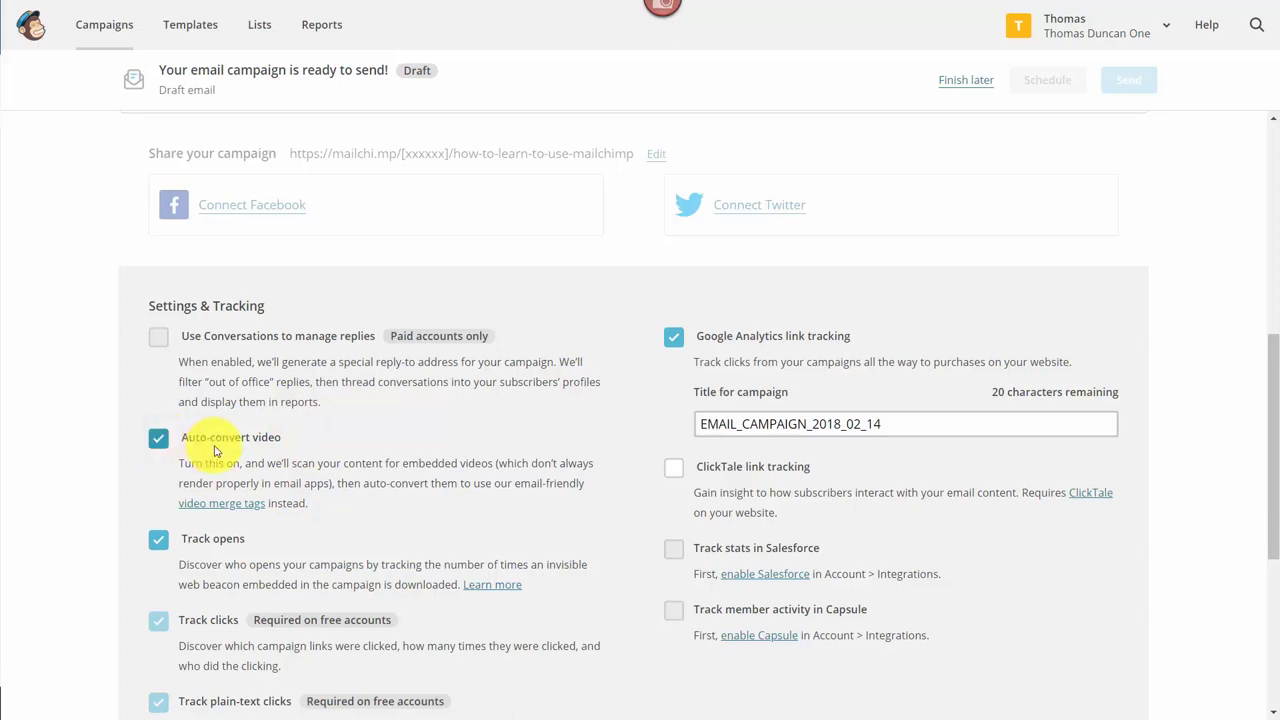
Keep open tracking on, enable e-commerce tracking, and title the Google Analytics tracking 'Campaign Video Onee'.
scroll(267, 467, down, 1)
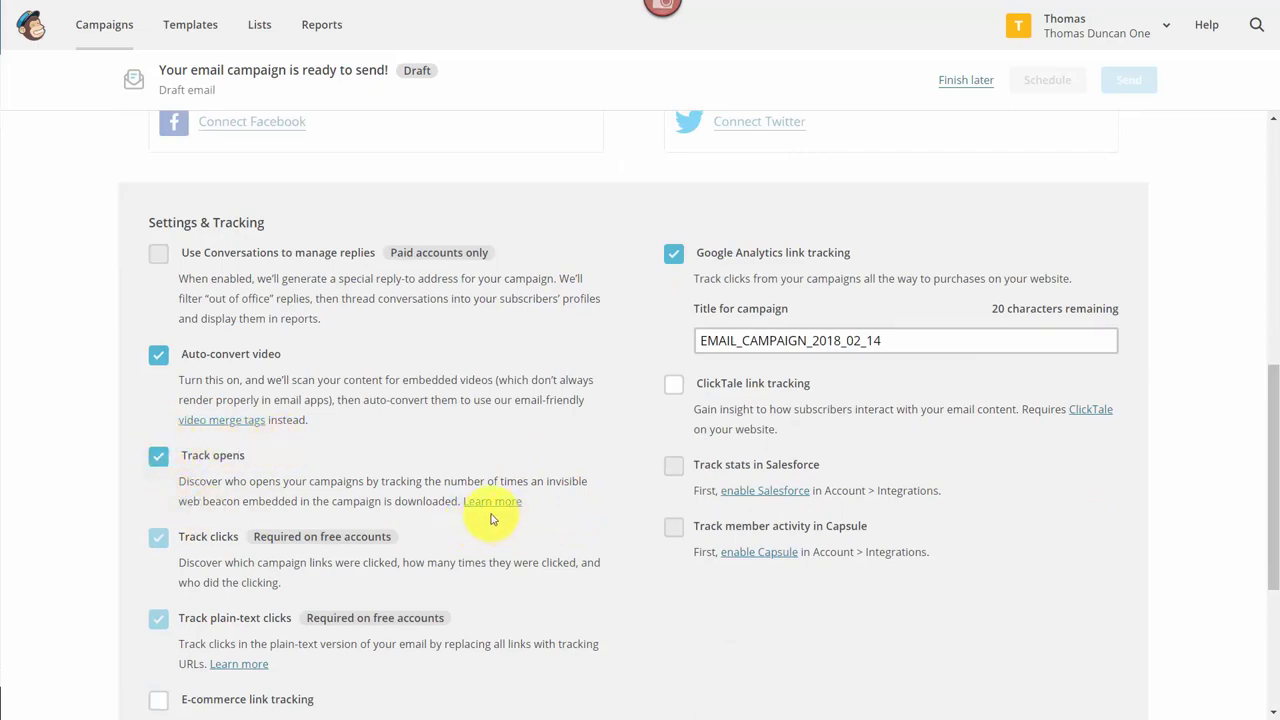
click(157, 459)
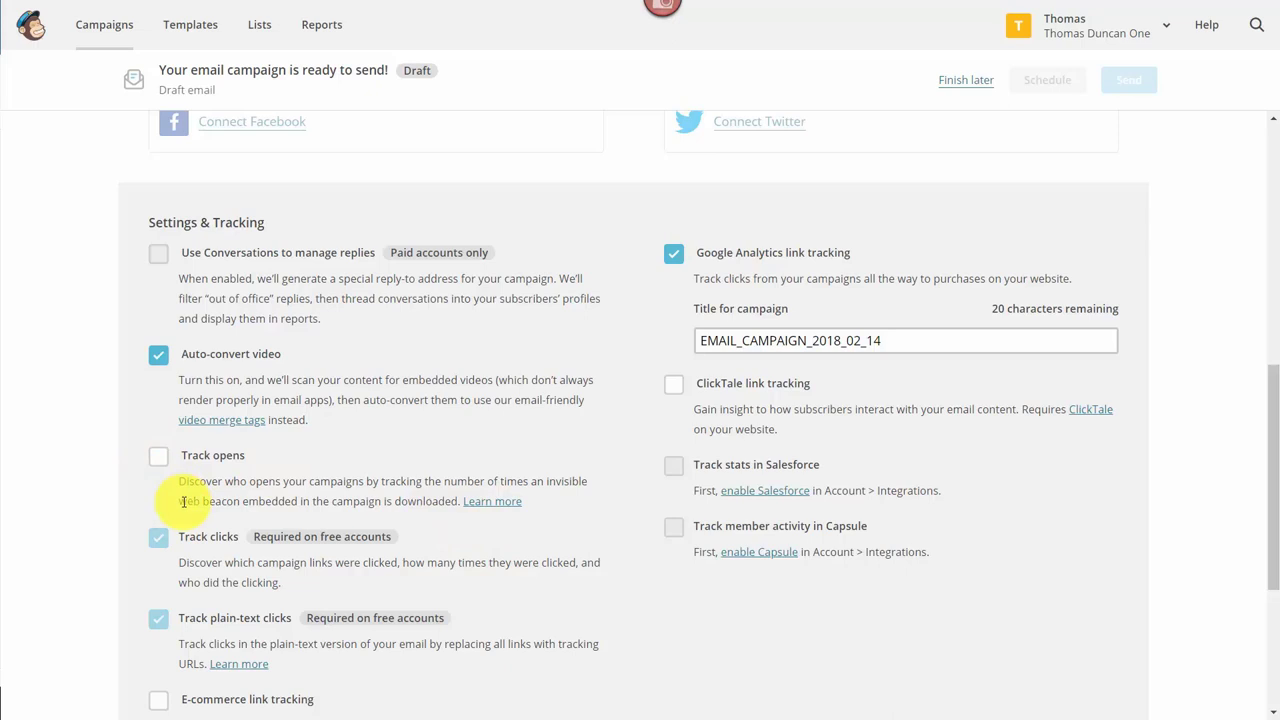
click(159, 459)
scroll(240, 458, down, 2)
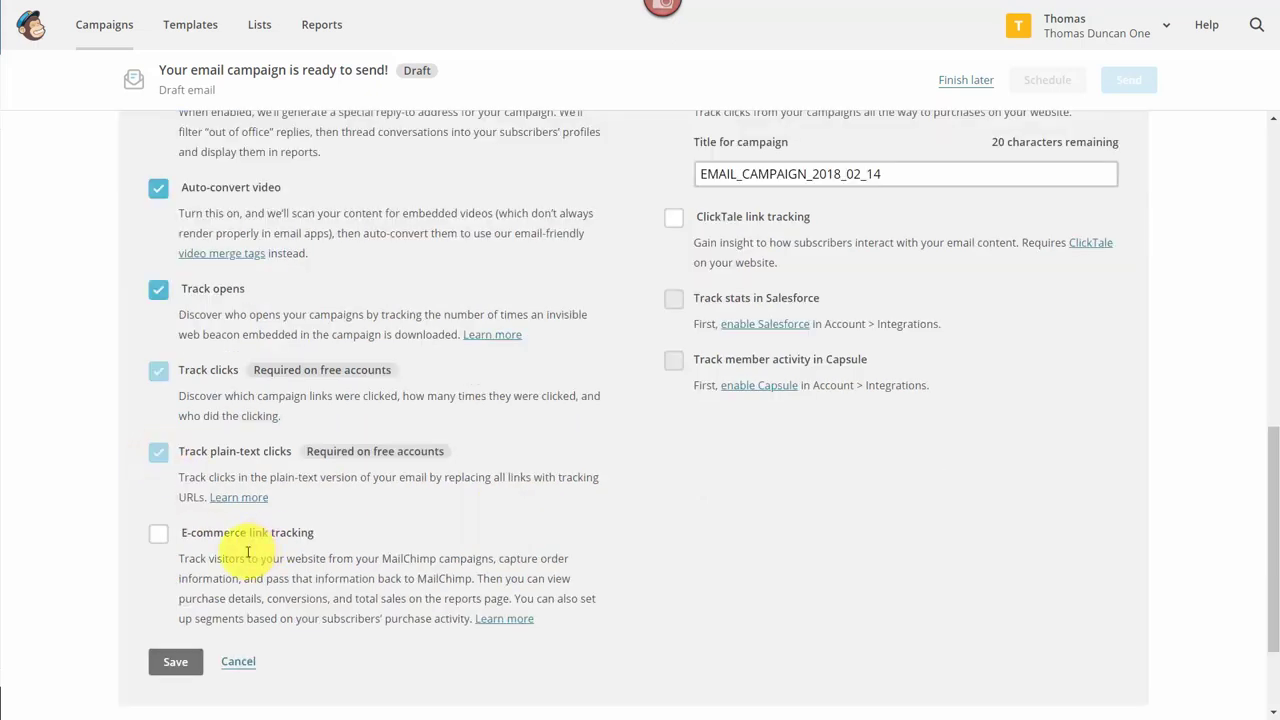
click(159, 539)
scroll(214, 566, up, 2)
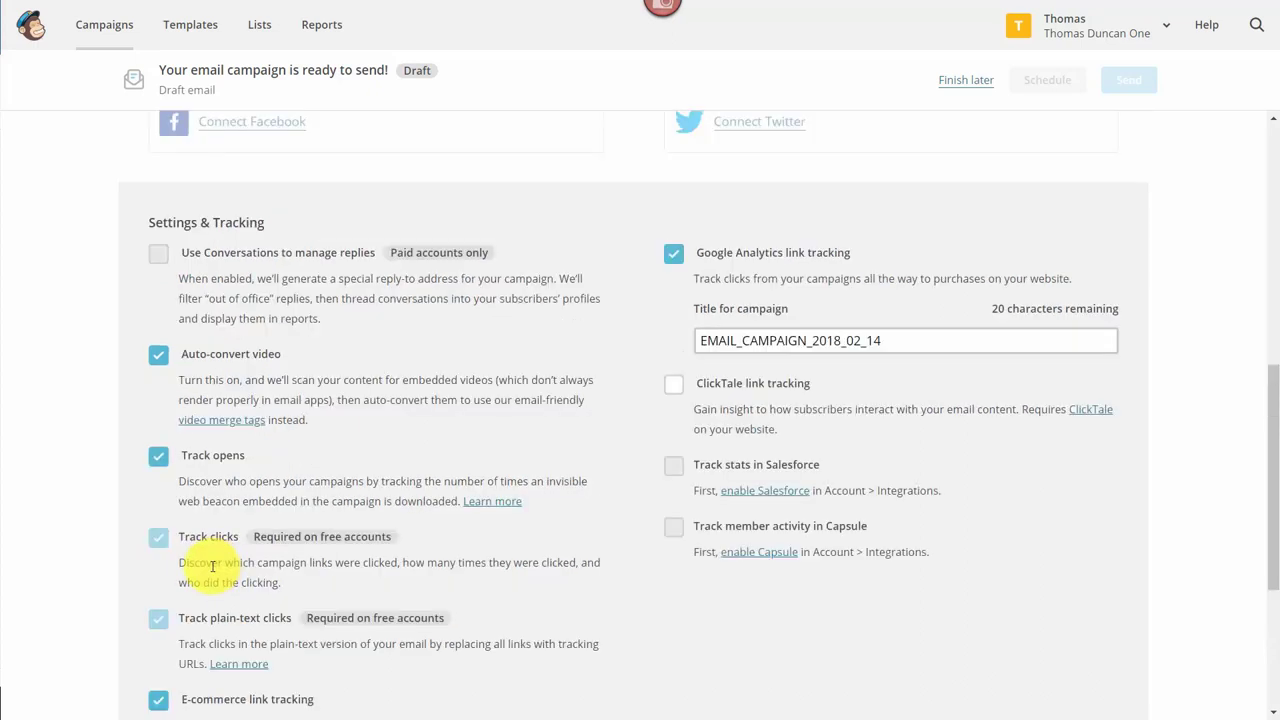
click(724, 340)
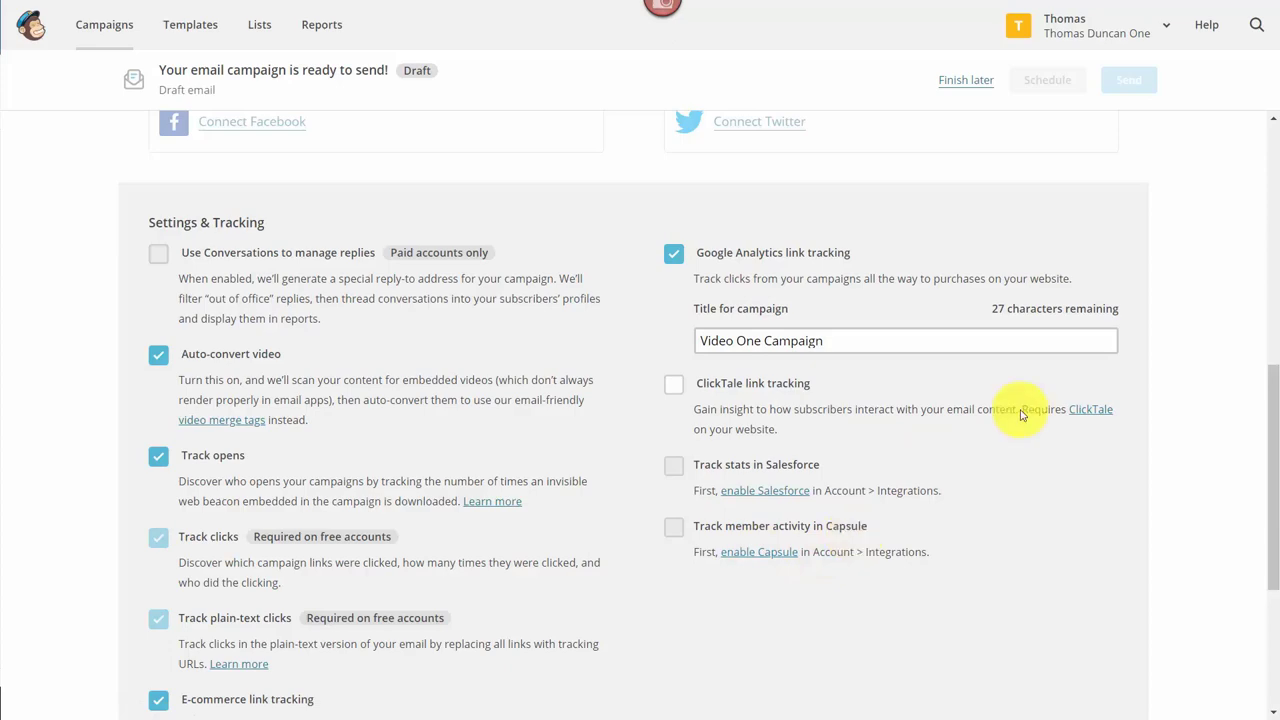
scroll(857, 517, down, 1)
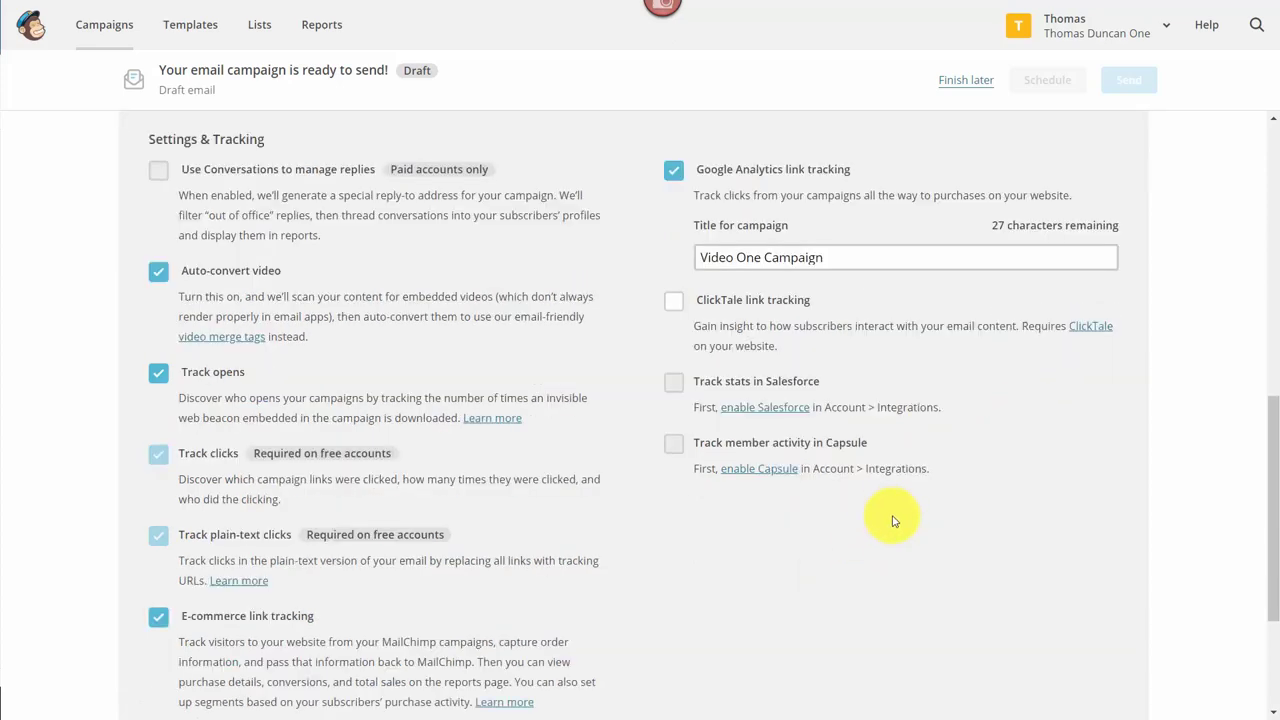
scroll(893, 520, up, 6)
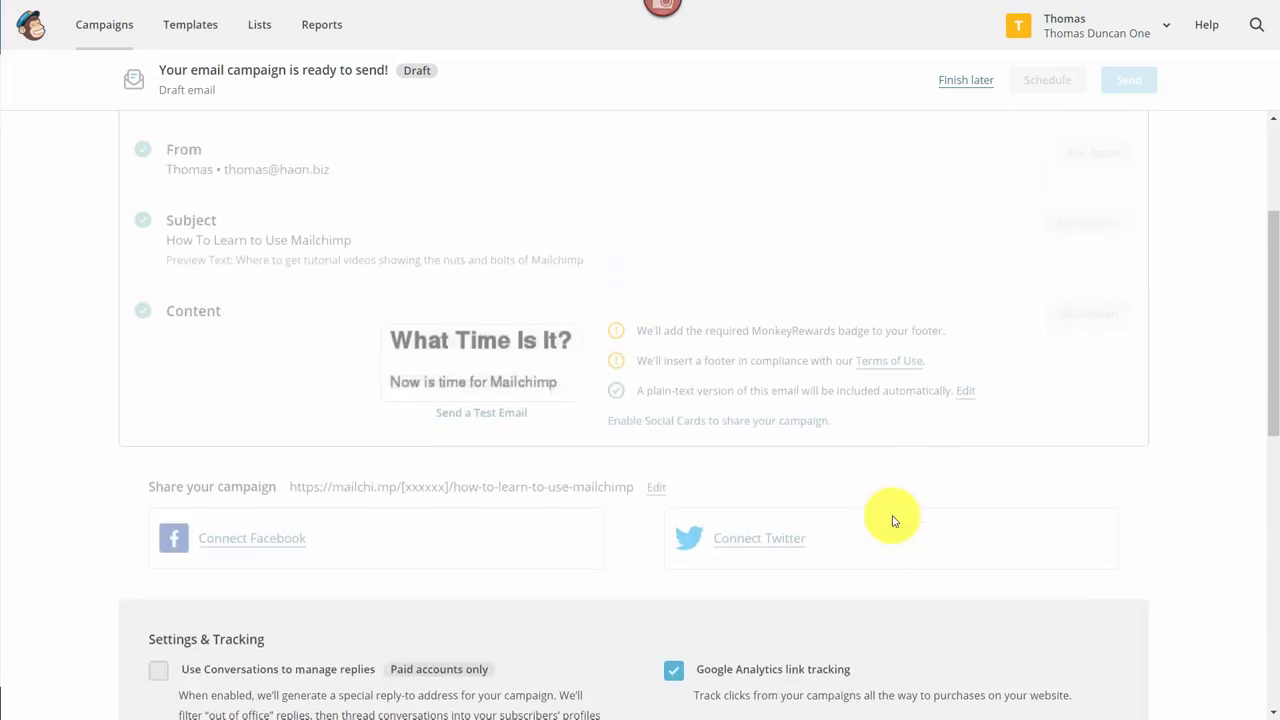
scroll(893, 520, up, 2)
scroll(893, 520, up, 1)
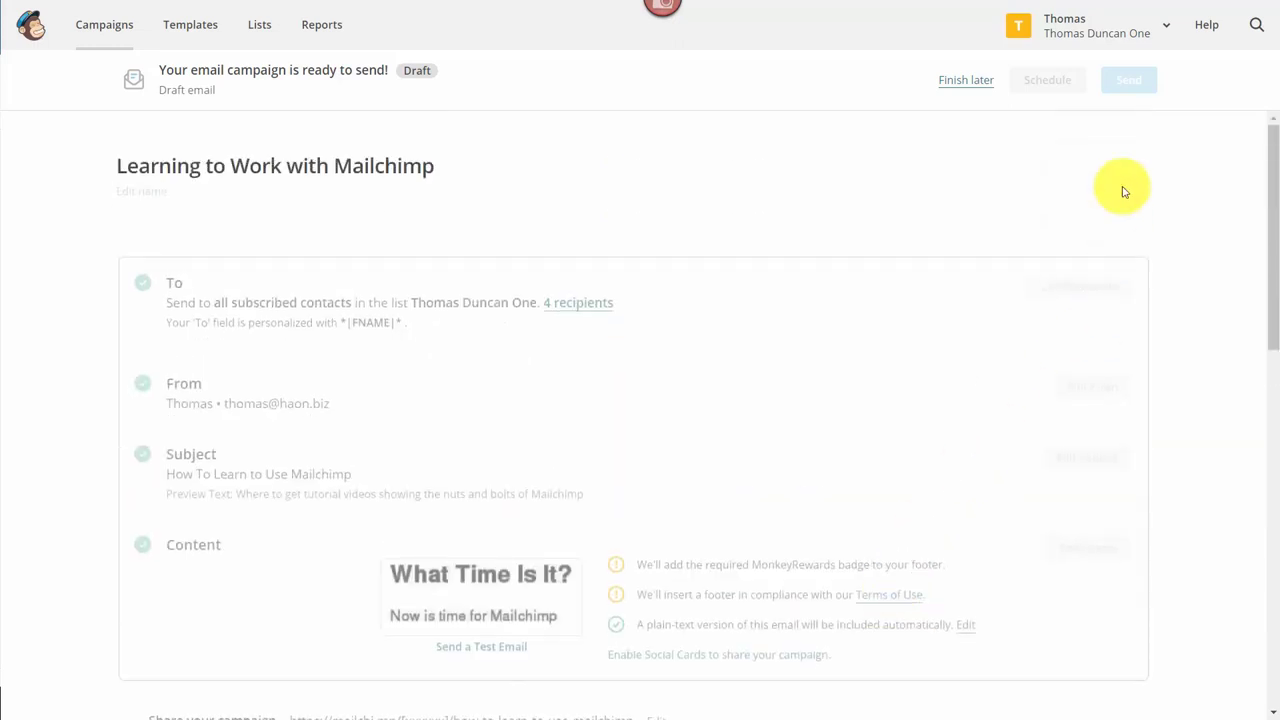
Go to the account's Integrations page through the profile menu.
click(1168, 30)
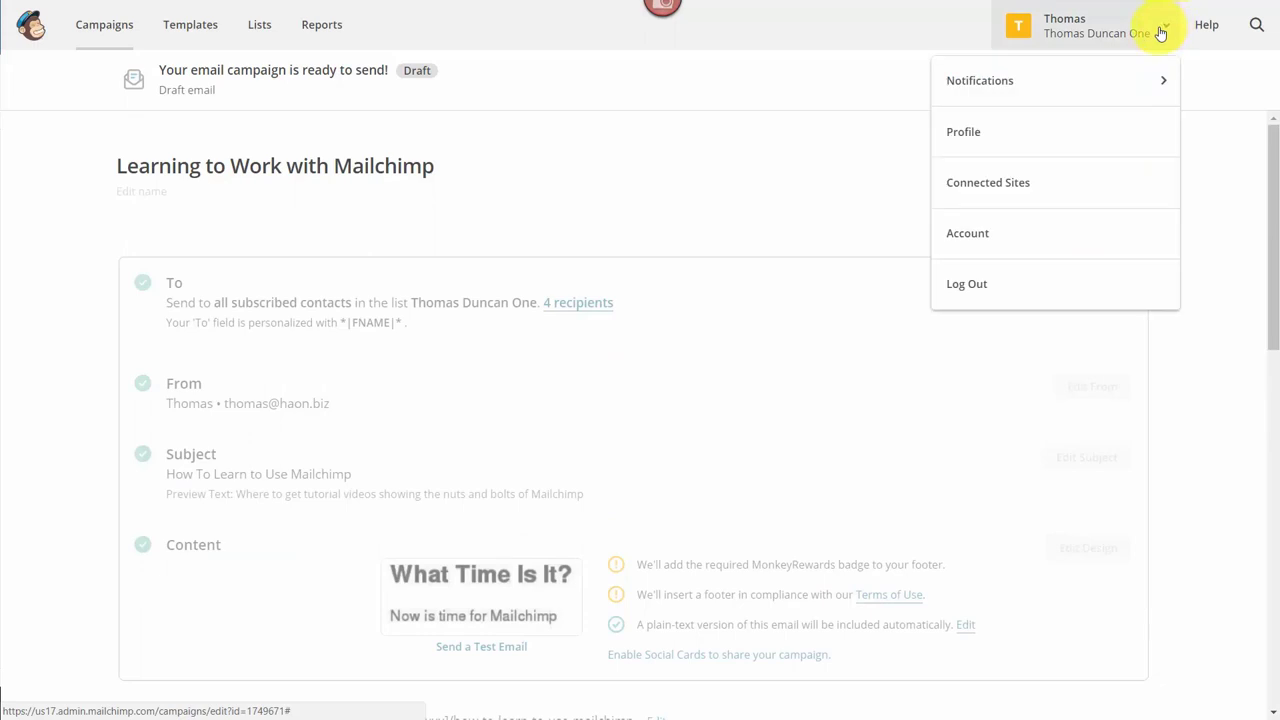
click(966, 236)
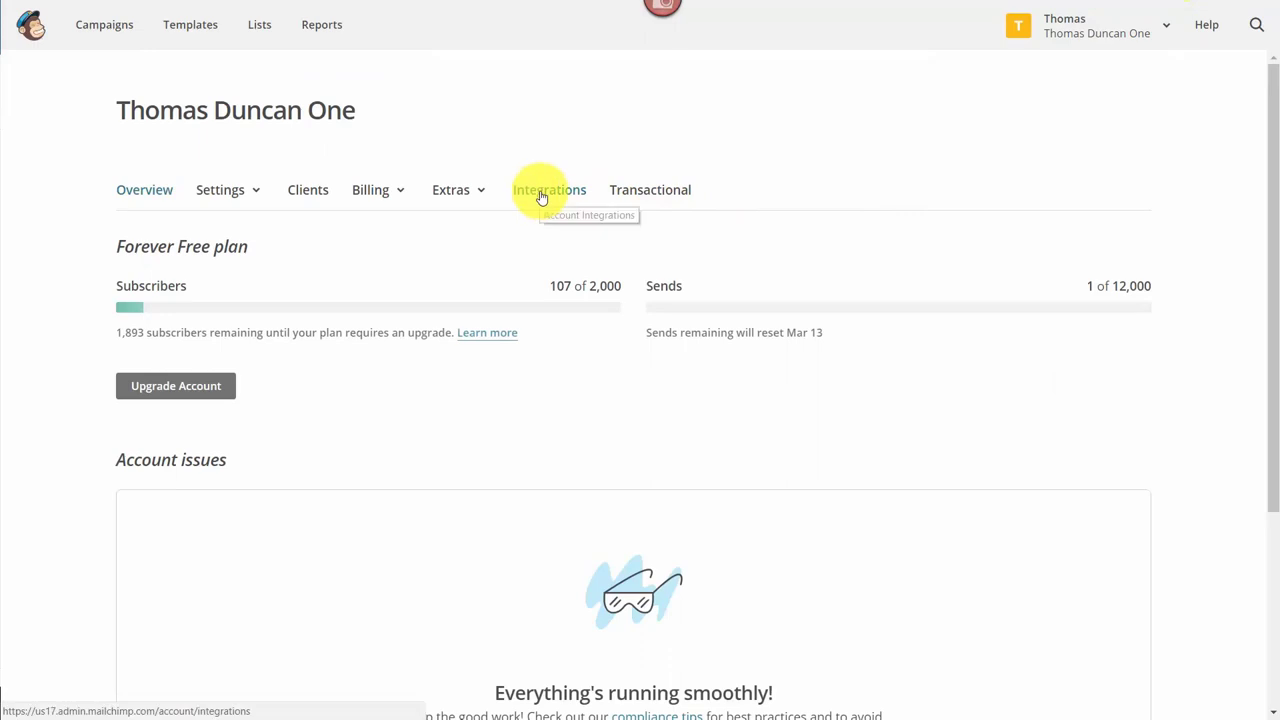
click(535, 197)
Open the Onging Mailchimp Videos automation workflow from the Campaigns list.
scroll(543, 442, down, 1)
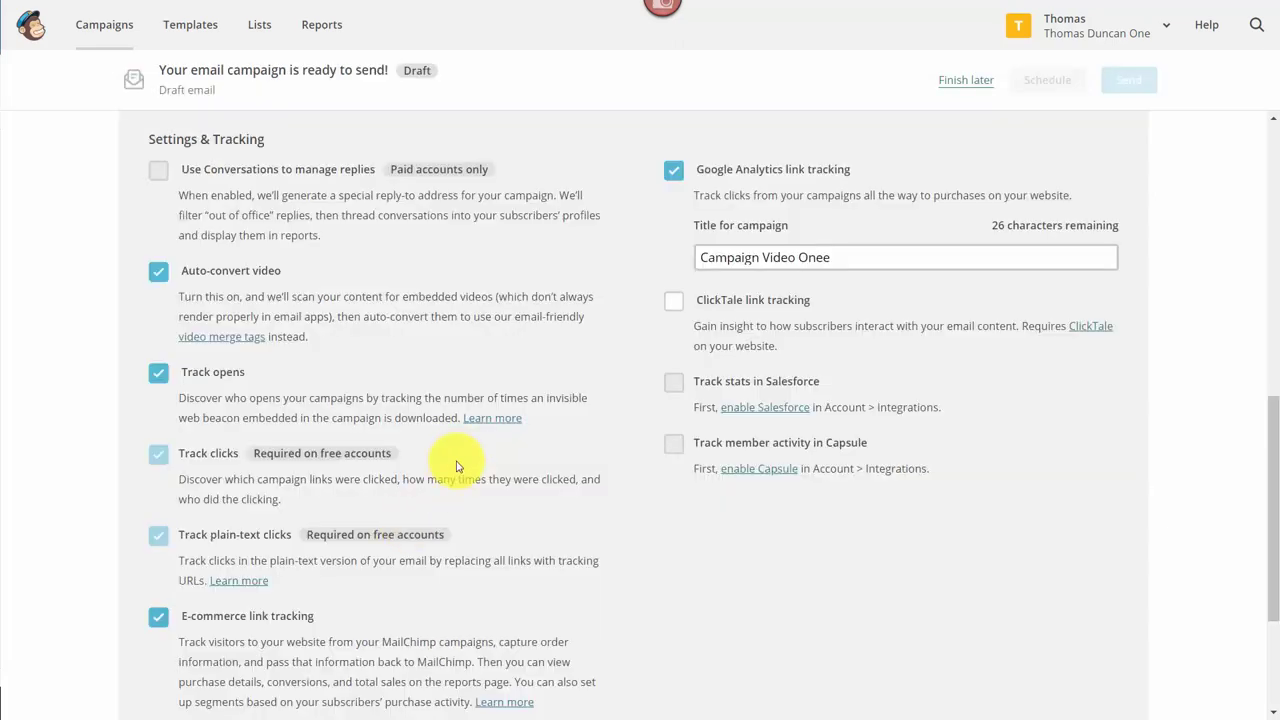
scroll(456, 466, down, 2)
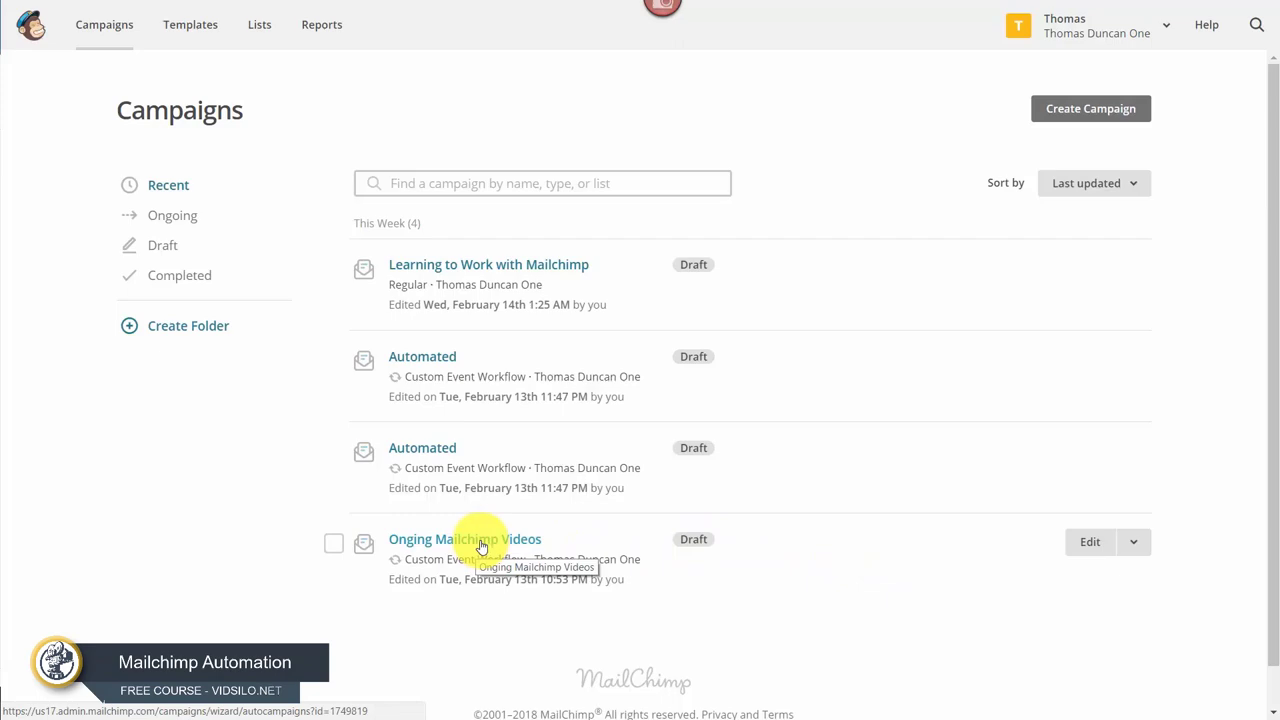
click(481, 545)
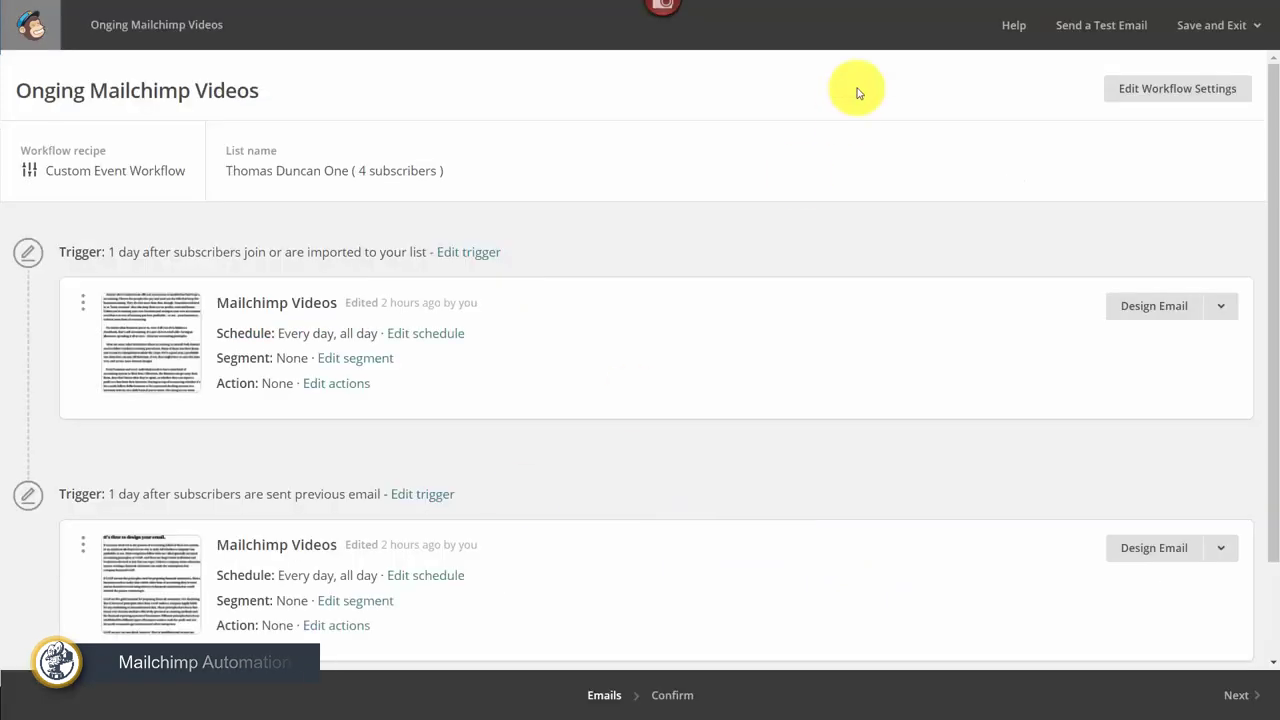
Enable e-commerce tracking and video auto-convert, title it Video Campaign Two, and update the workflow settings.
click(1135, 88)
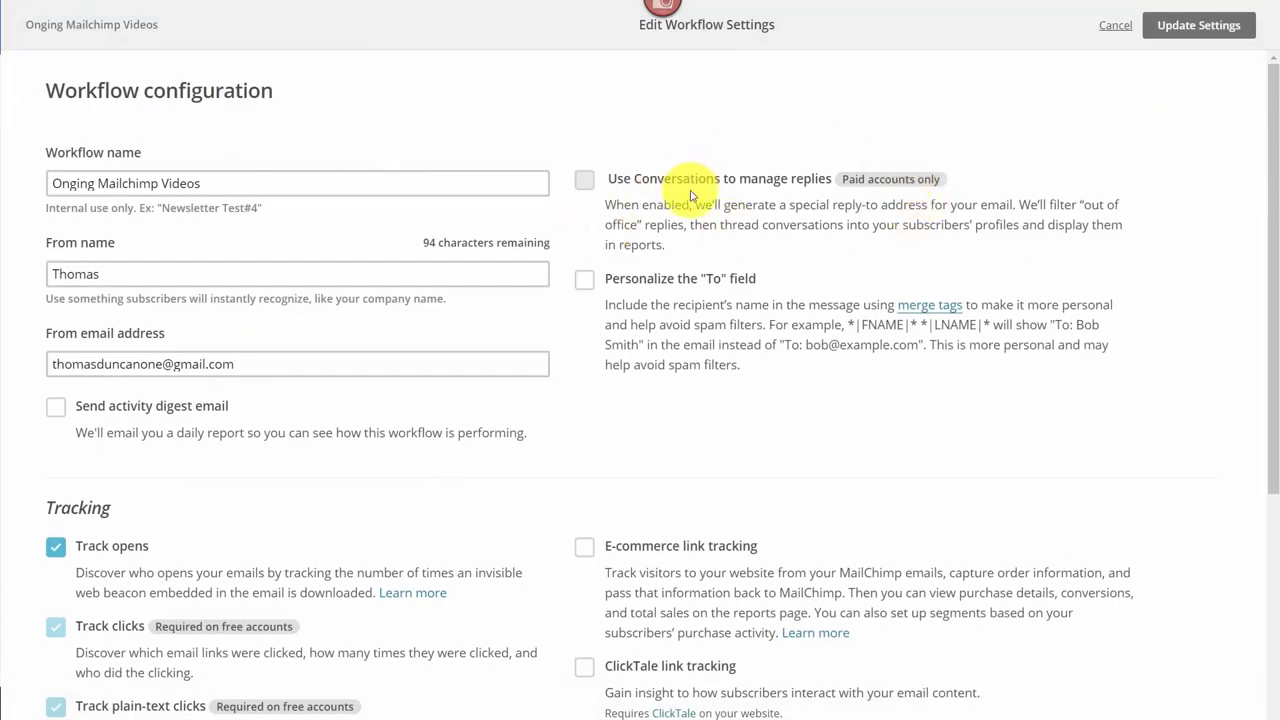
scroll(690, 195, down, 3)
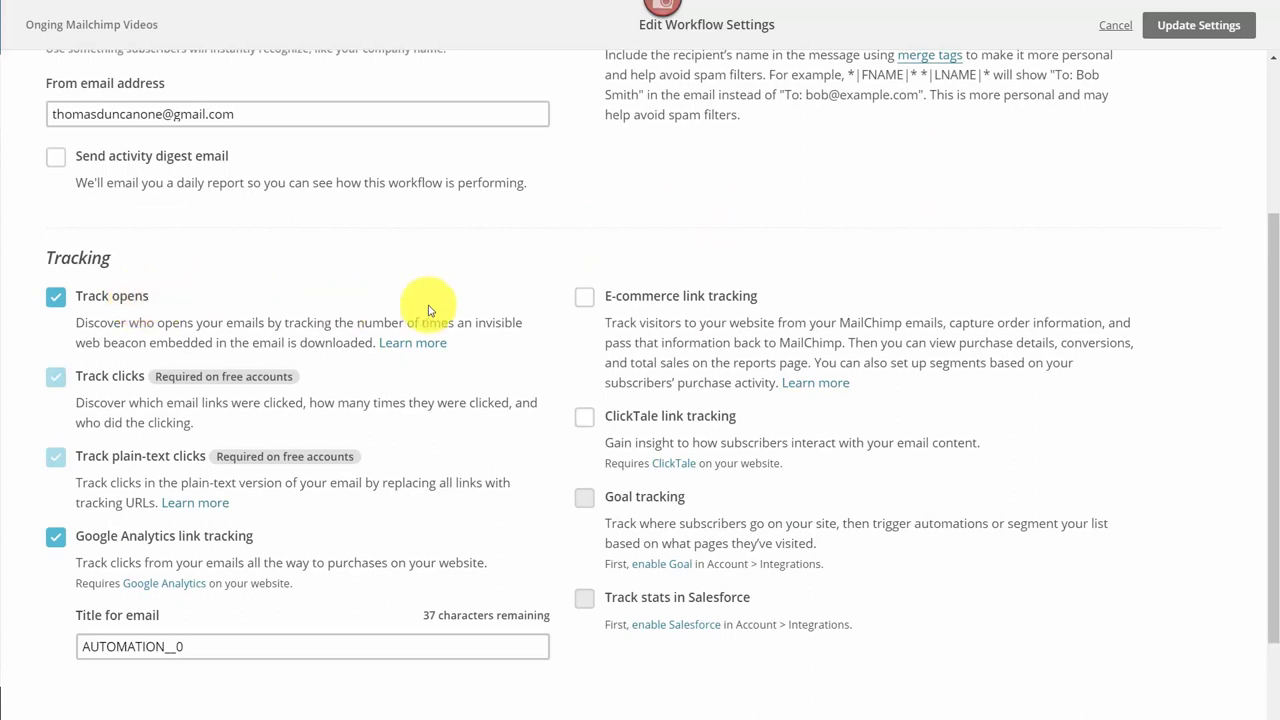
click(584, 297)
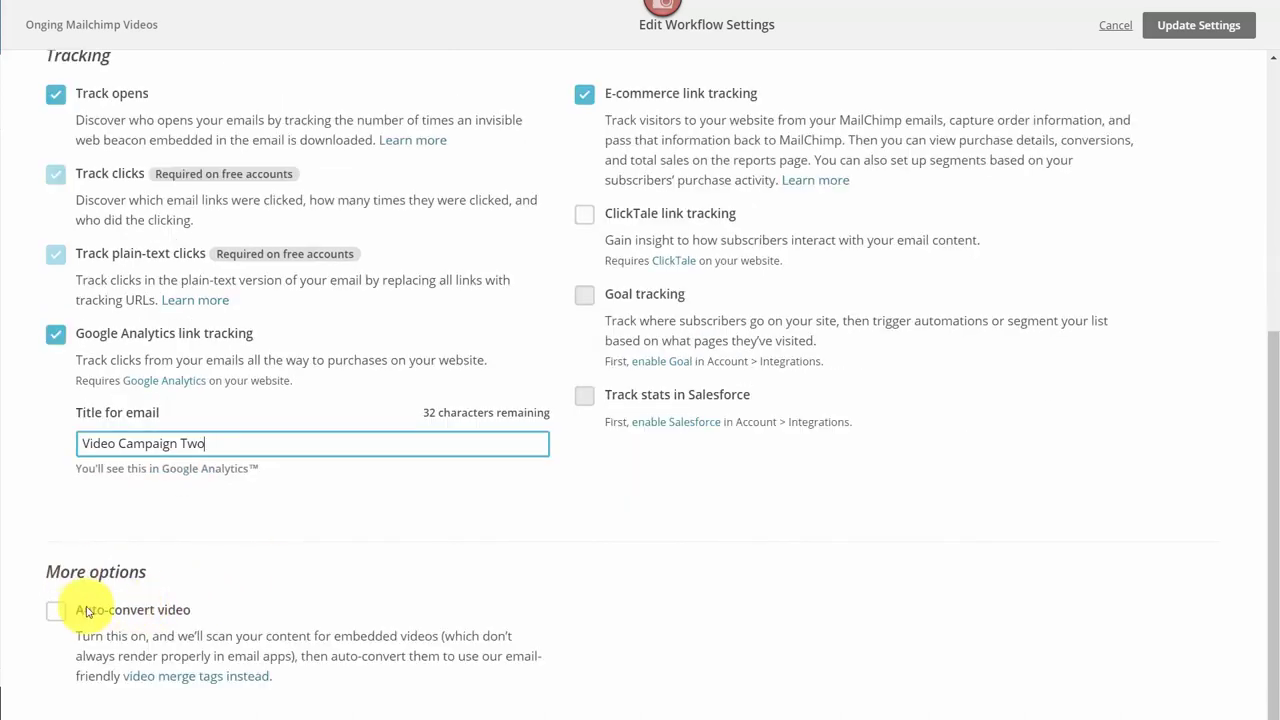
click(57, 611)
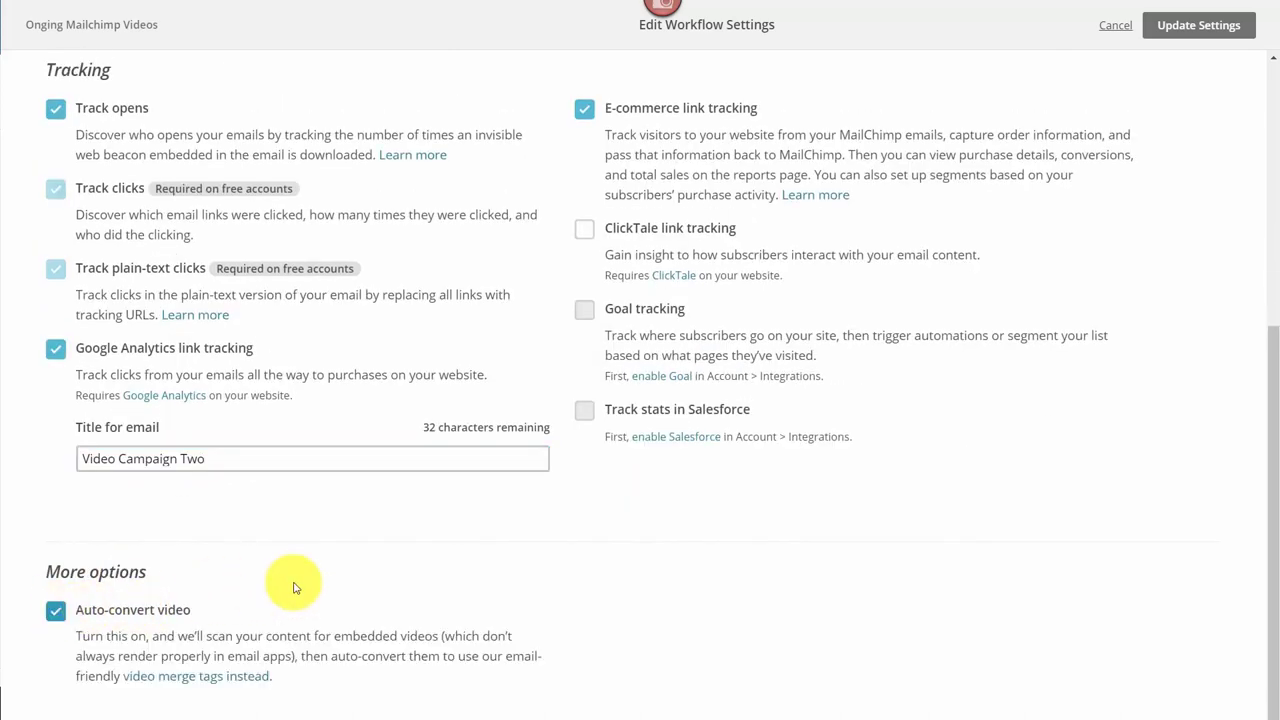
scroll(294, 588, up, 2)
scroll(294, 588, up, 3)
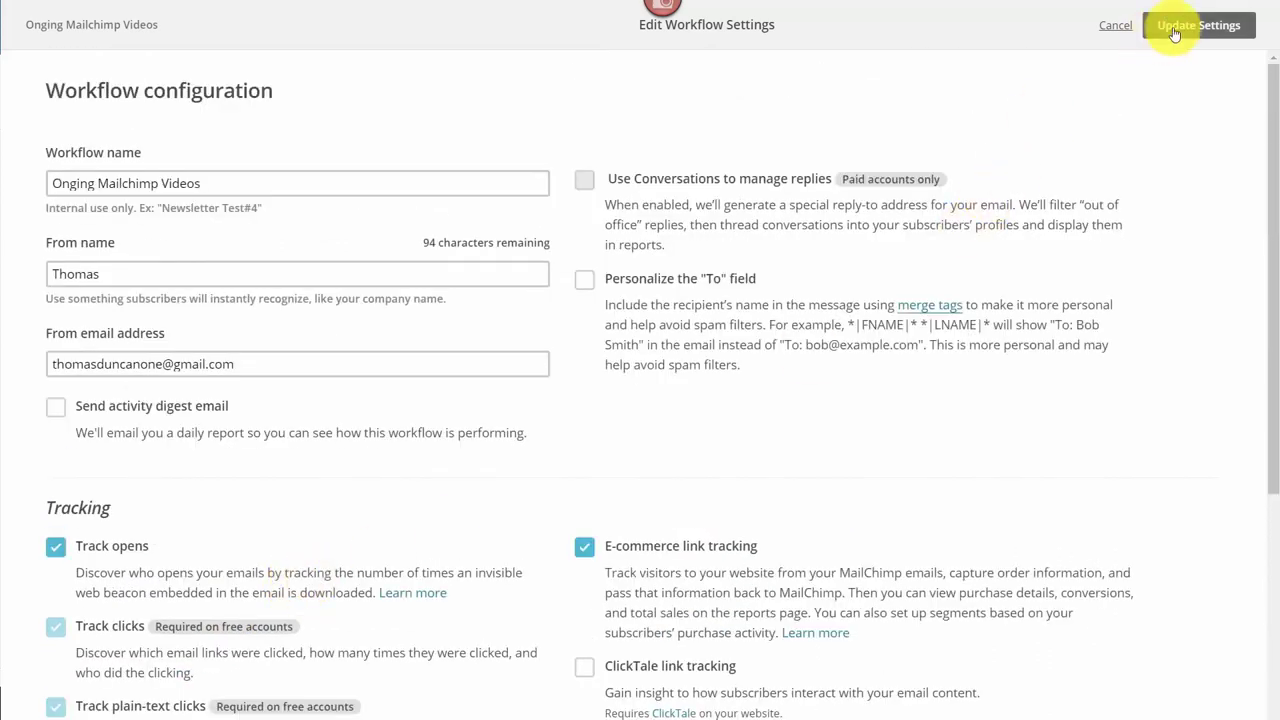
click(1175, 34)
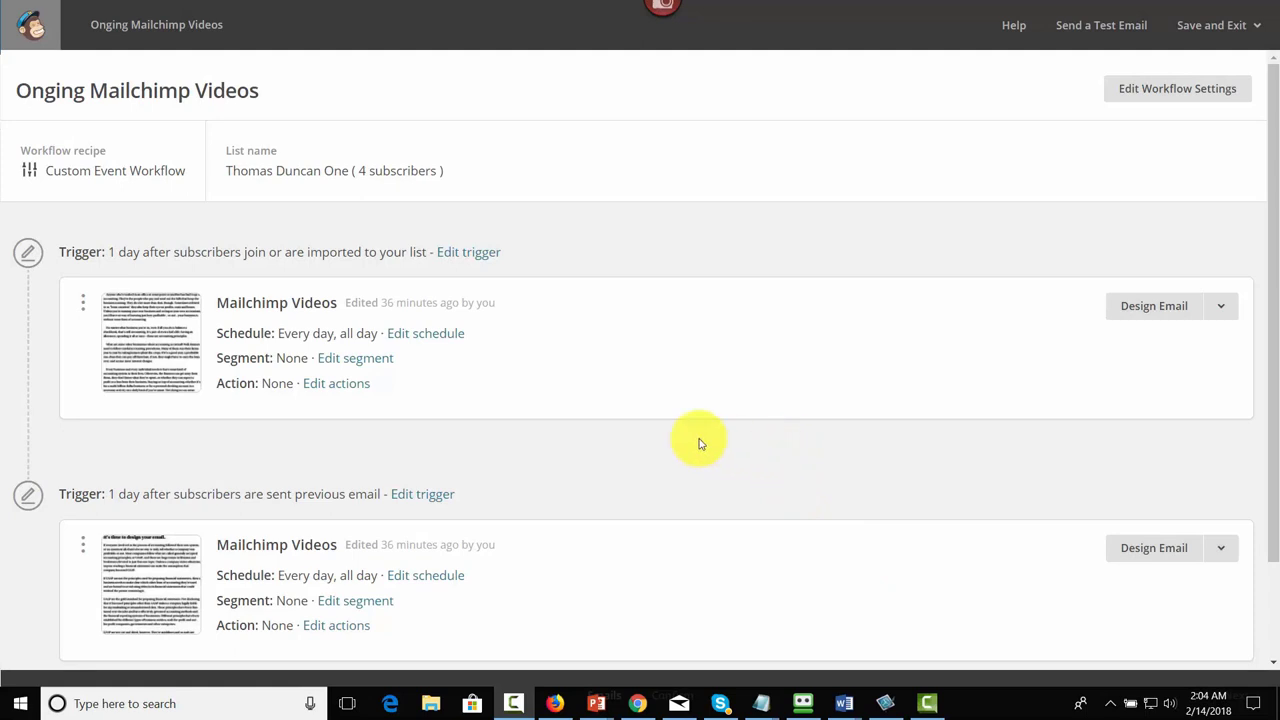
Start designing the workflow's first Mailchimp Videos email, the one with the accounting article.
click(1133, 307)
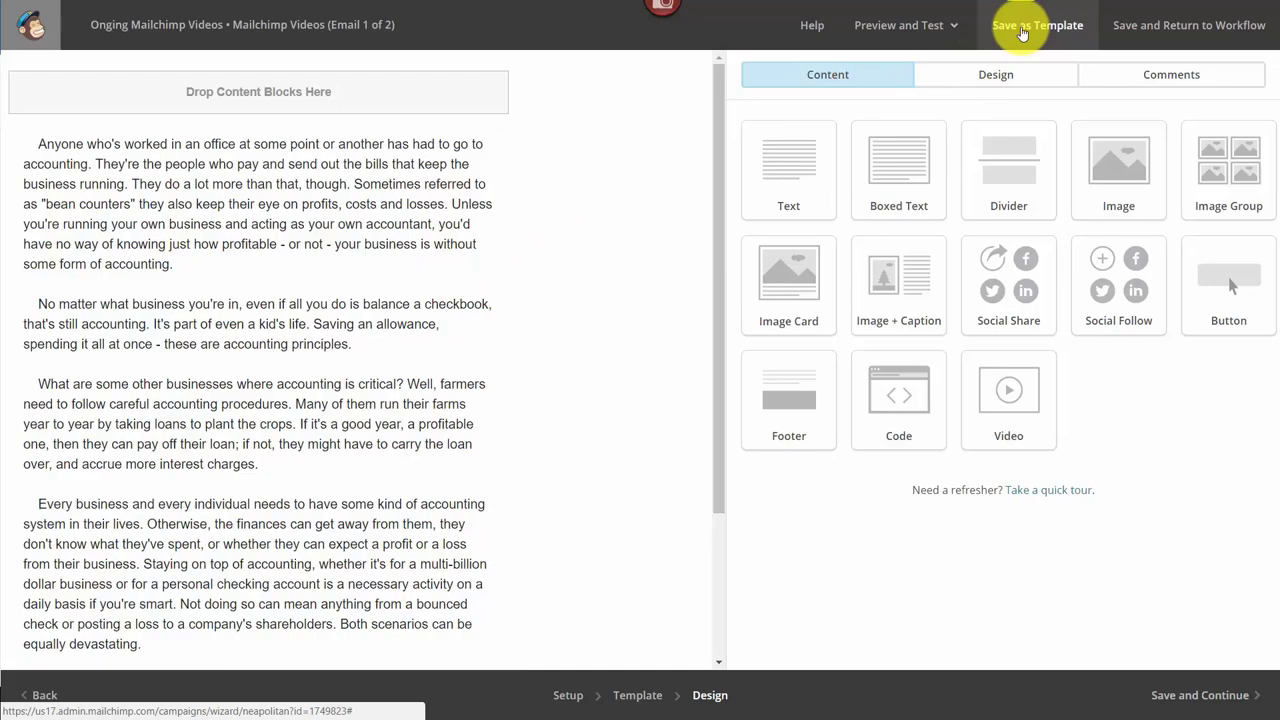
Save the email design as template 'Accounting and Mailchimp', then go back to the workflow.
click(1022, 33)
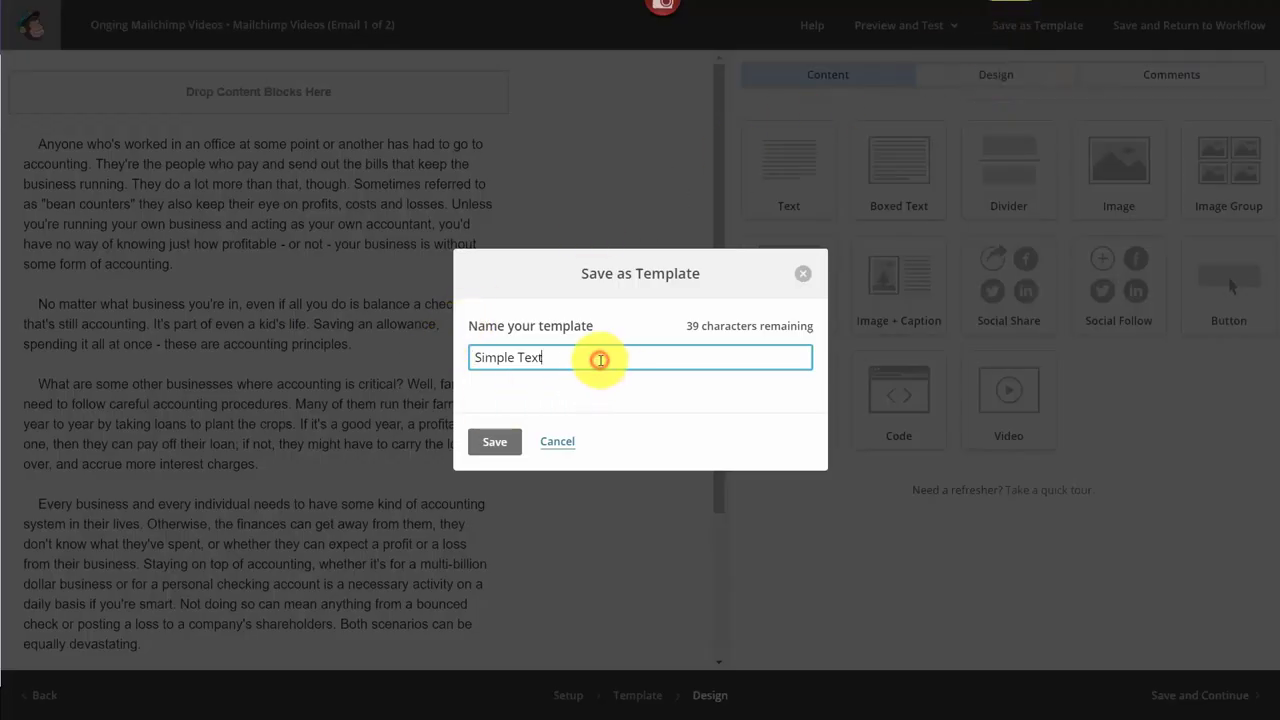
key(ctrl+a)
text(Accounting and Mailchimp)
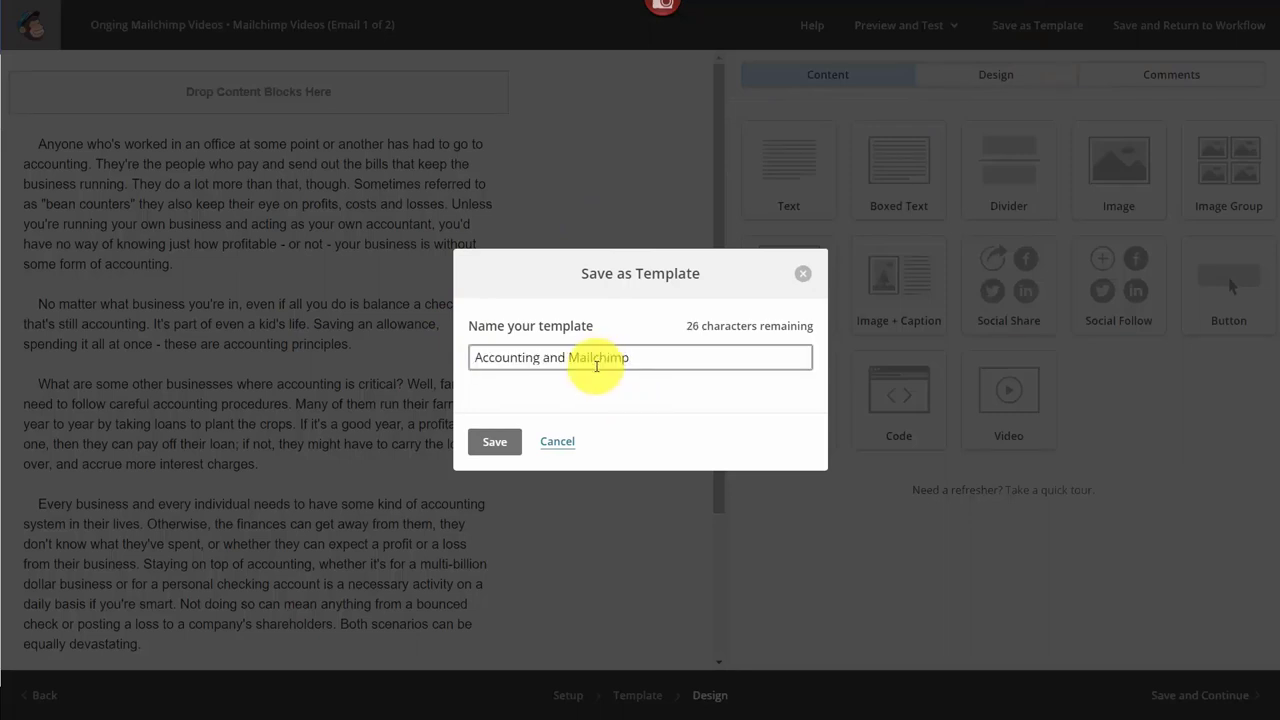
click(495, 442)
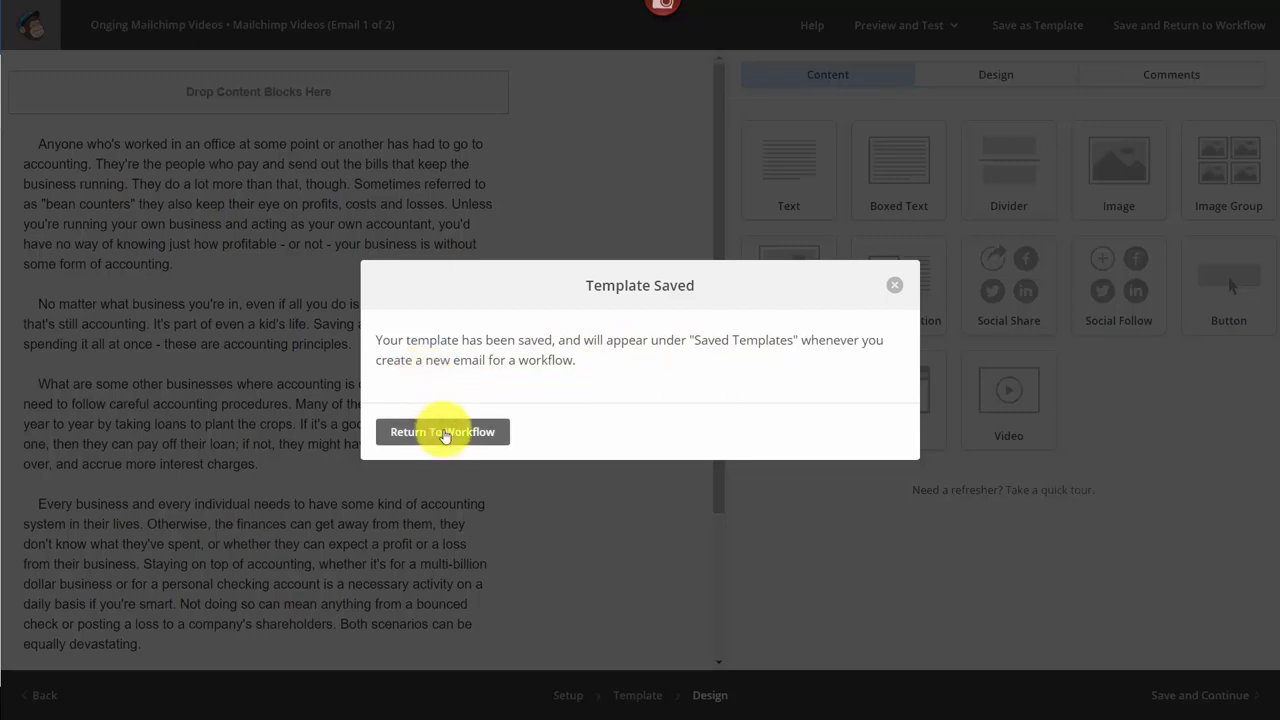
click(443, 432)
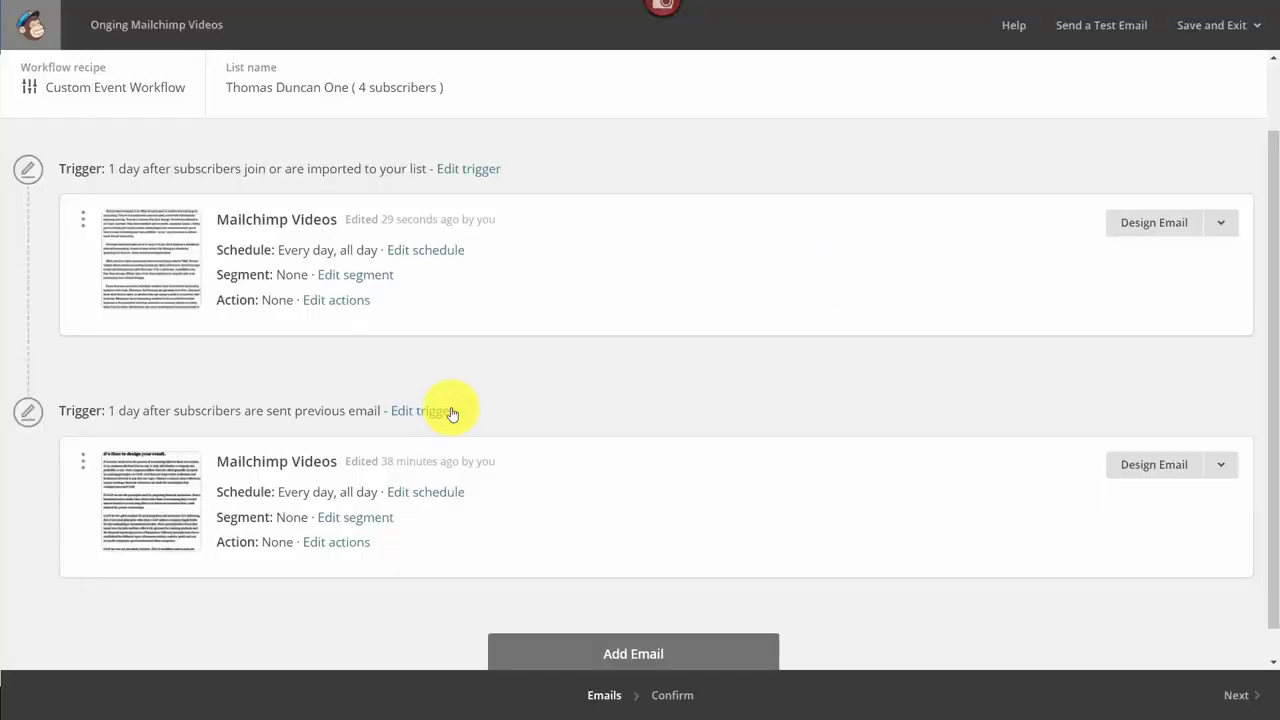
Add a third workflow email built from the saved 'Accounting and Mailchimp' template.
click(656, 658)
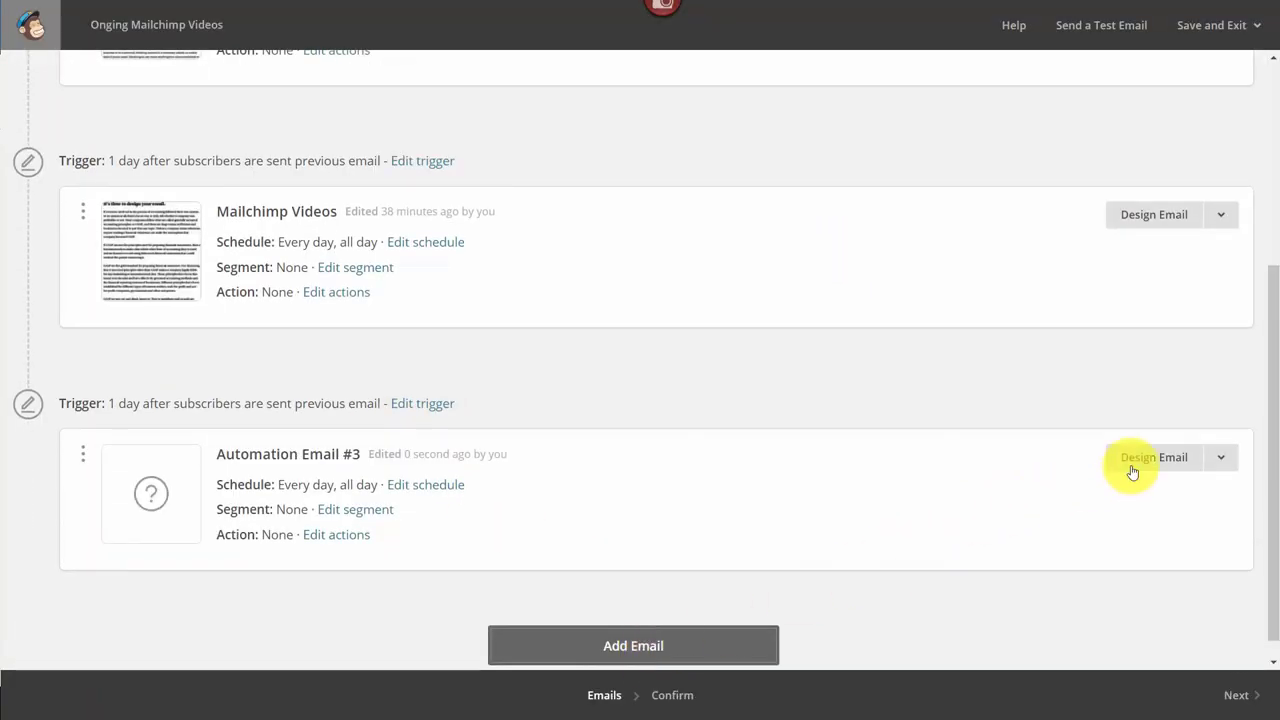
click(1137, 464)
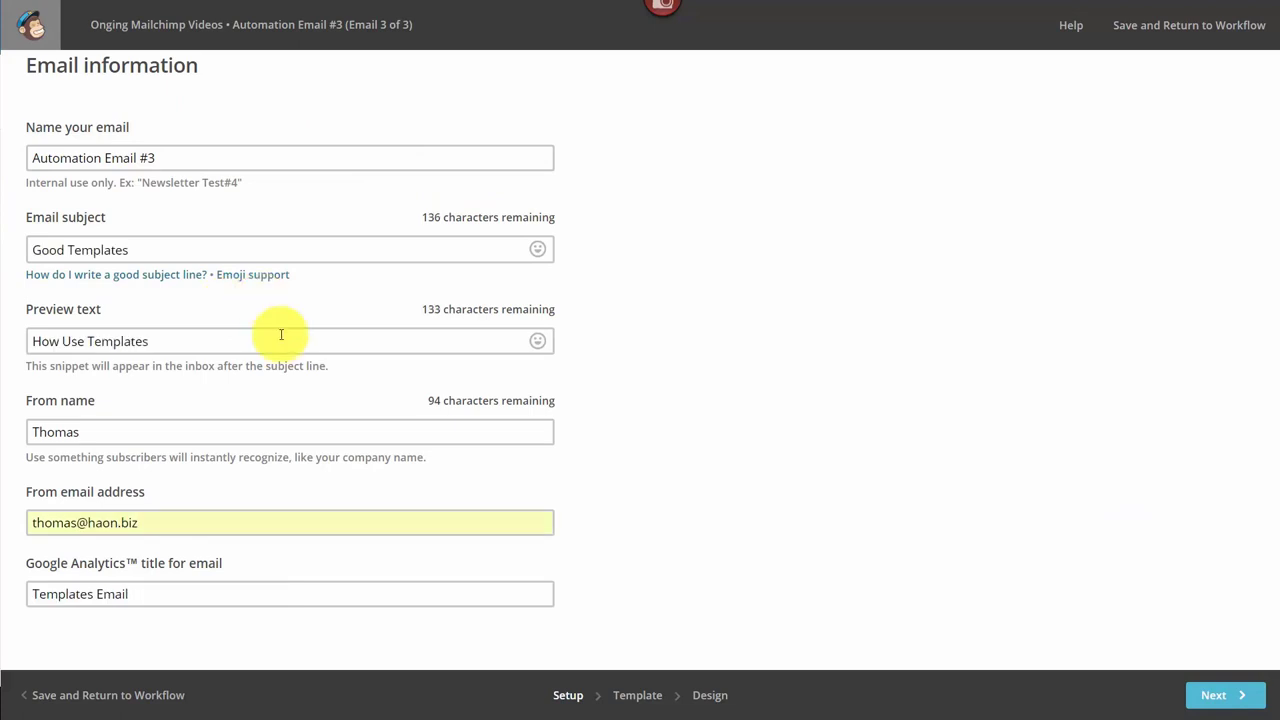
click(1209, 695)
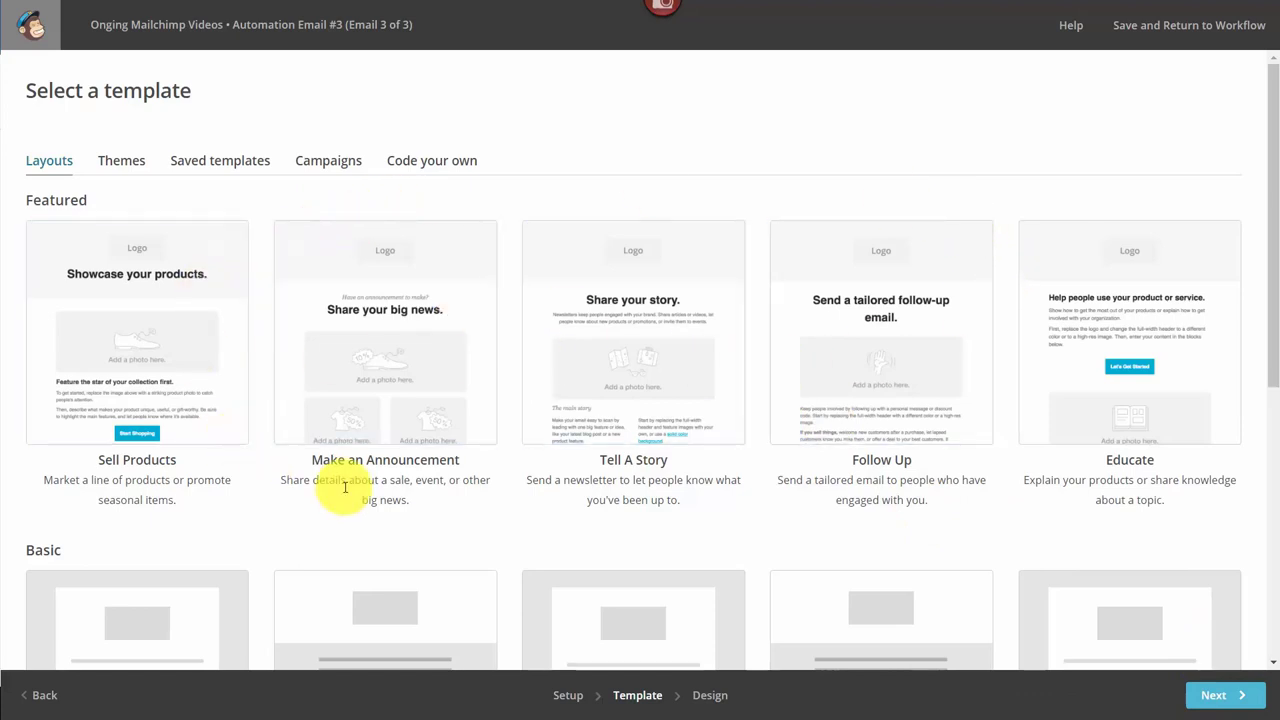
click(212, 170)
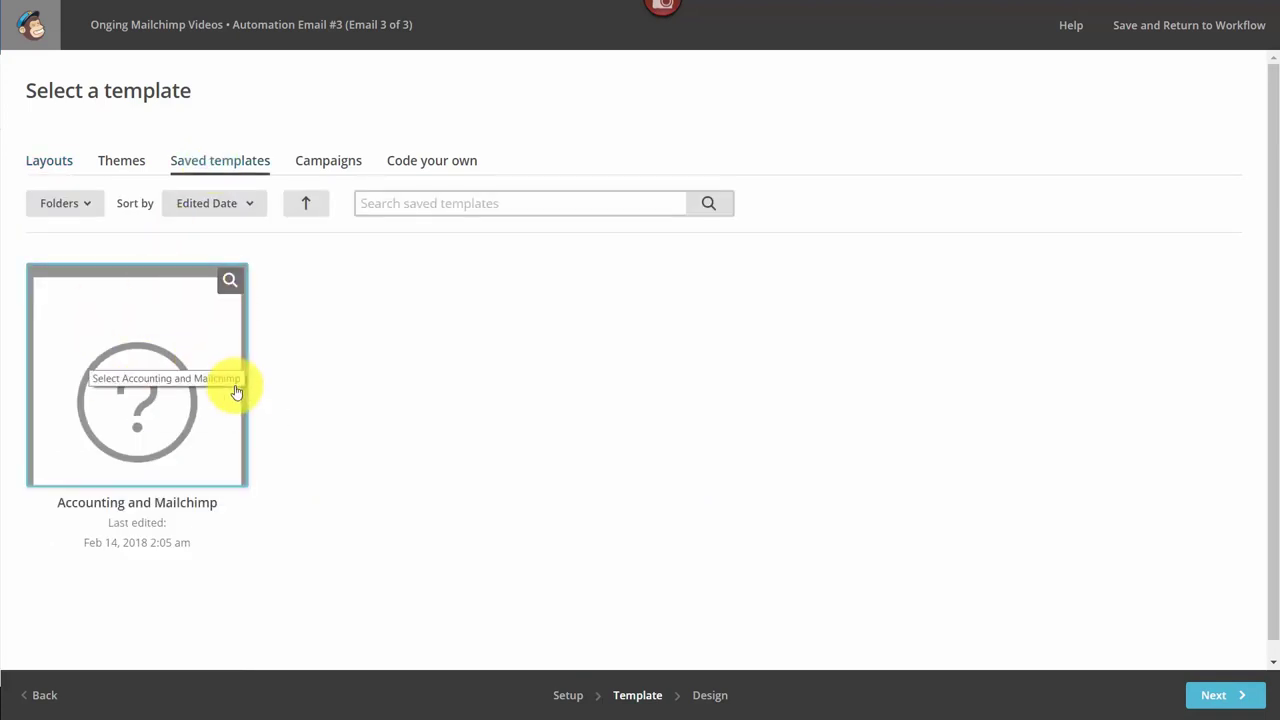
click(126, 377)
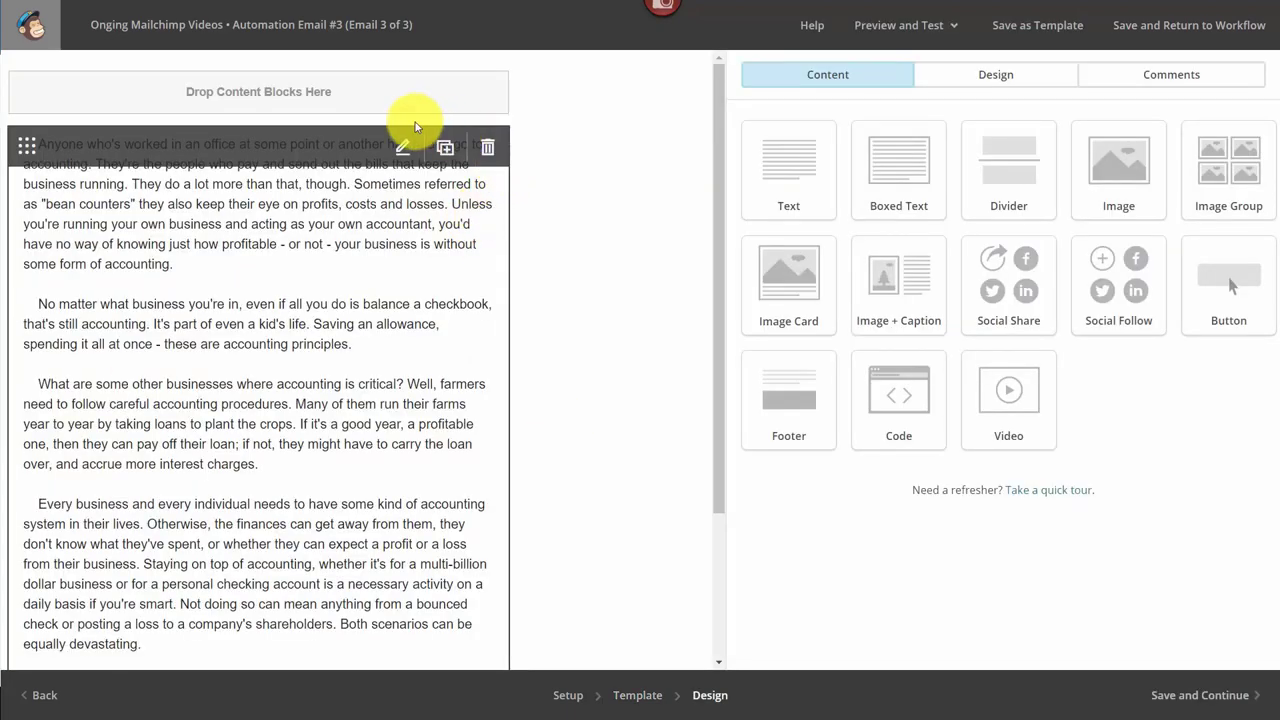
scroll(582, 390, down, 2)
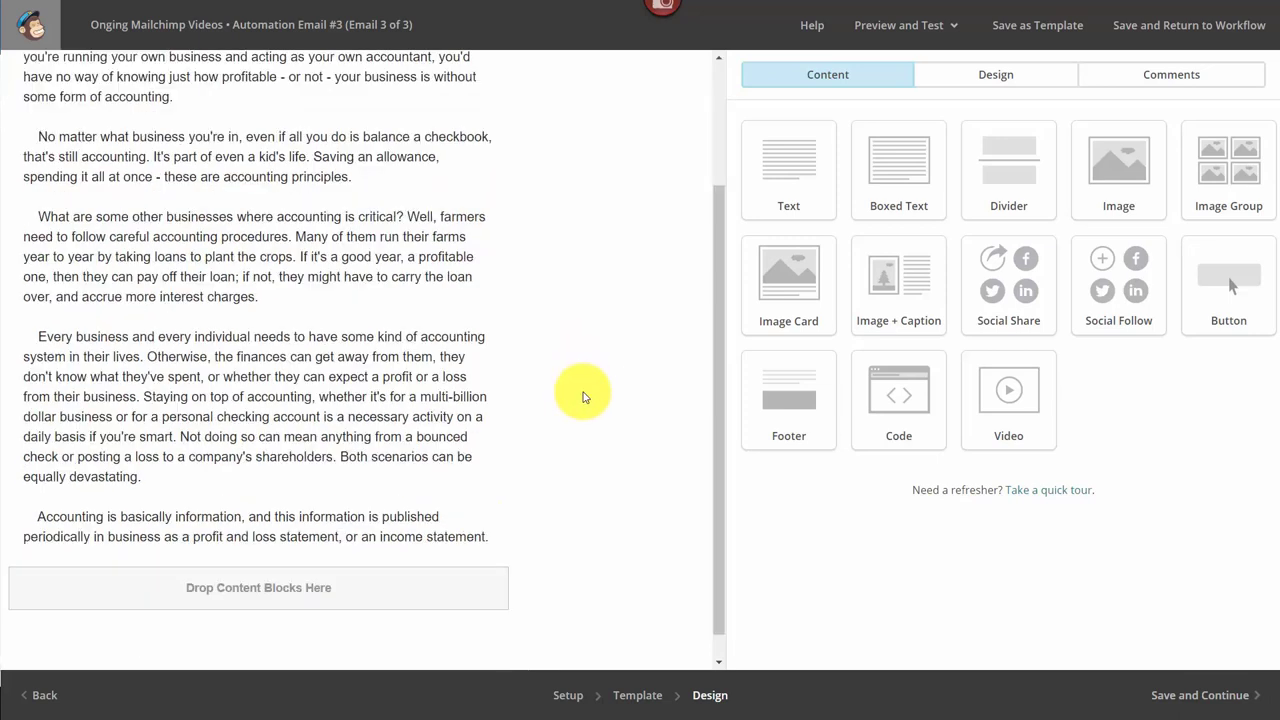
scroll(583, 394, up, 2)
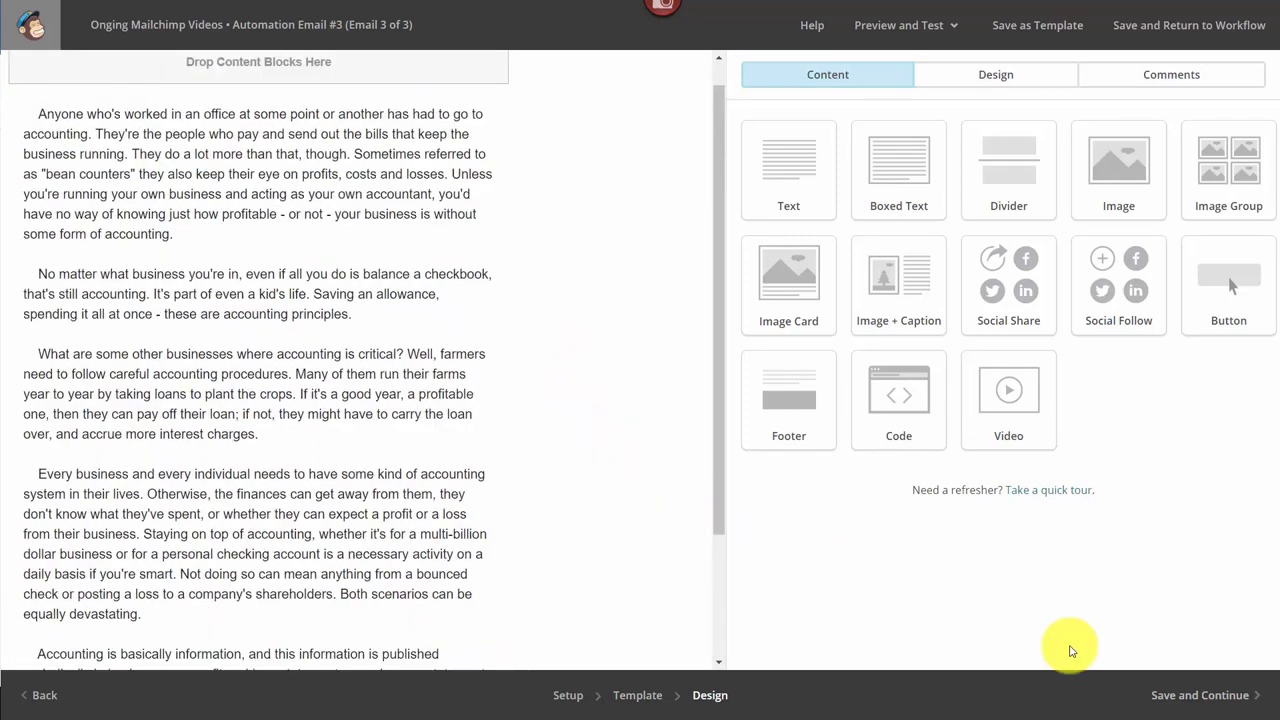
click(1188, 694)
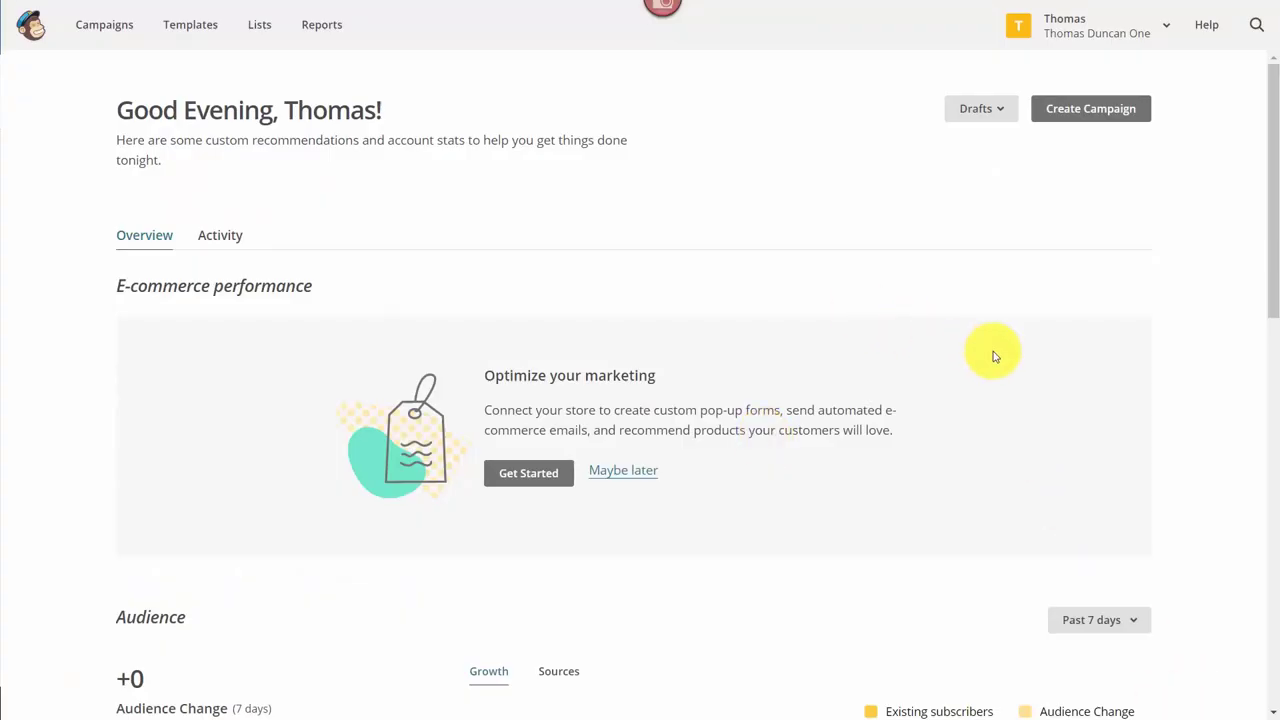
Export the 'Accounting and Mailchimp' template from the Templates page as an HTML file.
click(199, 27)
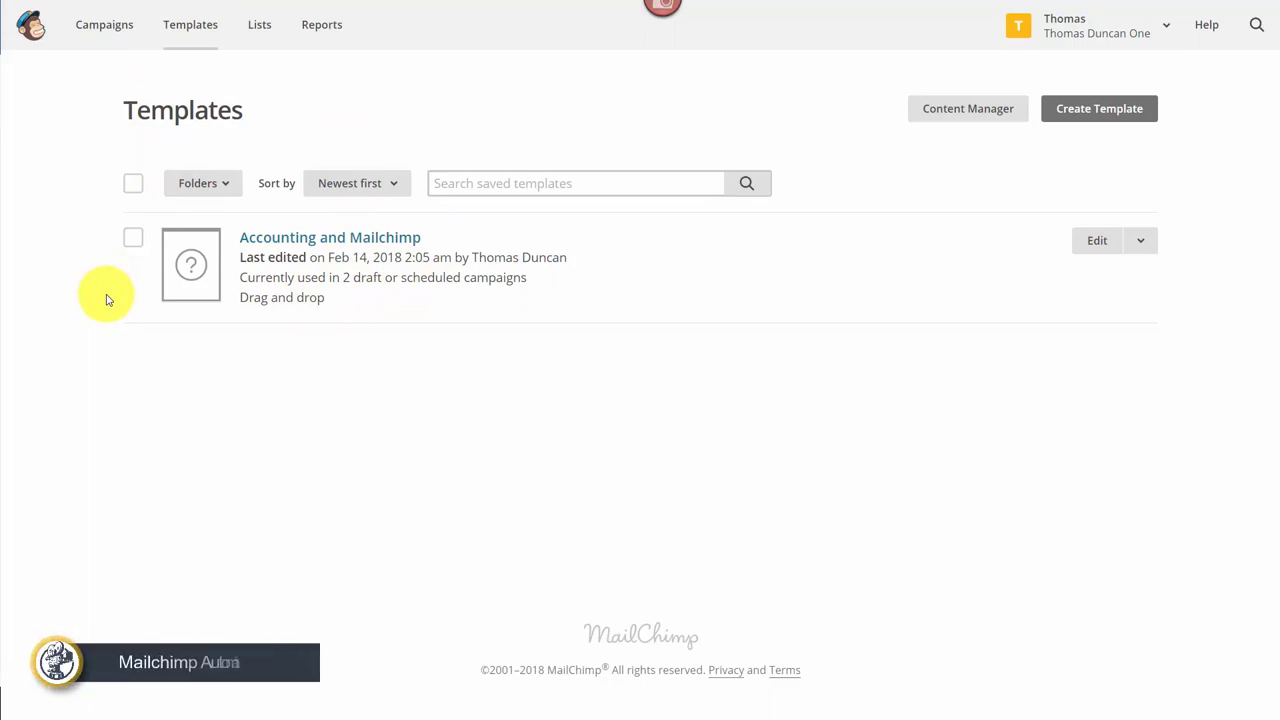
click(1141, 244)
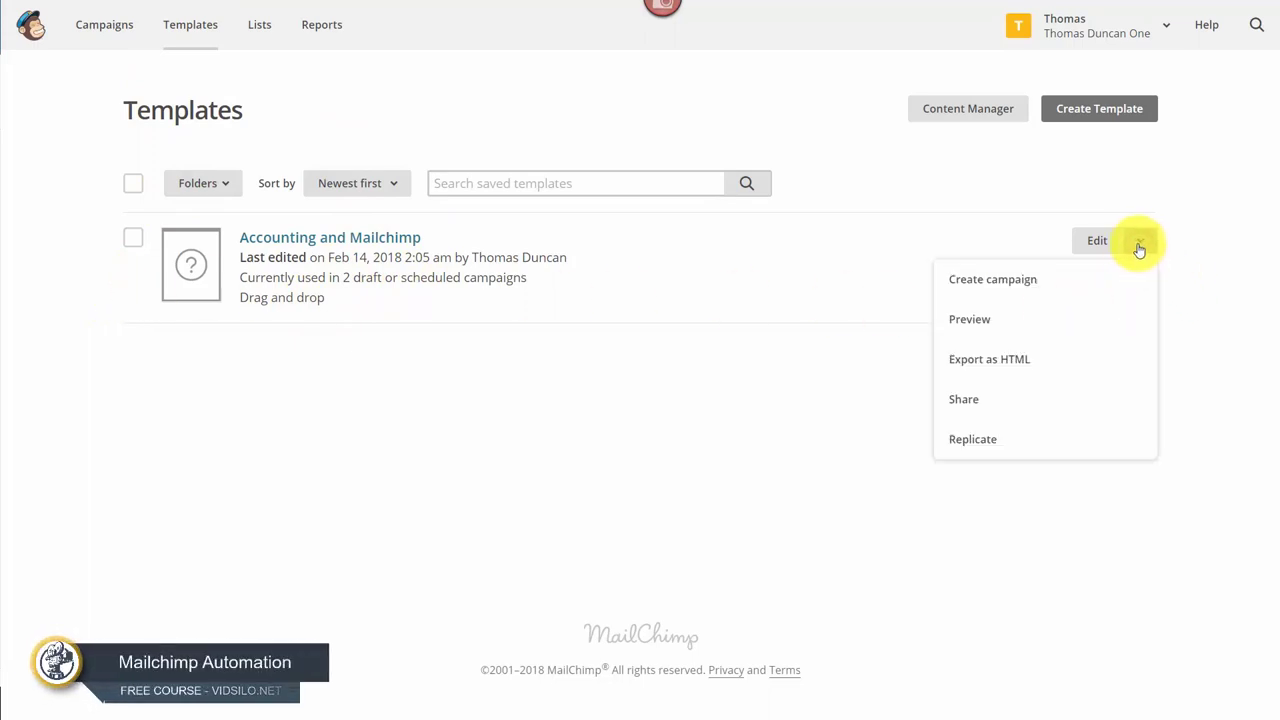
click(1017, 359)
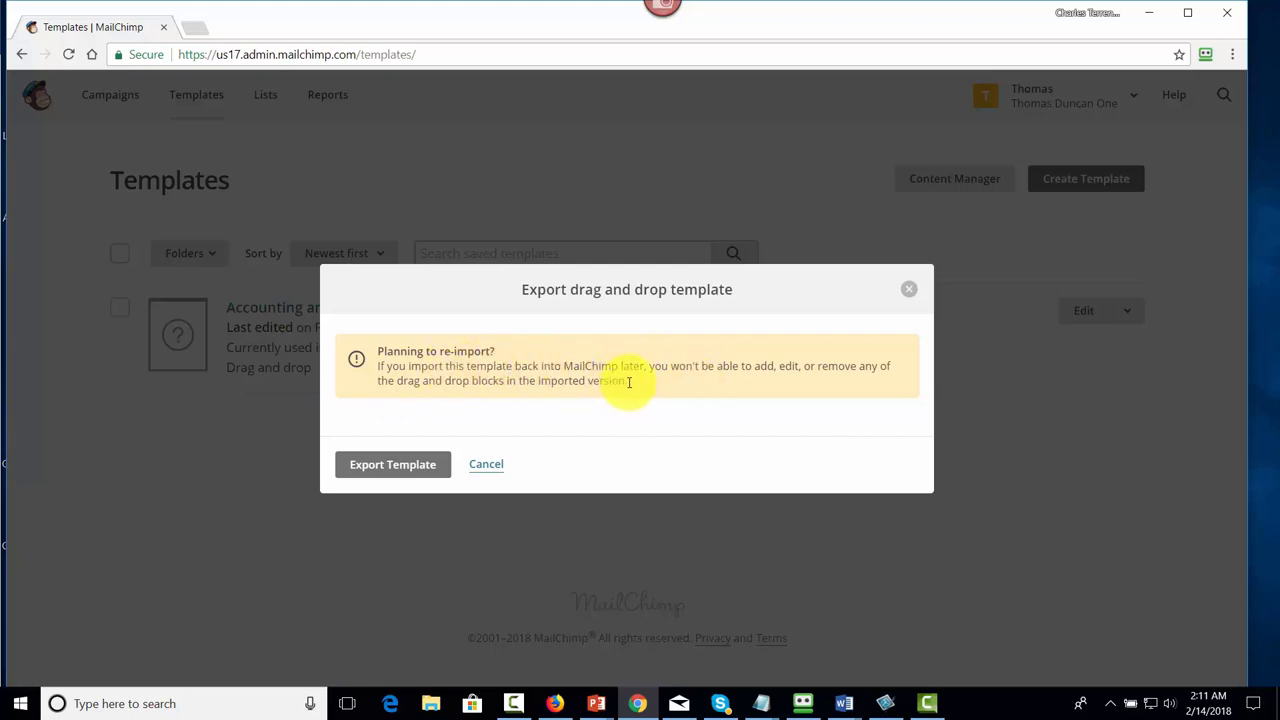
click(394, 465)
key(F11)
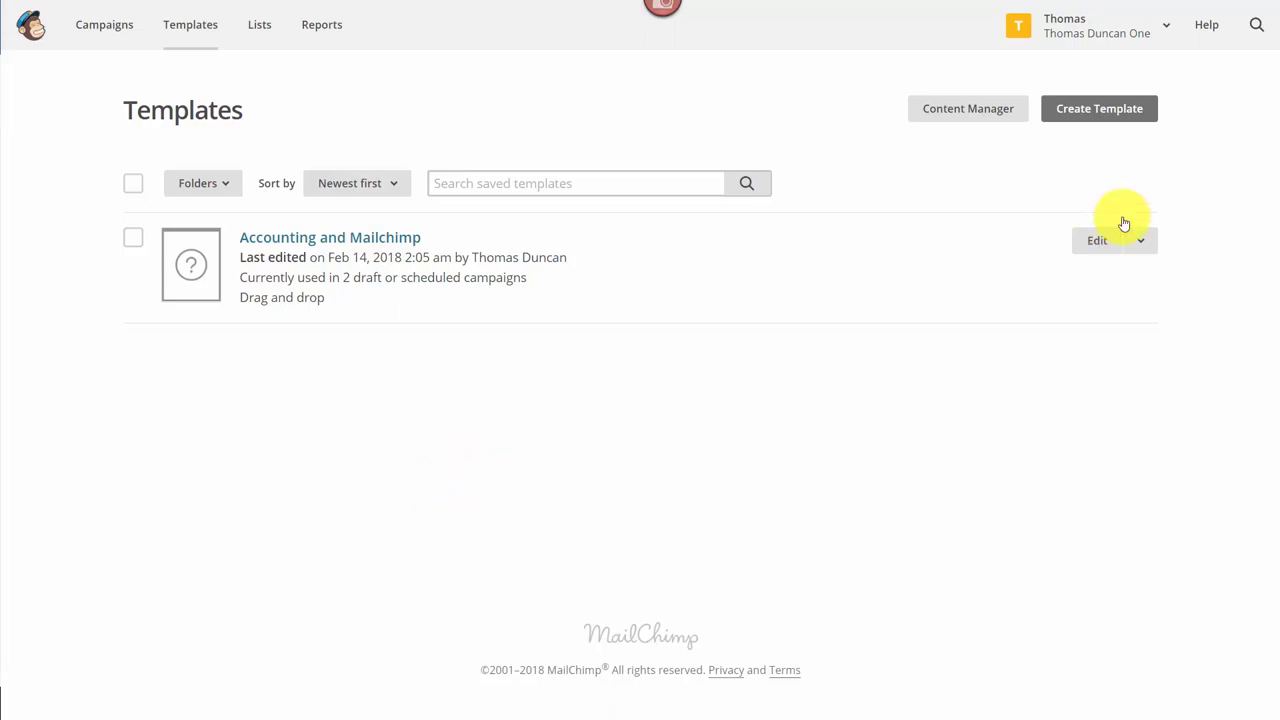
Import the exported HTML file as a new template named 'Reimport' and save its code.
click(1085, 118)
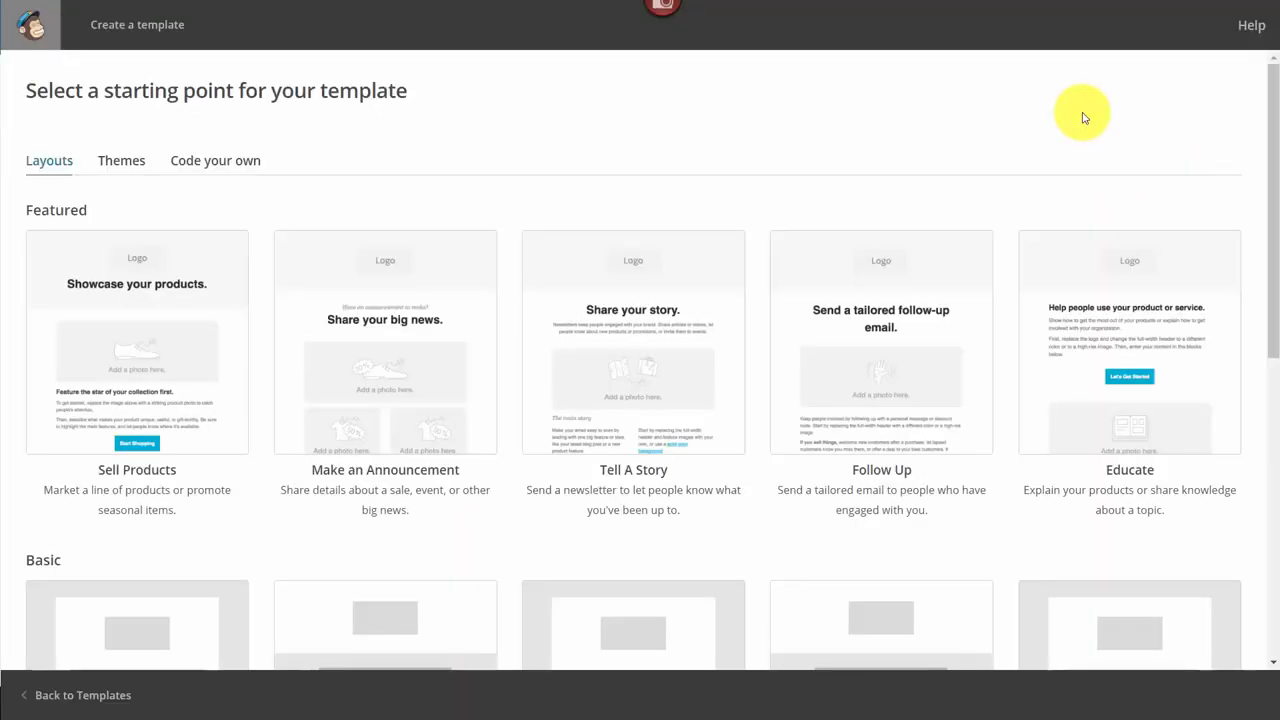
click(216, 163)
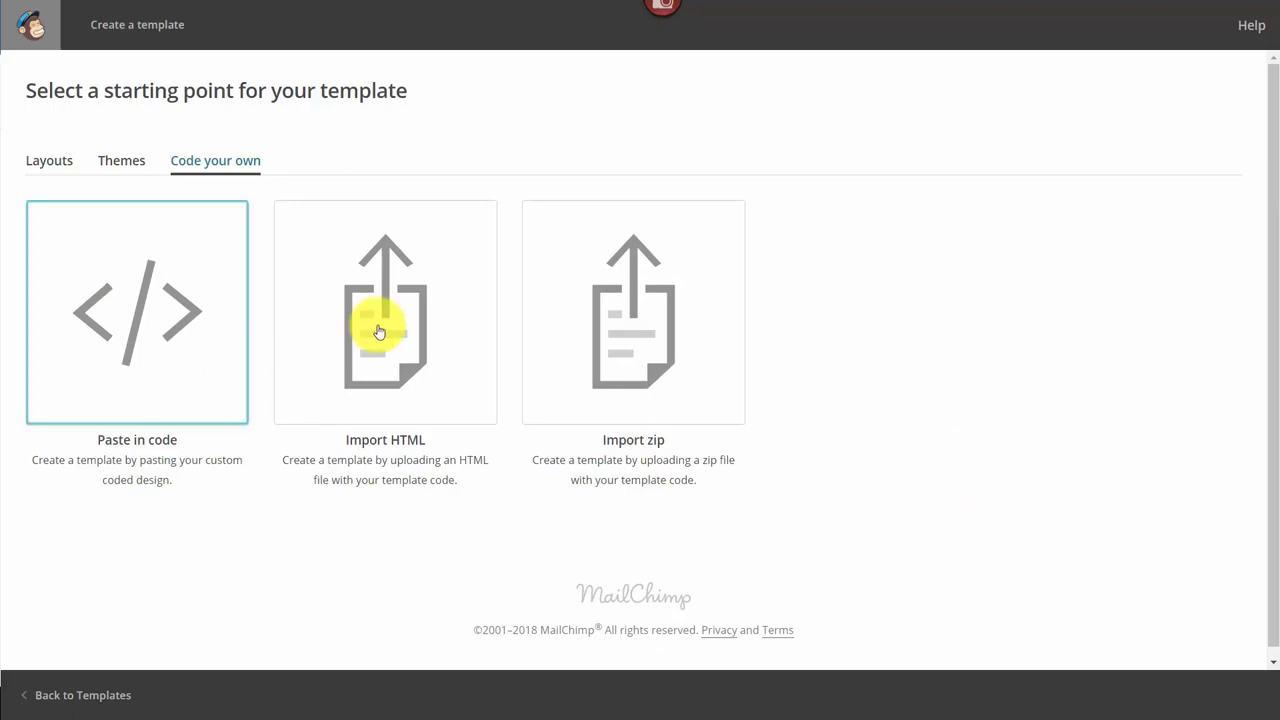
click(391, 327)
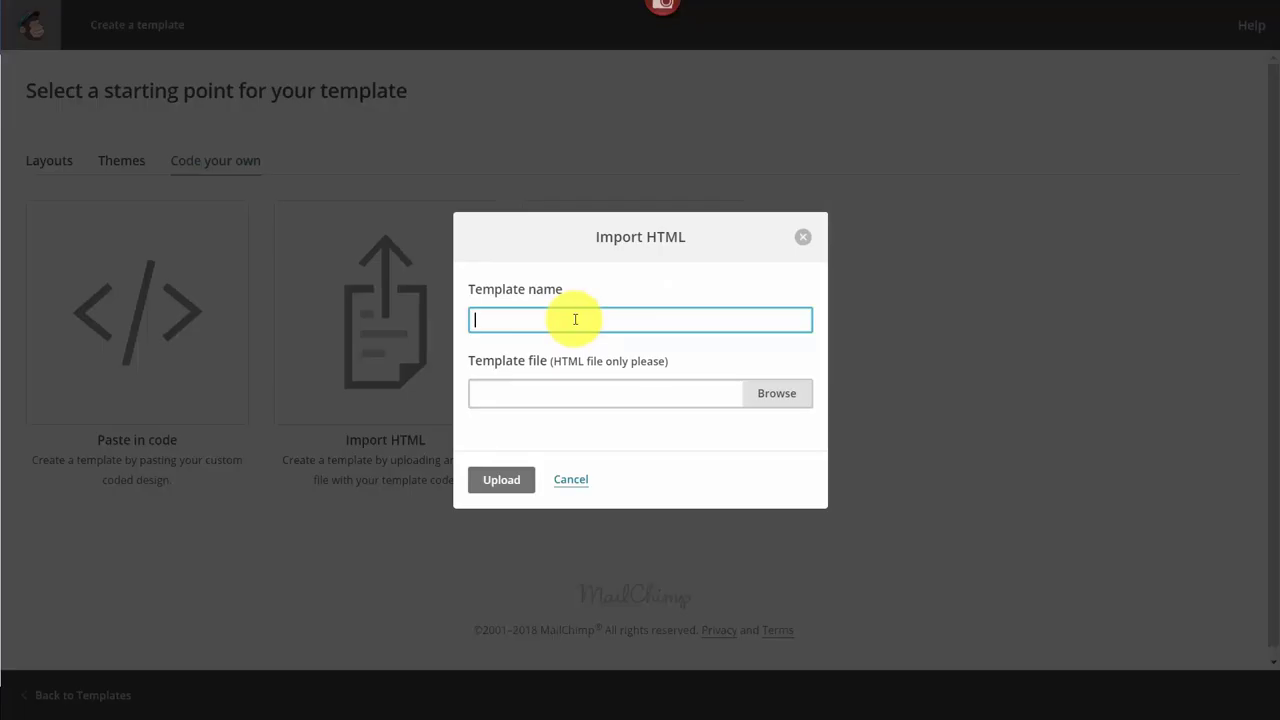
text(Reimport)
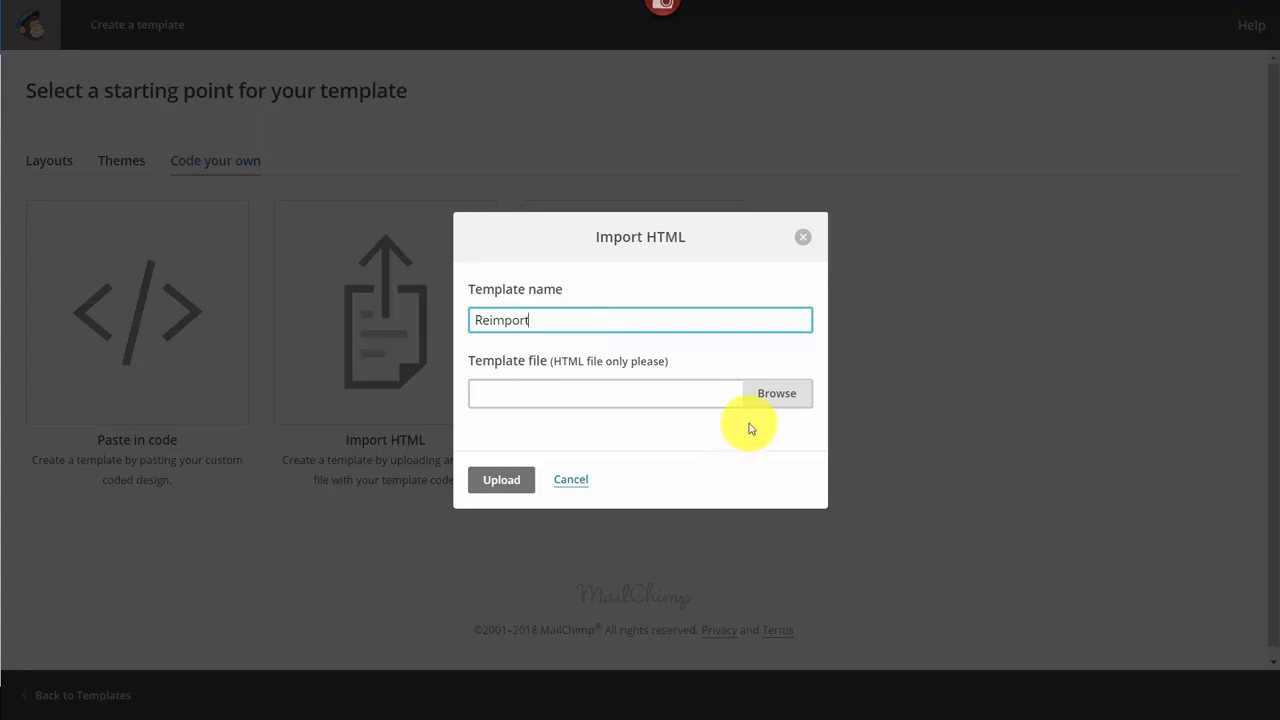
click(766, 395)
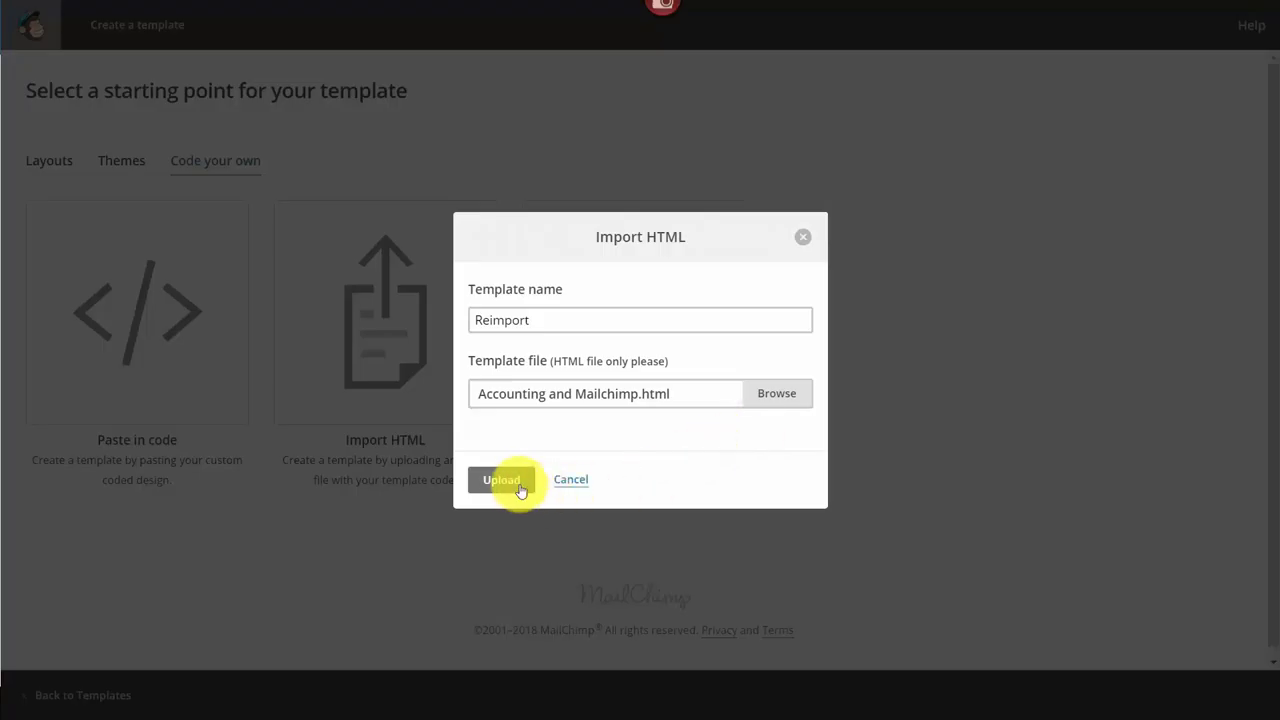
click(506, 481)
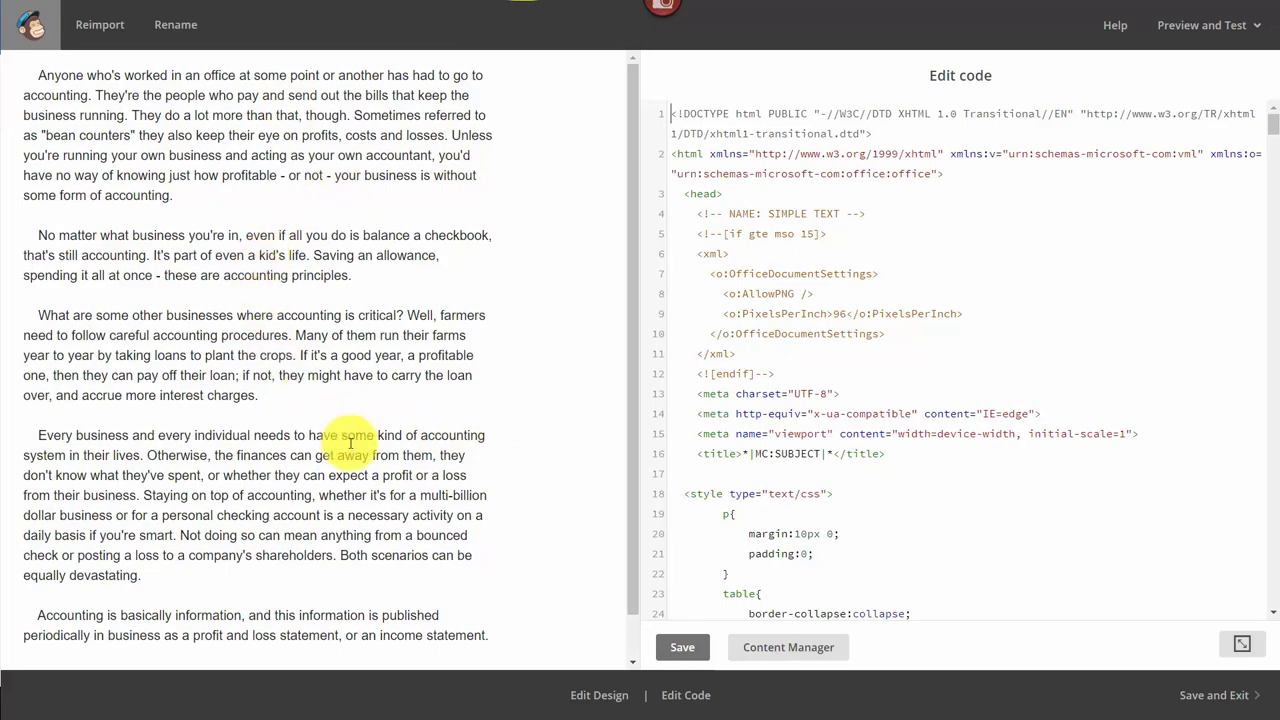
click(683, 650)
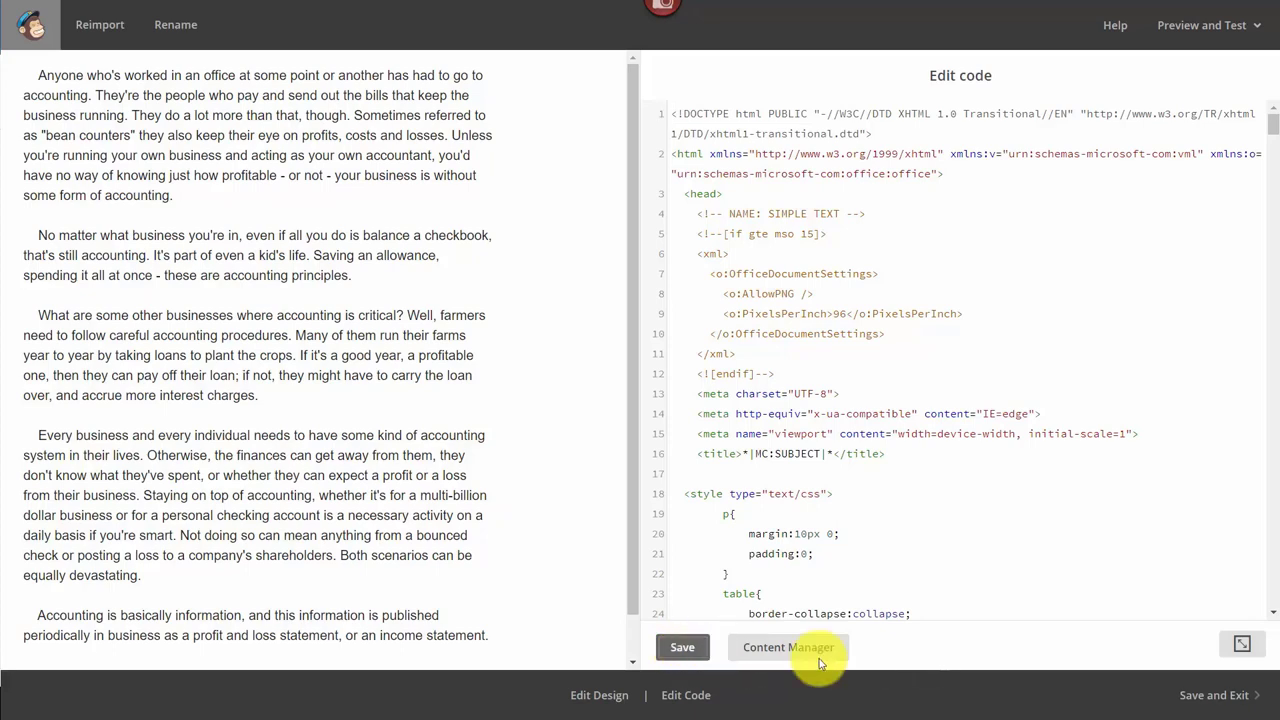
click(1195, 706)
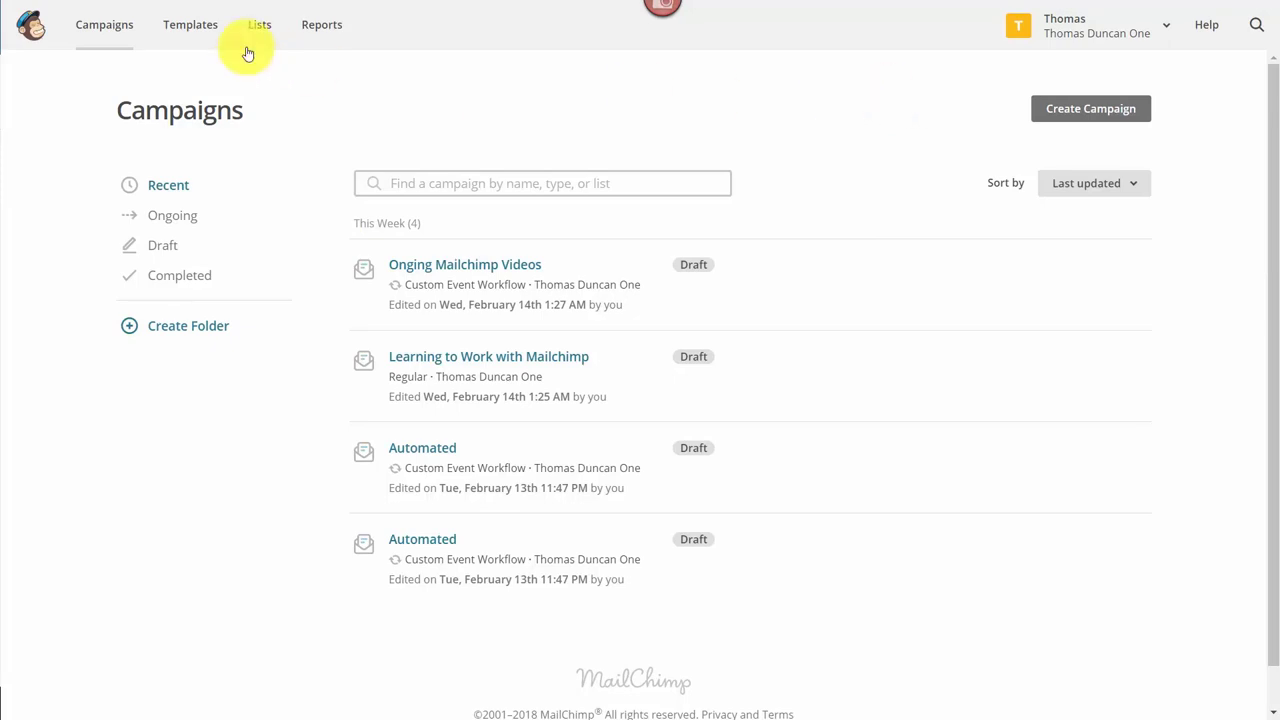
View the Landing Pages tab under Reports, which shows no reports yet.
click(326, 27)
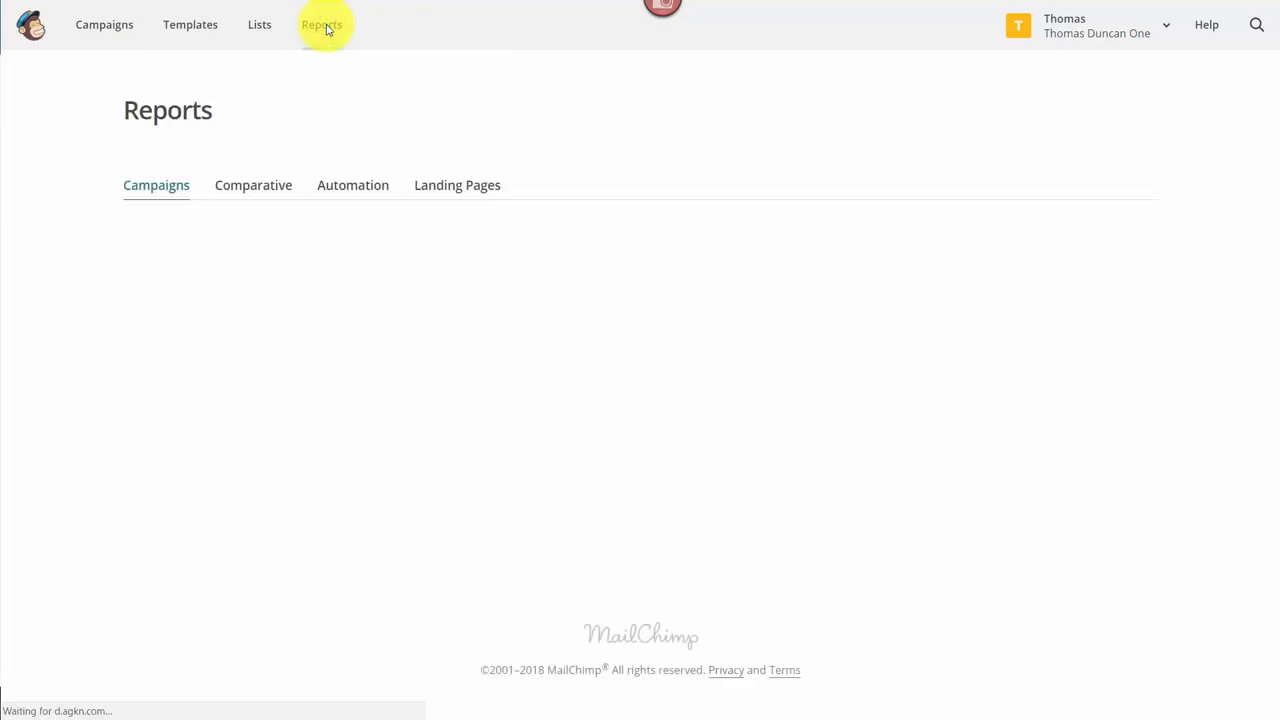
click(466, 185)
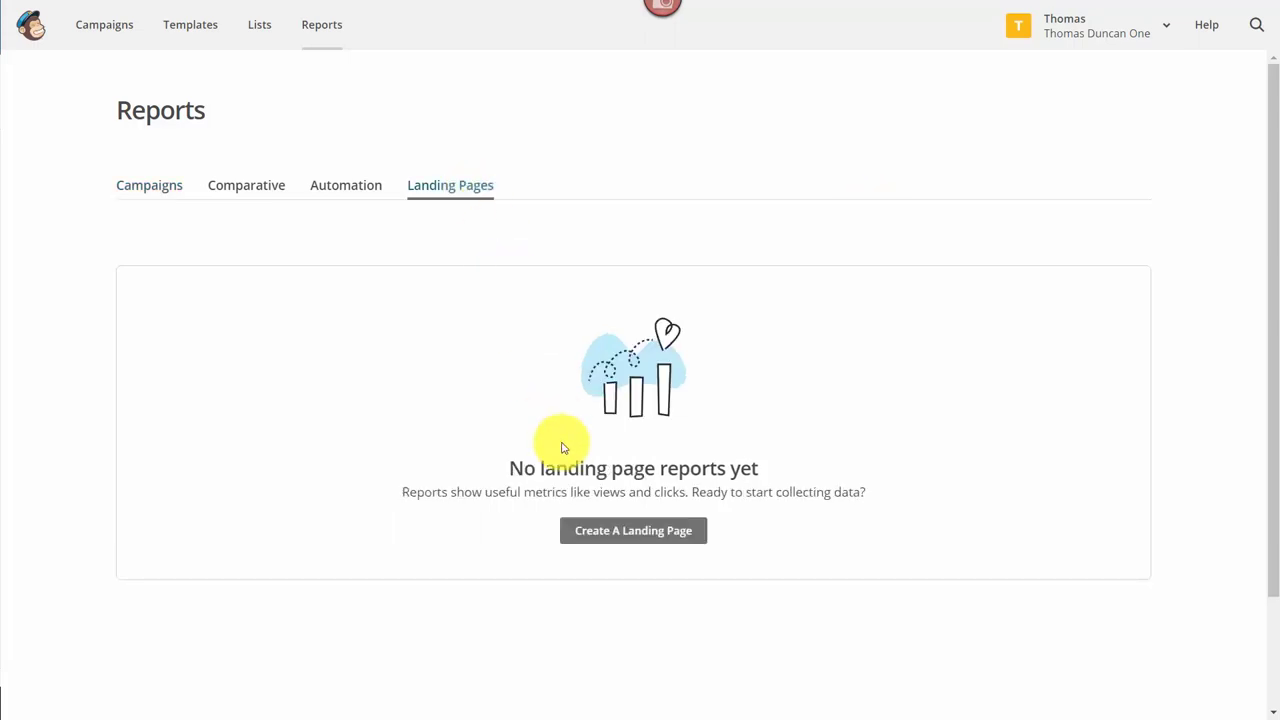
Start a new Mailchimp Videos landing page, choosing its audience list for signups.
click(655, 534)
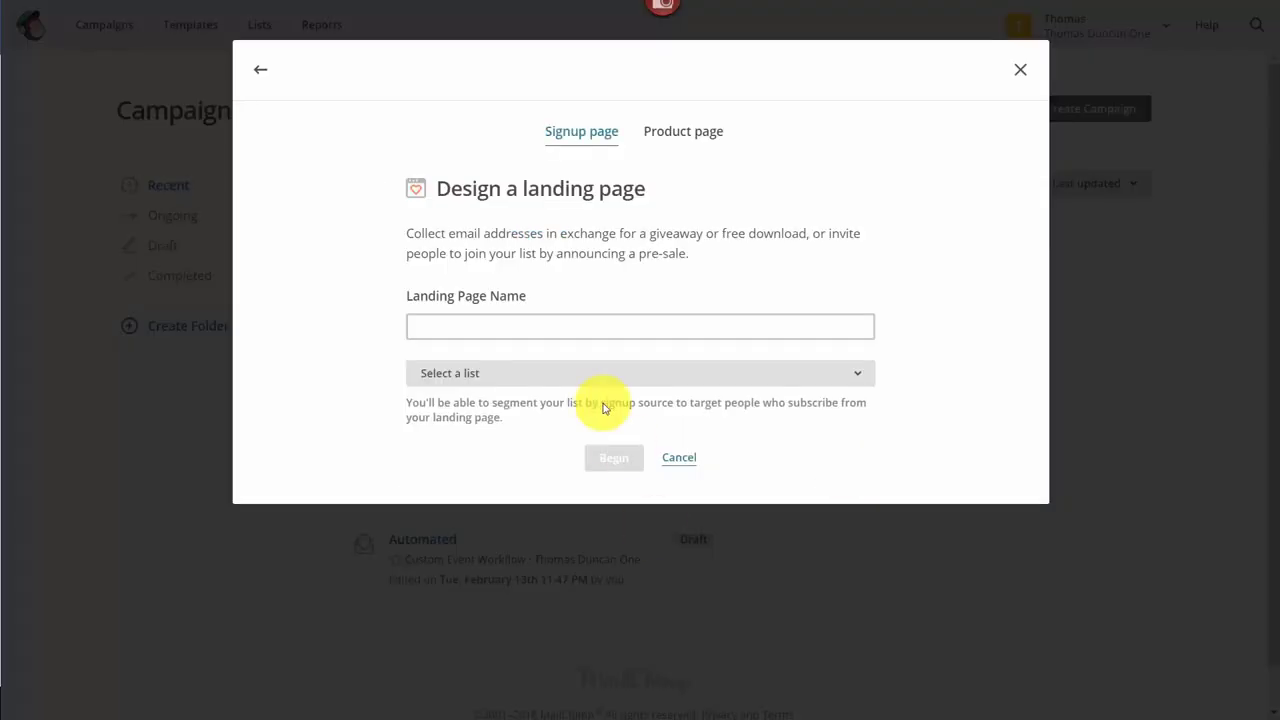
click(559, 326)
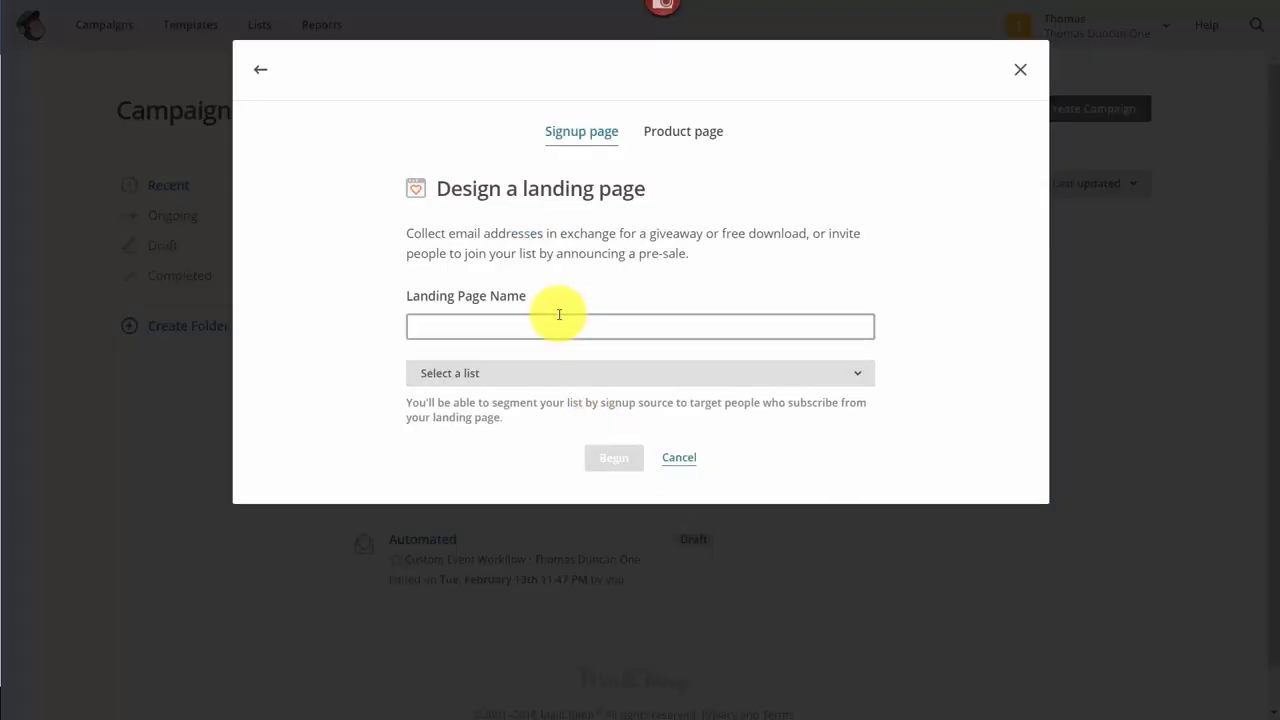
click(803, 383)
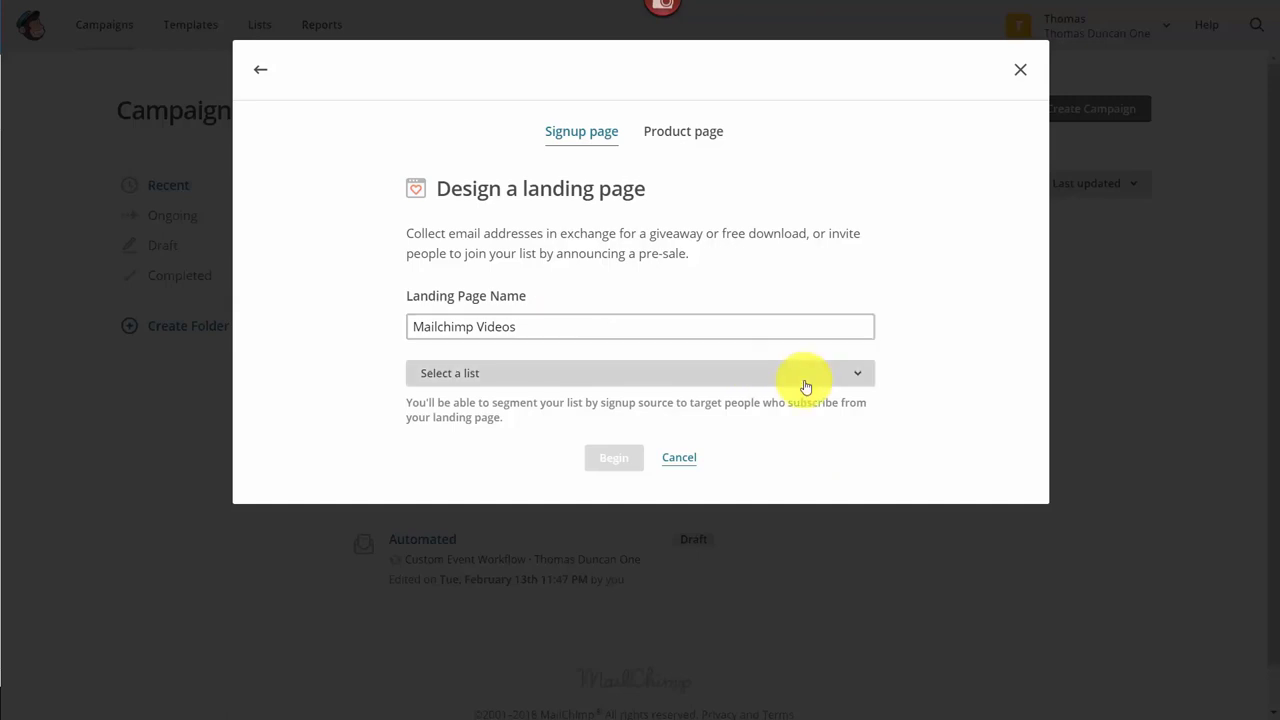
click(805, 384)
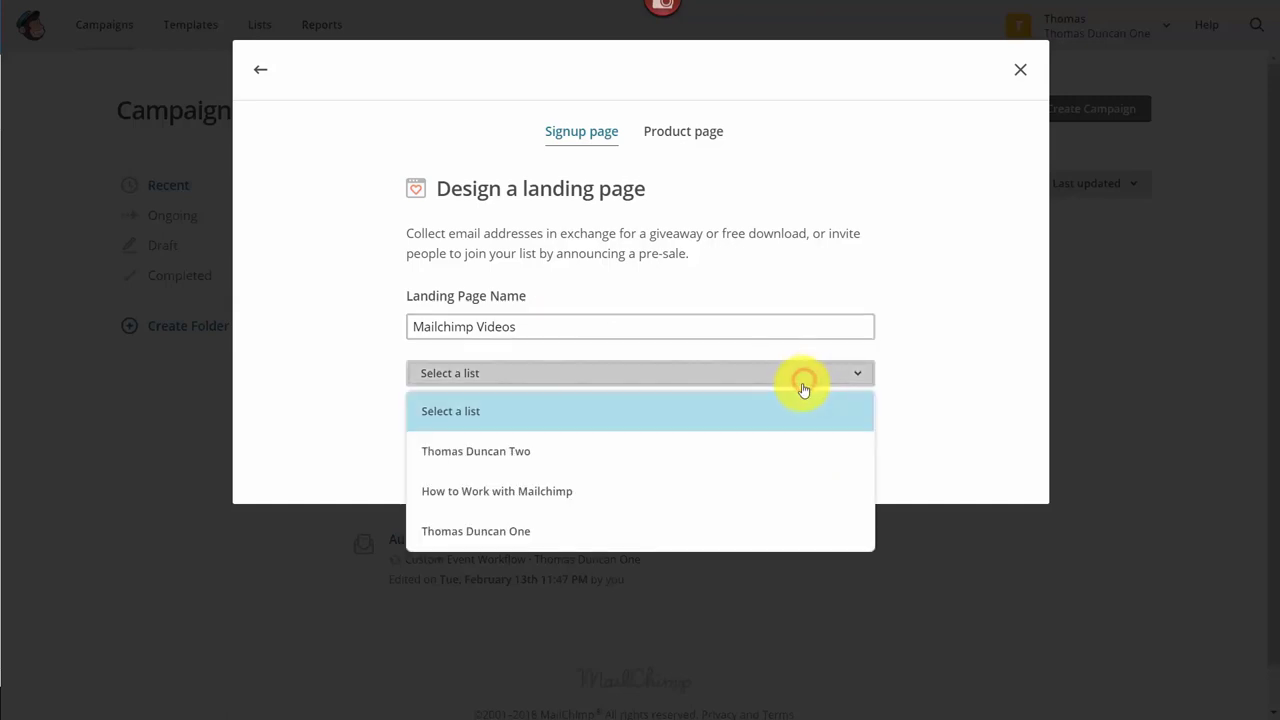
click(528, 532)
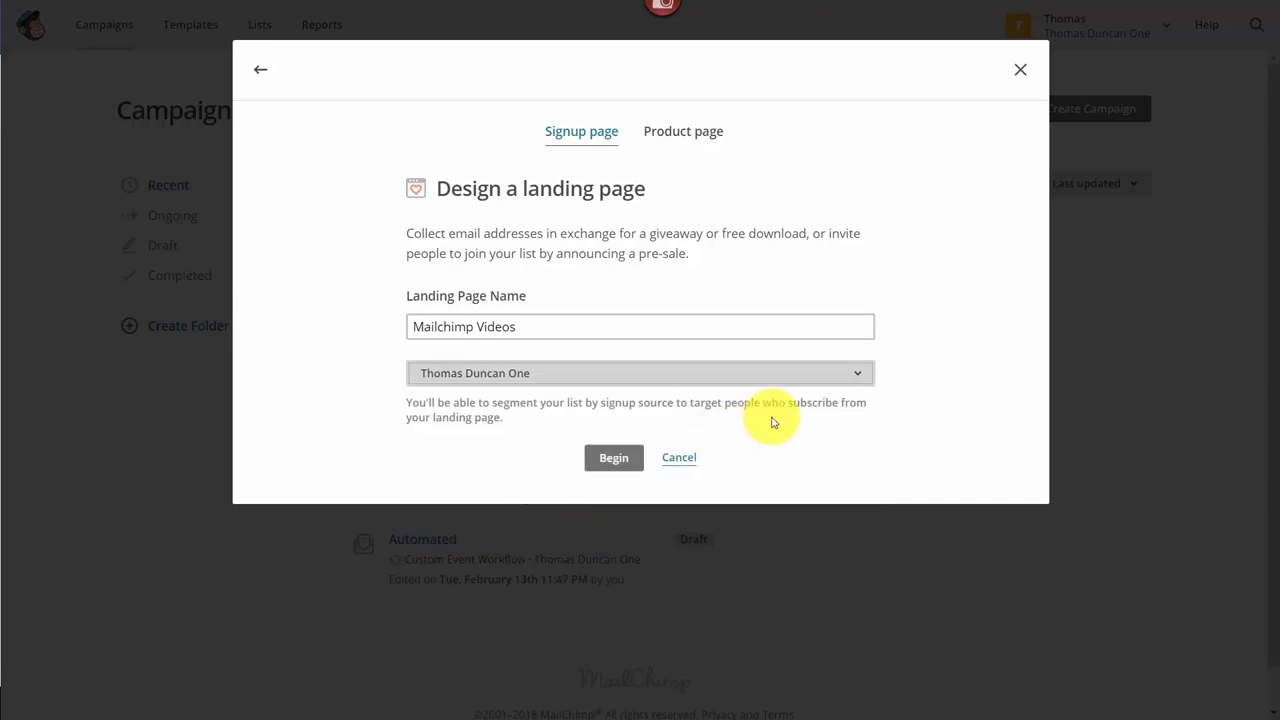
click(615, 457)
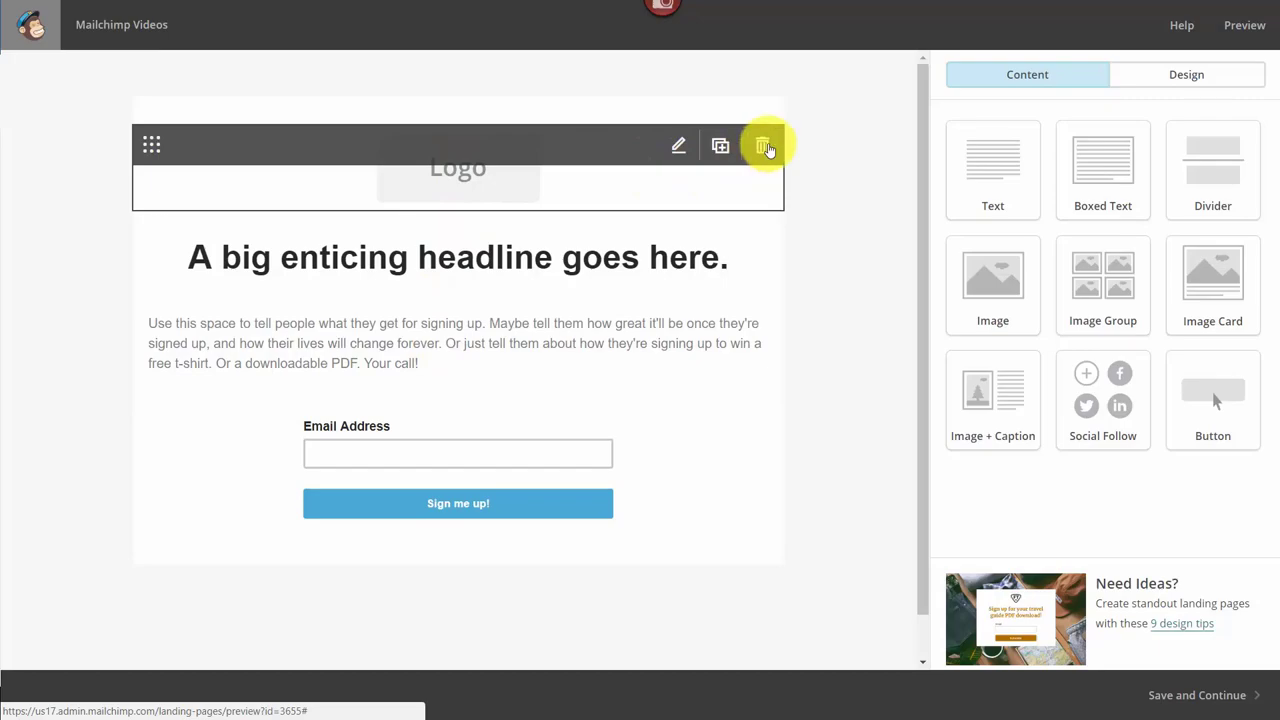
Replace the landing page's Logo block with an empty Image block at the top.
click(766, 146)
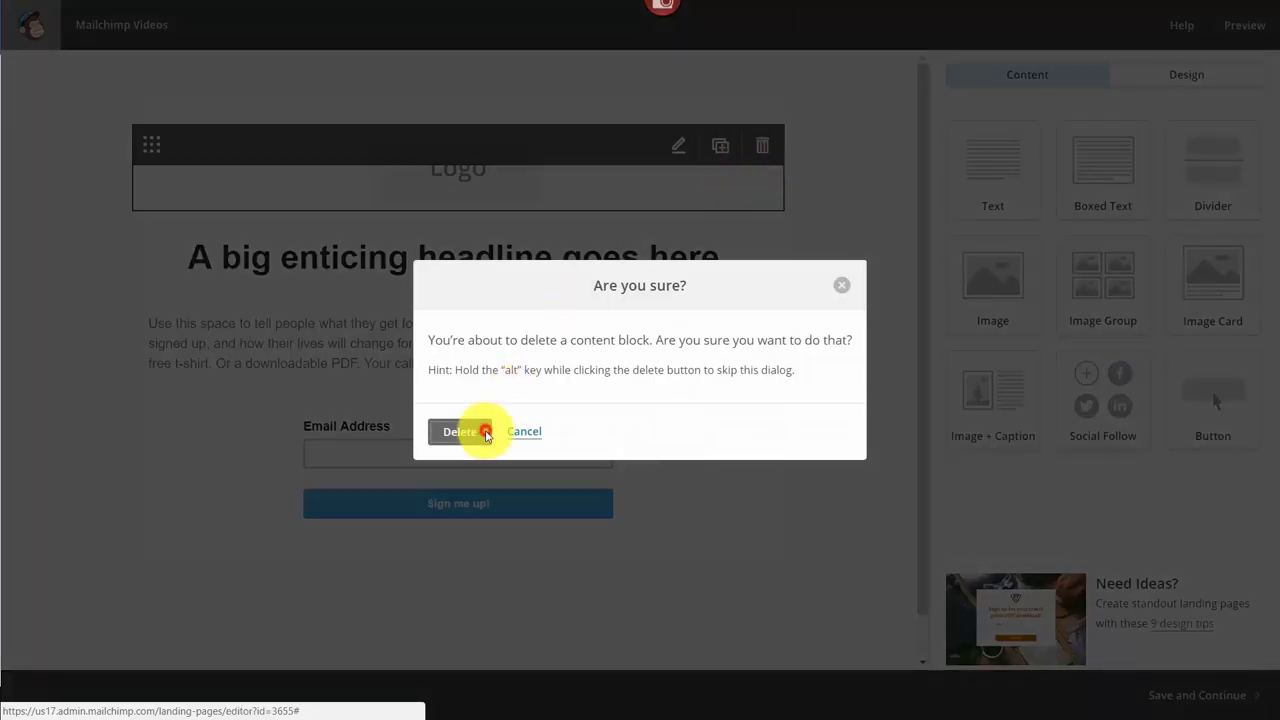
click(486, 434)
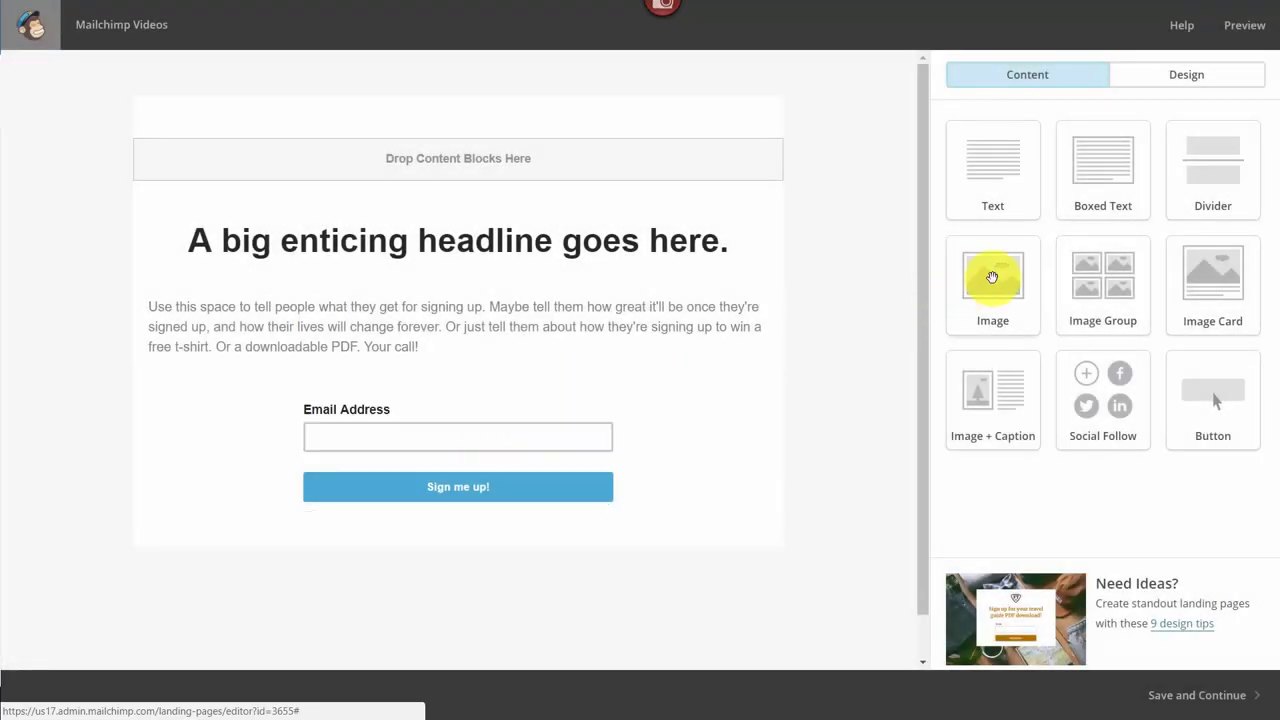
drag(993, 283, 349, 100)
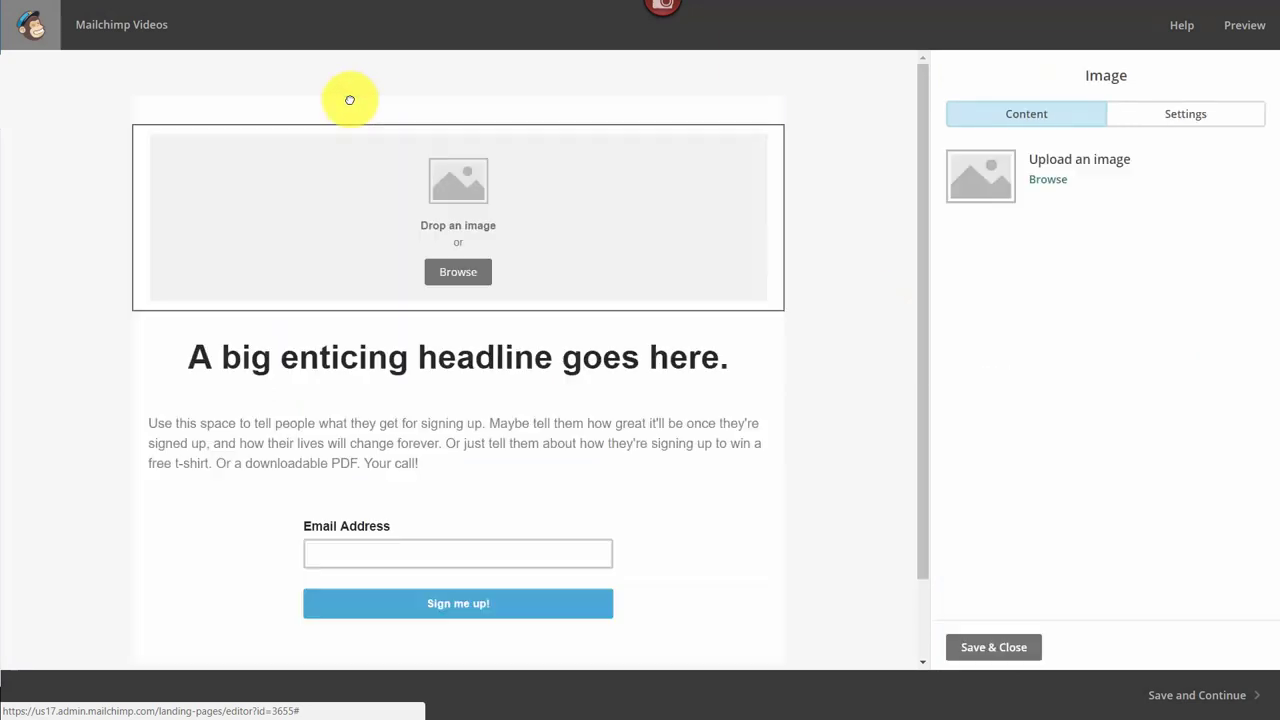
click(1006, 647)
Change the headline text to 'Write Your Headline' and save it.
mouse_move(666, 362)
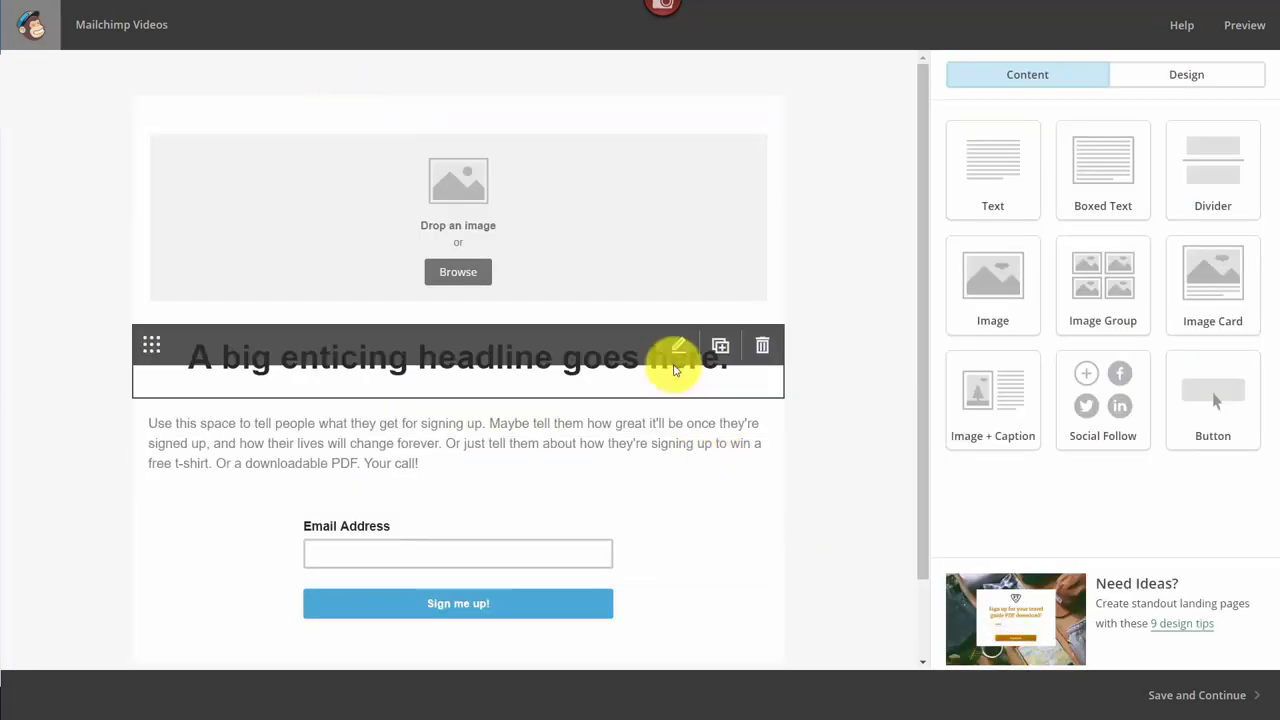
click(652, 385)
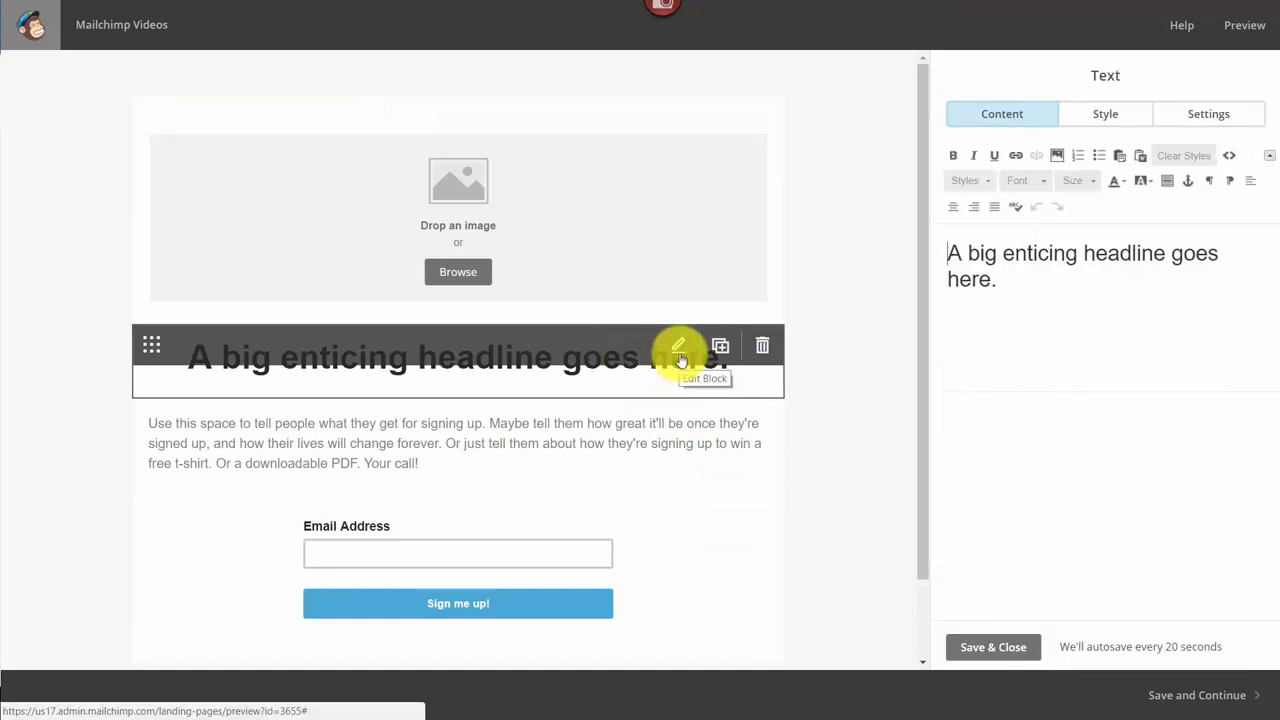
drag(1008, 284, 941, 255)
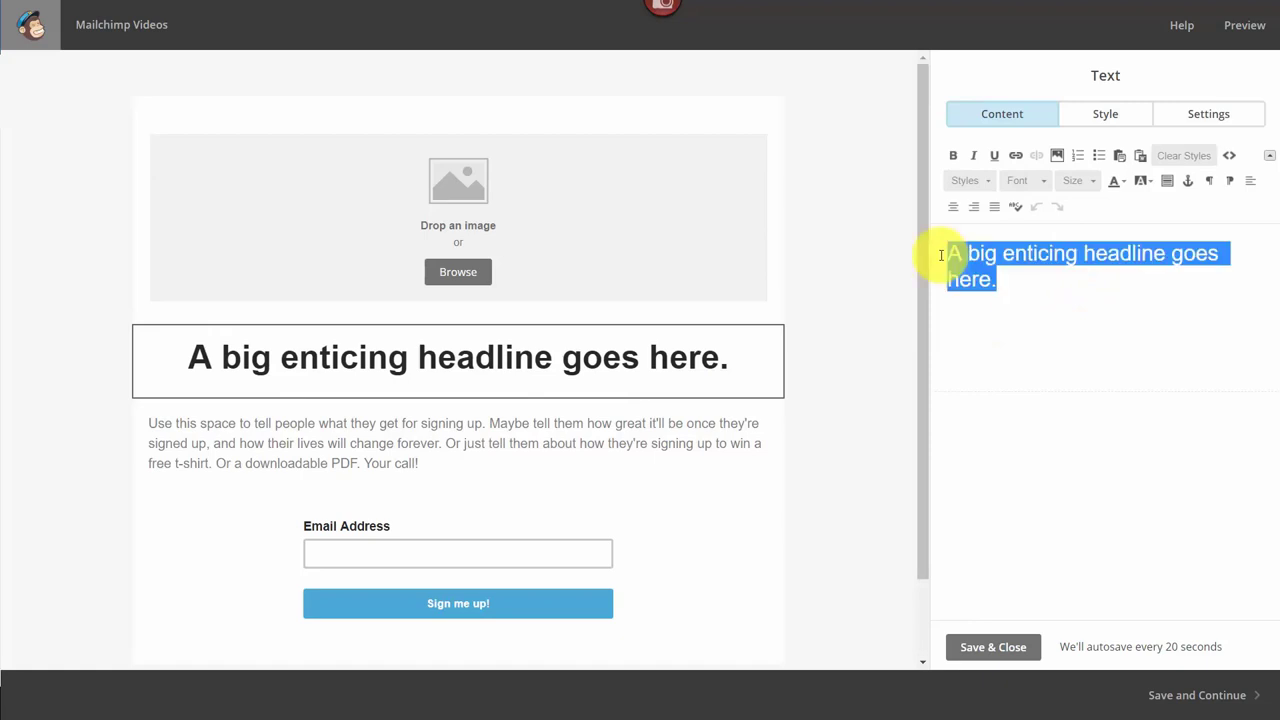
text(Write Your Headline)
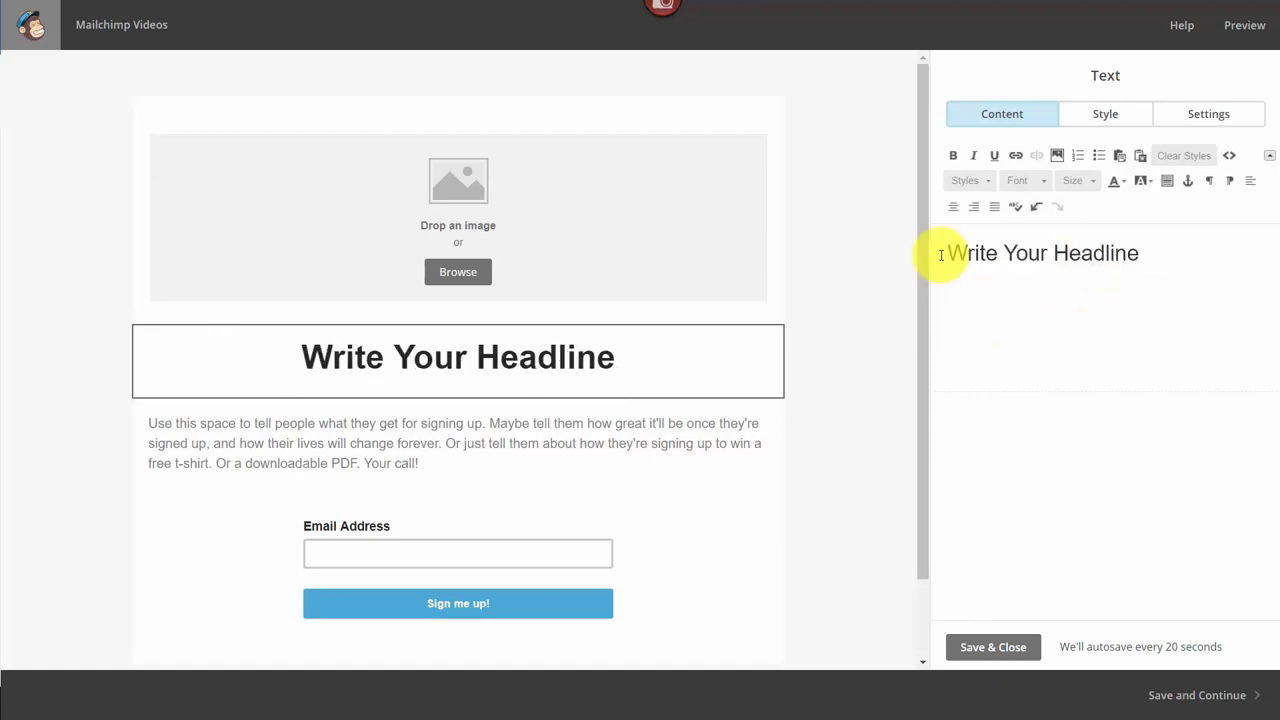
click(1008, 648)
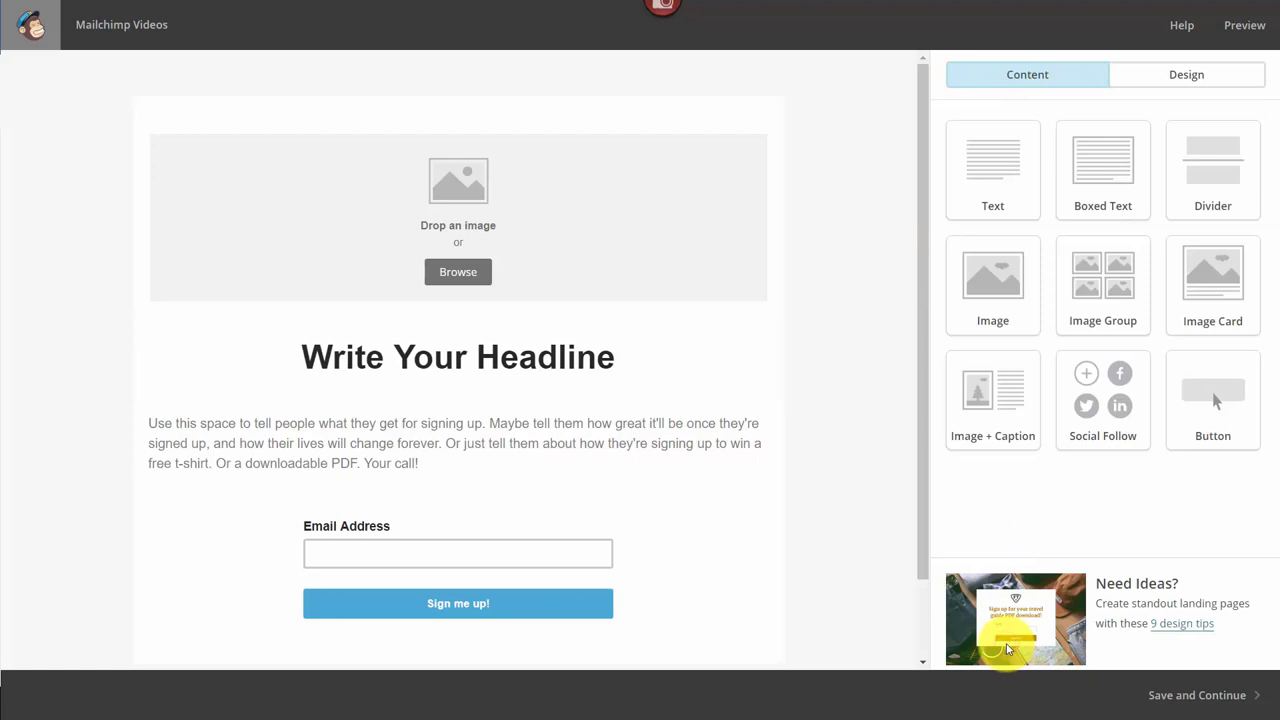
Look through the Page, Header, Body and Mobile style panels in the landing page's Design settings.
click(1177, 77)
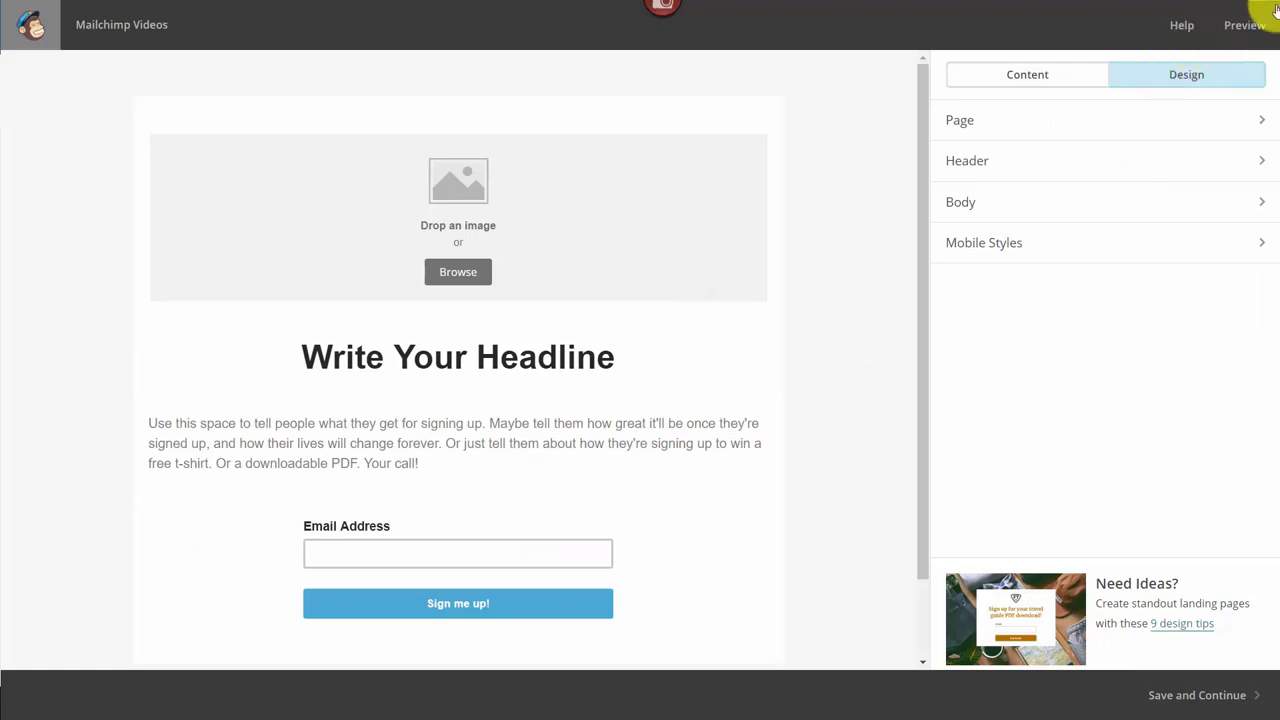
click(1195, 128)
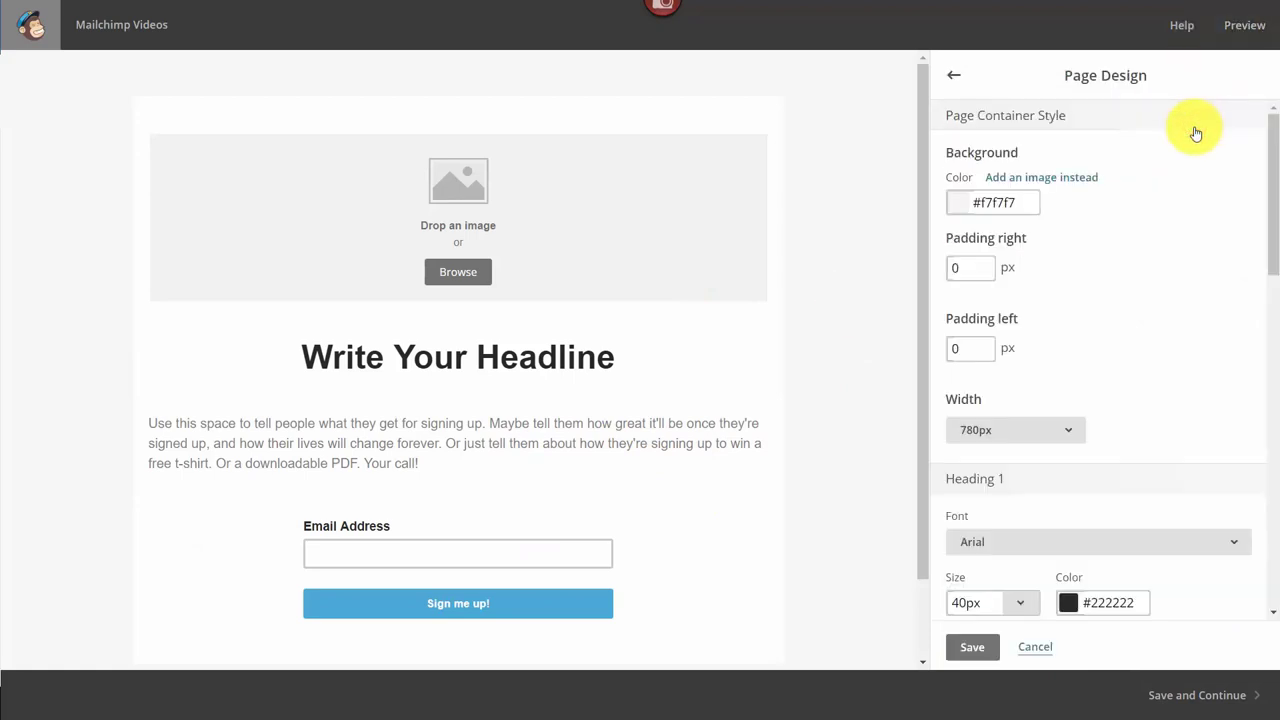
click(956, 76)
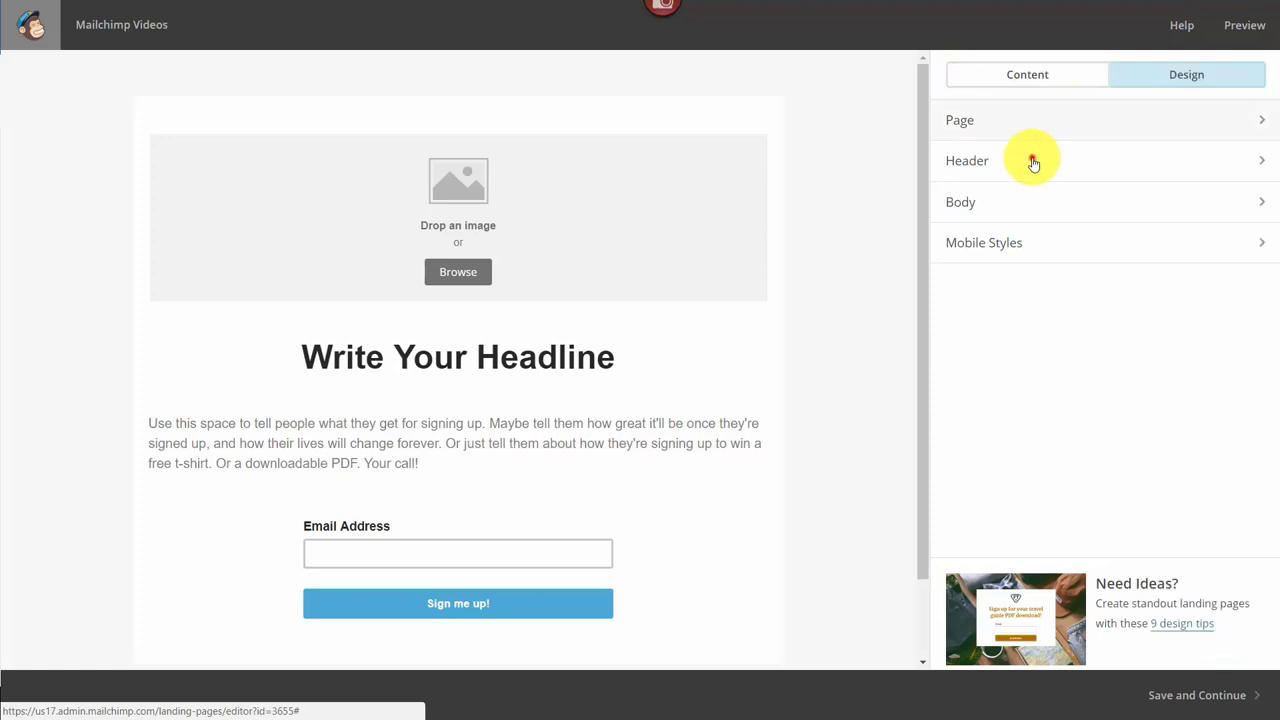
click(1033, 162)
scroll(1000, 130, down, 2)
click(953, 77)
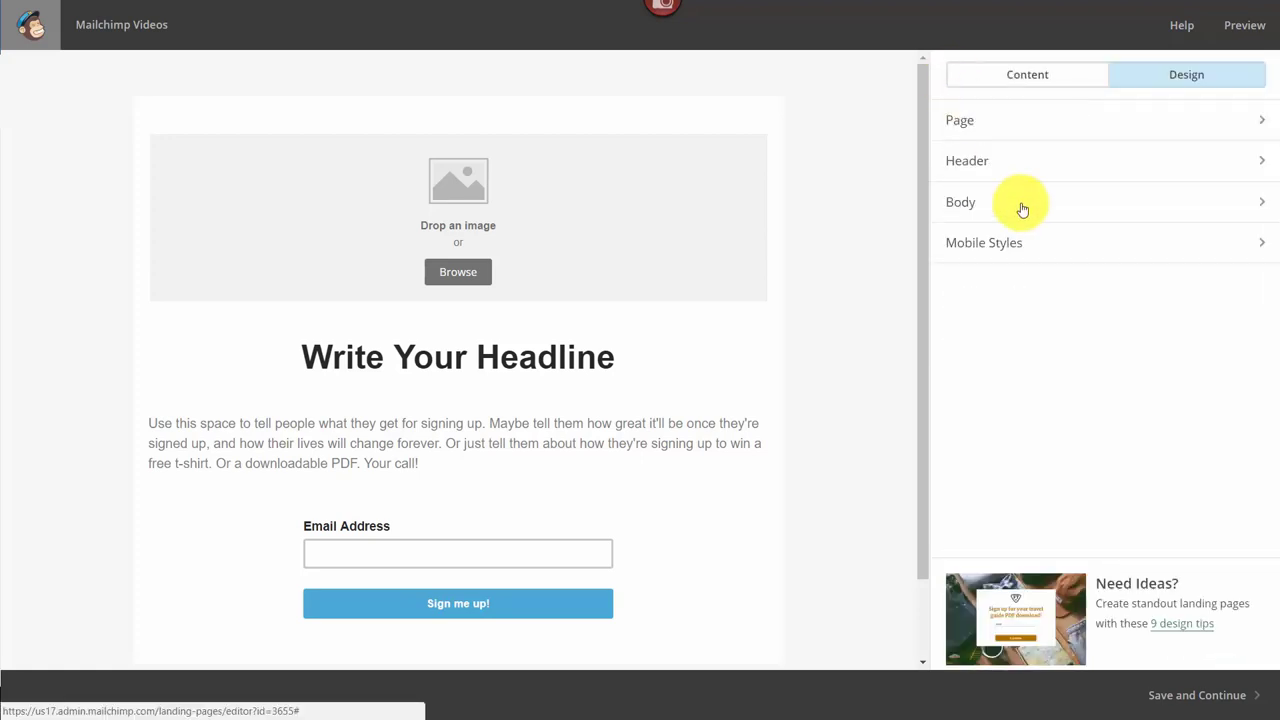
click(1021, 206)
click(956, 75)
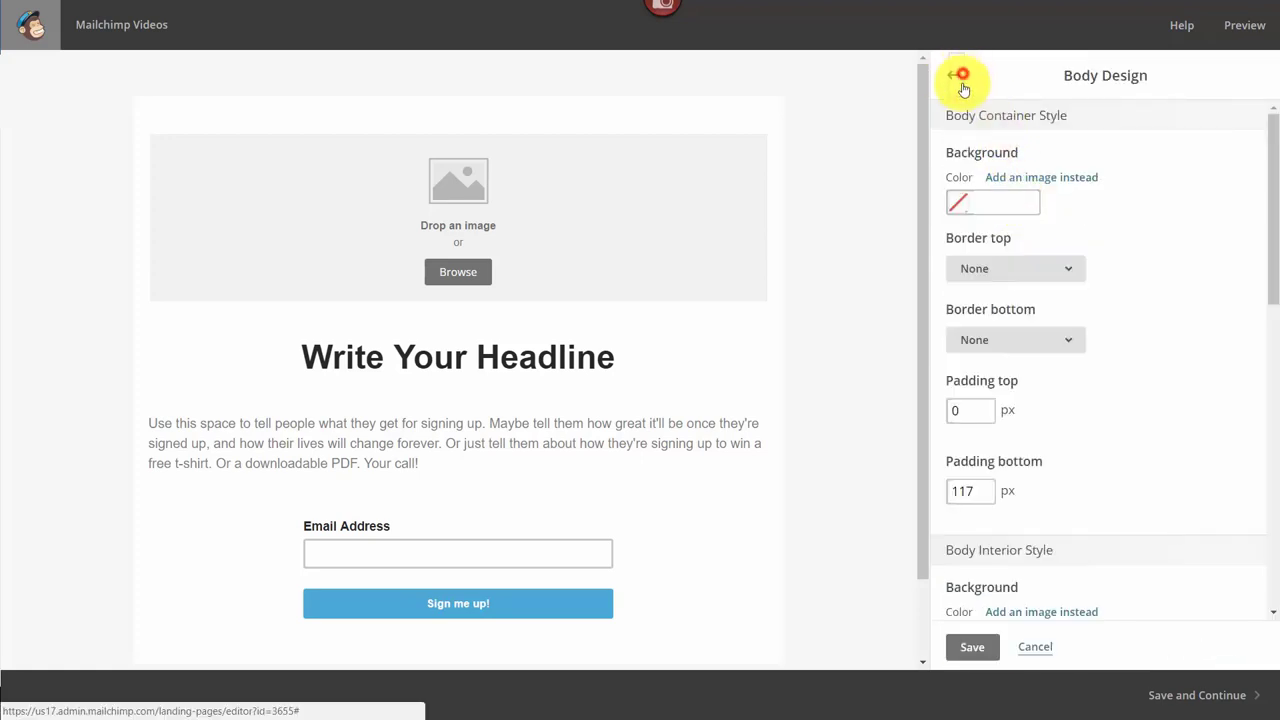
click(1050, 241)
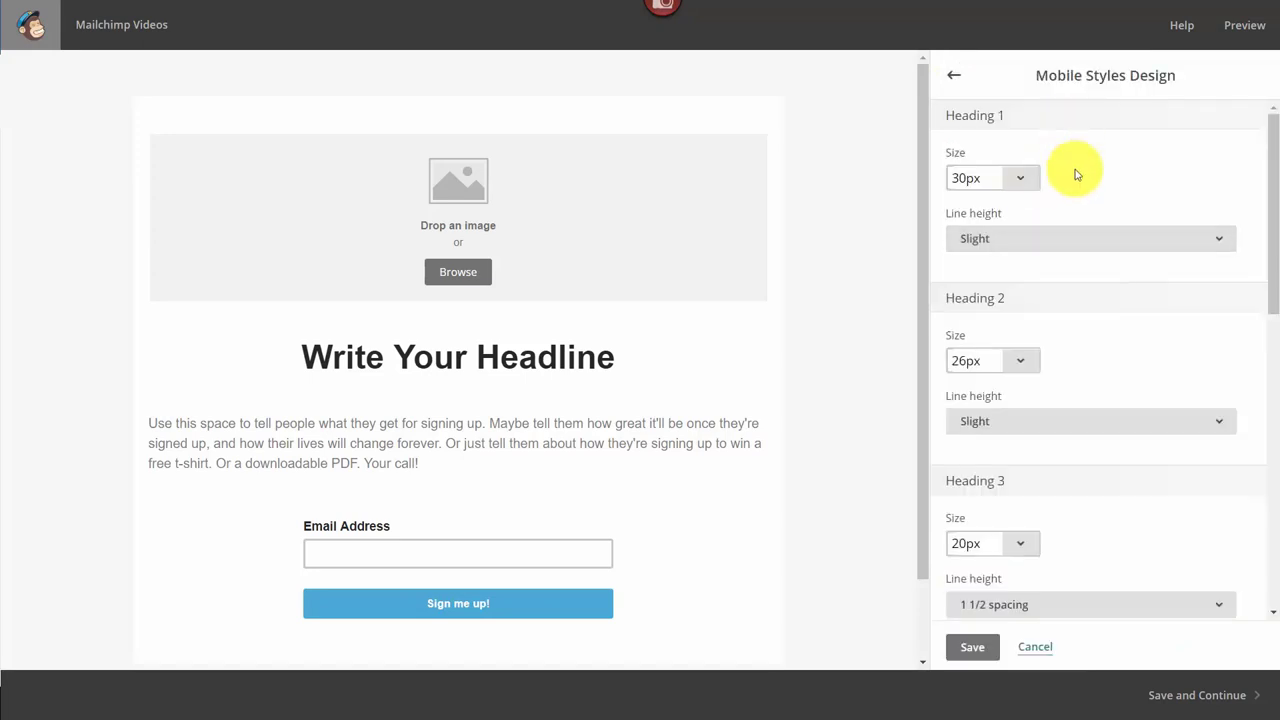
click(954, 75)
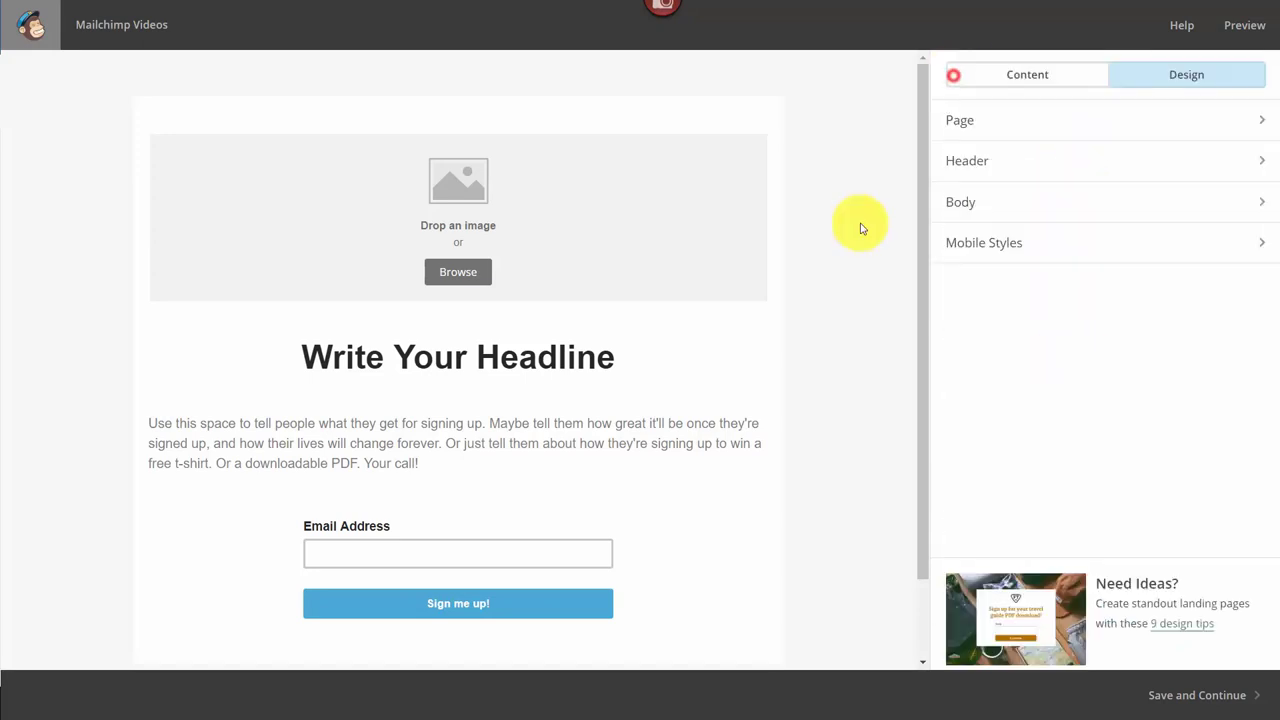
scroll(858, 225, down, 1)
scroll(858, 225, up, 1)
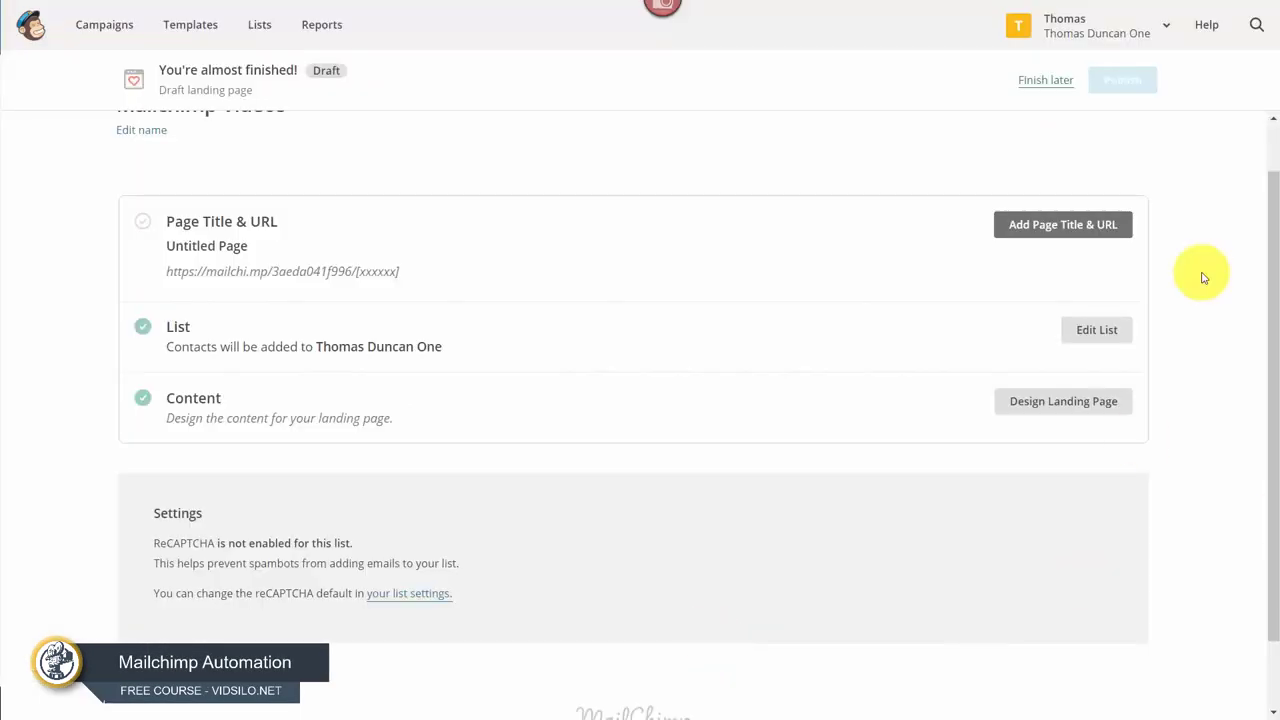
Give the landing page a URL ending 'mailchimp-videos' and publish it.
click(1033, 224)
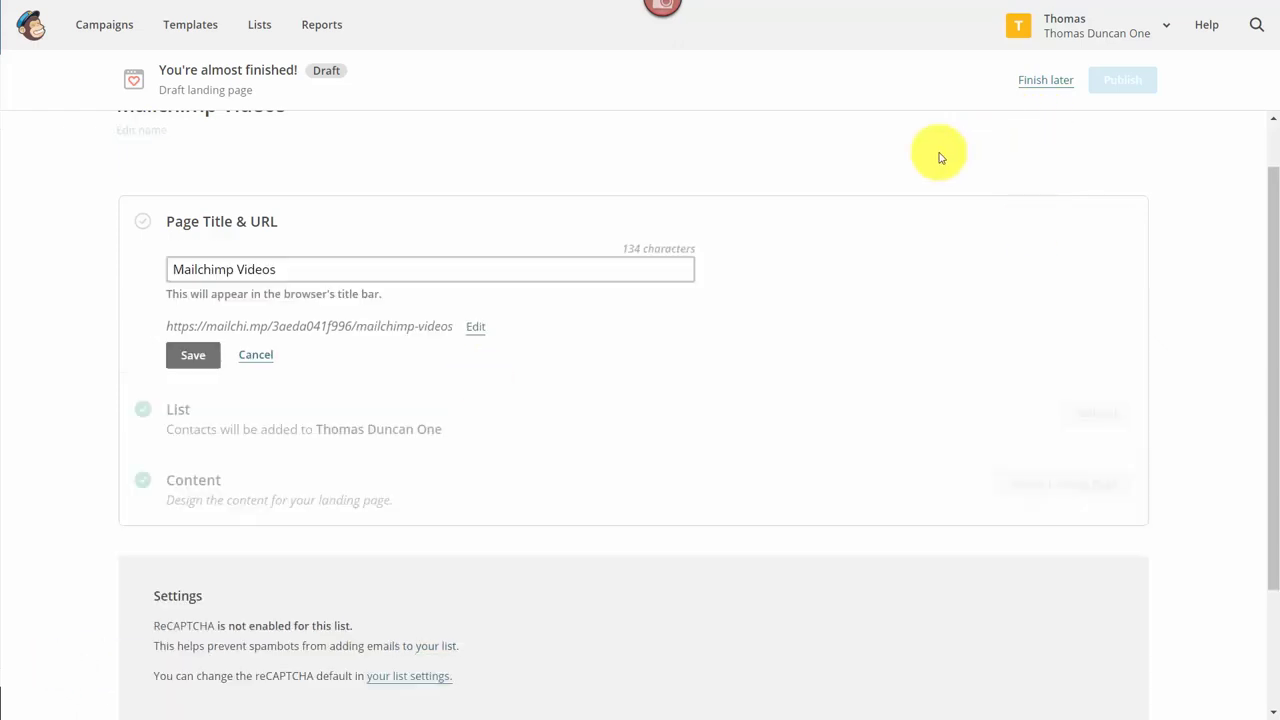
click(478, 329)
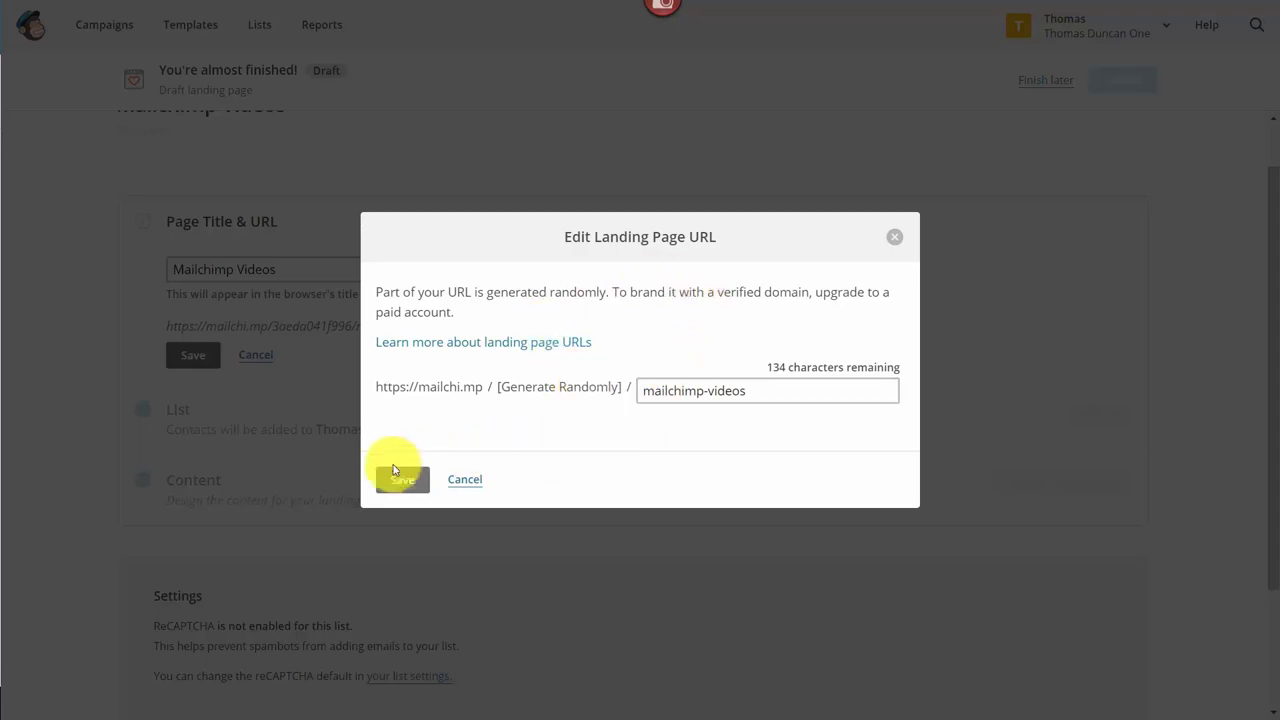
click(404, 480)
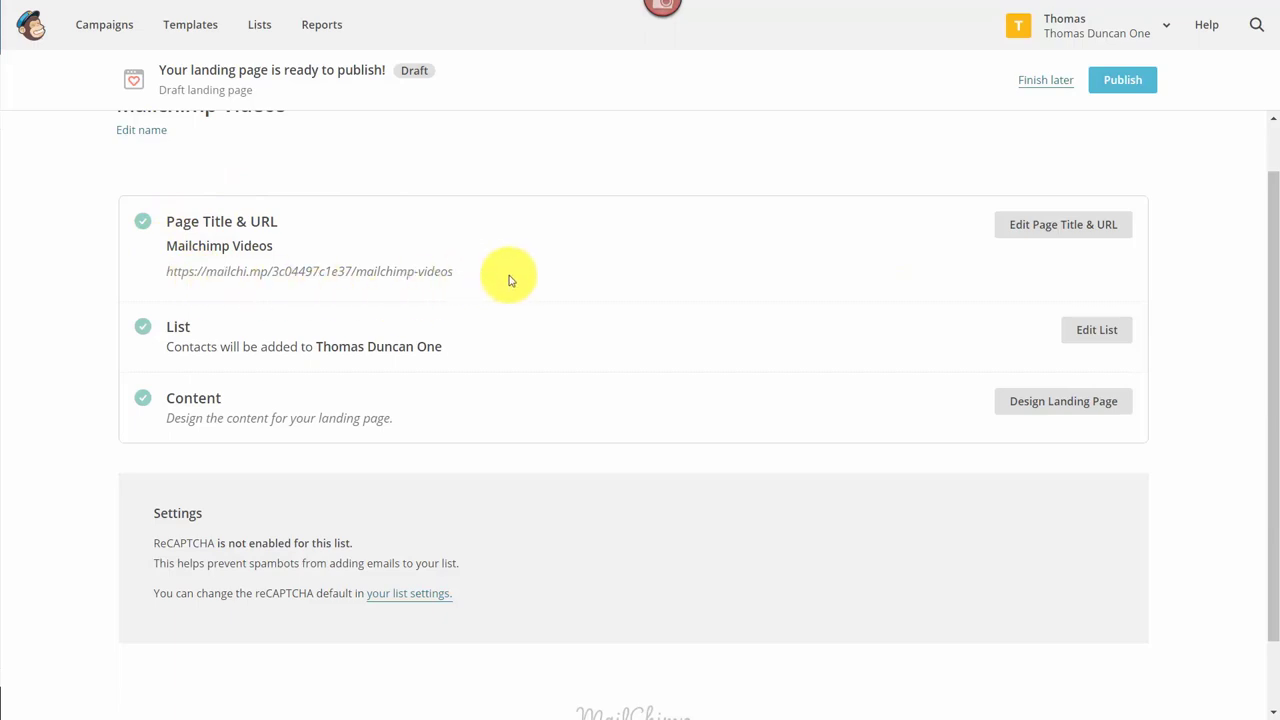
scroll(510, 282, up, 1)
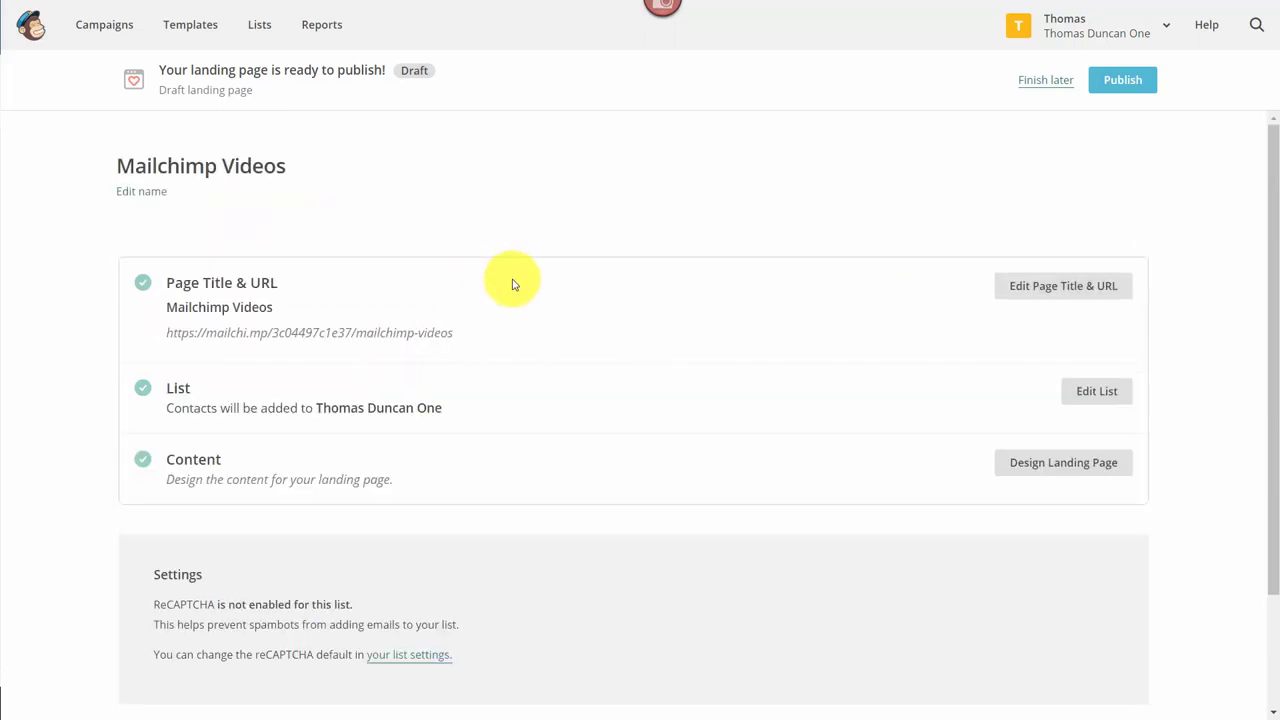
click(1111, 83)
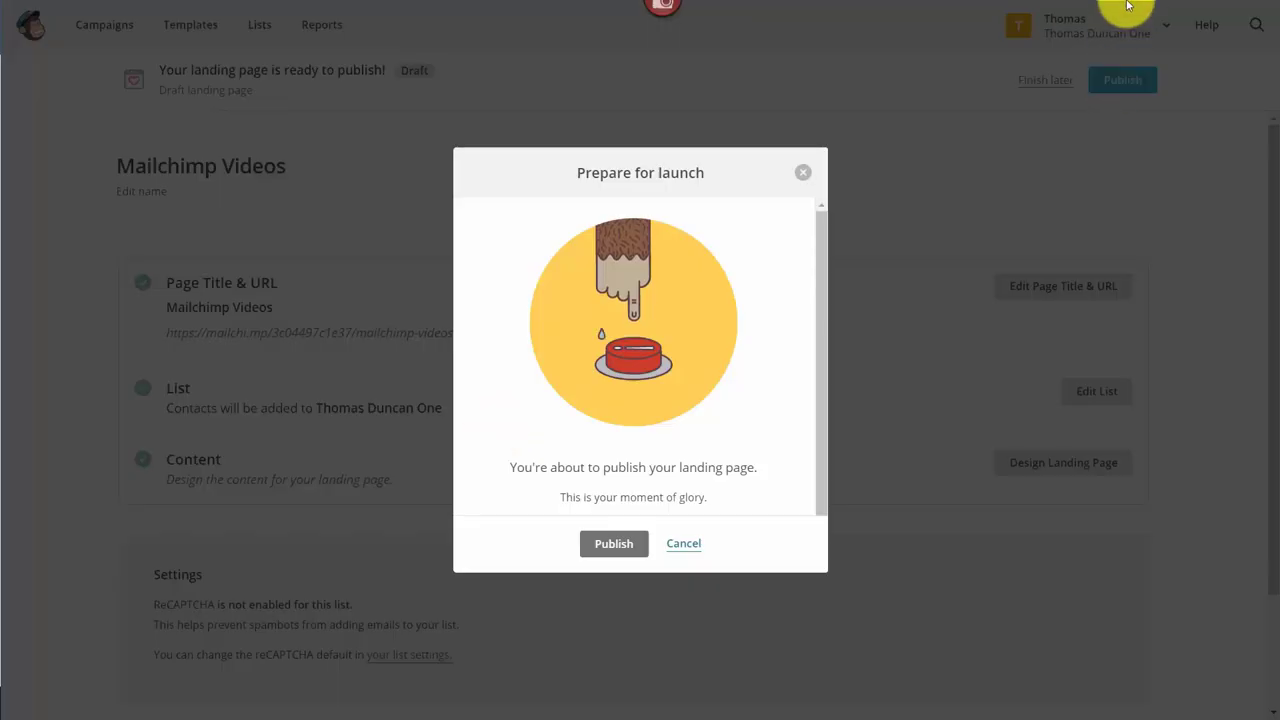
click(591, 543)
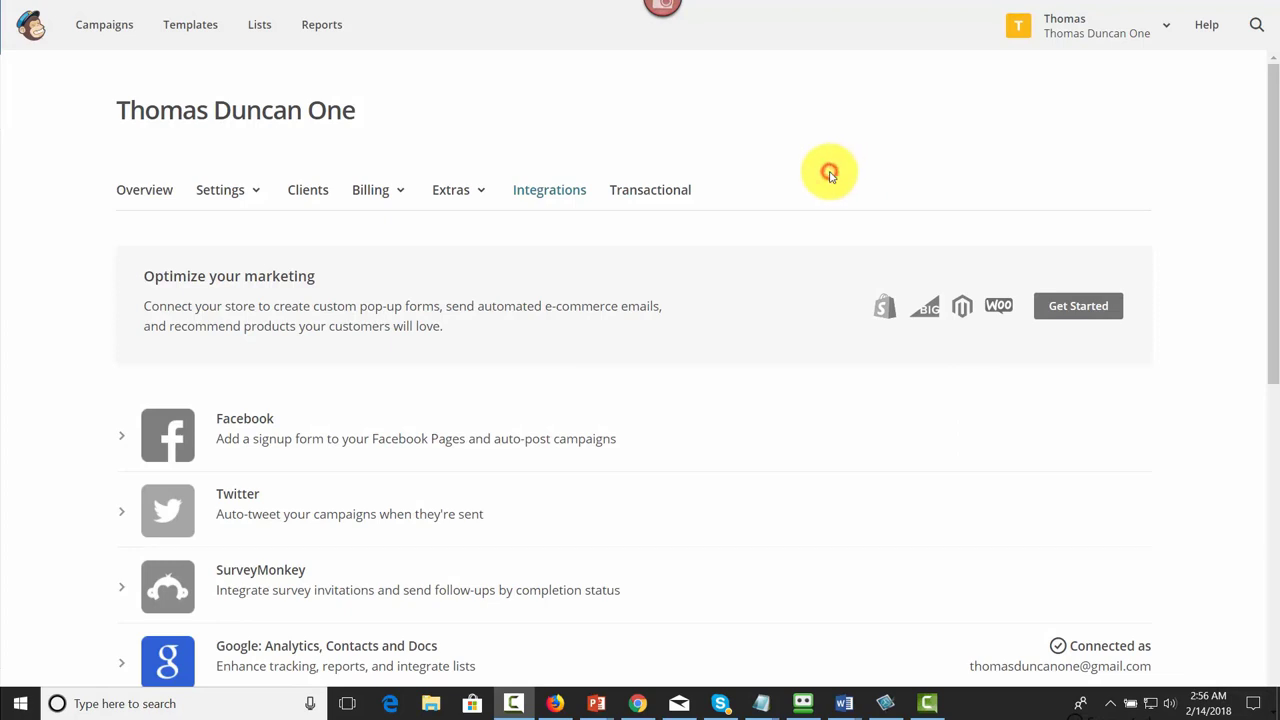
scroll(829, 176, down, 4)
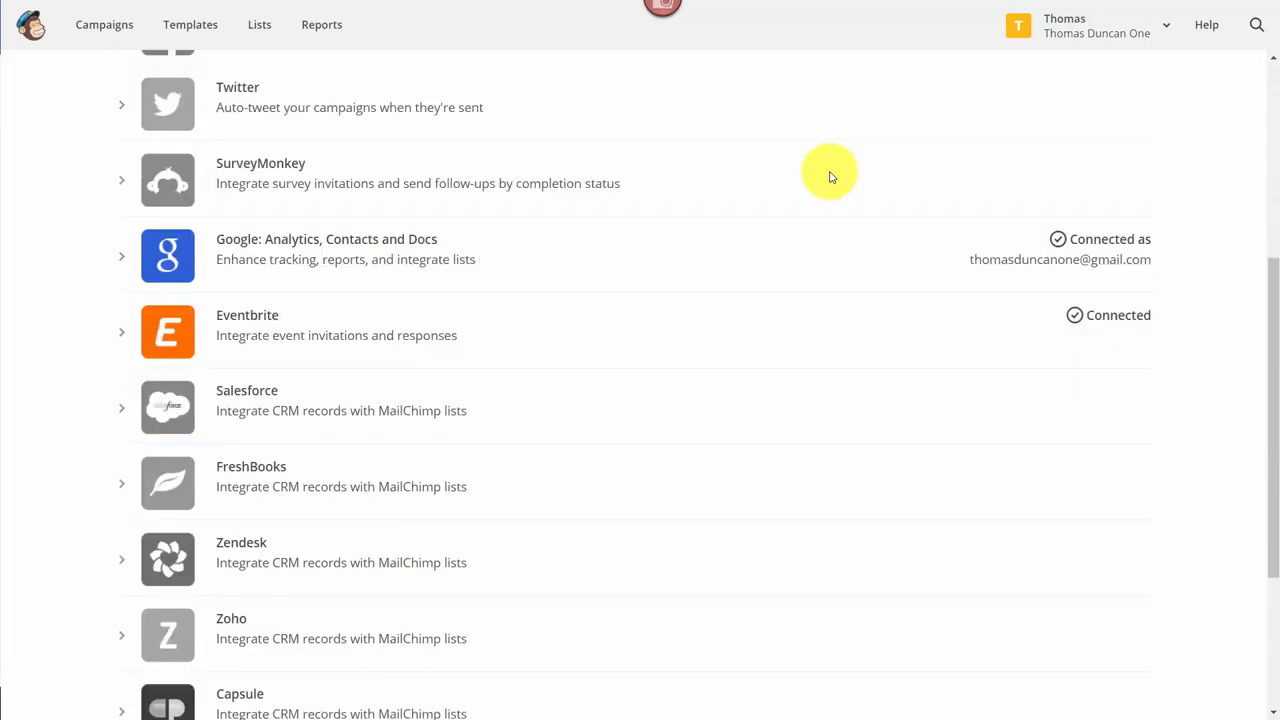
scroll(829, 176, up, 3)
scroll(829, 176, up, 1)
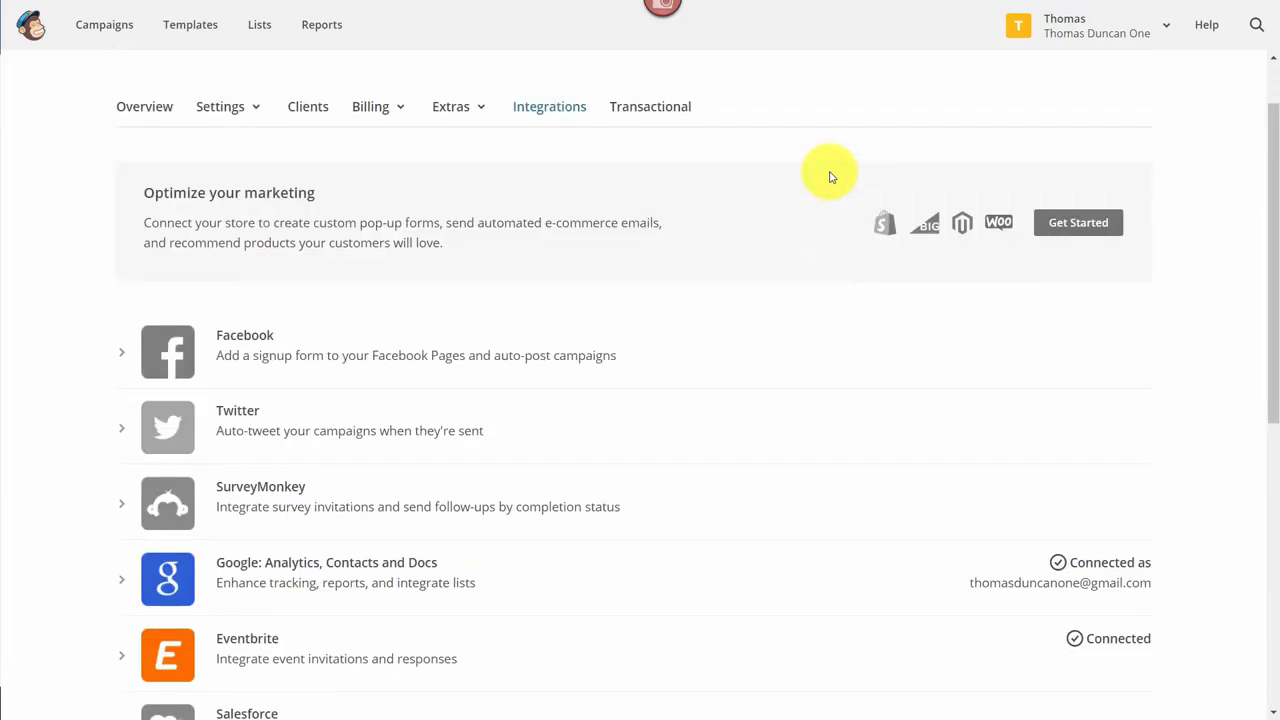
scroll(751, 217, down, 3)
scroll(560, 275, down, 2)
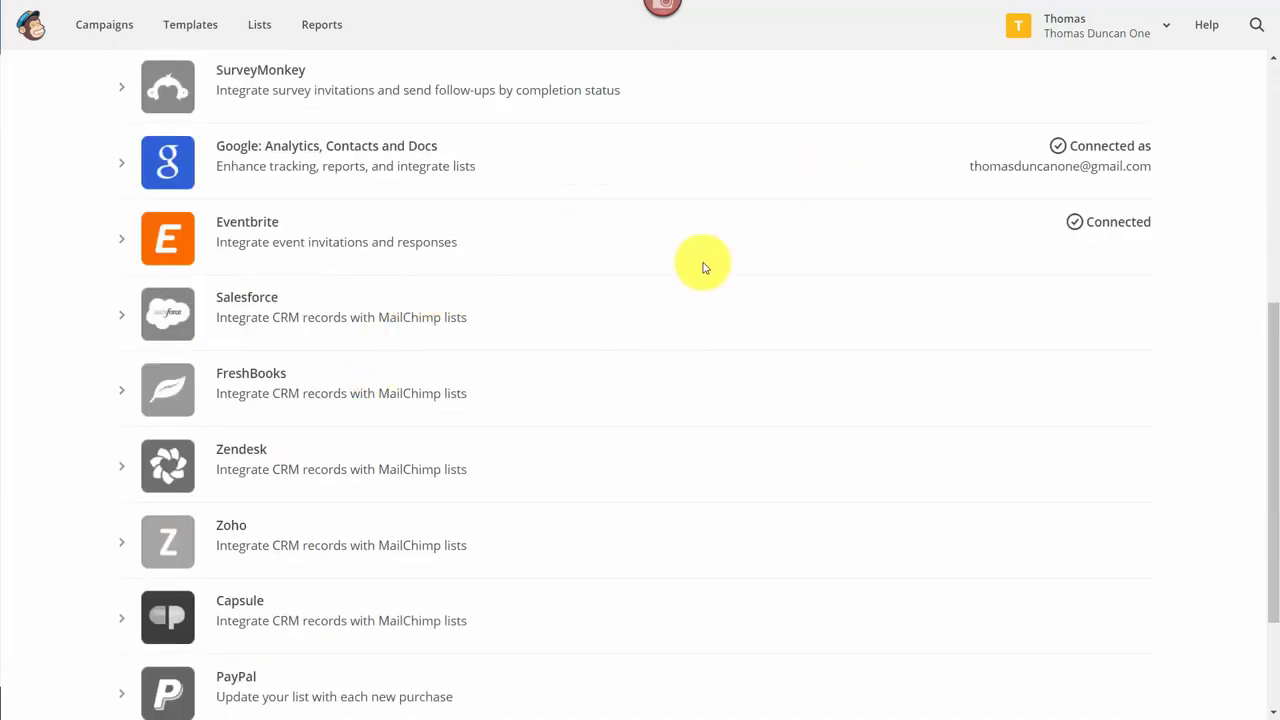
scroll(605, 405, up, 1)
scroll(608, 400, up, 5)
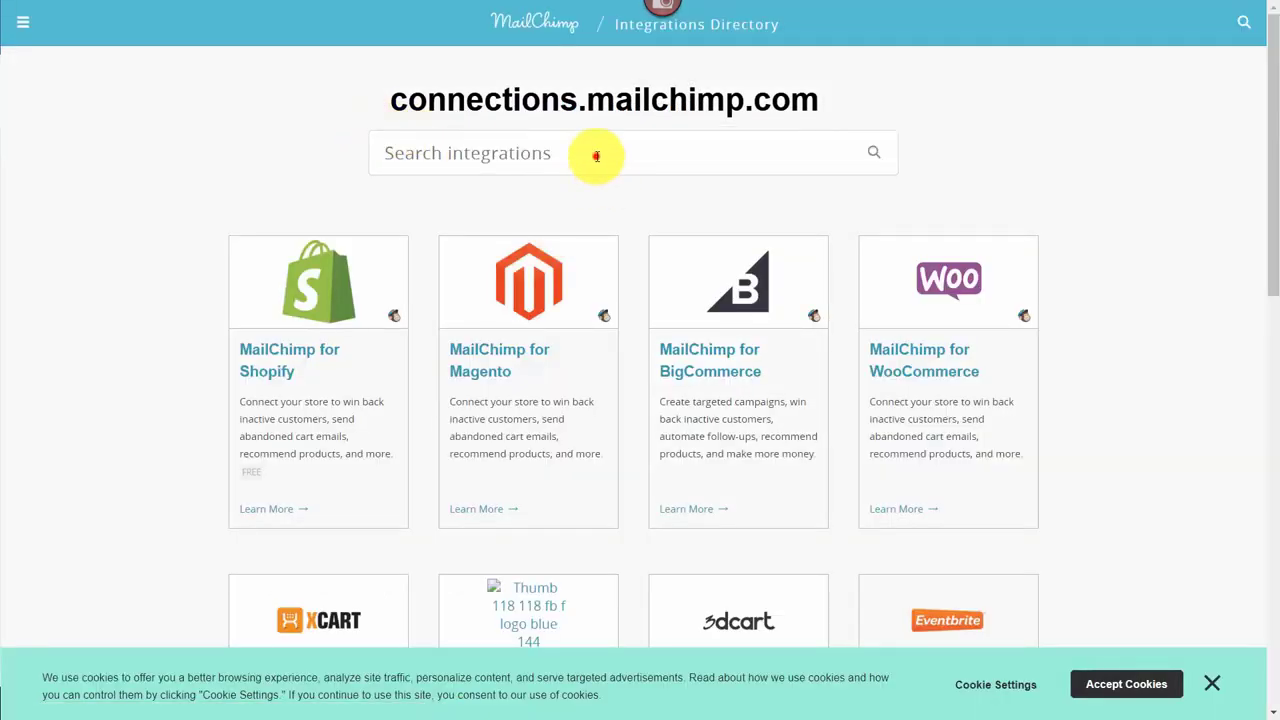
Search integrations for 'wordpress' and follow MailChimp for WordPress to its support website.
click(596, 156)
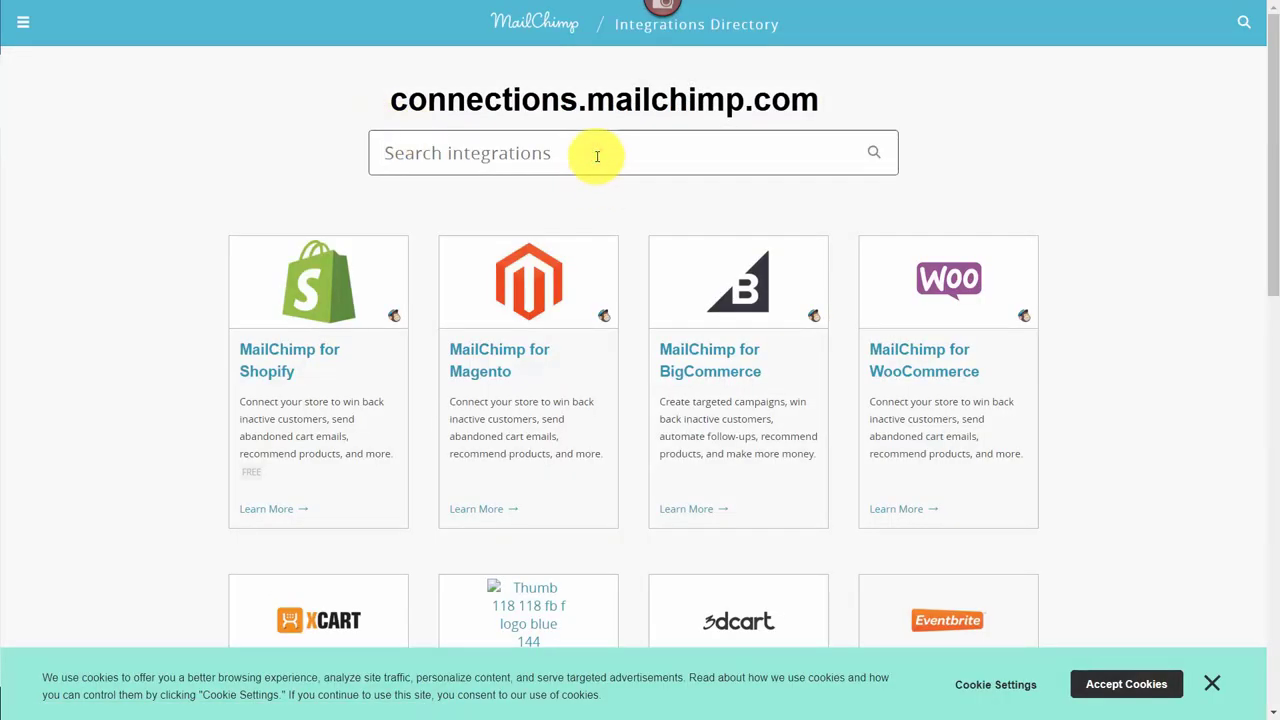
text(wordpress)
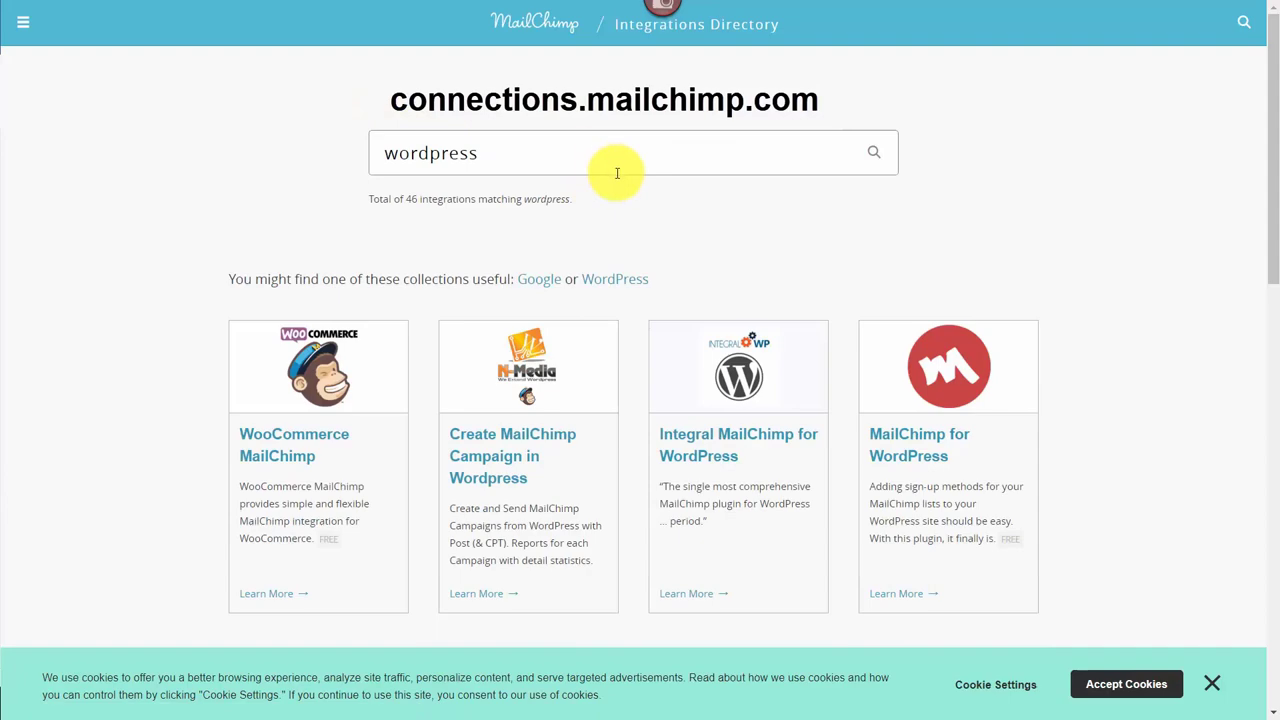
scroll(617, 175, down, 3)
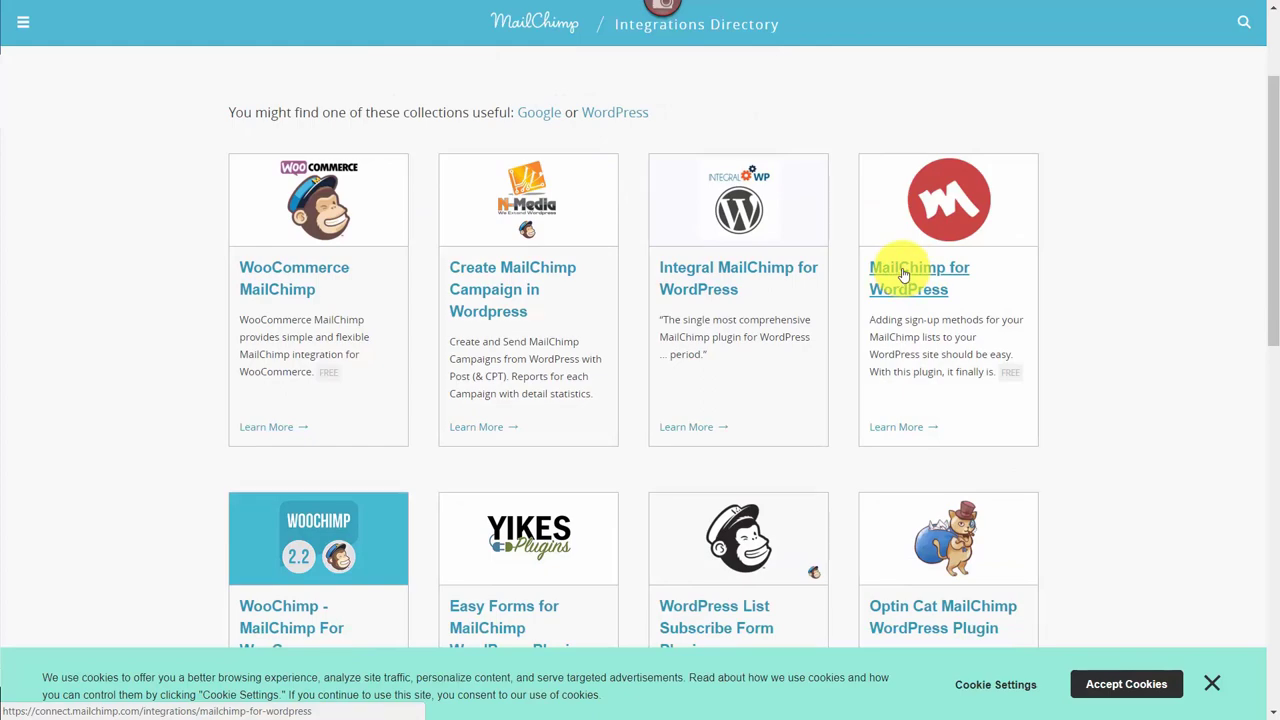
click(903, 274)
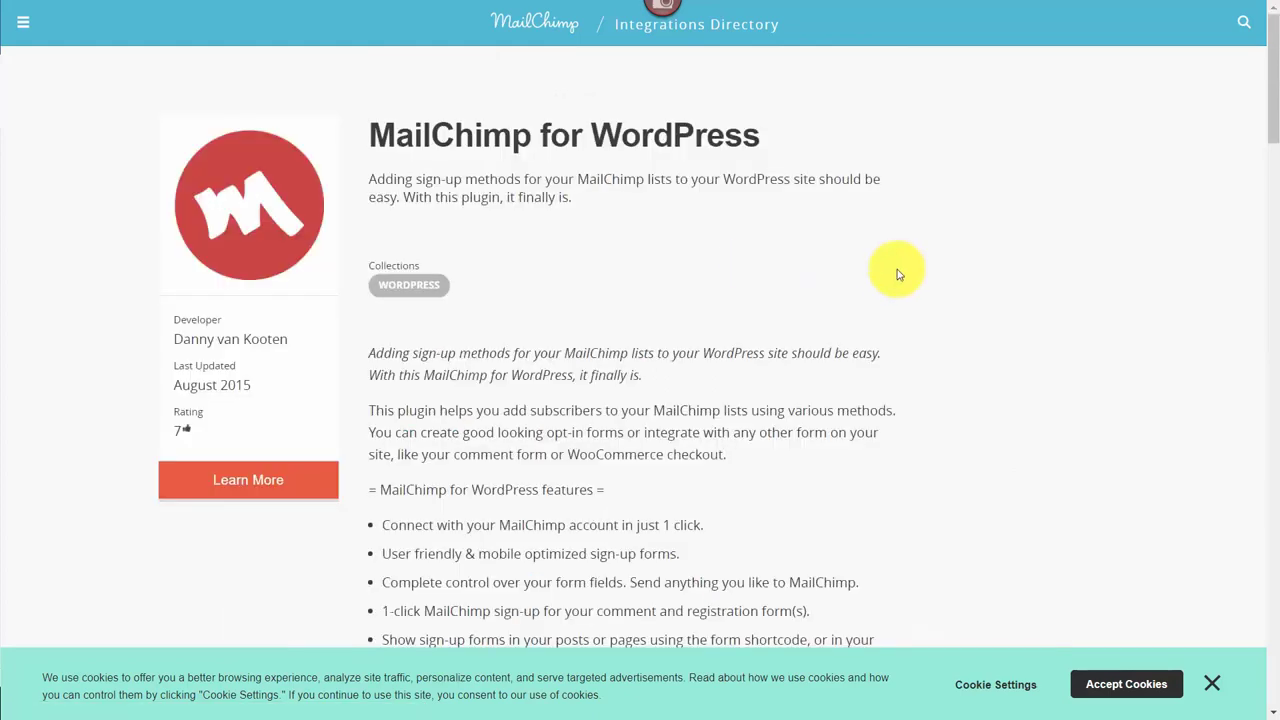
scroll(826, 271, down, 2)
scroll(731, 270, down, 7)
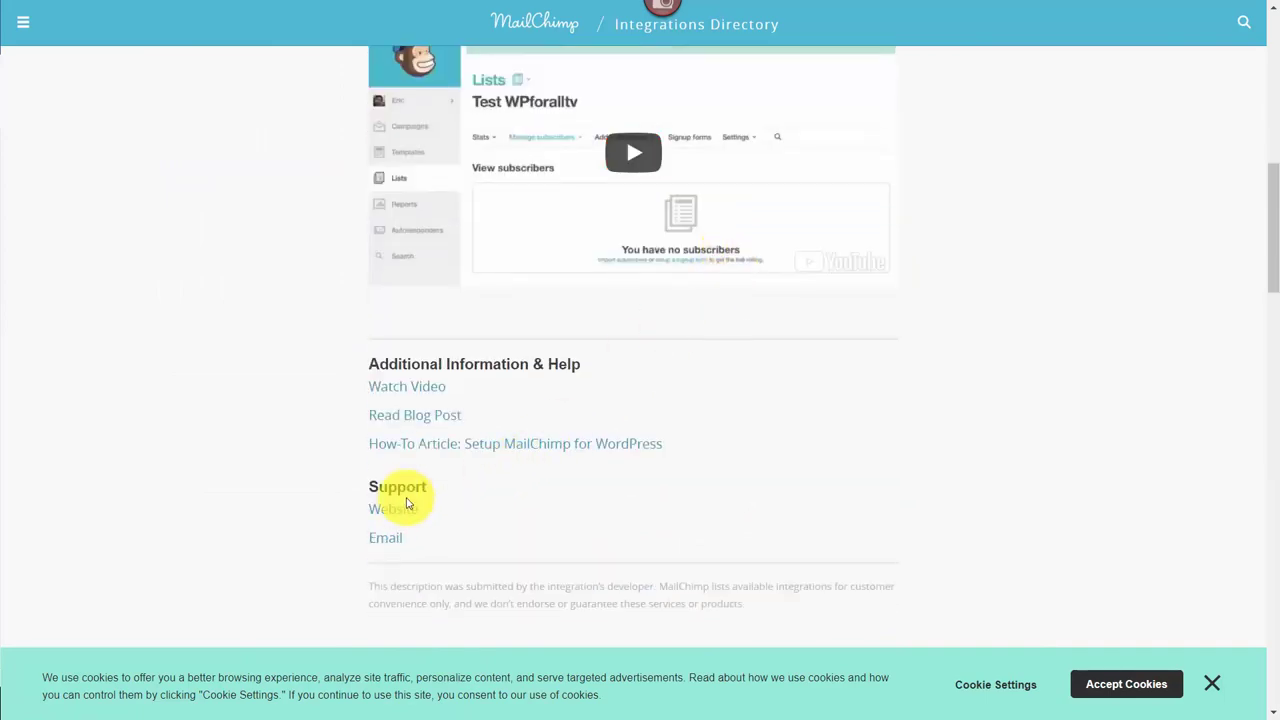
click(395, 511)
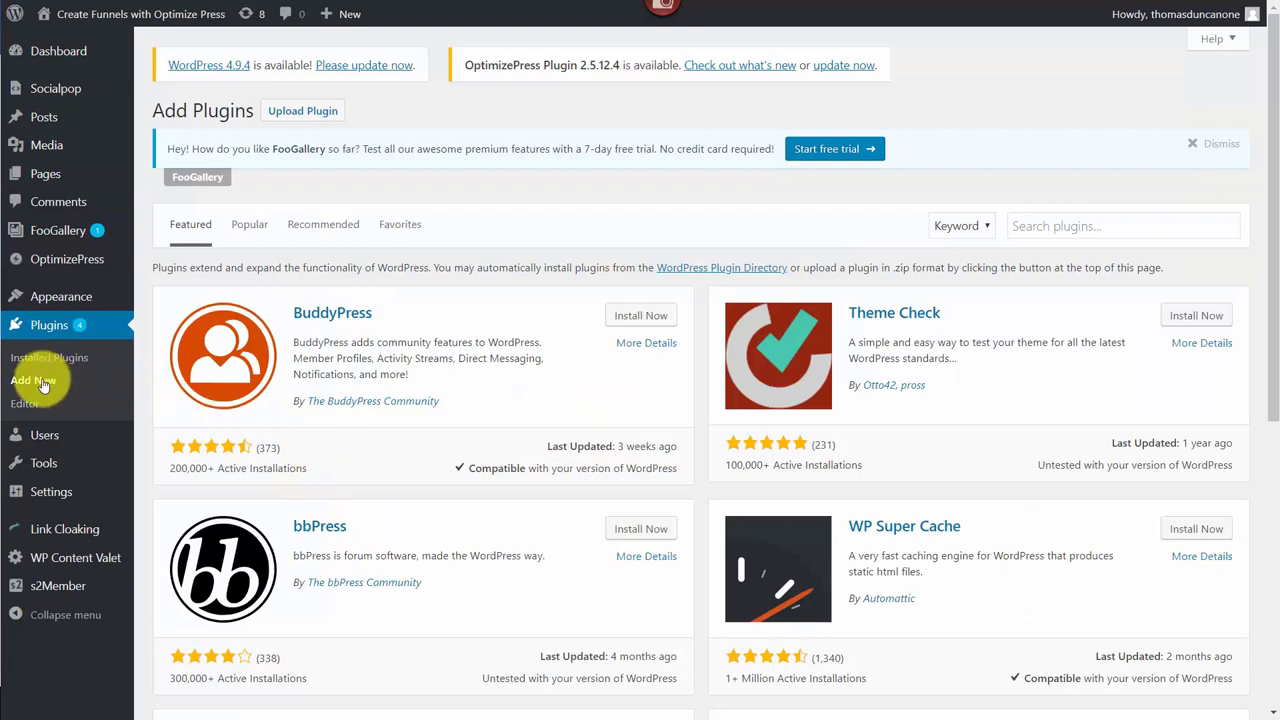
Search for 'mailchimp' and install and activate the MailChimp for WordPress plugin.
click(1040, 229)
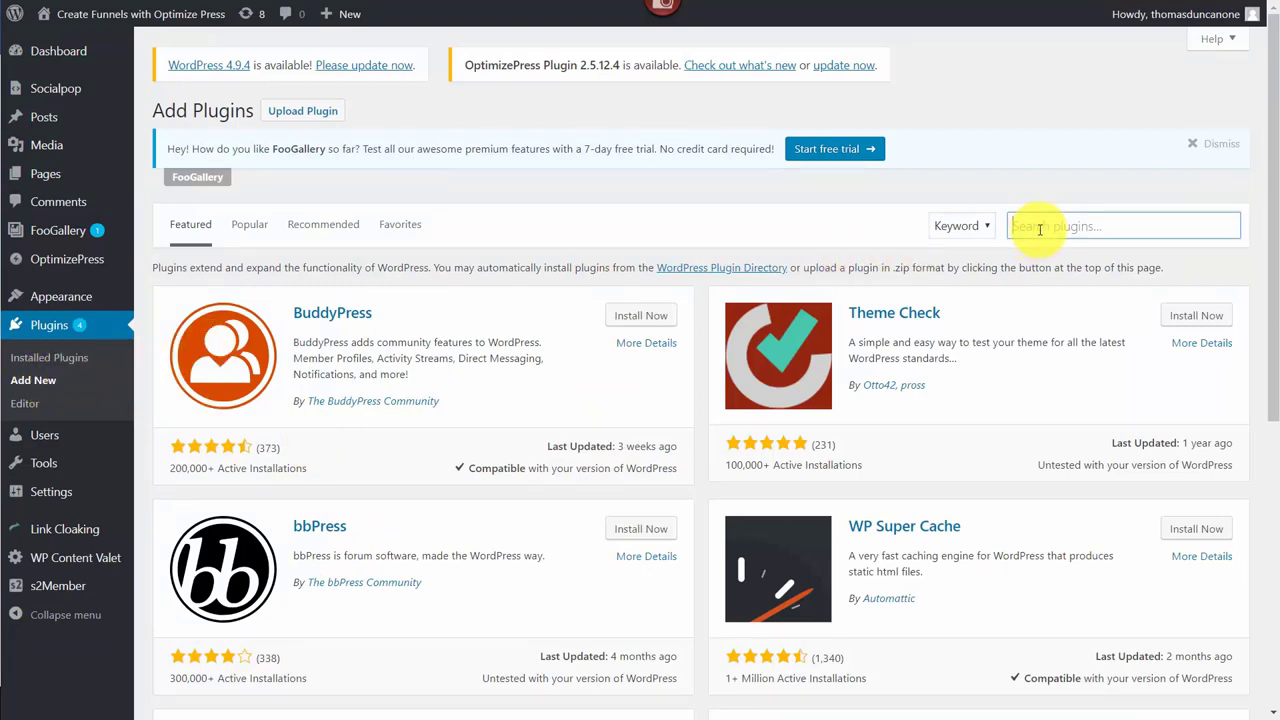
text(mailchimp)
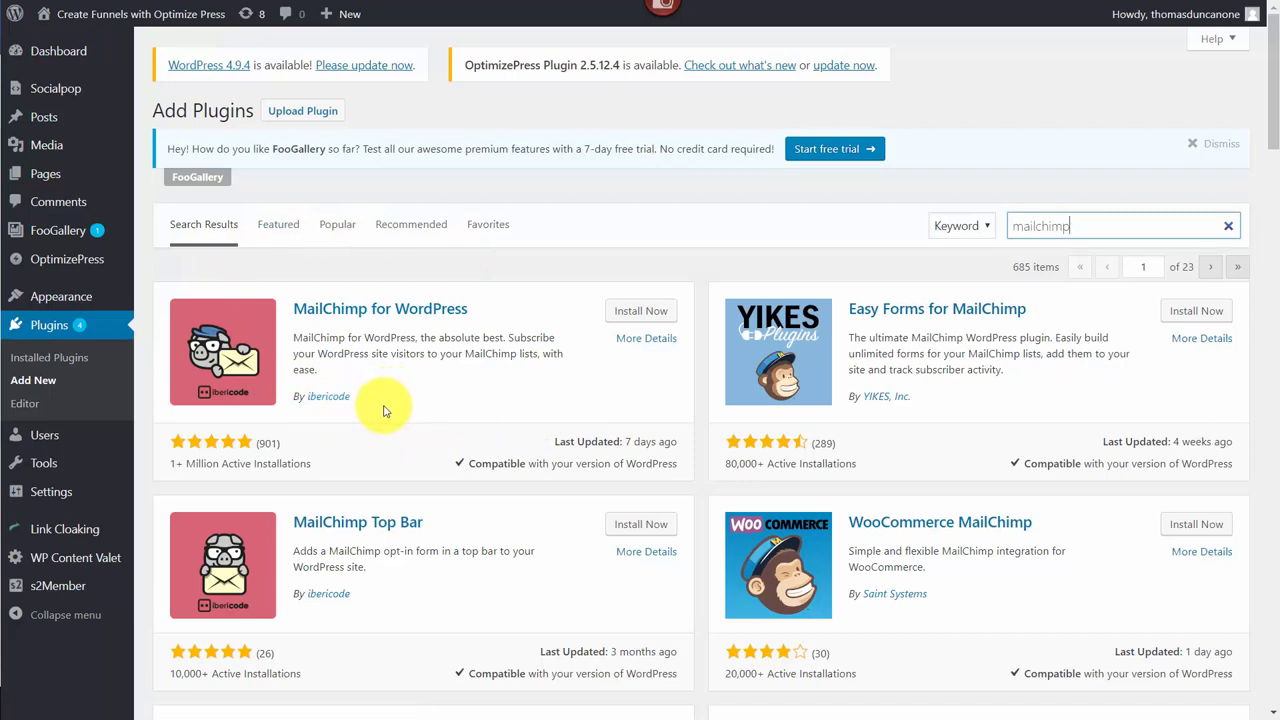
click(639, 315)
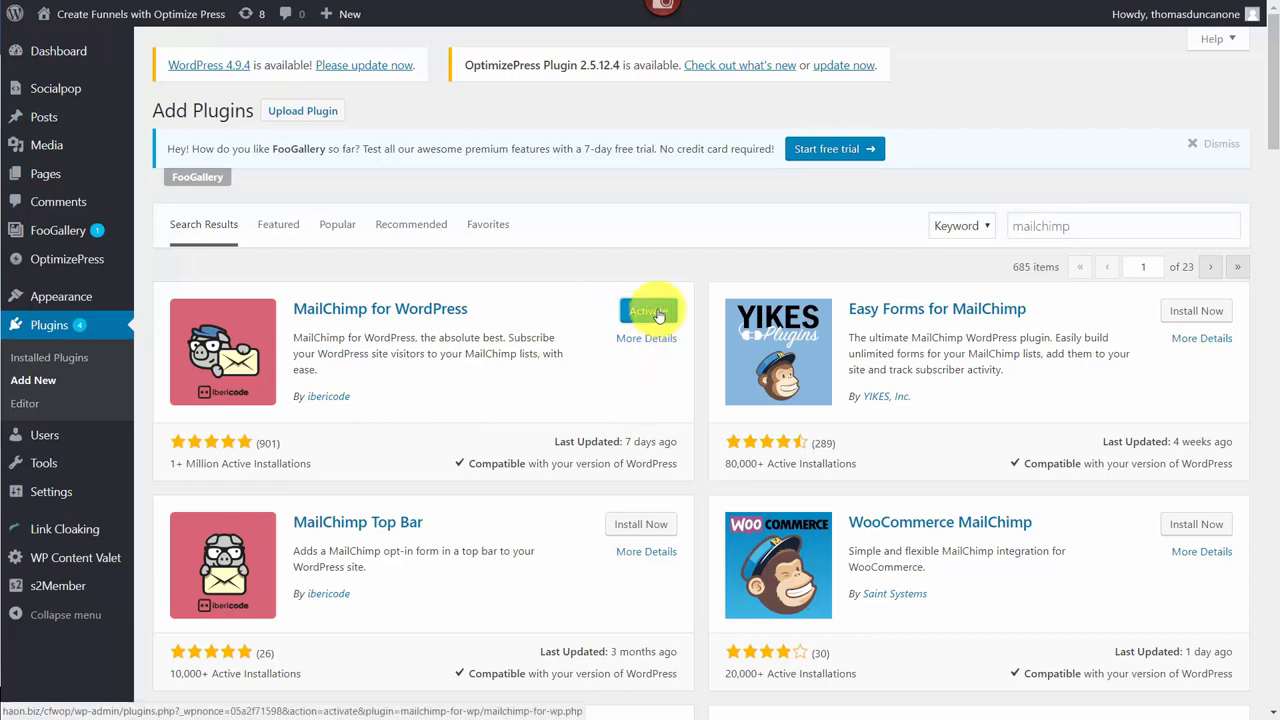
click(648, 313)
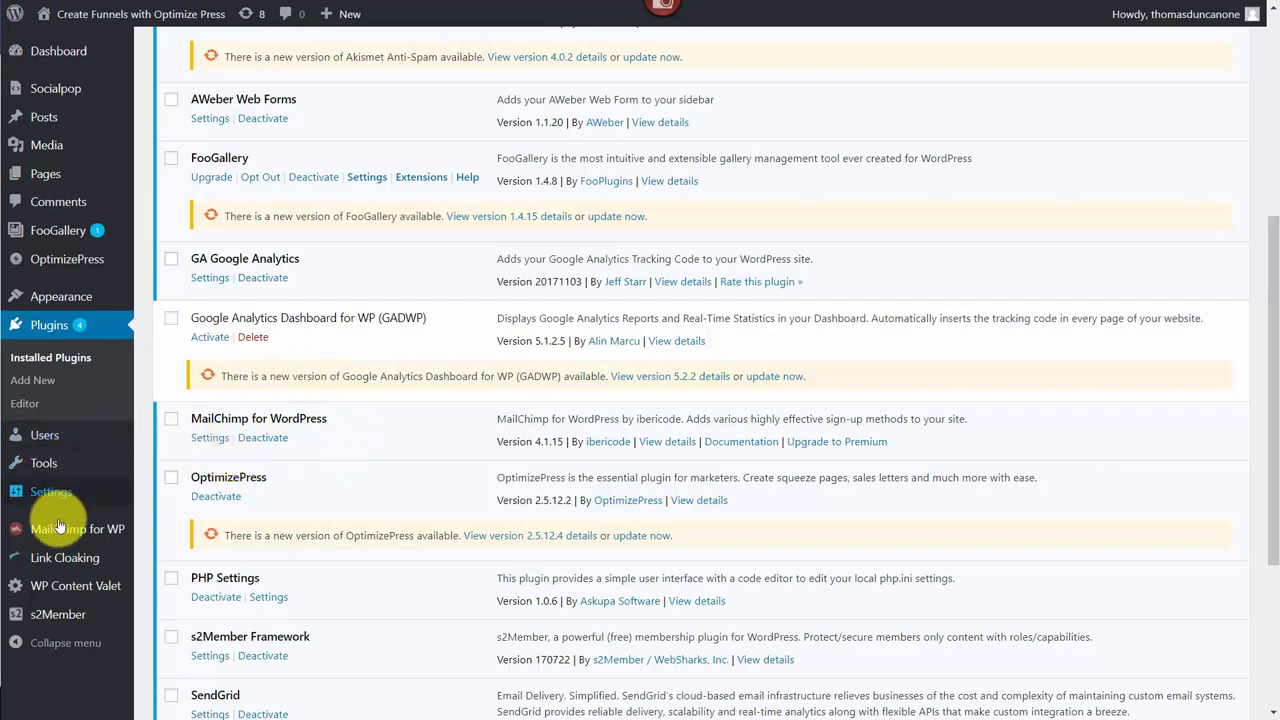
Open the plugin's MailChimp API settings and follow the 'Get your API key here' link to Mailchimp.
mouse_move(52, 530)
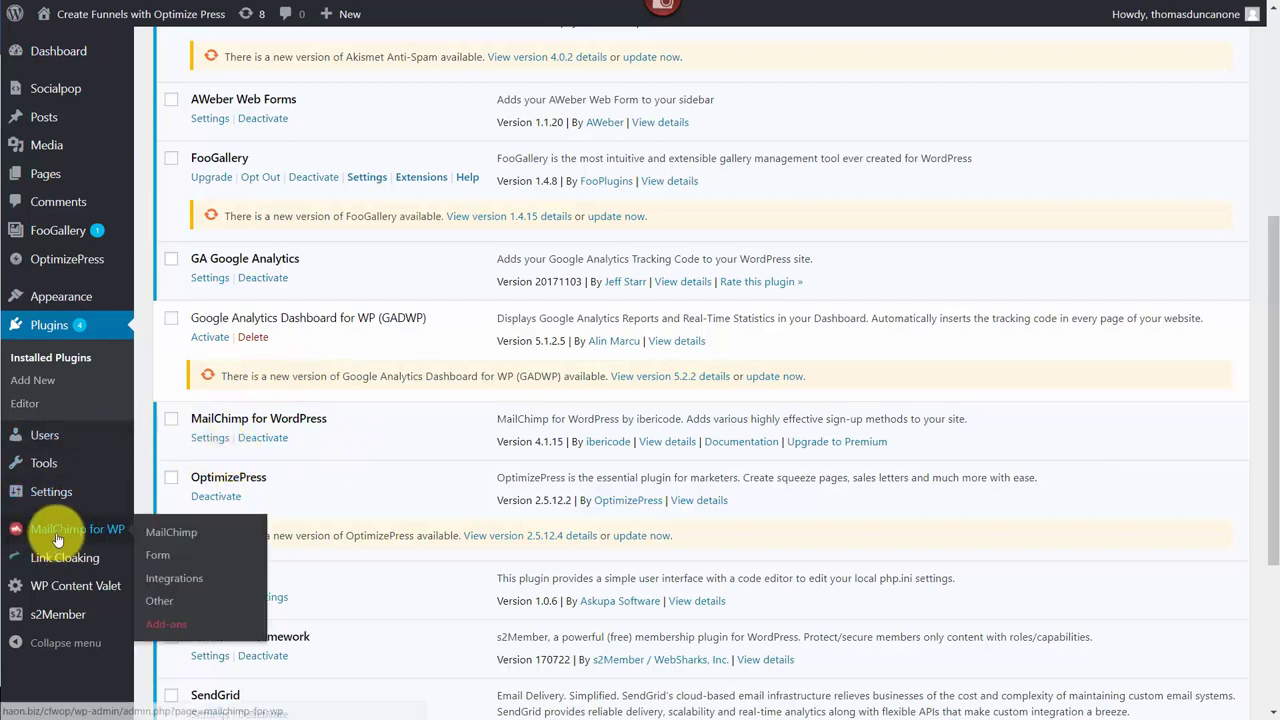
click(160, 534)
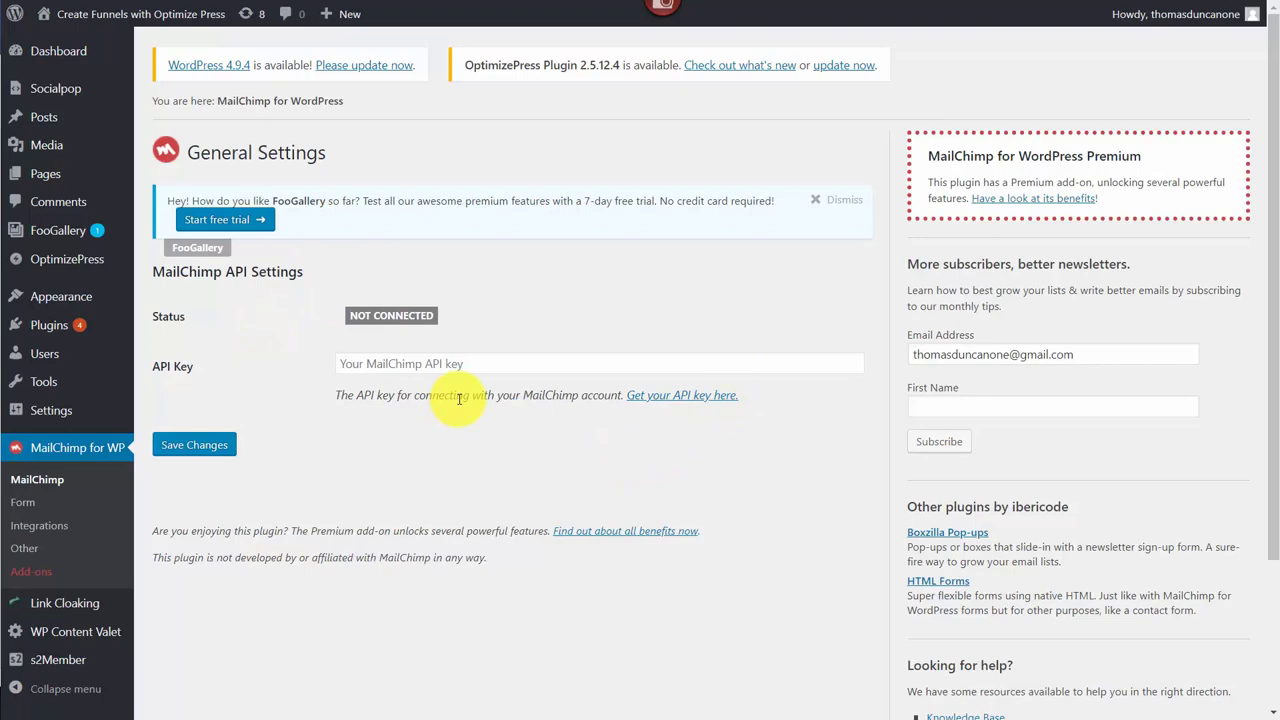
click(729, 392)
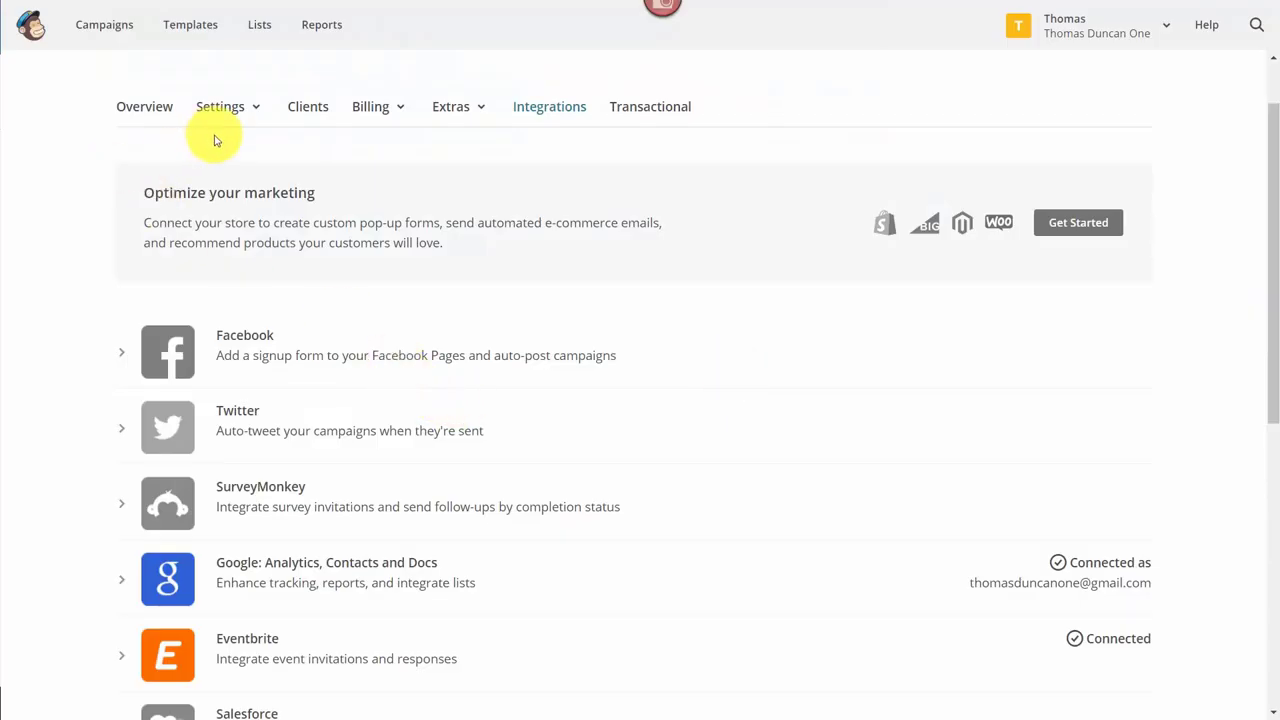
Open the API keys page from the Mailchimp account's Extras menu.
click(478, 108)
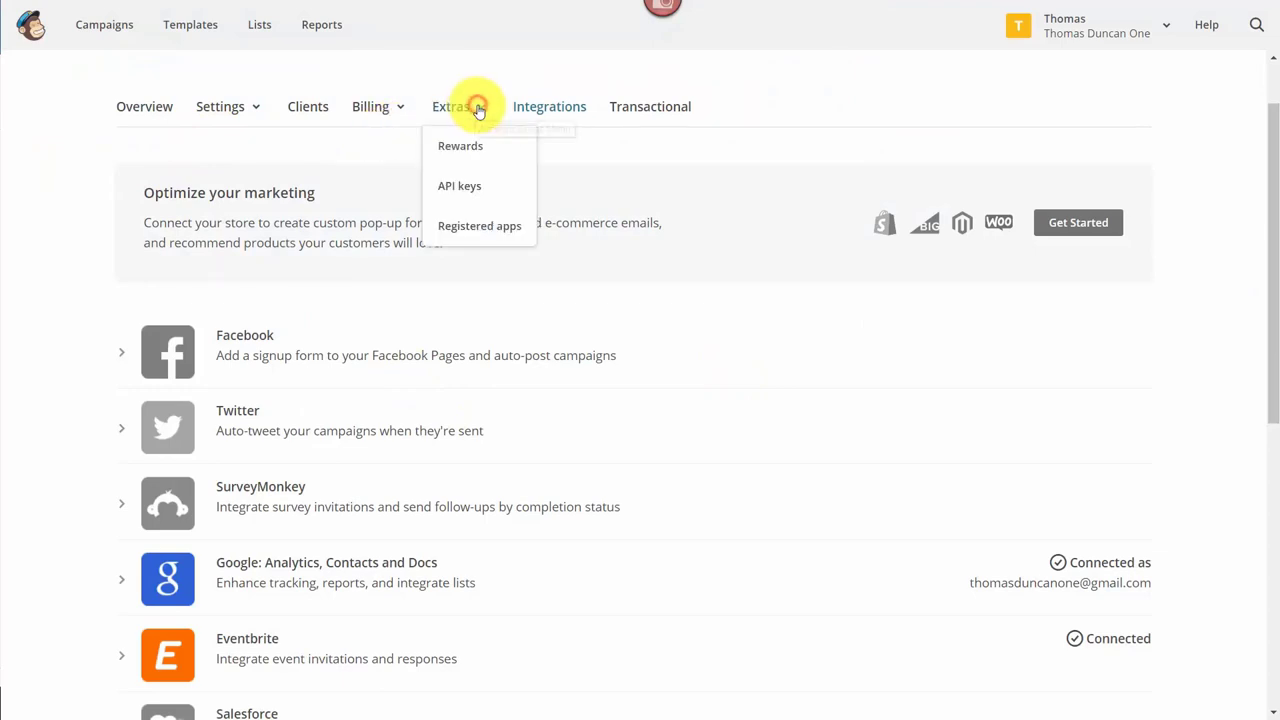
click(463, 190)
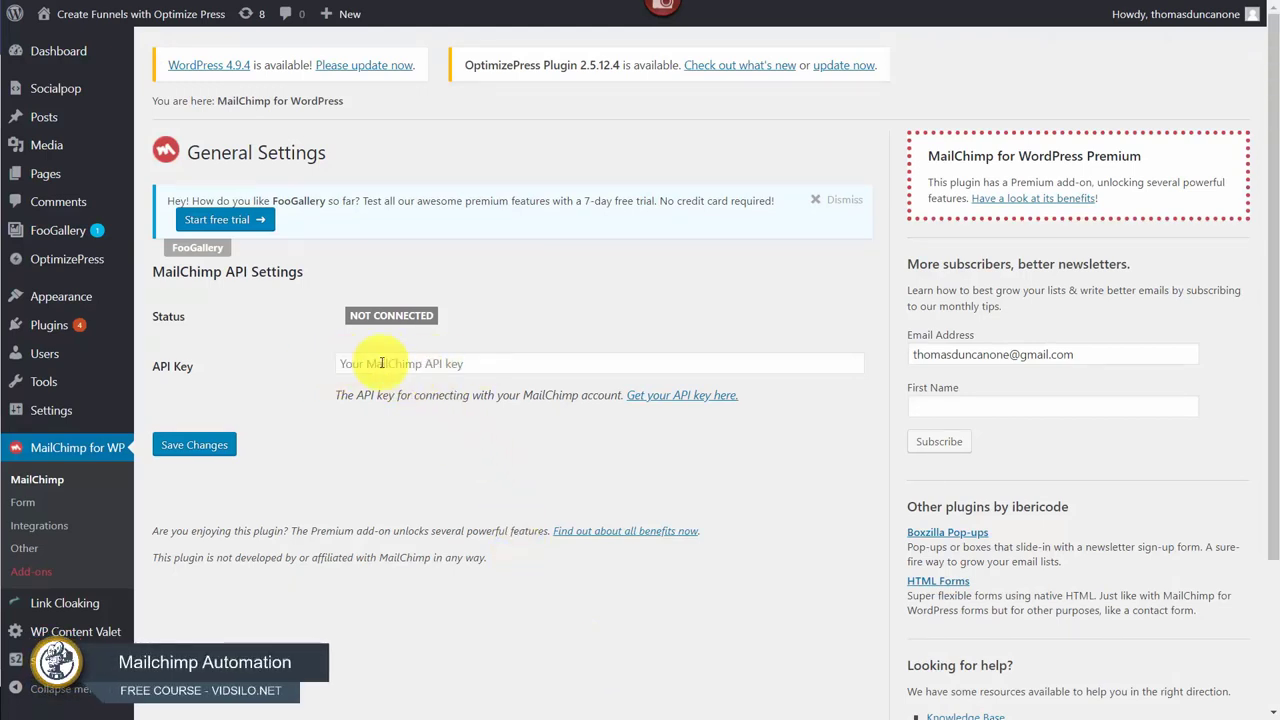
Save the API key to connect, then add a Video Tutorials form for the How to Work with Mailchimp list.
click(196, 445)
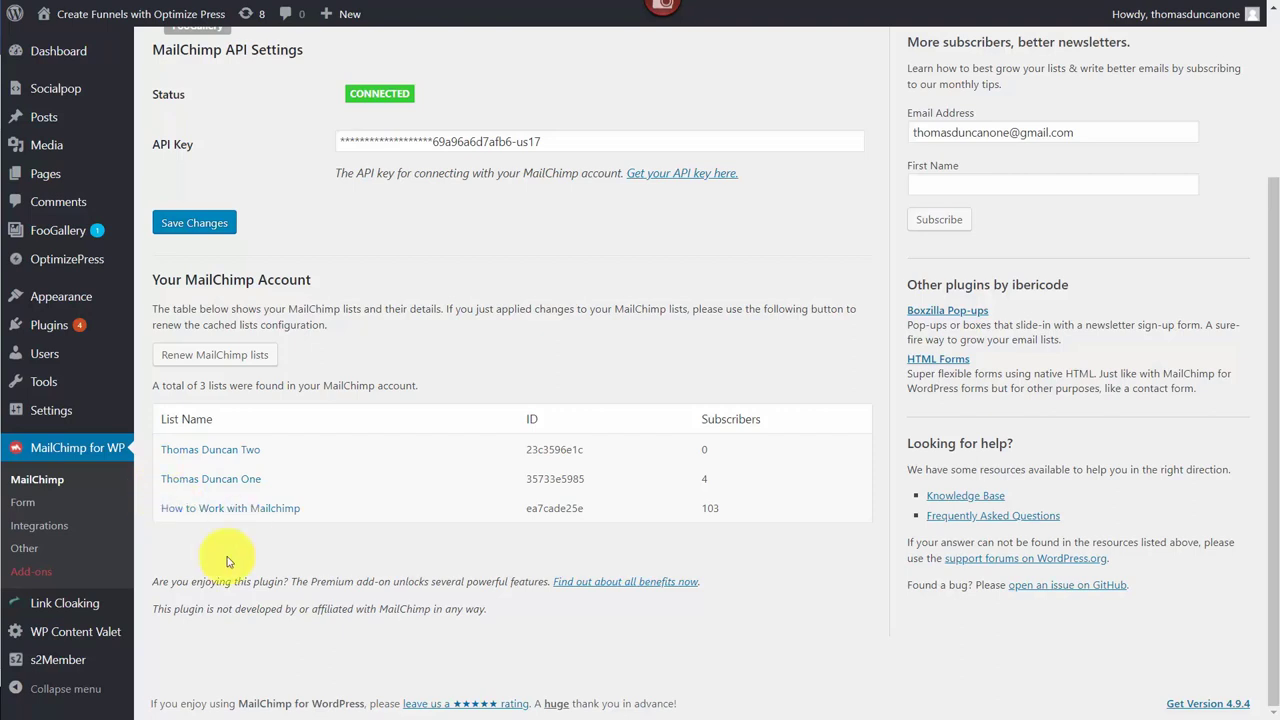
click(30, 507)
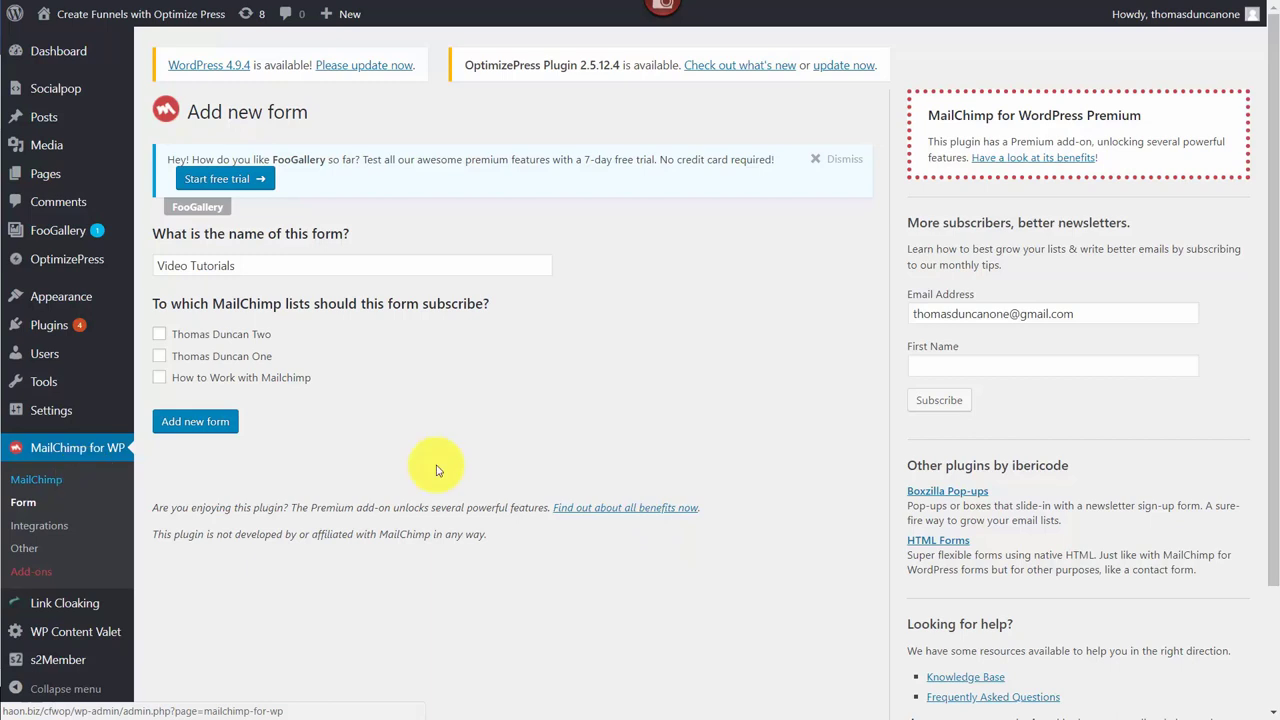
click(159, 377)
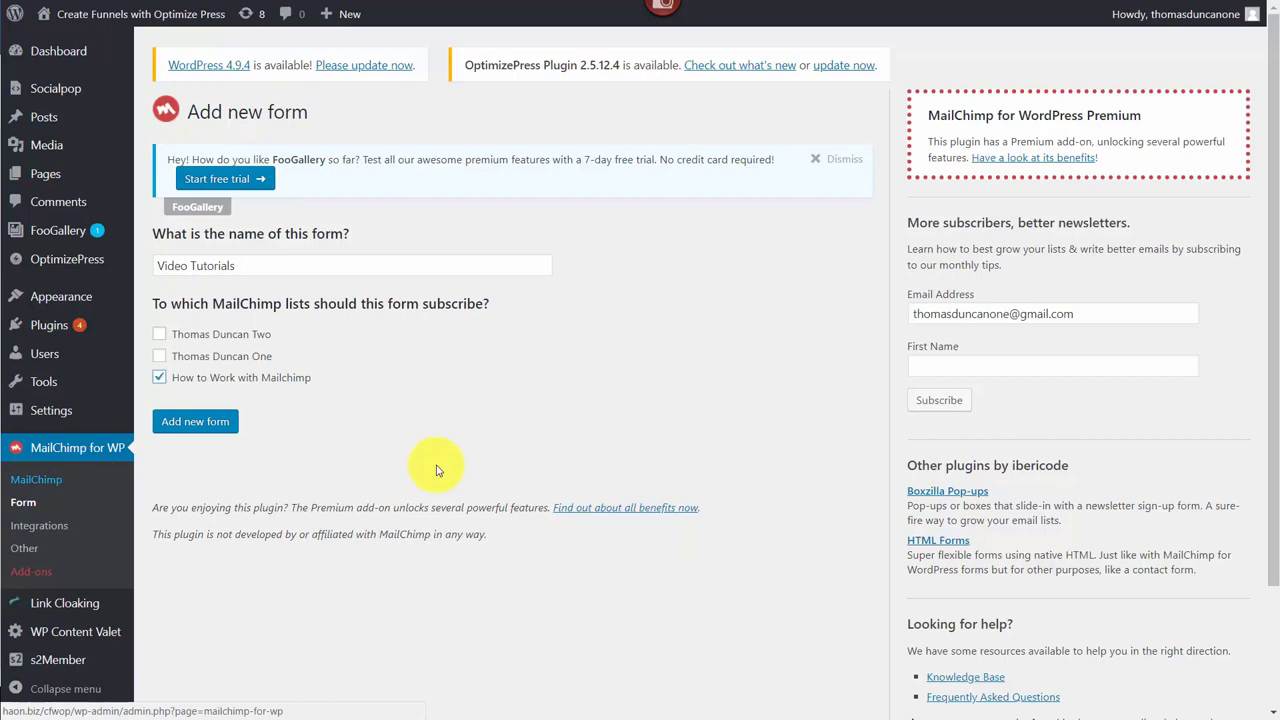
click(176, 418)
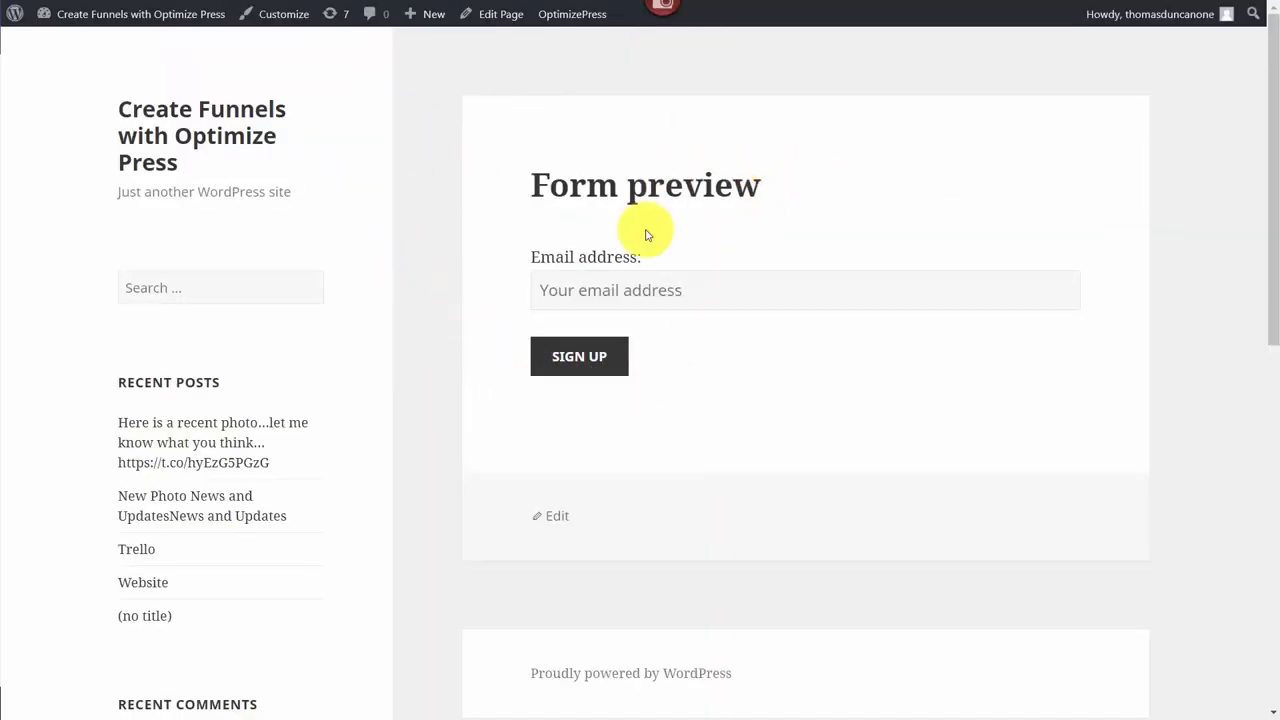
Close the Video Tutorials form preview and select the form's HTML code in the editor.
key(ctrl+w)
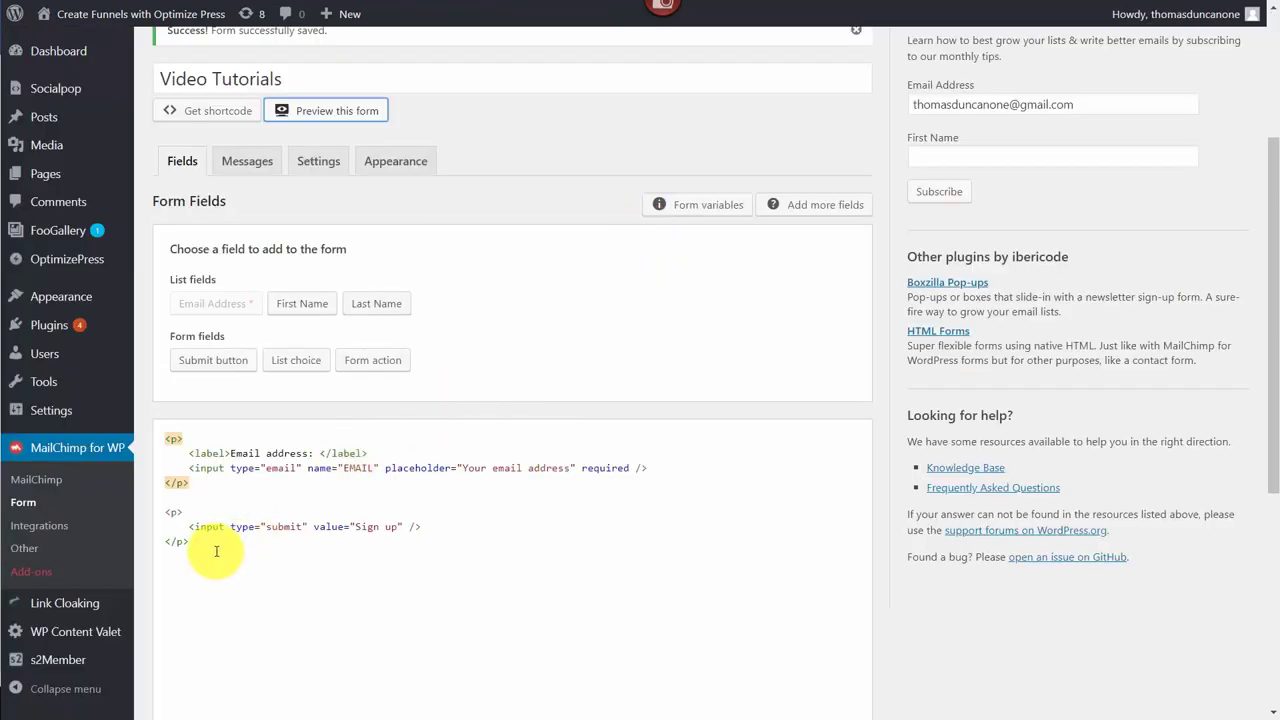
drag(213, 550, 224, 453)
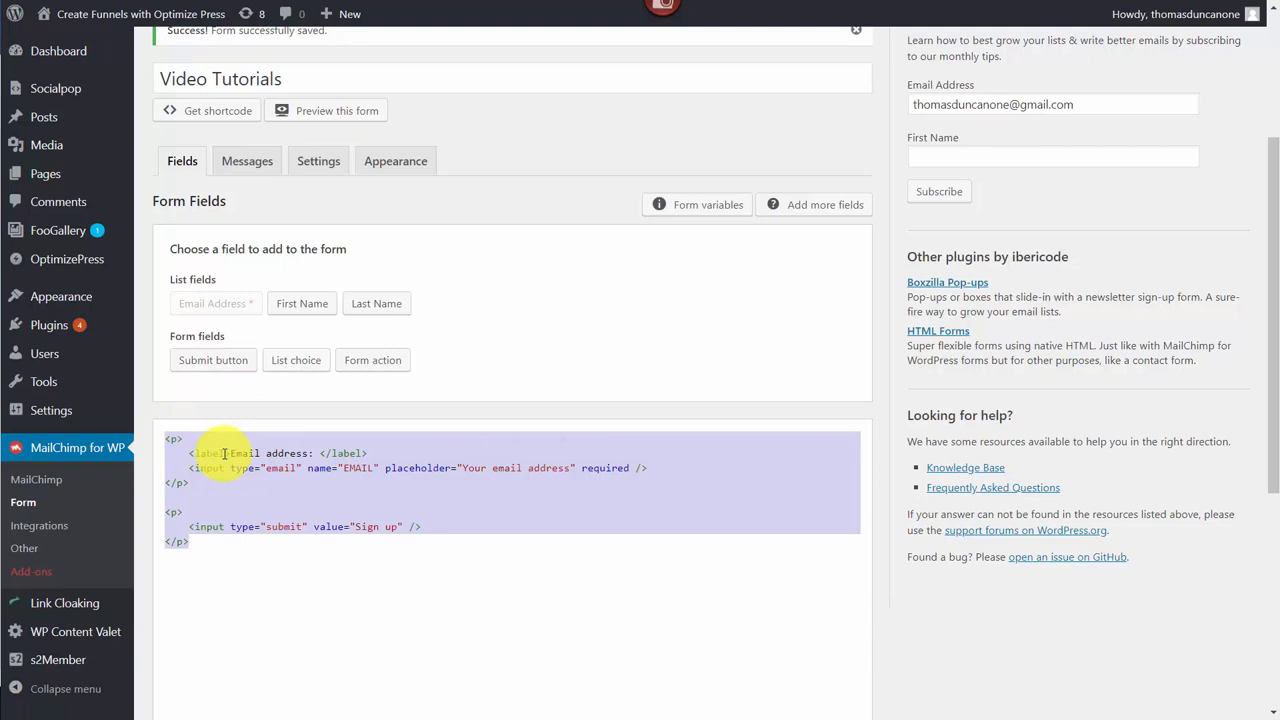
scroll(560, 138, up, 3)
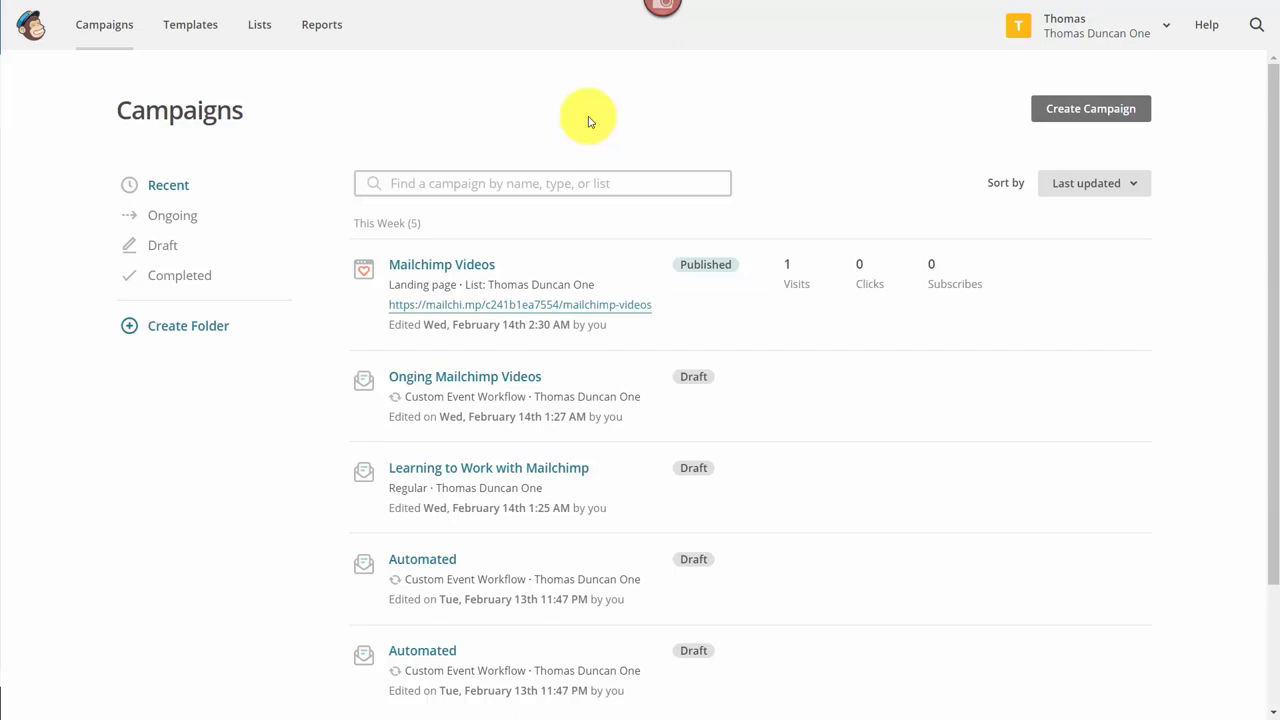
Open the Learning to Work with Mailchimp campaign and launch Edit Design for its content.
click(523, 468)
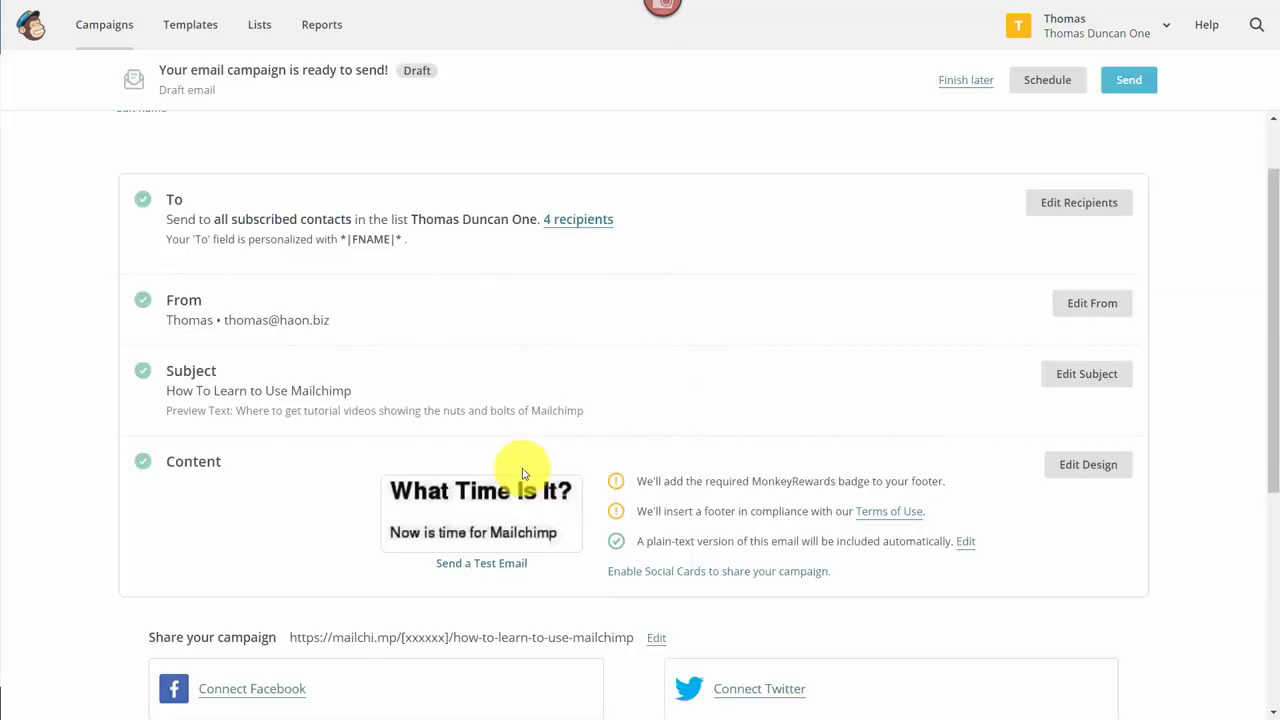
click(1100, 468)
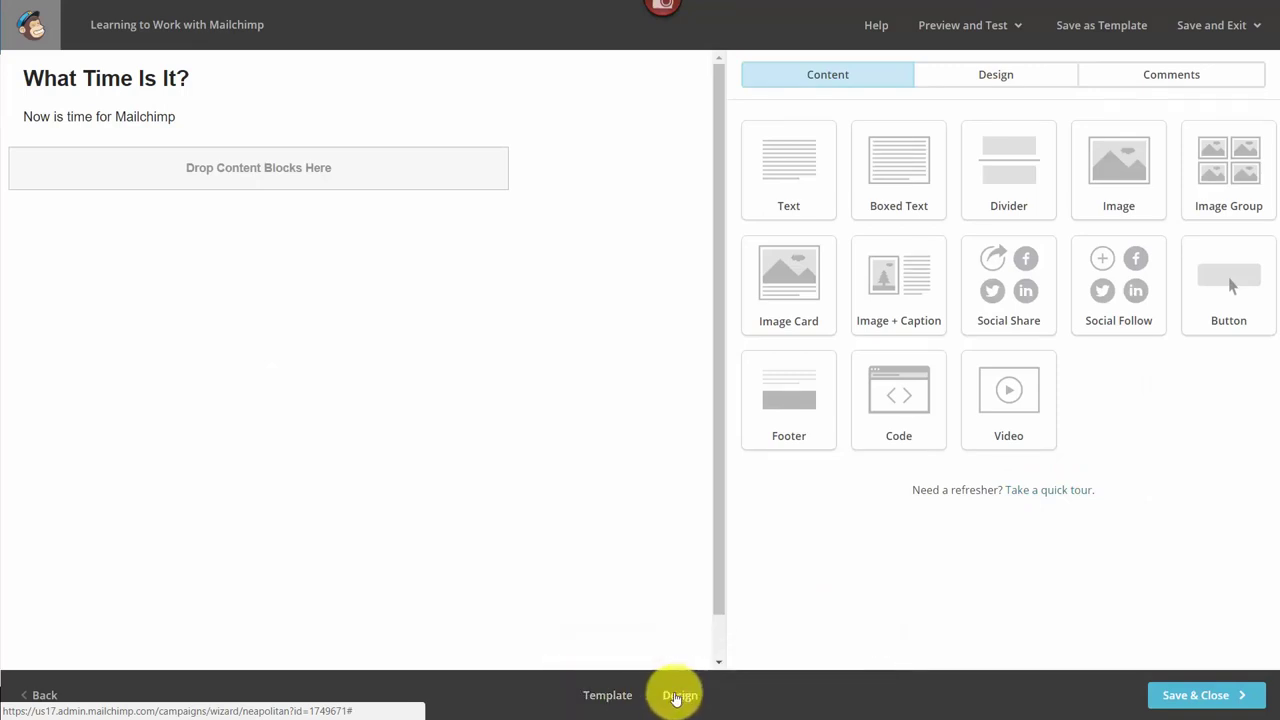
Apply the Integrations theme EventBrite 2-column Multi-event with the Marketing Tech Workshop event.
click(607, 697)
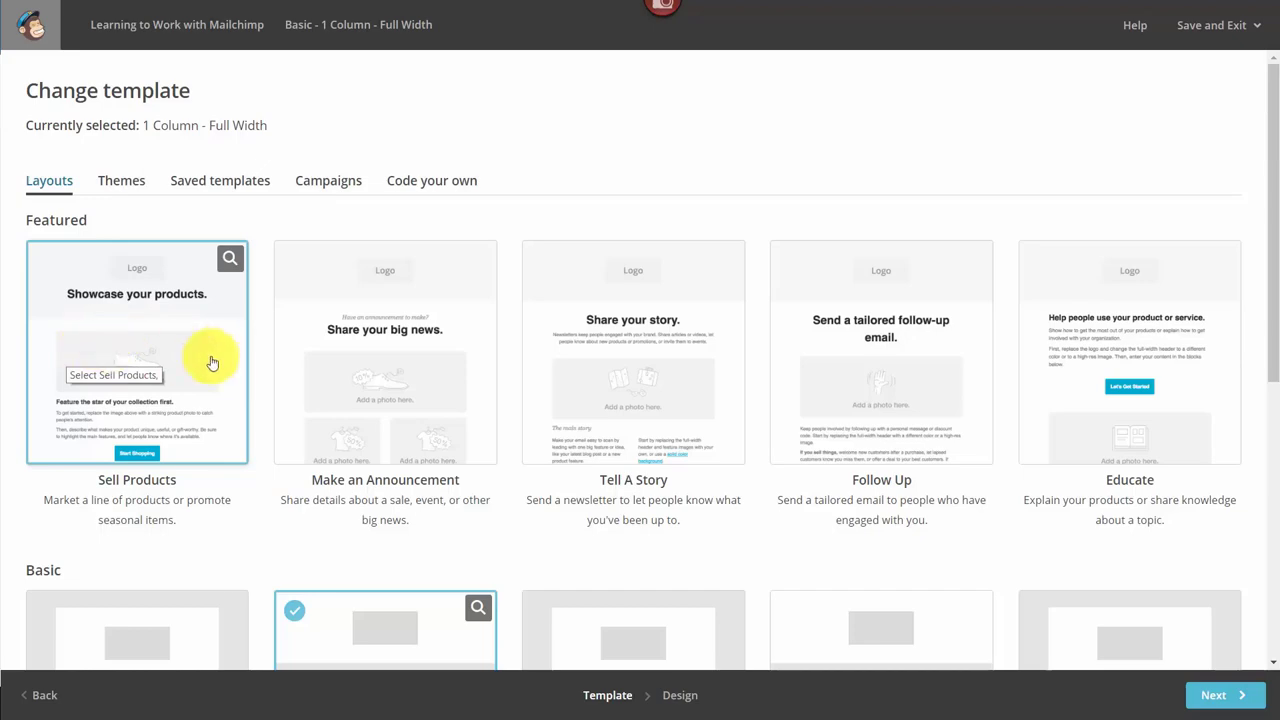
scroll(428, 414, down, 1)
scroll(434, 423, up, 1)
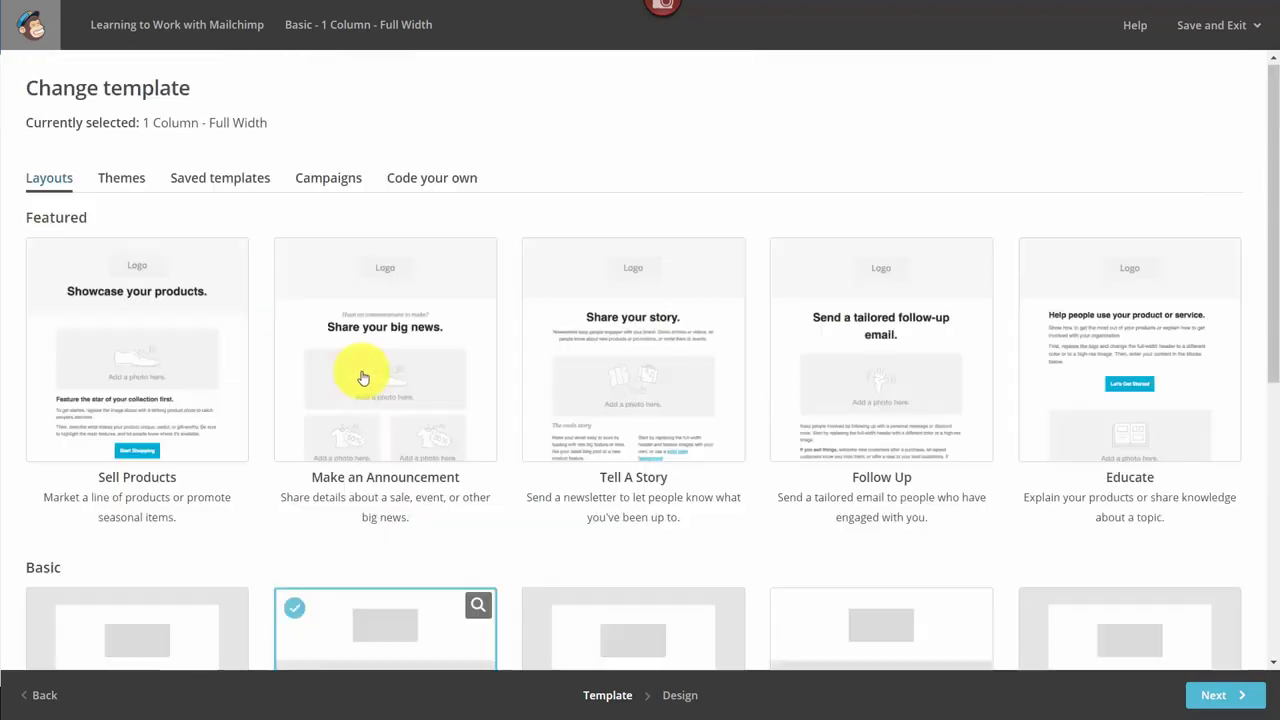
click(114, 185)
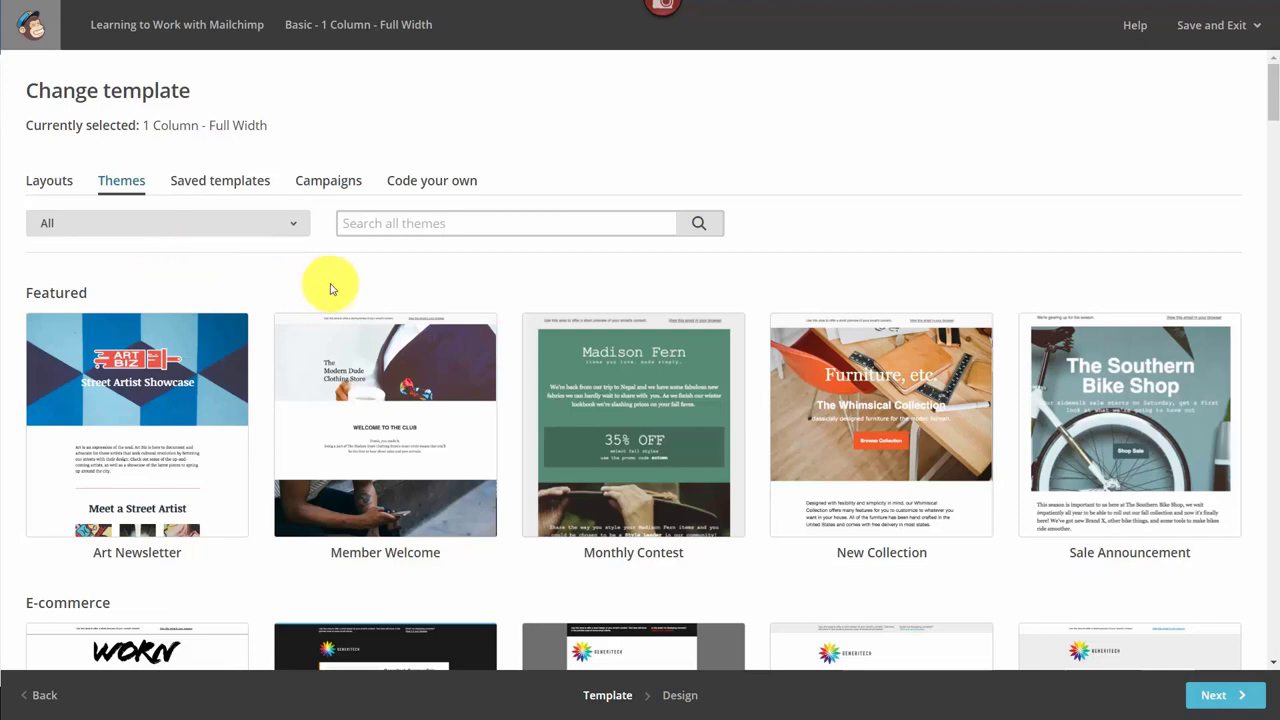
click(293, 231)
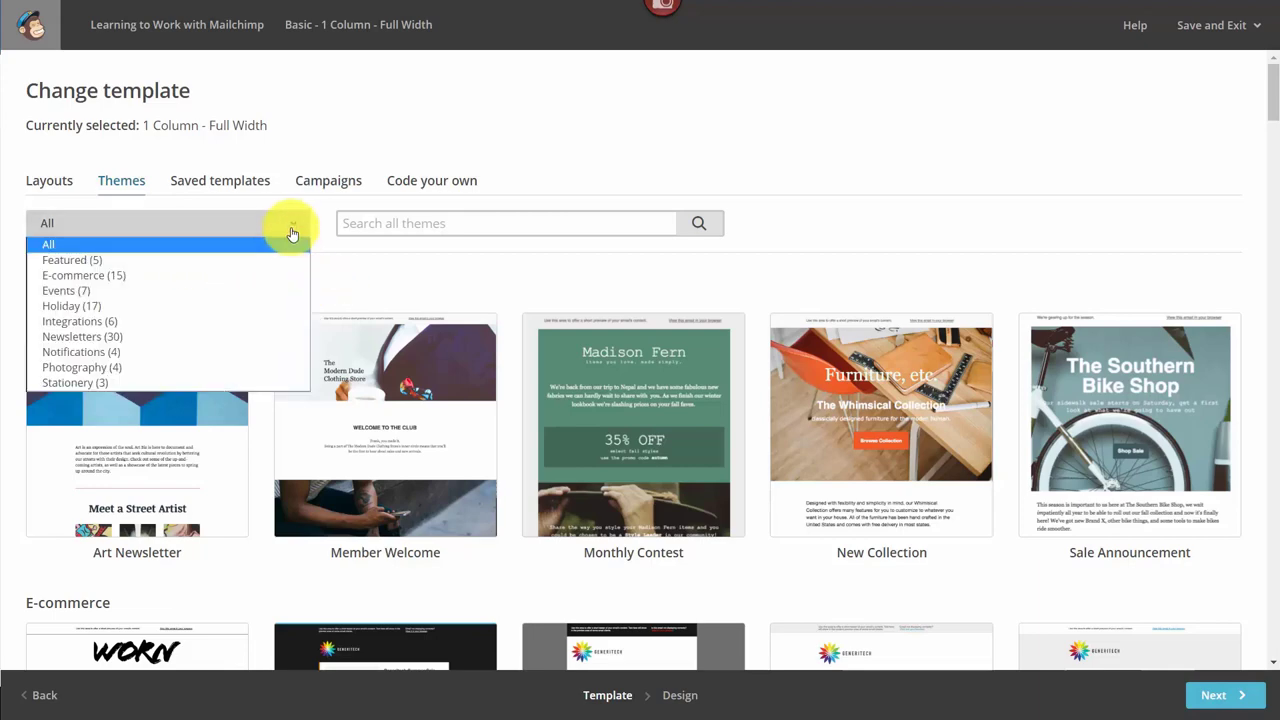
click(242, 321)
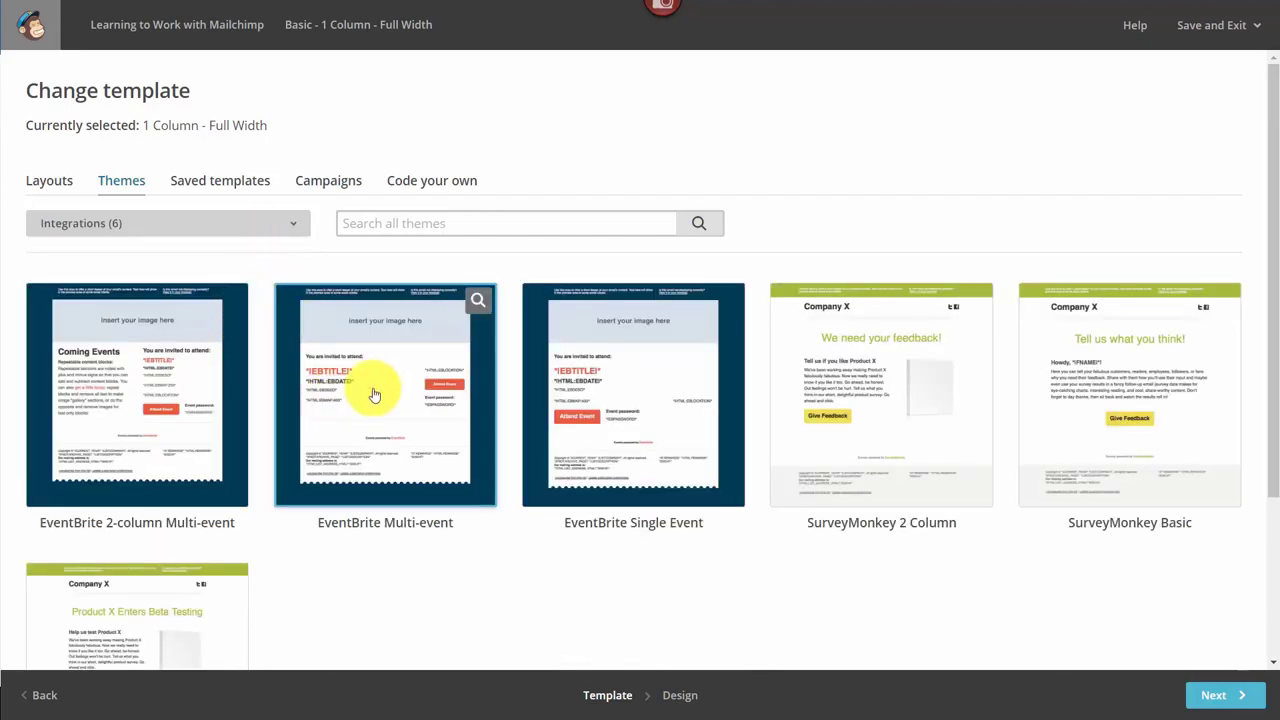
click(166, 388)
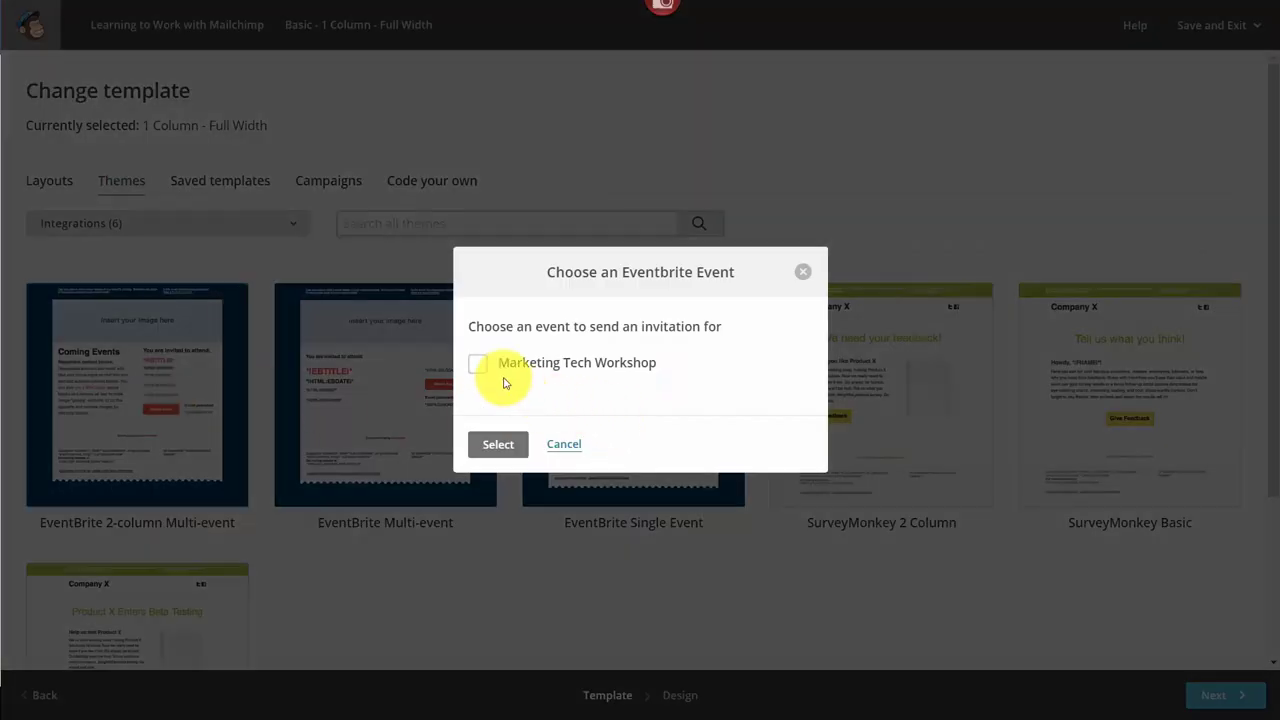
click(478, 364)
click(501, 445)
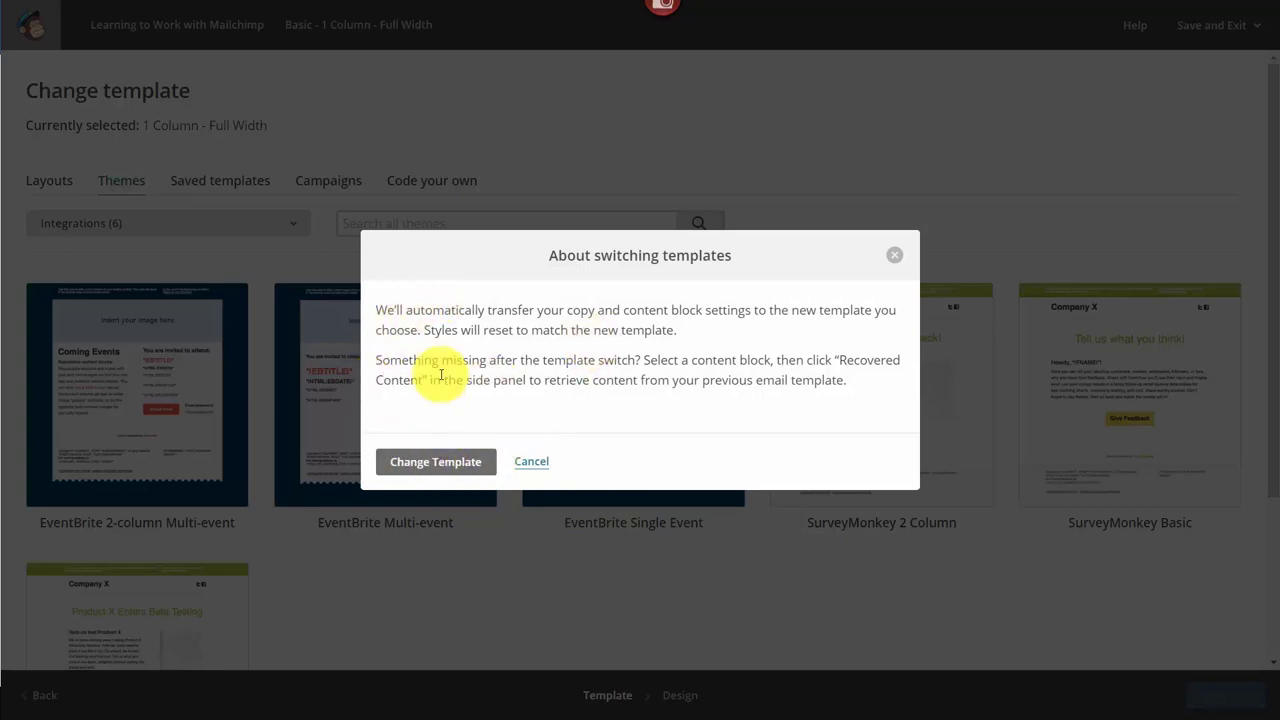
click(420, 465)
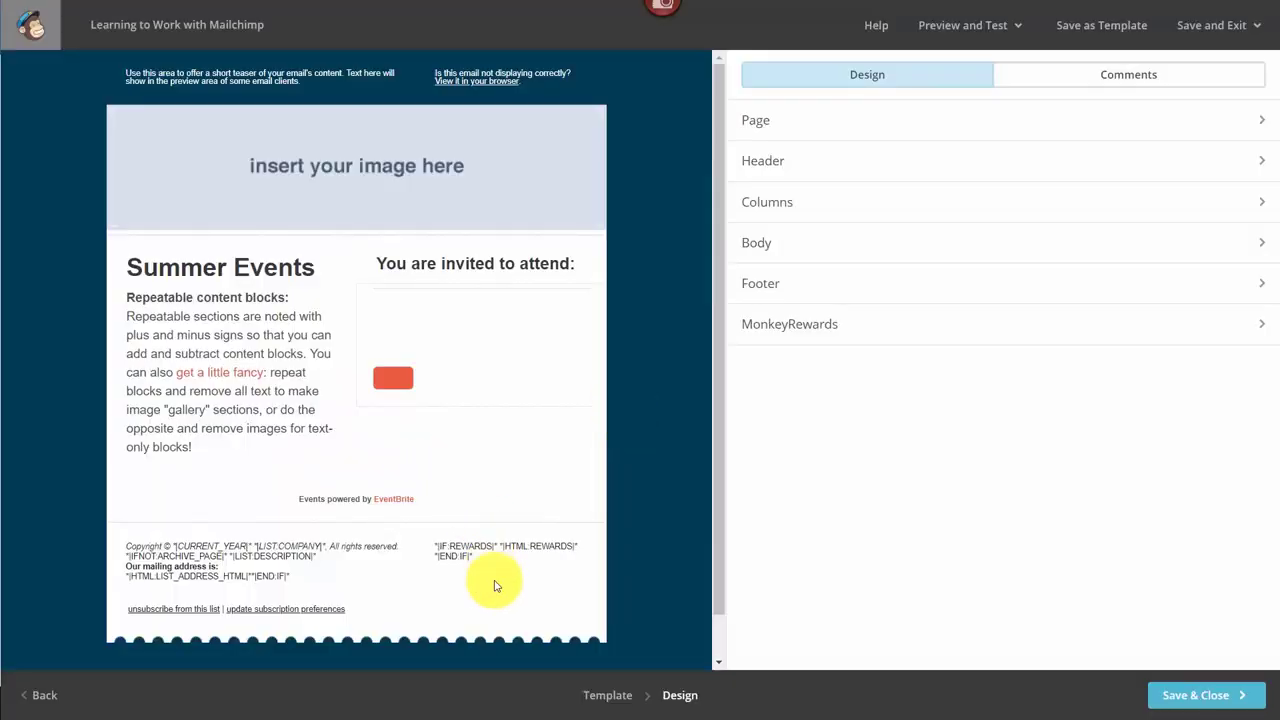
Open the Summer Events text block and close it without changing the content.
mouse_move(285, 270)
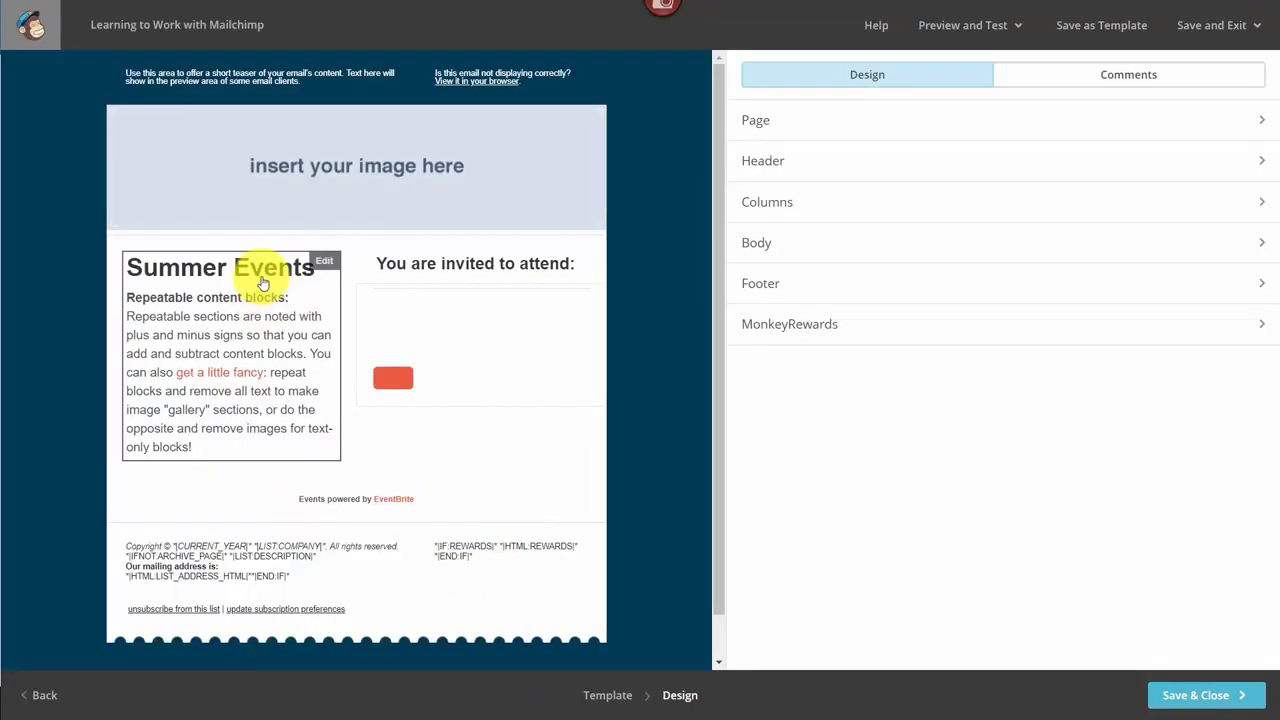
click(320, 266)
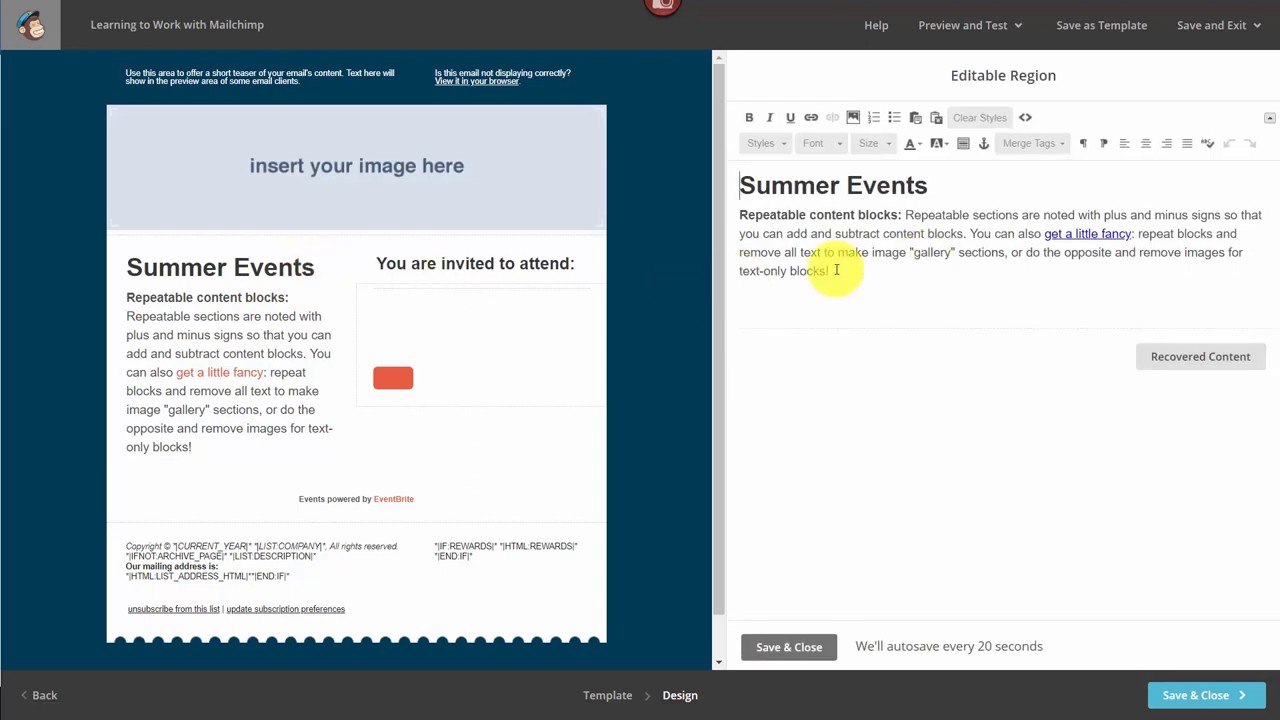
click(770, 648)
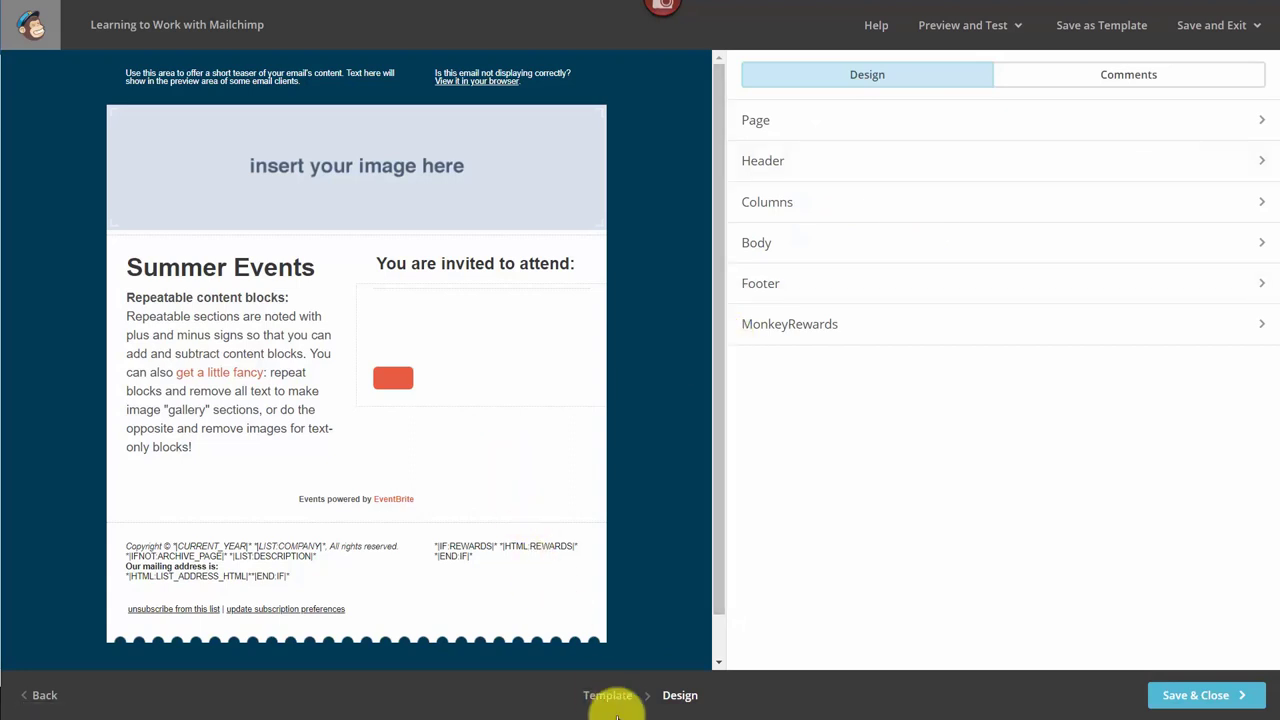
Return to template selection and browse the Themes gallery for a new design.
click(605, 695)
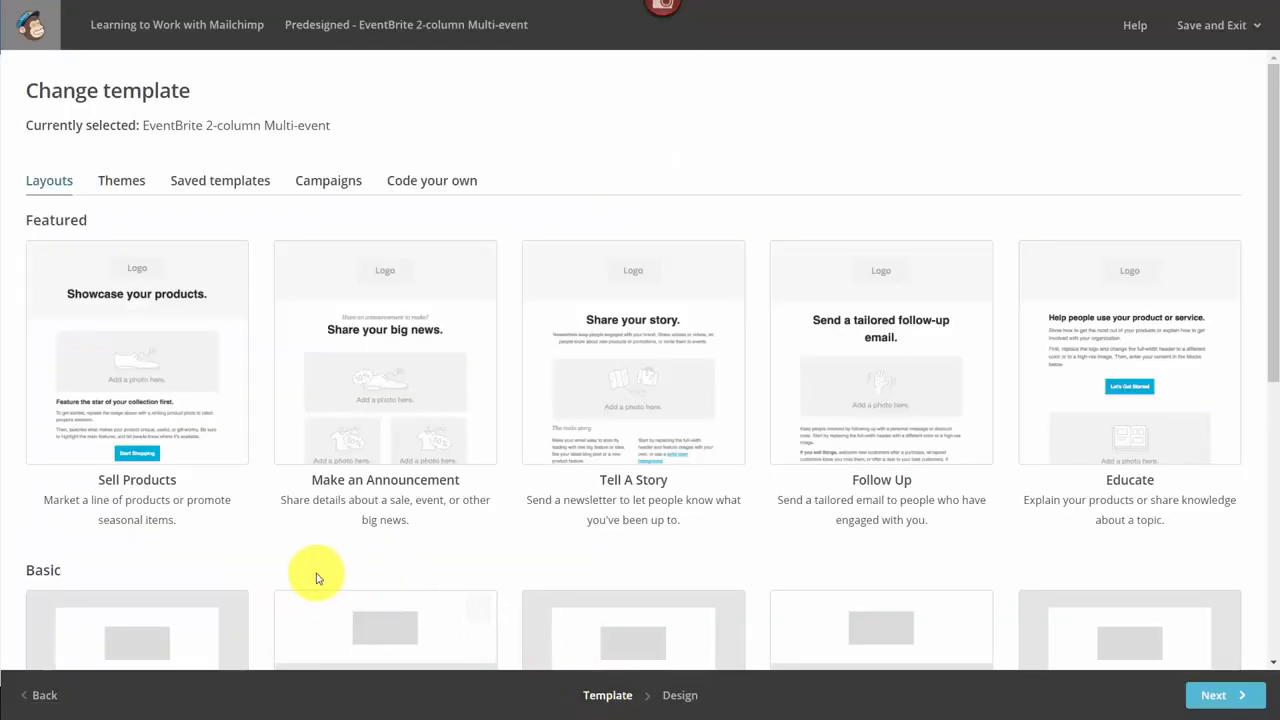
scroll(309, 562, down, 1)
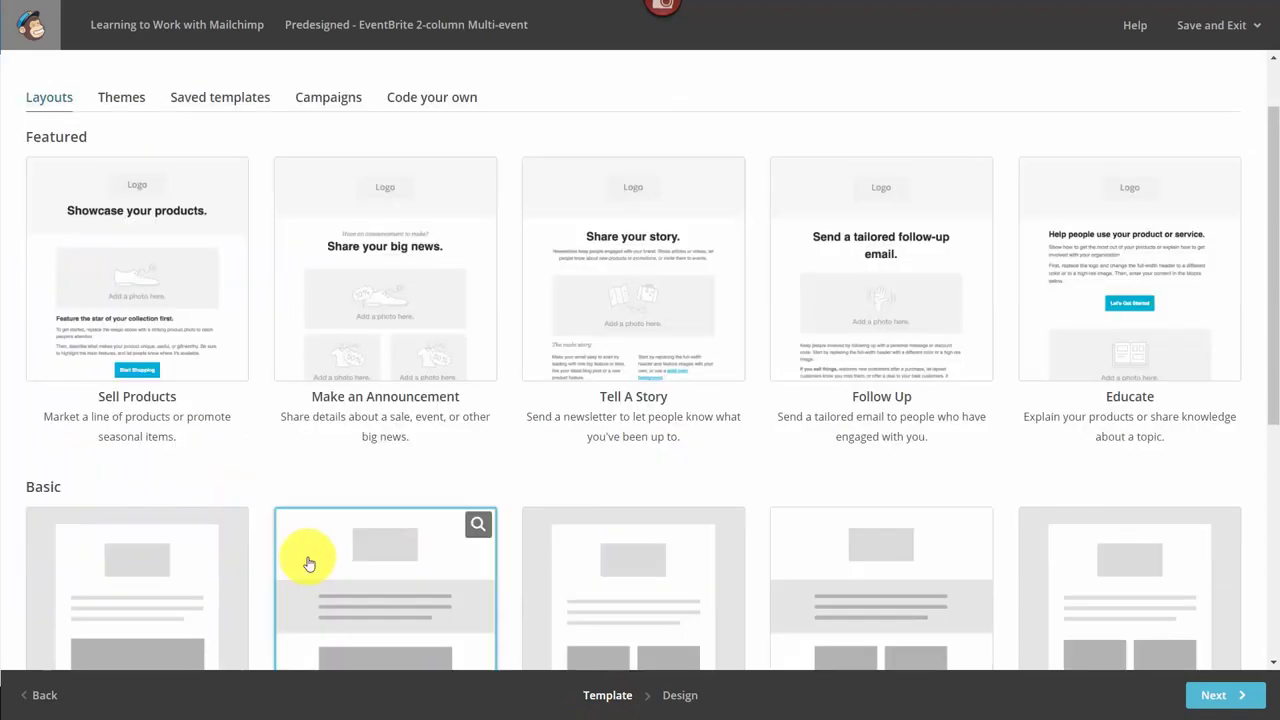
scroll(306, 557, up, 1)
click(122, 181)
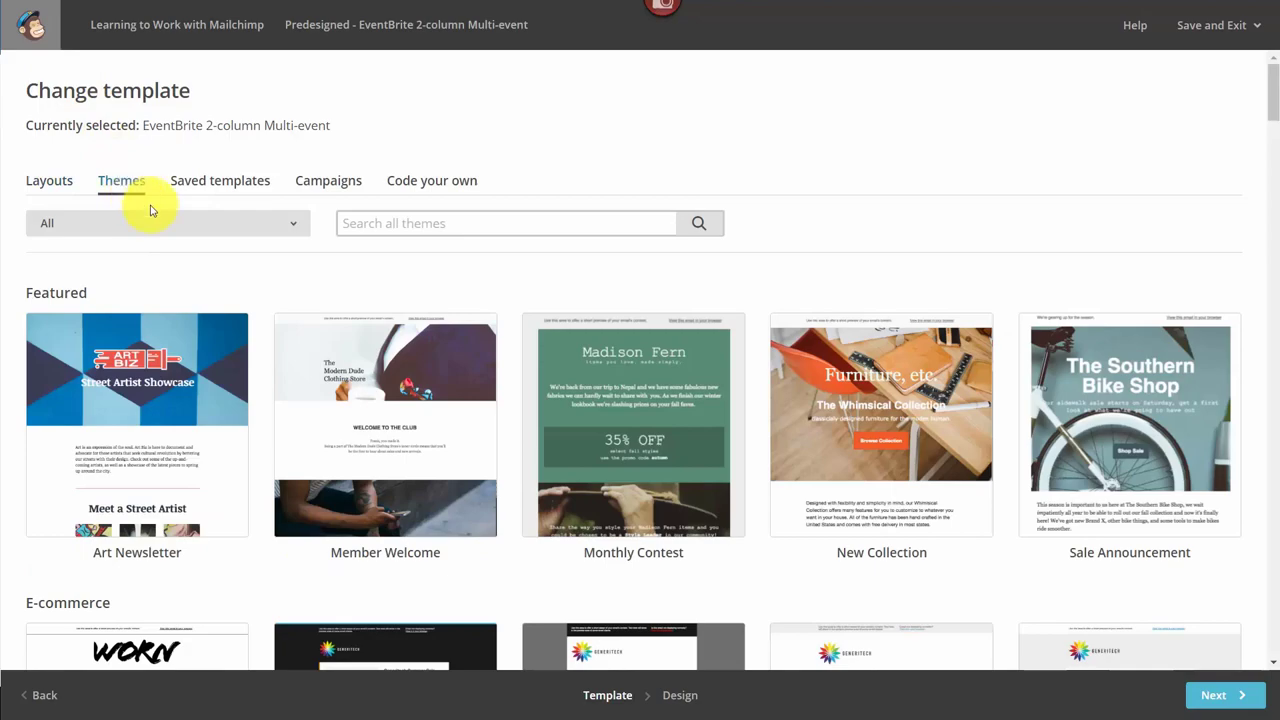
scroll(418, 270, down, 8)
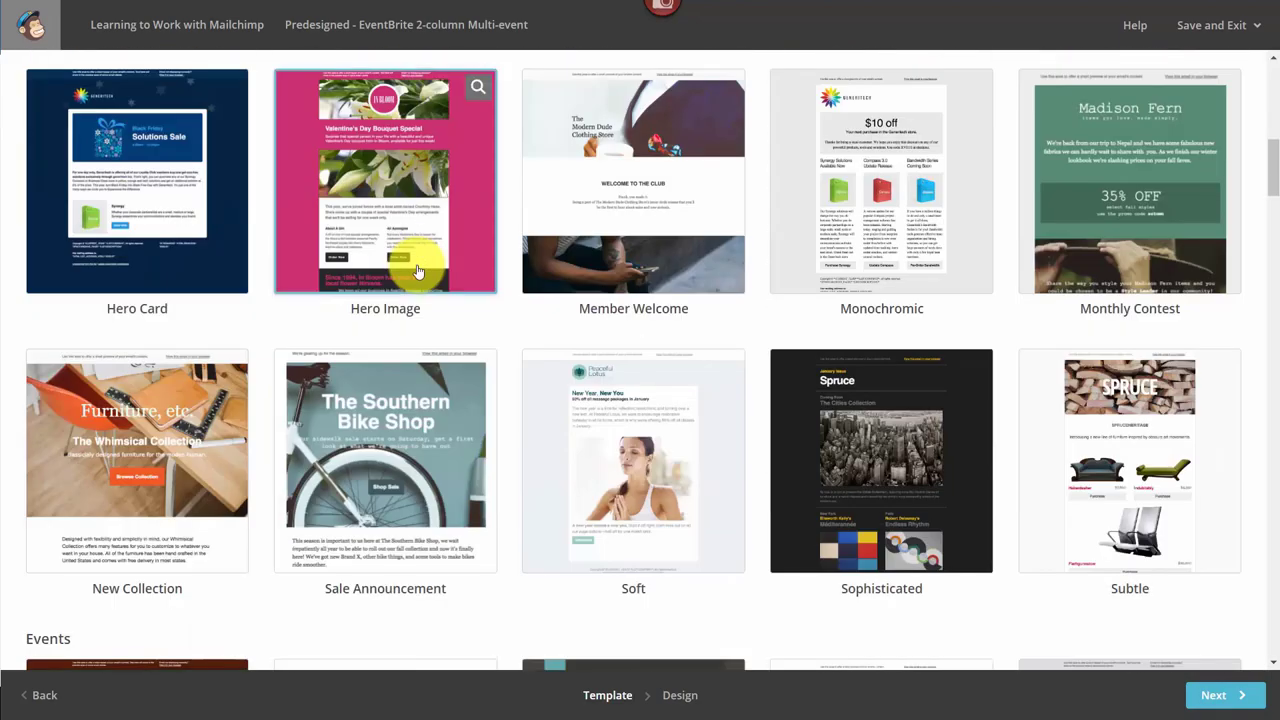
scroll(418, 270, down, 4)
scroll(420, 270, down, 2)
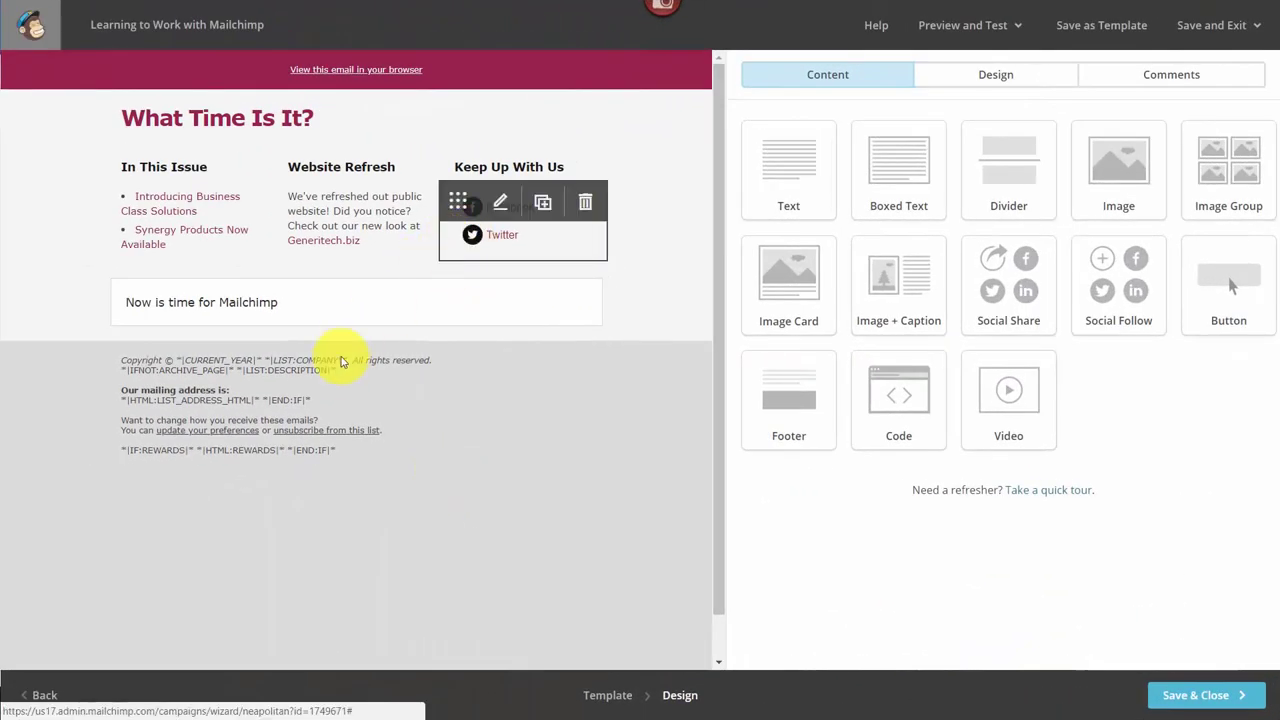
Delete the email's footer block.
mouse_move(337, 371)
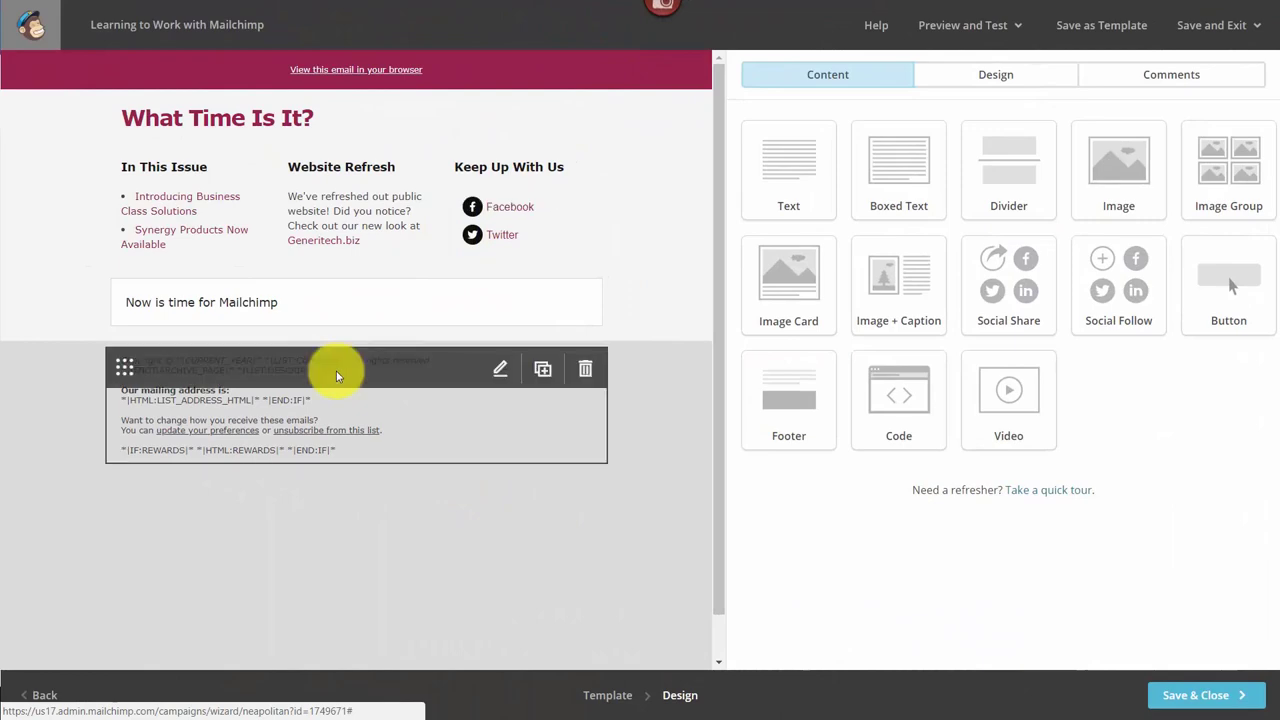
click(589, 369)
click(452, 432)
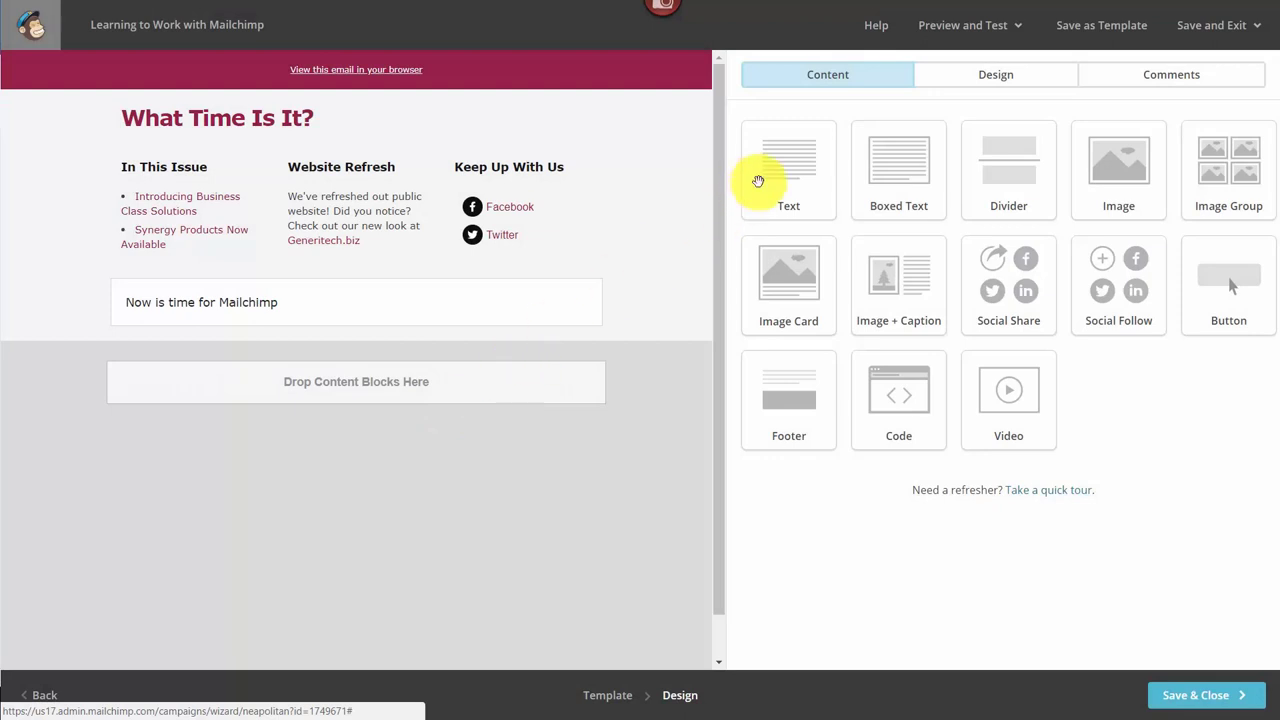
Add an image block above and a video block below the 'Now is time for Mailchimp' text.
drag(794, 157, 374, 266)
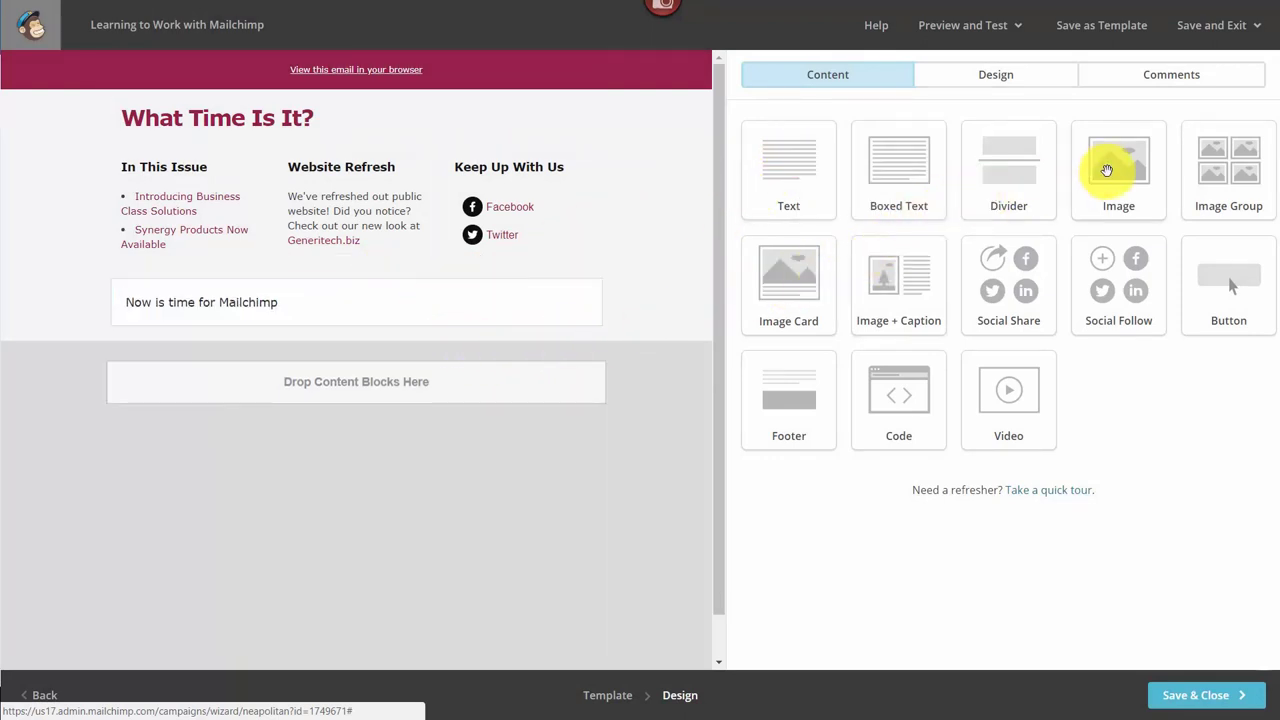
drag(1106, 166, 650, 325)
click(785, 648)
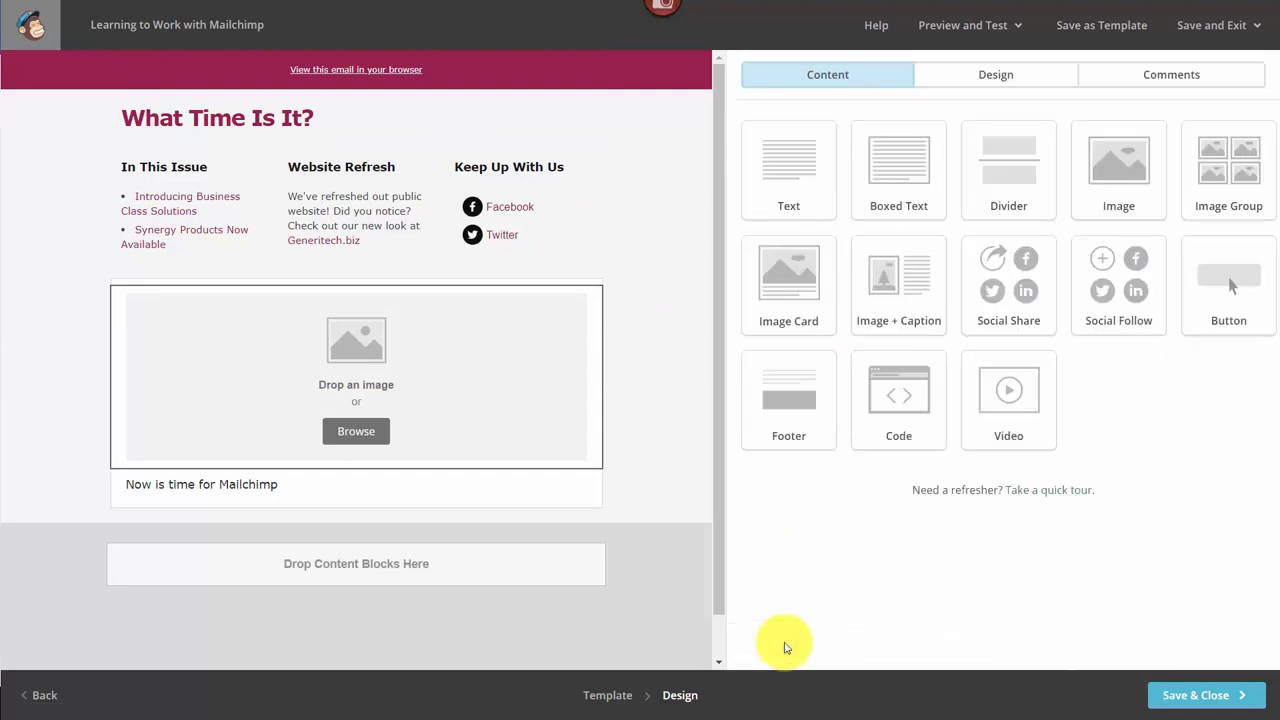
drag(1018, 388, 528, 486)
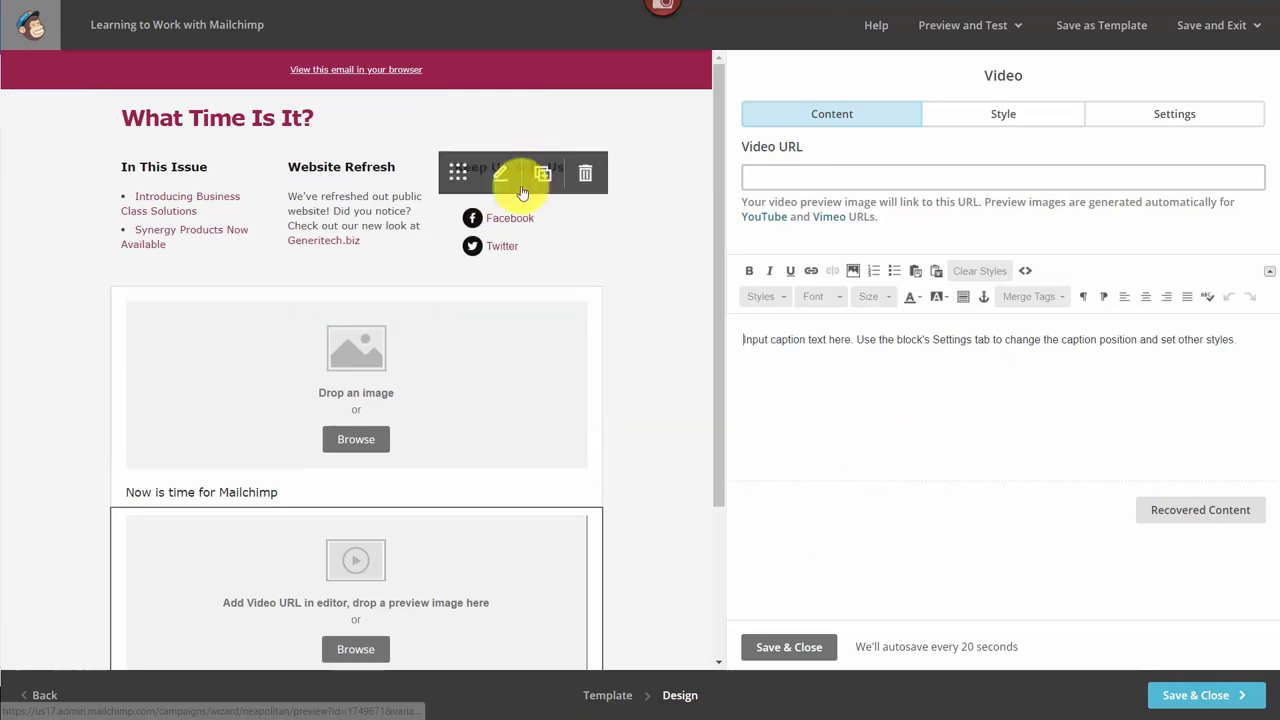
click(789, 646)
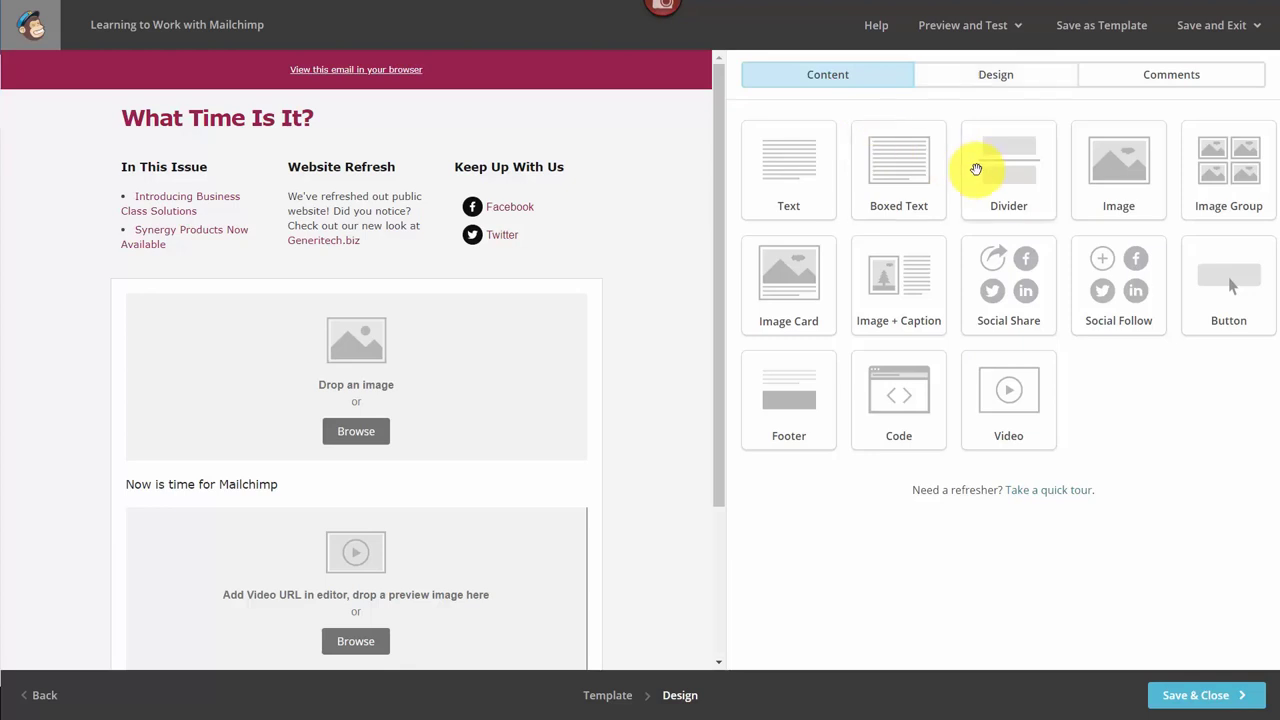
Review the email's Page and Preheader style settings, then return to the content blocks.
click(1005, 76)
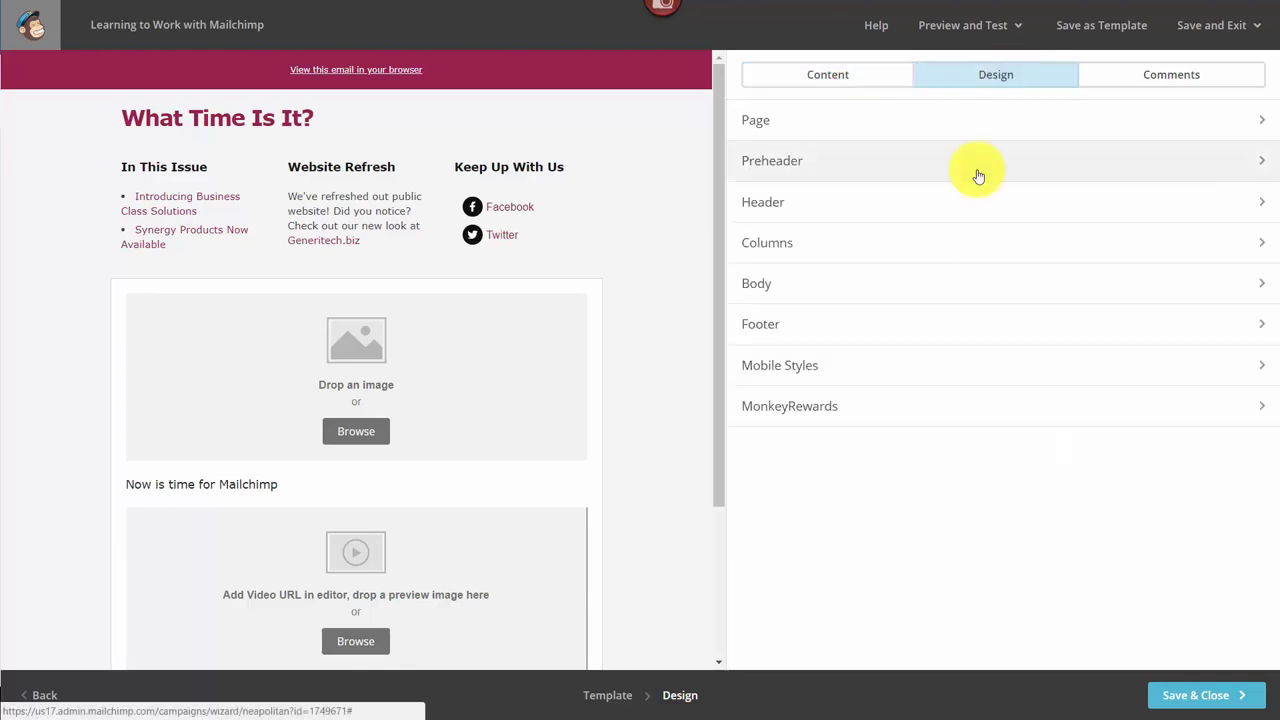
click(977, 134)
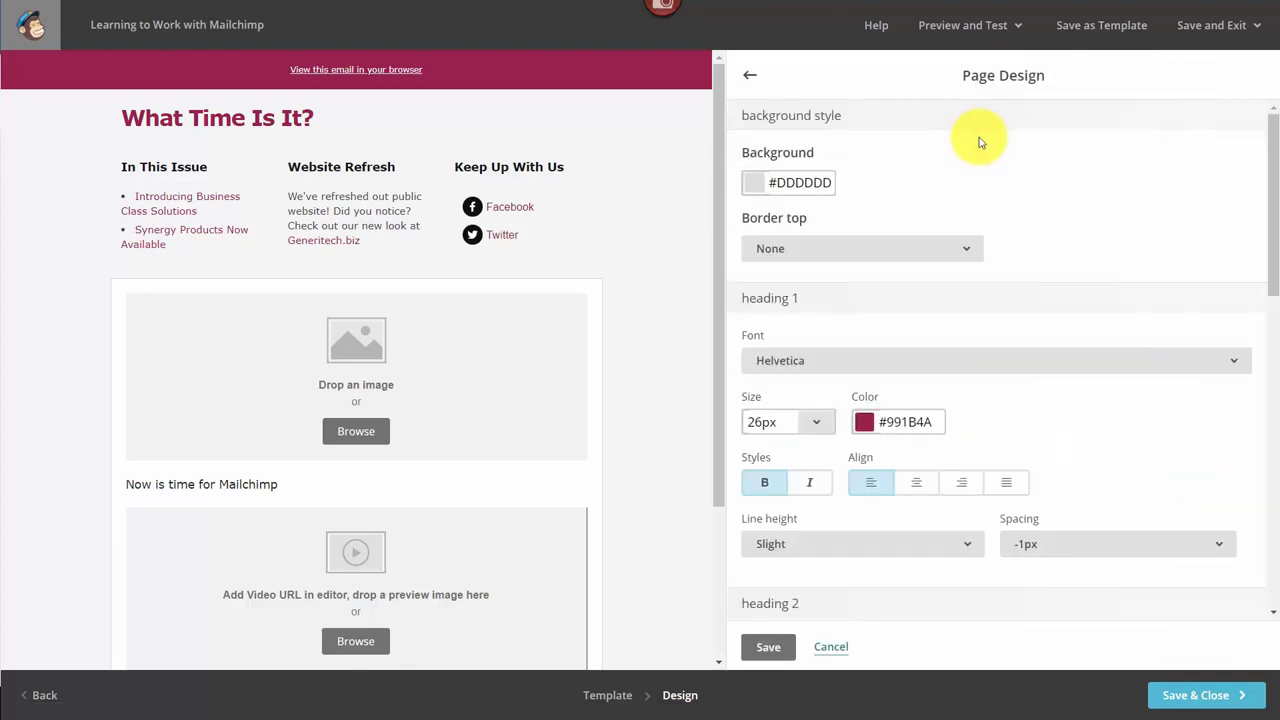
click(754, 79)
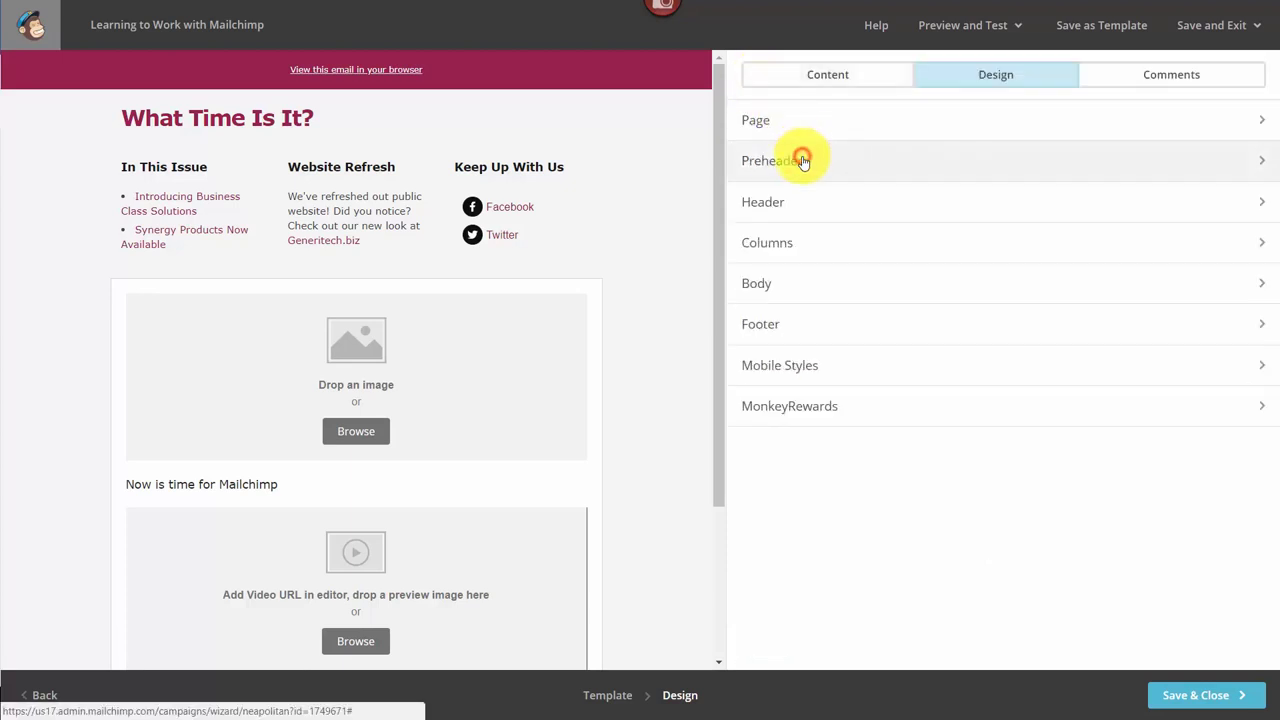
click(802, 160)
click(752, 79)
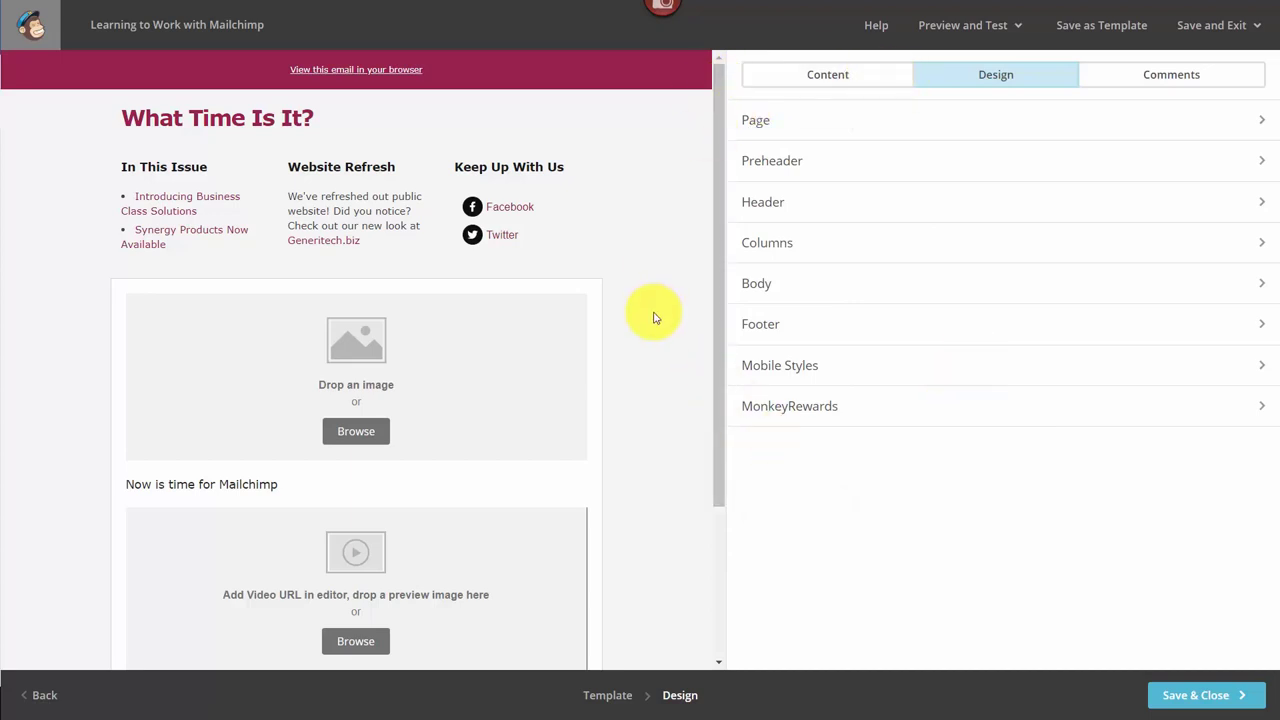
mouse_move(126, 171)
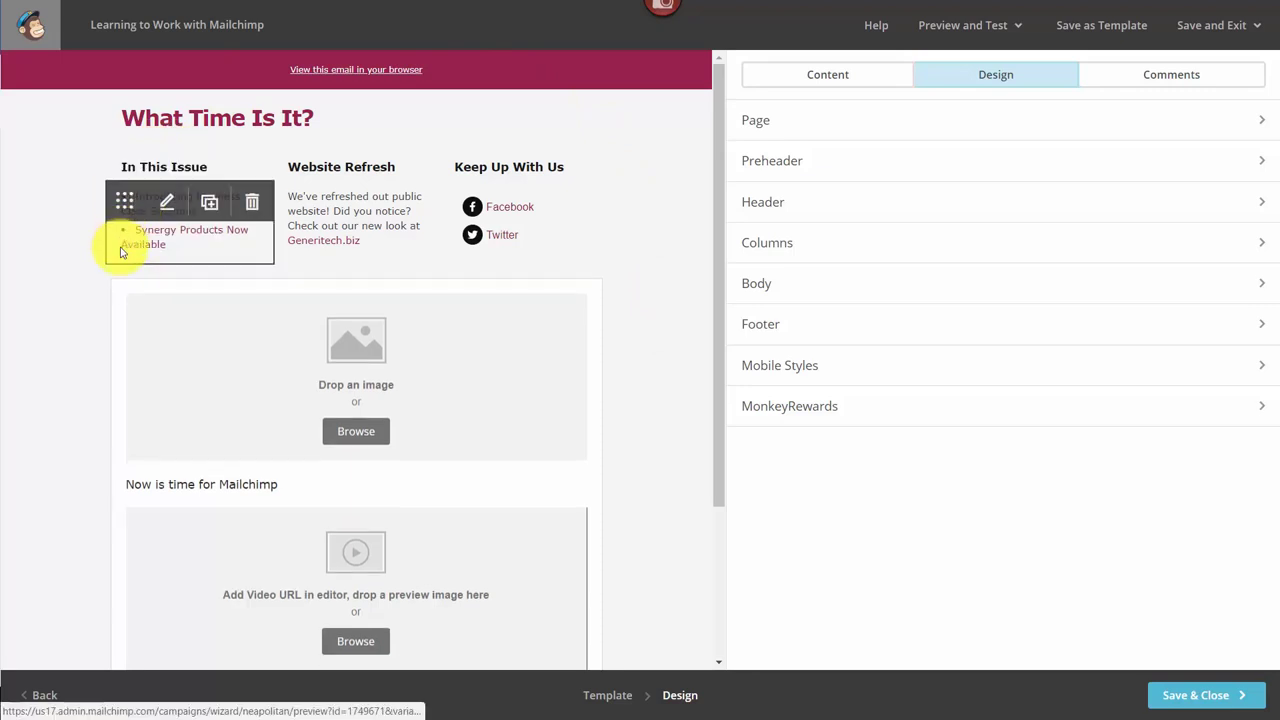
click(832, 72)
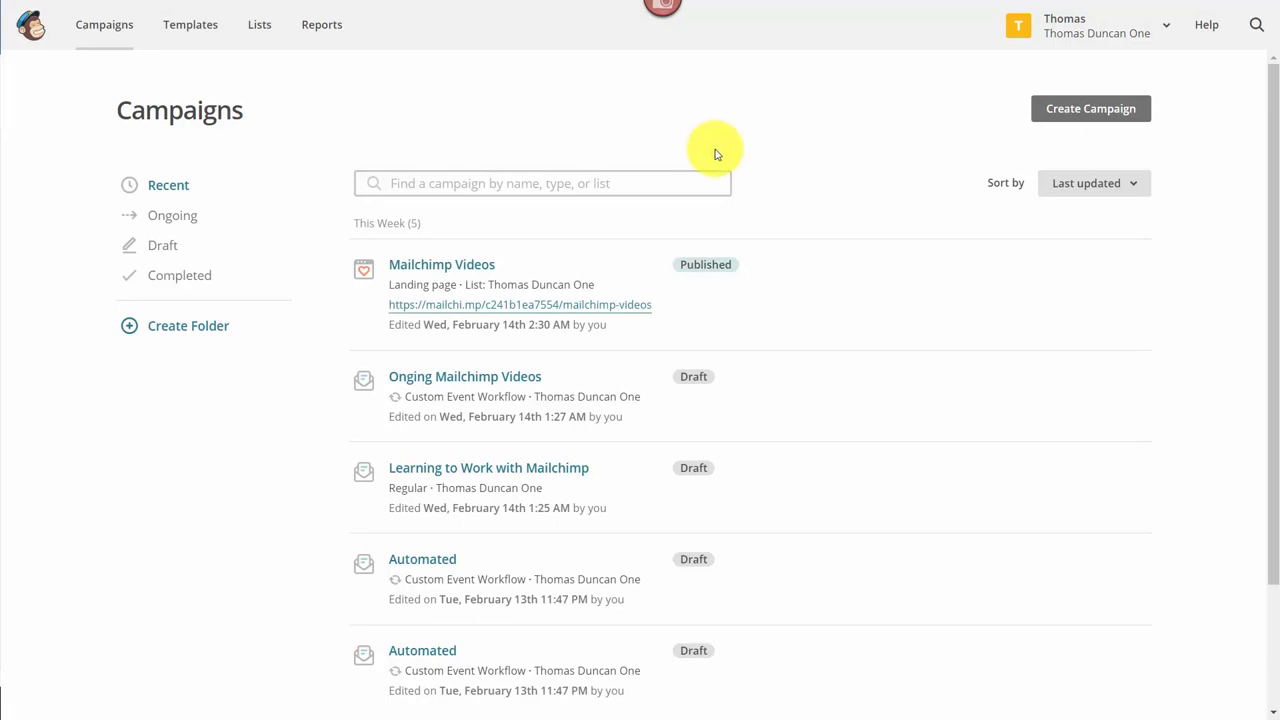
Open the Ongoing Mailchimp Videos campaign, then go through account settings to the Integrations page.
click(501, 379)
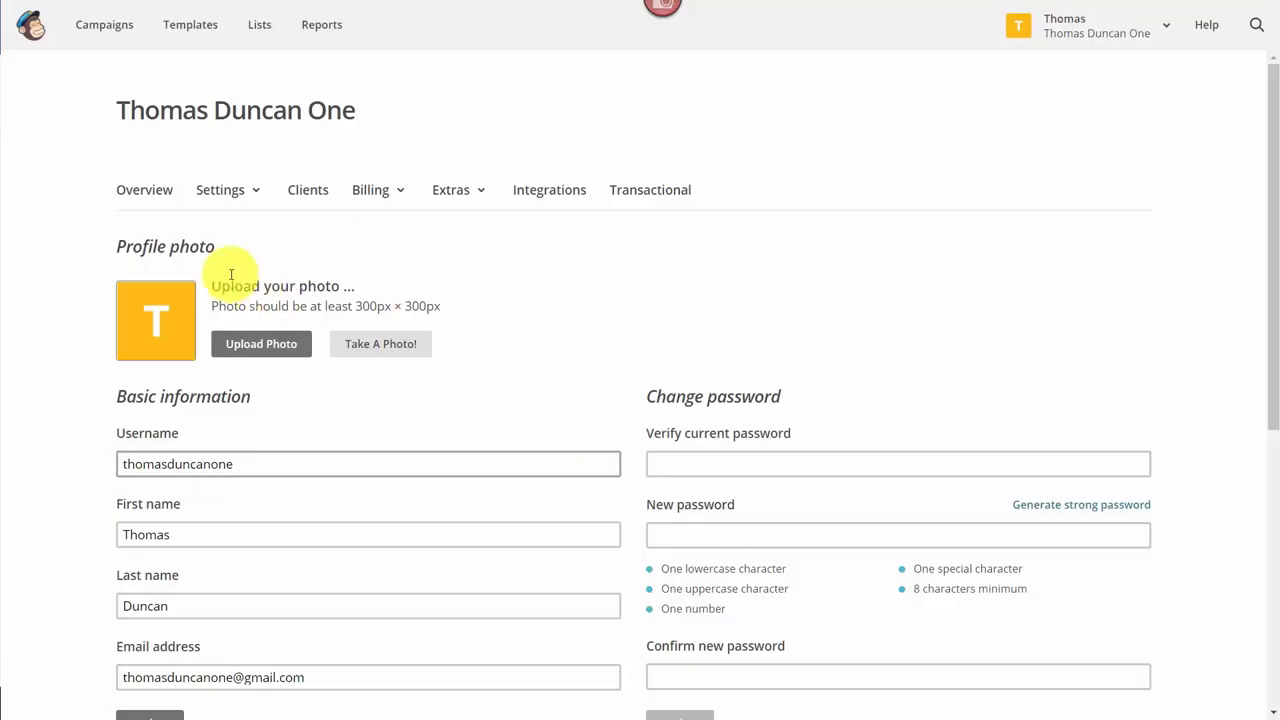
click(262, 194)
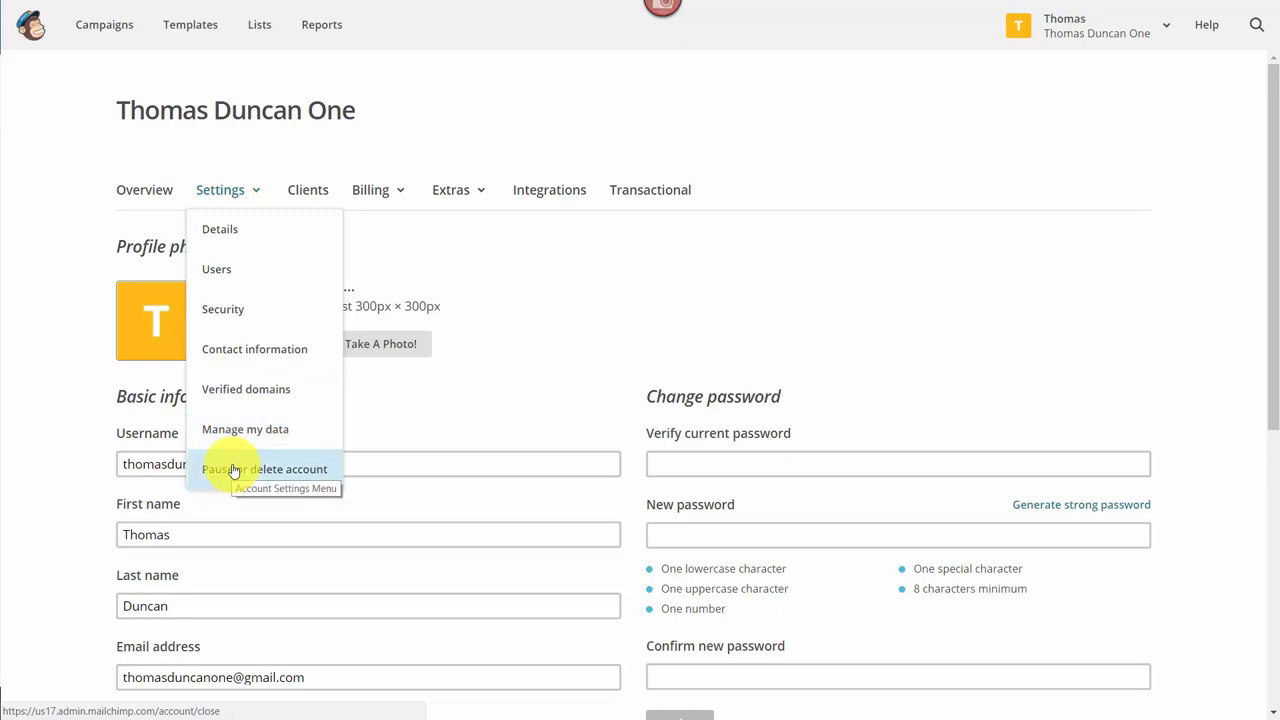
click(549, 190)
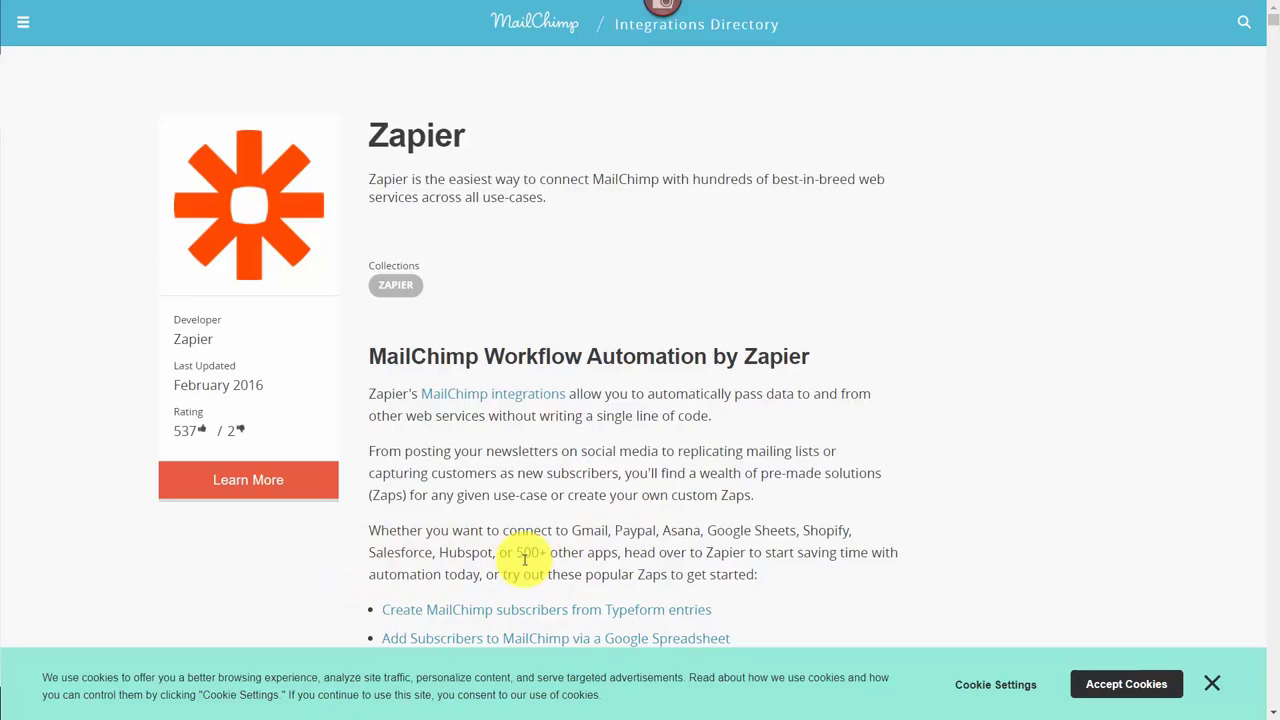
Scroll Zapier's integration page down to its Mailchimp Zap templates, such as copying subscribers to a new list.
scroll(363, 500, down, 20)
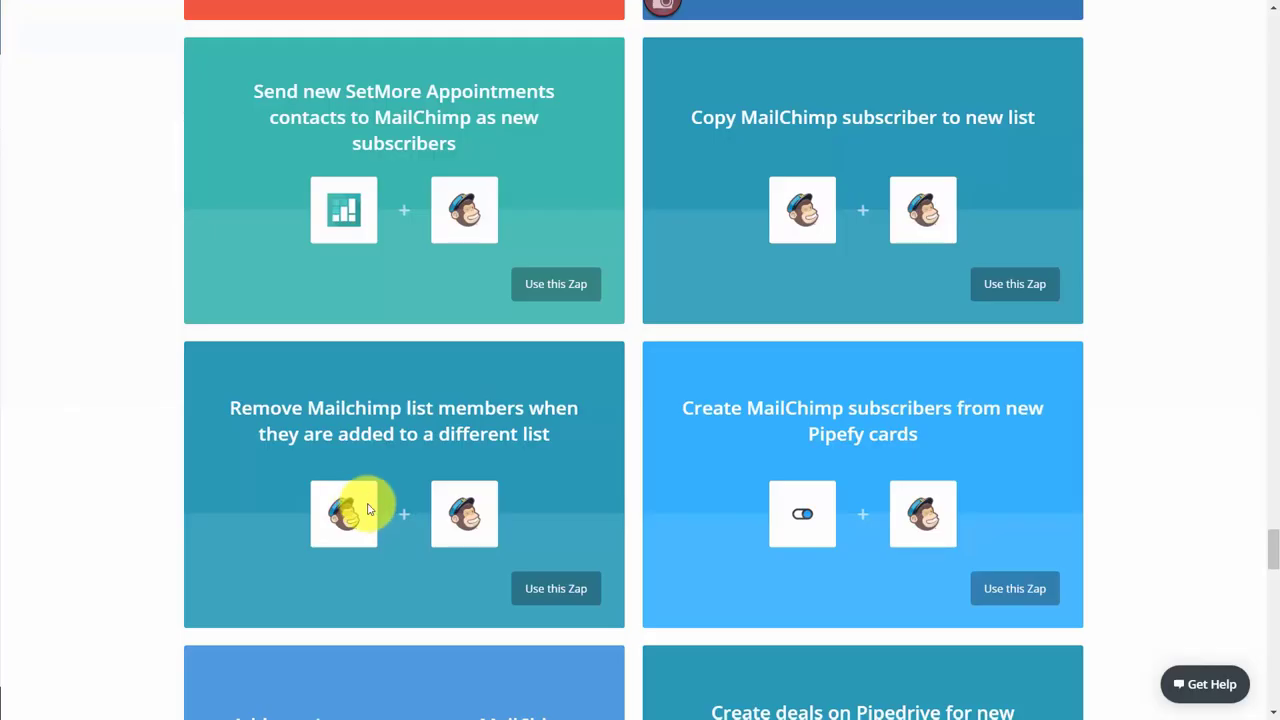